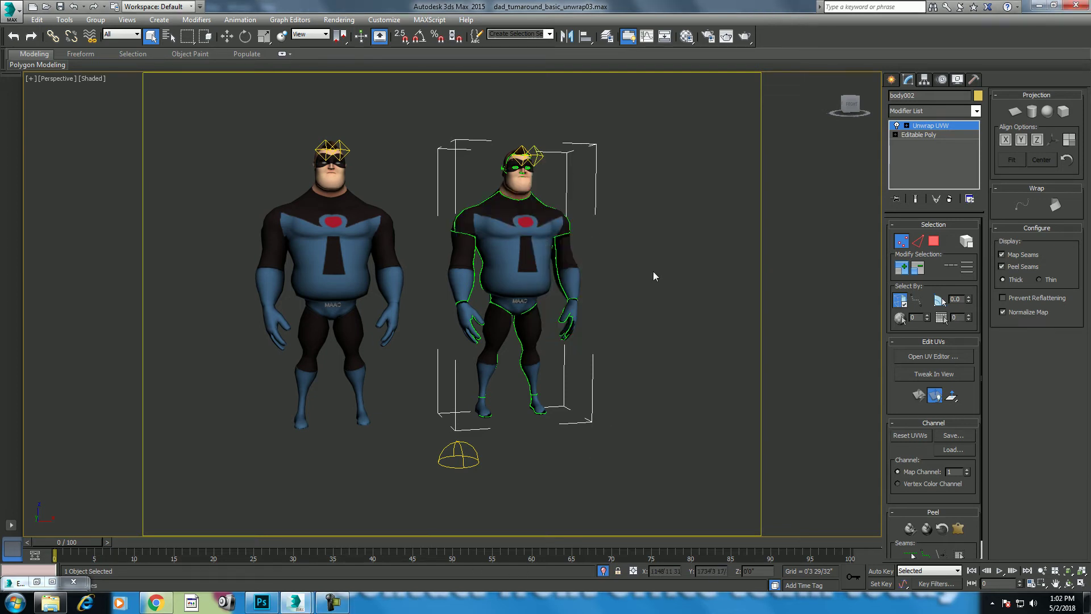
Open the Material Editor and bring forward the browser showing the texturing tutorial.
key("m")
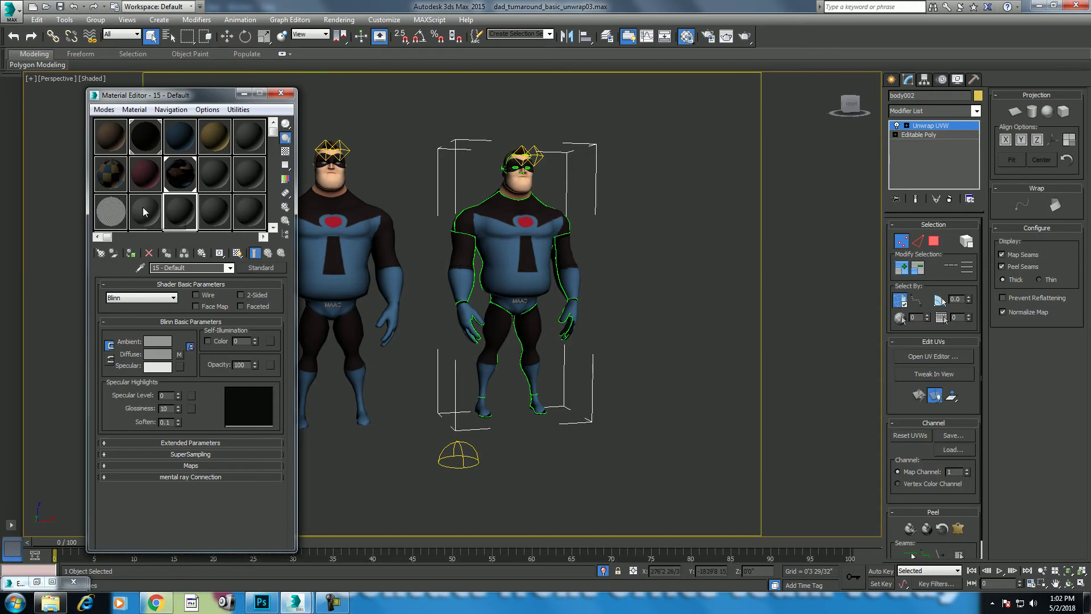
left_click(155, 603)
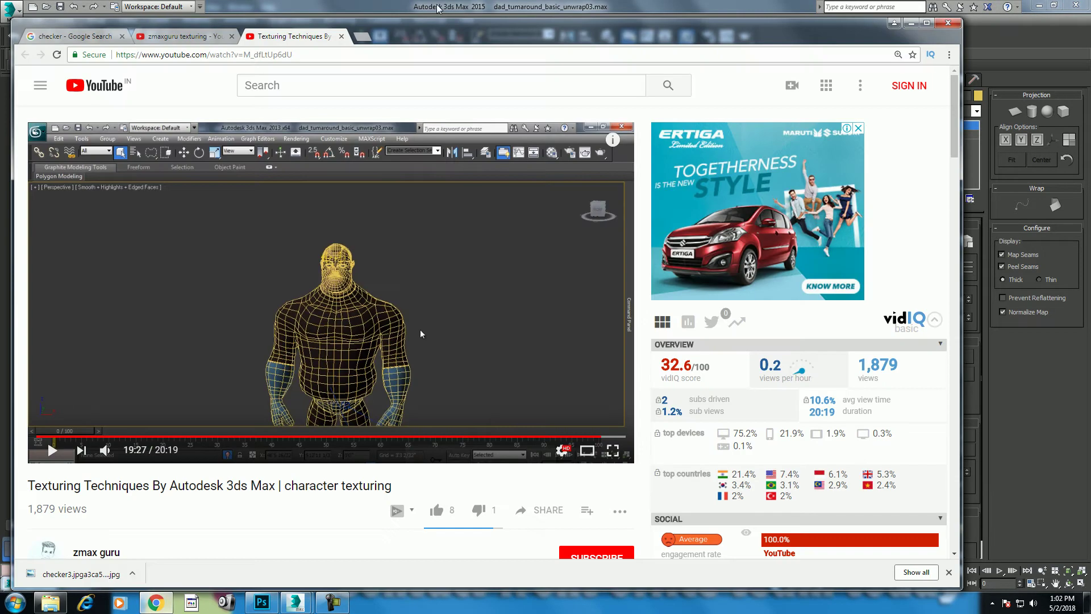
Save the numbered colour checker image from the search results into the texture folder, then minimise Chrome.
left_click(62, 36)
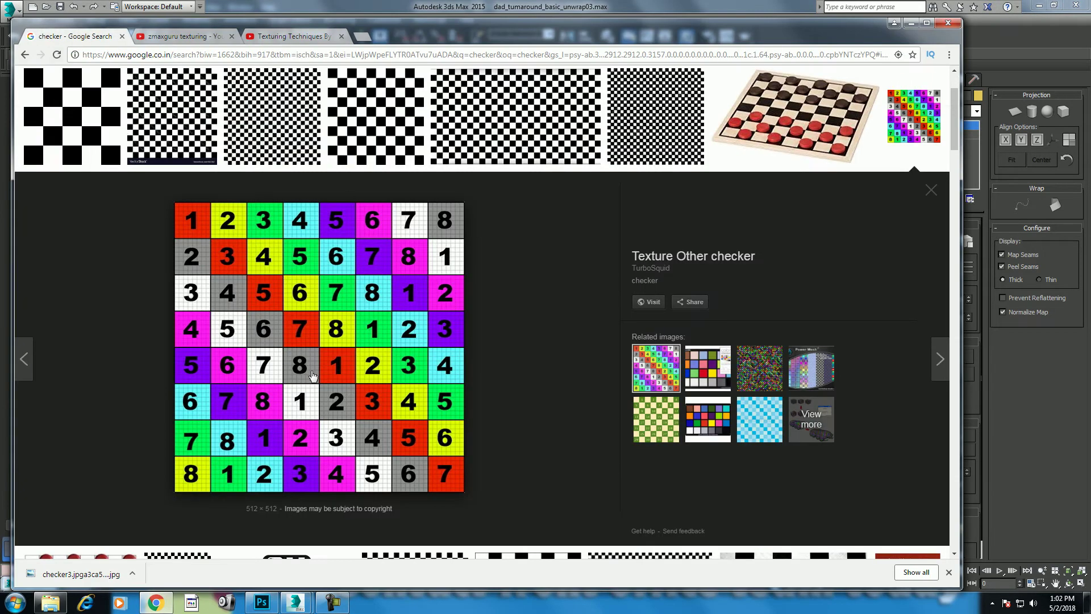
double_click(152, 85)
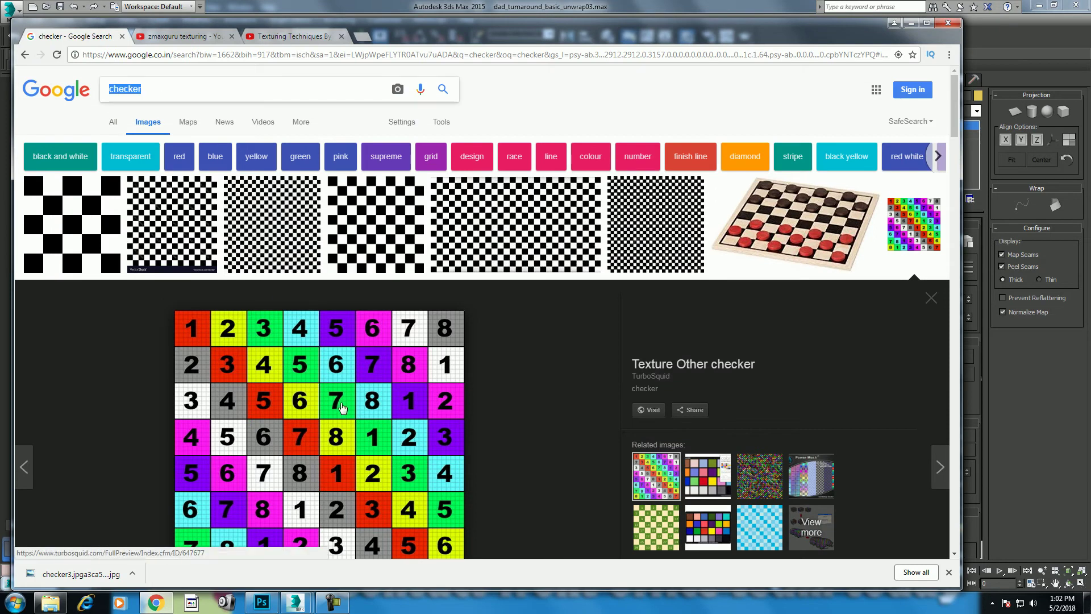
scroll(340, 402, "down", 1)
scroll(340, 402, "down", 2)
right_click(316, 330)
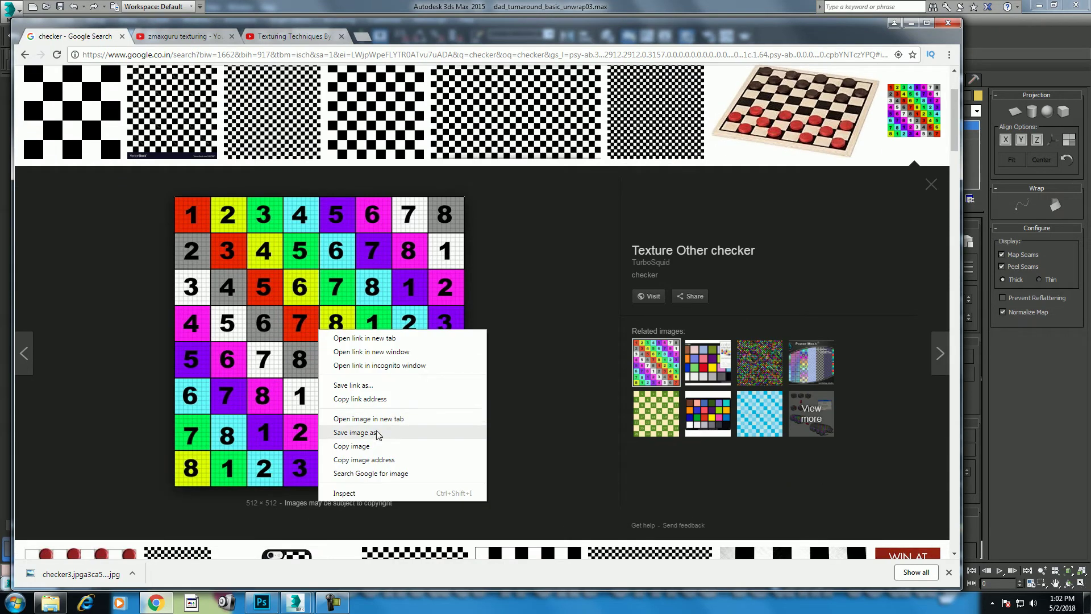
left_click(341, 426)
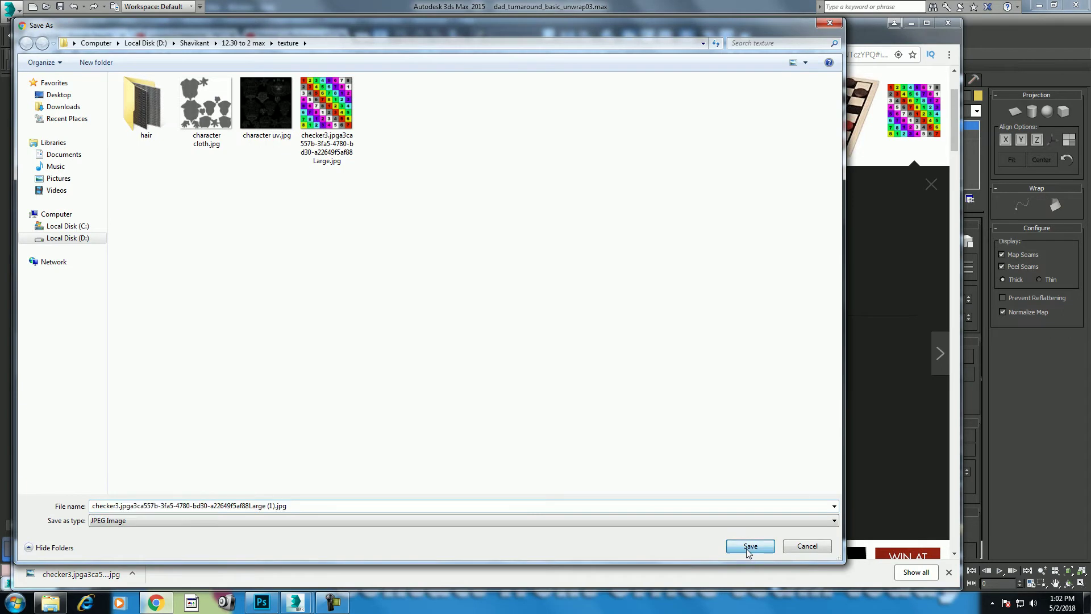
left_click(741, 537)
left_click(911, 22)
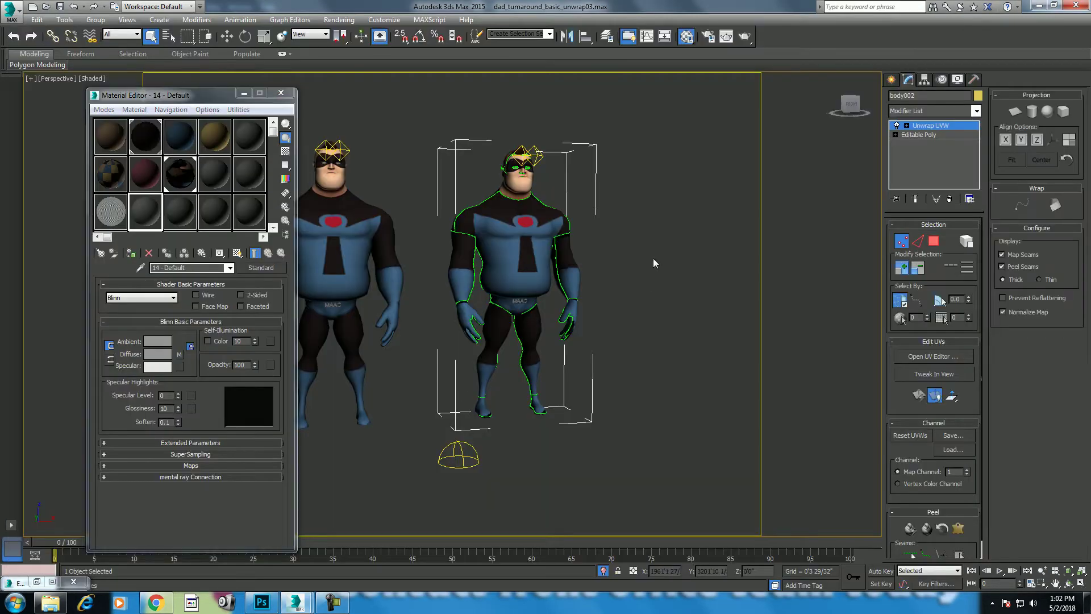
Open the body's UV Editor and restore it to a floating window.
right_click(488, 256)
left_click(953, 358)
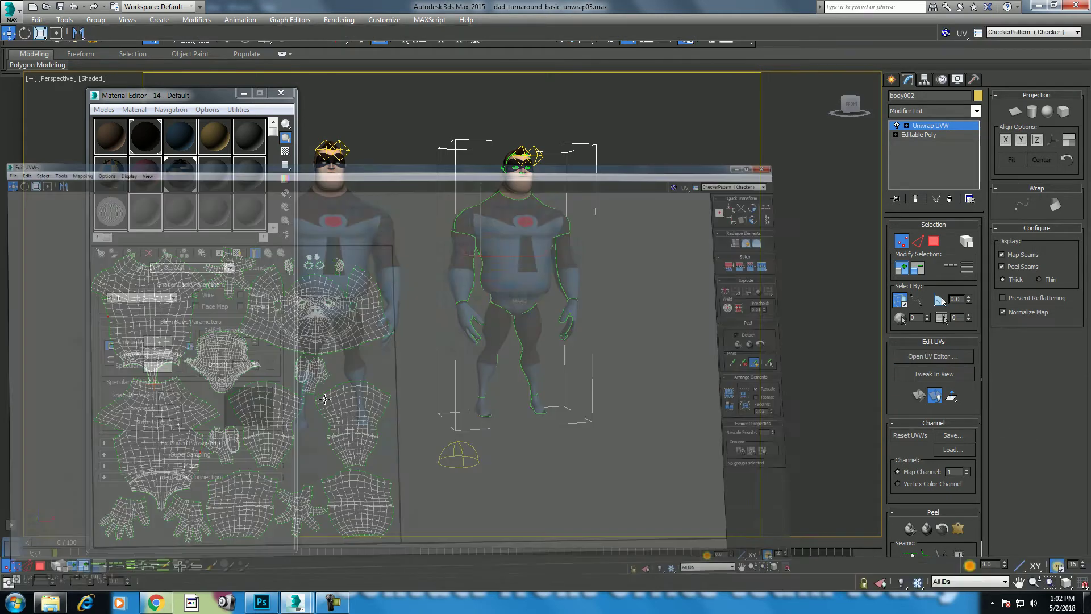
left_click(1054, 5)
scroll(639, 284, "up", 2)
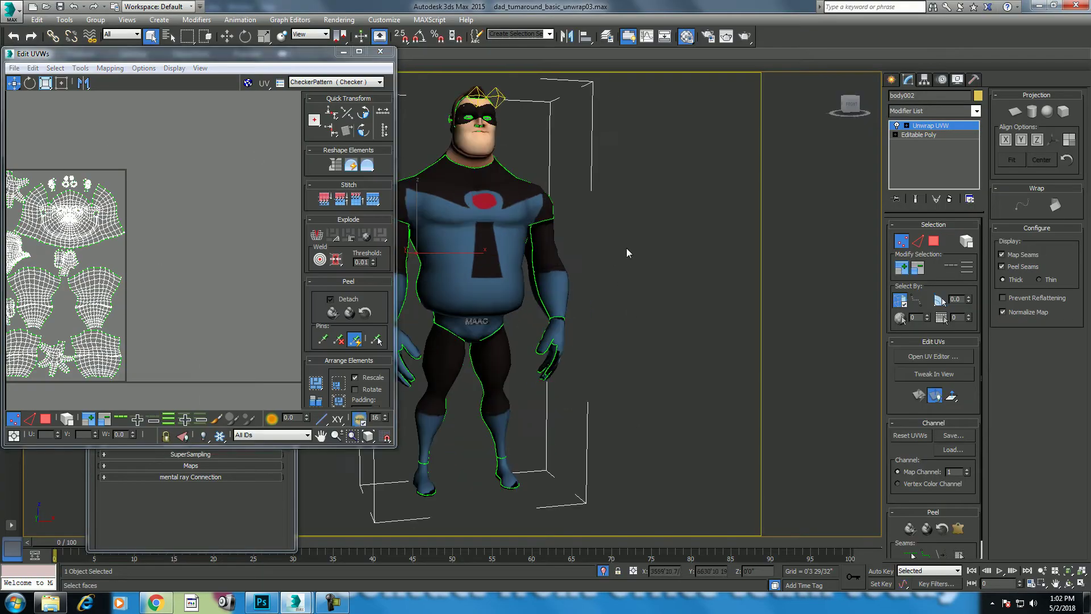
scroll(632, 257, "up", 2)
At Polygon level, turn off Ignore Backfacing and select all faces, front and back.
left_click(907, 126)
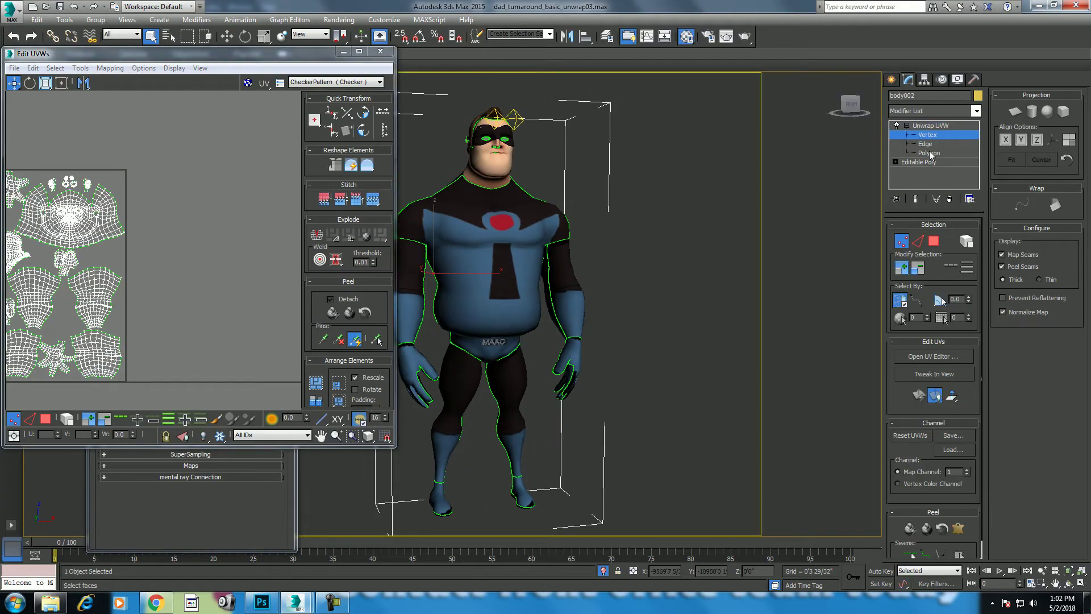
left_click(930, 153)
scroll(477, 358, "down", 3)
key("ctrl+a")
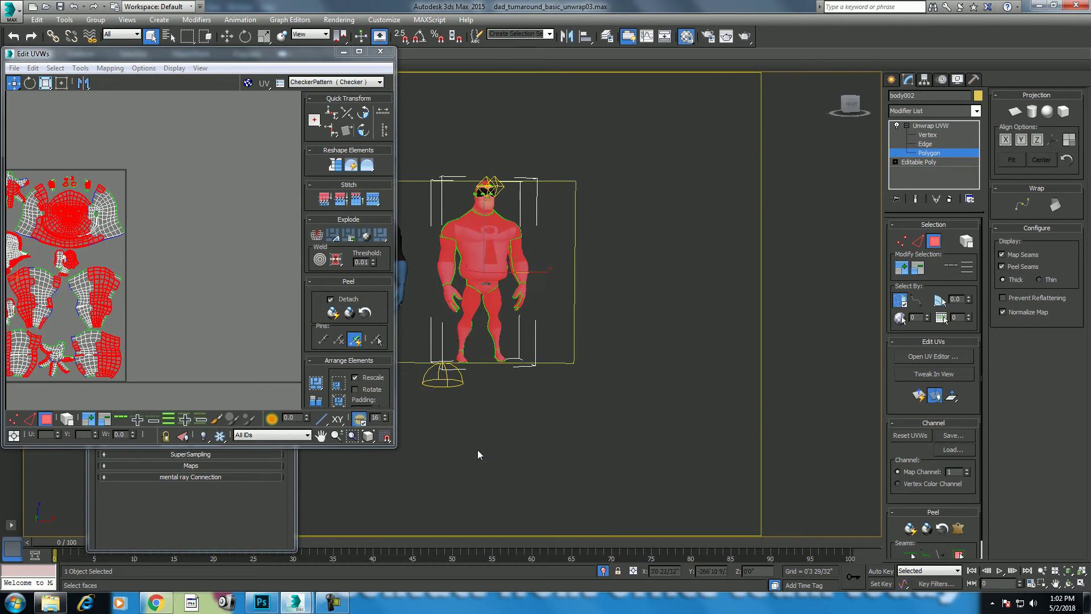
scroll(569, 301, "up", 1)
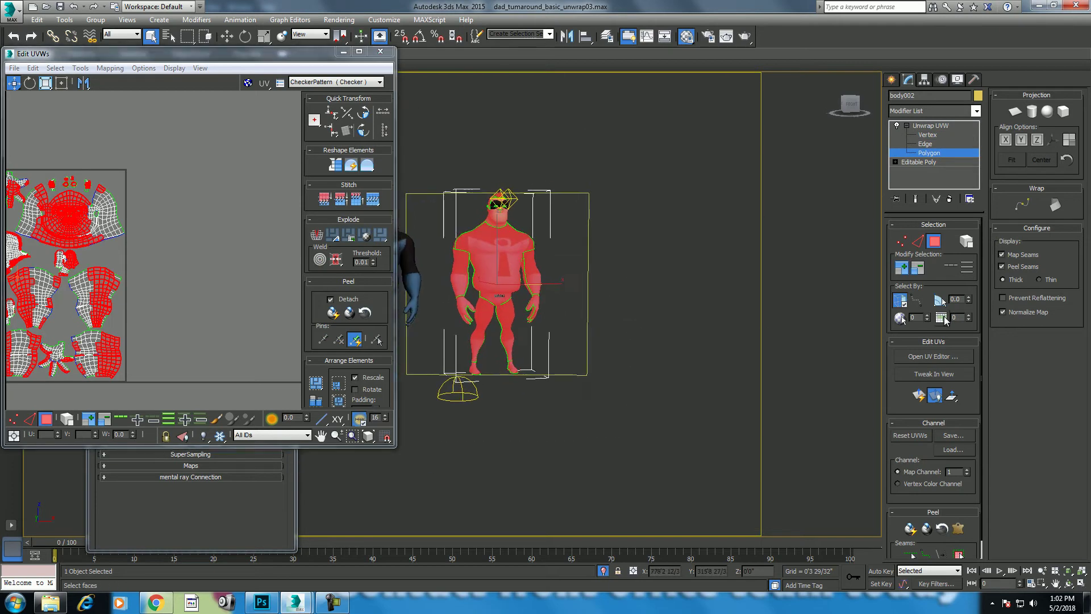
left_click(906, 305)
left_click_drag(658, 152, 420, 485)
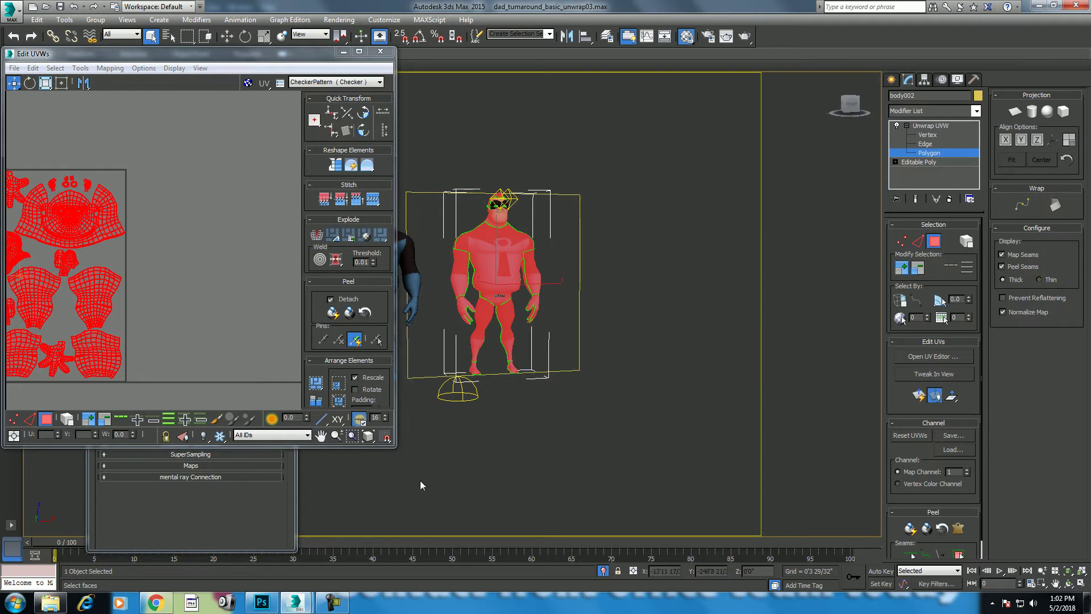
Reposition the UV editor, frame all UV islands and bring up the Mapping menu.
middle_click_drag(146, 177, 212, 176)
left_click_drag(255, 55, 332, 58)
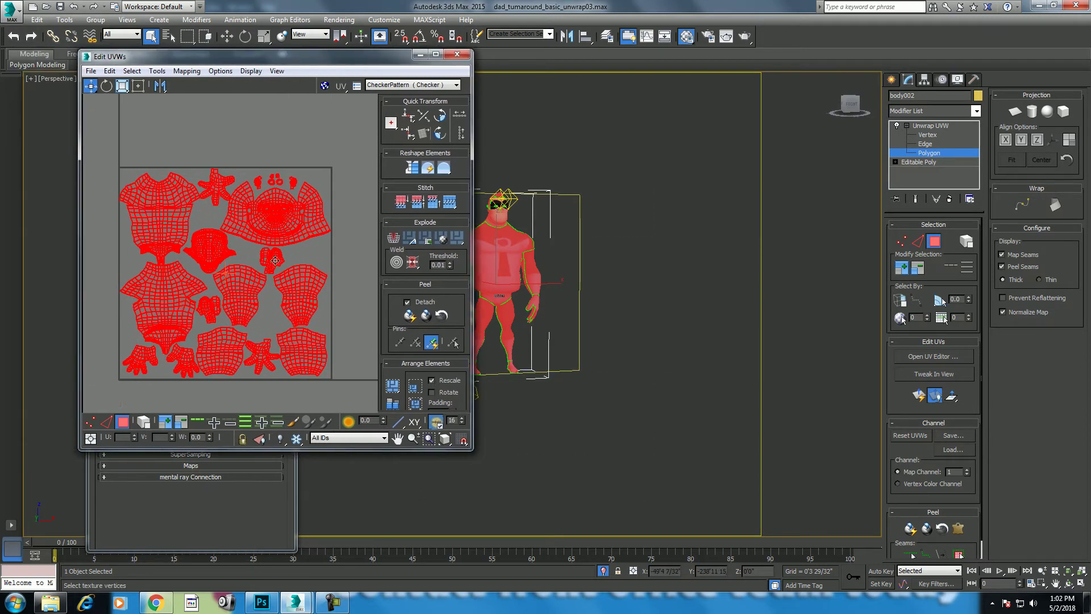
scroll(275, 260, "up", 1)
scroll(262, 251, "up", 1)
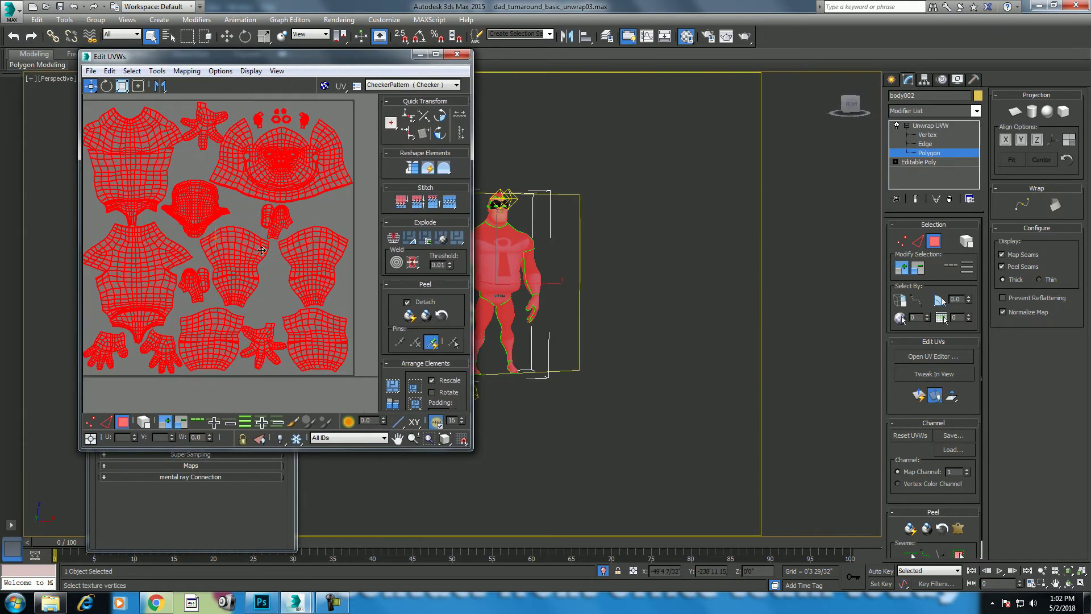
left_click(187, 71)
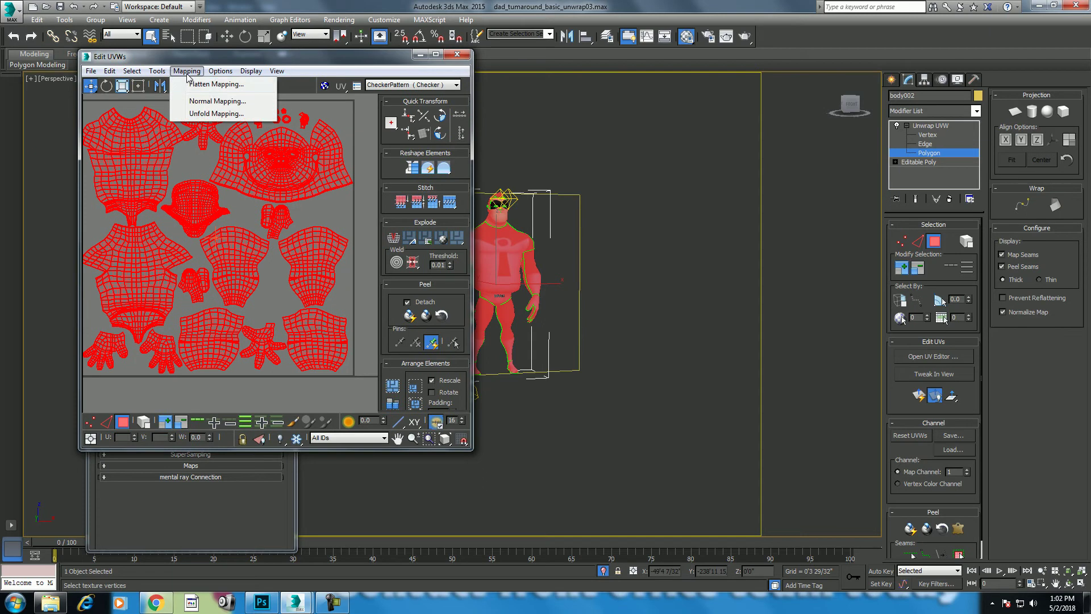
Try Flatten, Normal and Unfold mapping on the selected body faces.
left_click(222, 84)
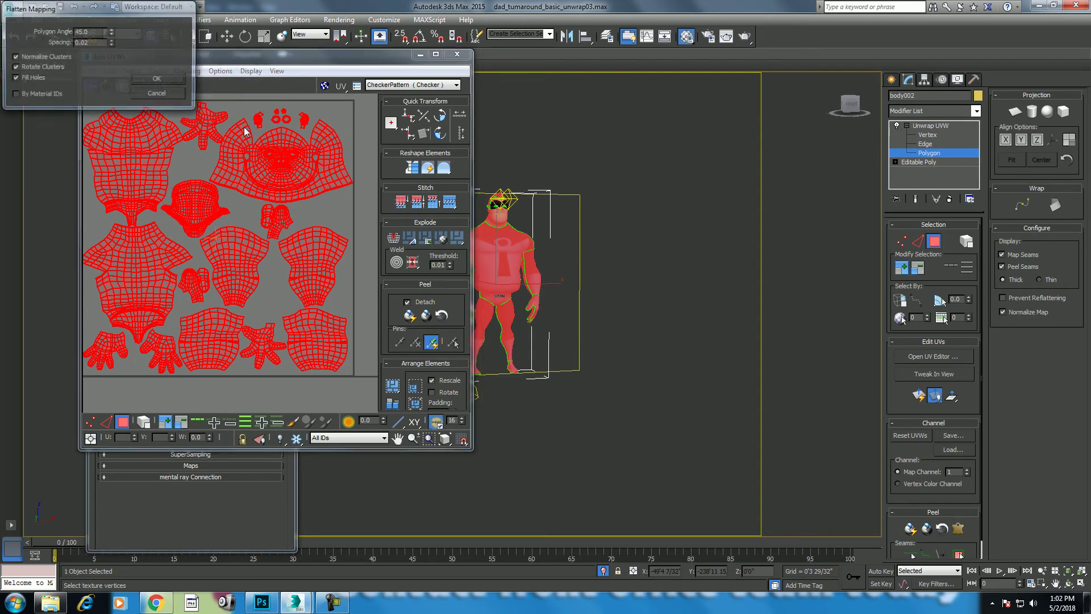
left_click(157, 83)
middle_click_drag(180, 258, 200, 268)
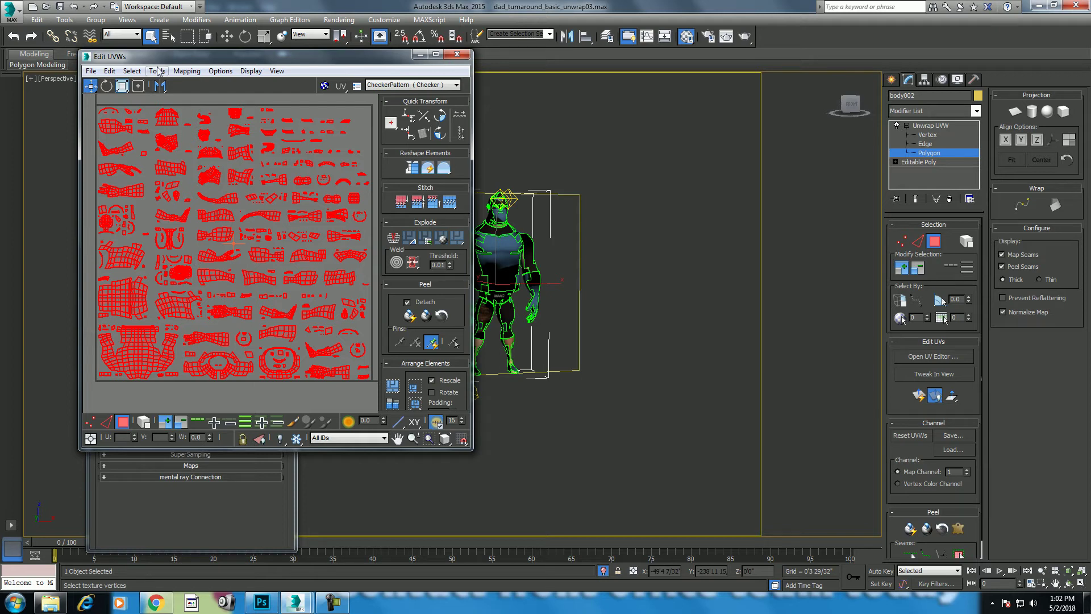
left_click(185, 72)
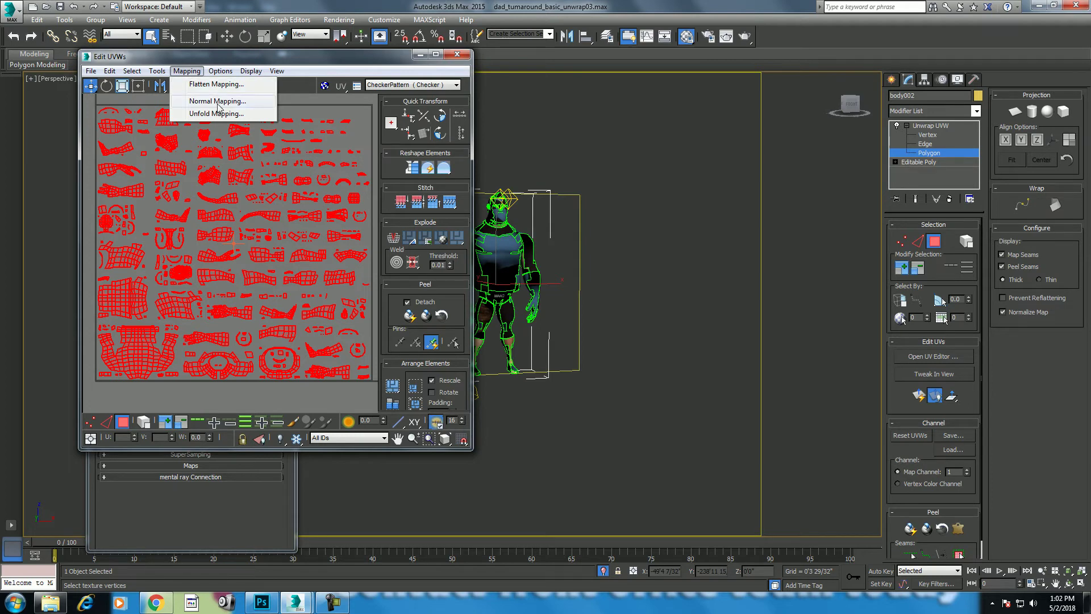
left_click(218, 101)
left_click(157, 68)
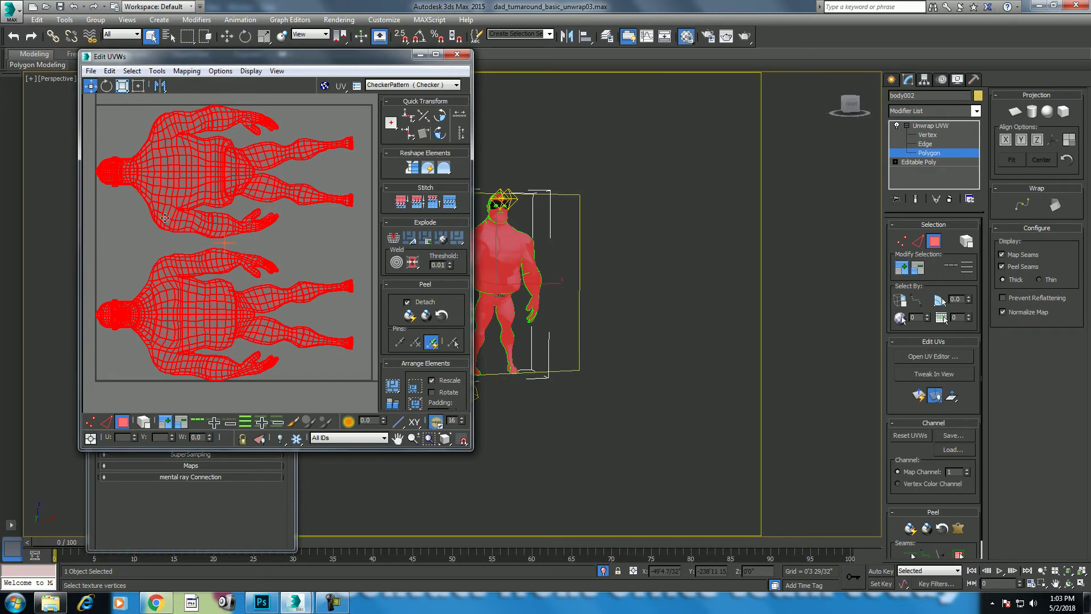
left_click(186, 71)
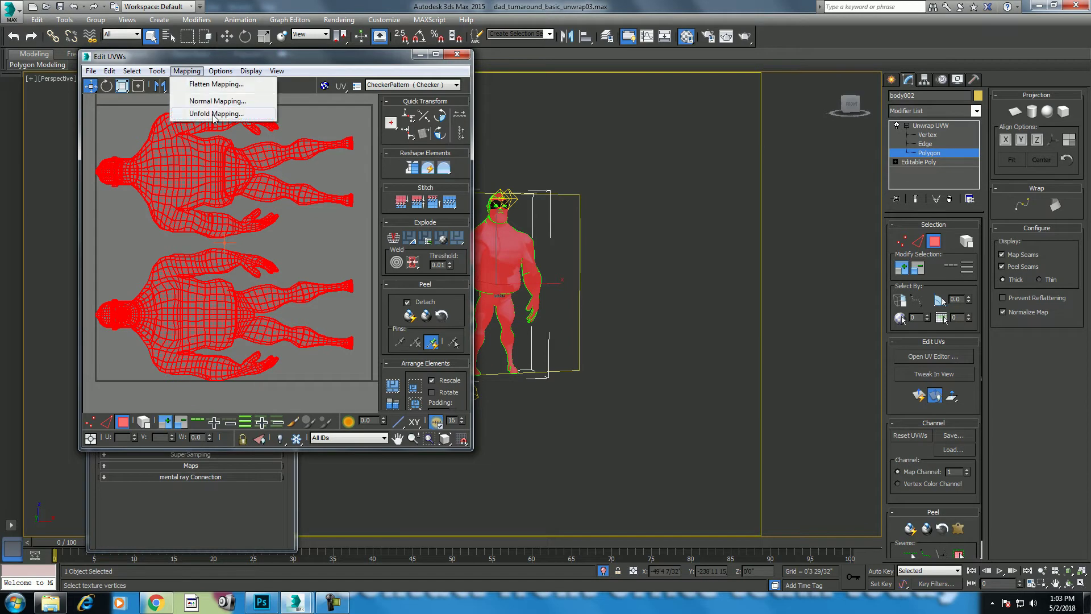
left_click(215, 114)
left_click(155, 31)
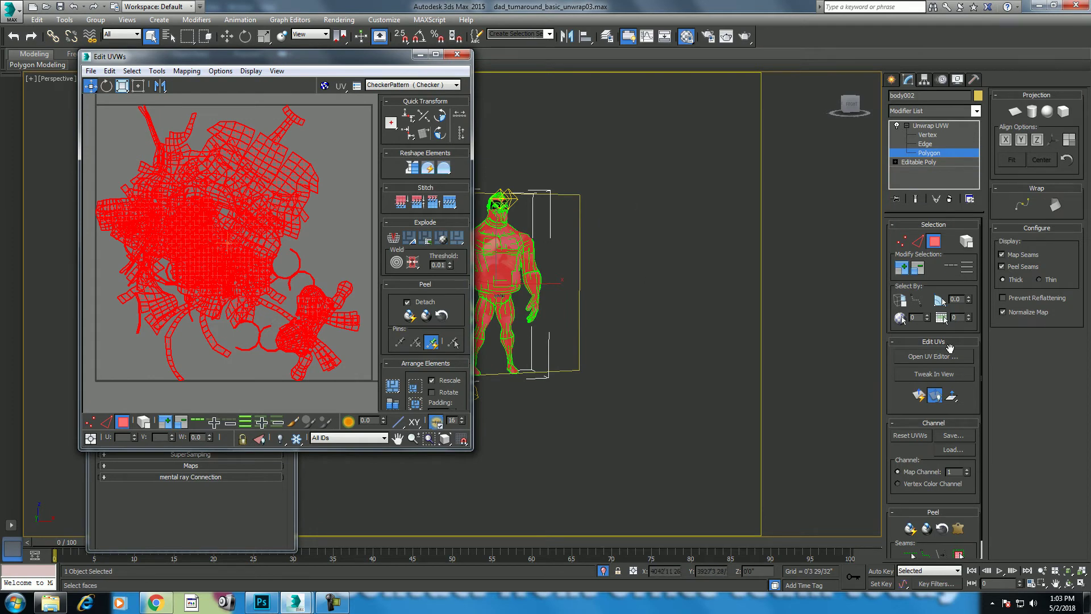
Apply a front Planar projection to the body's UVs and minimise the UV editor.
left_click(1015, 111)
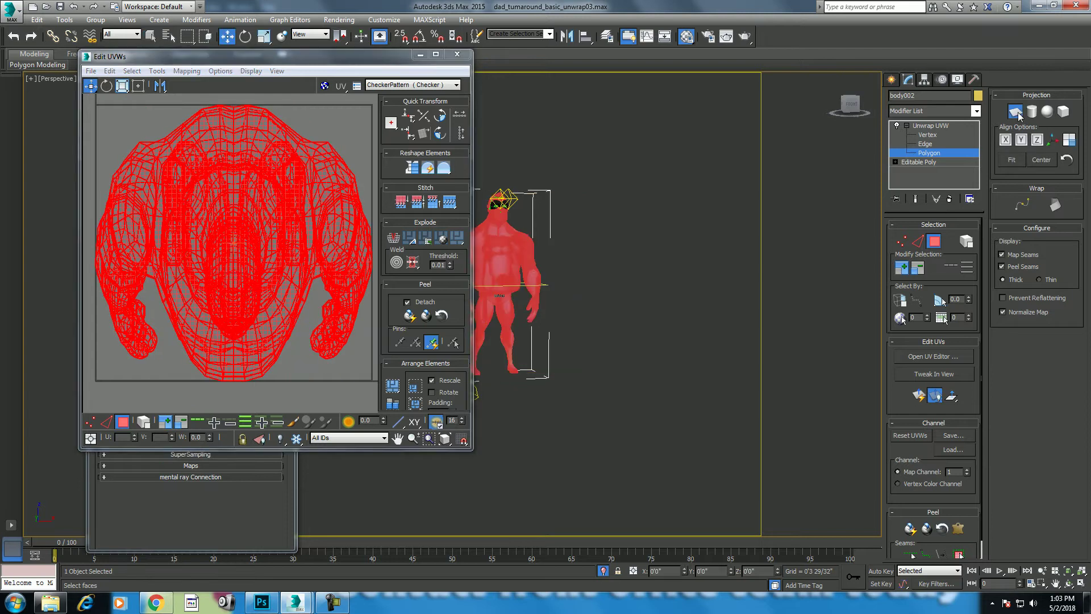
scroll(204, 269, "down", 2)
left_click(1016, 112)
middle_click_drag(270, 229, 240, 221)
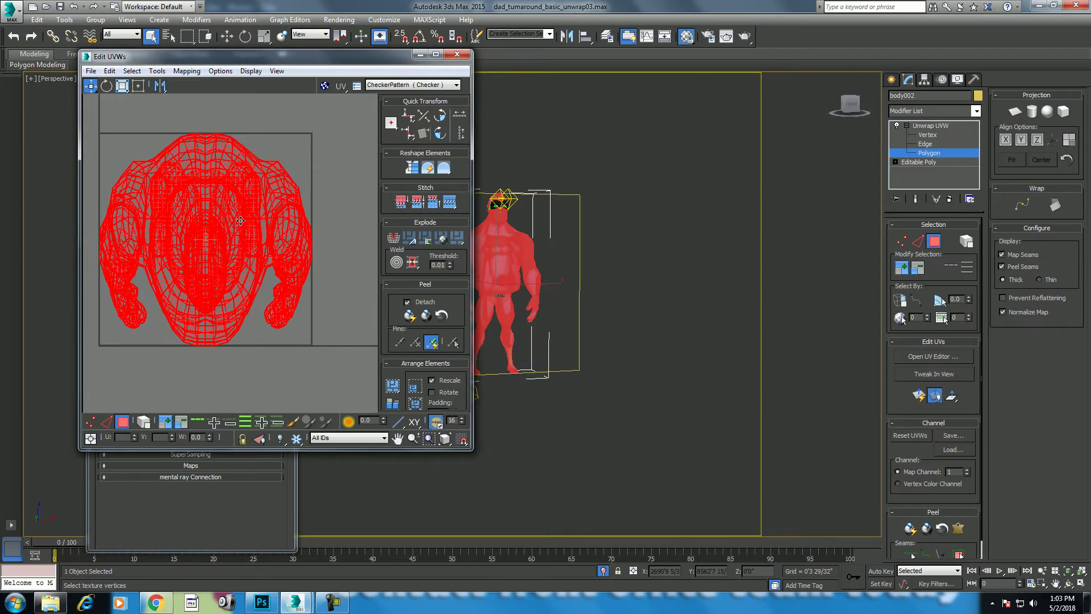
left_click(420, 55)
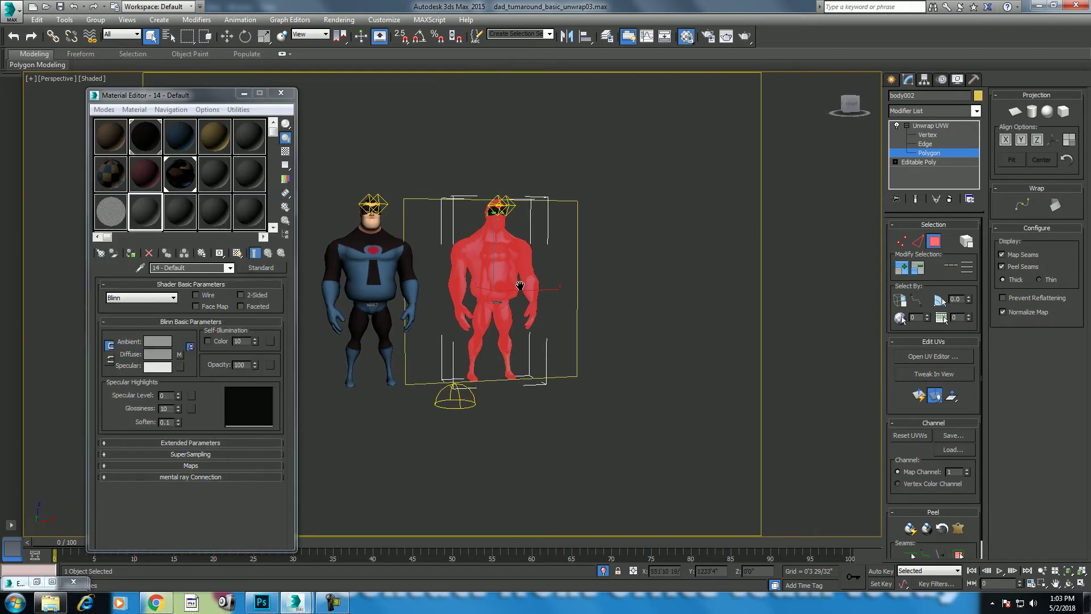
Load the checker3 image as the diffuse bitmap of an unused material slot.
right_click(532, 253)
left_click(249, 211)
scroll(515, 283, "up", 3)
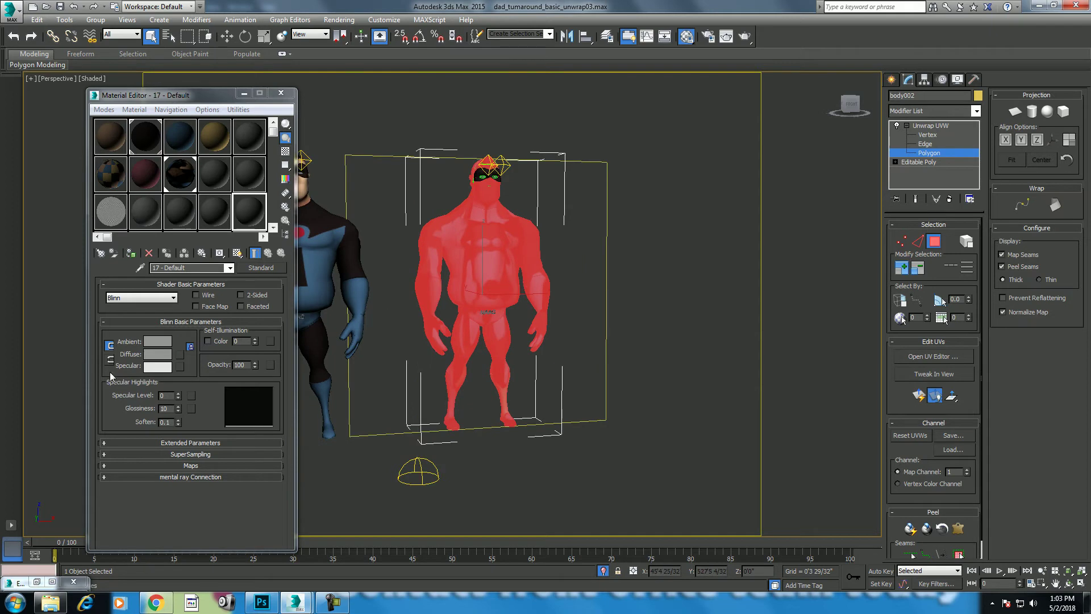
left_click(180, 355)
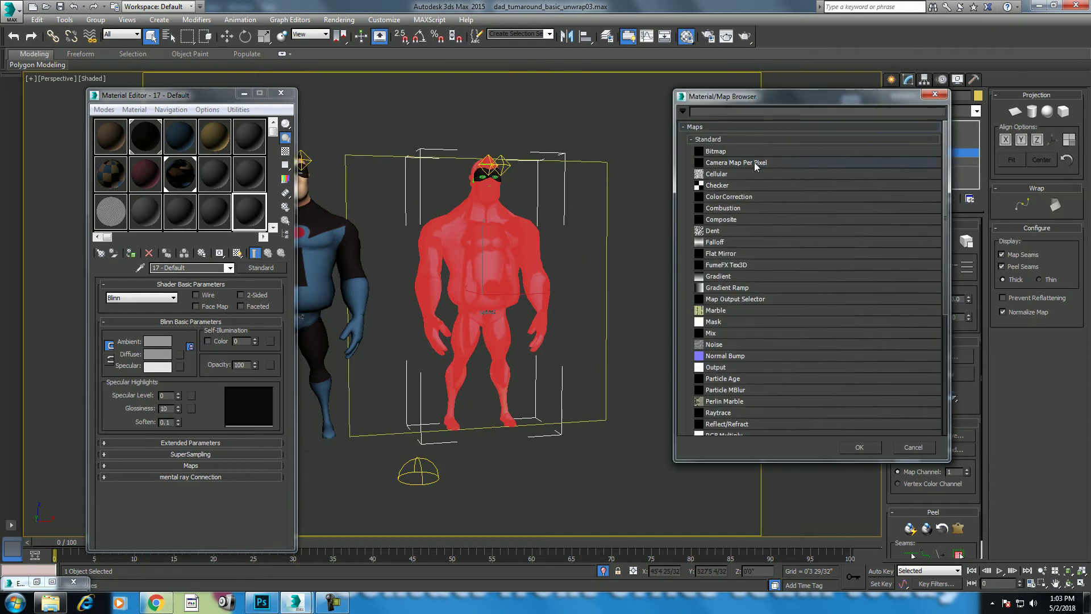
double_click(717, 152)
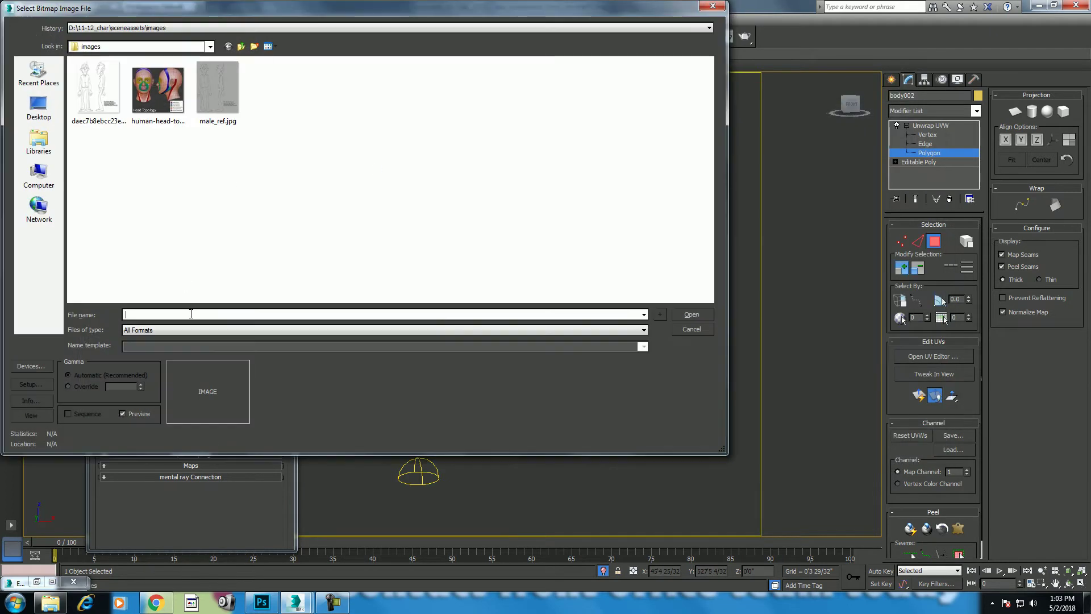
type("D:\\Shavikant\\12.30 to 2 max\\texture")
key("Return")
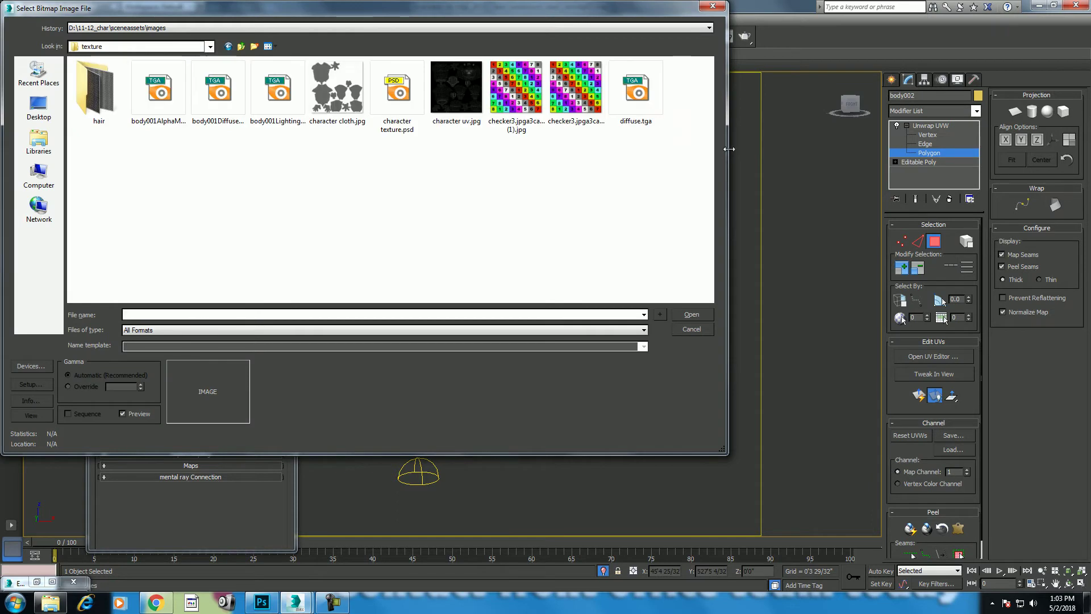
double_click(575, 88)
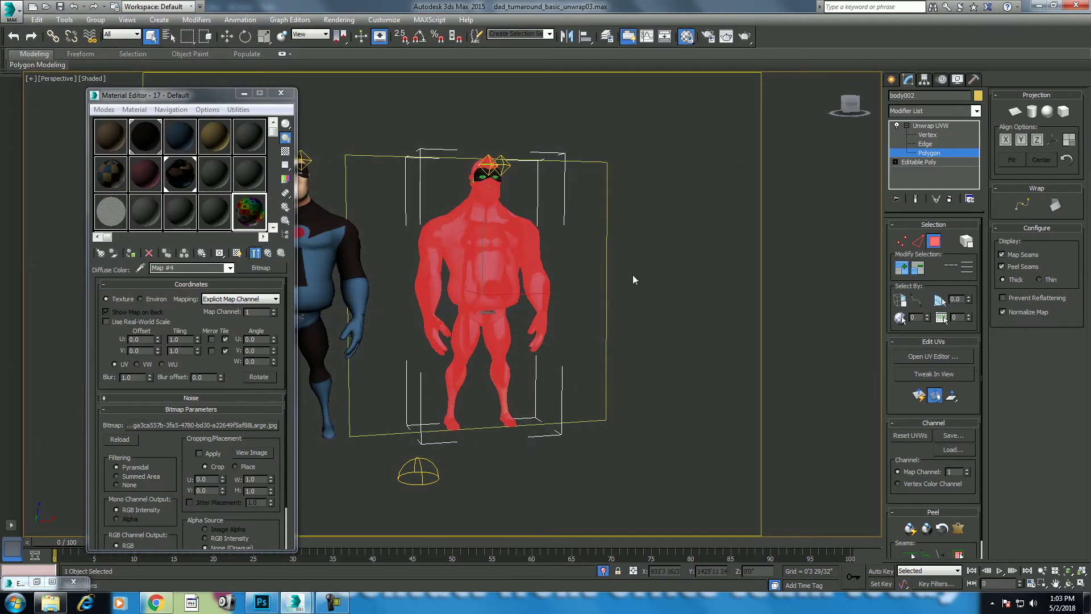
Set that material's Self-Illumination to 52, exit Polygon level, and assign 16 - Default to the body.
left_click(267, 255)
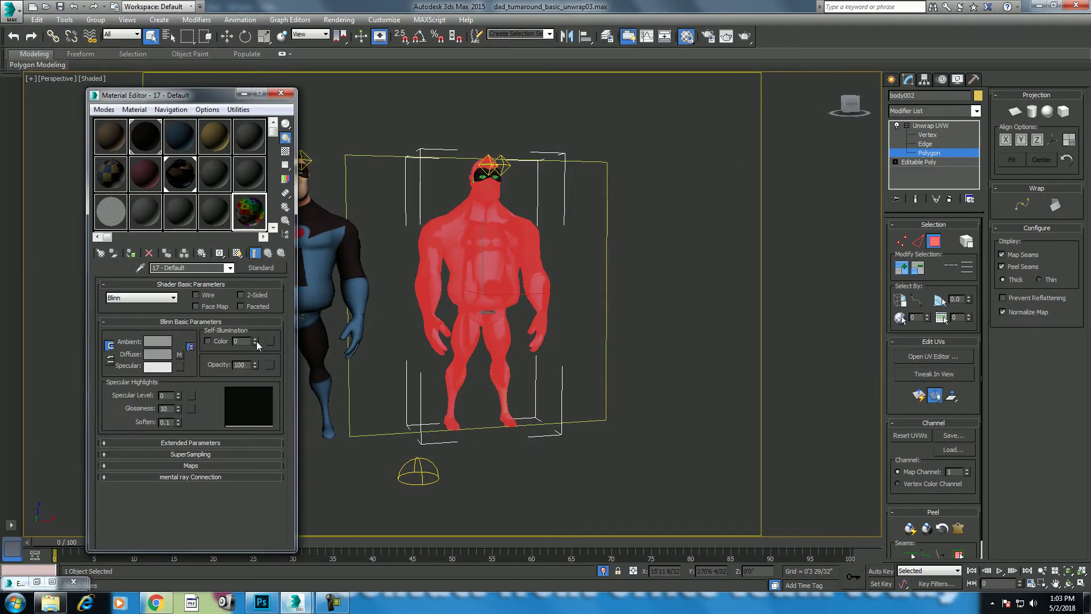
left_click_drag(257, 341, 257, 317)
right_click(476, 287)
left_click(455, 275)
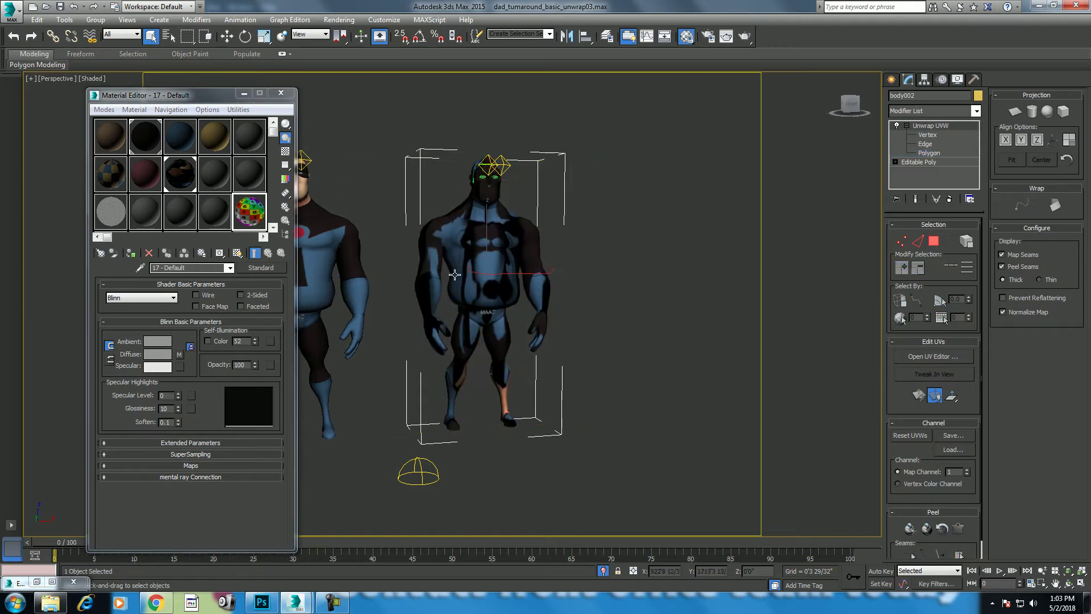
left_click(219, 216)
left_click(131, 252)
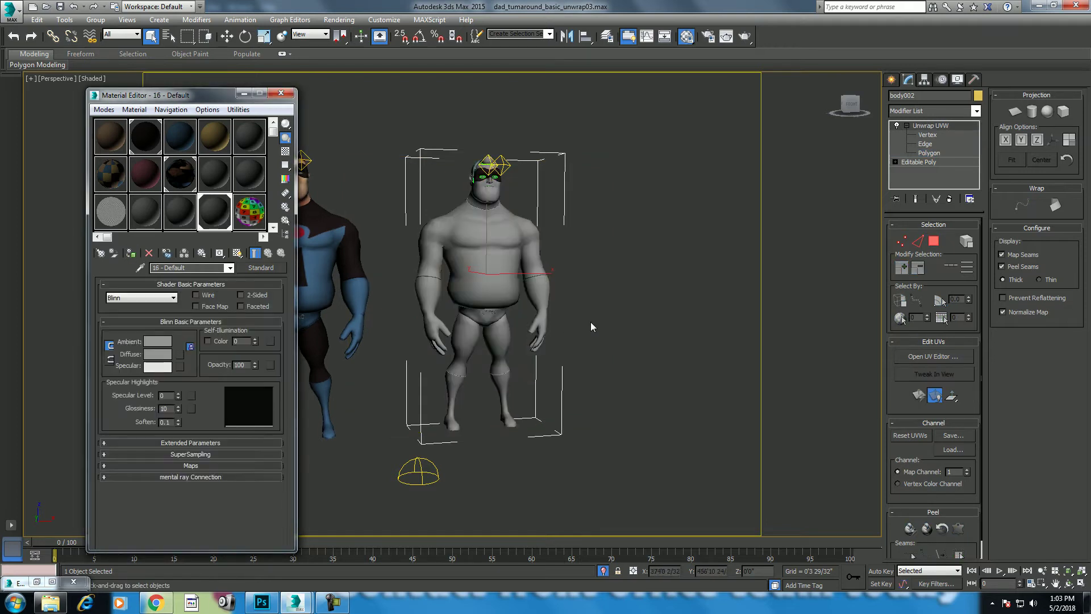
Isolate the body in the Front view with edged faces shown.
key("alt+q")
key("f")
key("z")
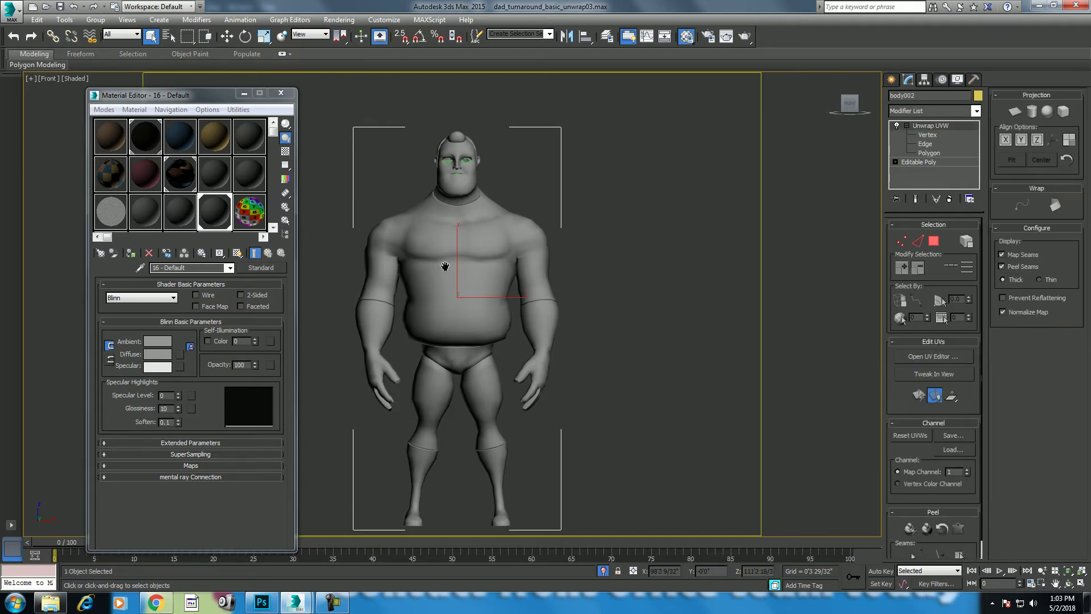
scroll(452, 265, "up", 2)
key("F4")
scroll(483, 281, "up", 2)
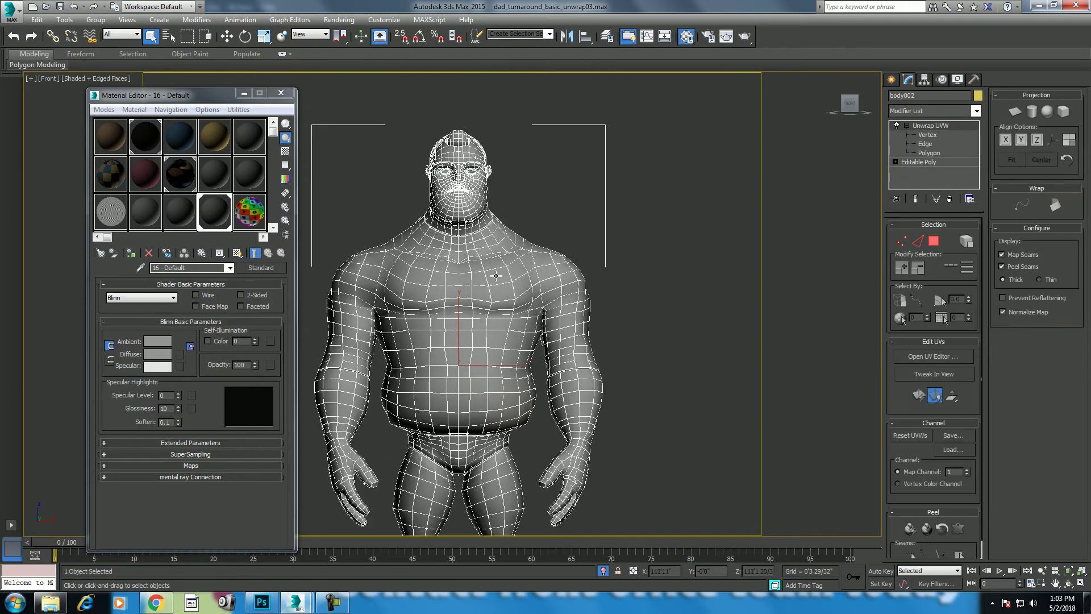
scroll(491, 284, "up", 3)
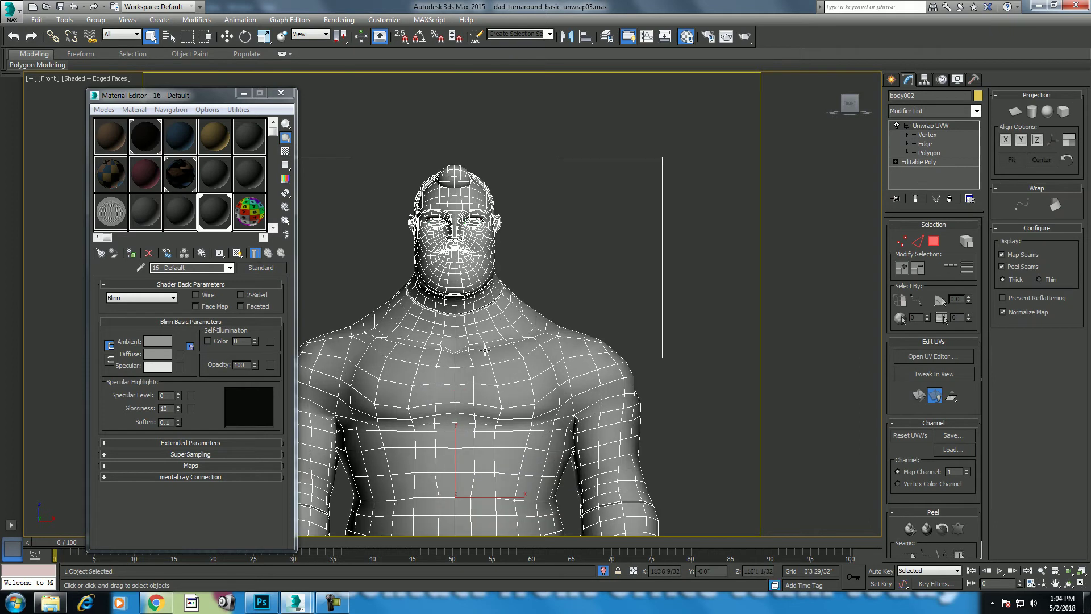
middle_click_drag(510, 379, 504, 288)
middle_click_drag(610, 306, 601, 276)
scroll(601, 276, "down", 2)
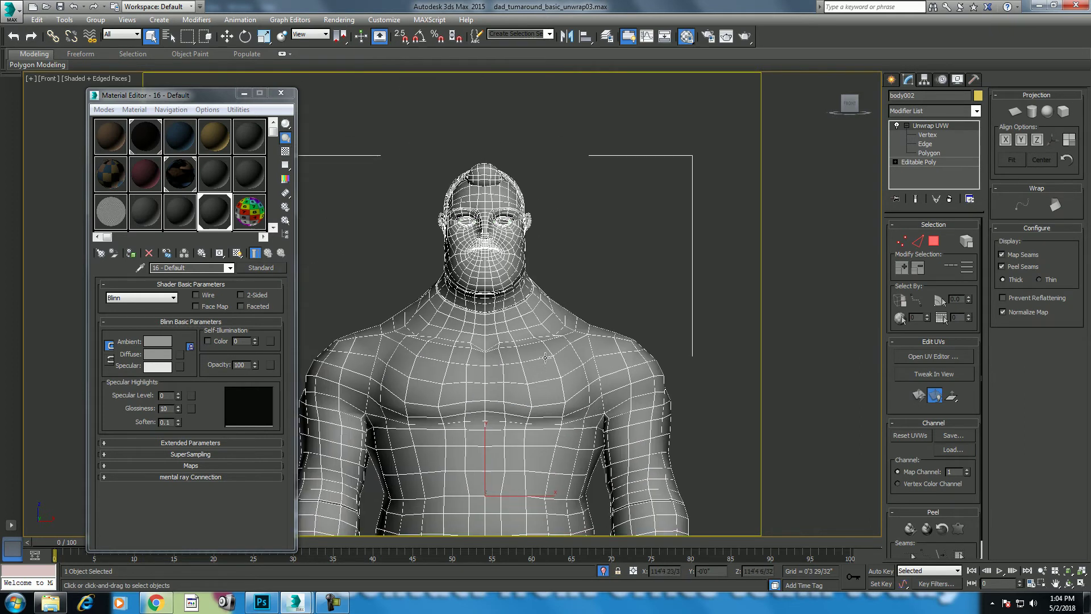
scroll(591, 307, "up", 3)
scroll(575, 346, "down", 3)
middle_click_drag(576, 347, 553, 253)
scroll(553, 253, "up", 3)
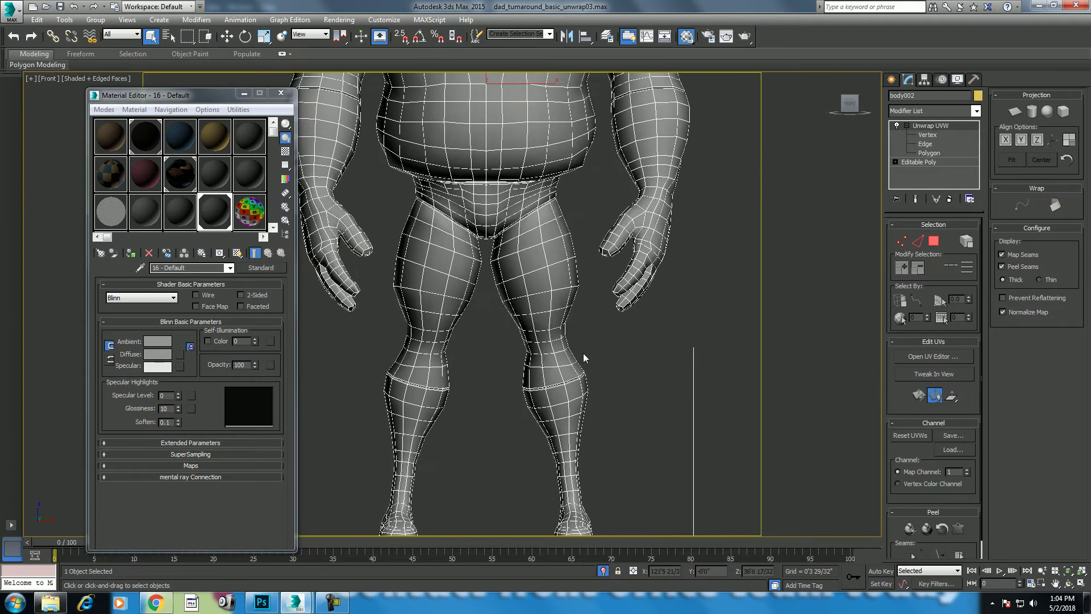
Drop to the base Editable Poly, accepting Hold/Yes, and select the whole body as one element.
left_click(929, 153)
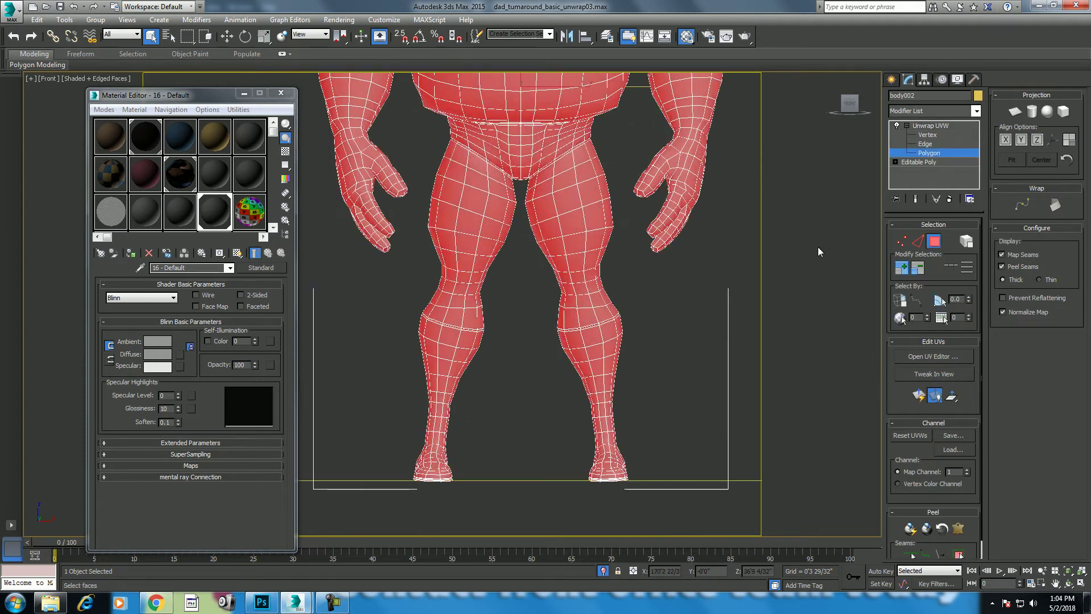
left_click(521, 328)
scroll(523, 254, "down", 2)
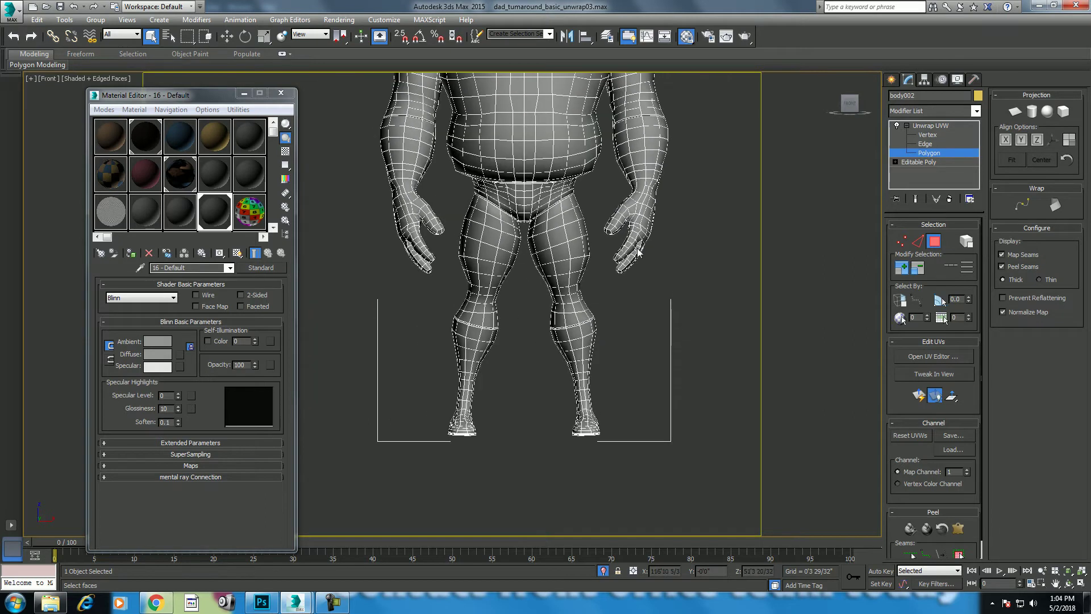
left_click(919, 162)
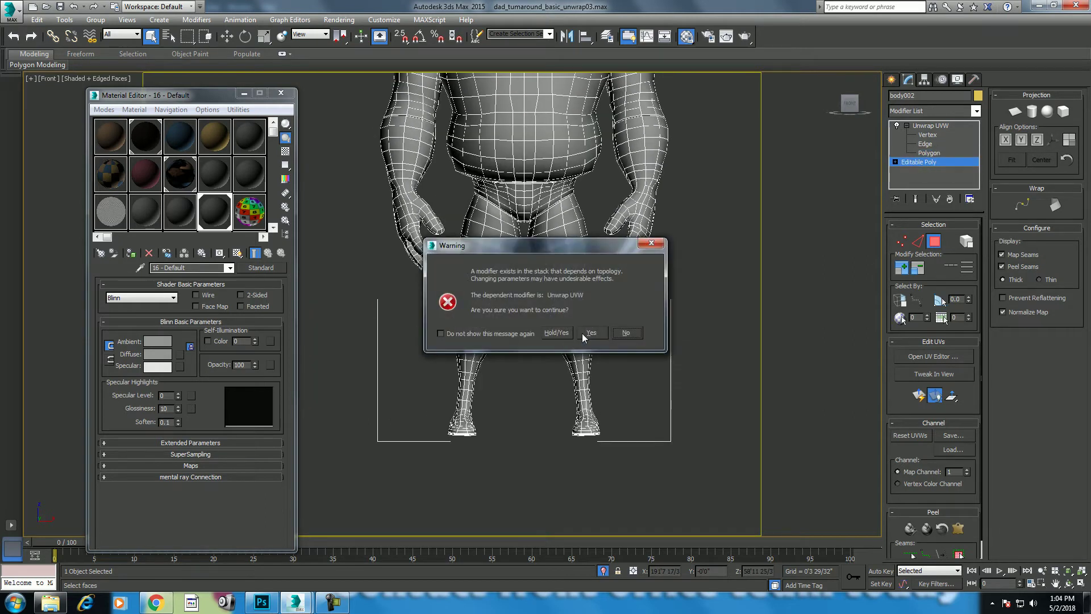
left_click(557, 333)
left_click(946, 238)
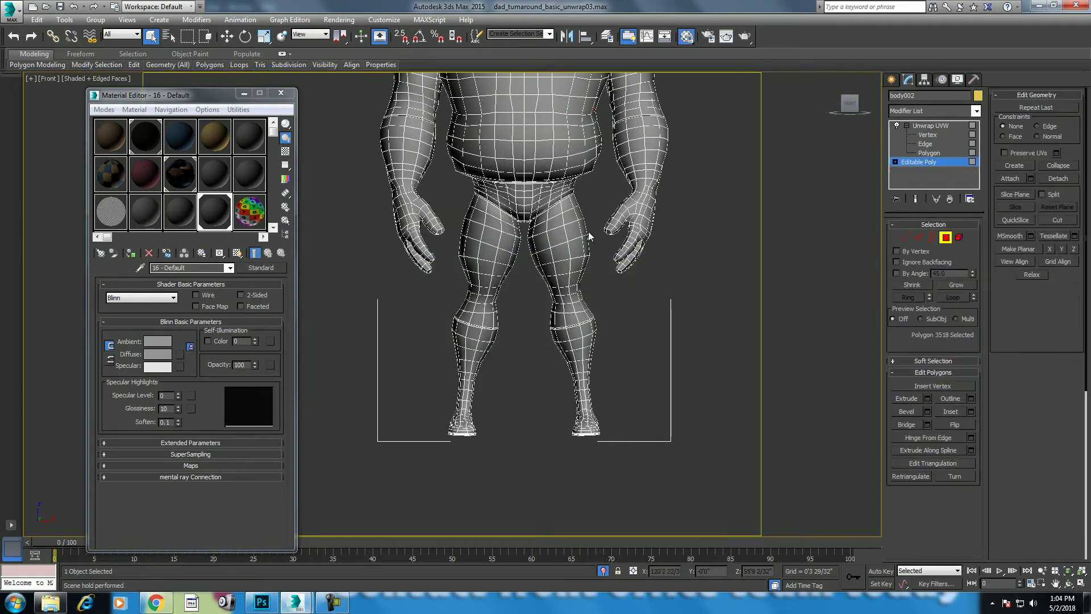
key("z")
left_click(960, 238)
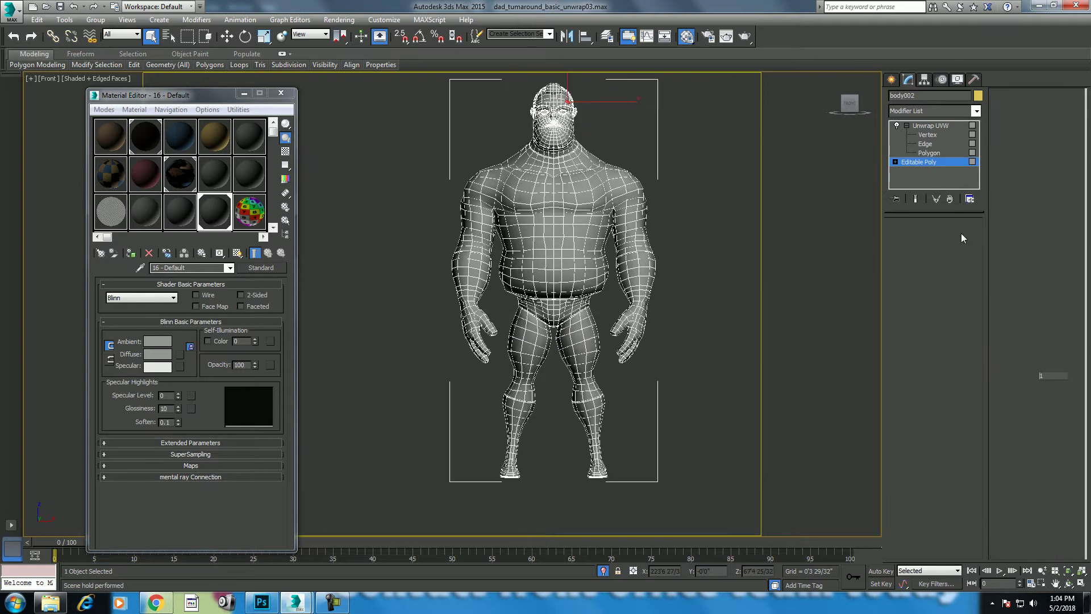
left_click(535, 215)
middle_click_drag(543, 184, 612, 314)
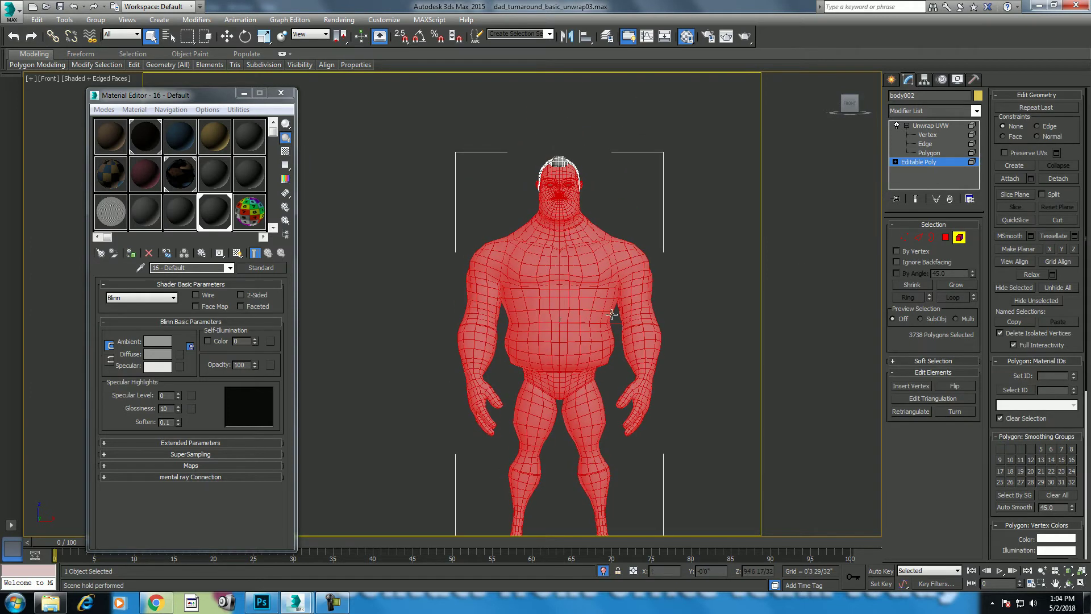
In Polygon mode, window-select the screen-left half of the body.
left_click(946, 238)
scroll(532, 350, "up", 3)
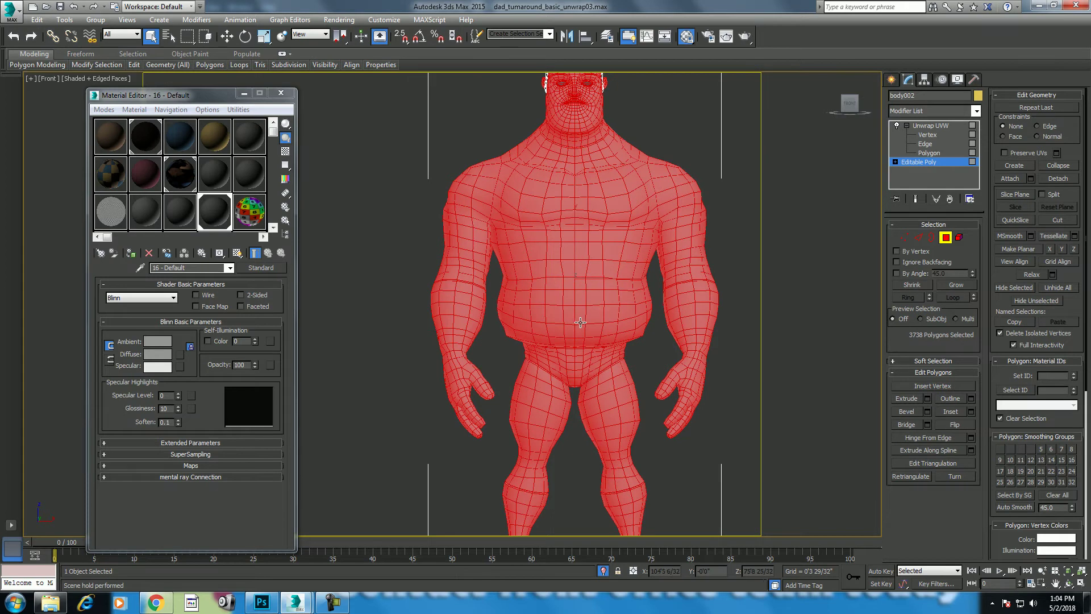
scroll(565, 251, "down", 3)
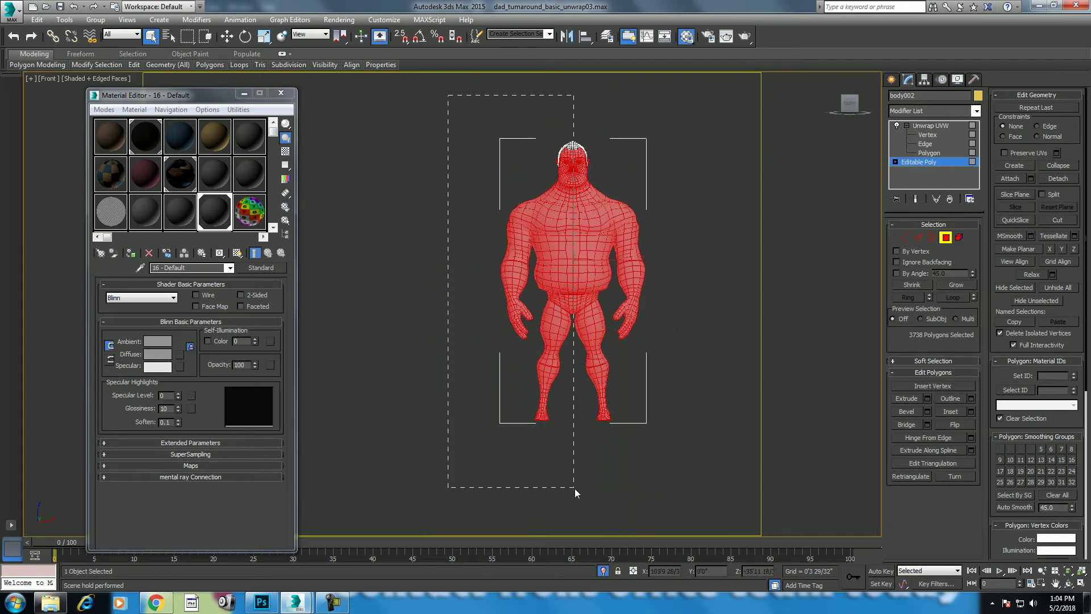
left_click_drag(575, 489, 573, 489)
scroll(605, 306, "up", 2)
scroll(599, 278, "up", 4)
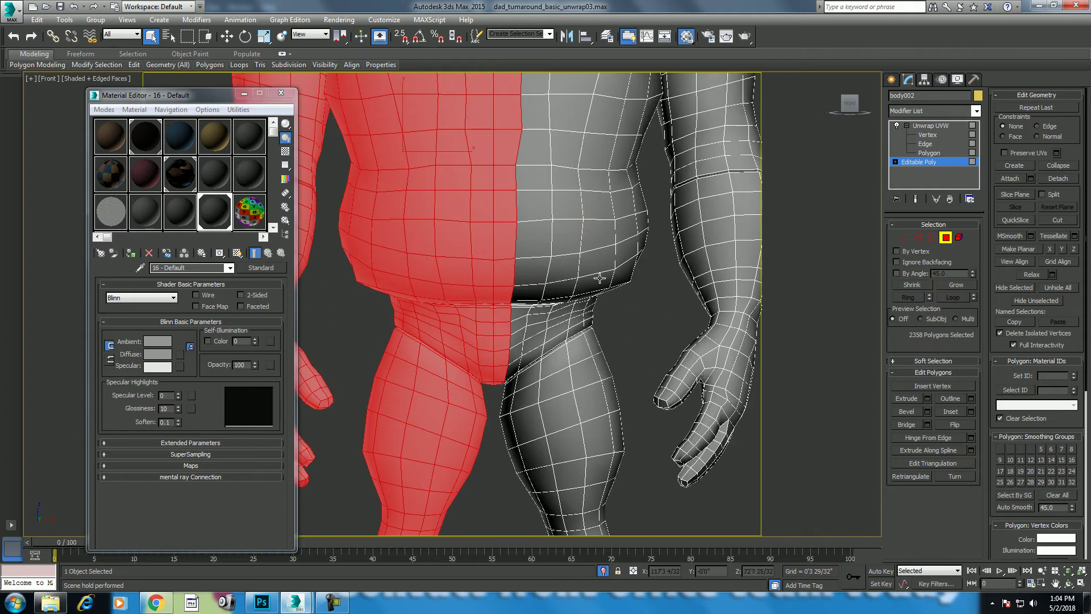
scroll(594, 300, "down", 3)
scroll(654, 176, "down", 1)
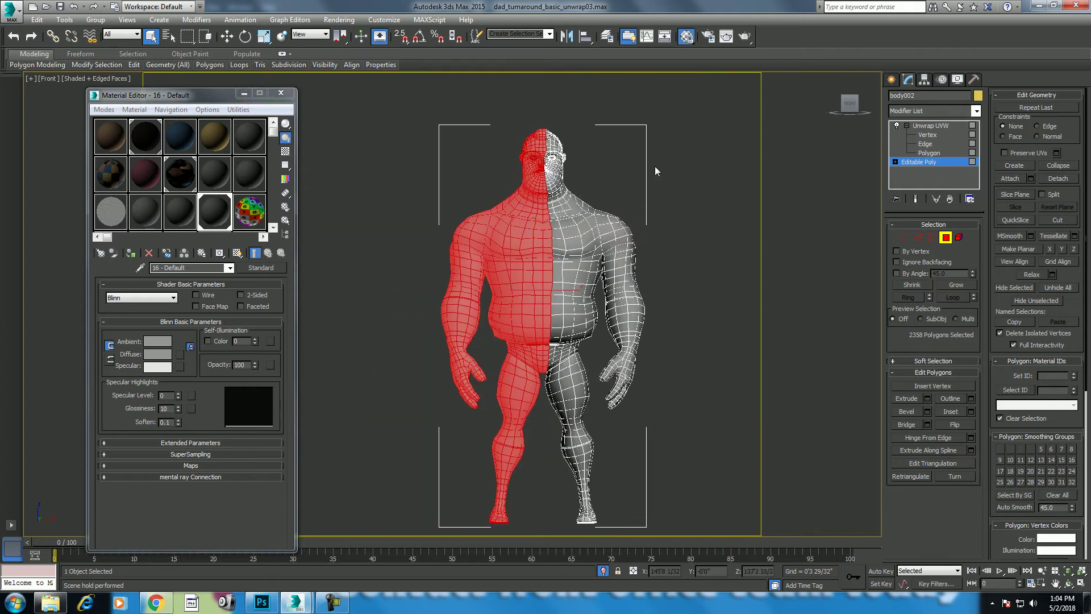
left_click_drag(692, 97, 611, 405)
left_click_drag(567, 447, 548, 459)
scroll(639, 239, "up", 2)
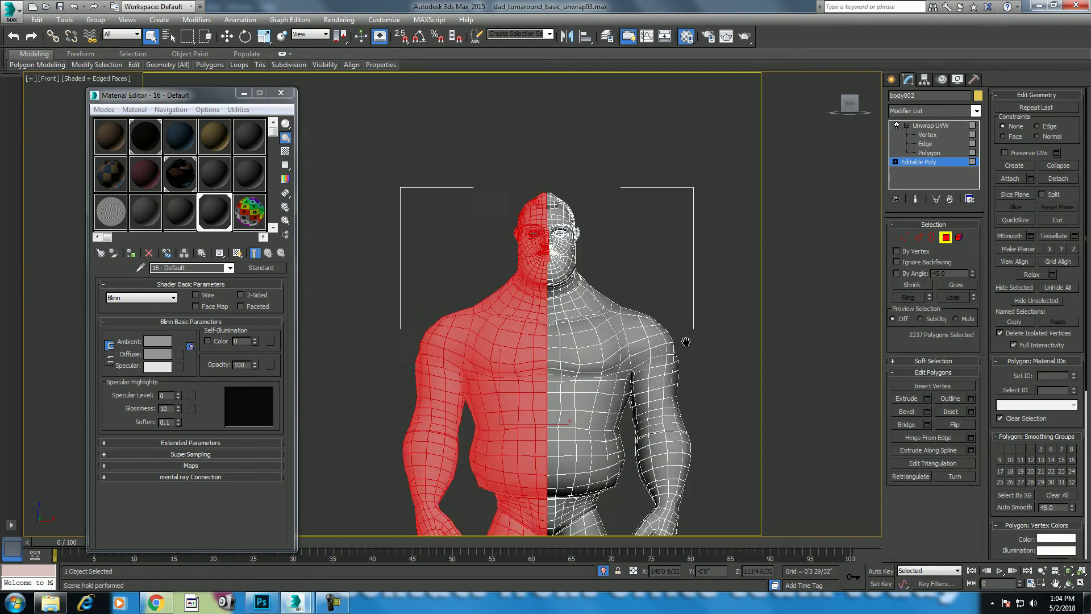
scroll(689, 341, "up", 2)
scroll(721, 348, "up", 2)
scroll(629, 183, "down", 2)
Deselect the centre strip and lasso around the neck to exclude the head, leaving 1199 polygons.
mouse_move(562, 344)
left_mouse_down()
mouse_move(535, 388)
mouse_move(514, 392)
left_mouse_up()
scroll(622, 250, "up", 2)
scroll(654, 241, "up", 2)
scroll(579, 318, "down", 5)
middle_click_drag(582, 362, 594, 273)
left_click_drag(210, 103, 118, 118)
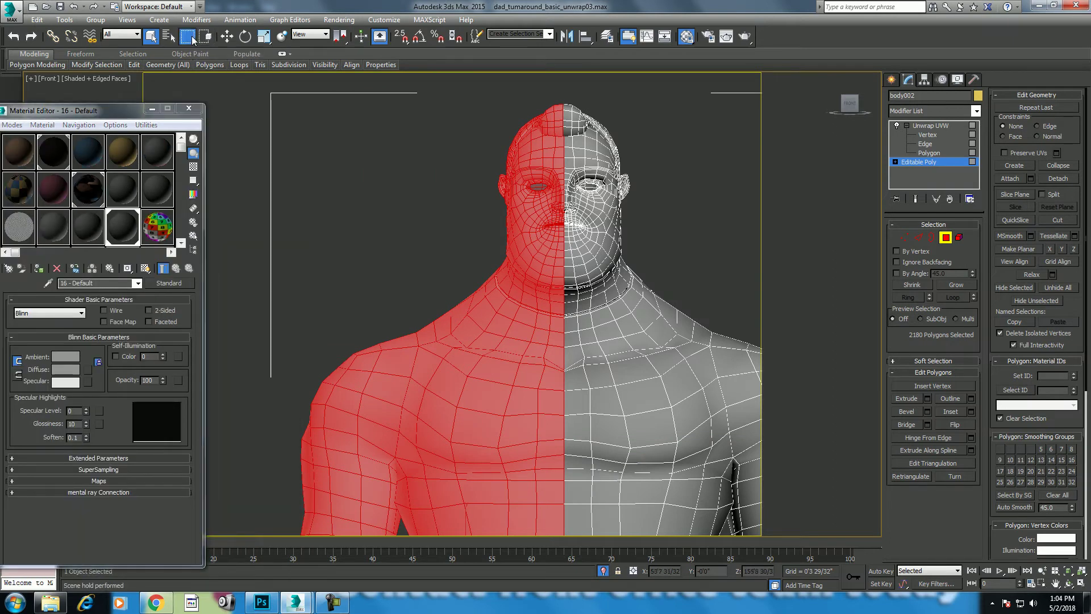
left_click_drag(193, 37, 193, 108)
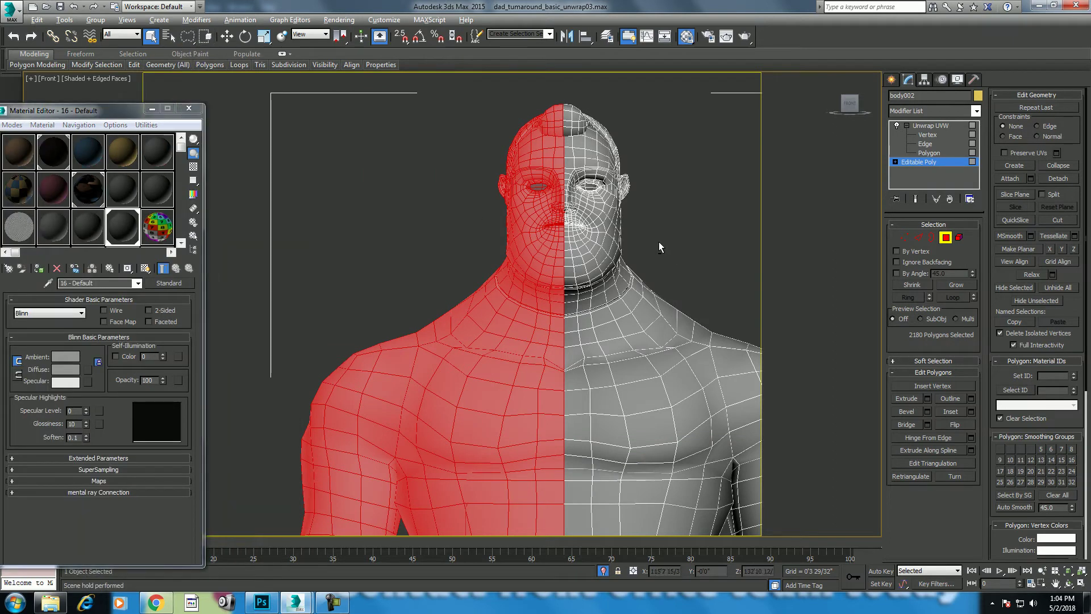
left_click_drag(660, 247, 512, 279)
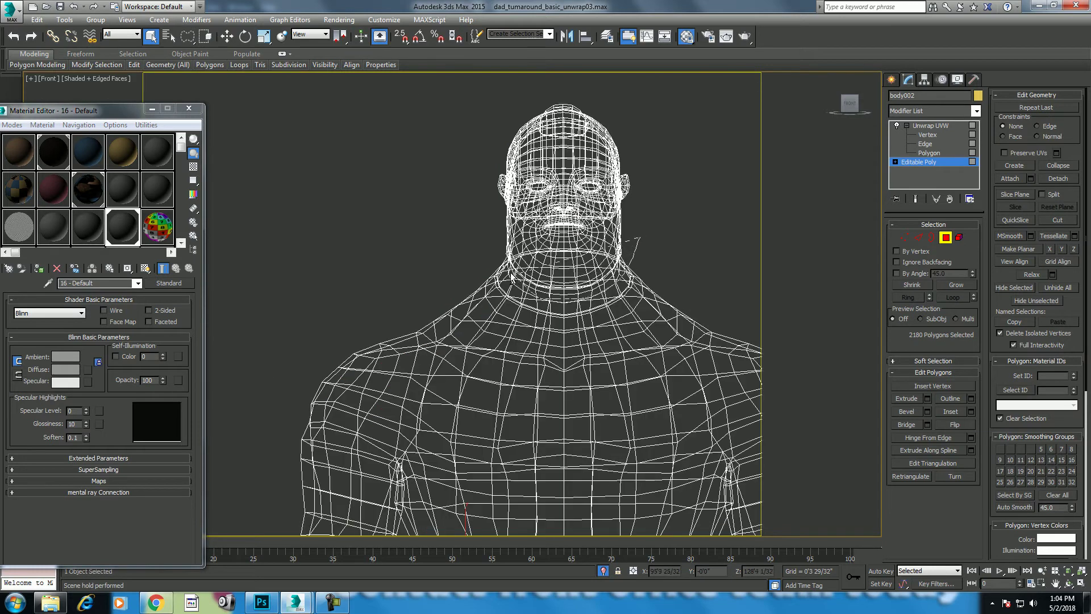
left_click_drag(511, 277, 675, 198)
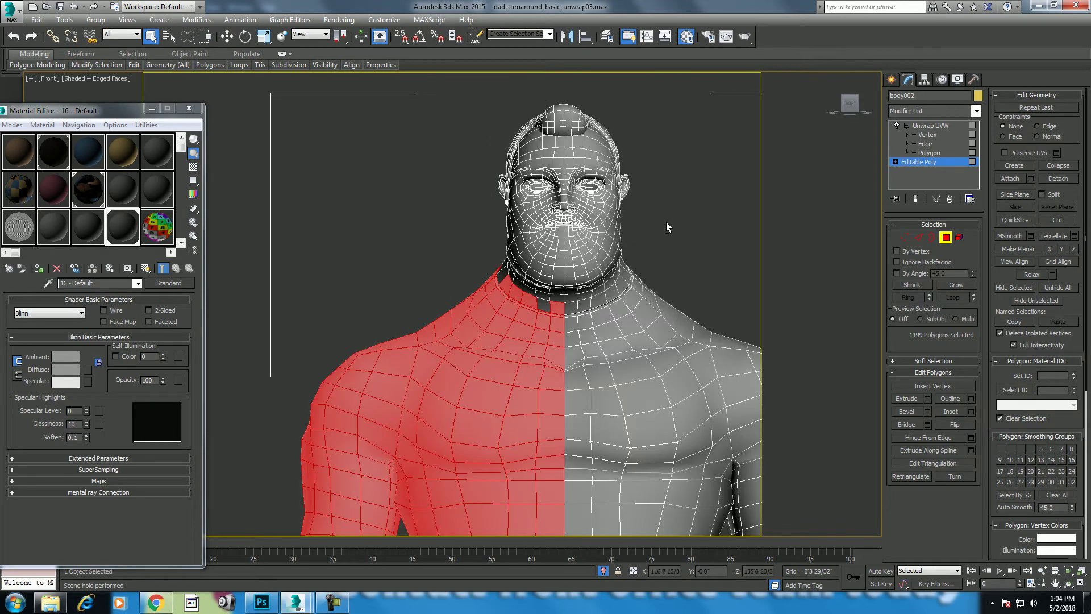
In Perspective view, deselect four collar polygons from the body-half selection.
scroll(661, 228, "down", 2)
key("p")
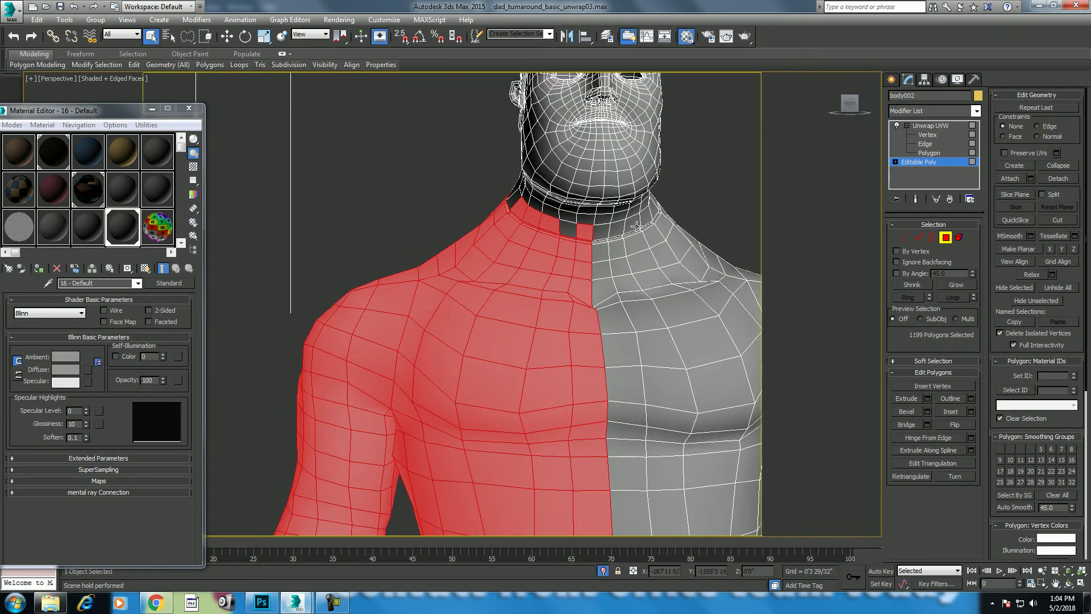
scroll(626, 277, "down", 5)
scroll(560, 263, "up", 2)
scroll(560, 268, "up", 3)
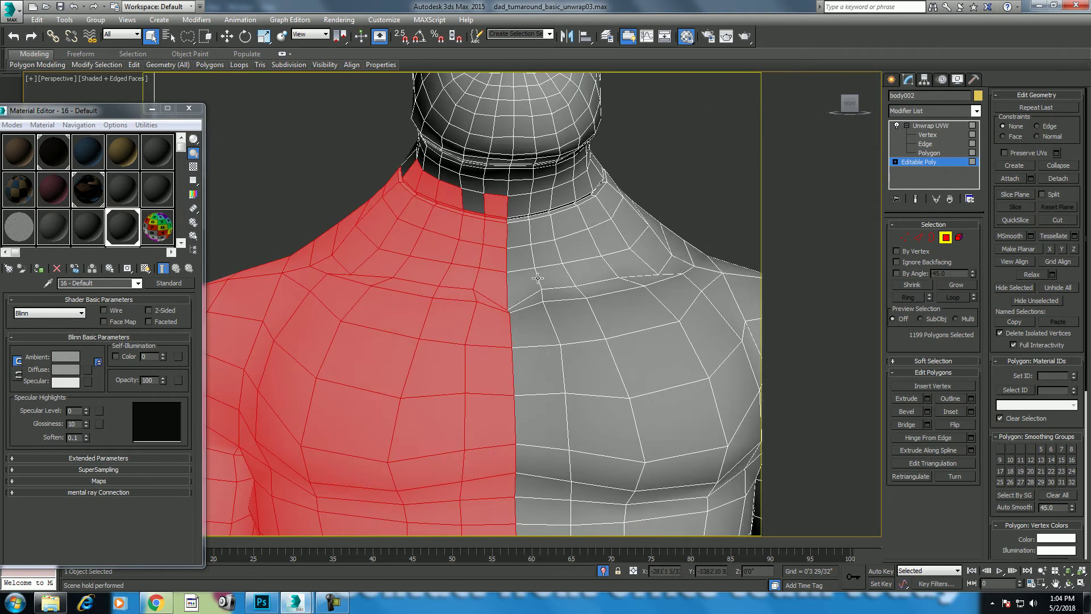
scroll(556, 280, "up", 1)
right_click(560, 279)
left_click(577, 285)
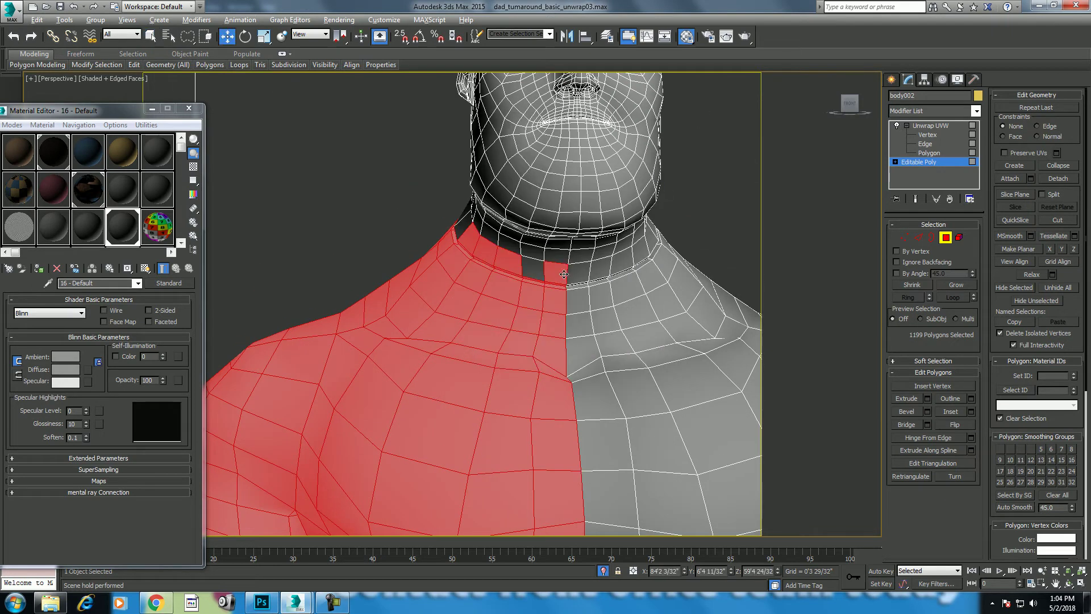
left_click(503, 261, "alt")
left_click(463, 239, "alt")
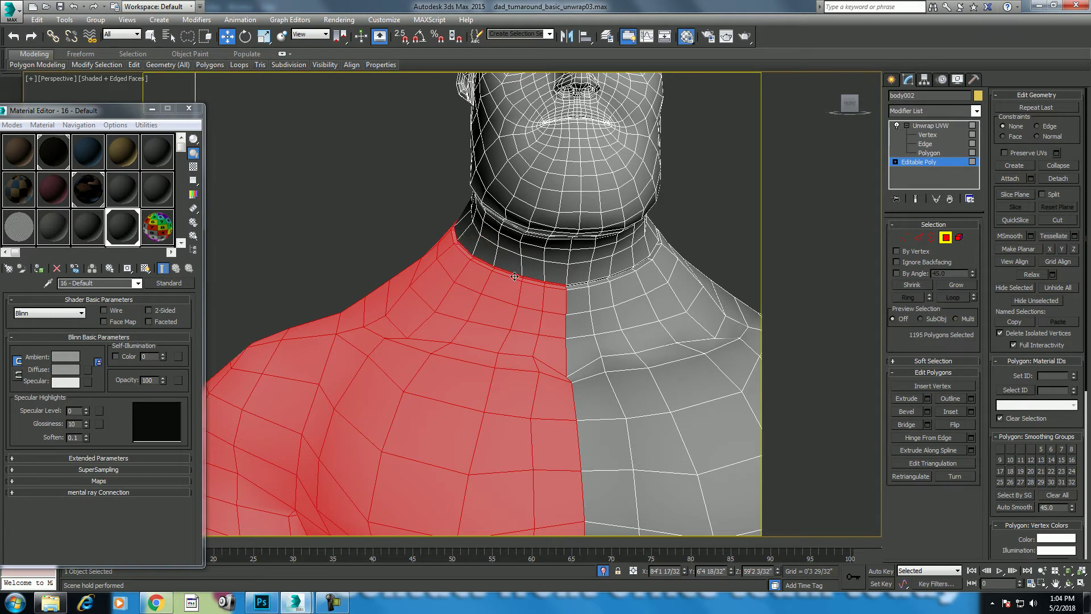
Orbit to the side of the neck and add the grey collar polygons to the selection.
left_click(1068, 584)
mouse_move(569, 285)
left_mouse_down()
mouse_move(536, 297)
mouse_move(551, 324)
mouse_move(478, 309)
mouse_move(546, 296)
mouse_move(523, 294)
left_mouse_up()
right_click(475, 253)
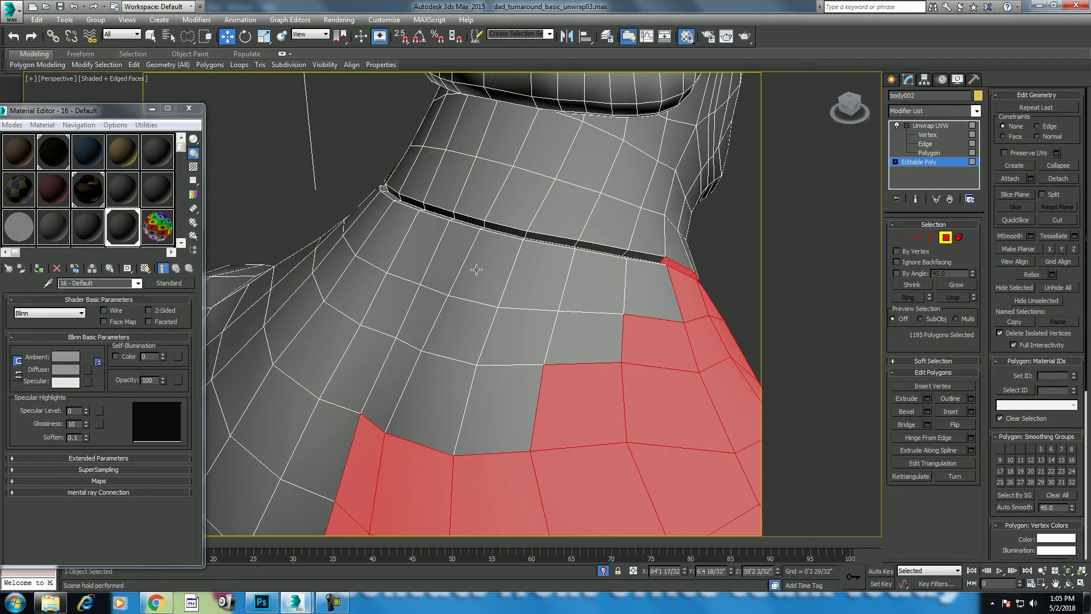
left_click(455, 255, "ctrl")
left_click(413, 323, "ctrl")
left_click(392, 375, "ctrl")
left_click(437, 401, "ctrl")
left_click(495, 403, "ctrl")
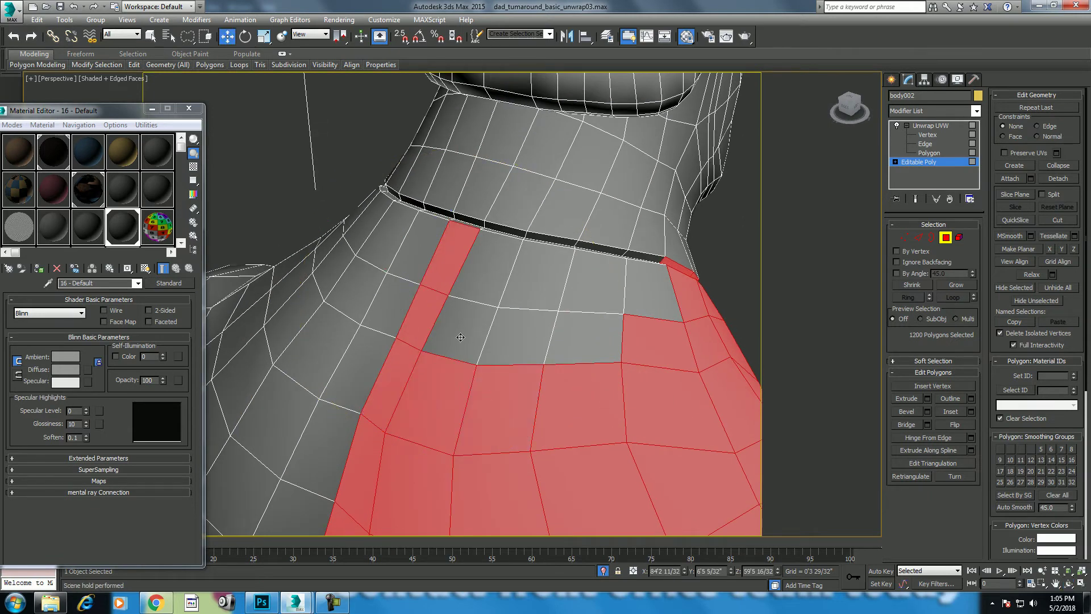
left_click(461, 330, "ctrl")
left_click(529, 335, "ctrl")
left_click(595, 295, "ctrl")
left_click(497, 270, "ctrl")
left_click(537, 268, "ctrl")
left_click(651, 290, "ctrl")
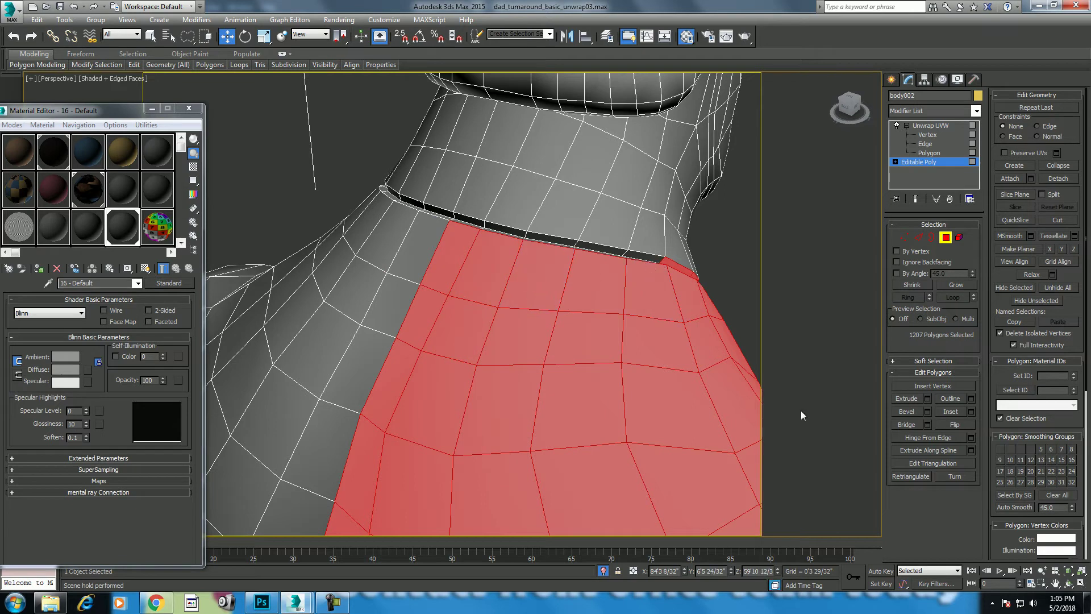
From another angle, extend the selection along the rest of the collar strip.
left_click(1069, 584)
left_click_drag(405, 225, 634, 273)
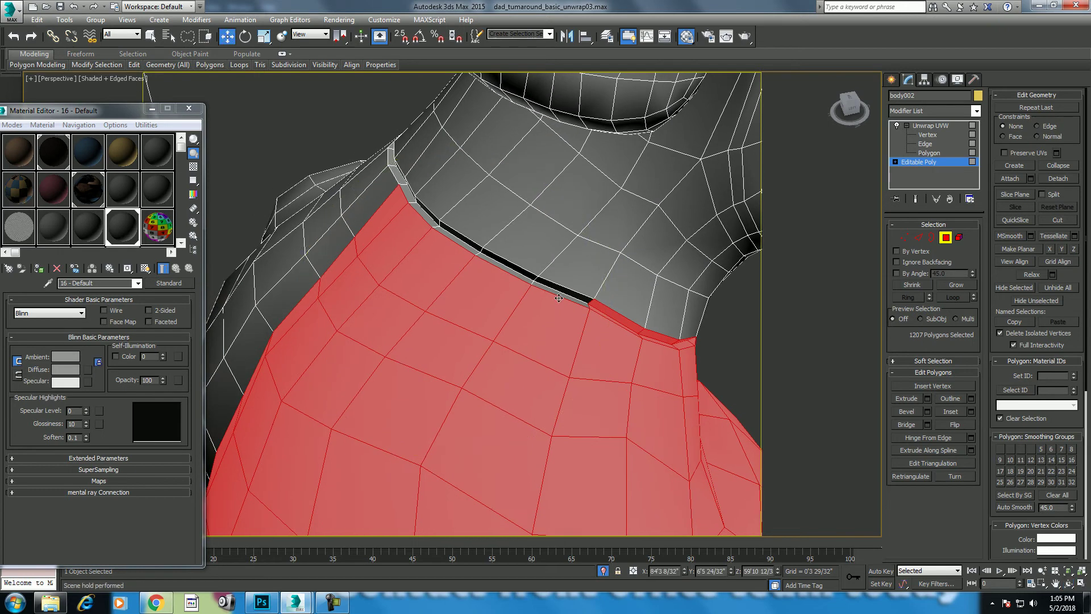
left_click(560, 291, "ctrl")
left_click(509, 266, "ctrl")
left_click(454, 239, "ctrl")
left_click(428, 221, "ctrl")
left_click(412, 194, "ctrl")
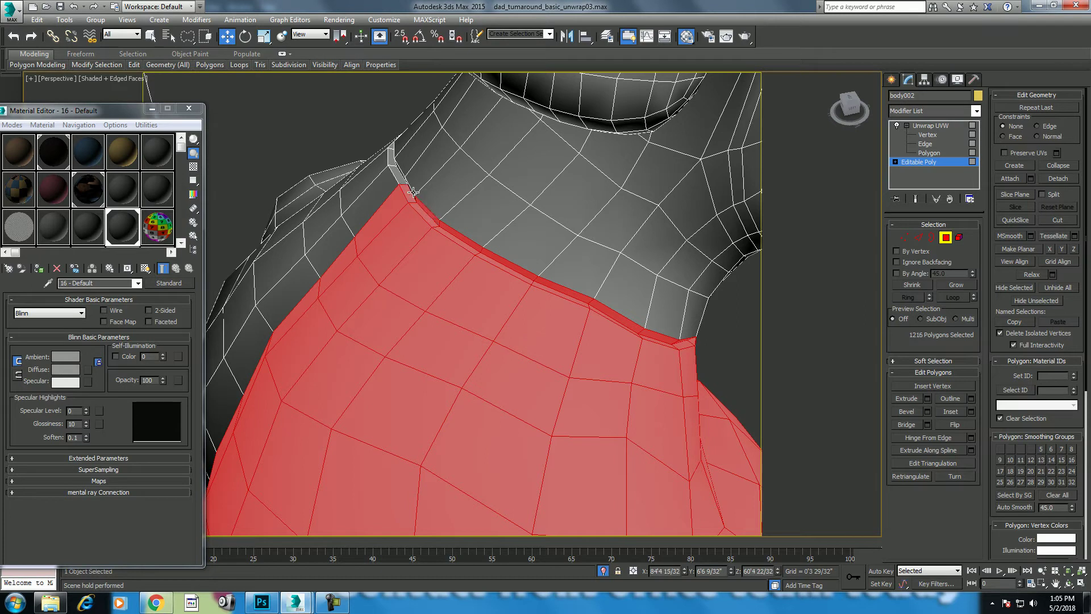
left_click(412, 193, "ctrl")
middle_click_drag(412, 193, 743, 445, "alt")
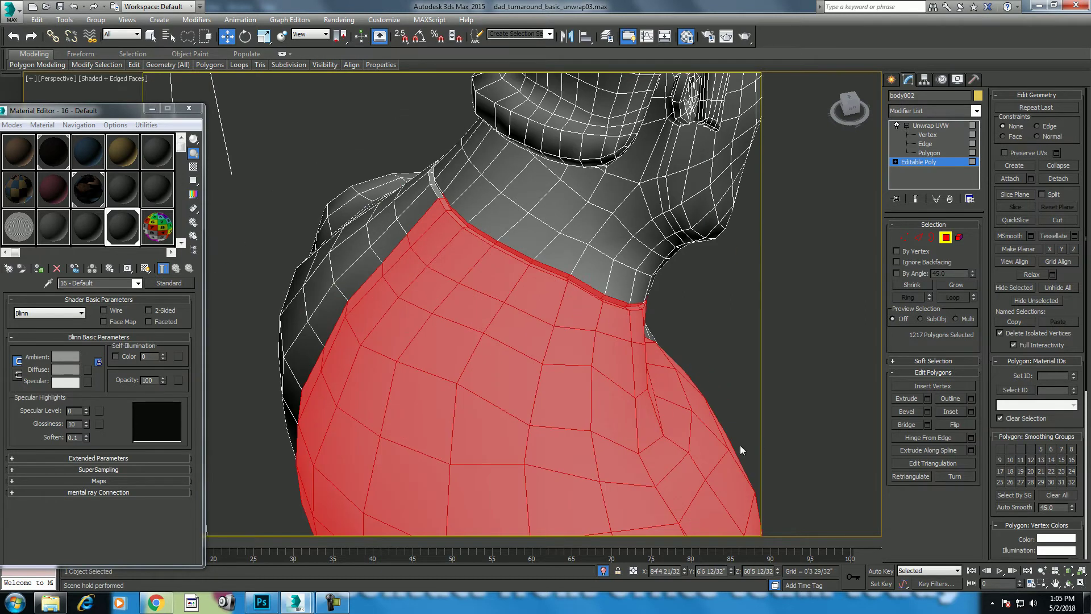
left_click(1072, 582)
mouse_move(426, 273)
left_mouse_down()
mouse_move(530, 277)
mouse_move(511, 261)
left_mouse_up()
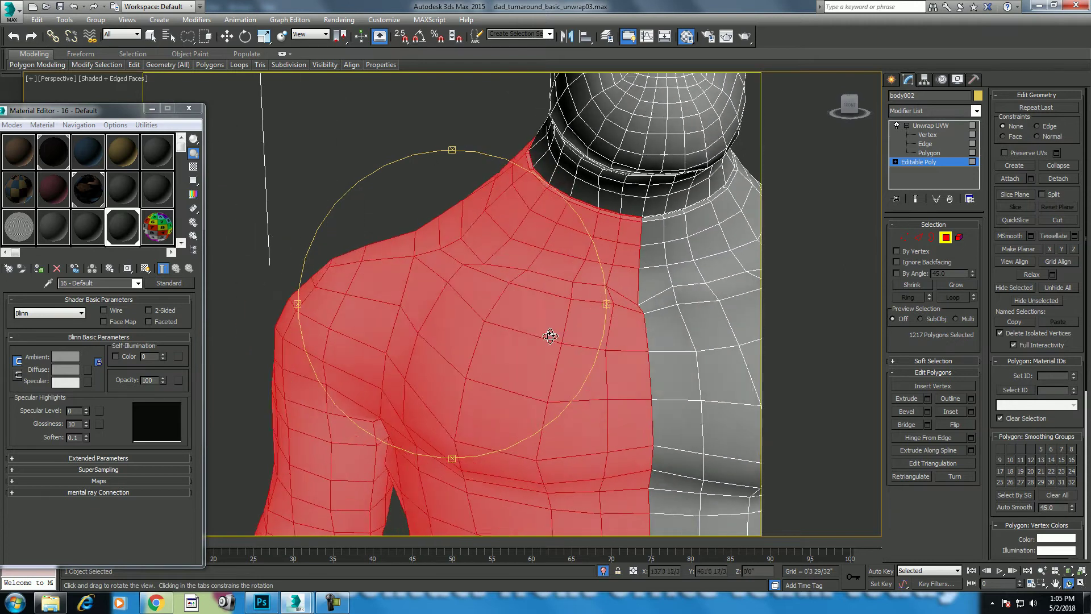
Hide the selected 1217-polygon body half with Alt+H and frame it in Front view.
scroll(512, 267, "down", 5)
key("alt+h")
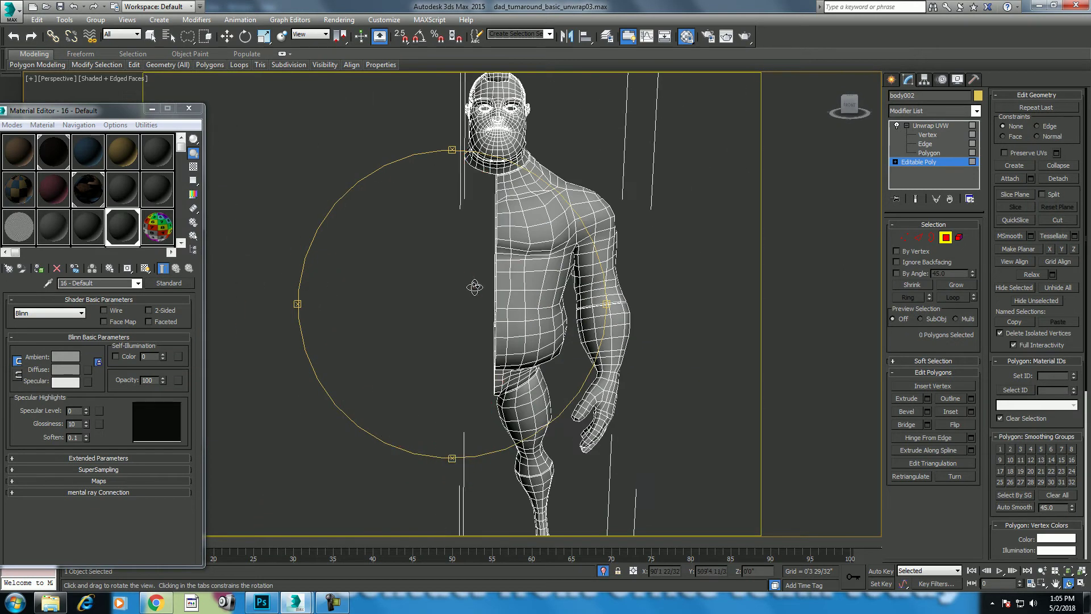
scroll(480, 287, "up", 3)
key("f")
scroll(491, 302, "down", 2)
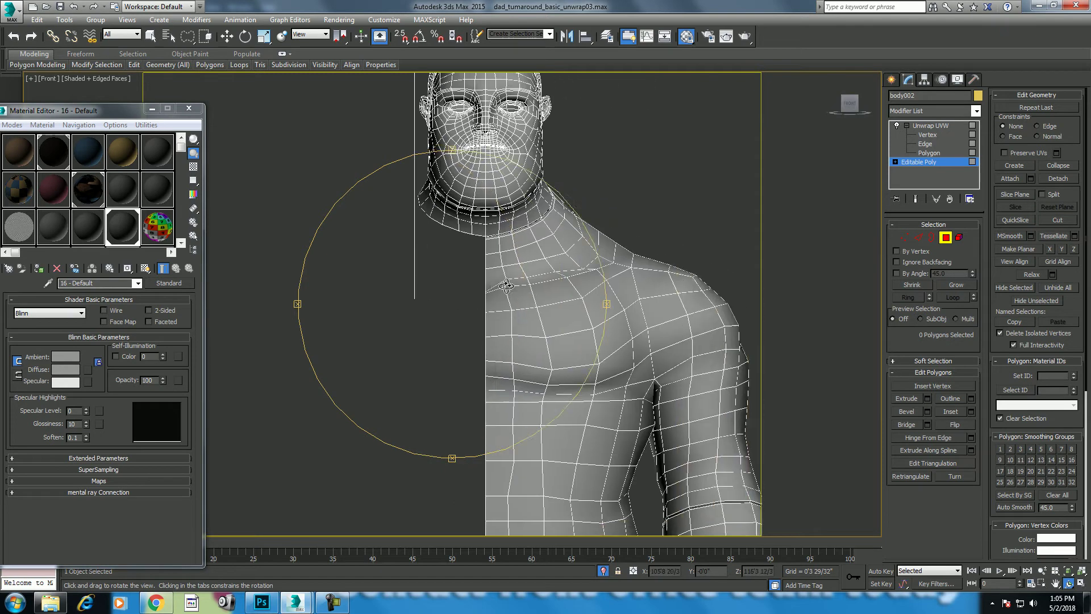
scroll(495, 304, "down", 2)
middle_click_drag(498, 305, 518, 326)
key("w")
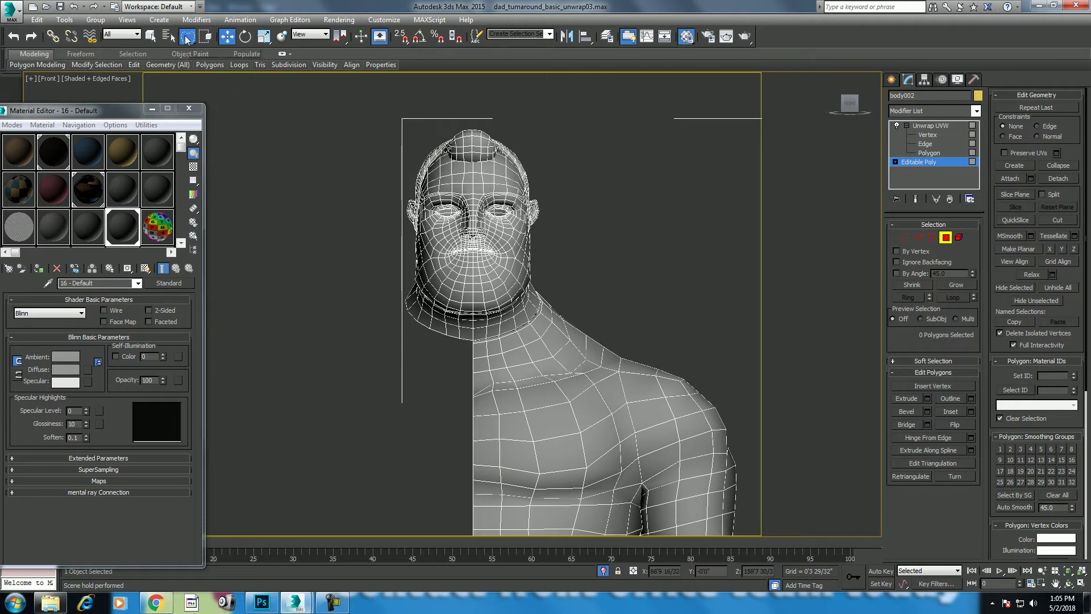
Lasso-select the head and neck in Front view, then deselect polygons along the right neck edge.
mouse_move(550, 295)
left_mouse_down()
mouse_move(336, 247)
mouse_move(543, 290)
left_mouse_up()
scroll(564, 312, "up", 5)
left_click_drag(594, 315, 603, 307, "alt")
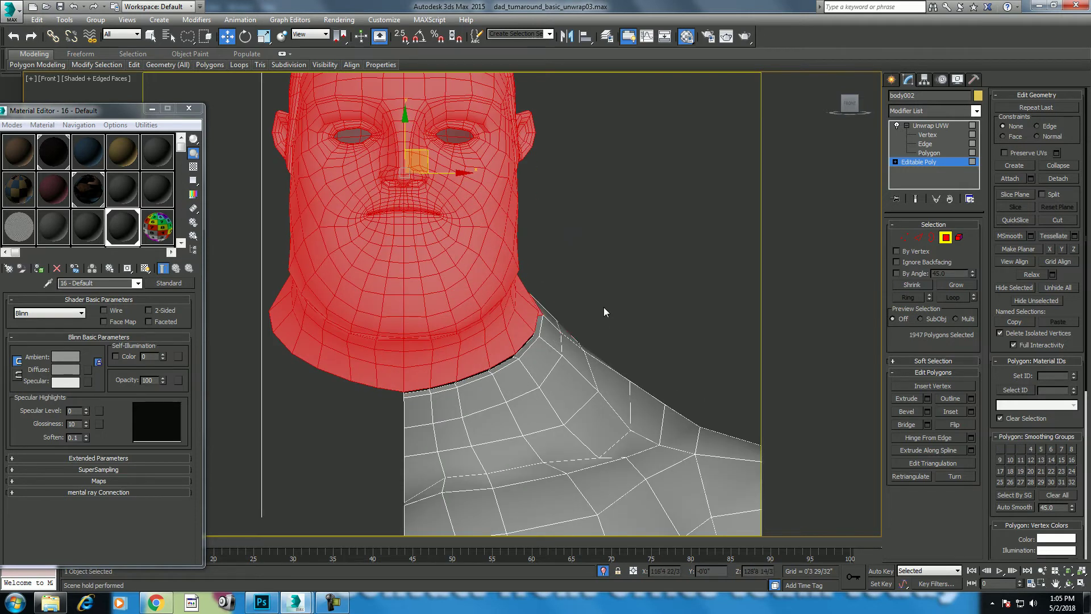
key("p")
left_click(1070, 583)
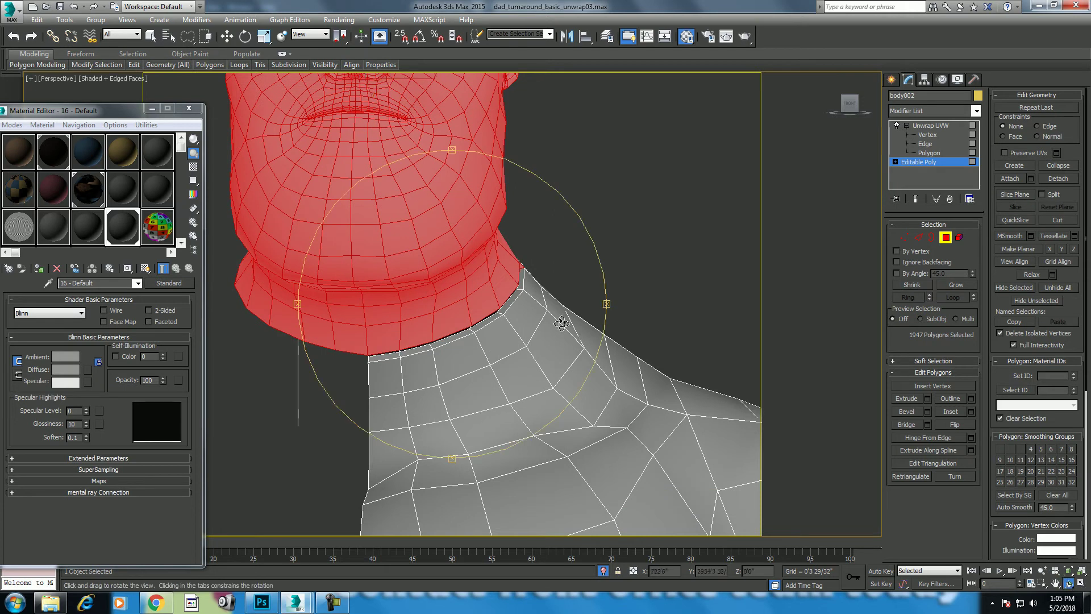
left_click_drag(561, 323, 555, 318)
key("w")
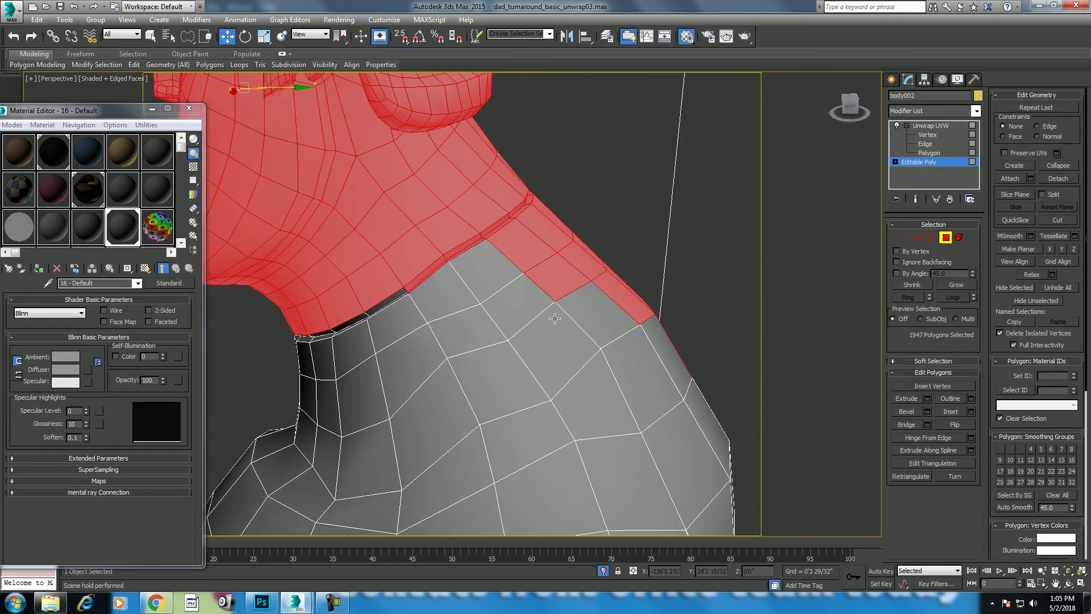
left_click_drag(711, 360, 704, 353, "alt")
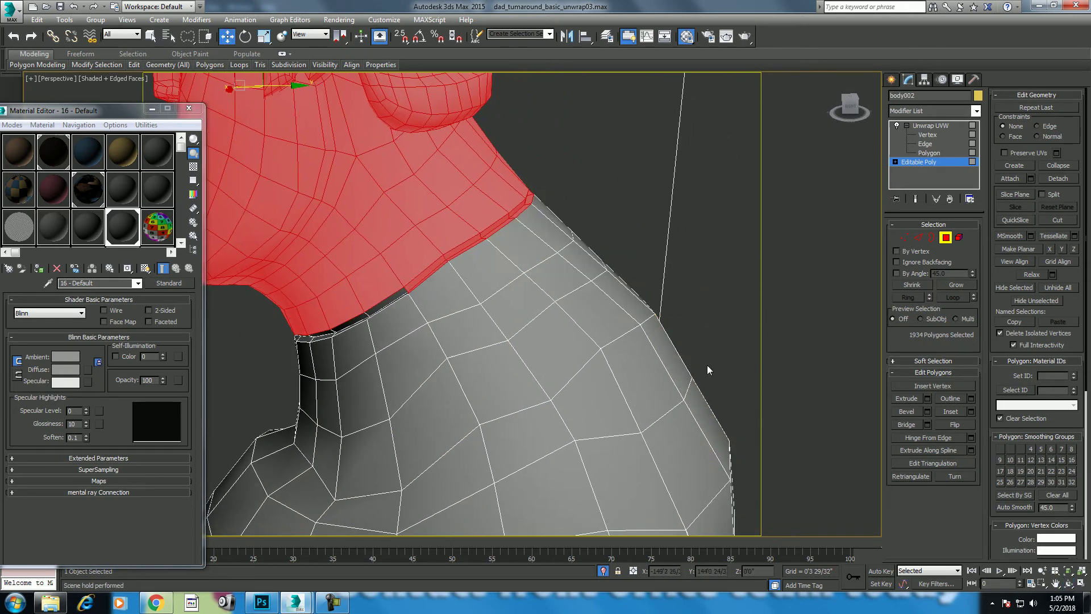
Remove the thin seam-strip polygons from the neck selection.
scroll(631, 275, "down", 3)
scroll(599, 261, "up", 5)
middle_click_drag(599, 261, 514, 227)
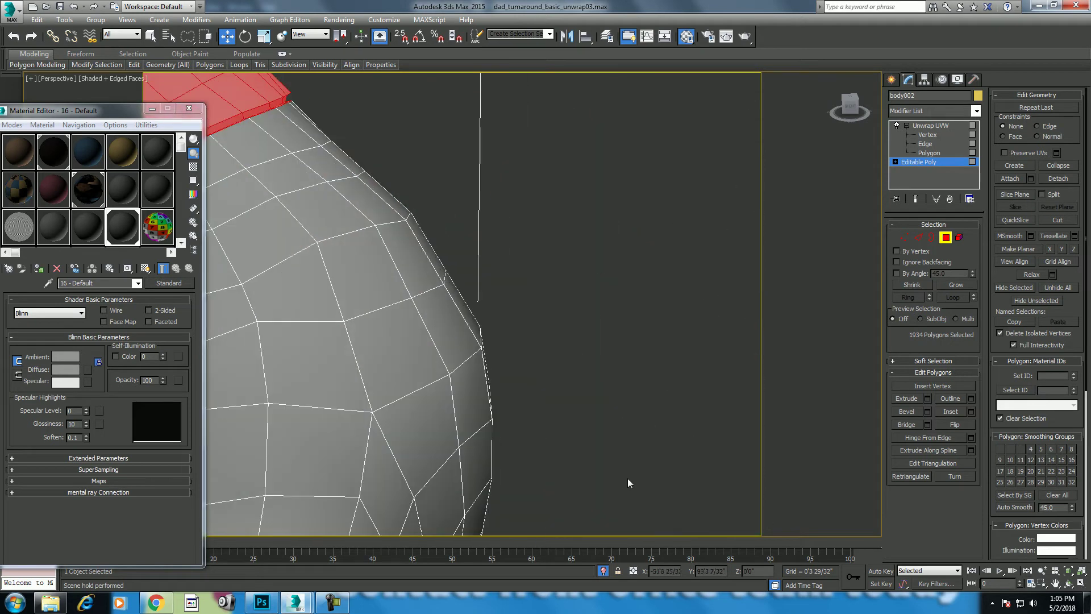
middle_click_drag(448, 325, 669, 446)
scroll(669, 446, "down", 3)
scroll(509, 358, "up", 3)
scroll(523, 364, "up", 2)
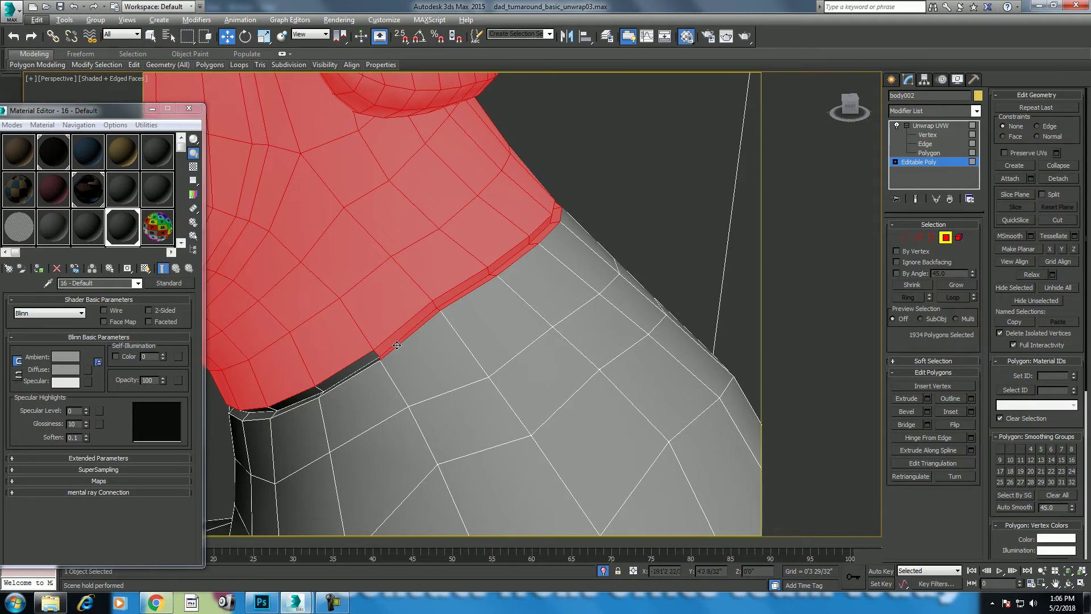
left_click(400, 344, "alt")
left_click(458, 300, "alt")
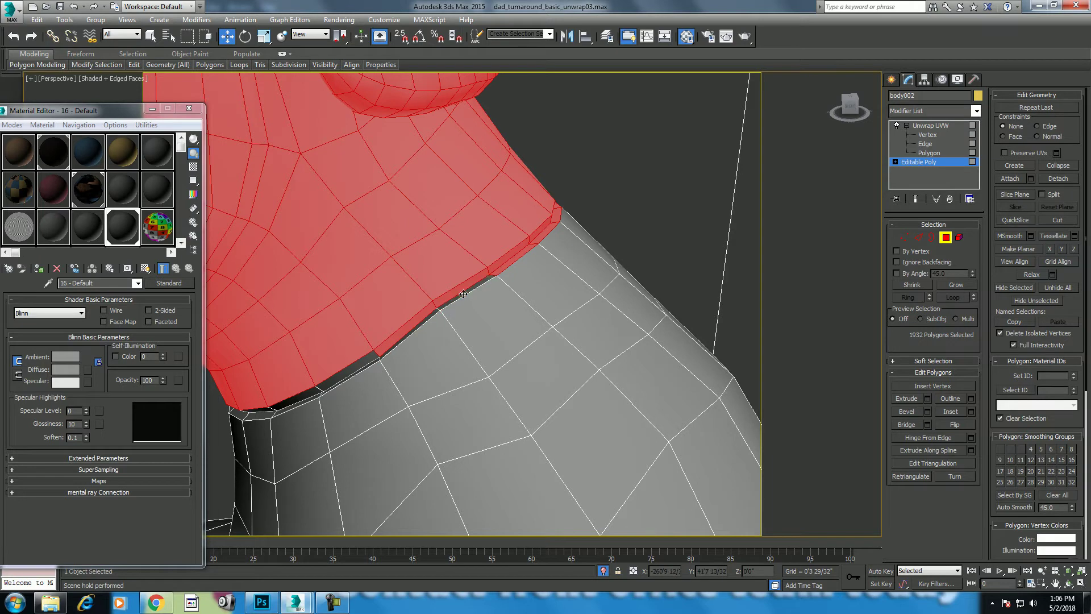
left_click(540, 239, "alt")
left_click(556, 210, "alt")
Add the dark seam polygons along the neck border, giving a 1934-polygon head selection.
mouse_move(396, 376)
middle_mouse_down()
mouse_move(516, 260)
mouse_move(530, 221)
middle_mouse_up()
left_click(522, 234, "ctrl")
left_click(469, 263, "ctrl")
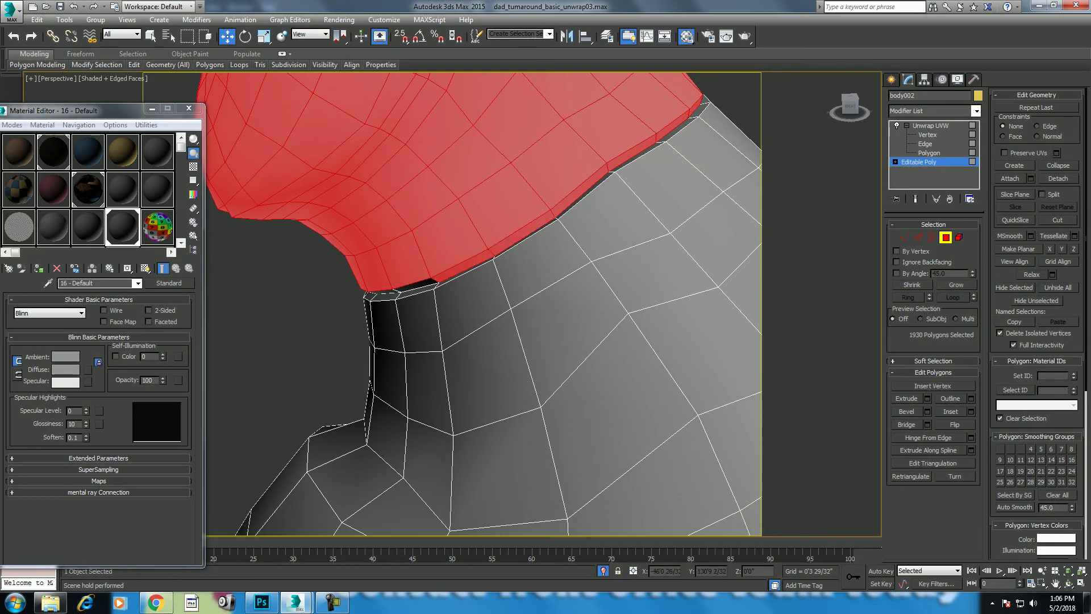
left_click(1068, 586)
left_click_drag(455, 273, 420, 248)
right_click(443, 244)
left_click(481, 240, "ctrl")
left_click(429, 261, "ctrl")
left_click(387, 283, "ctrl")
left_click(359, 299, "ctrl")
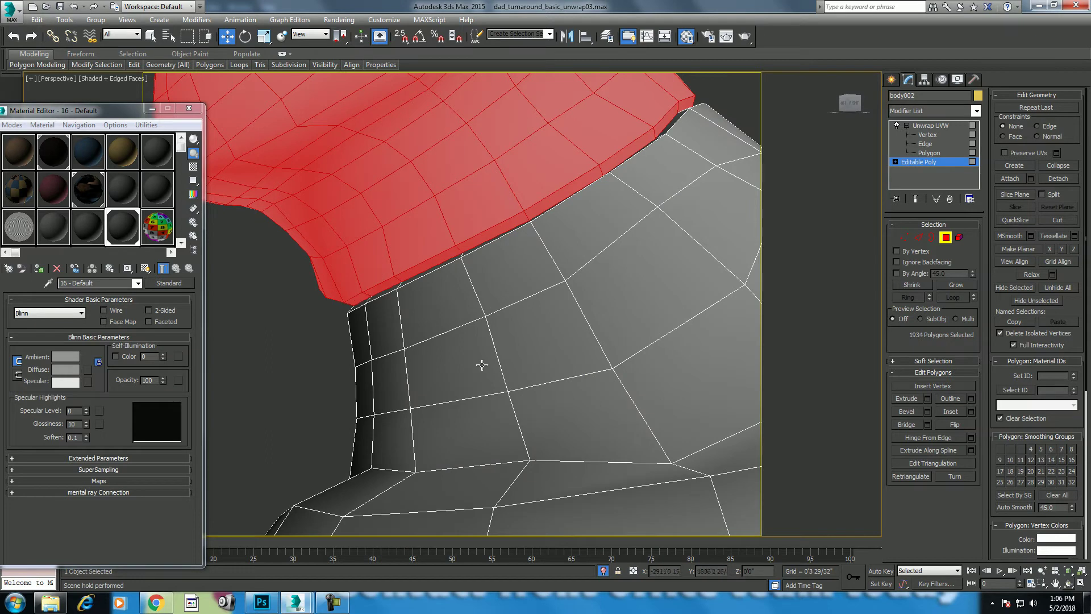
left_click(1069, 584)
mouse_move(476, 344)
left_mouse_down()
mouse_move(426, 310)
mouse_move(457, 318)
mouse_move(453, 302)
left_mouse_up()
key("w")
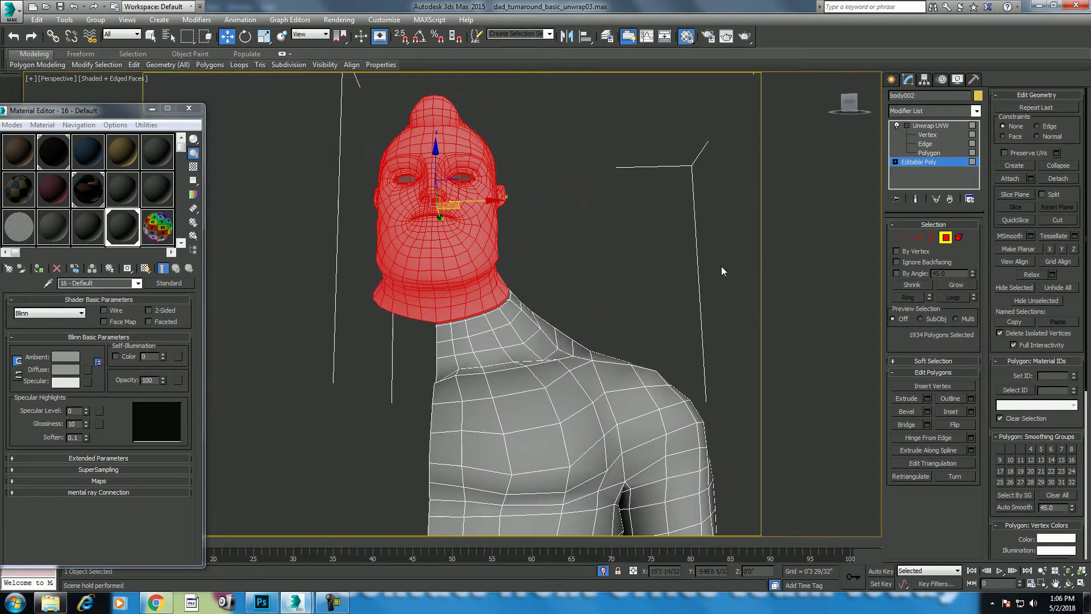
Detach the selected head polygons as a separate object named 'fac'.
left_click(1058, 178)
type("fac")
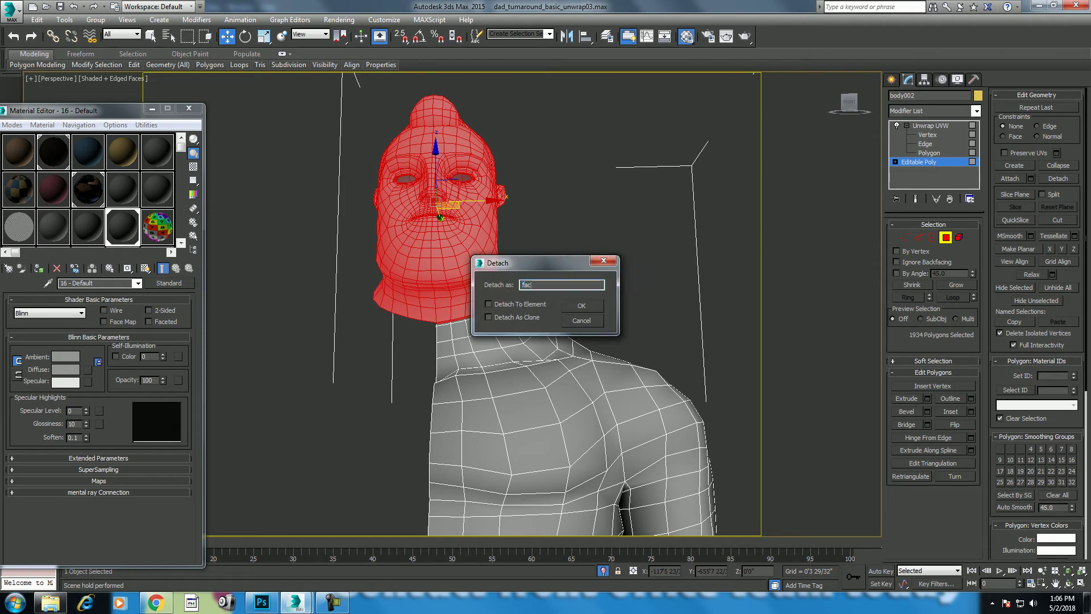
left_click(571, 305)
Return to top-level object mode and frame the body half in Front view.
right_click(478, 249)
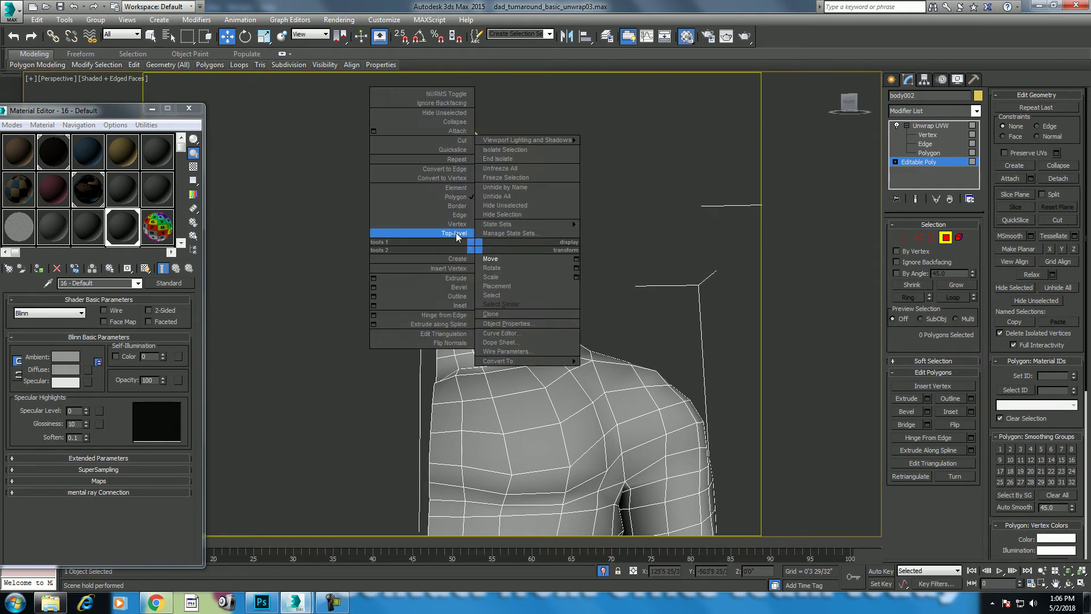
left_click(443, 194)
key("f")
scroll(522, 378, "up", 1)
scroll(534, 369, "up", 3)
mouse_move(498, 343)
middle_mouse_down()
mouse_move(525, 261)
mouse_move(518, 250)
middle_mouse_up()
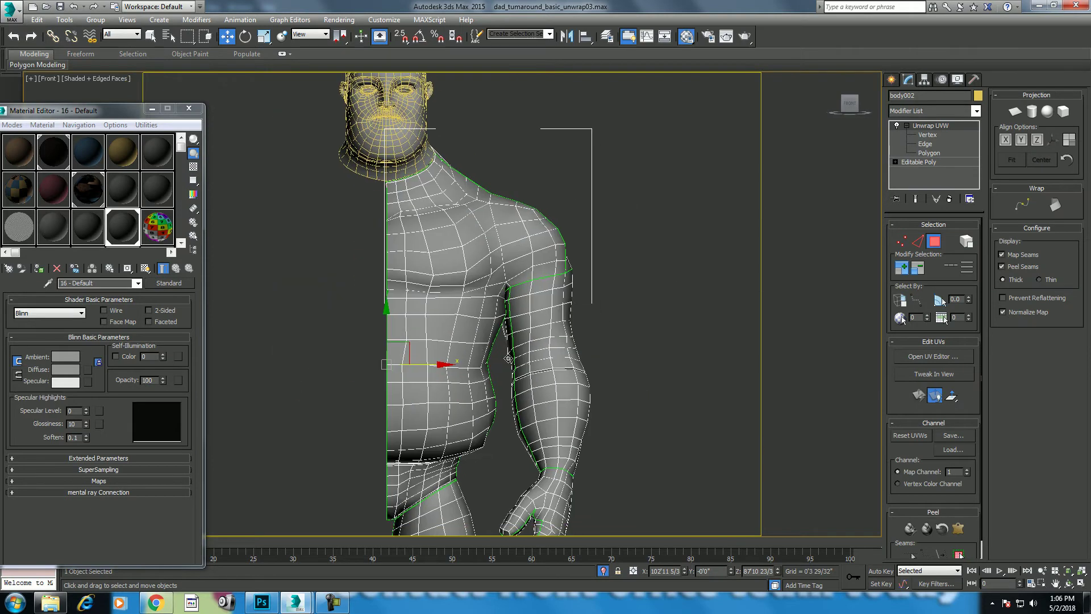
Give the material a Checker diffuse map tiled 10 by 10, shown in the viewport.
left_click(161, 230)
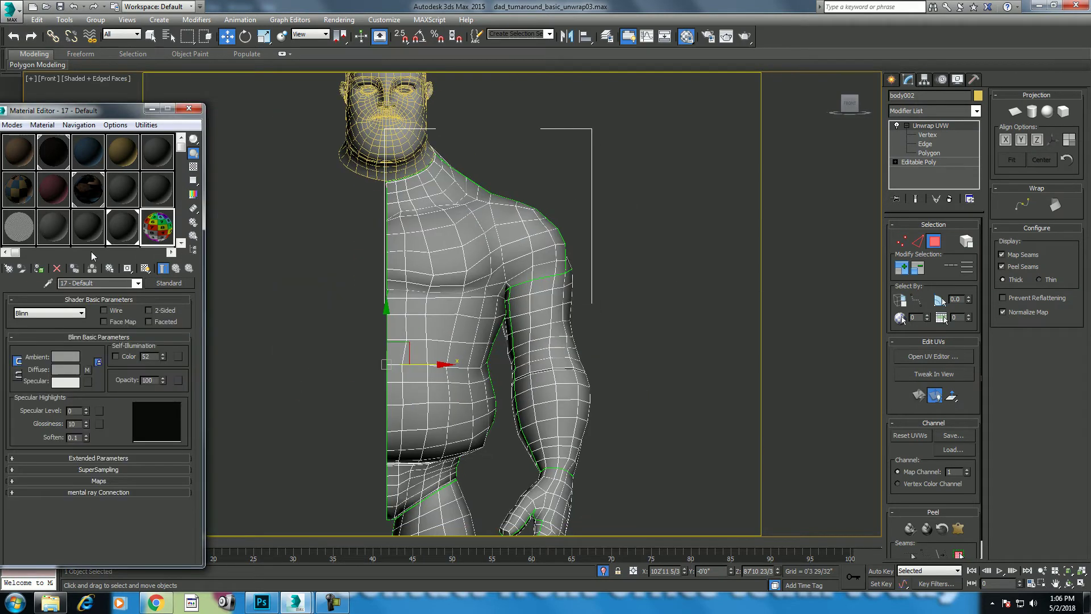
left_click(88, 371)
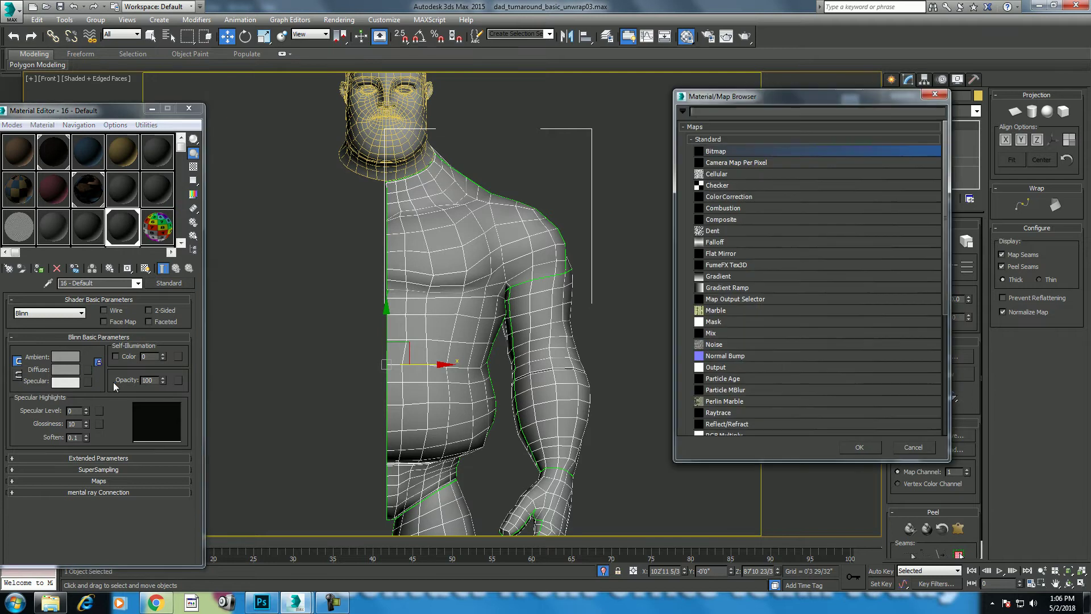
double_click(723, 185)
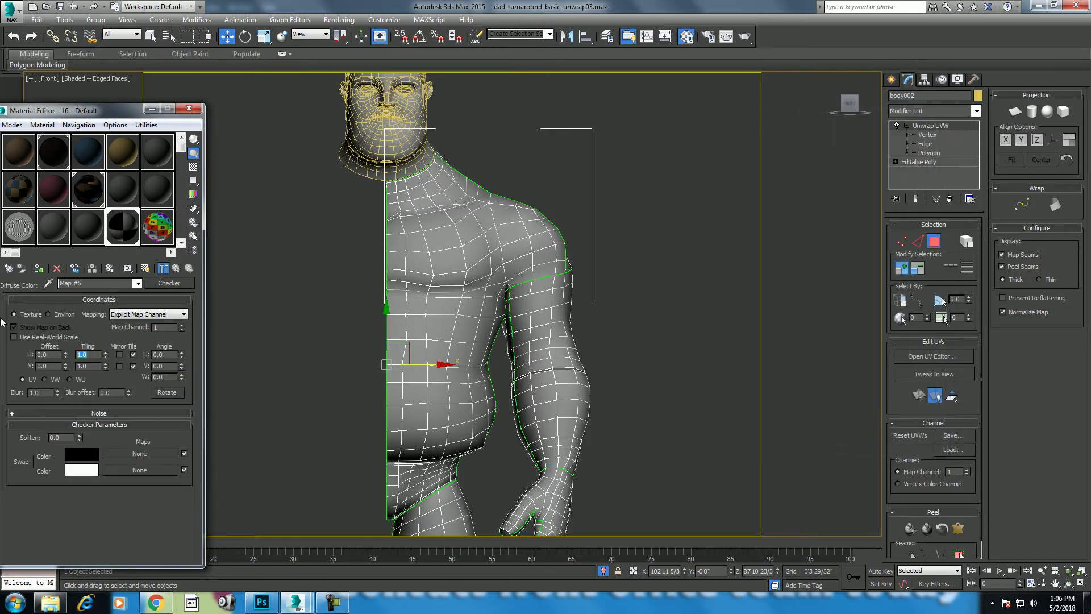
key("Tab")
type("10")
key("Return")
left_click(38, 271)
left_click(144, 273)
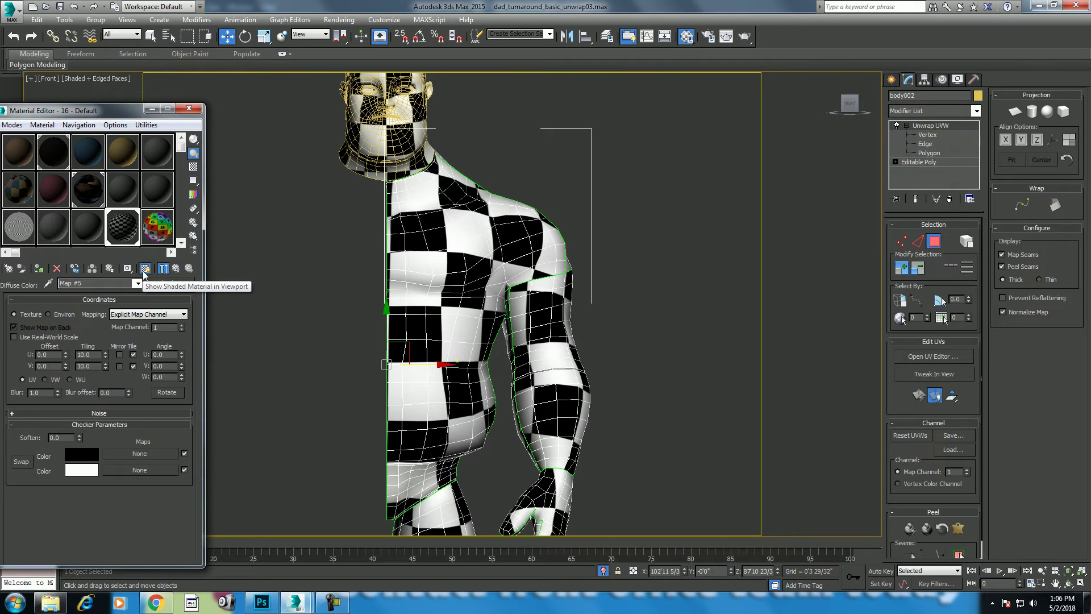
Open the UV editor for the checkered body half.
scroll(533, 329, "down", 2)
scroll(532, 328, "down", 3)
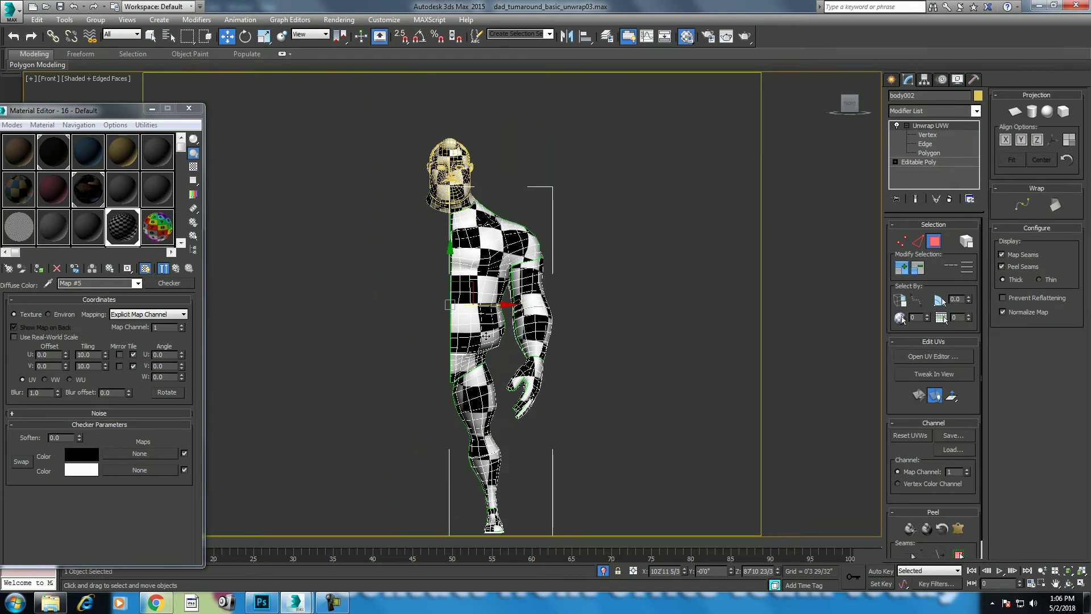
scroll(484, 337, "up", 2)
scroll(484, 337, "up", 3)
left_click(934, 357)
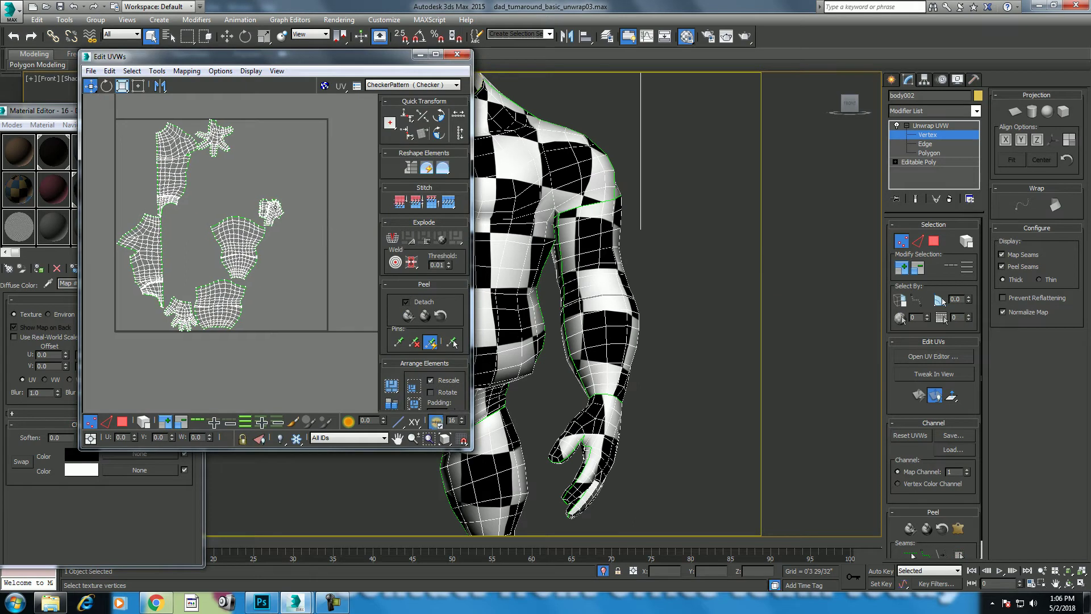
Minimize Edit UVWs, frame the arm, and set Unwrap UVW selection to Polygon.
left_click(420, 54)
scroll(545, 277, "up", 2)
mouse_move(546, 278)
middle_mouse_down()
mouse_move(562, 321)
mouse_move(500, 183)
middle_mouse_up()
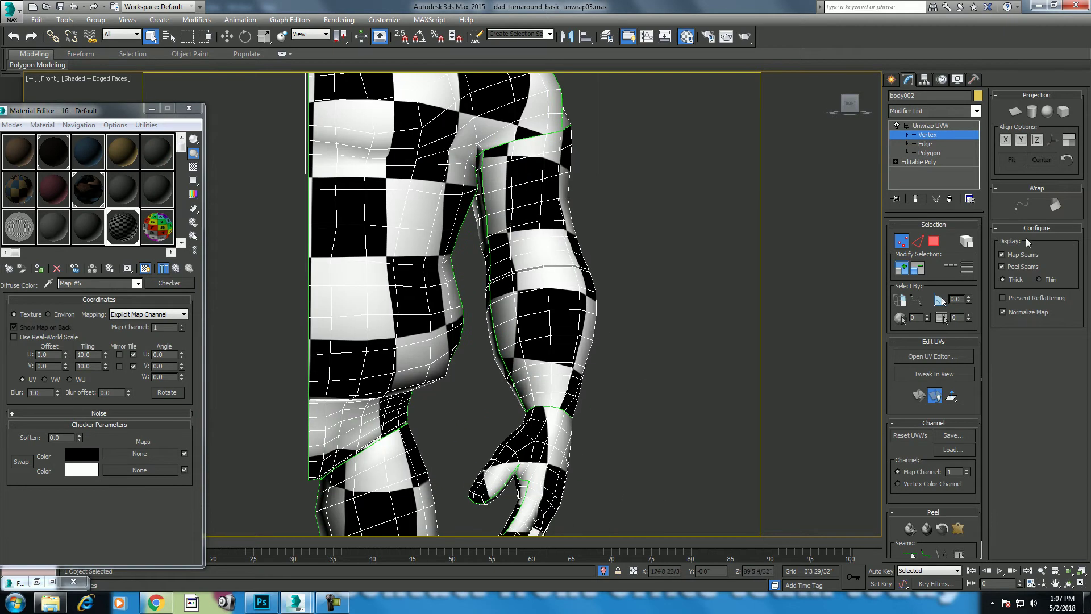
left_click(934, 241)
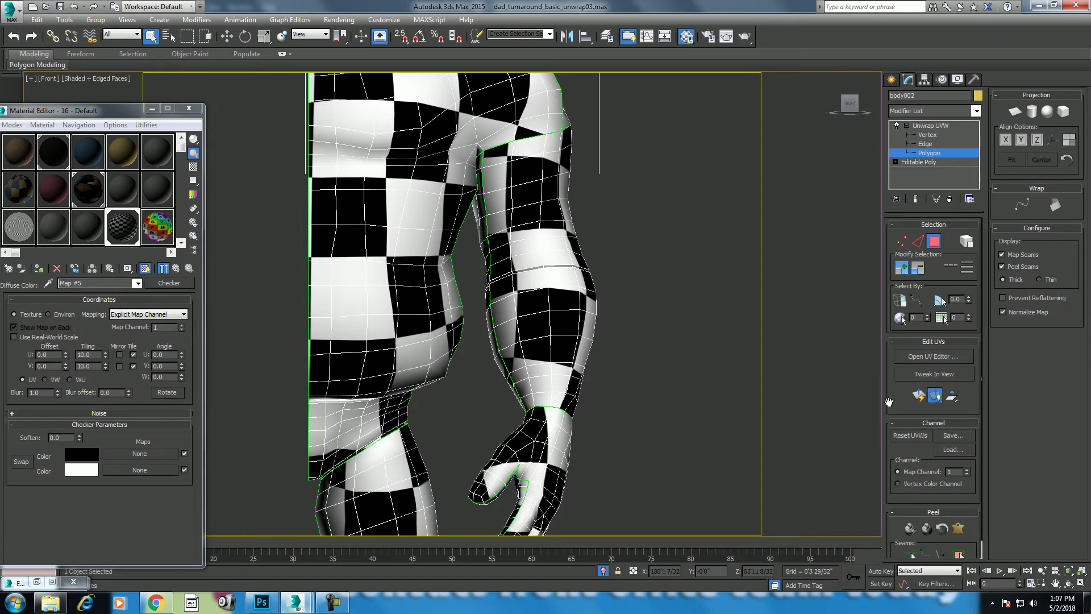
left_click_drag(883, 400, 859, 394)
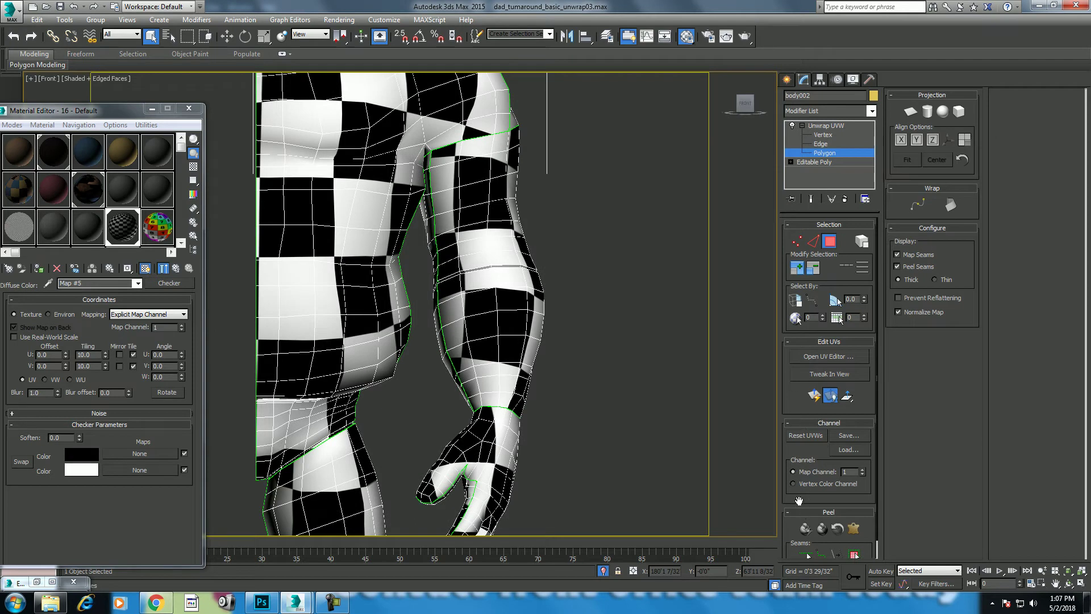
left_click_drag(801, 509, 787, 386)
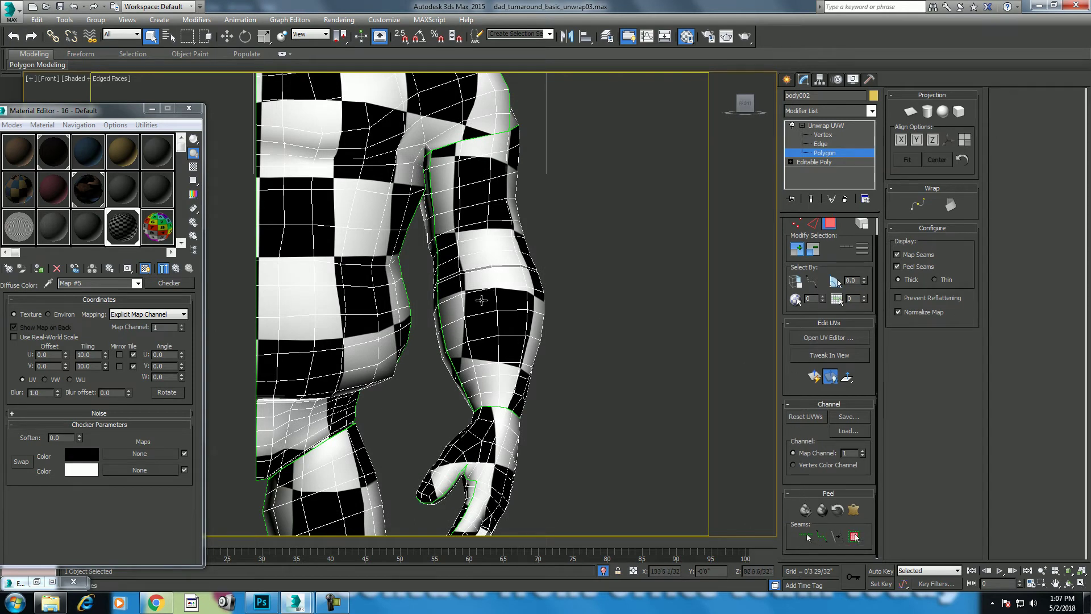
left_click(498, 260)
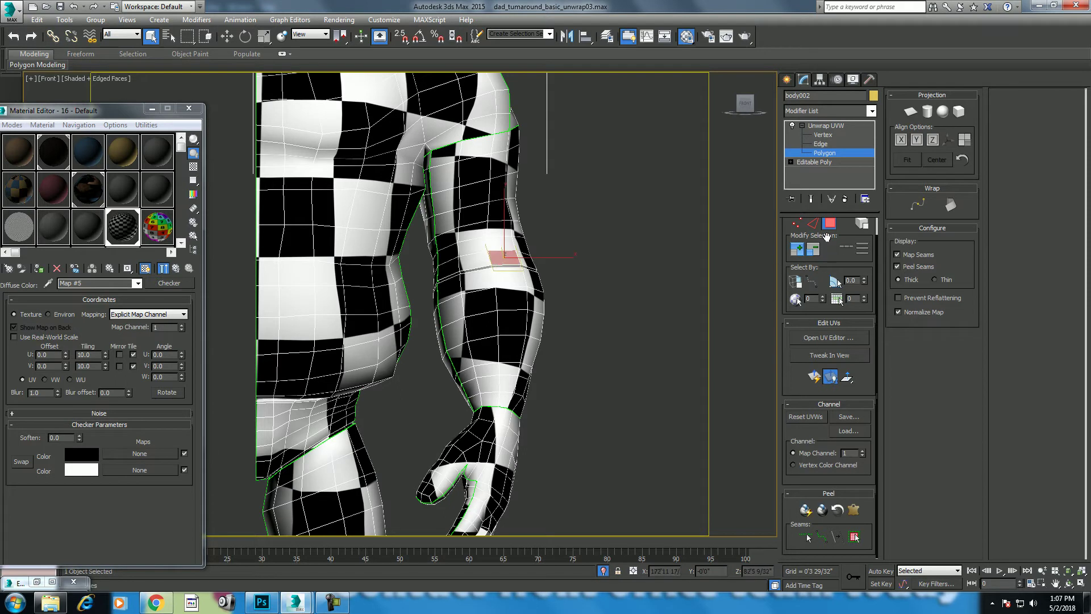
scroll(484, 267, "up", 2)
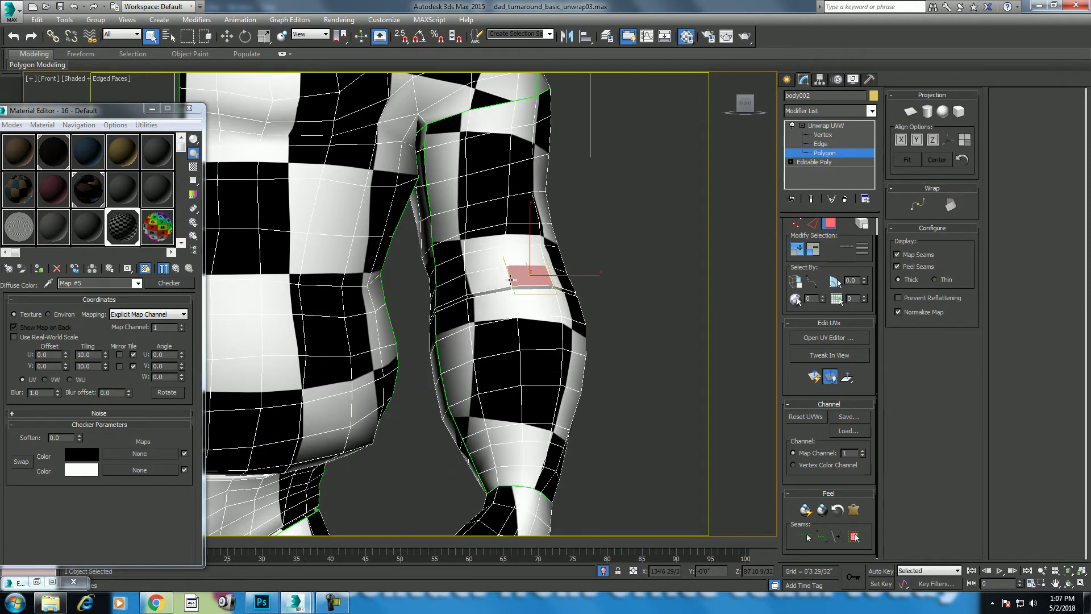
left_click(511, 280)
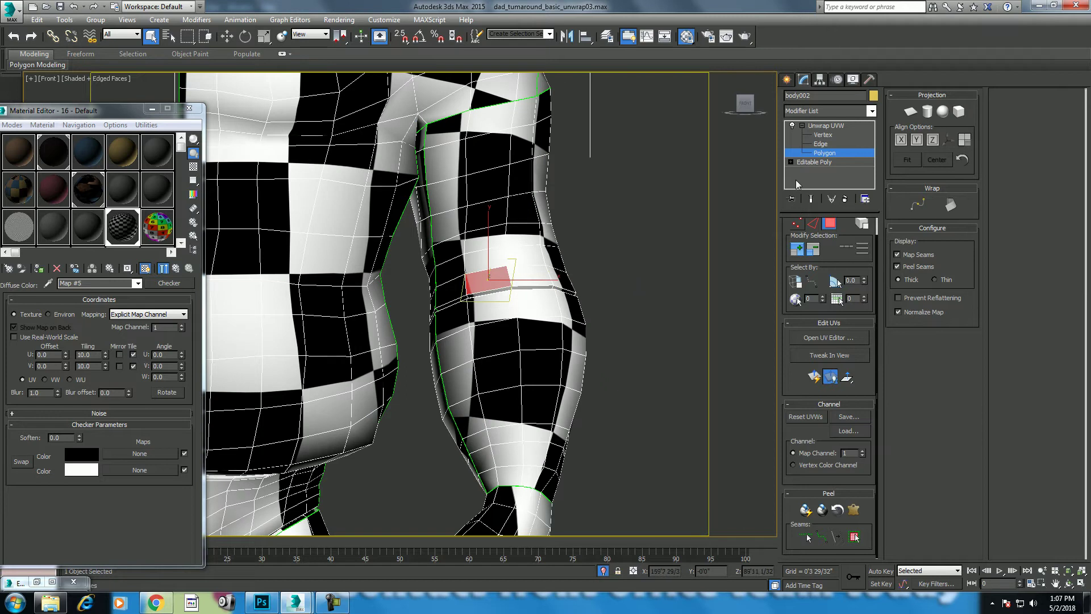
left_click(825, 144)
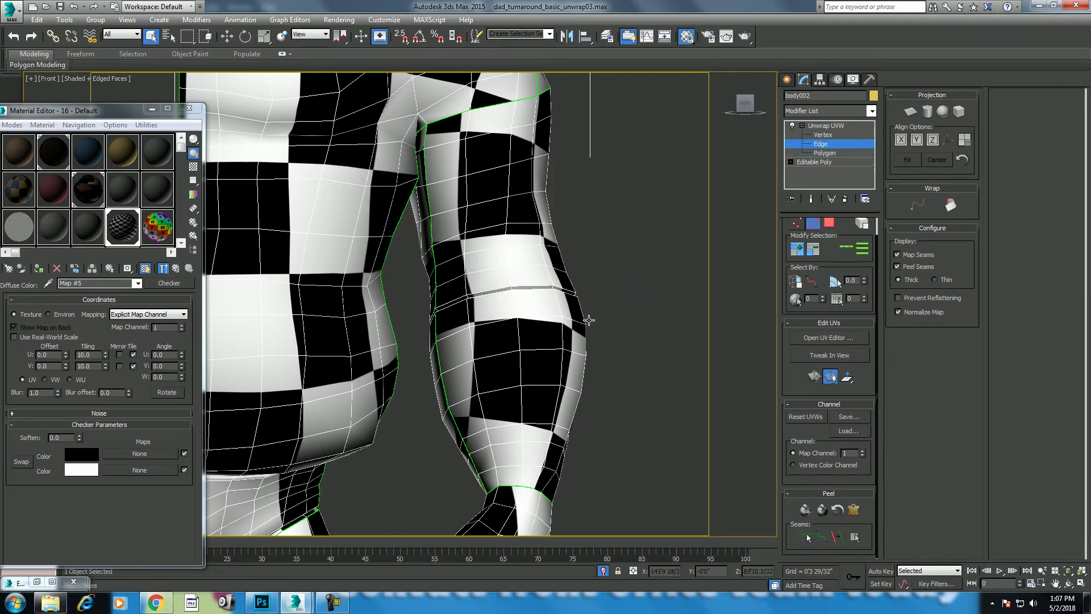
left_click_drag(610, 253, 431, 352)
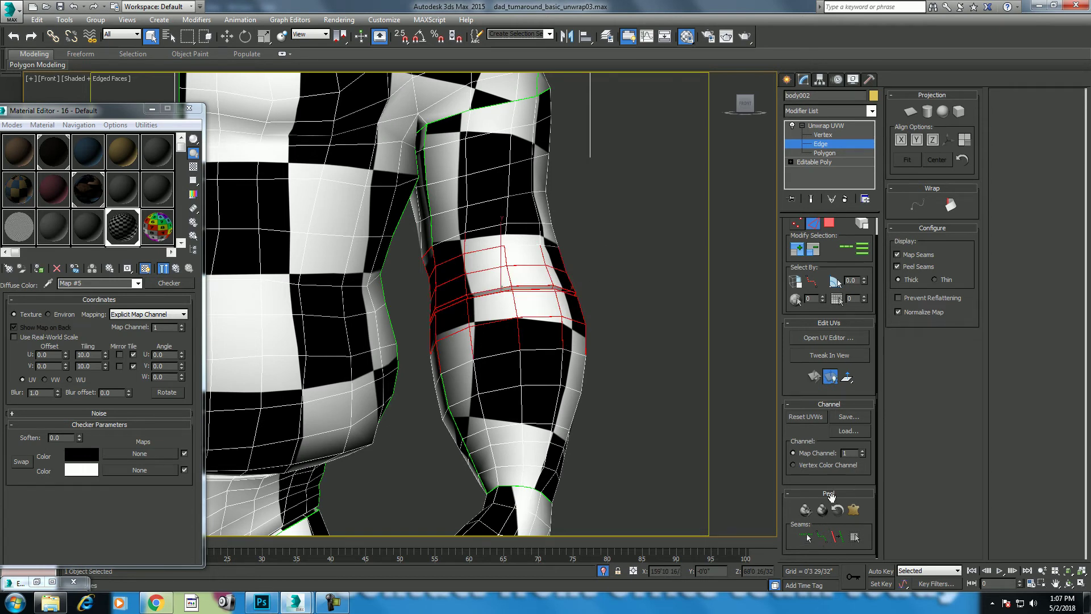
middle_click_drag(654, 398, 654, 330)
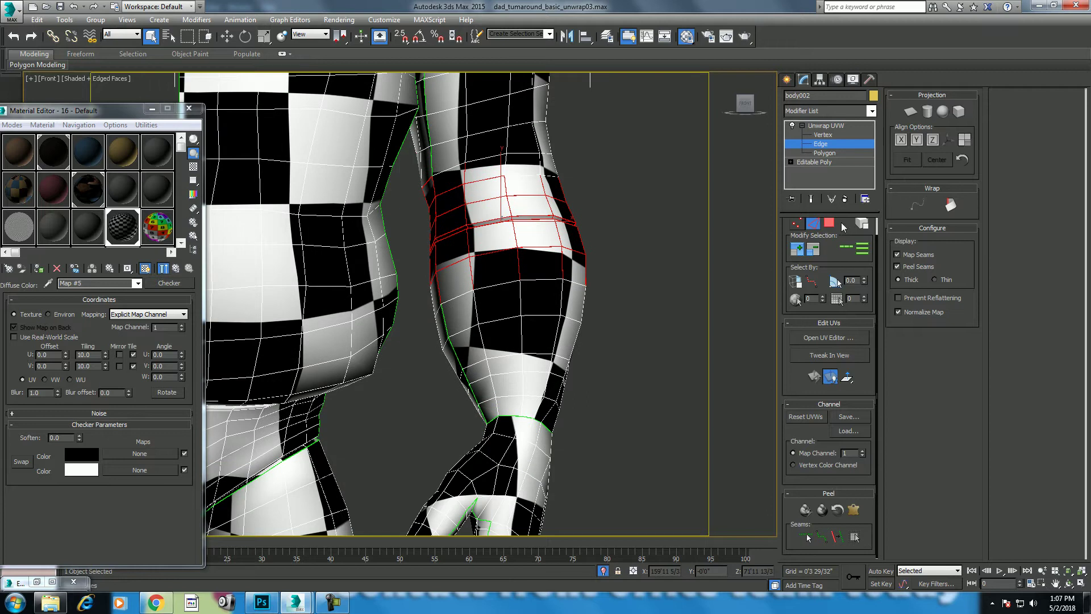
left_click(829, 223, "ctrl")
key("z")
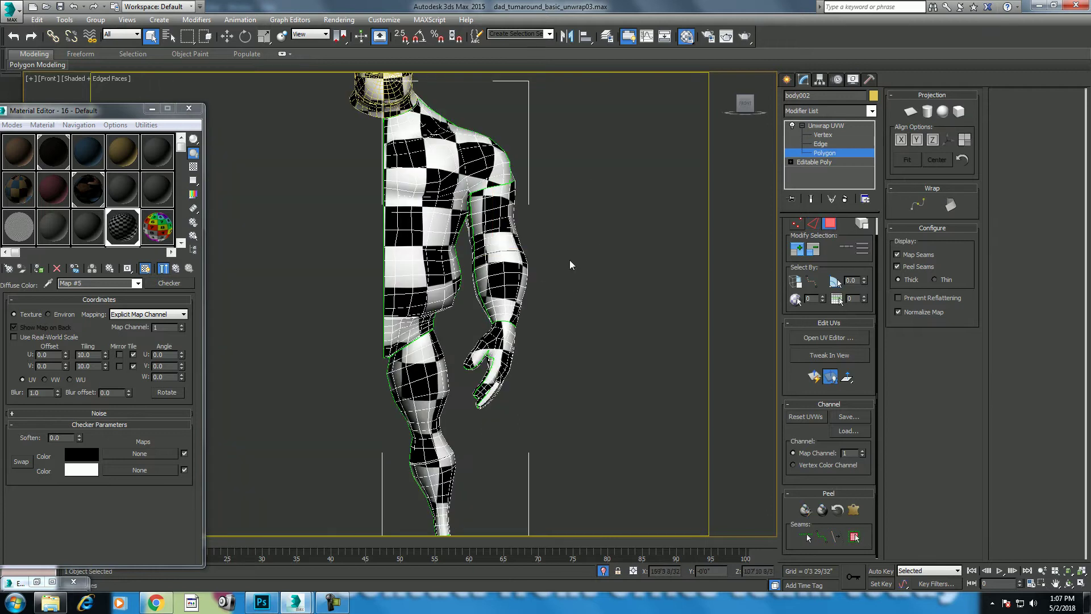
Select all body polygons and apply a flat front Planar projection in the UV editor.
scroll(578, 285, "down", 3)
scroll(596, 244, "down", 3)
key("ctrl+a")
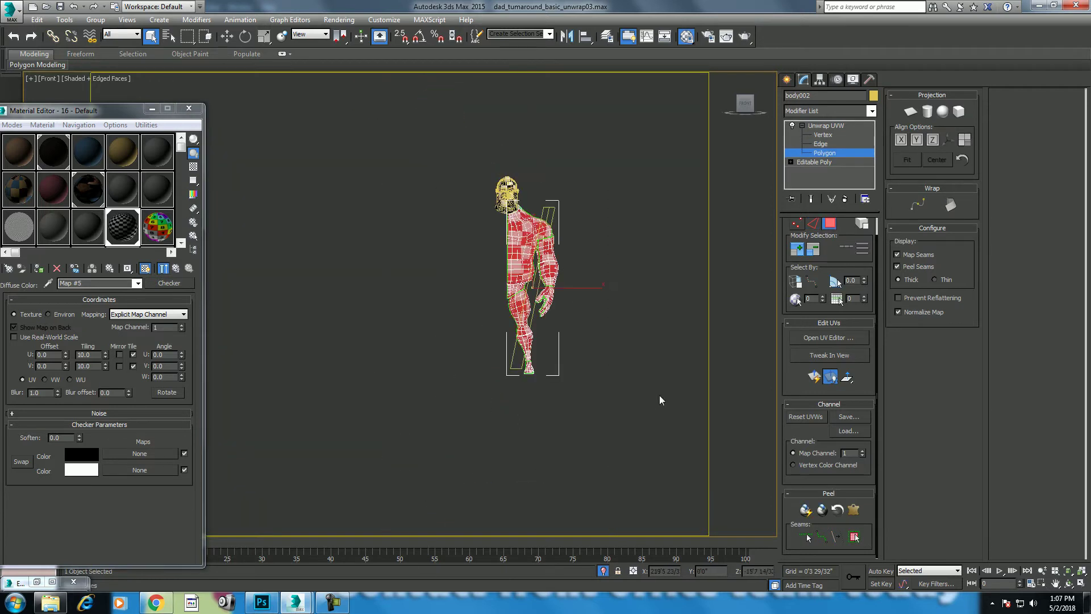
scroll(661, 399, "up", 3)
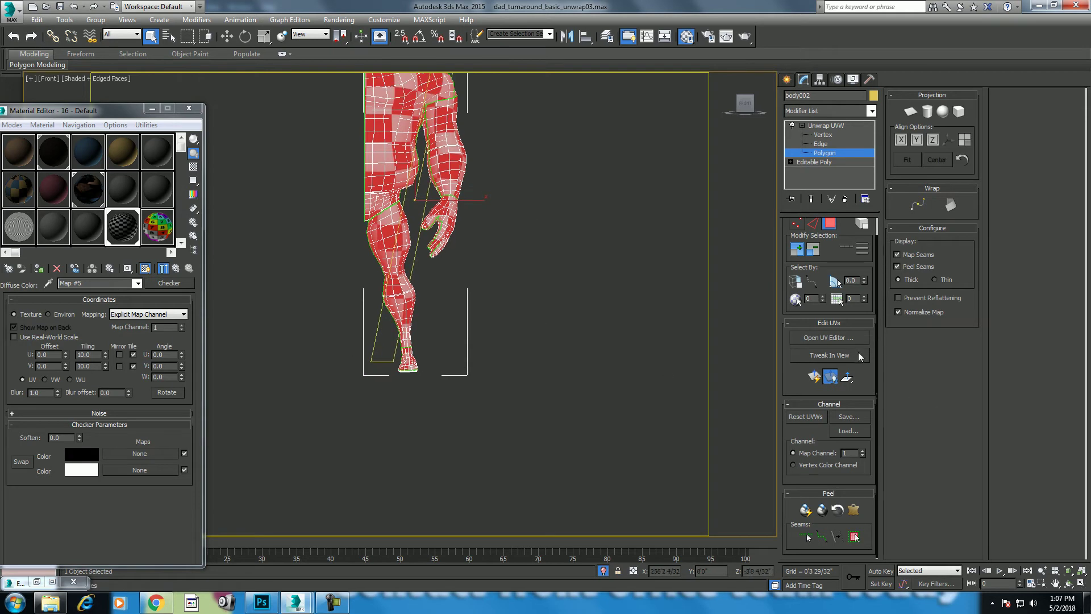
left_click(834, 338)
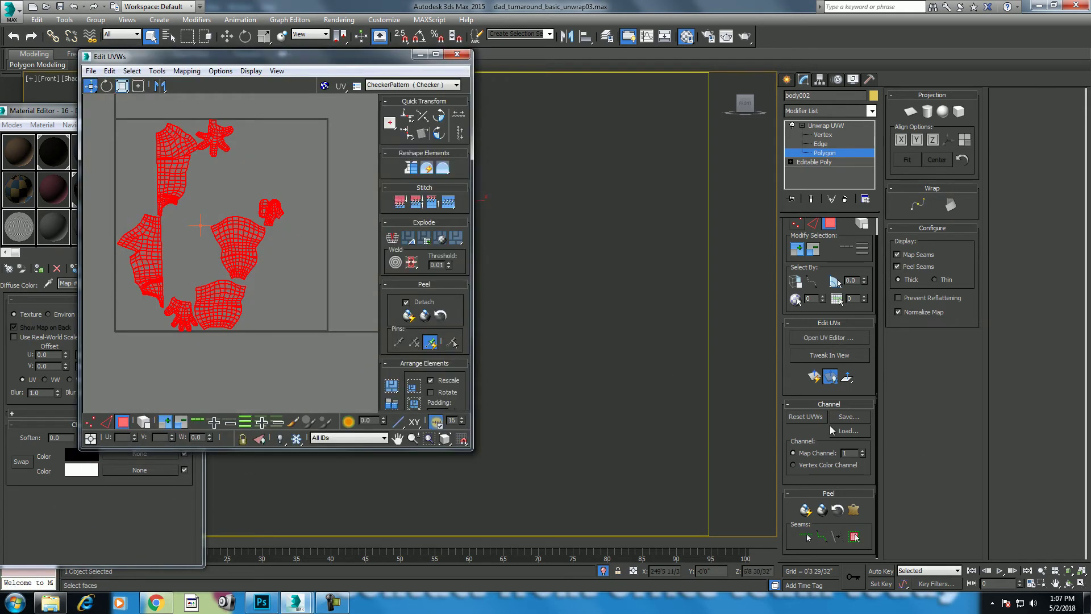
left_click(914, 116)
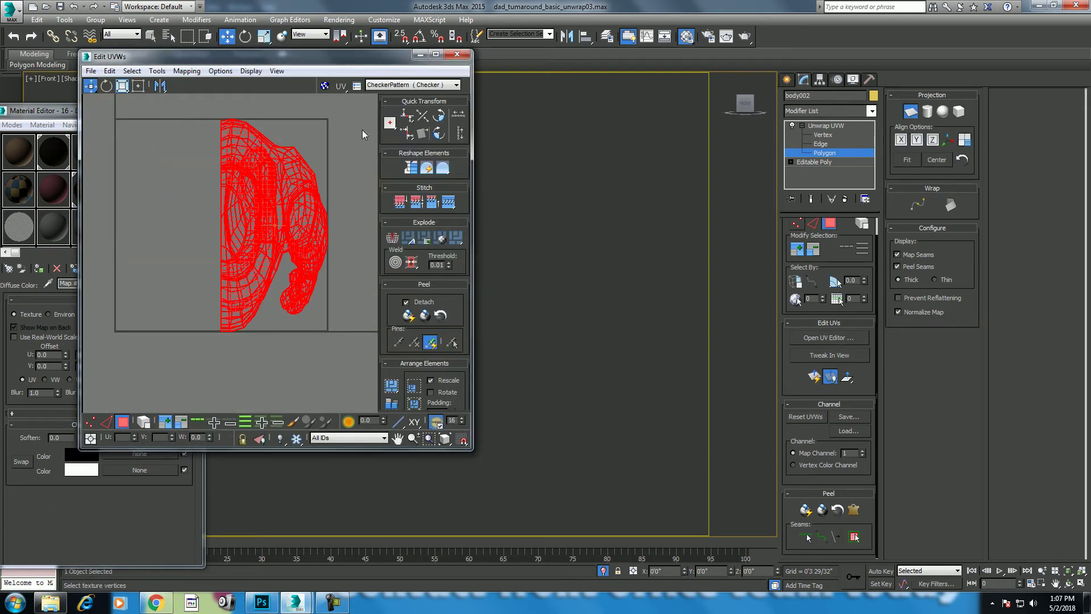
left_click_drag(388, 57, 241, 106)
middle_click_drag(560, 273, 587, 344)
middle_click_drag(508, 298, 549, 316)
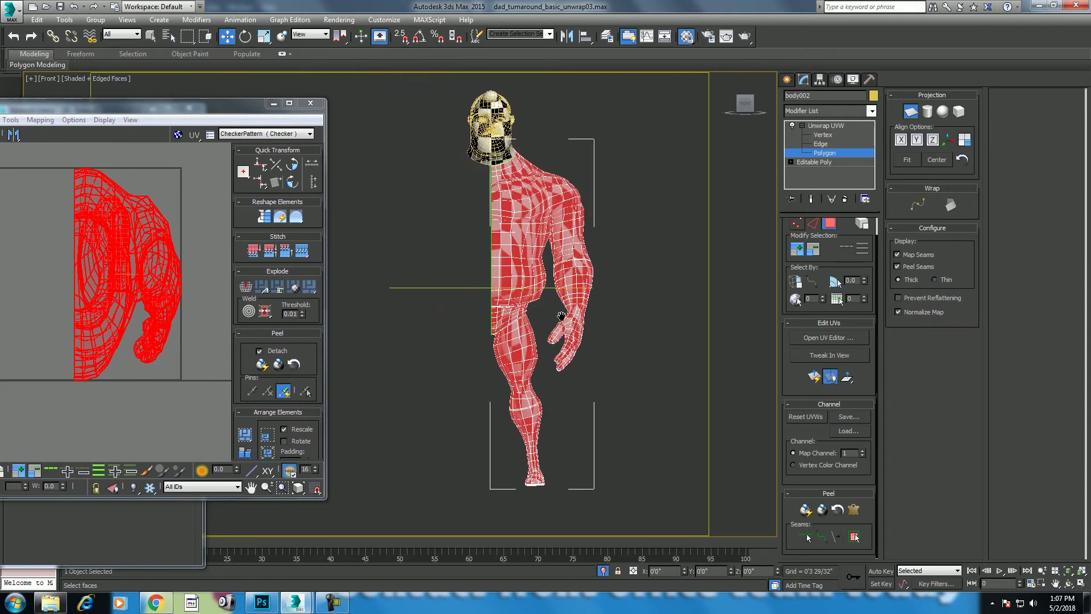
middle_click_drag(125, 287, 133, 298)
scroll(498, 264, "up", 3)
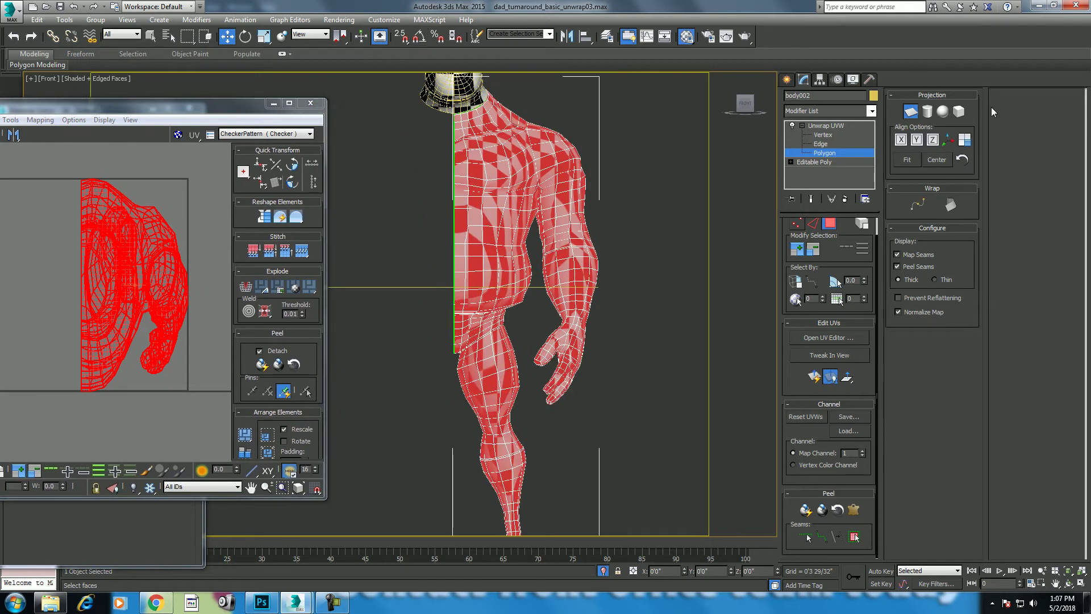
left_click(914, 116)
scroll(614, 296, "up", 1)
scroll(614, 296, "up", 2)
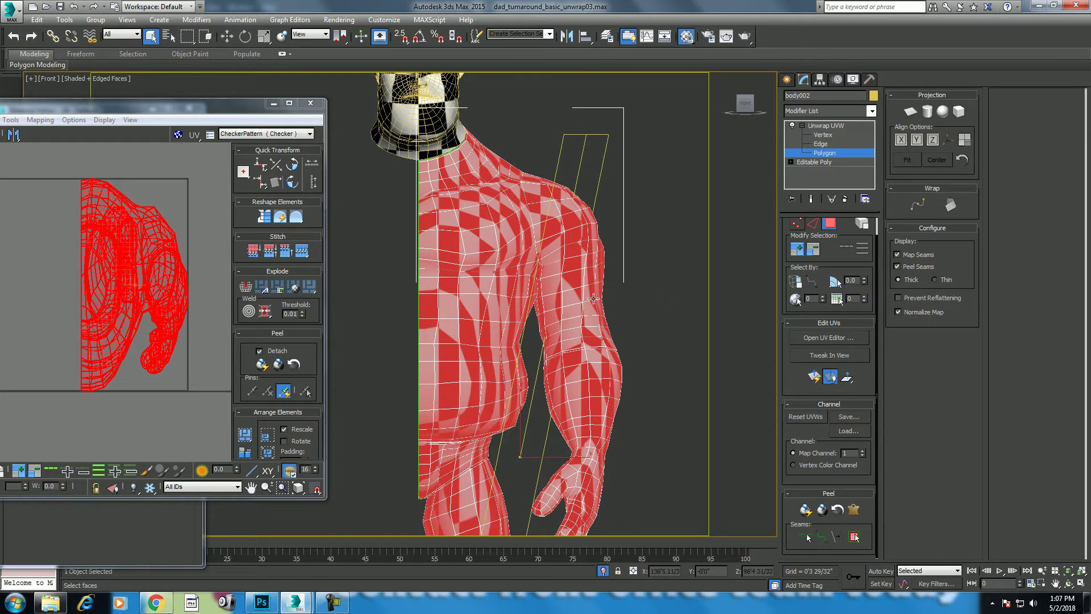
Deselect all polygons and enable Point-to-Point Seams.
left_click(662, 312)
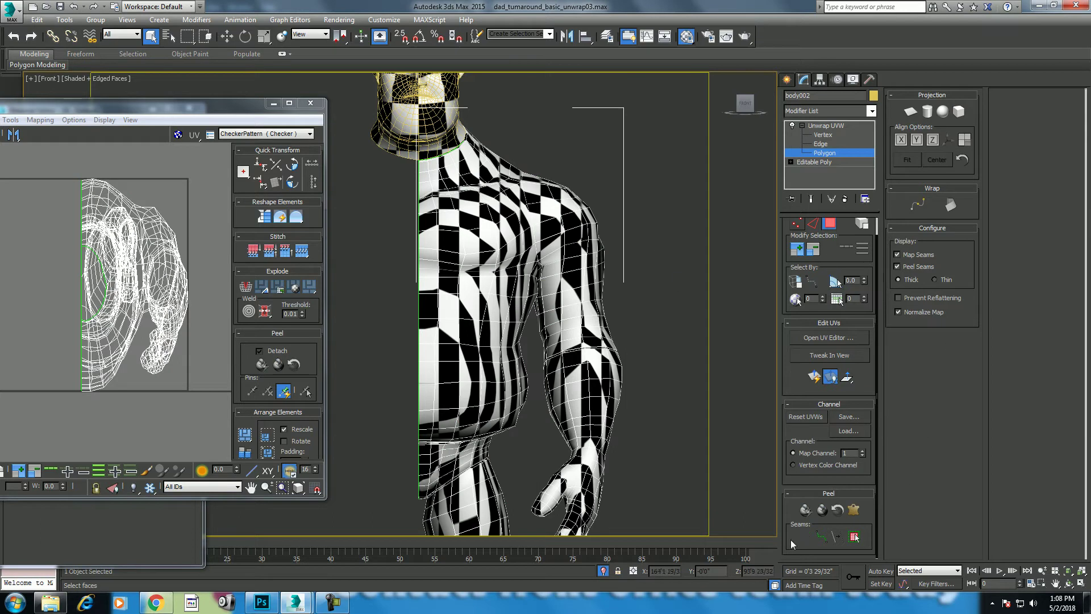
left_click(823, 538)
scroll(620, 261, "up", 1)
scroll(620, 261, "up", 1)
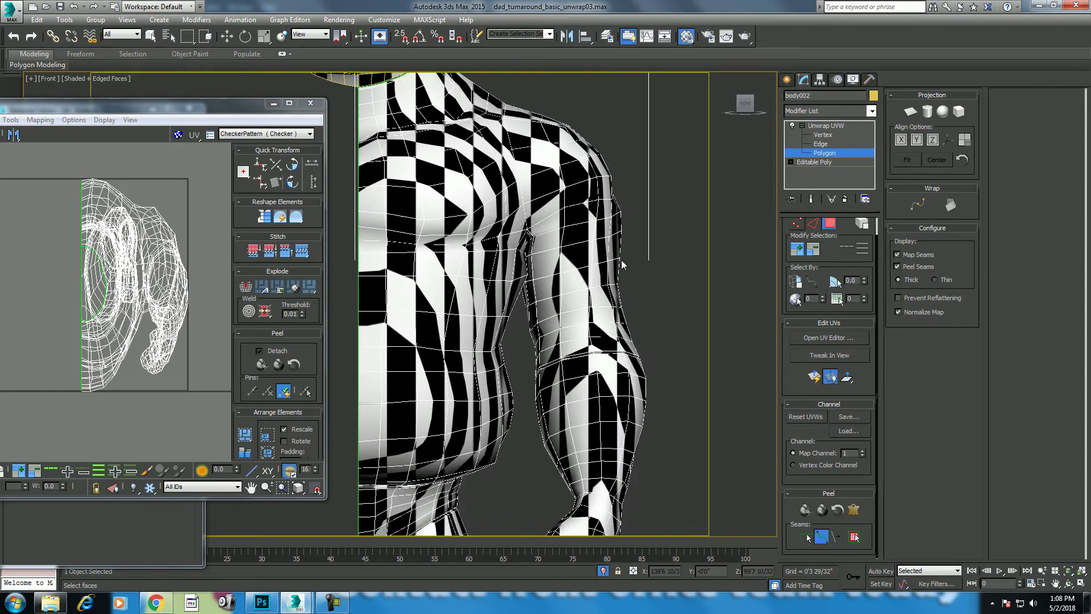
Close Edit UVWs and assign the plain grey Standard material to the body.
left_click(311, 103)
key("m")
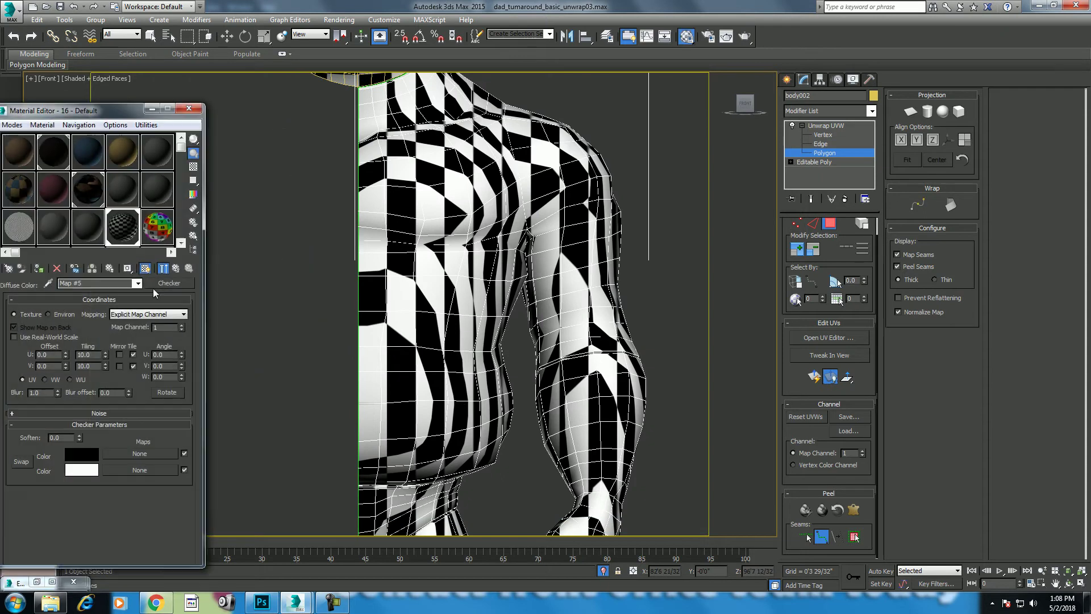
left_click_drag(88, 226, 635, 304)
scroll(648, 272, "up", 2)
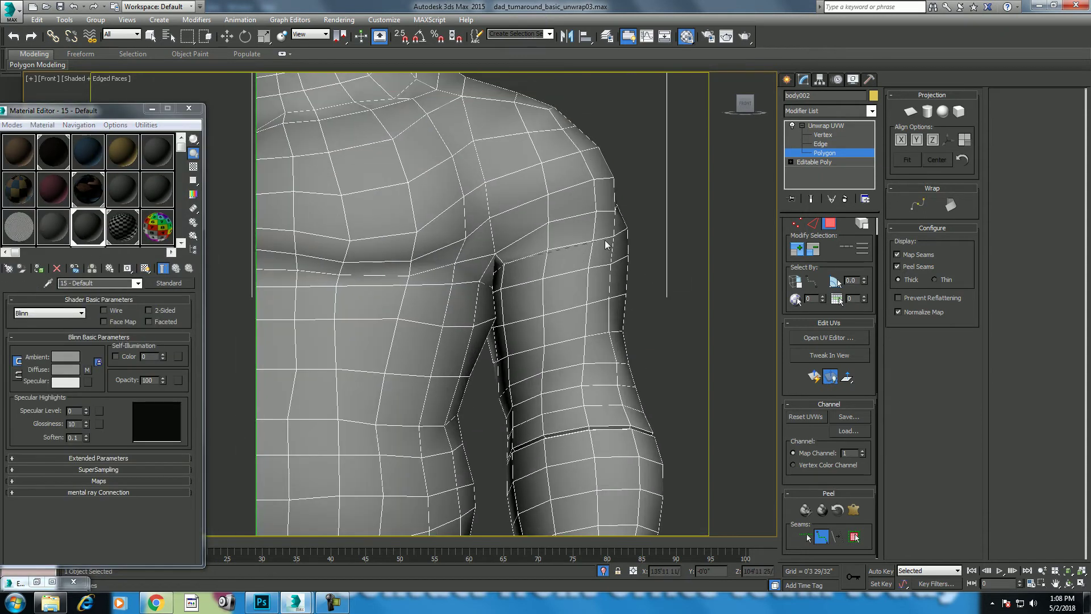
Start the armpit-to-shoulder seam and orbit to a side view of the torso.
left_click(613, 237)
key("p")
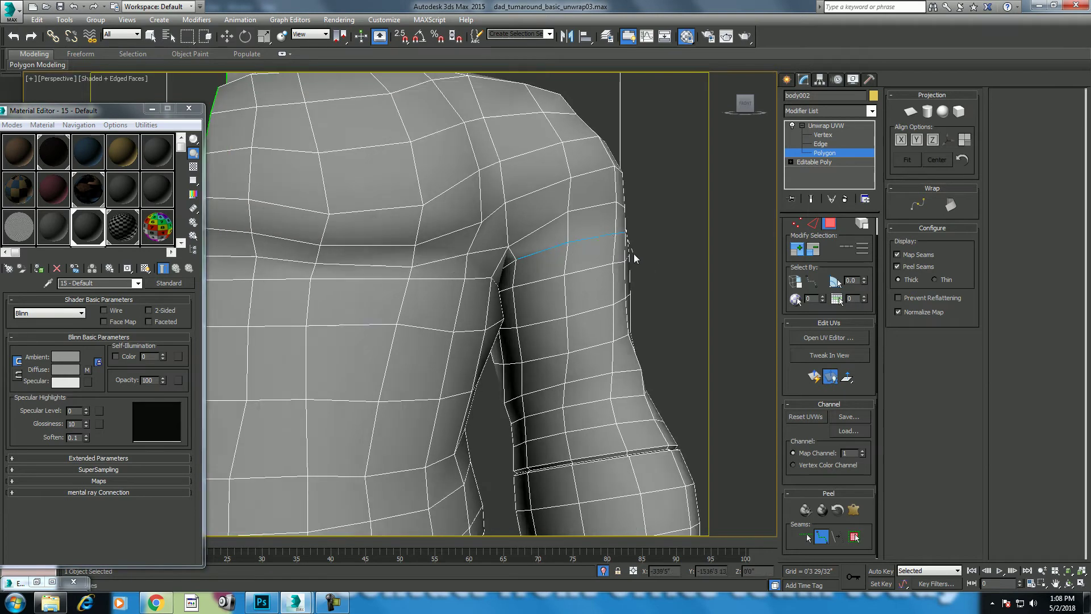
middle_click_drag(634, 256, 648, 289)
left_click(1069, 584)
left_click_drag(490, 279, 540, 280)
right_click(540, 281)
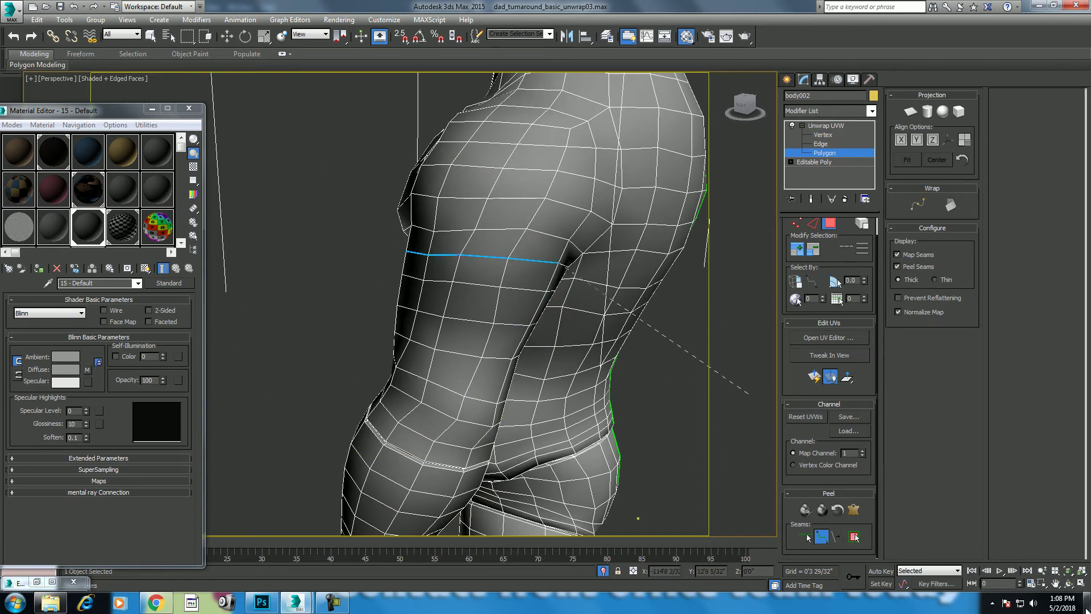
left_click(1069, 583)
left_click_drag(656, 379, 429, 251)
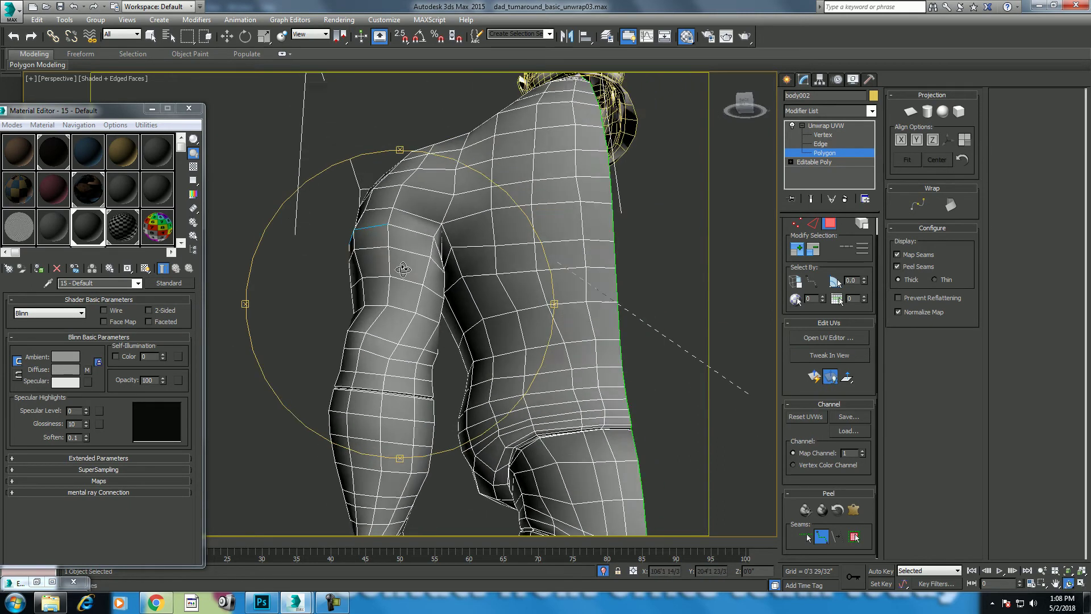
right_click(428, 251)
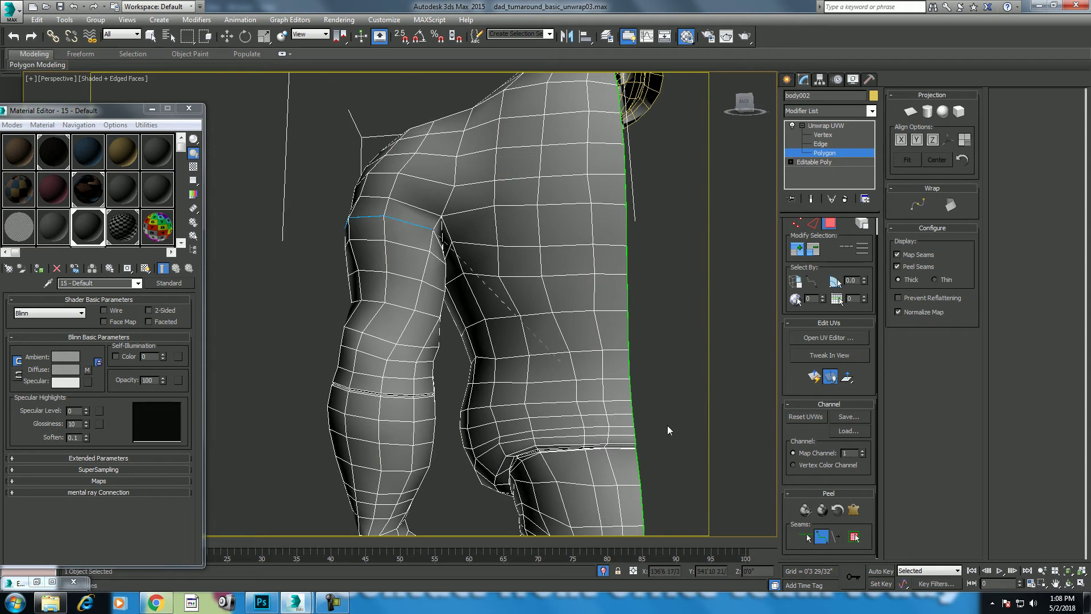
Orbit and reposition the view onto the shoulder and arm to continue the seam.
left_click(1069, 584)
mouse_move(421, 307)
left_mouse_down()
mouse_move(391, 298)
mouse_move(629, 261)
mouse_move(587, 278)
mouse_move(599, 250)
mouse_move(501, 340)
left_mouse_up()
right_click(500, 339)
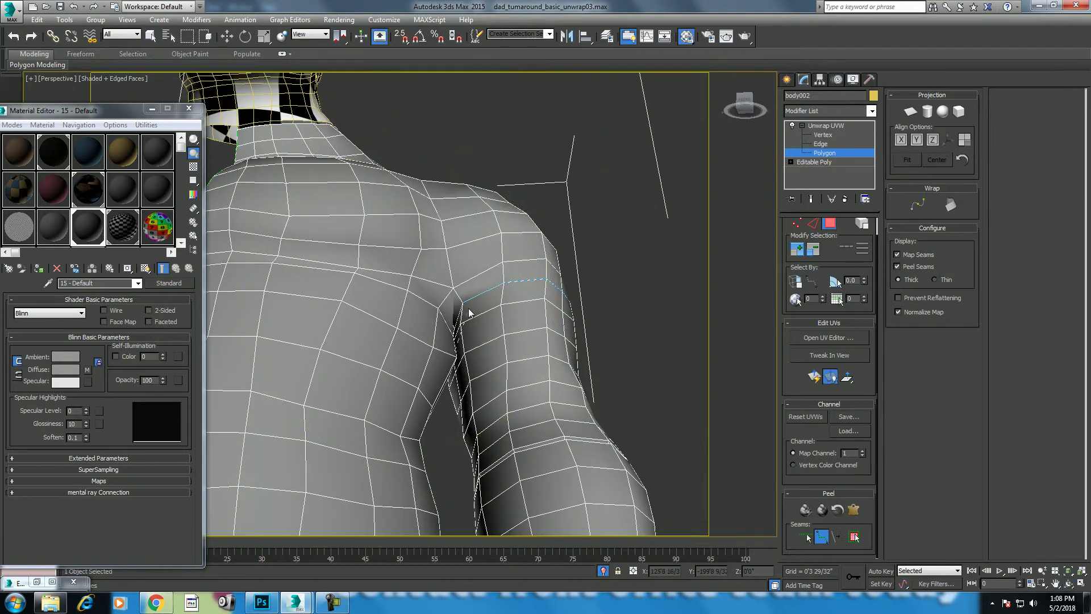
mouse_move(476, 329)
middle_mouse_down()
mouse_move(390, 309)
mouse_move(445, 294)
middle_mouse_up()
left_click(1069, 584)
left_click_drag(449, 302, 437, 321)
middle_click_drag(393, 322, 551, 379)
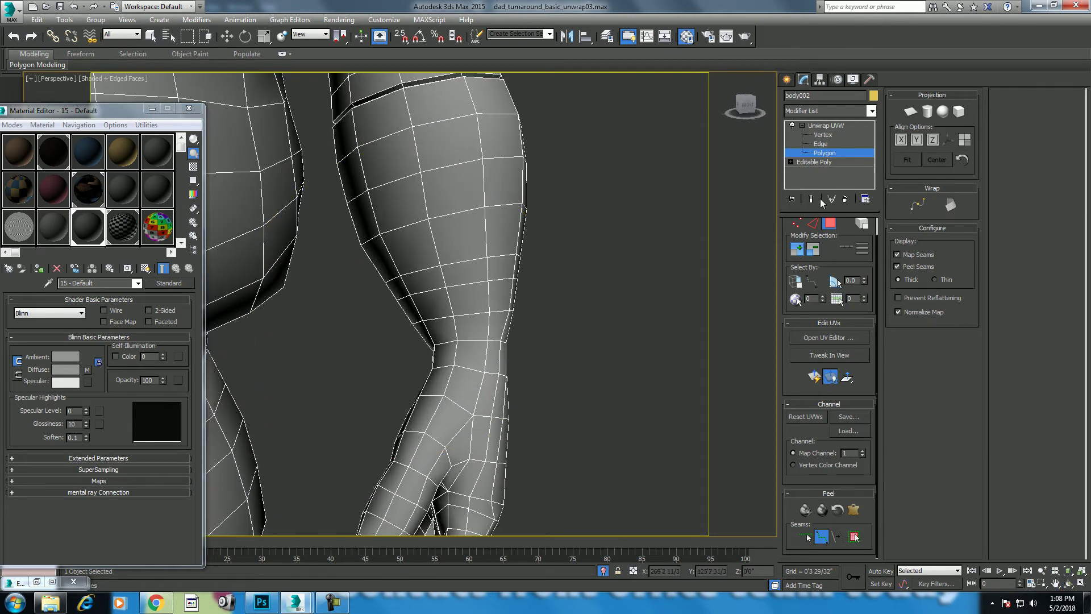
Select the full edge loop around the wrist and convert it into a seam.
left_click(815, 228)
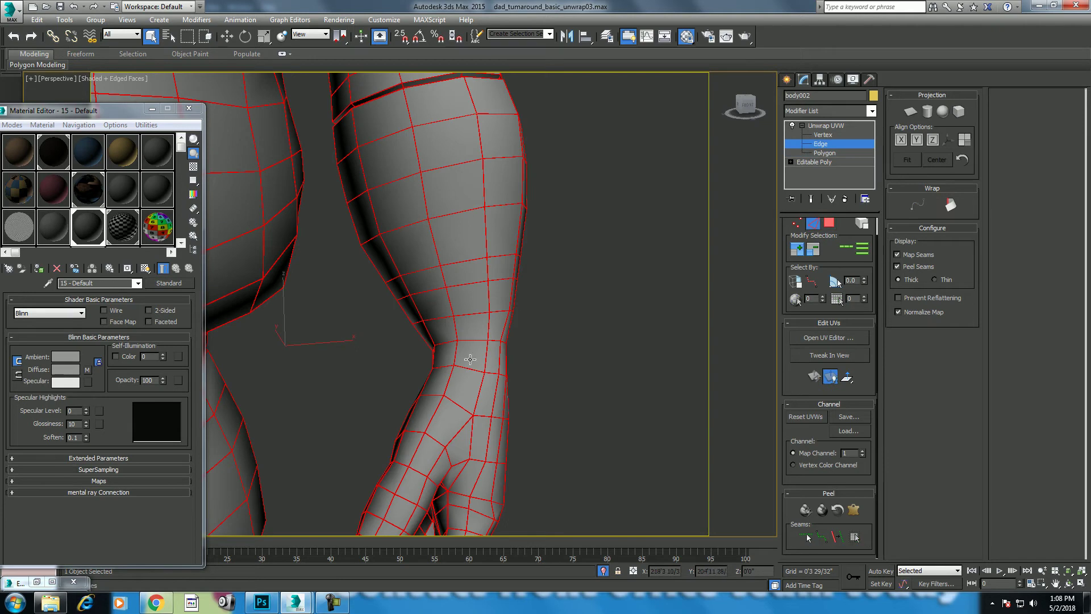
left_click(497, 343)
left_click(478, 342)
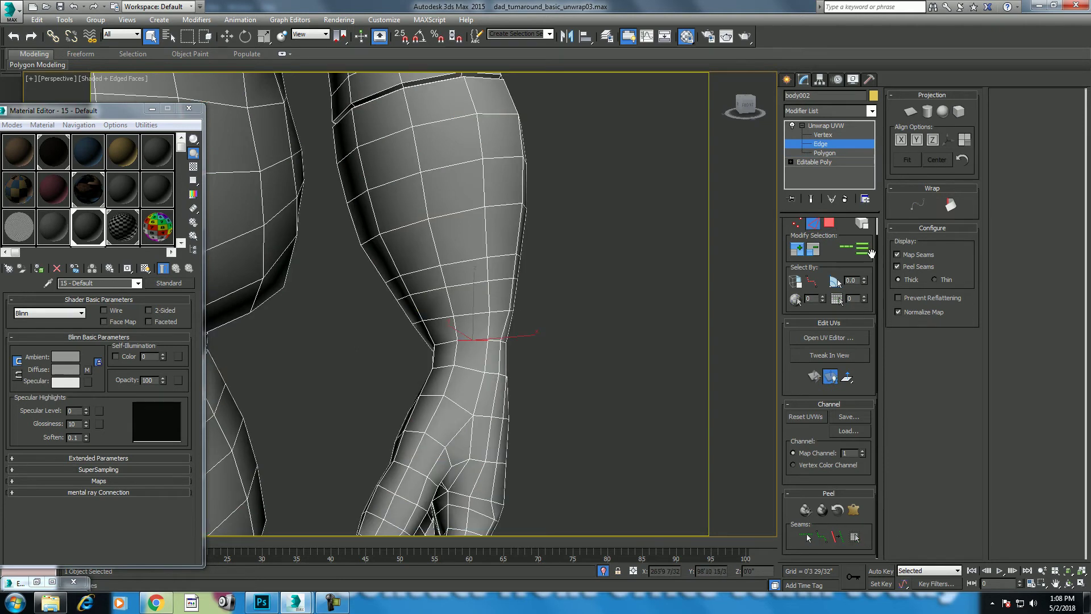
left_click(845, 249)
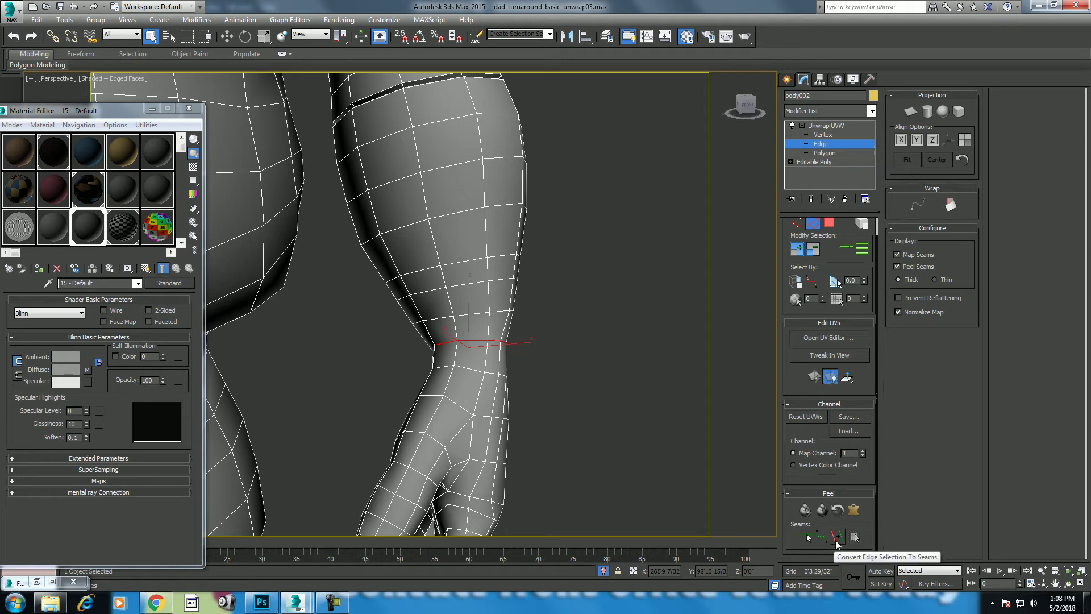
left_click(837, 540)
scroll(463, 307, "down", 3)
scroll(469, 324, "down", 2)
scroll(470, 338, "up", 2)
scroll(471, 338, "up", 2)
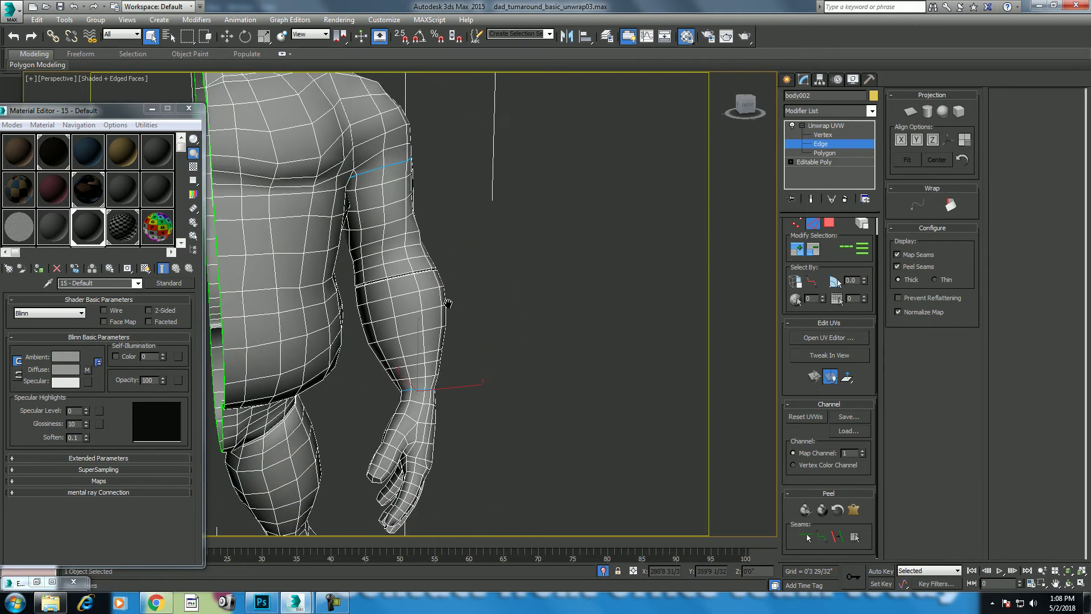
Select an upper-arm polygon, expand it to the seams and Quick Peel it flat.
left_click(837, 341)
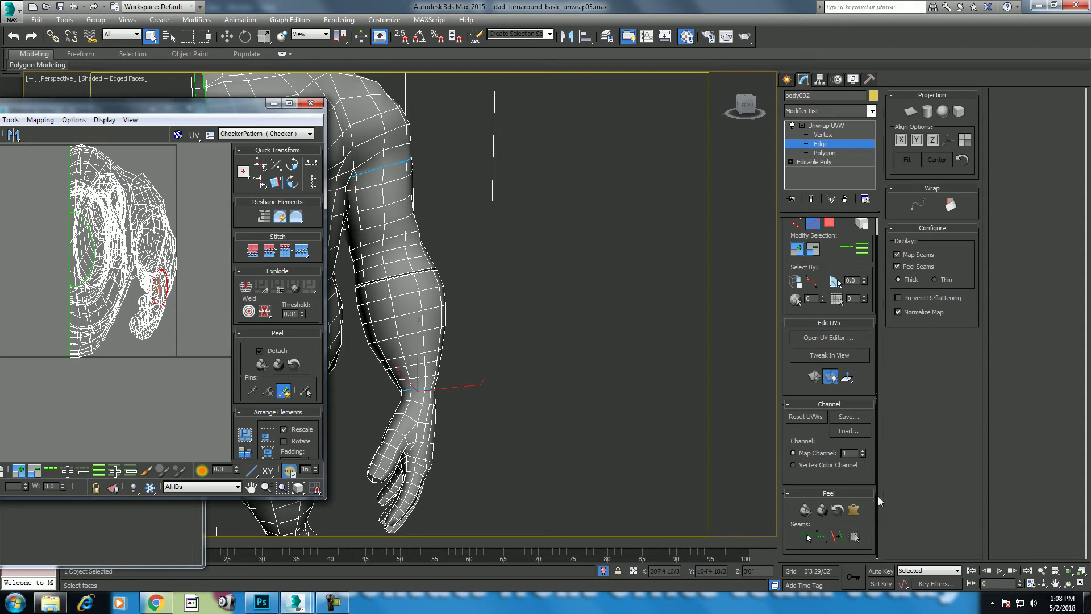
left_click(830, 223)
left_click(407, 309)
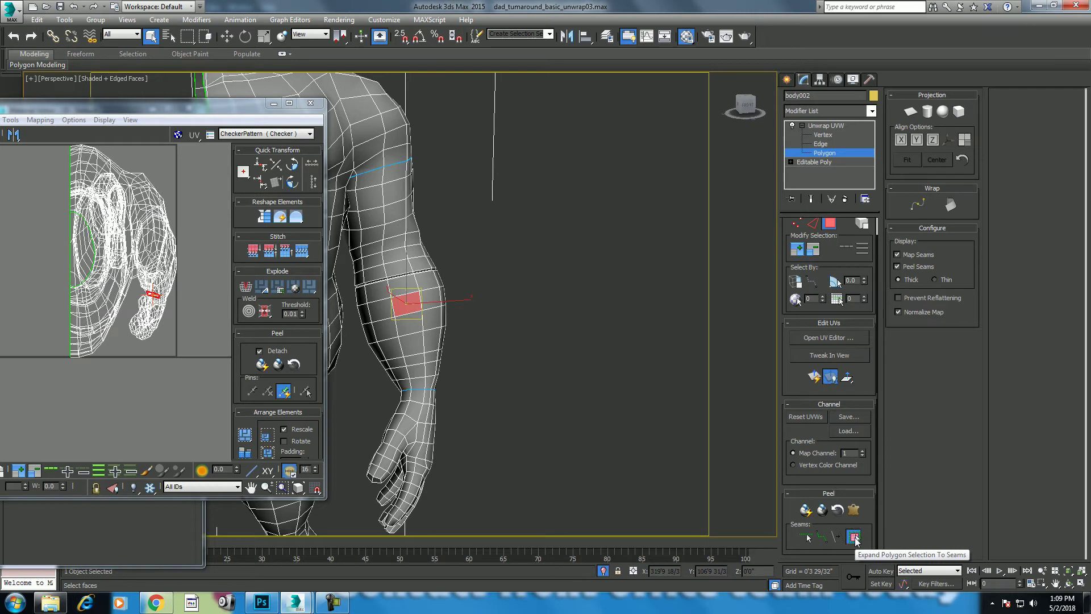
left_click(856, 540)
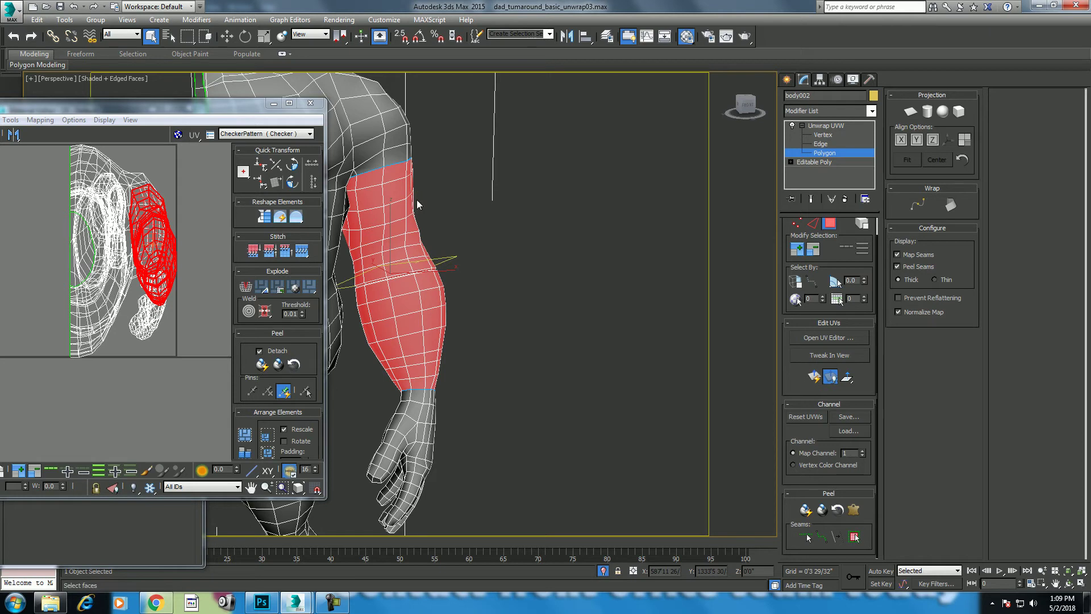
left_click(807, 510)
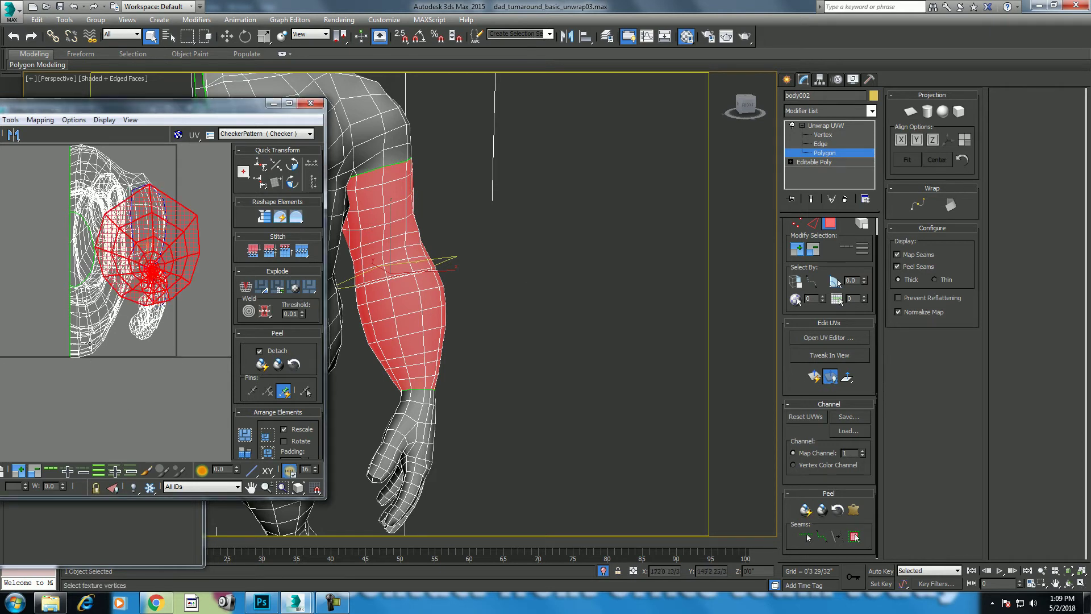
Frame the peeled arm island, orbit the body, and return the unwrap to Edge level.
middle_click_drag(90, 354, 131, 369)
scroll(170, 342, "up", 2)
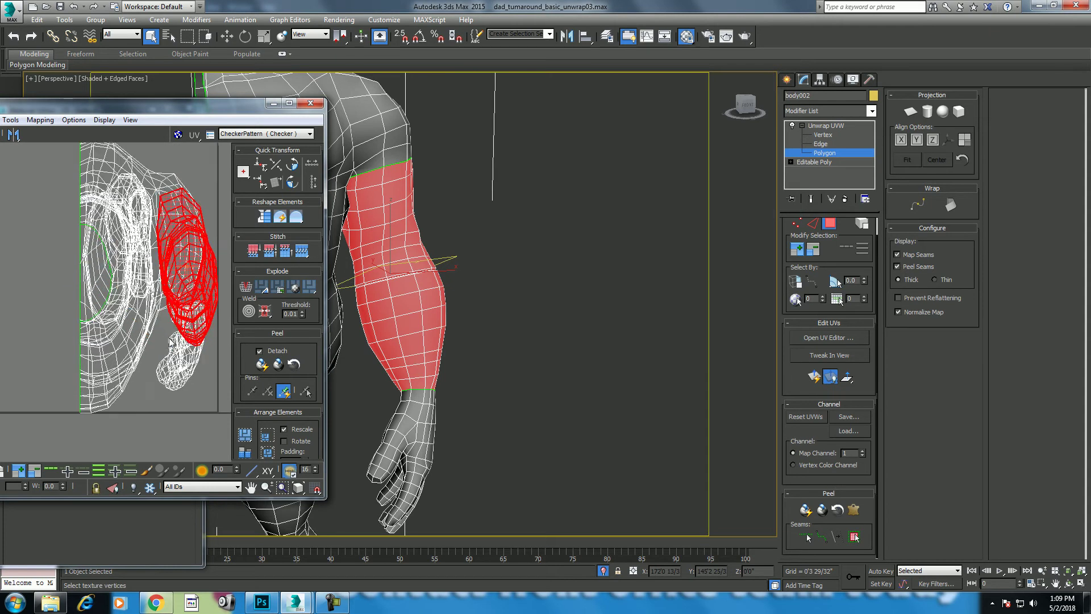
scroll(172, 325, "up", 2)
middle_click_drag(131, 325, 108, 325)
mouse_move(480, 297)
middle_mouse_down()
mouse_move(596, 283)
mouse_move(580, 290)
middle_mouse_up()
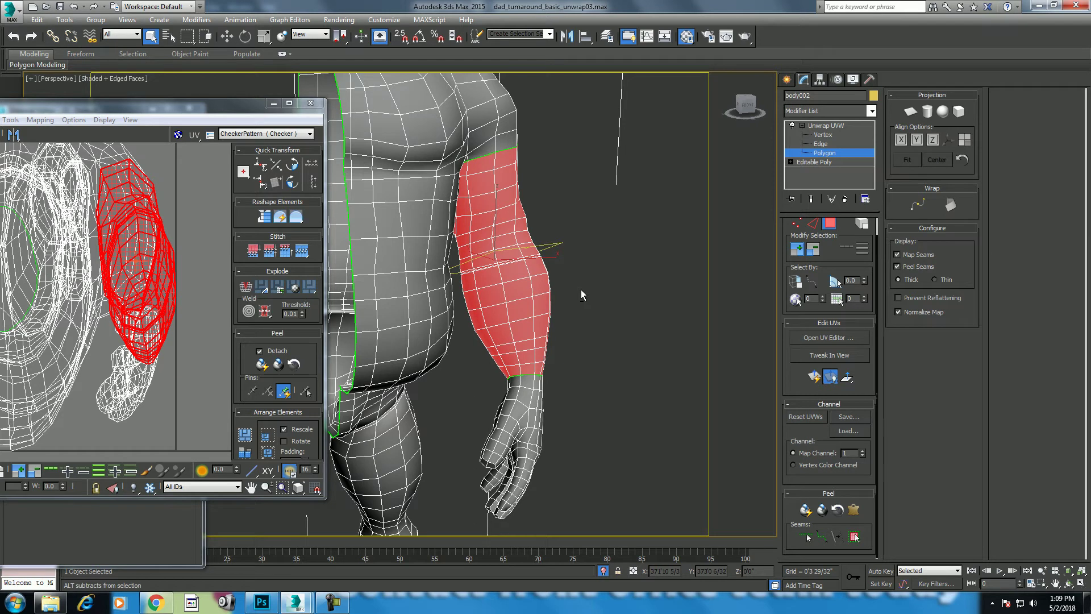
left_click(1069, 584)
left_click_drag(576, 380, 654, 392)
right_click(670, 397)
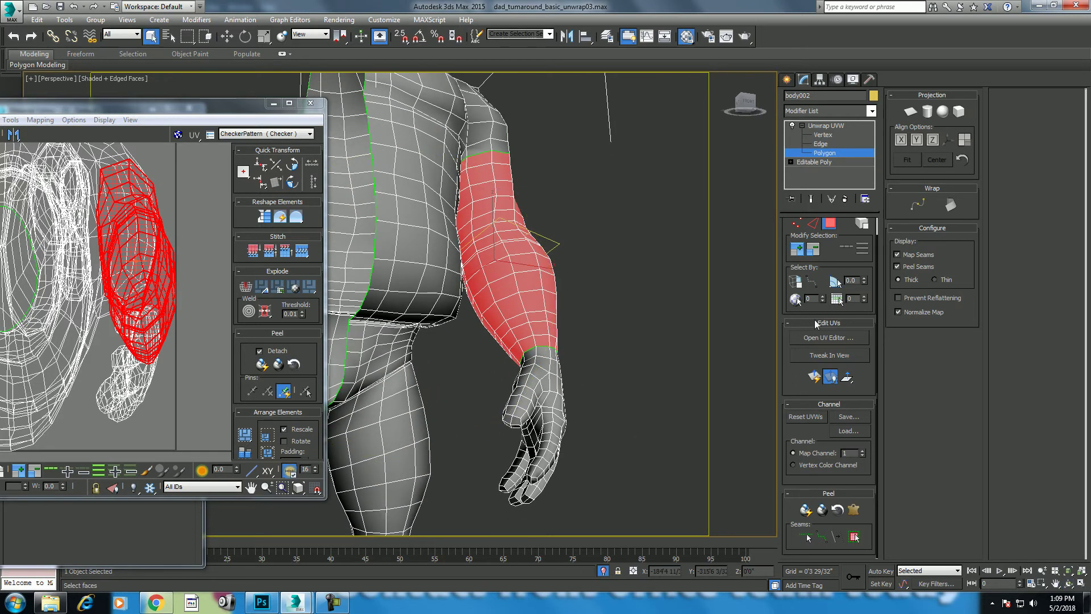
left_click(813, 224)
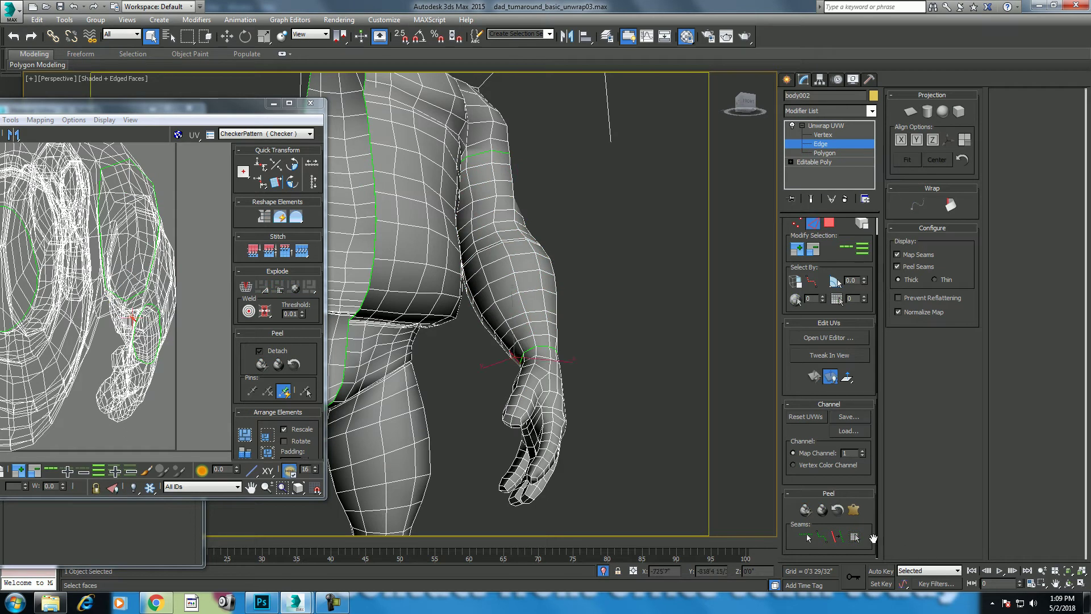
Select the edge path running down the inner arm and view it from the front.
left_click(846, 248)
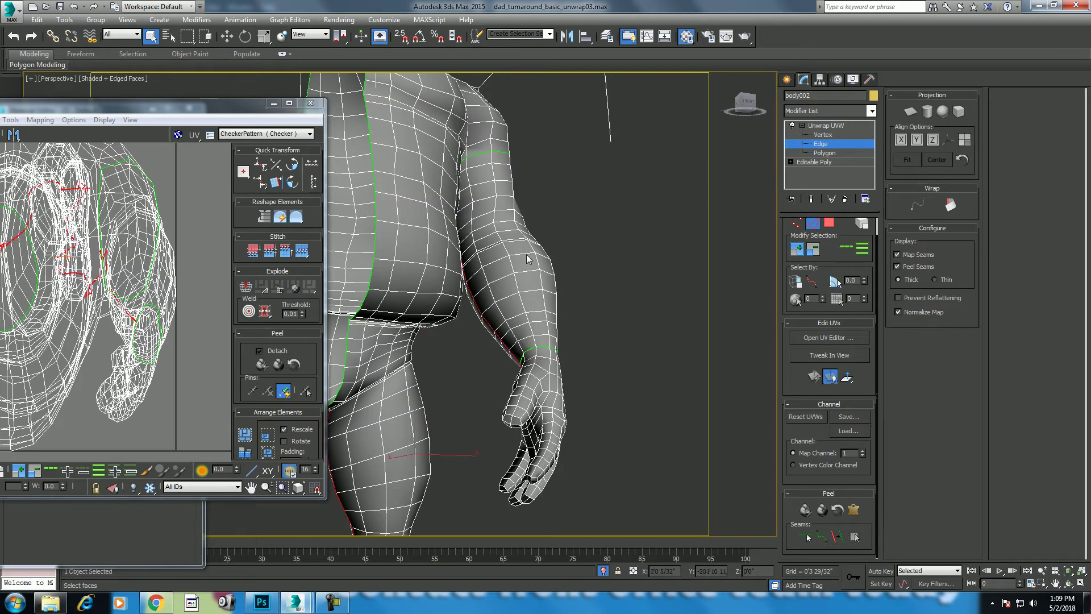
middle_click_drag(646, 307, 705, 363)
left_click(1068, 583)
mouse_move(480, 343)
left_mouse_down()
mouse_move(428, 317)
mouse_move(261, 354)
mouse_move(425, 219)
mouse_move(454, 258)
mouse_move(538, 325)
left_mouse_up()
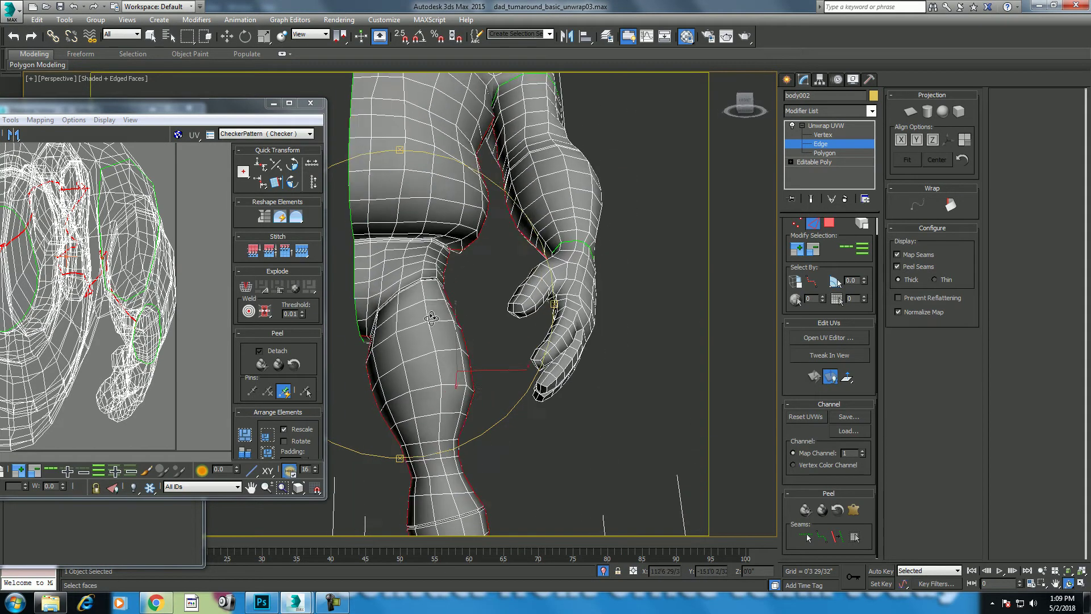
key("f")
scroll(538, 326, "down", 3)
scroll(538, 326, "down", 3)
scroll(627, 489, "up", 2)
Remove the unwanted edges from the seam selection and check it in wireframe.
left_click_drag(440, 175, 566, 344)
scroll(566, 344, "up", 2)
scroll(560, 320, "up", 3)
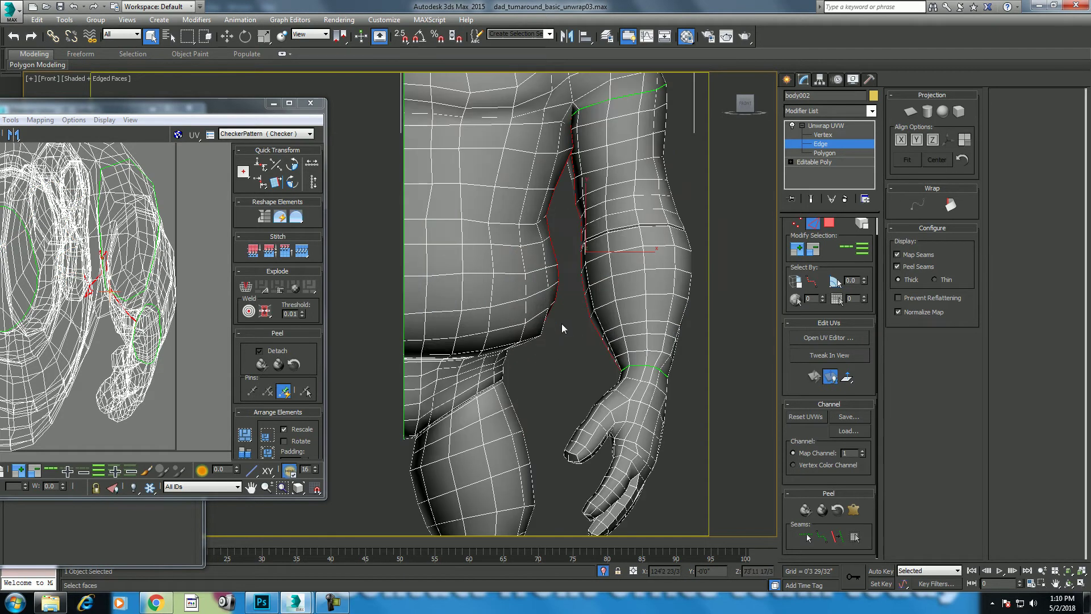
key("F3")
scroll(517, 252, "up", 2)
scroll(568, 255, "up", 3)
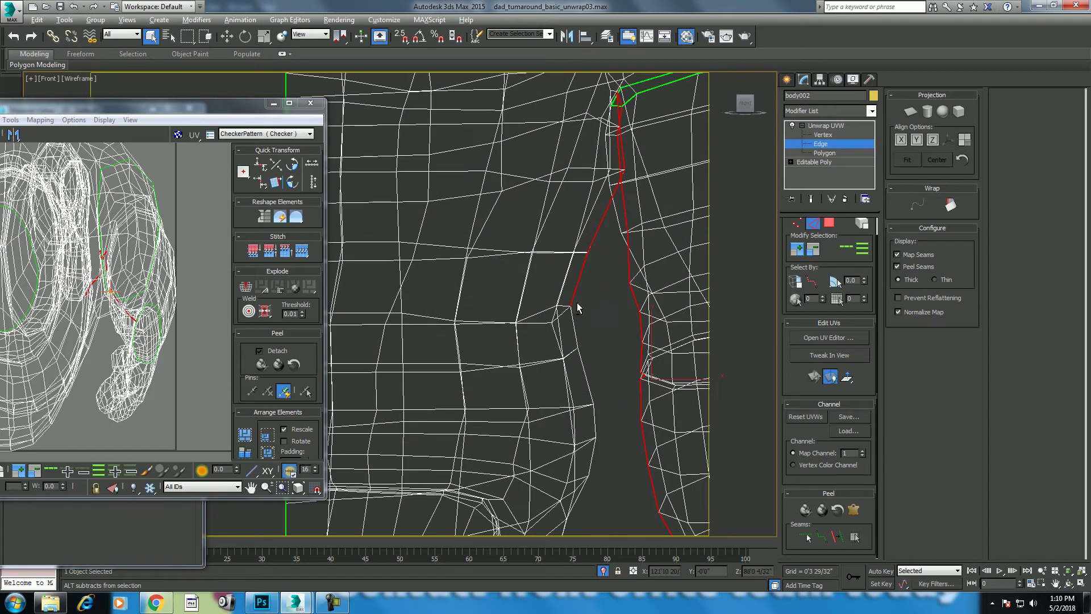
scroll(609, 259, "up", 3)
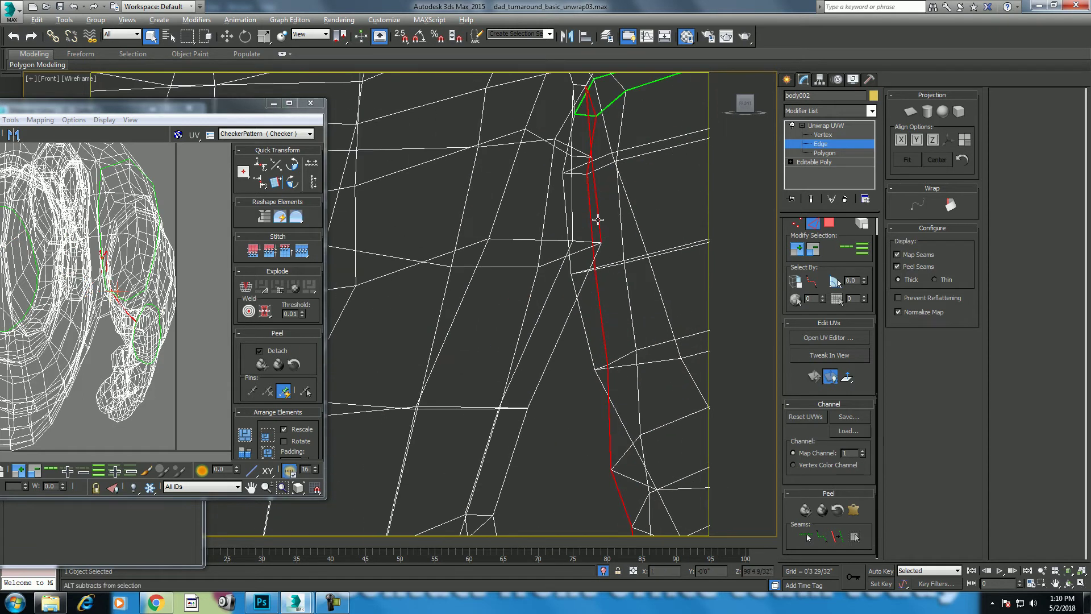
middle_click_drag(607, 157, 592, 230)
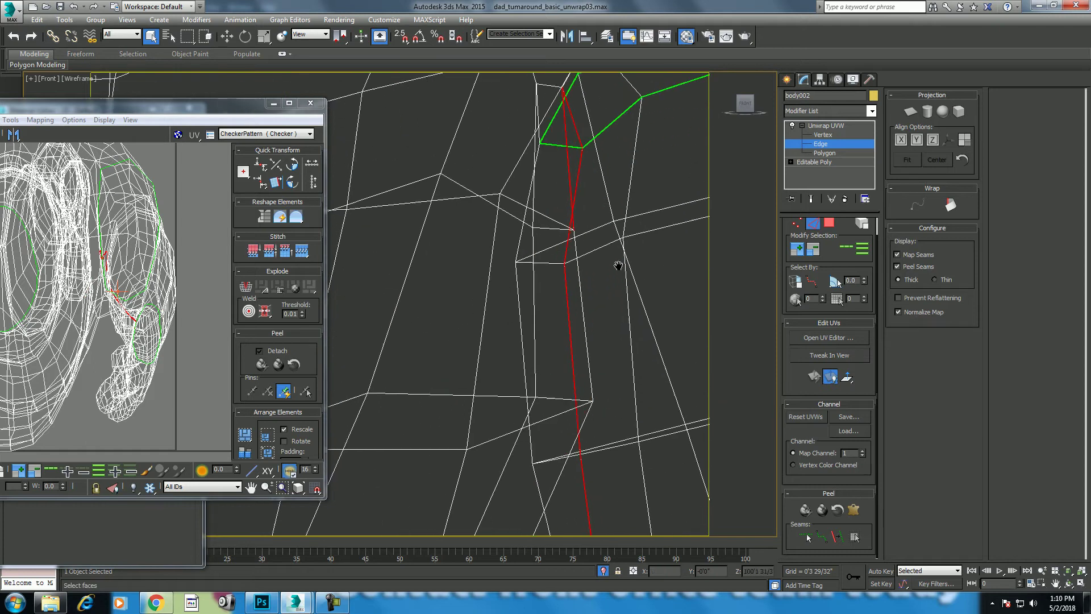
key("F3")
key("F3")
Orbit around the inner-arm seam in perspective view to inspect it.
key("p")
scroll(568, 290, "down", 5)
scroll(568, 288, "up", 2)
scroll(664, 316, "up", 2)
scroll(664, 316, "up", 1)
left_click(1069, 584)
mouse_move(500, 273)
left_mouse_down()
mouse_move(496, 254)
mouse_move(489, 307)
mouse_move(512, 233)
left_mouse_up()
right_click(512, 232)
key("alt")
left_click(1069, 585)
left_click_drag(520, 276, 494, 258)
right_click(467, 205)
scroll(504, 256, "down", 3)
scroll(503, 257, "down", 5)
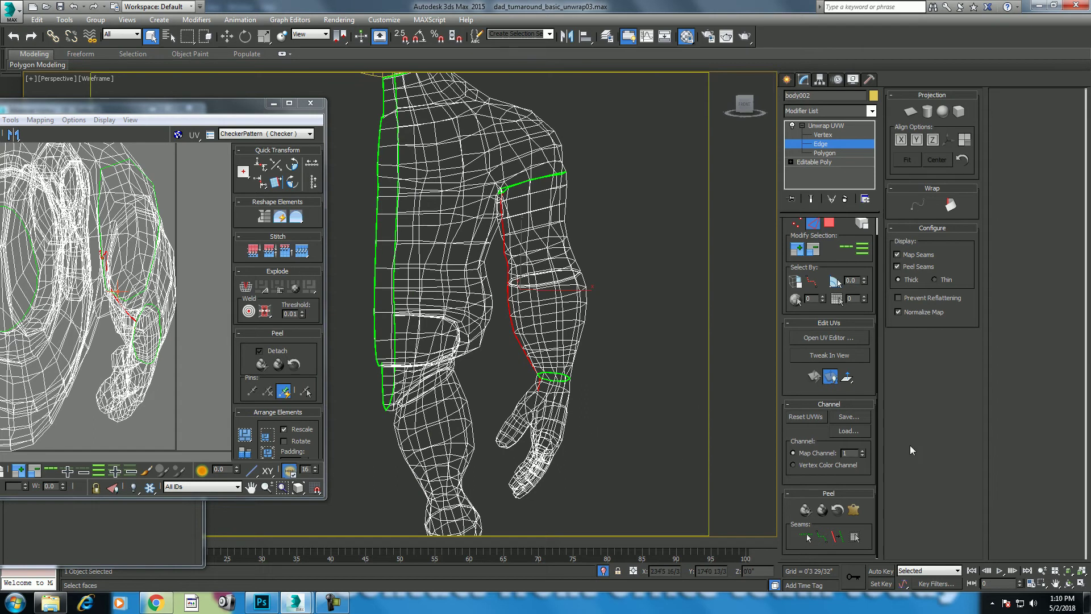
Convert the inner-arm edges to a seam and Quick Peel the seam-bounded arm faces.
left_click(842, 541)
left_click(830, 224)
left_click(688, 279)
left_click(566, 311)
left_click(856, 538)
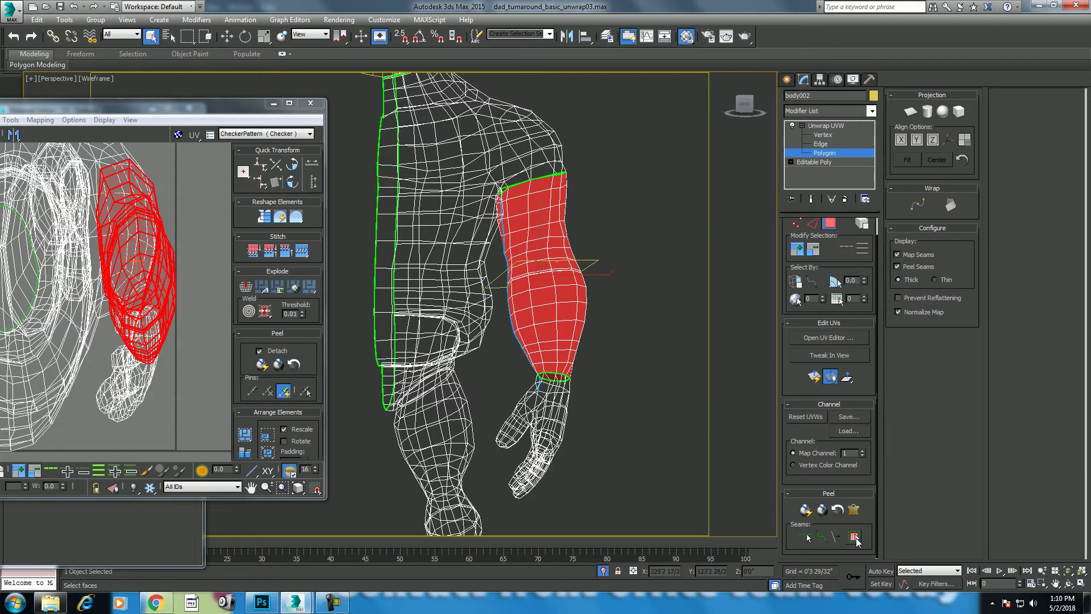
left_click(806, 510)
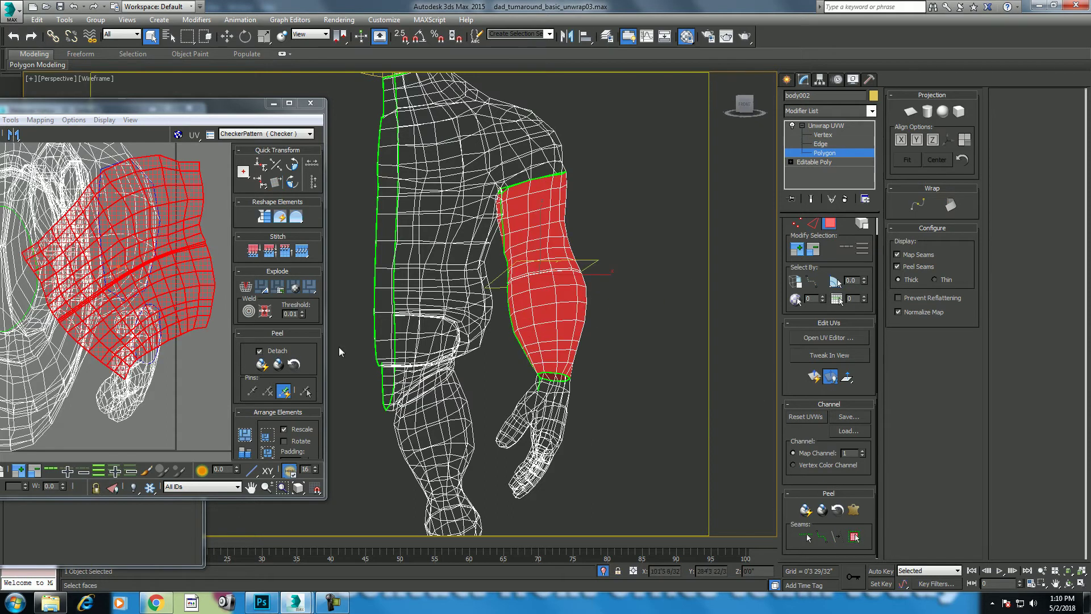
Move the peeled arm island to the right of the UV square.
double_click(233, 110)
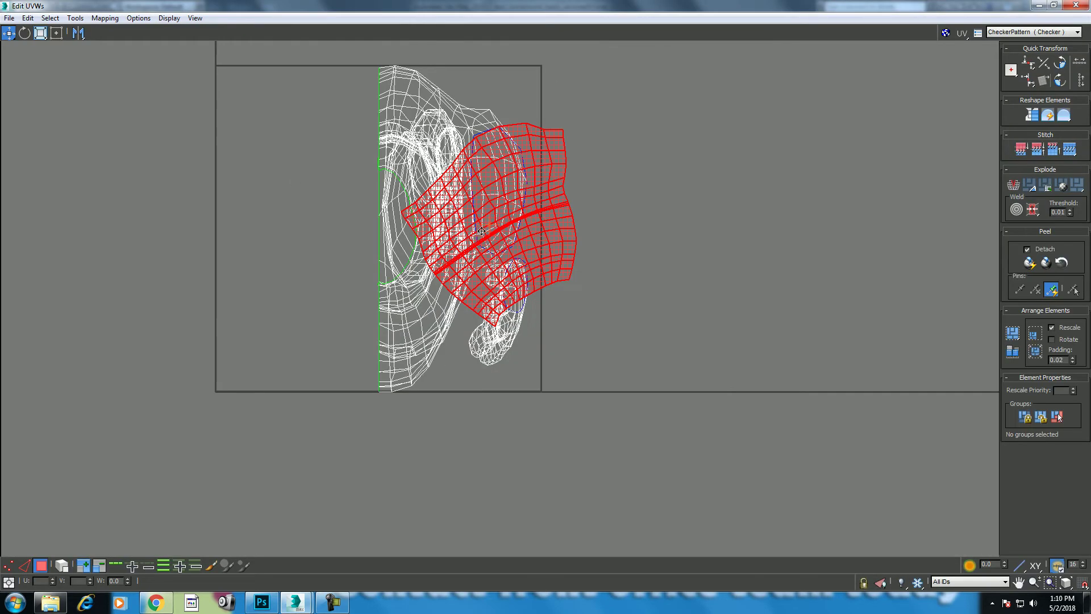
left_click_drag(524, 199, 703, 244)
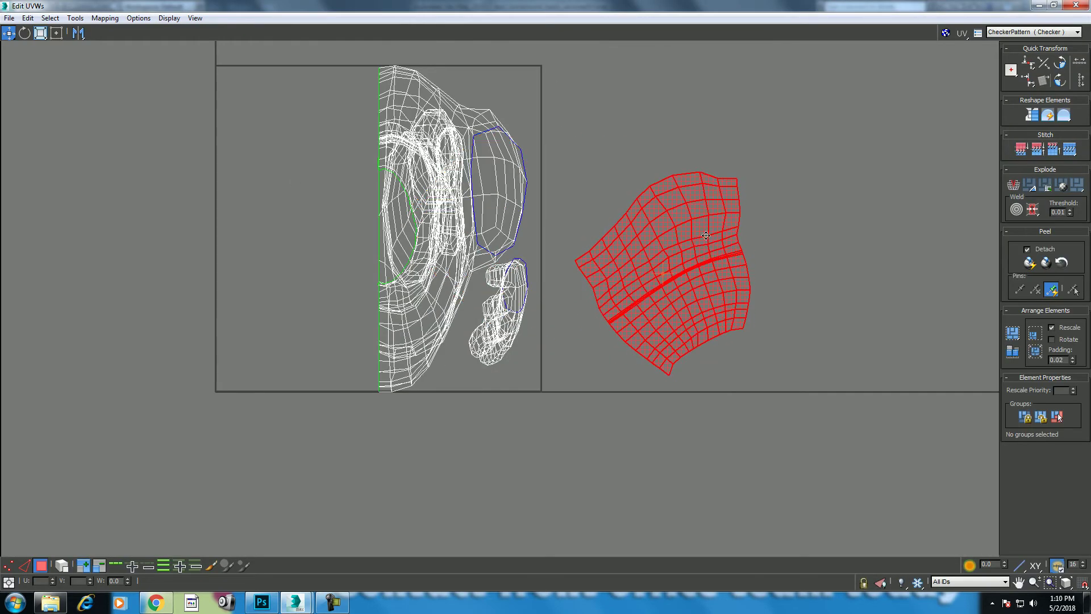
left_click(1053, 6)
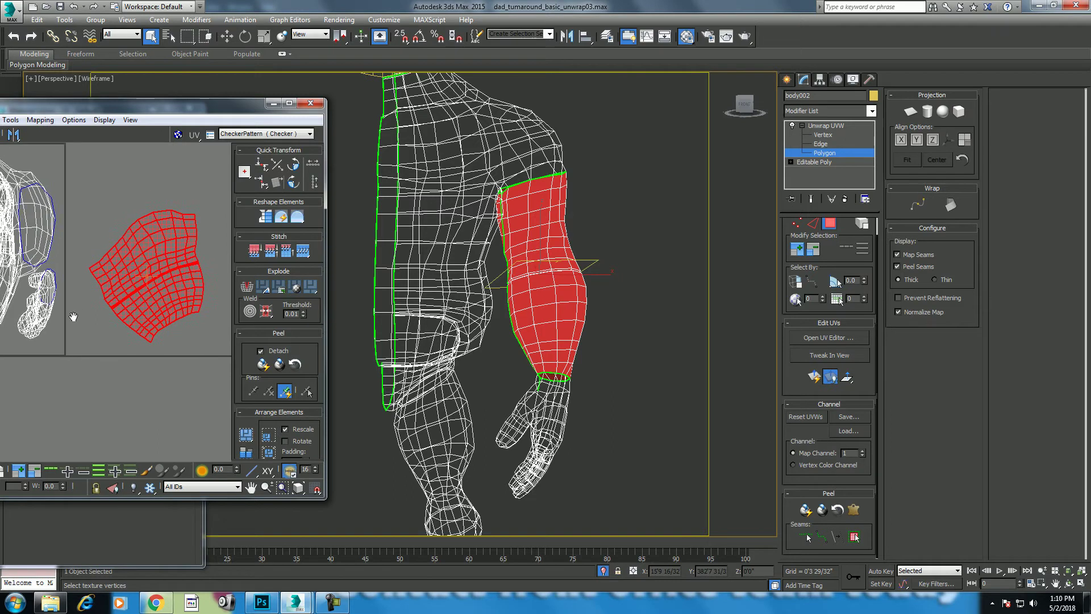
scroll(92, 332, "down", 2)
key("F3")
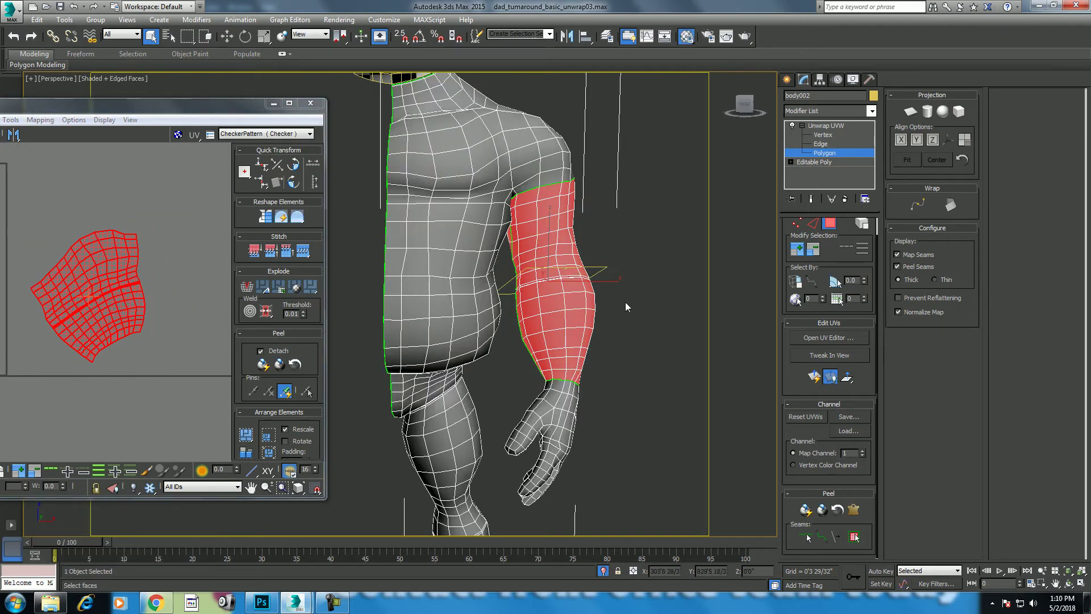
Assign the checker test material to the body in the Material Editor.
left_click(274, 103)
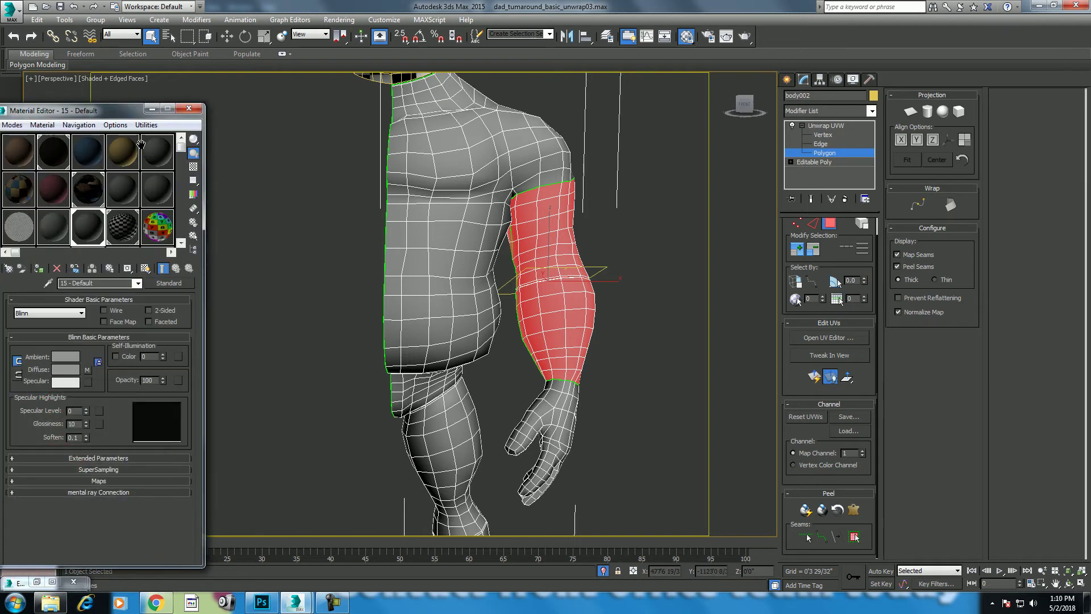
left_click_drag(114, 110, 246, 81)
left_click(254, 205)
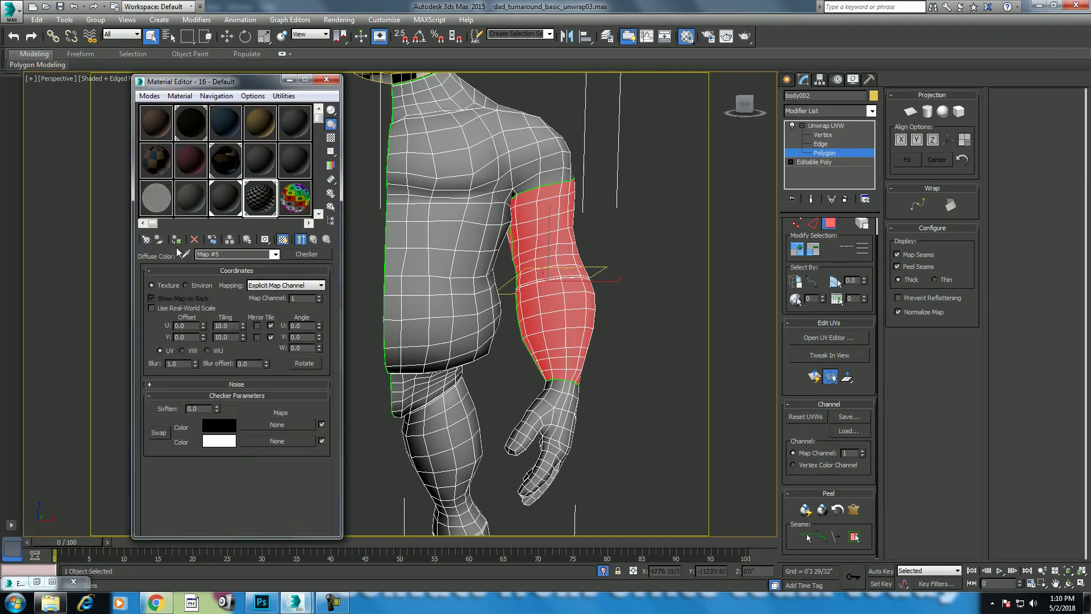
left_click(176, 240)
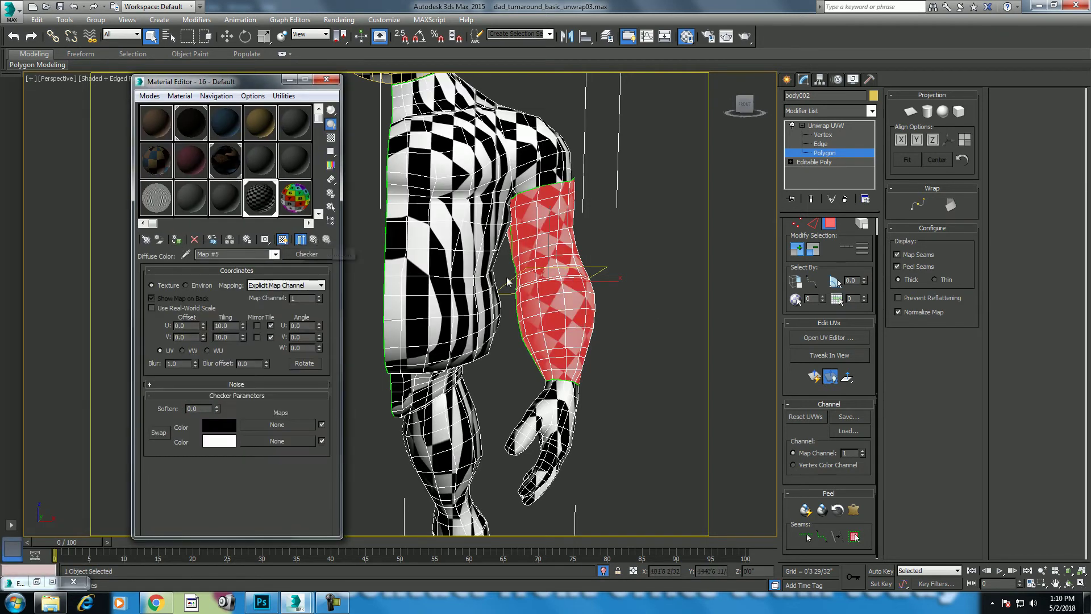
Rotate the arm UV island about -13 degrees and mirror it.
left_click(36, 581)
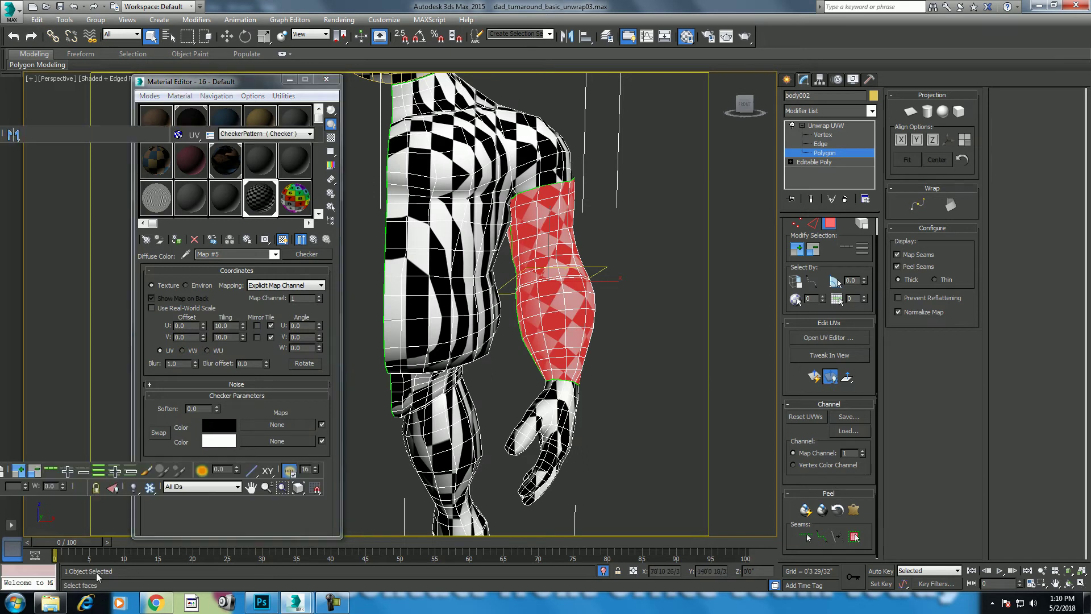
left_click_drag(142, 107, 295, 46)
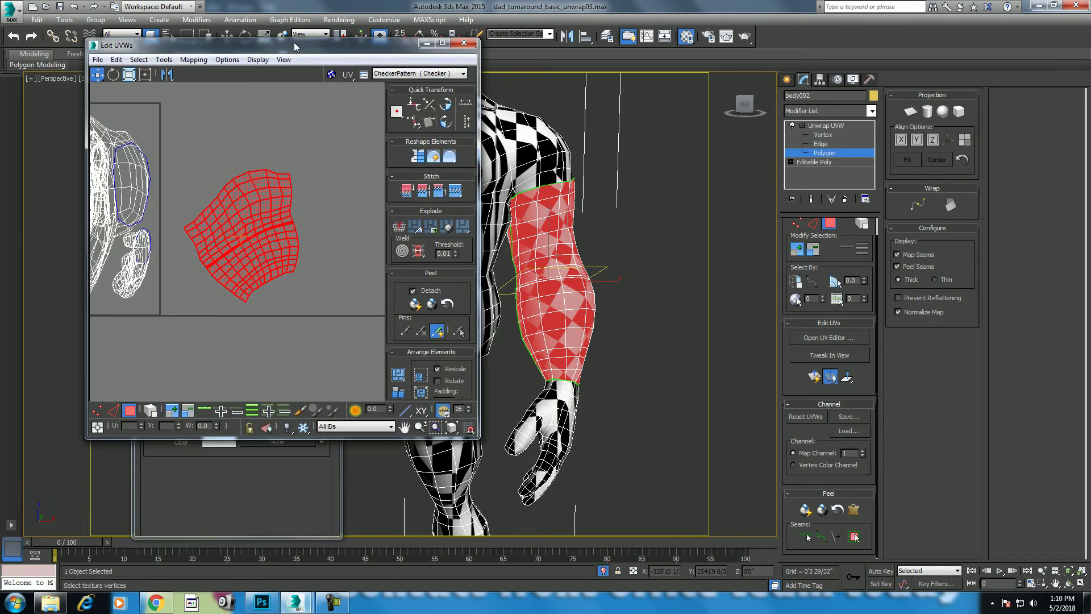
left_click(113, 75)
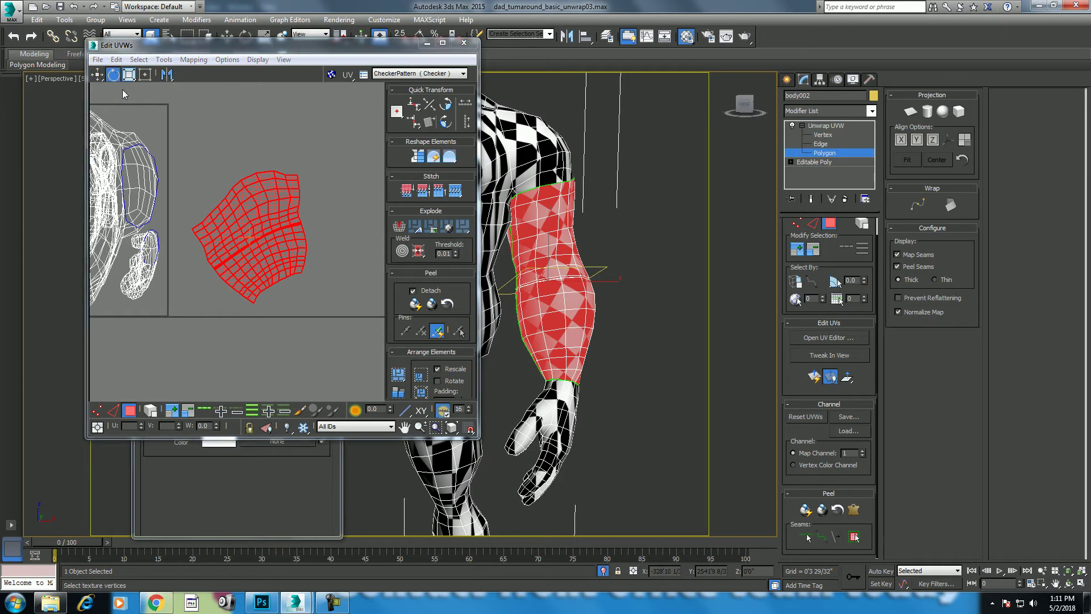
left_click_drag(252, 241, 253, 235)
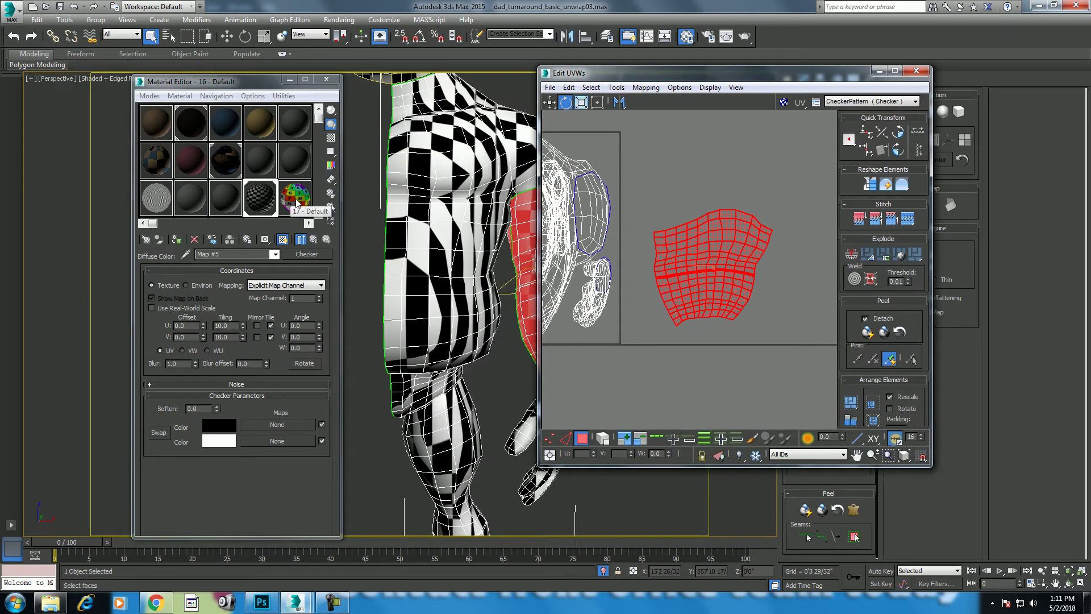
left_click(620, 104)
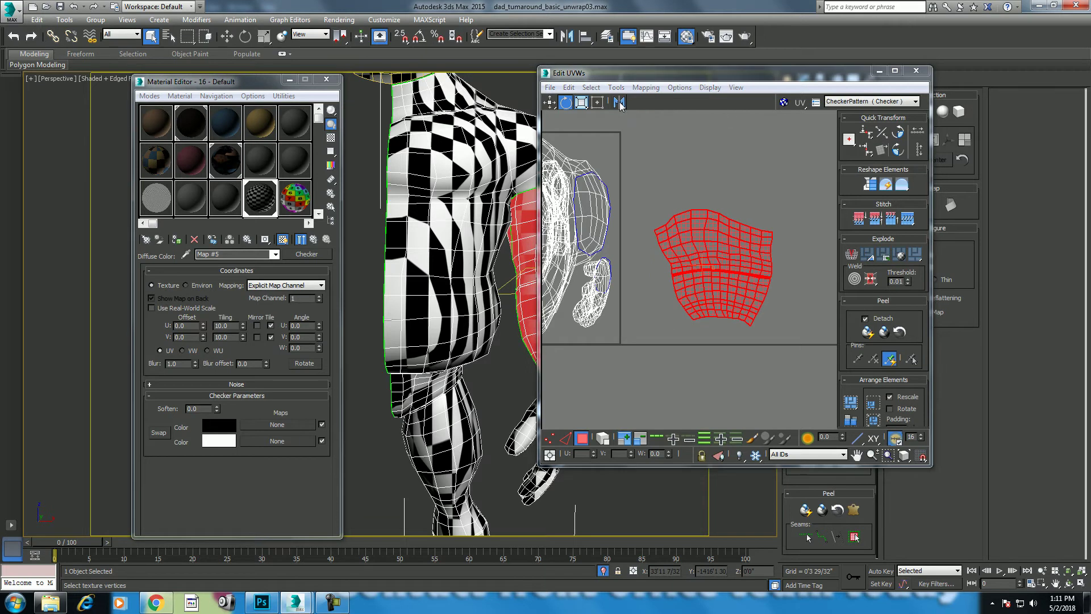
Apply the numbered colour-grid material to the body and show it in the viewport.
left_click(294, 207)
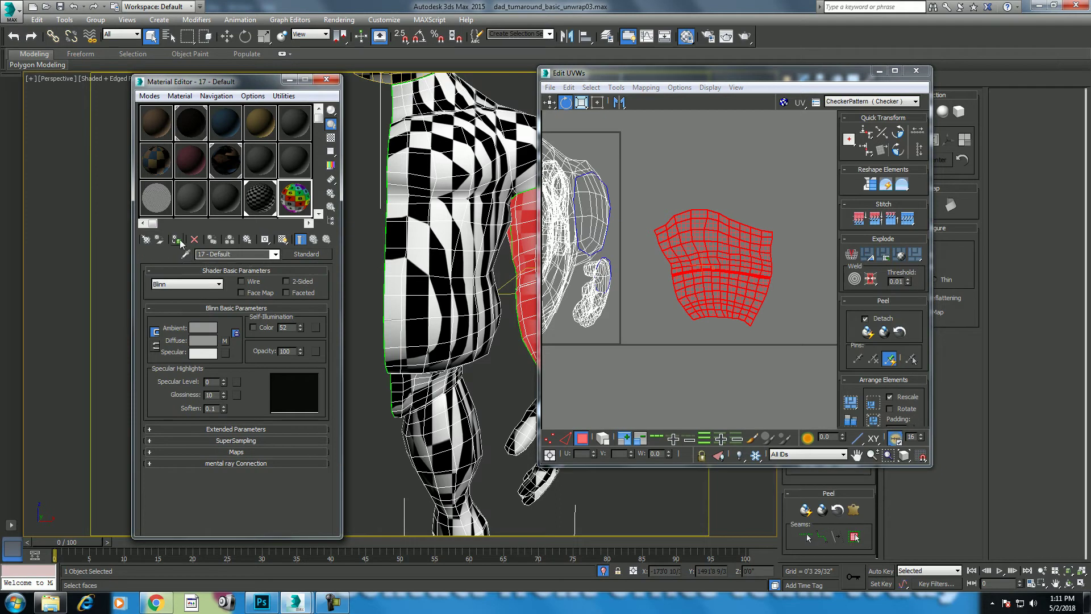
left_click(176, 239)
left_click(283, 239)
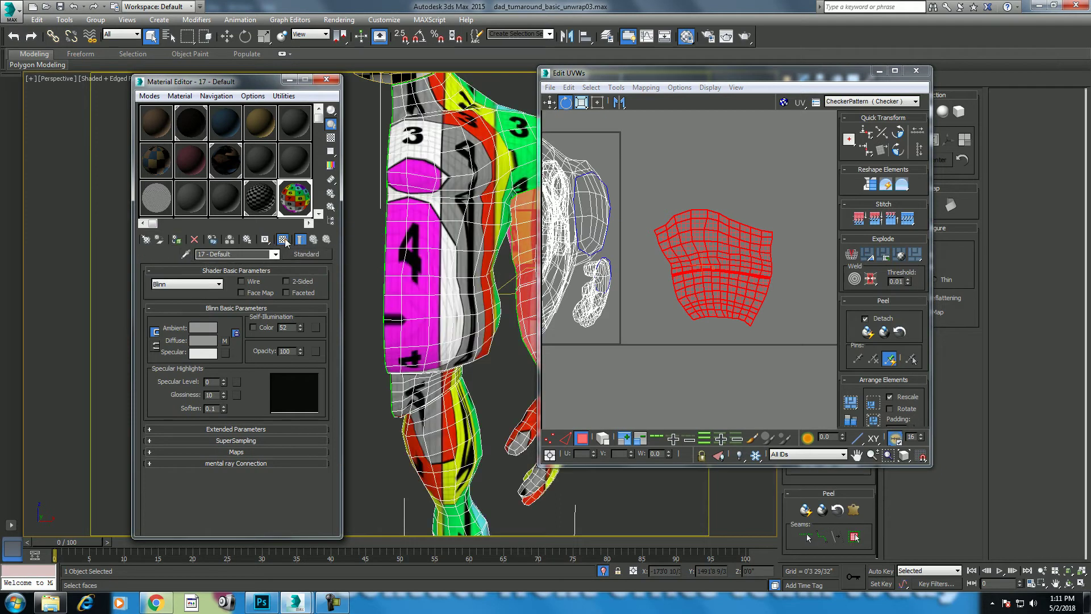
middle_click_drag(389, 269, 364, 267)
scroll(470, 316, "up", 2)
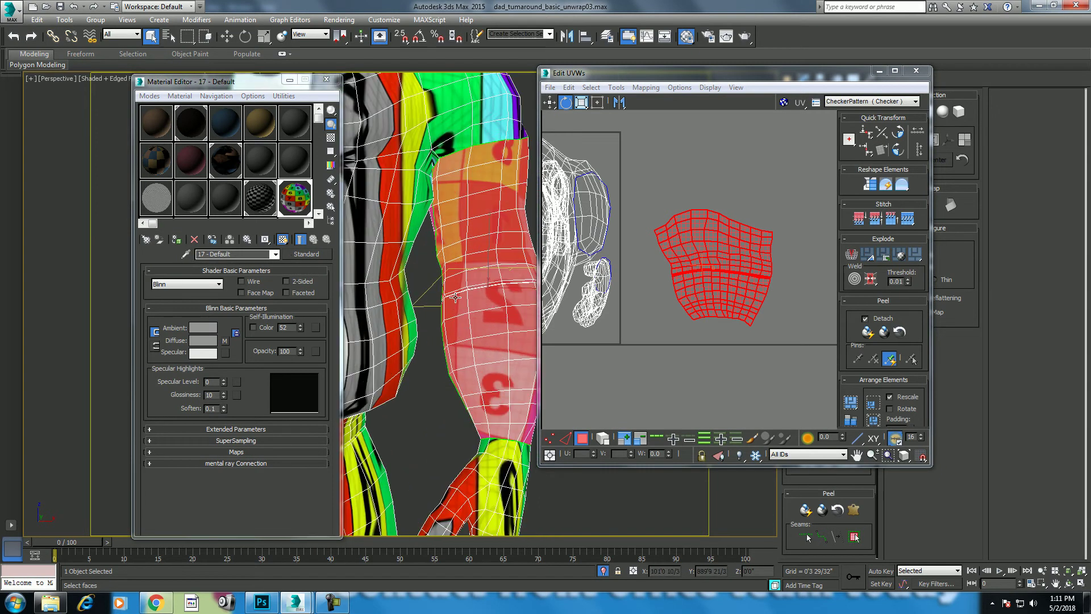
scroll(469, 316, "up", 1)
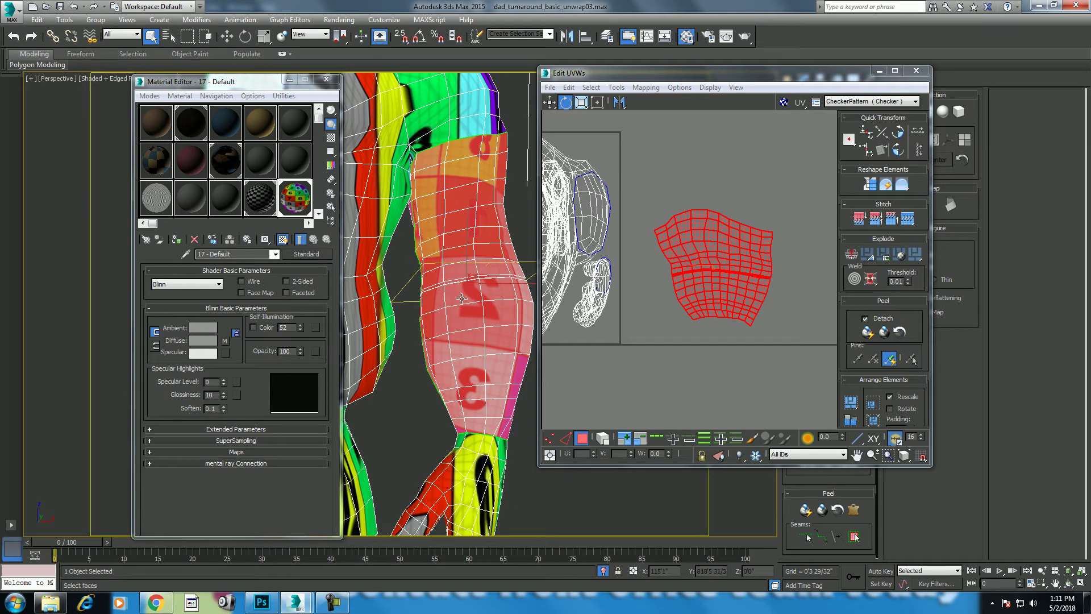
middle_click_drag(469, 311, 451, 292, "alt")
Mirror the arm UV shell horizontally so its numbers read correctly.
left_click_drag(248, 86, 94, 98)
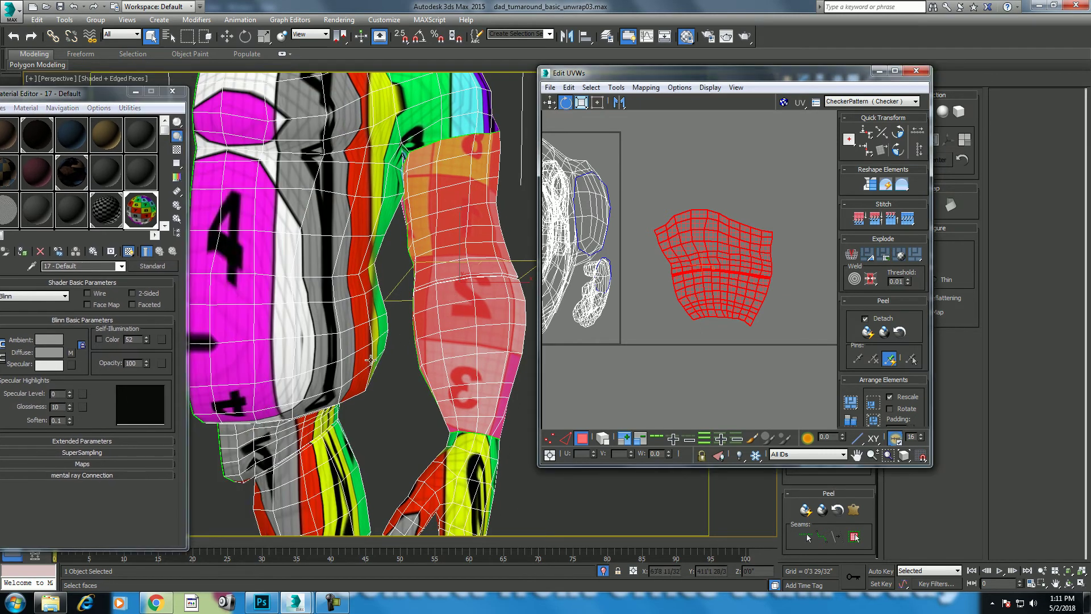
middle_click_drag(766, 256, 747, 258)
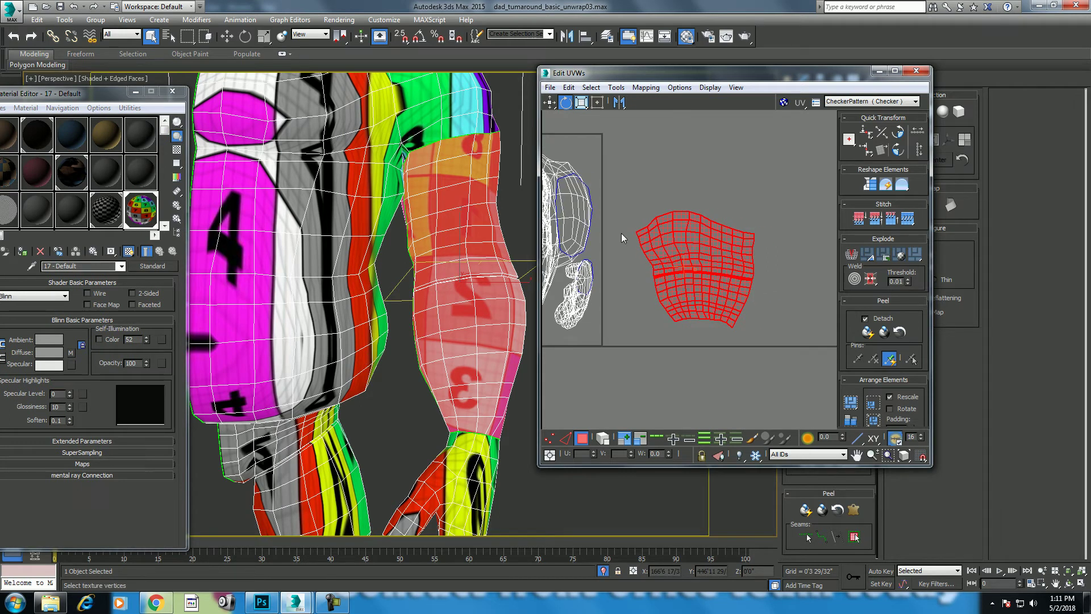
left_click(620, 104)
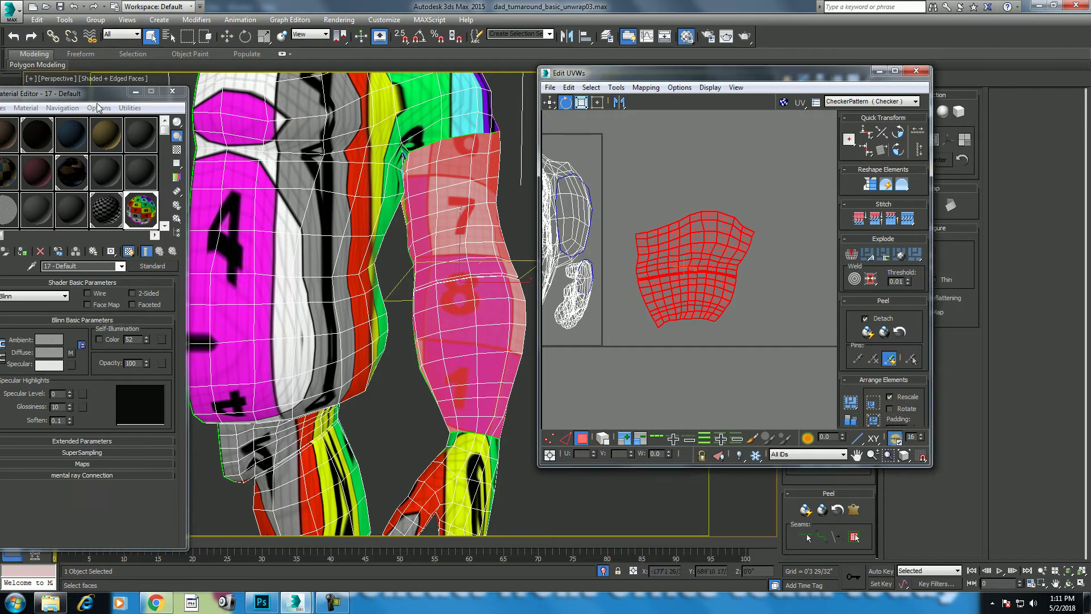
Set the diffuse checker map's U and V tiling to 10.
left_click_drag(98, 93, 245, 44)
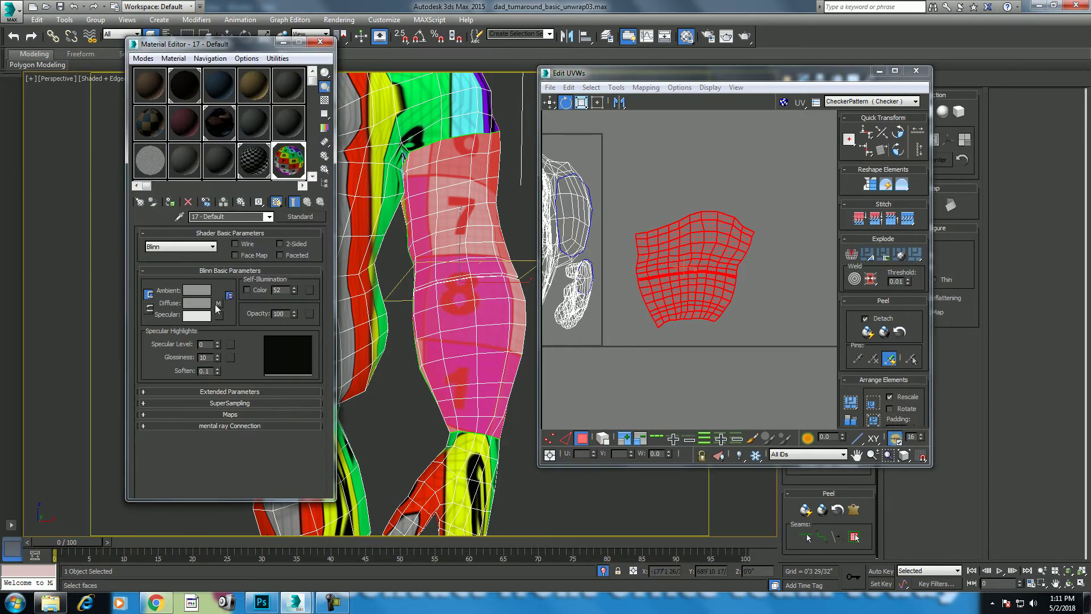
left_click(216, 304)
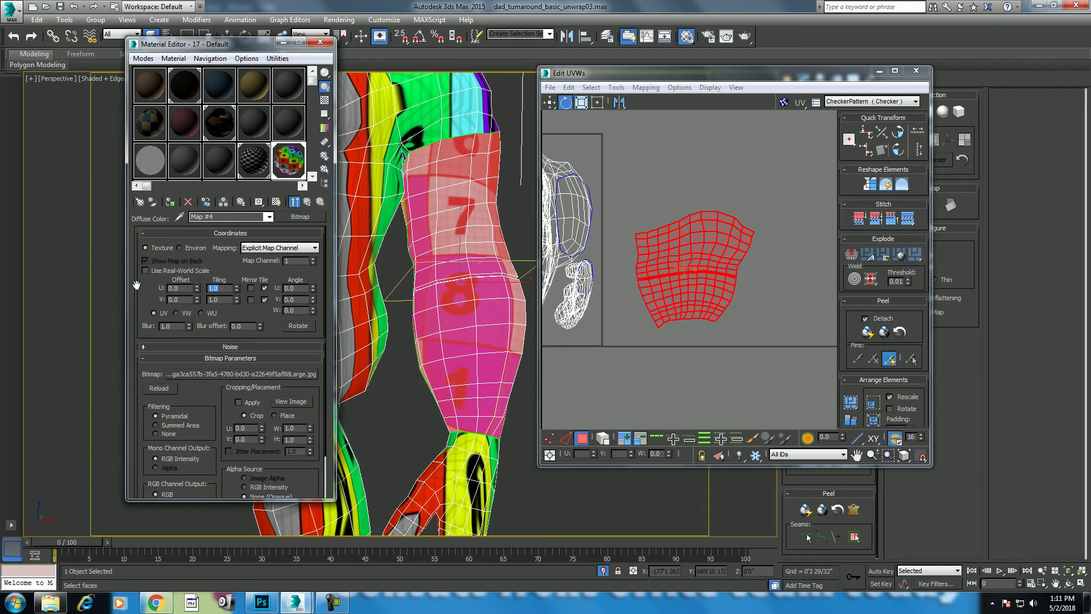
type("10")
key("Tab")
type("10")
key("Return")
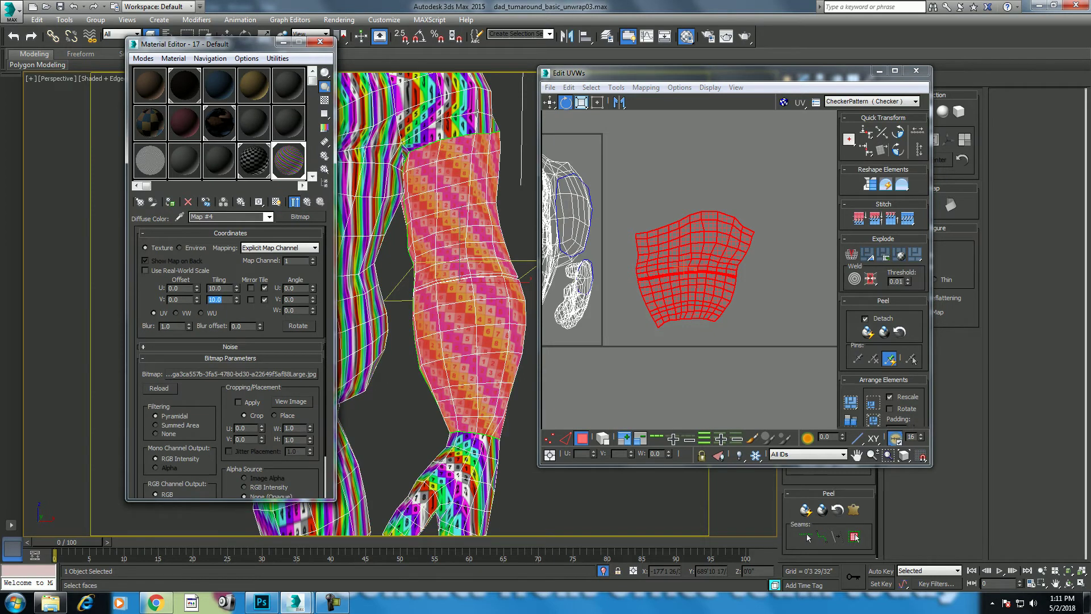
left_click(633, 237)
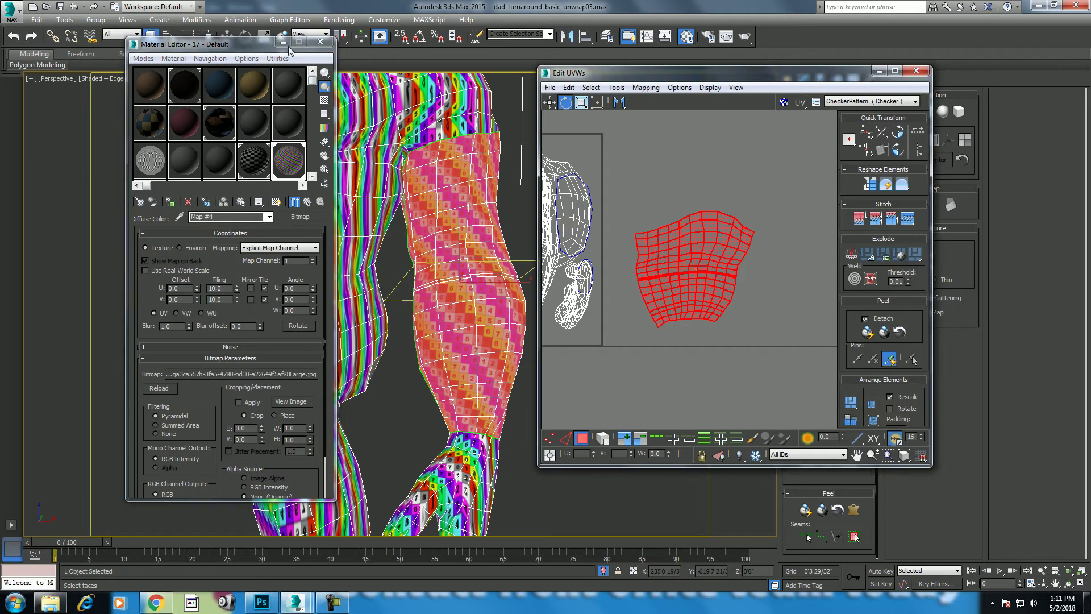
left_click(283, 42)
Return to Top-level and assign the plain grey 15 - Default material to the body.
scroll(430, 222, "up", 3)
scroll(430, 221, "up", 2)
right_click(430, 222)
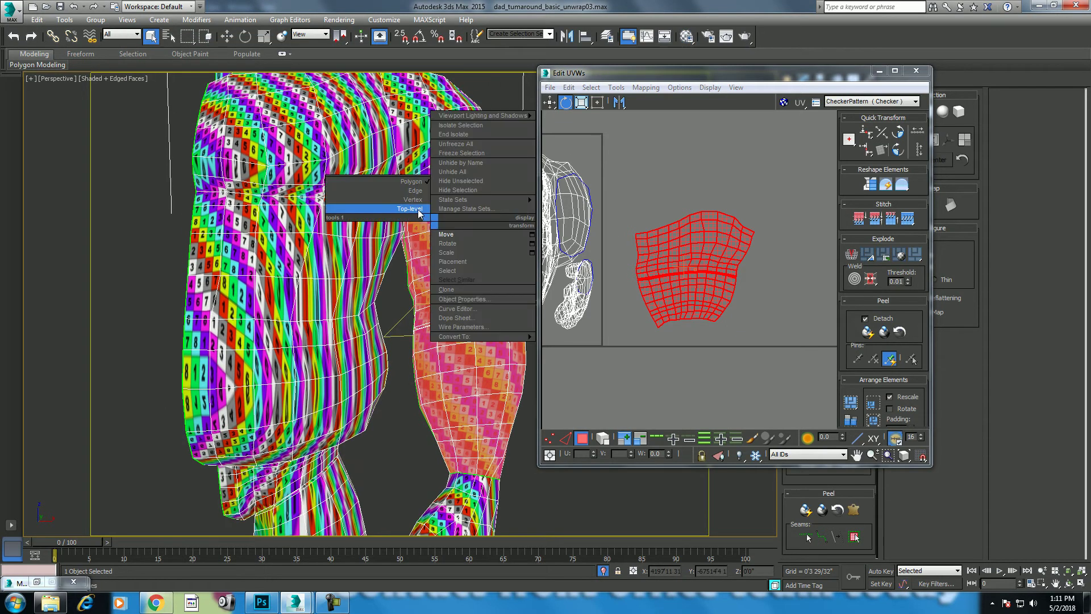
left_click(419, 213)
scroll(418, 425, "down", 3)
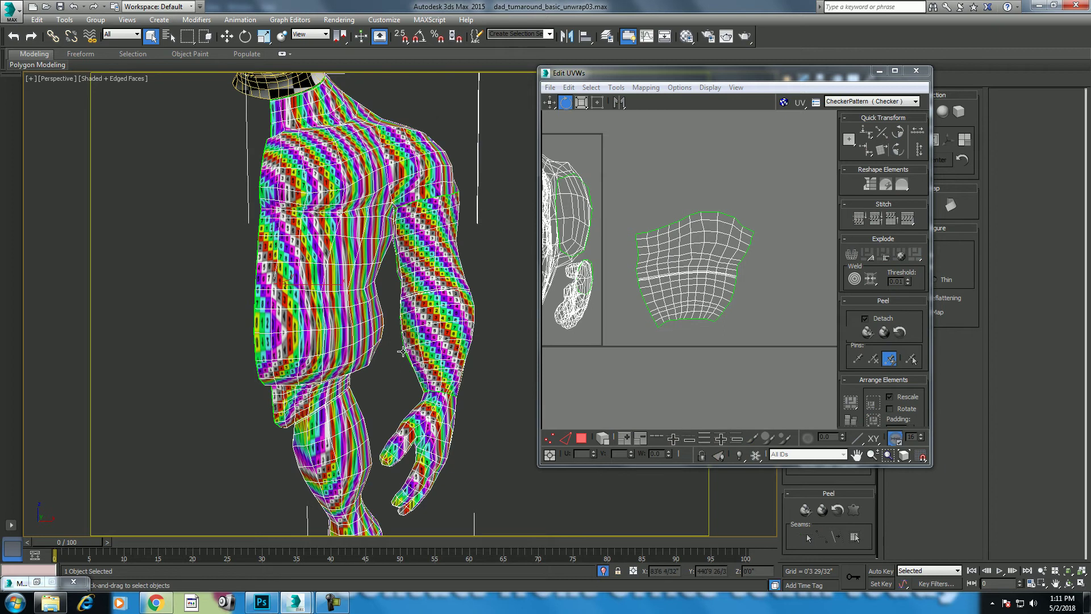
key("m")
left_click(228, 162)
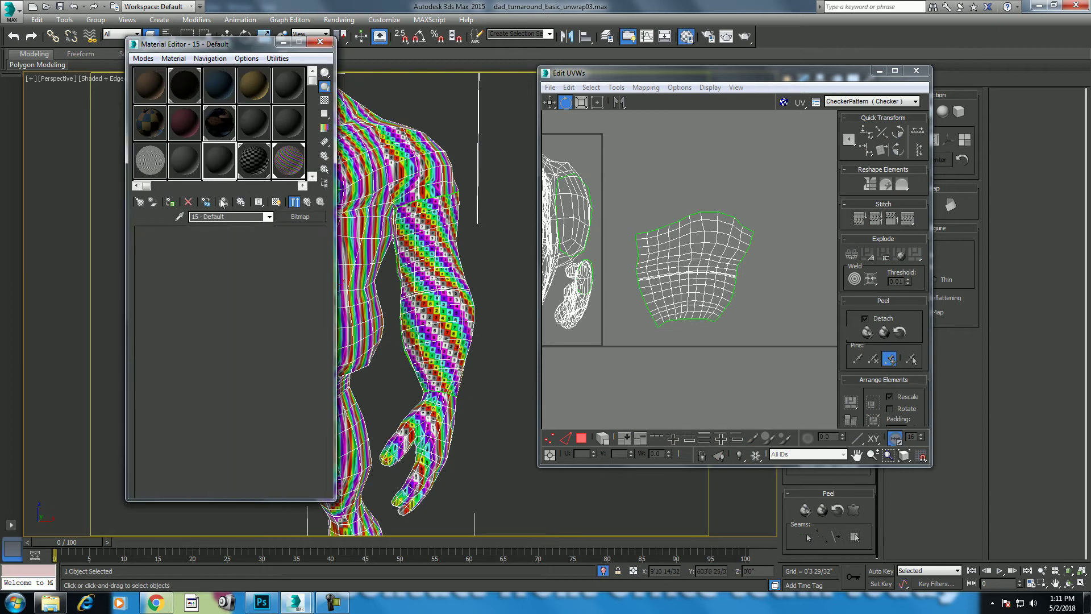
left_click(170, 202)
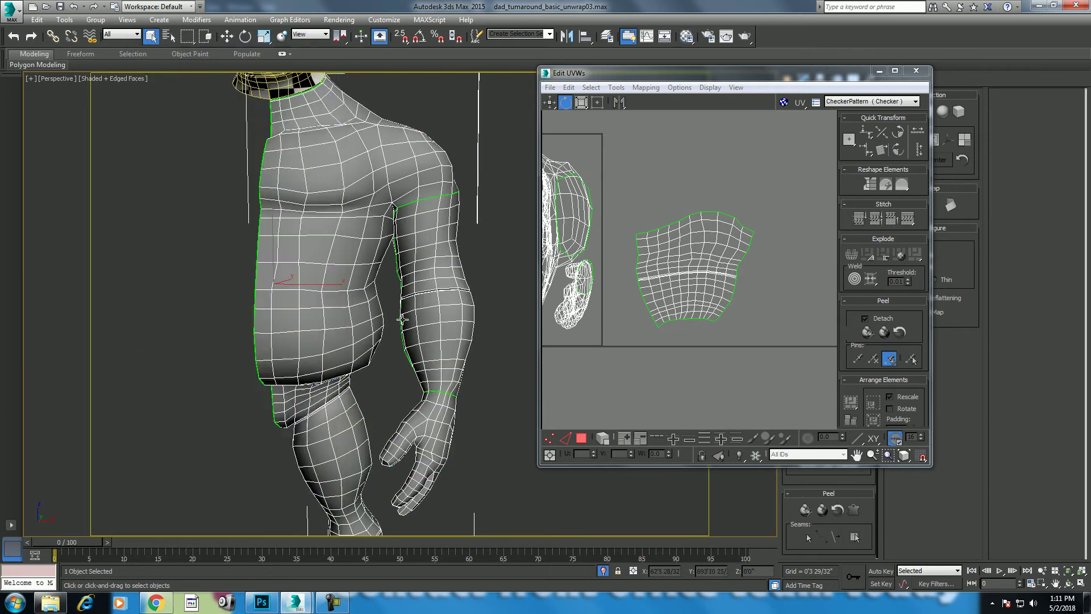
left_click(320, 41)
Switch to the front view, frame the leg and hand, and minimize the UV editor.
scroll(392, 291, "up", 2)
scroll(391, 291, "up", 3)
key("f")
scroll(370, 372, "up", 5)
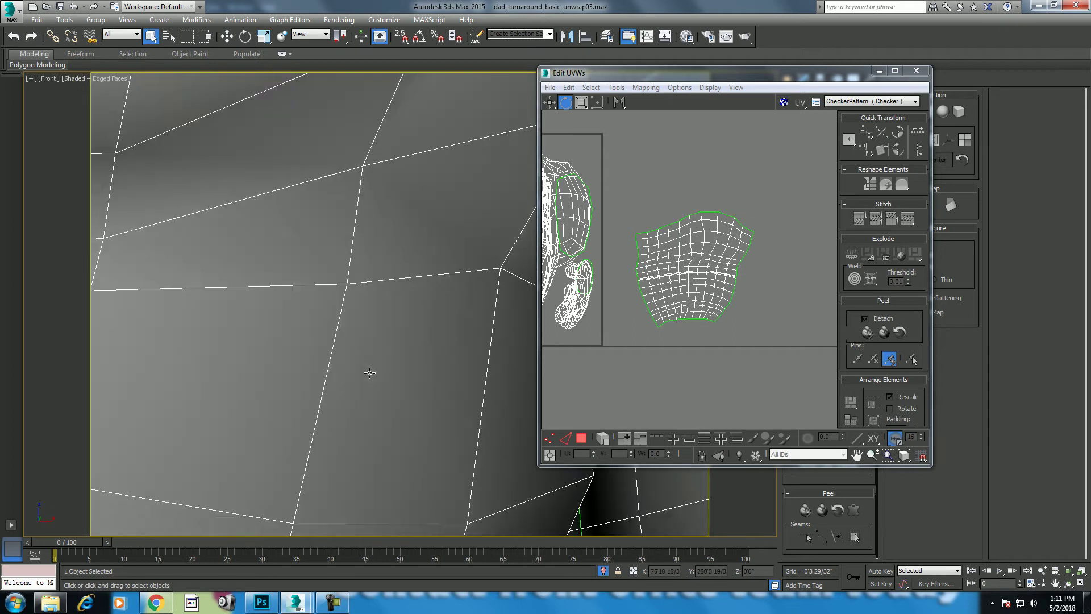
scroll(352, 375, "down", 4)
scroll(343, 409, "up", 2)
middle_click_drag(363, 240, 381, 87)
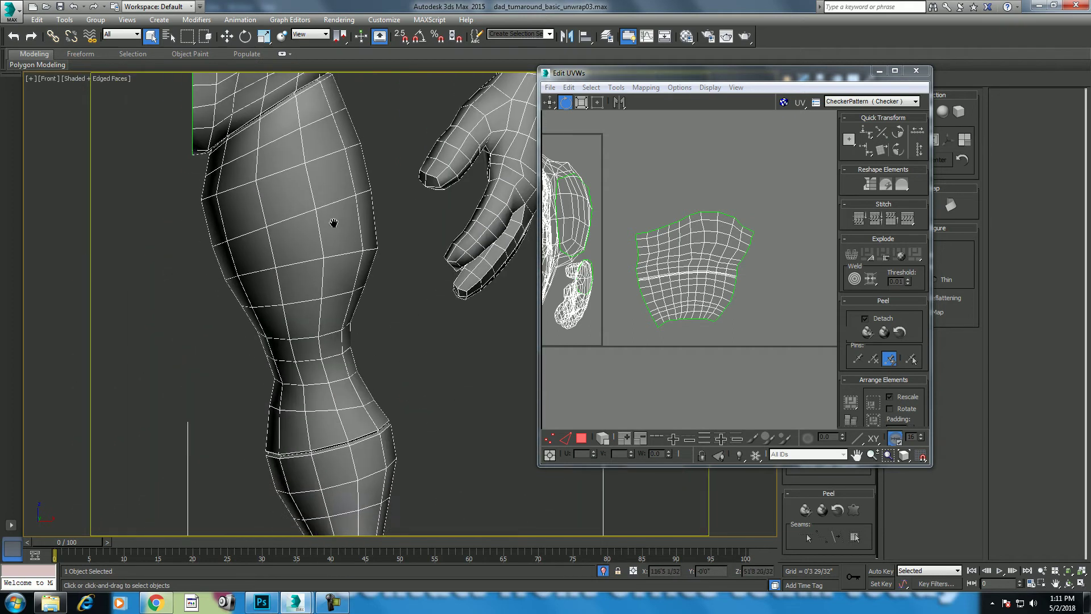
left_click(876, 78)
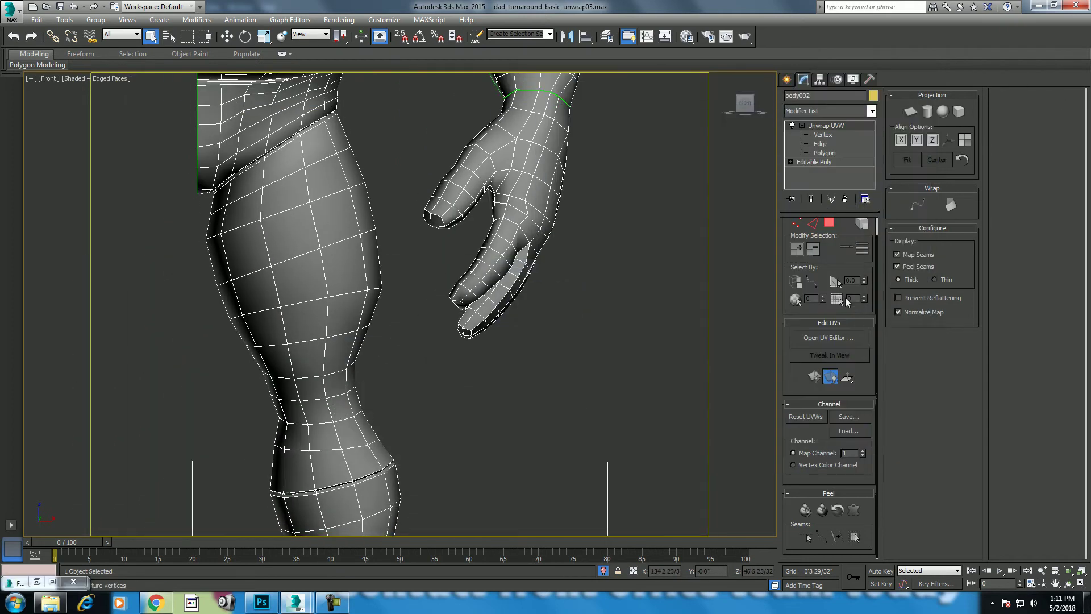
At Edge level, zoom onto the hip seam and lower leg, then bring up Chrome.
left_click(812, 224)
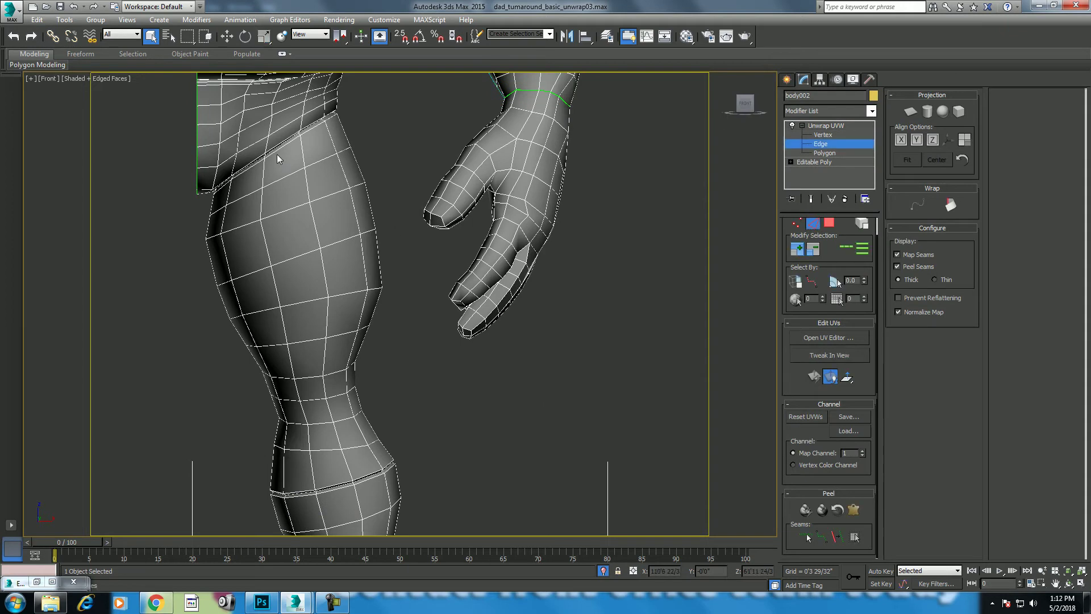
middle_click_drag(350, 295, 425, 431)
key("p")
key("z")
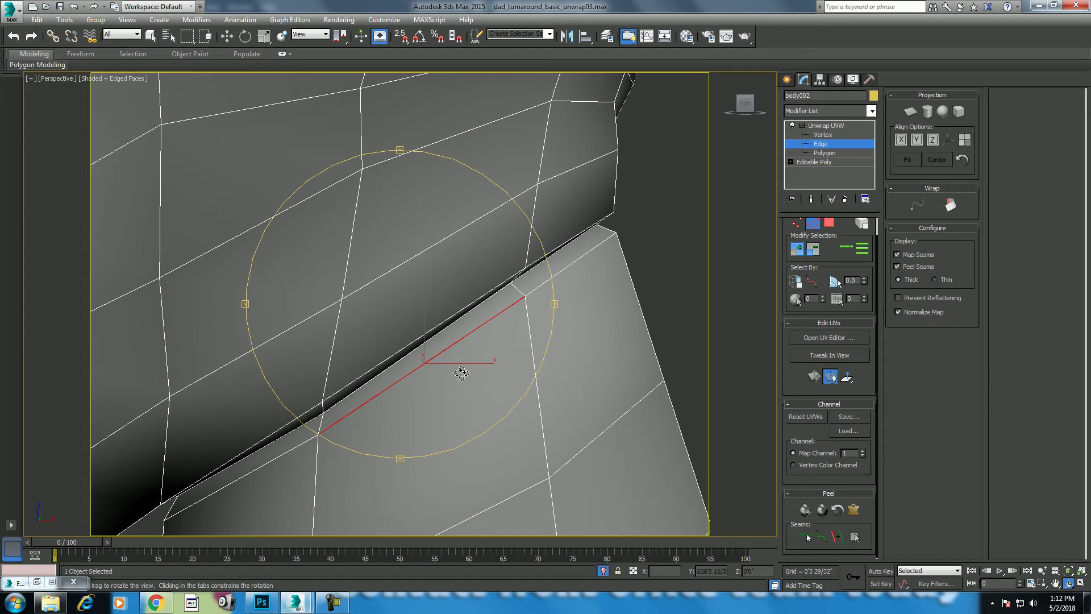
middle_click_drag(462, 371, 402, 341, "alt")
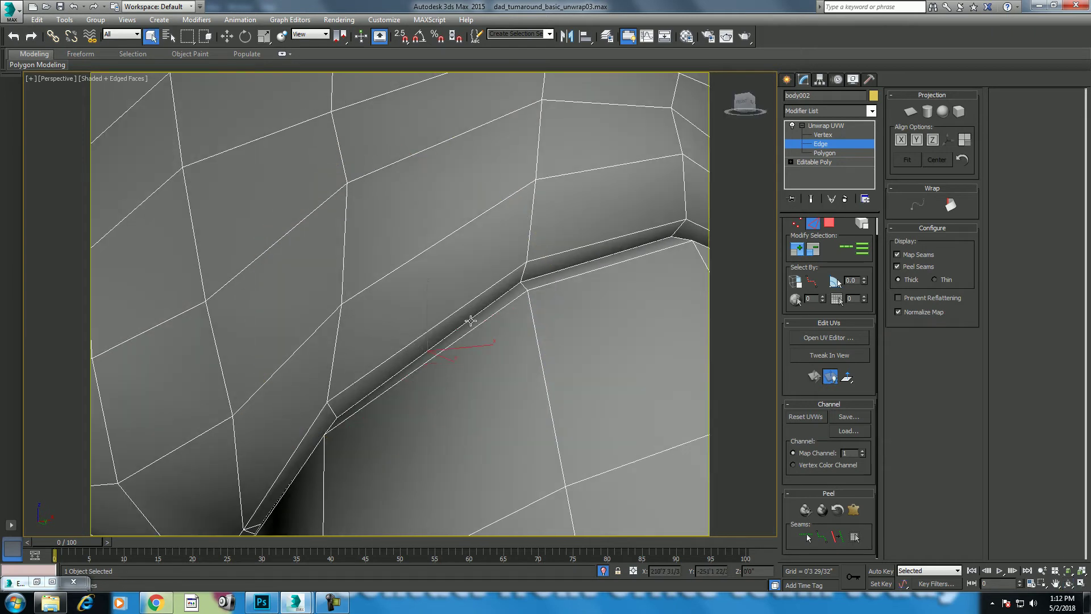
scroll(471, 320, "down", 5)
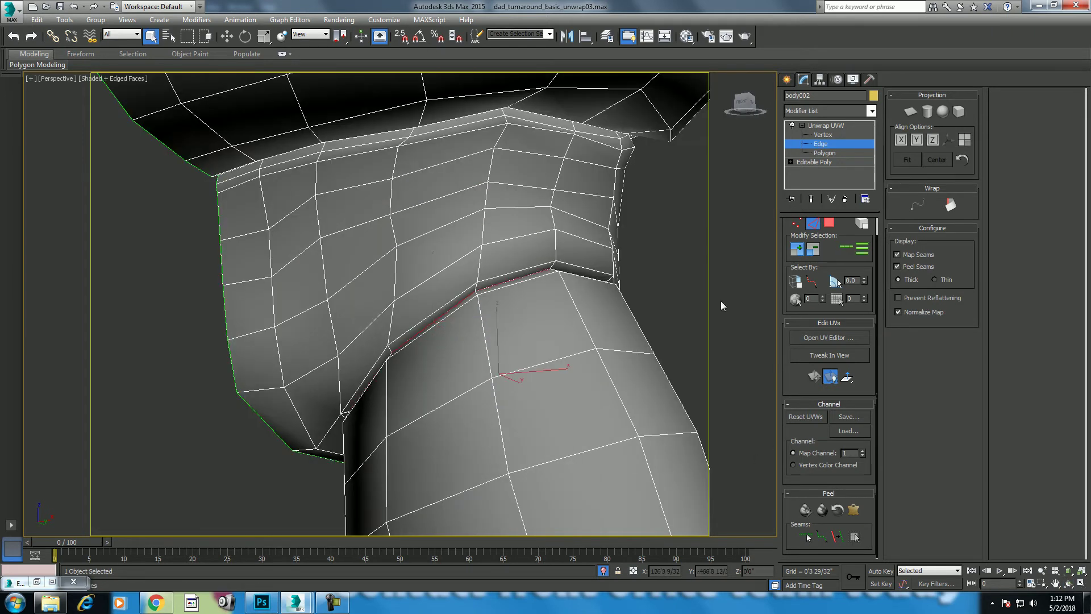
scroll(569, 341, "down", 4)
mouse_move(512, 535)
middle_mouse_down()
mouse_move(509, 390)
mouse_move(544, 458)
mouse_move(531, 428)
middle_mouse_up()
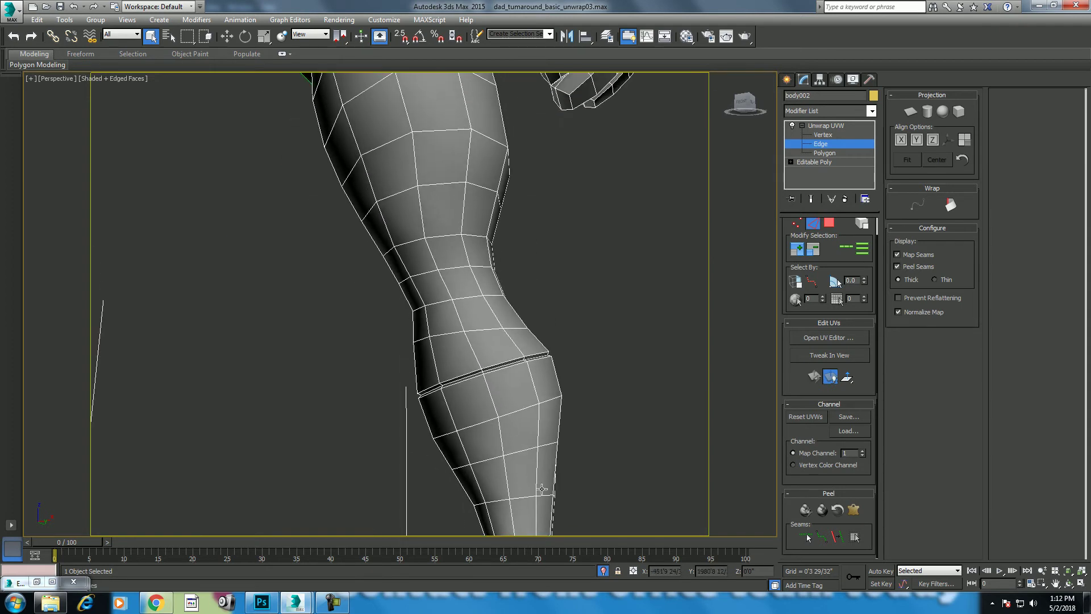
scroll(533, 411, "up", 5)
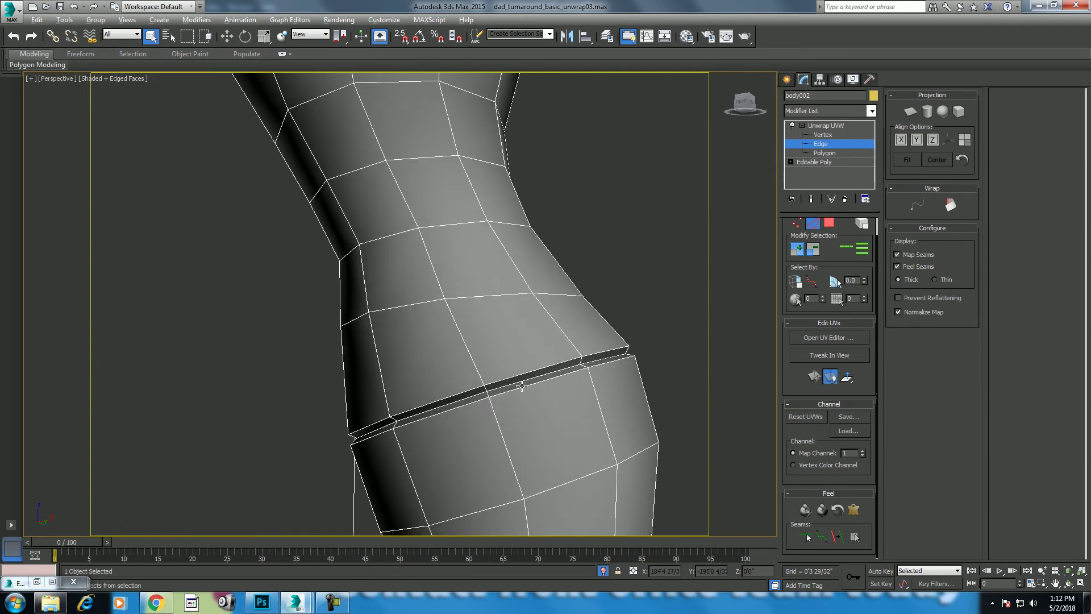
left_click(153, 601)
Scrub through the Texturing Techniques tutorial, returning to it from the COW UV Mapping video.
left_click(292, 36)
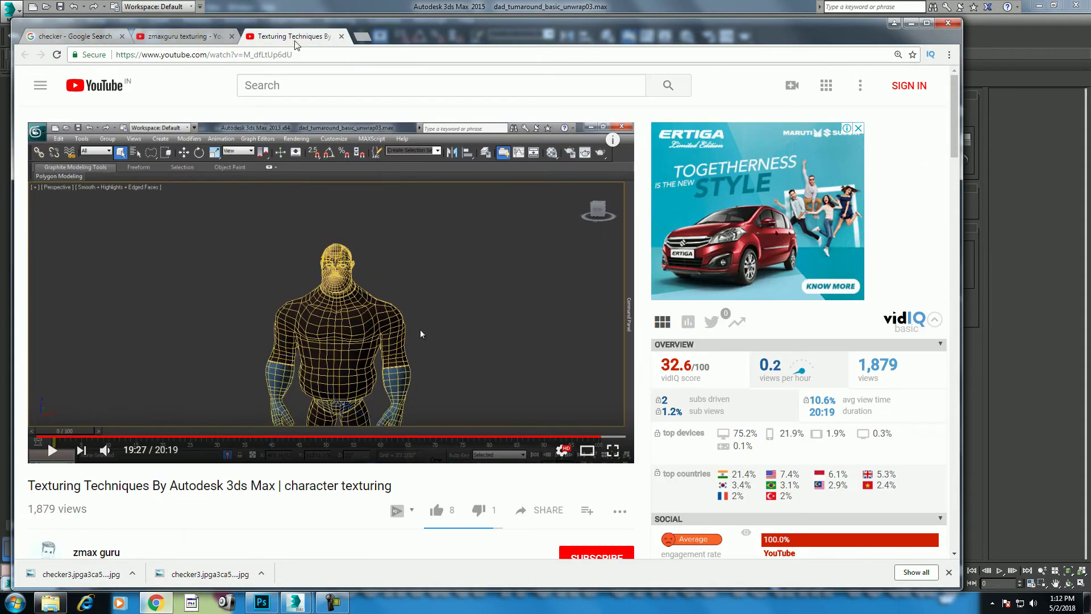
left_click(47, 437)
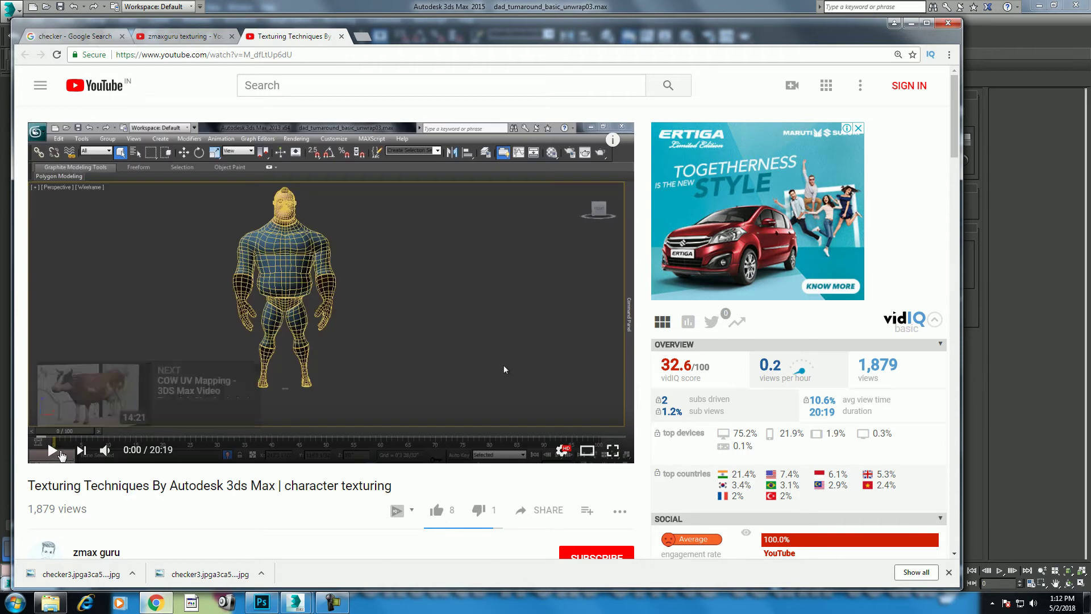
left_click(61, 455)
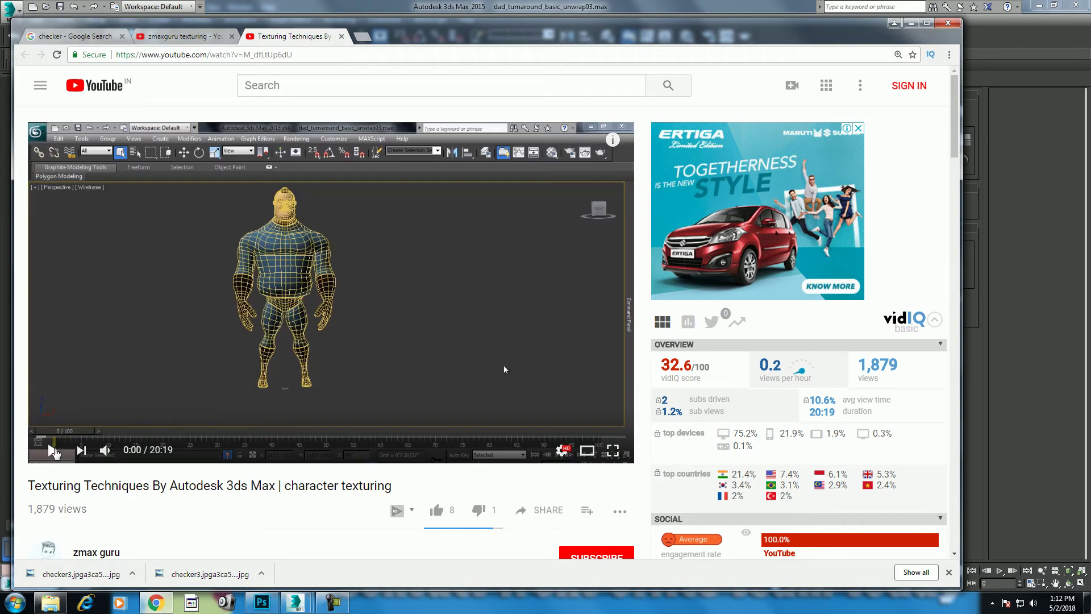
left_click(572, 437)
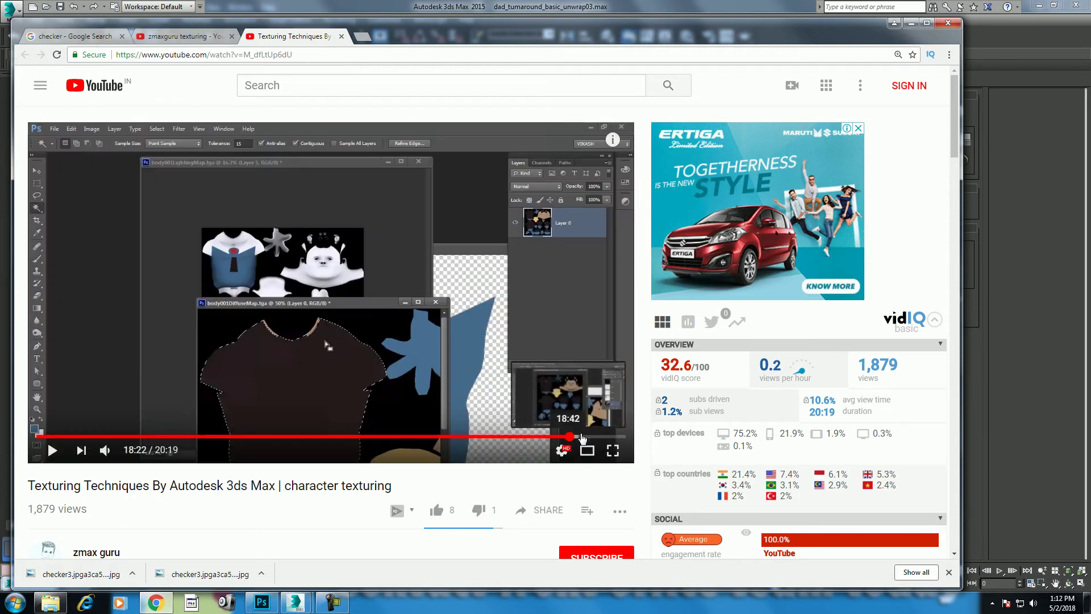
left_click(609, 437)
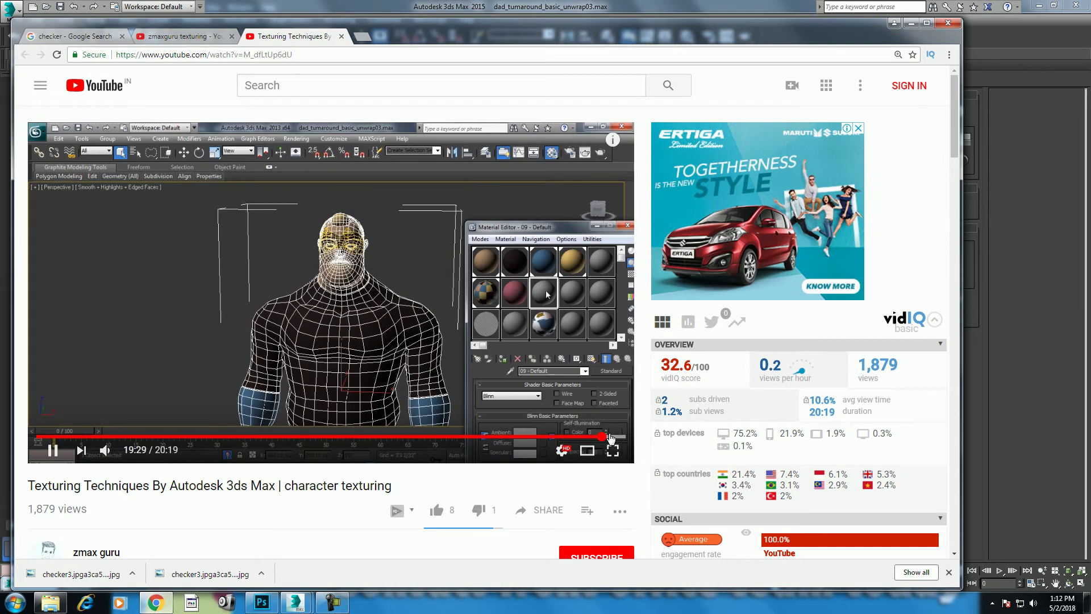
left_click(611, 438)
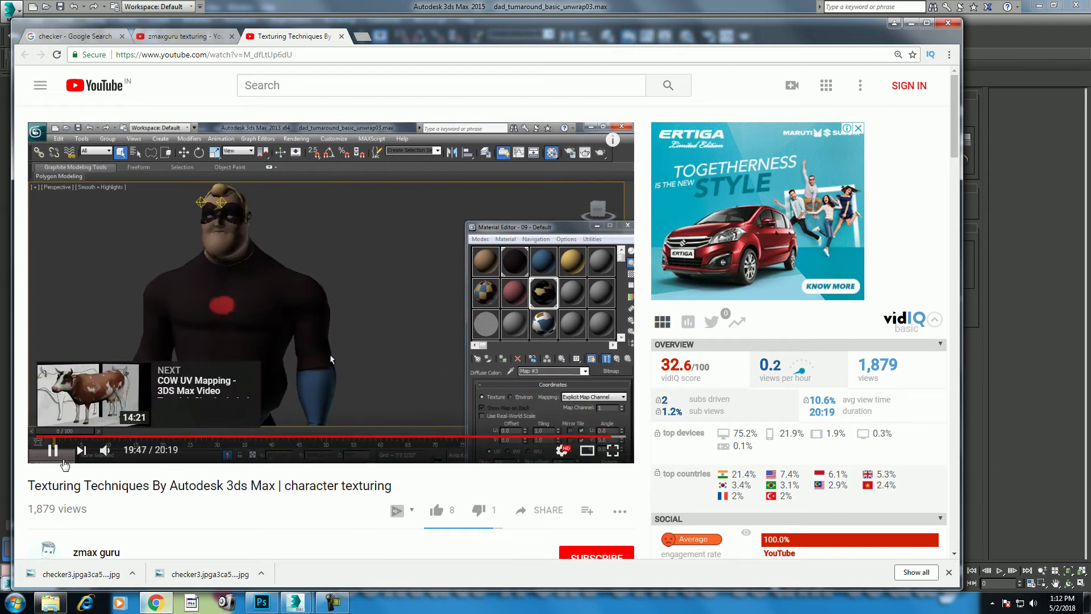
left_click(45, 437)
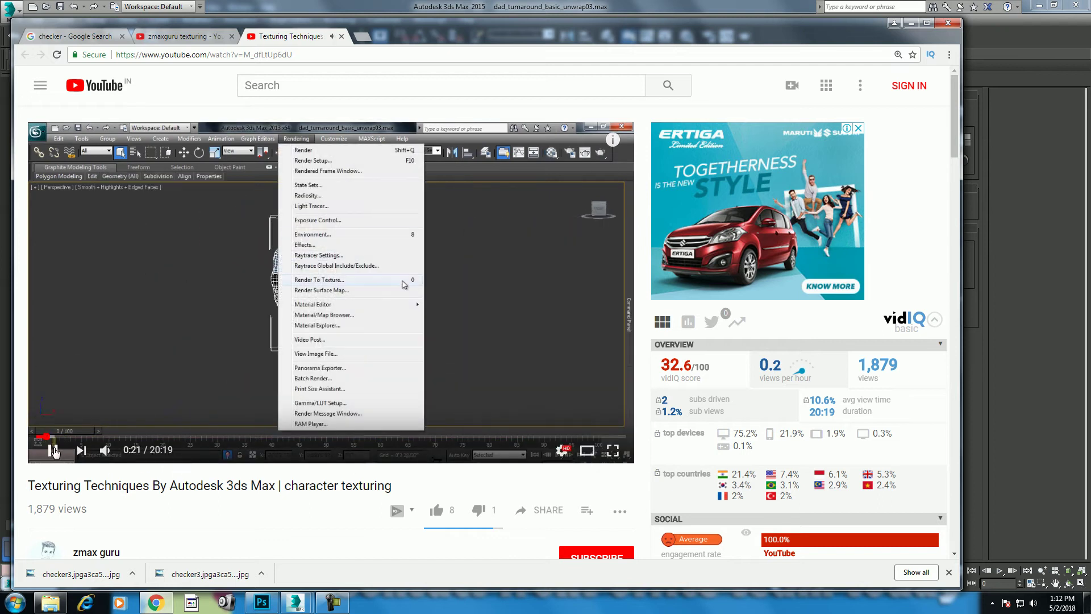
left_click(51, 450)
left_click(54, 437)
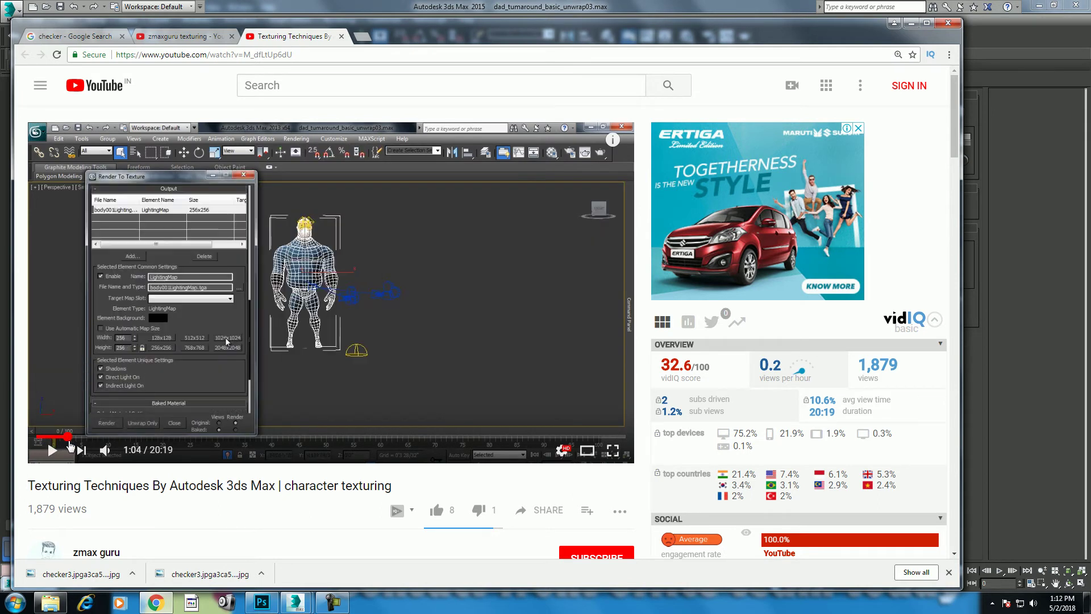
left_click(146, 410)
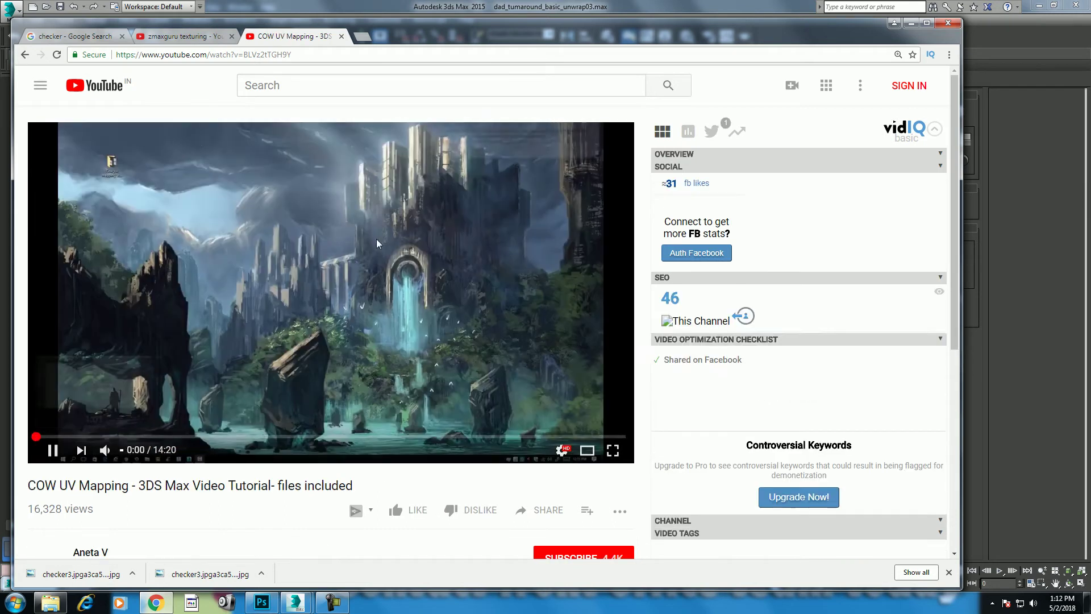
left_click(24, 54)
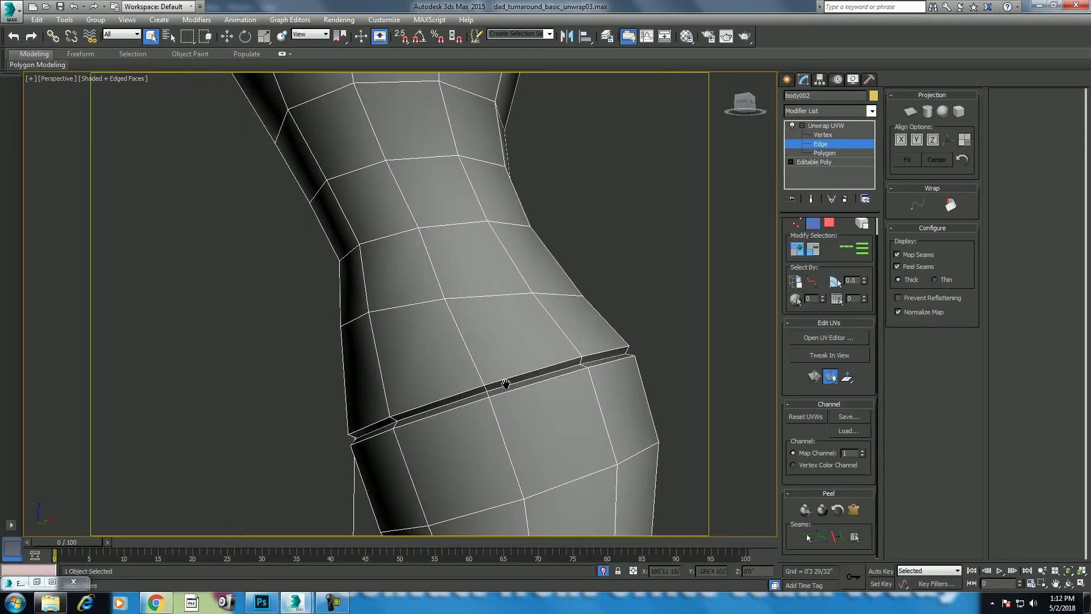
Select an edge on the leg and extend it into a full edge loop.
middle_click_drag(506, 384, 500, 376)
left_click(507, 373)
left_click(844, 251)
scroll(452, 332, "down", 5)
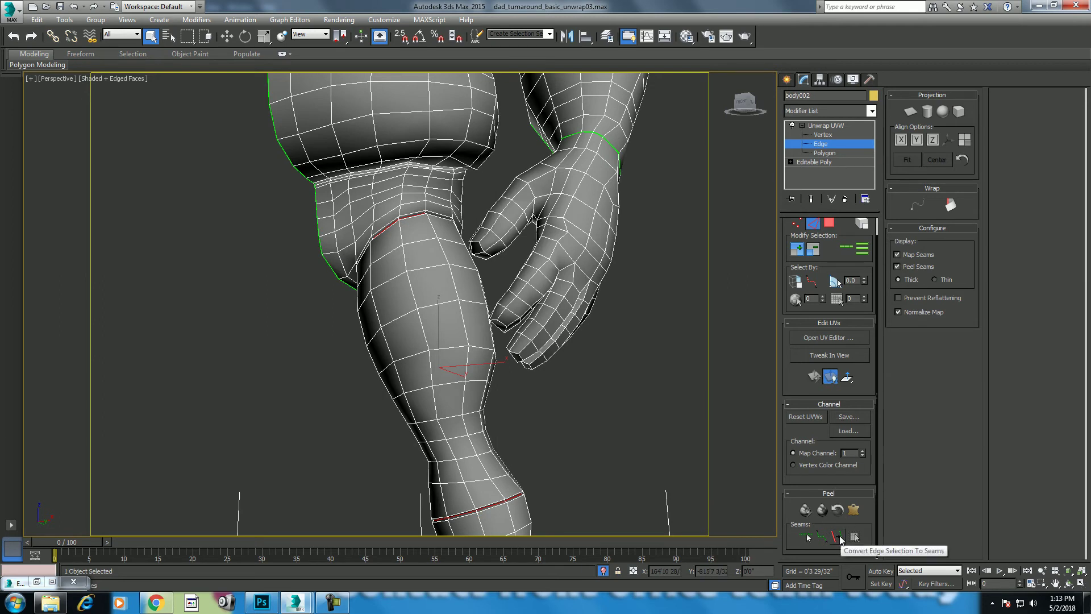
Convert the hip and knee edge loops into seams, then orbit to the leg's side.
left_click(842, 540)
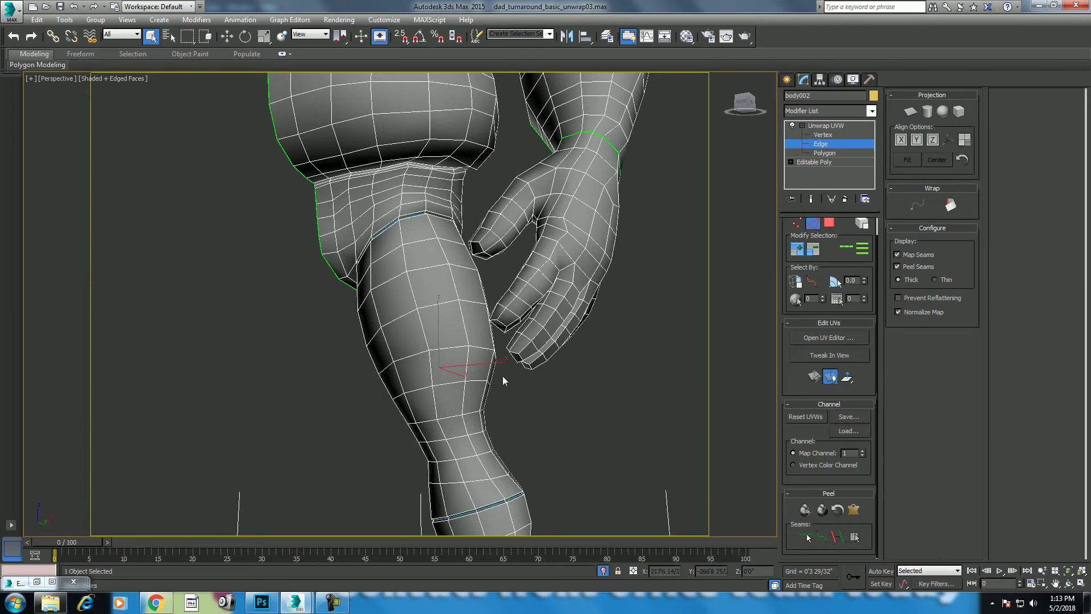
left_click(1069, 584)
left_click_drag(540, 256, 437, 348)
key("q")
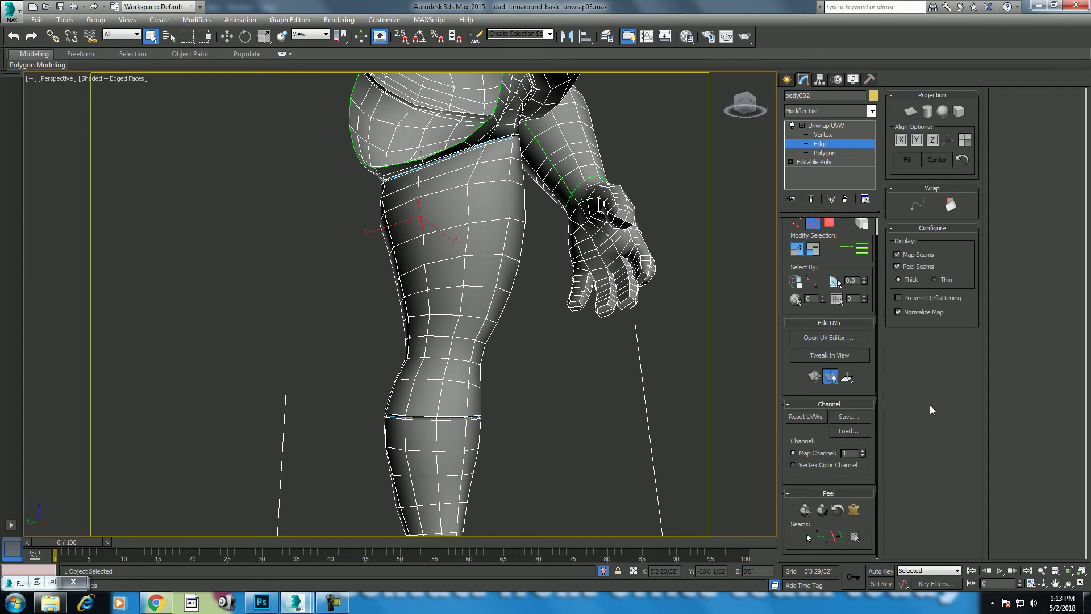
Select an edge path running down the leg, box-adding side edges in Front view.
left_click(846, 250)
middle_click_drag(463, 270, 467, 307)
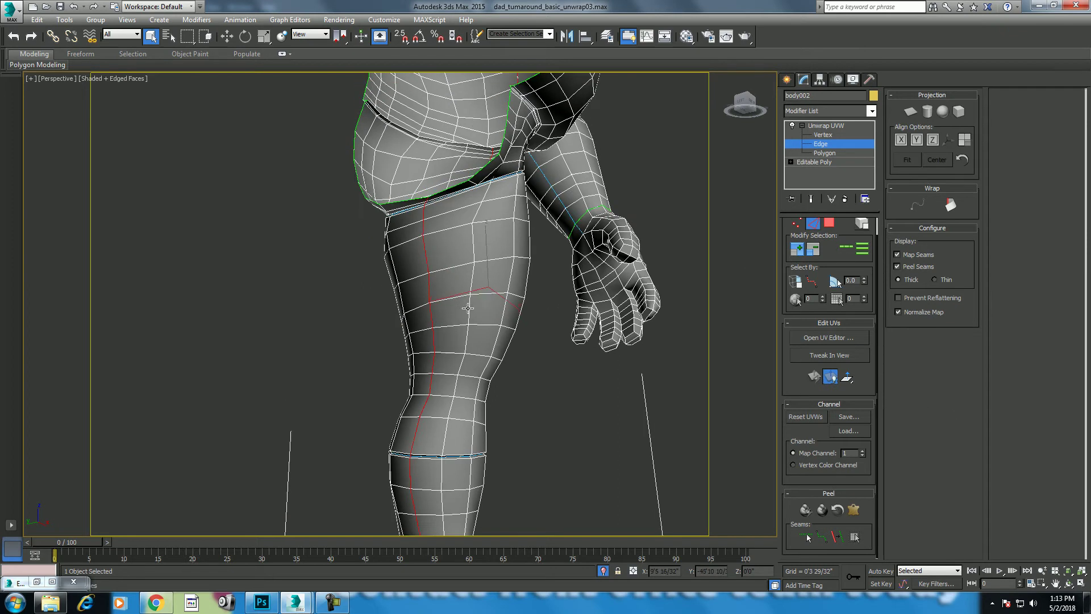
scroll(473, 293, "down", 3)
scroll(473, 293, "down", 3)
key("f")
mouse_move(601, 147)
left_mouse_down()
mouse_move(486, 247)
mouse_move(534, 279)
left_mouse_up()
middle_click_drag(534, 279, 572, 139)
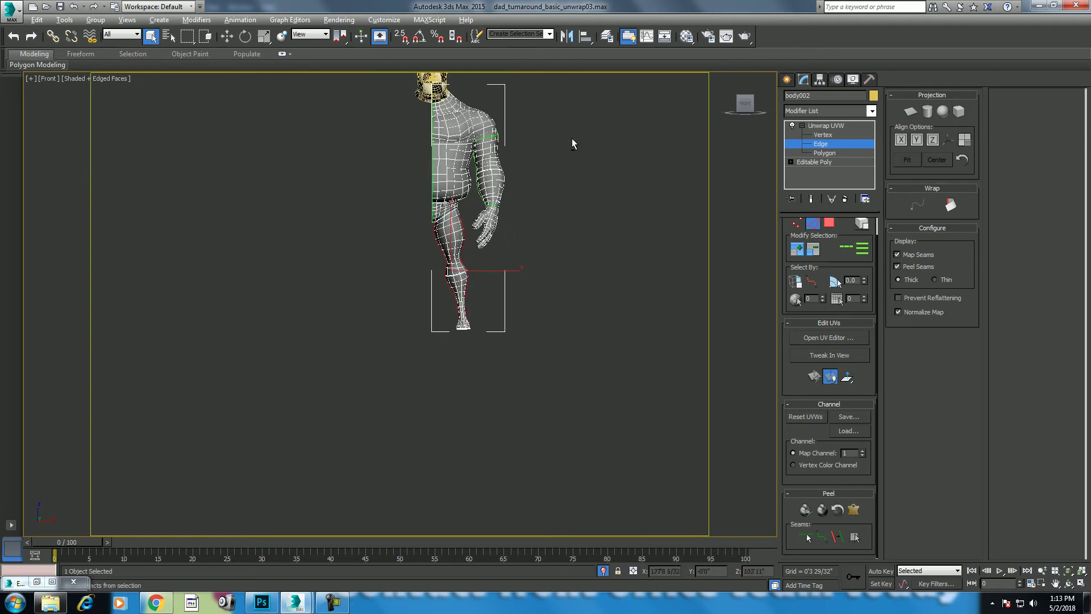
Deselect the stray edges picked up along the lower leg.
left_click_drag(473, 371, 466, 380)
scroll(465, 380, "up", 4)
mouse_move(562, 83)
middle_mouse_down()
mouse_move(591, 231)
mouse_move(524, 224)
middle_mouse_up()
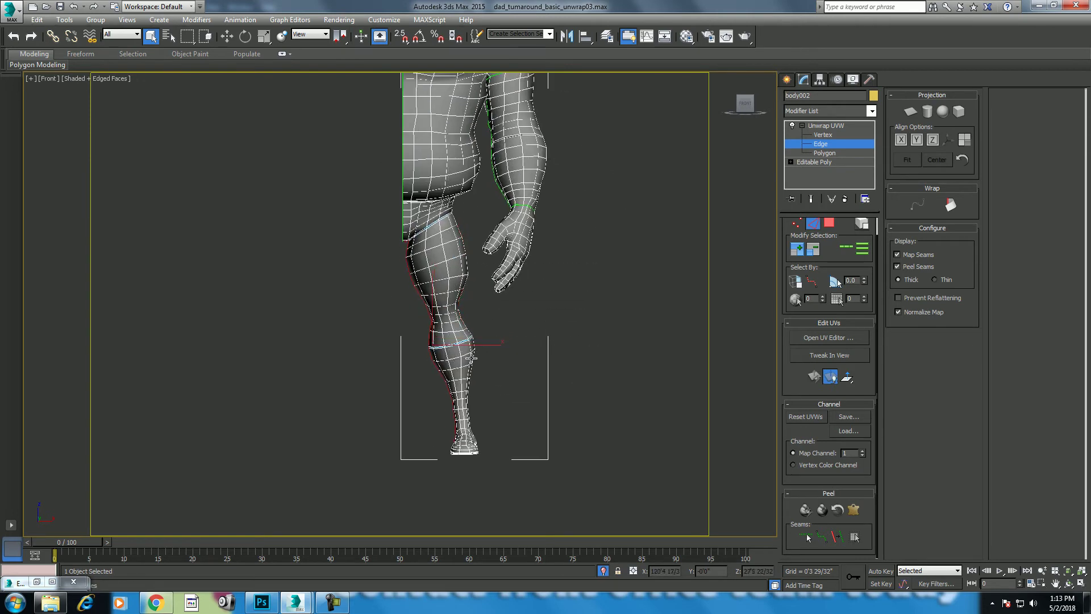
scroll(582, 223, "up", 3)
scroll(622, 351, "up", 4)
middle_click_drag(622, 350, 592, 378)
scroll(563, 273, "down", 2)
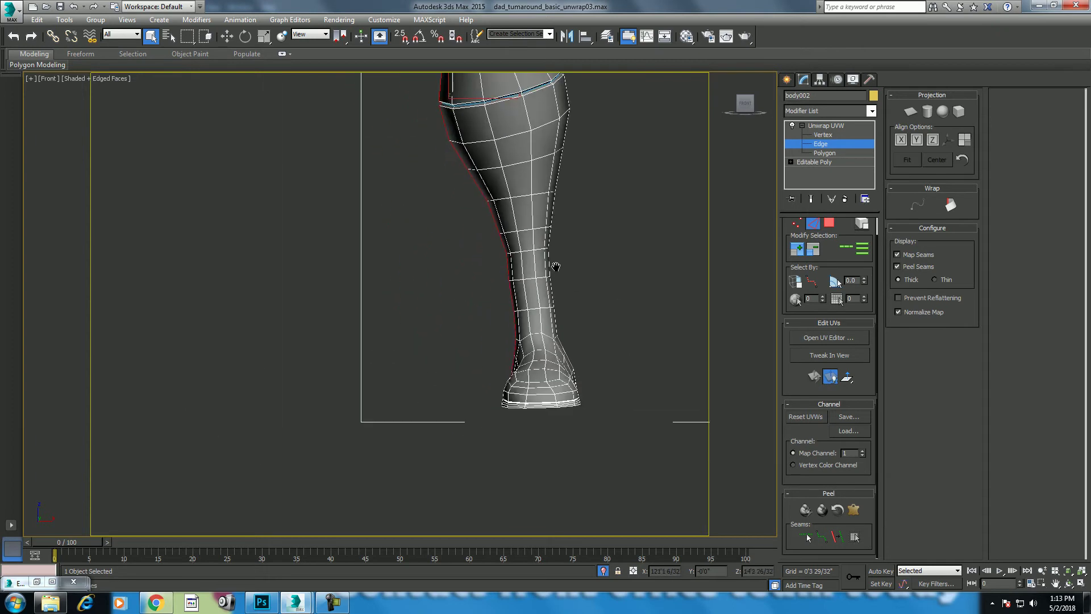
left_click_drag(608, 464, 401, 137, "alt")
Add the outer calf edges to the leg path and convert it to a seam.
mouse_move(400, 137)
middle_mouse_down()
mouse_move(474, 205)
mouse_move(540, 98)
middle_mouse_up()
scroll(540, 98, "up", 2)
scroll(594, 321, "up", 3)
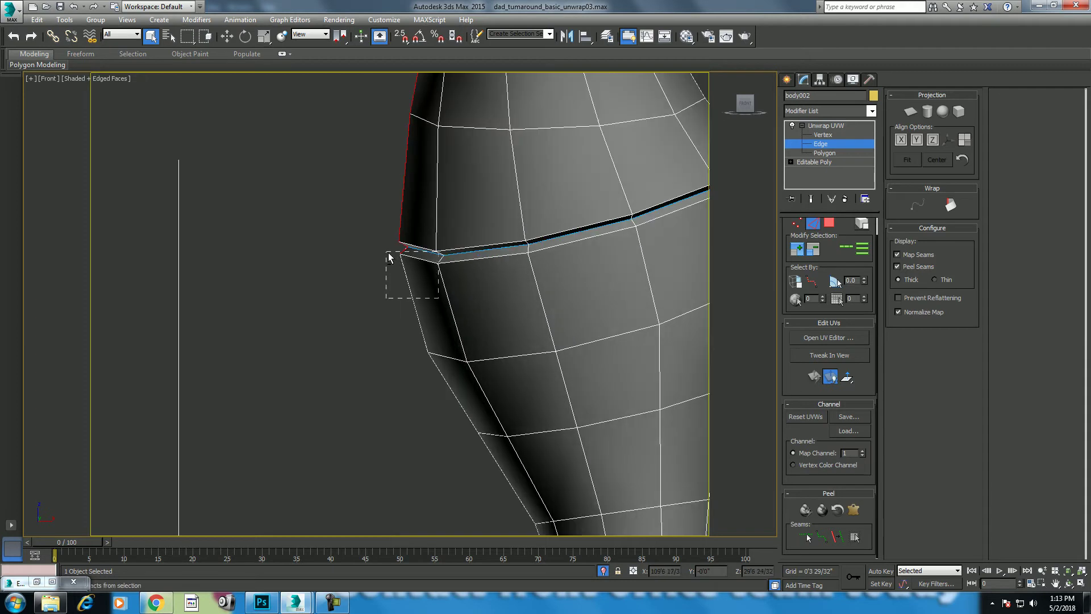
left_click_drag(439, 299, 389, 257)
scroll(541, 219, "down", 3)
middle_click_drag(541, 219, 512, 296)
scroll(482, 237, "up", 2)
scroll(478, 244, "up", 2)
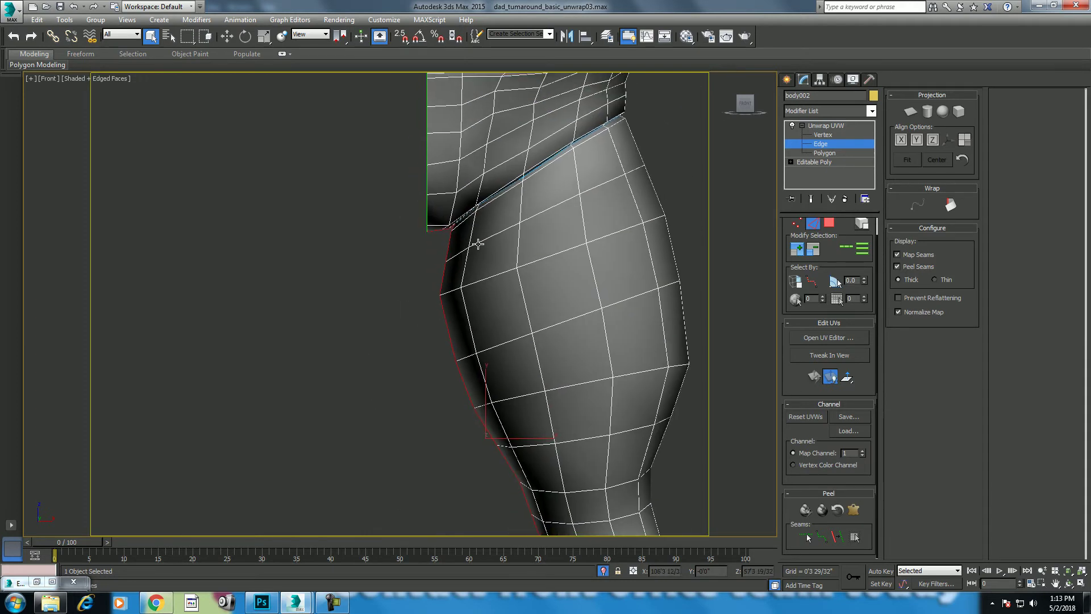
scroll(477, 243, "up", 2)
middle_click_drag(478, 243, 495, 285)
key("F3")
left_click_drag(392, 223, 431, 254, "alt")
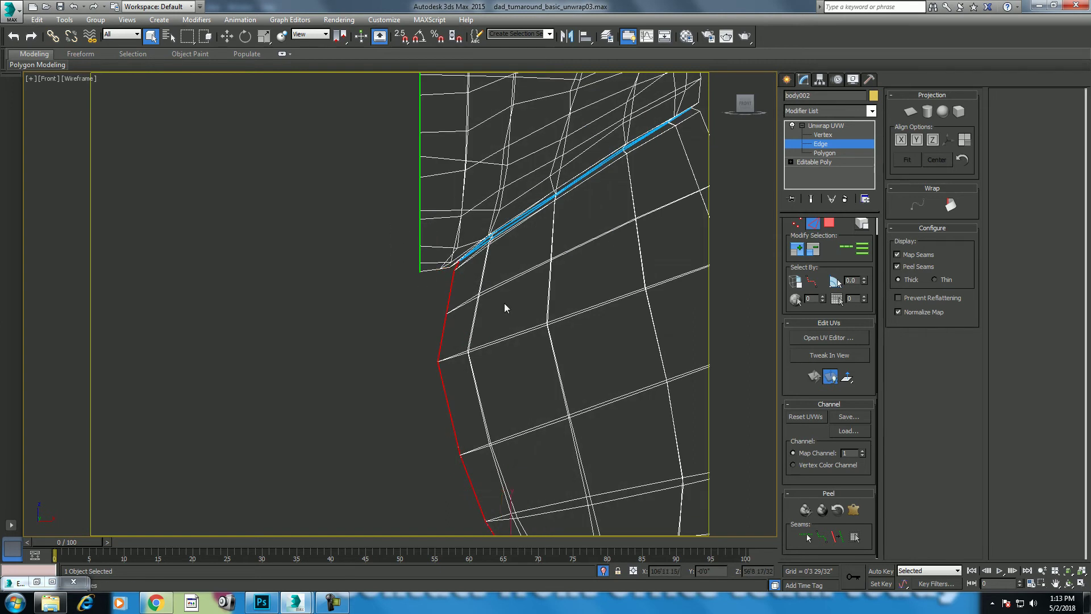
scroll(504, 302, "down", 3)
key("p")
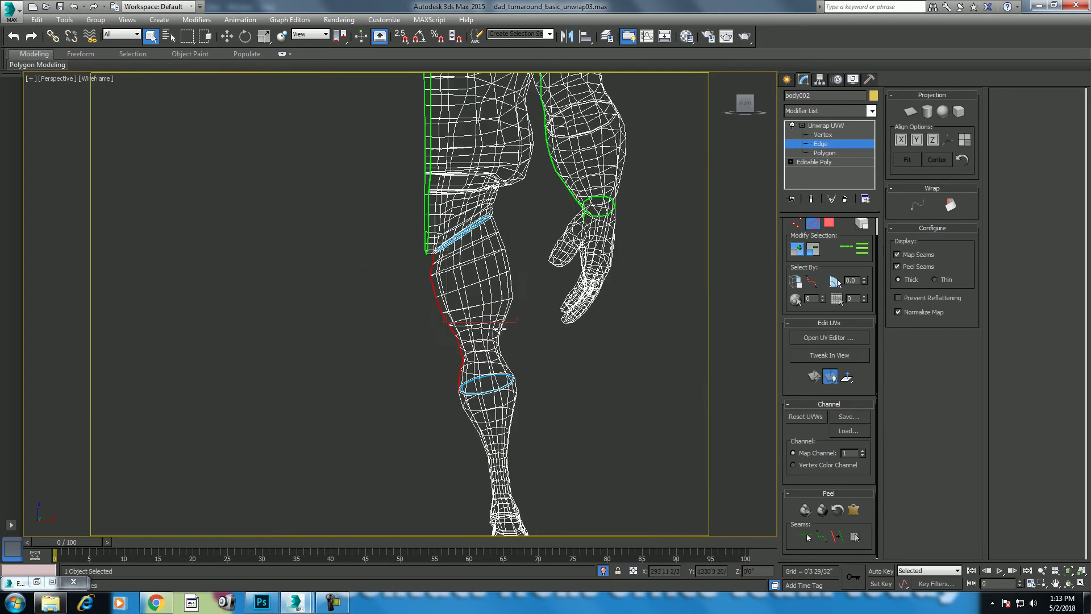
left_click(1069, 583)
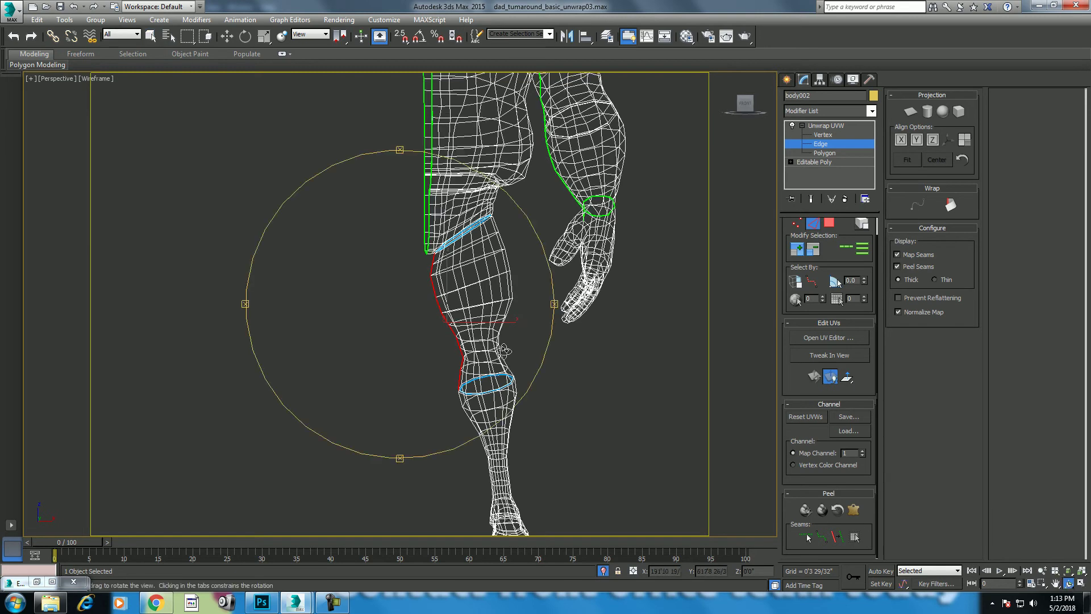
left_click_drag(512, 307, 455, 307)
key("q")
left_click(840, 540)
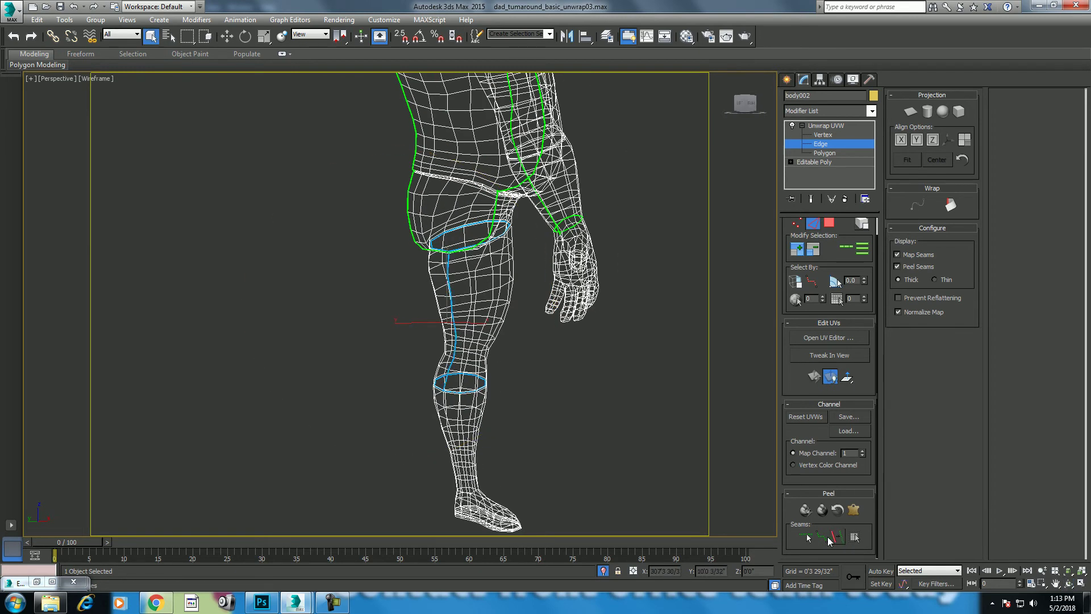
Select a thigh polygon, expand it to the seams and open the UV editor.
left_click(830, 223)
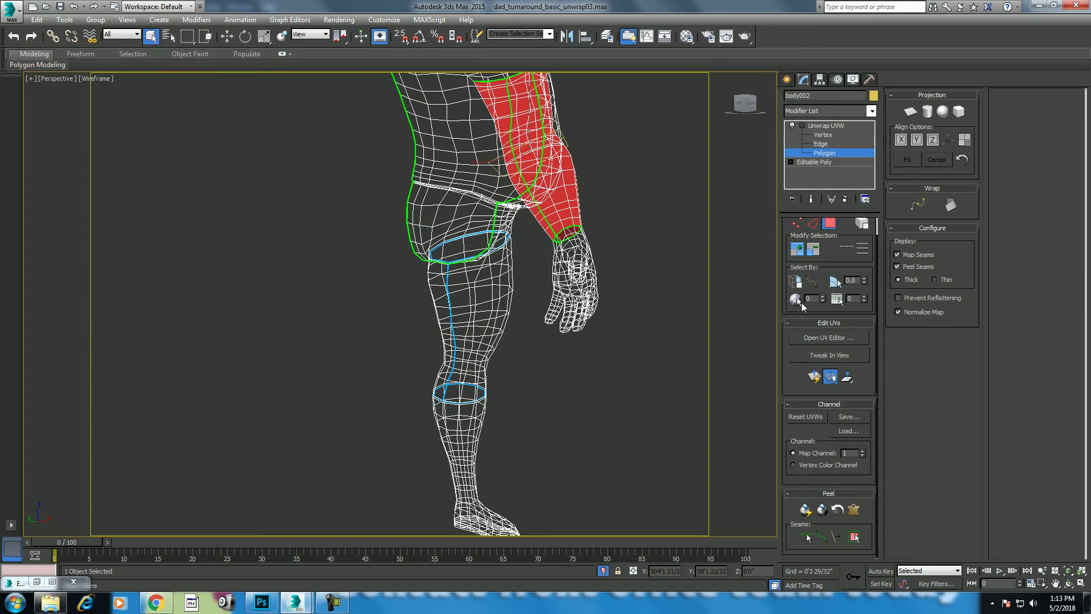
left_click(487, 309)
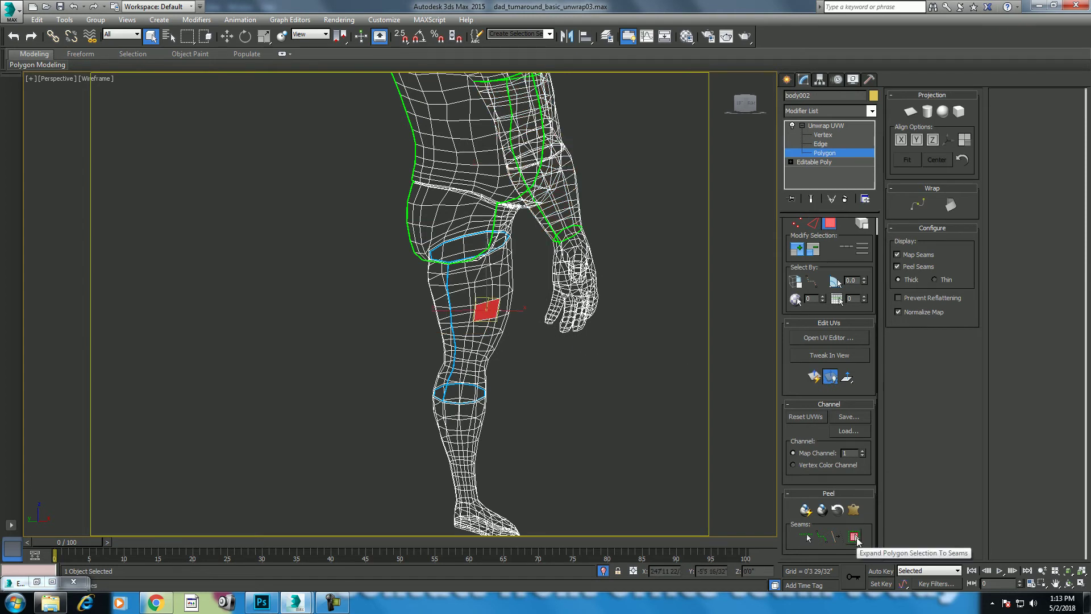
left_click(854, 538)
left_click(844, 338)
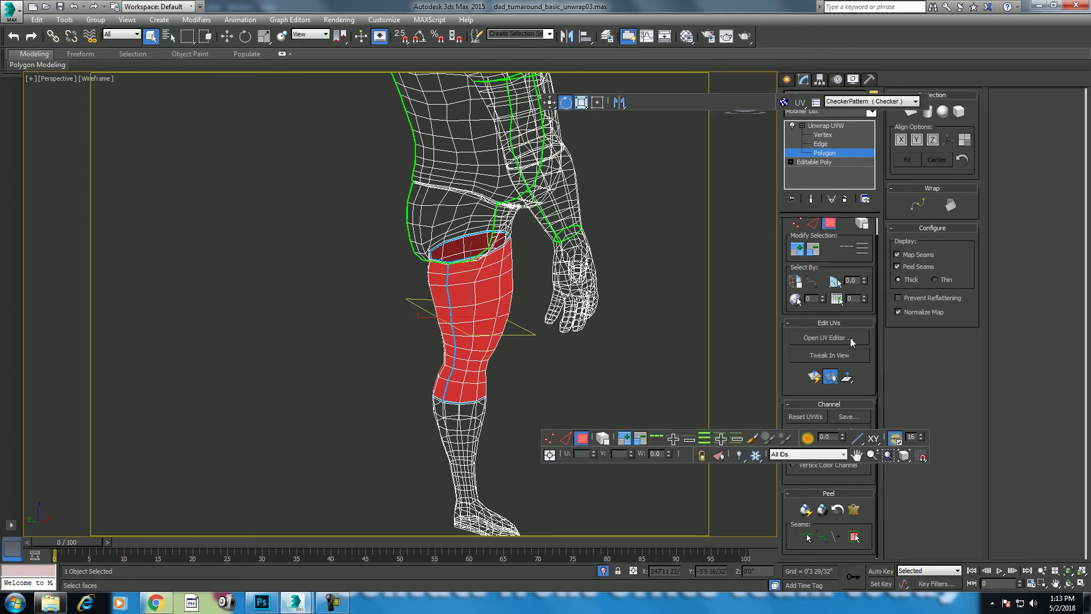
left_click_drag(746, 79, 426, 99)
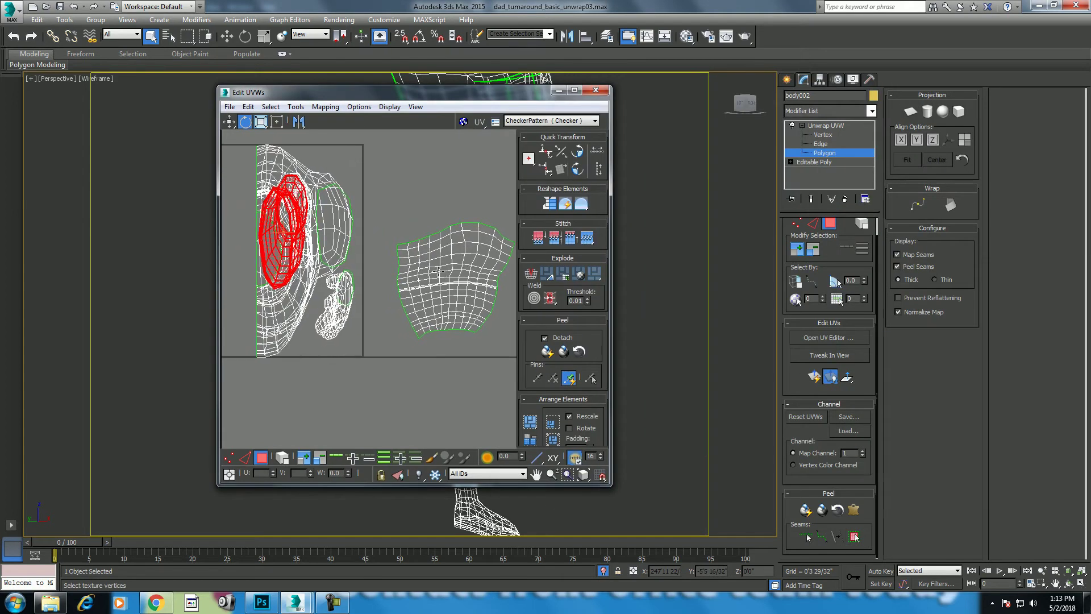
Quick Peel the thigh, rotate the island upright and move it above the arm island.
left_click(806, 509)
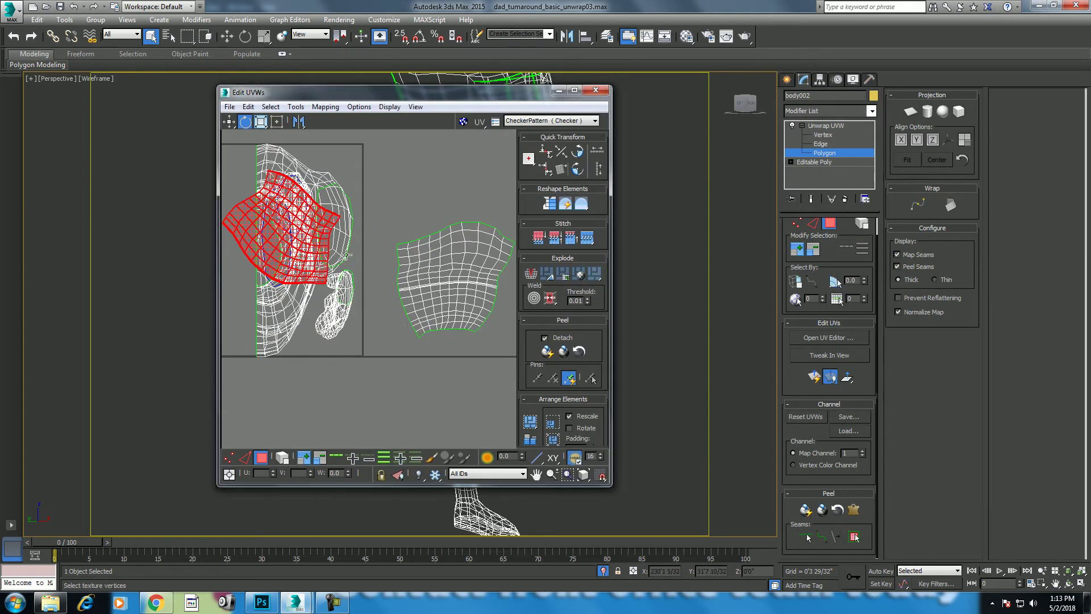
middle_click_drag(395, 187, 383, 233)
mouse_move(383, 198)
left_mouse_down()
mouse_move(383, 233)
mouse_move(337, 303)
left_mouse_up()
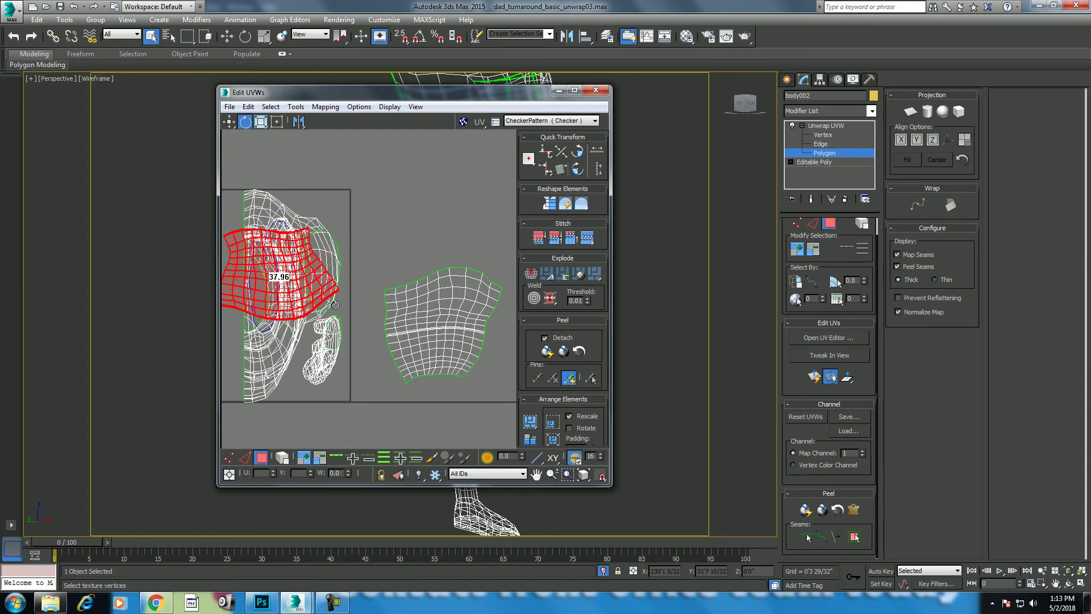
left_click(229, 121)
left_click_drag(271, 276, 434, 219)
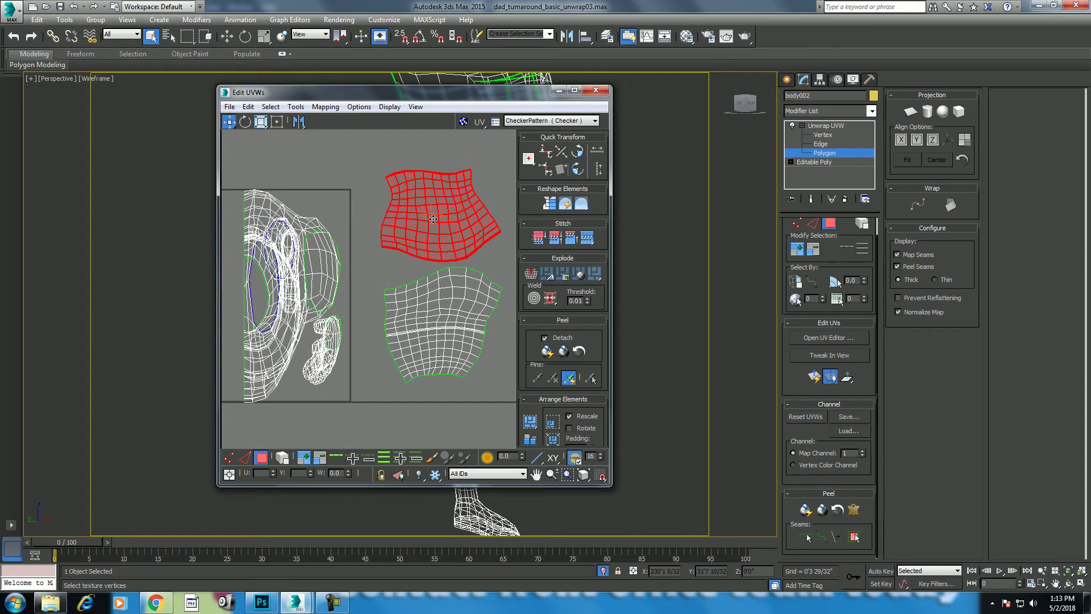
left_click_drag(479, 94, 292, 118)
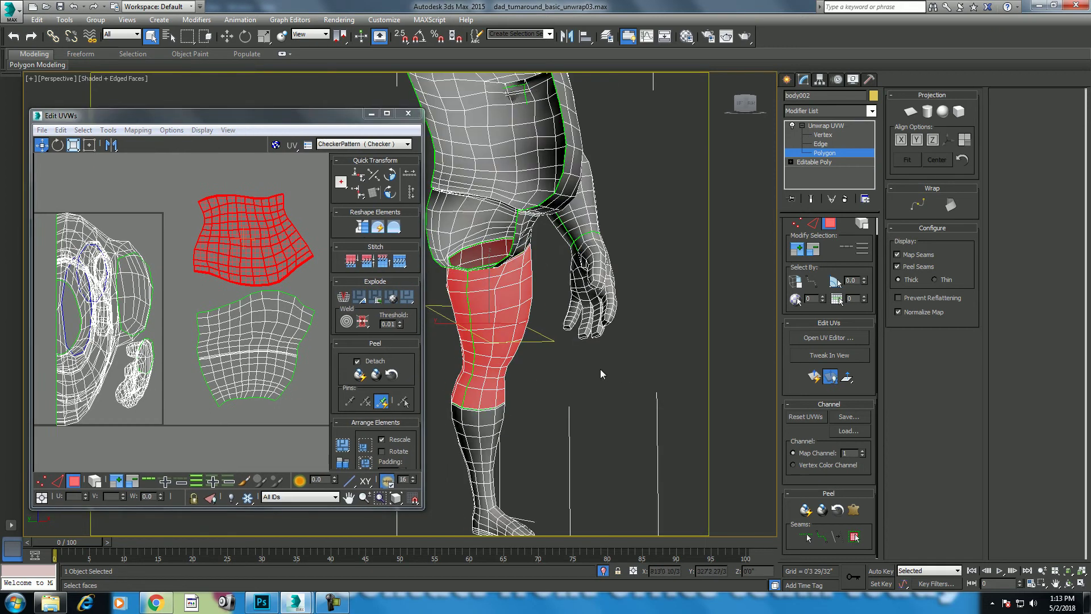
Apply the checker material to the body from the Material Editor to check distortion.
key("F3")
scroll(559, 380, "up", 1)
left_click(1061, 581)
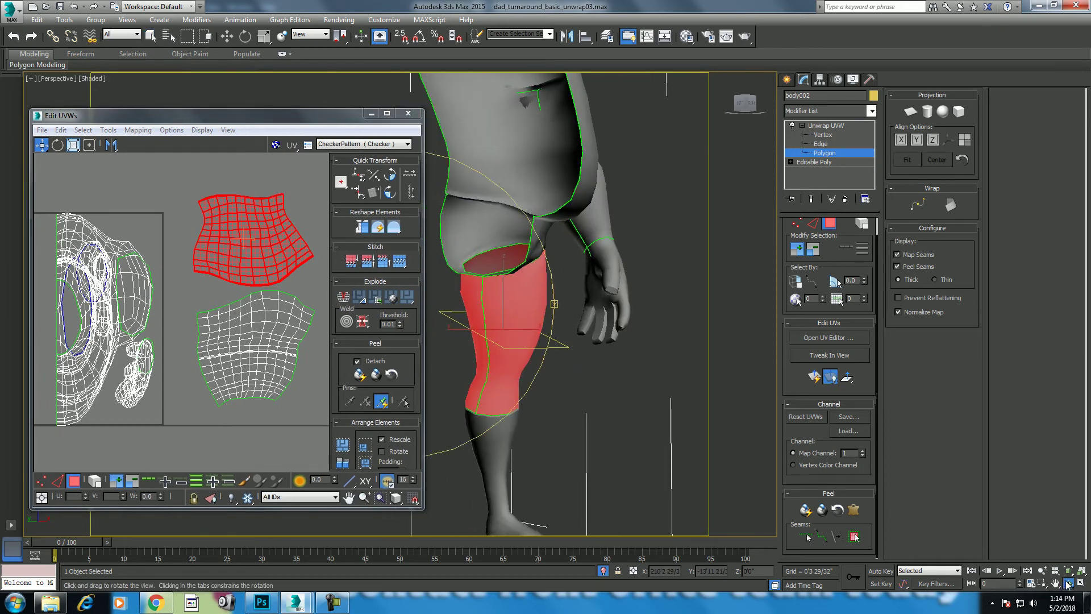
left_click_drag(541, 338, 543, 349)
right_click(543, 349)
key("m")
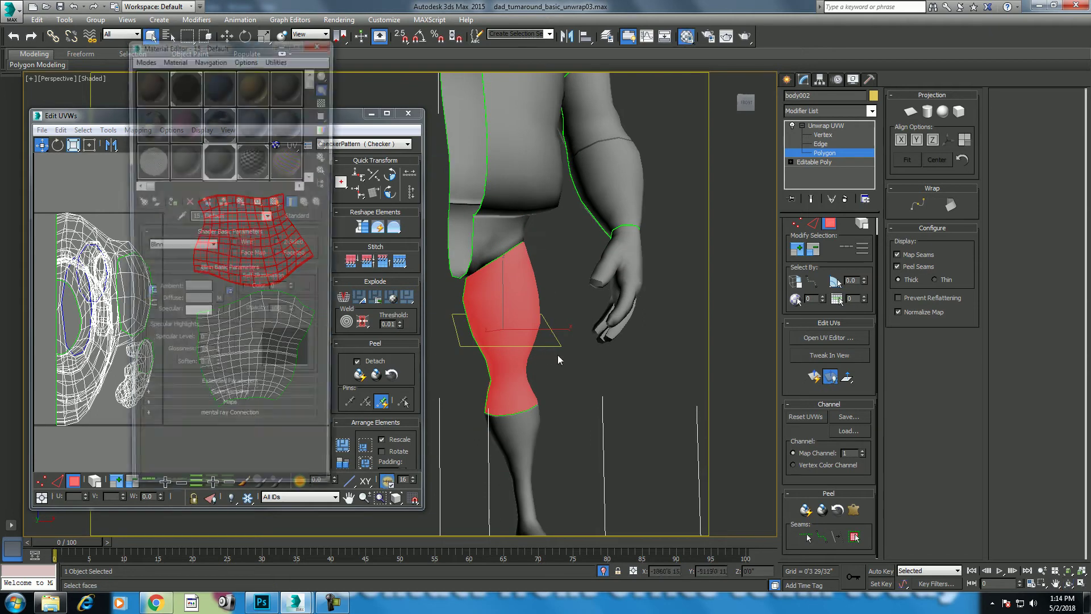
left_click(288, 169)
left_click(170, 201)
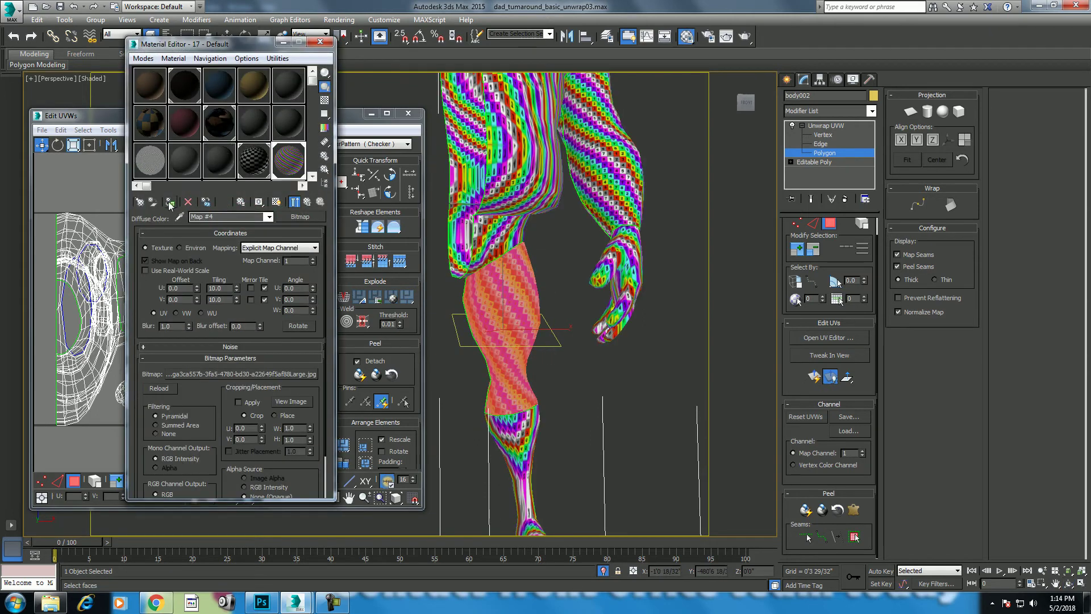
scroll(521, 325, "up", 3)
scroll(568, 328, "up", 3)
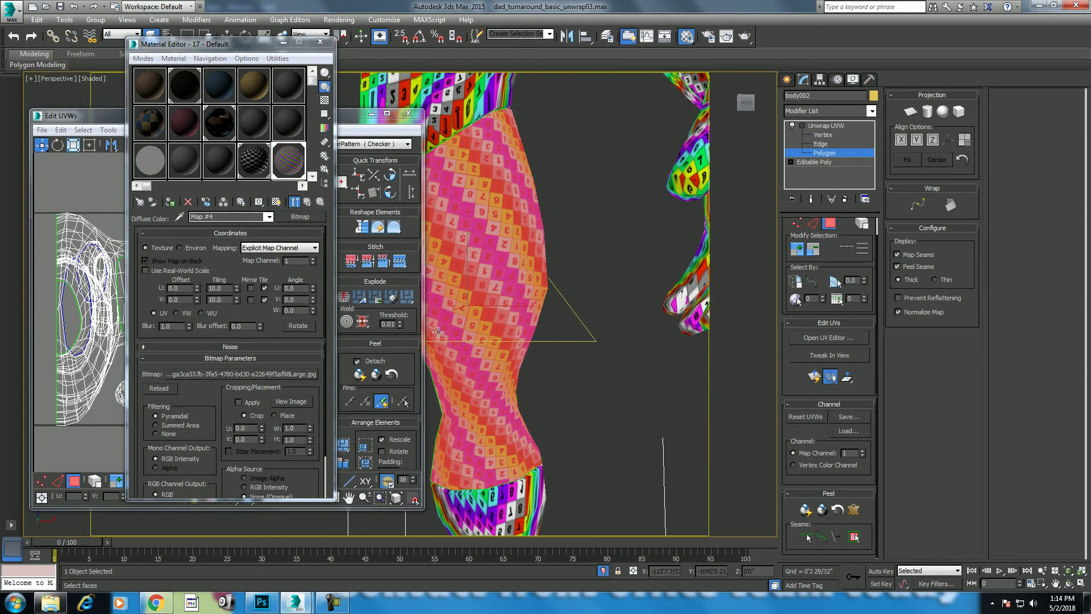
left_click(320, 41)
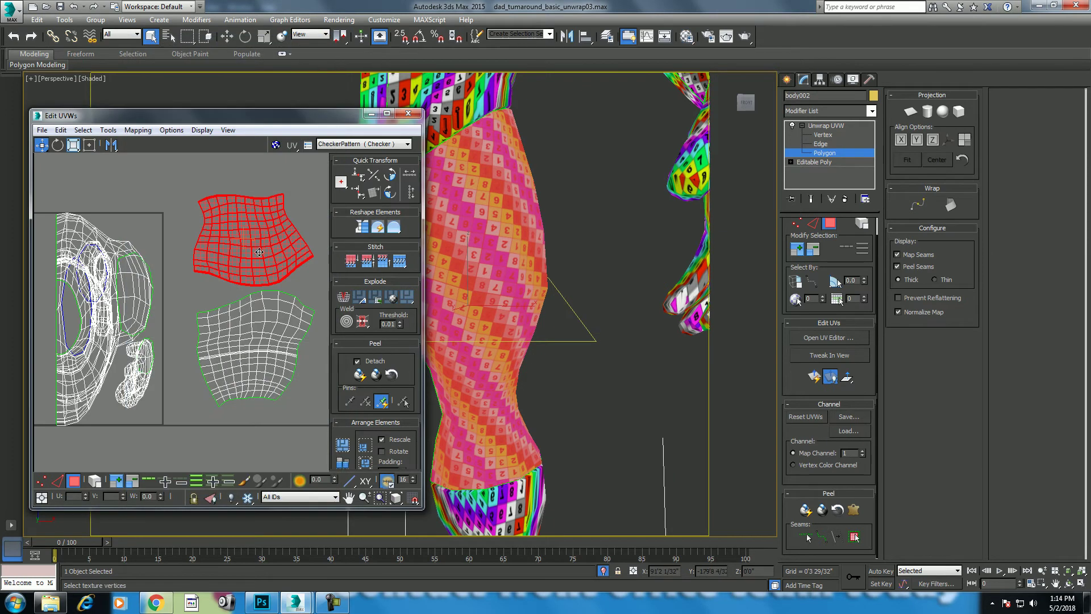
Shift and rotate the red thigh UV island to straighten it.
left_click_drag(260, 252, 255, 233)
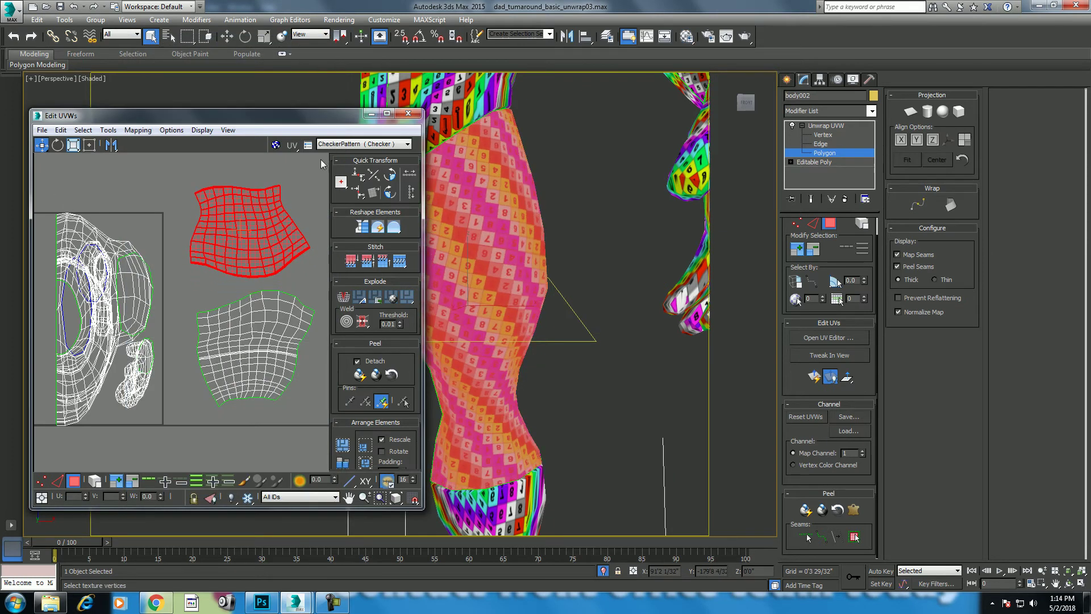
left_click(391, 175)
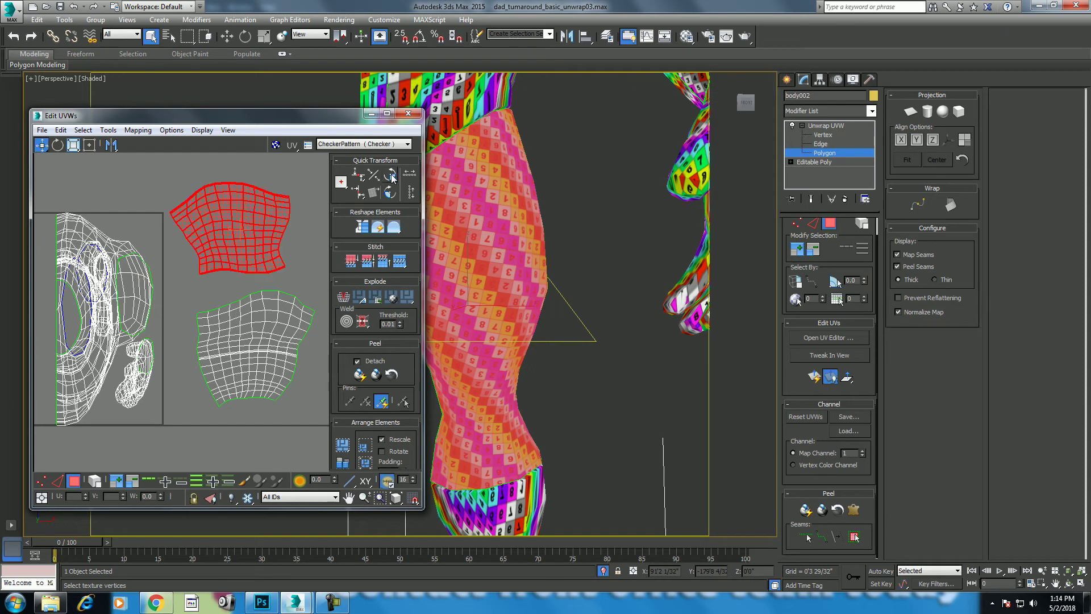
middle_click_drag(562, 273, 587, 269)
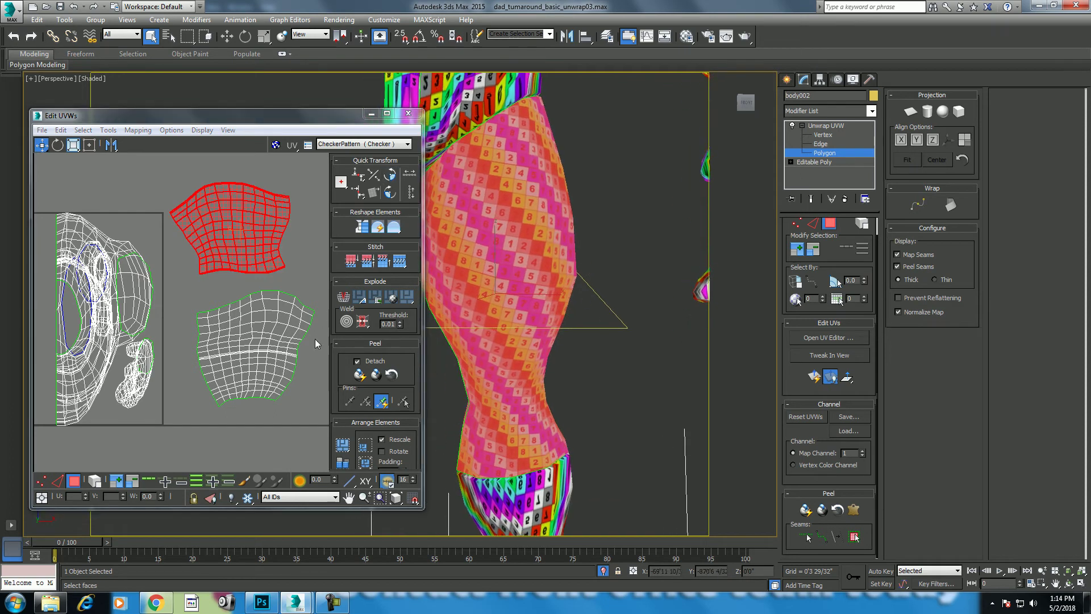
scroll(173, 313, "down", 2)
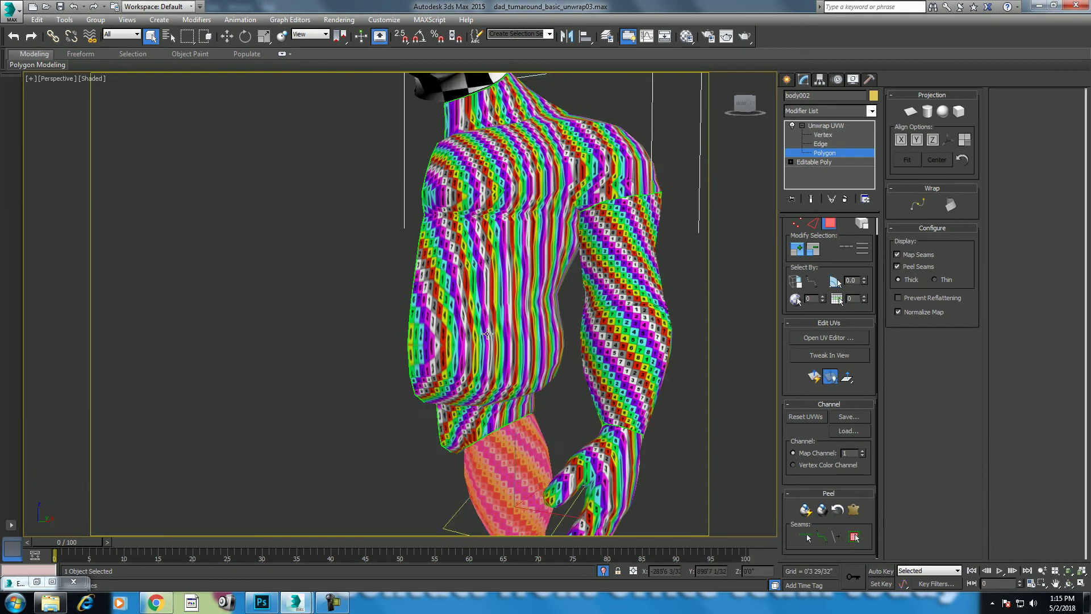
middle_click_drag(487, 333, 500, 303)
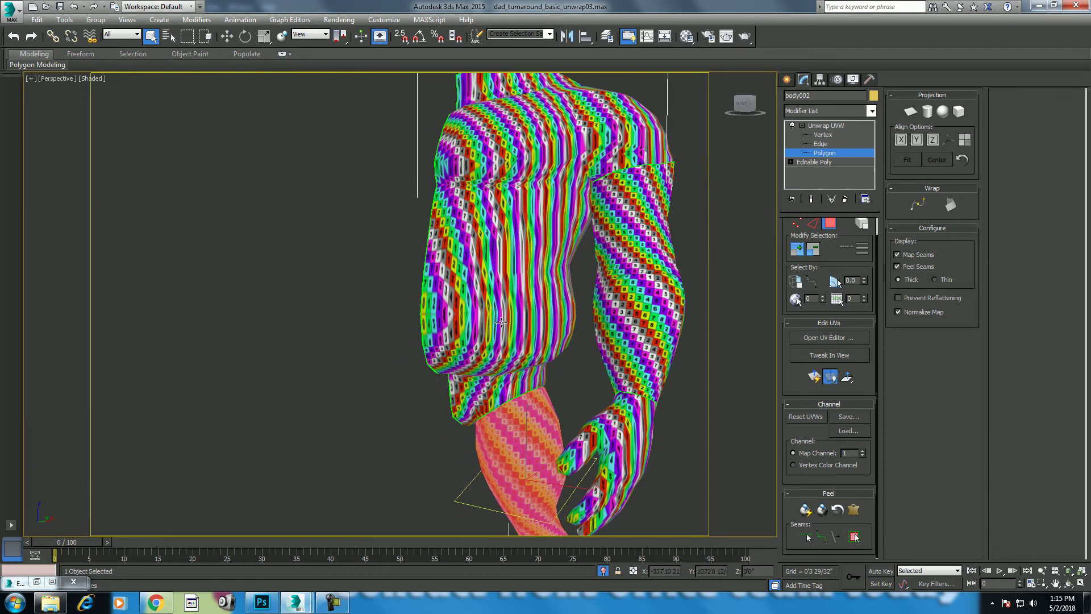
Replace the checker with the plain grey material and frame the chest.
key("m")
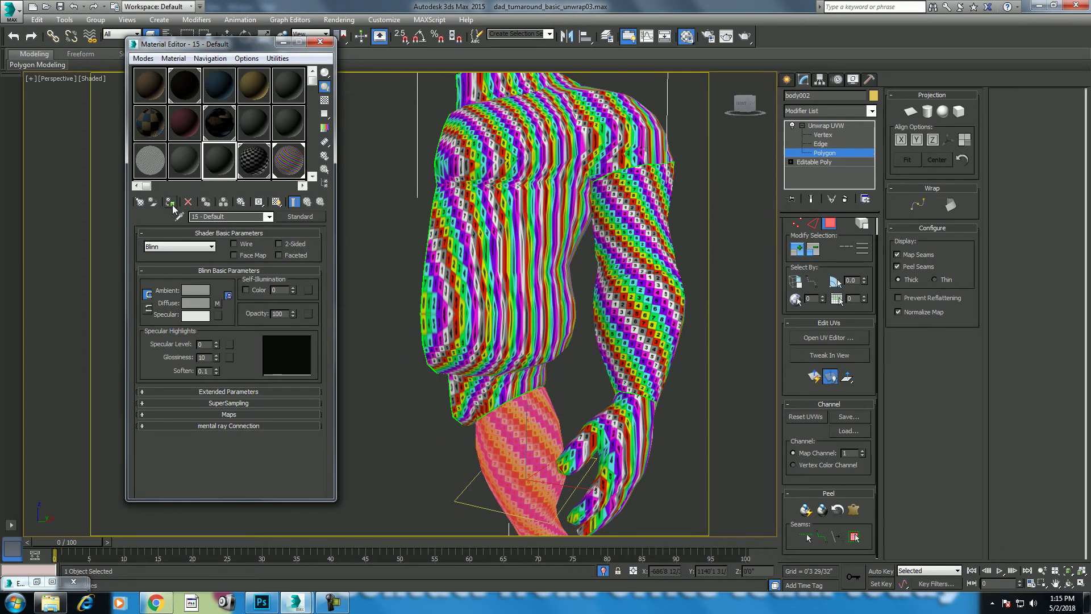
left_click(170, 201)
left_click(320, 43)
left_click(511, 253)
middle_click_drag(510, 253, 461, 284)
right_click(452, 276)
left_click(470, 287)
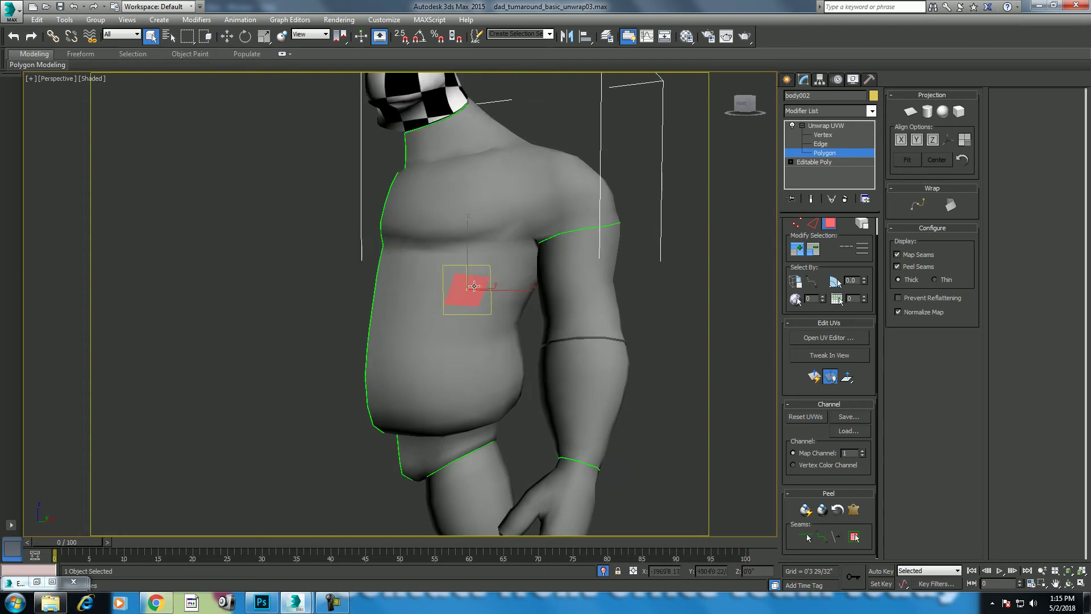
scroll(472, 309, "up", 1)
scroll(475, 319, "up", 2)
Turn on Edged Faces (F4) and switch Unwrap UVW to Edge sub-object level.
left_click(1083, 570)
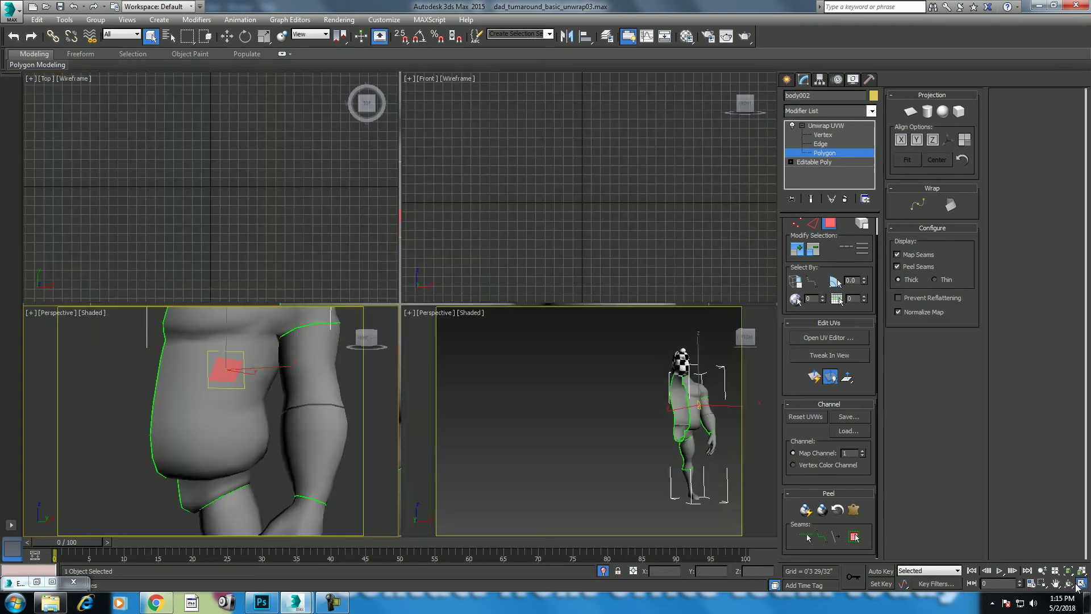
left_click(1083, 570)
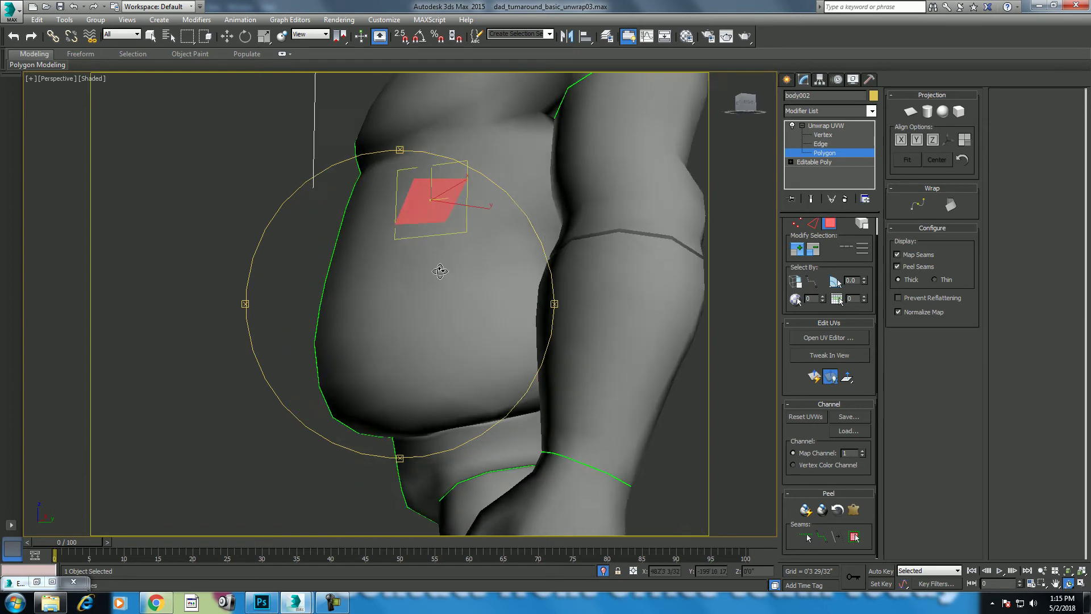
left_click_drag(651, 364, 592, 358)
key("q")
middle_click_drag(588, 361, 584, 334)
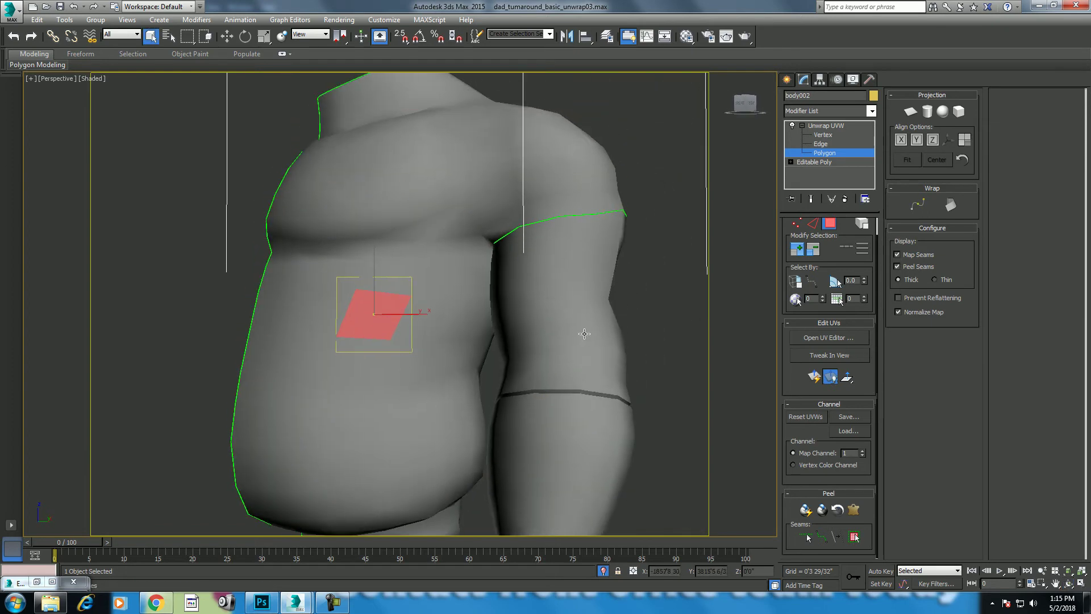
key("F4")
left_click(1070, 584)
left_click_drag(491, 288, 412, 309)
key("q")
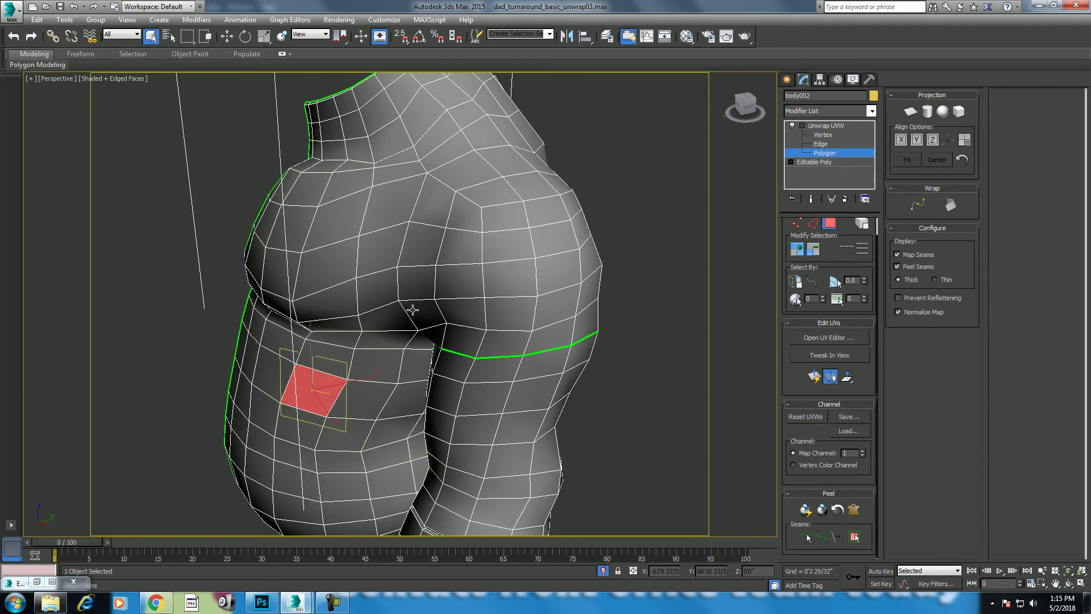
left_click(814, 224)
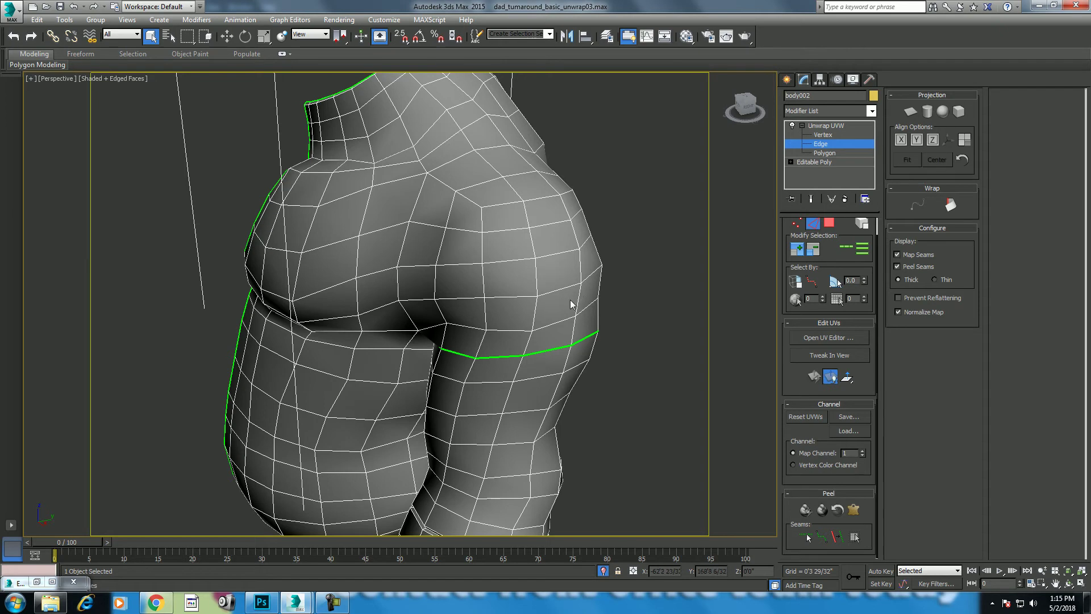
Orbit to the torso side and extend the picked edge into a loop.
middle_click_drag(498, 297, 534, 172)
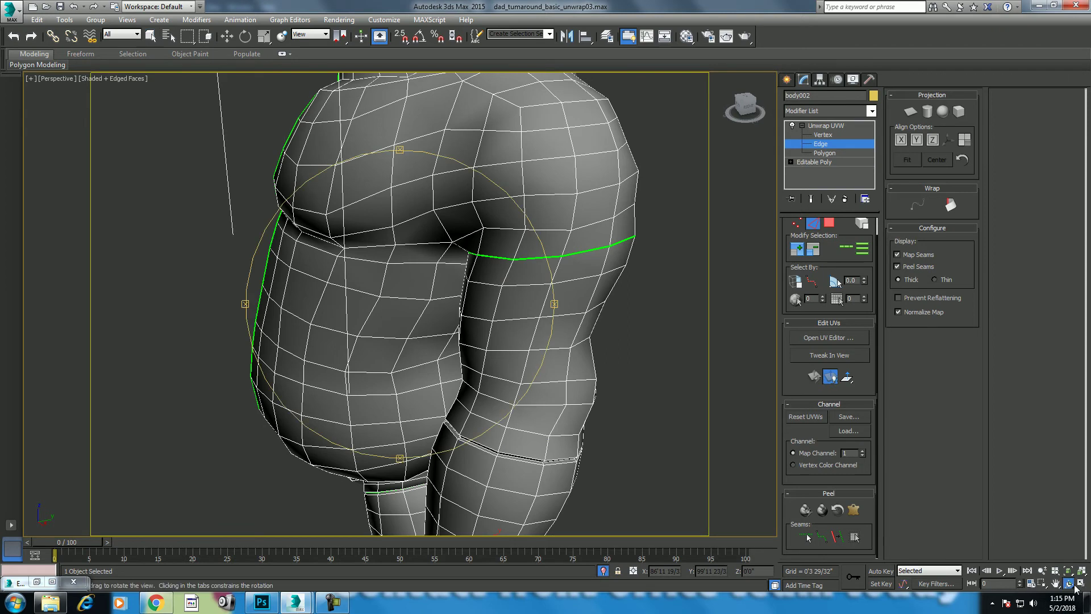
middle_click_drag(398, 318, 415, 301, "alt")
scroll(384, 350, "up", 2)
scroll(384, 351, "up", 3)
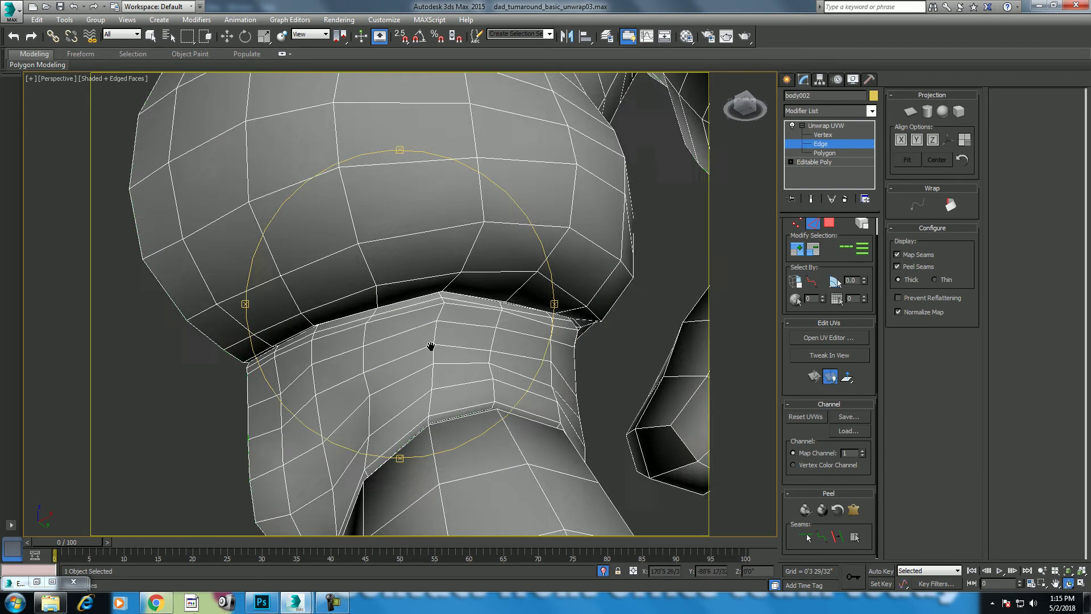
scroll(384, 351, "up", 1)
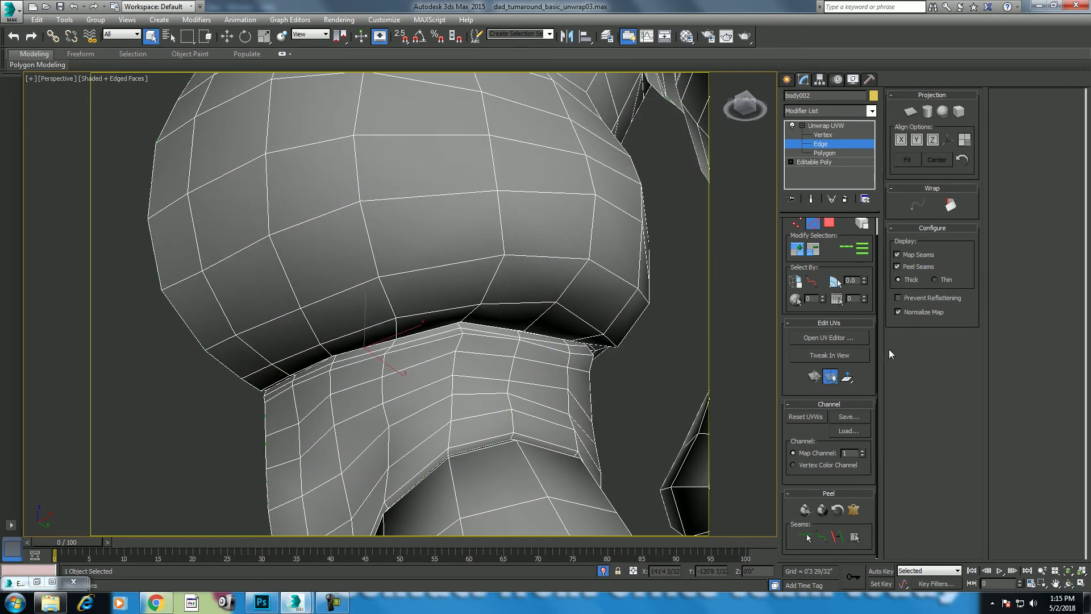
left_click(851, 253)
key("F3")
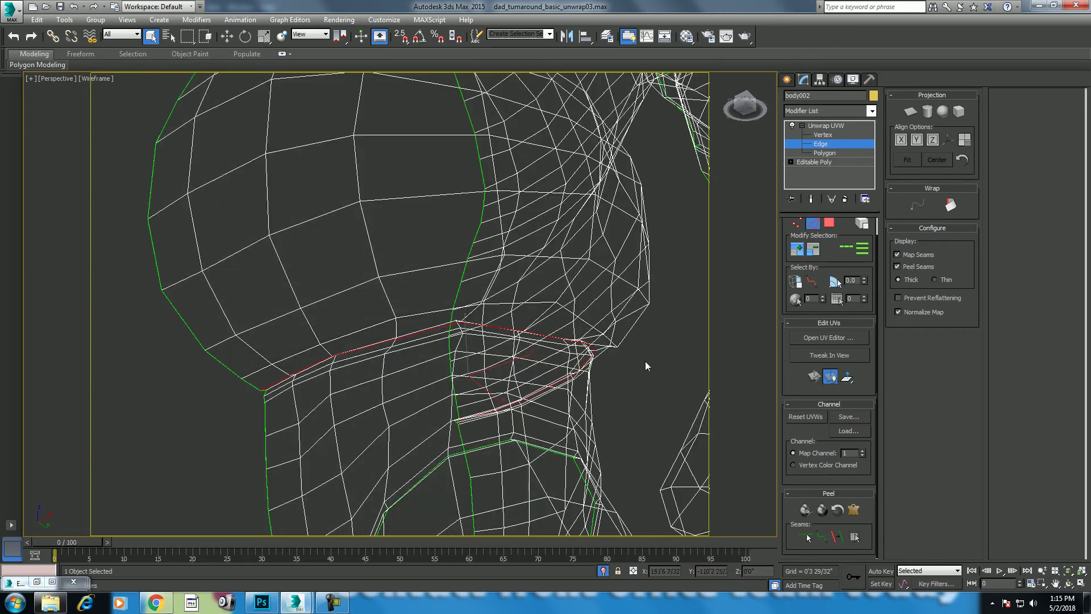
key("F3")
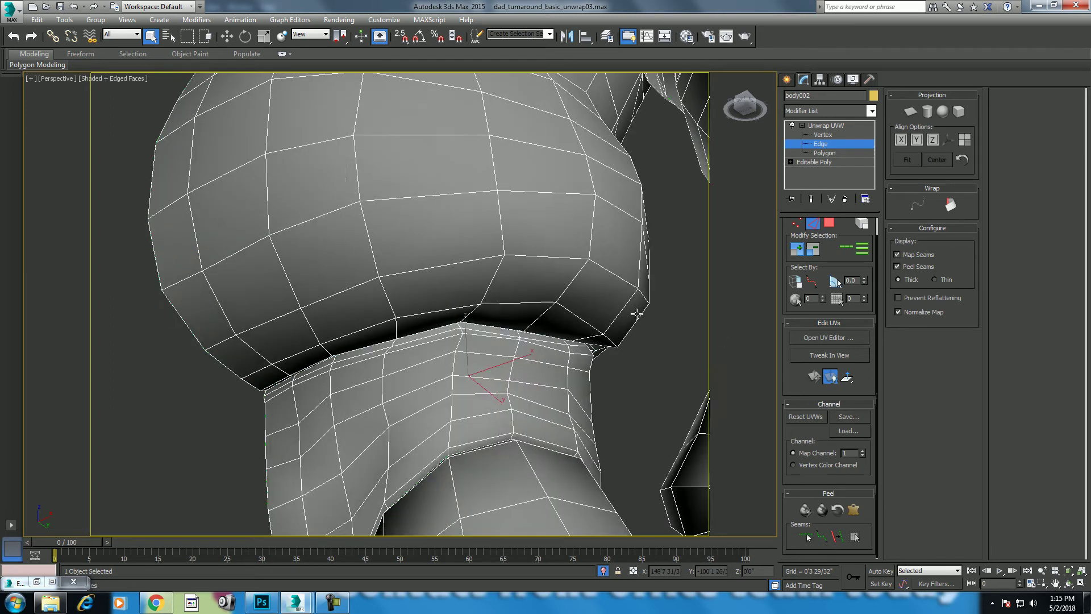
scroll(568, 386, "up", 3)
middle_click_drag(609, 371, 592, 396)
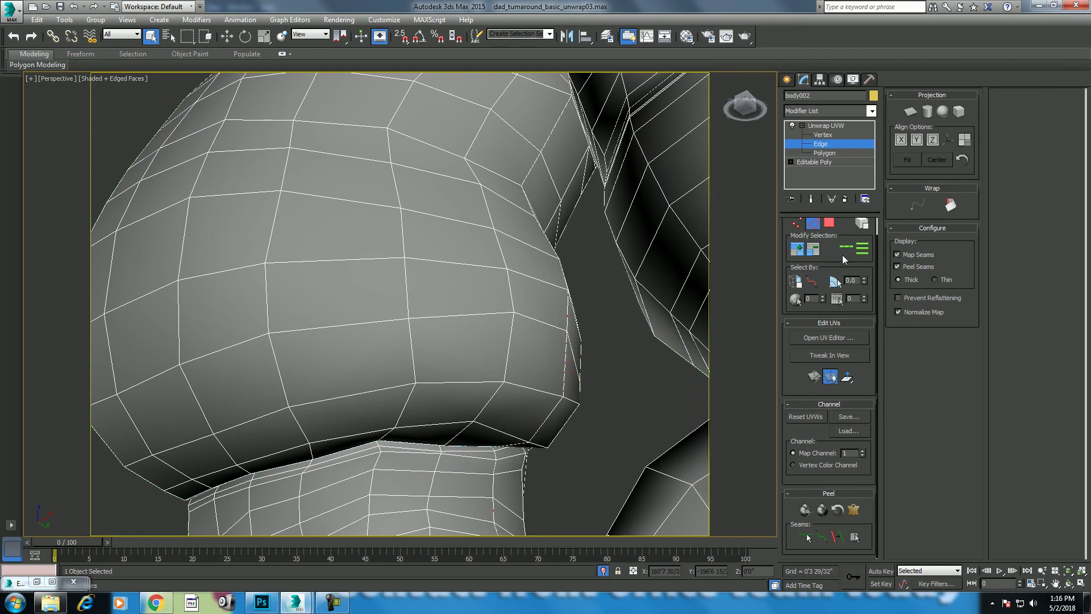
Box-add edges along the torso side seam in the Front wireframe view.
key("F3")
scroll(603, 404, "down", 3)
mouse_move(599, 341)
middle_mouse_down()
mouse_move(571, 434)
mouse_move(540, 324)
mouse_move(539, 355)
middle_mouse_up()
key("f")
scroll(446, 294, "up", 2)
scroll(594, 416, "up", 3)
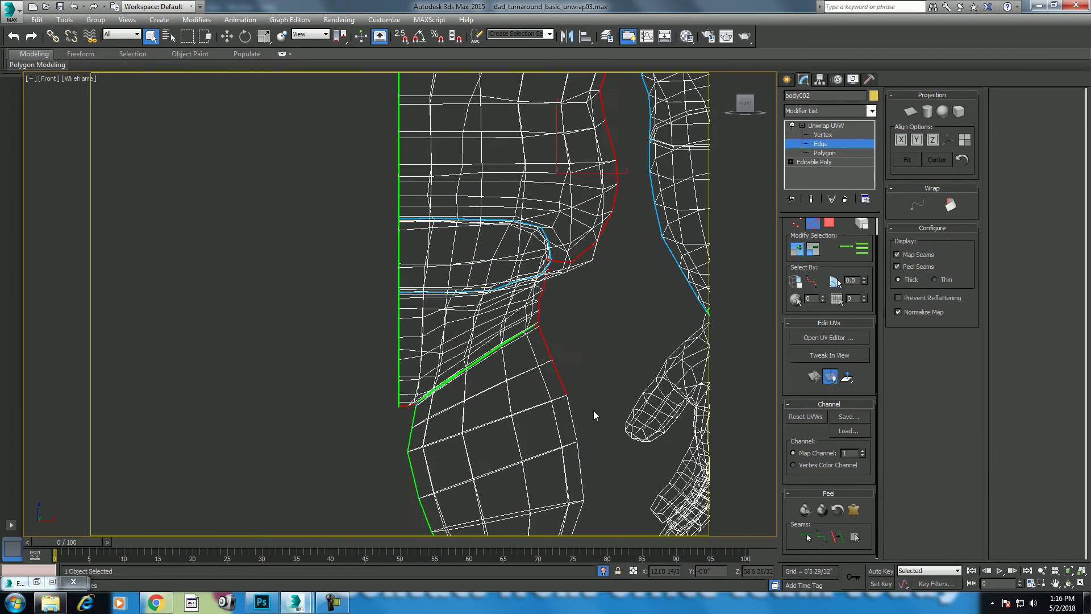
scroll(526, 327, "up", 2)
scroll(600, 368, "up", 2)
middle_click_drag(600, 367, 600, 347)
scroll(603, 335, "up", 1)
left_click_drag(595, 353, 563, 243)
scroll(591, 331, "down", 3)
key("p")
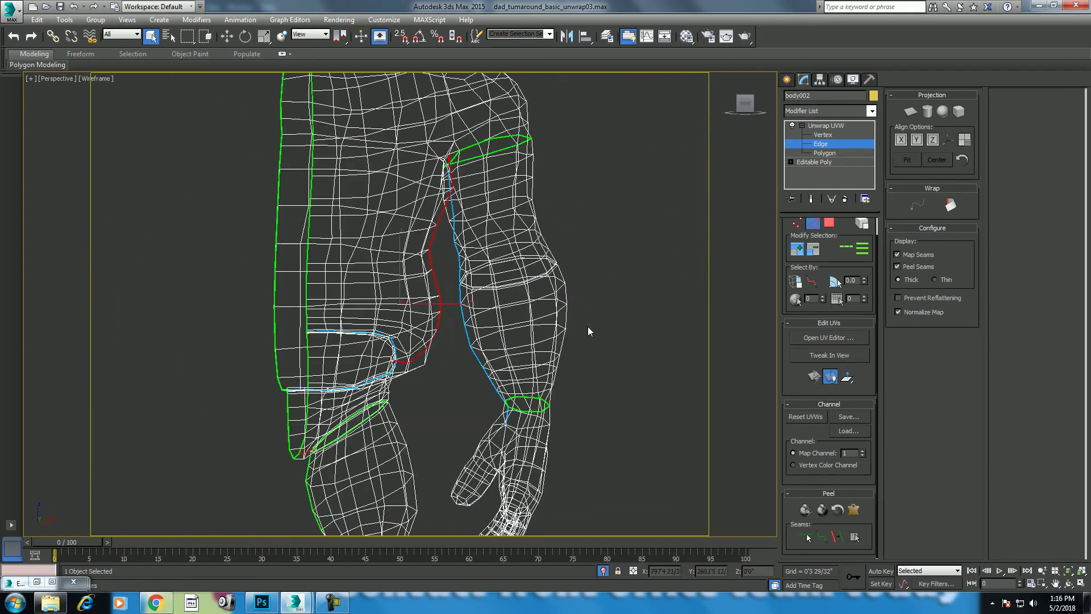
key("F3")
Orbit around the torso to inspect the selected red seam edges under the arm.
left_click(1071, 587)
mouse_move(405, 345)
left_mouse_down()
mouse_move(426, 399)
mouse_move(465, 363)
mouse_move(440, 366)
mouse_move(445, 387)
left_mouse_up()
scroll(426, 399, "up", 5)
scroll(440, 367, "up", 3)
middle_click_drag(469, 390, 433, 385, "alt")
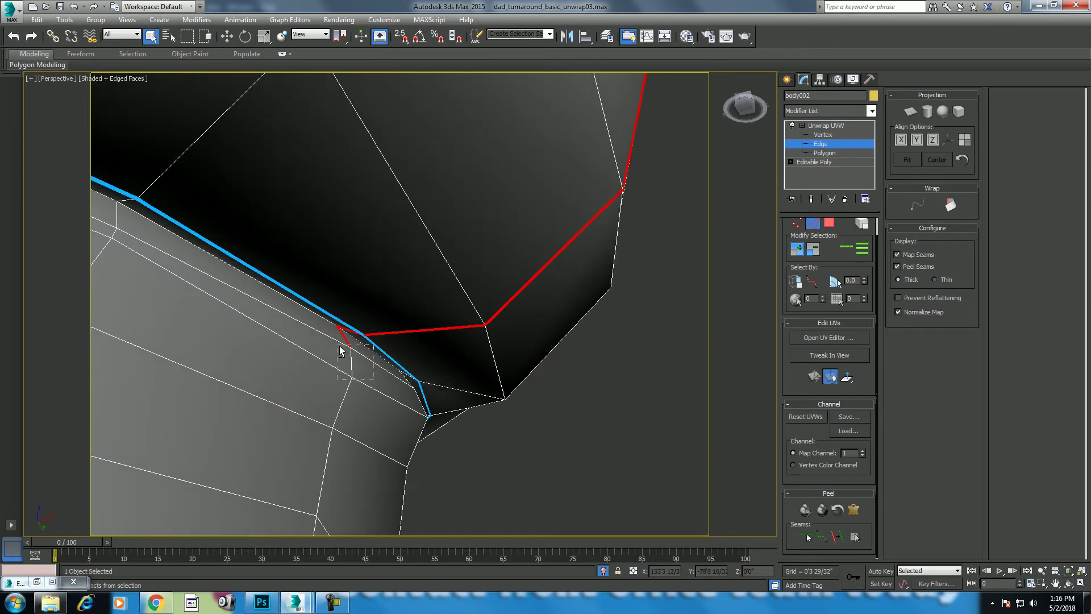
scroll(344, 327, "down", 3)
scroll(458, 319, "down", 3)
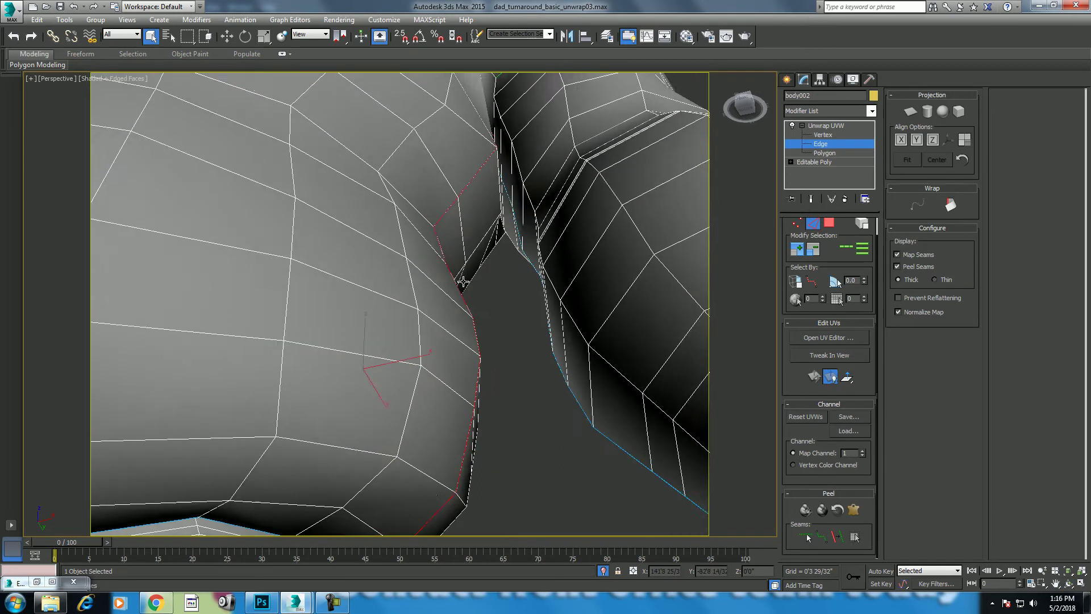
scroll(449, 290, "down", 2)
left_click(1069, 583)
mouse_move(487, 297)
left_mouse_down()
mouse_move(453, 349)
mouse_move(481, 358)
mouse_move(449, 348)
left_mouse_up()
key("F3")
key("F3")
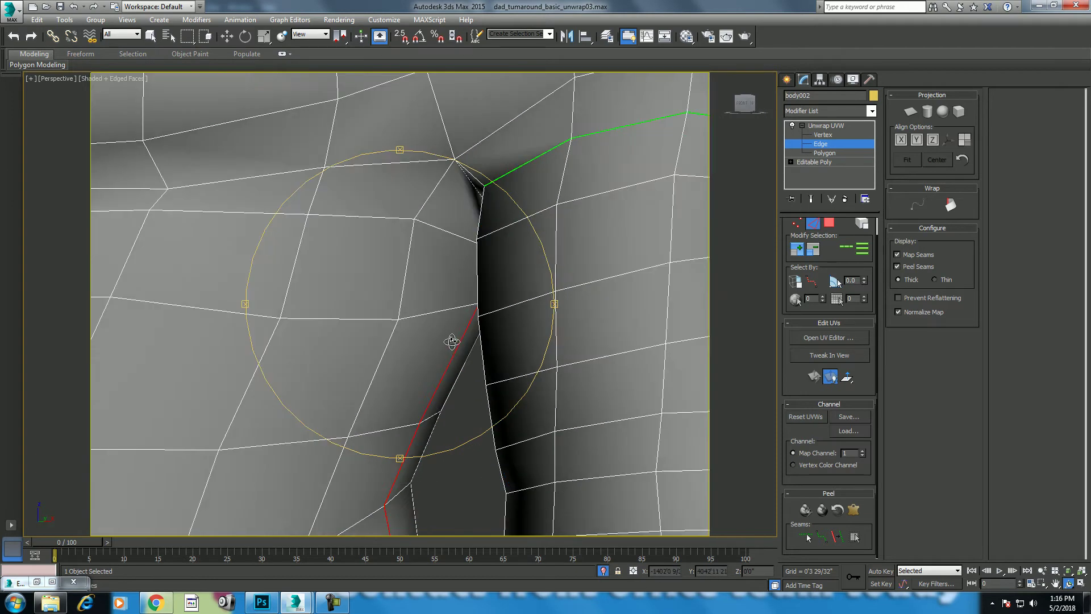
scroll(451, 341, "down", 5)
scroll(427, 300, "up", 2)
left_click_drag(427, 301, 422, 310)
Seam the selected side edges, then select the edge loop running along the torso and leg.
key("q")
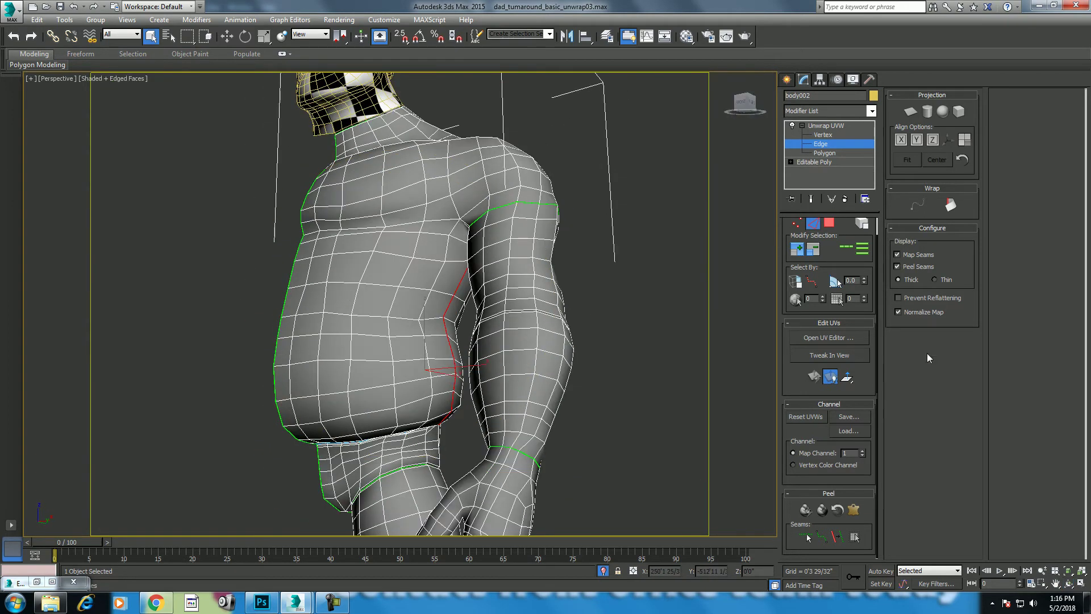
left_click(842, 539)
middle_click_drag(465, 284, 477, 332, "alt")
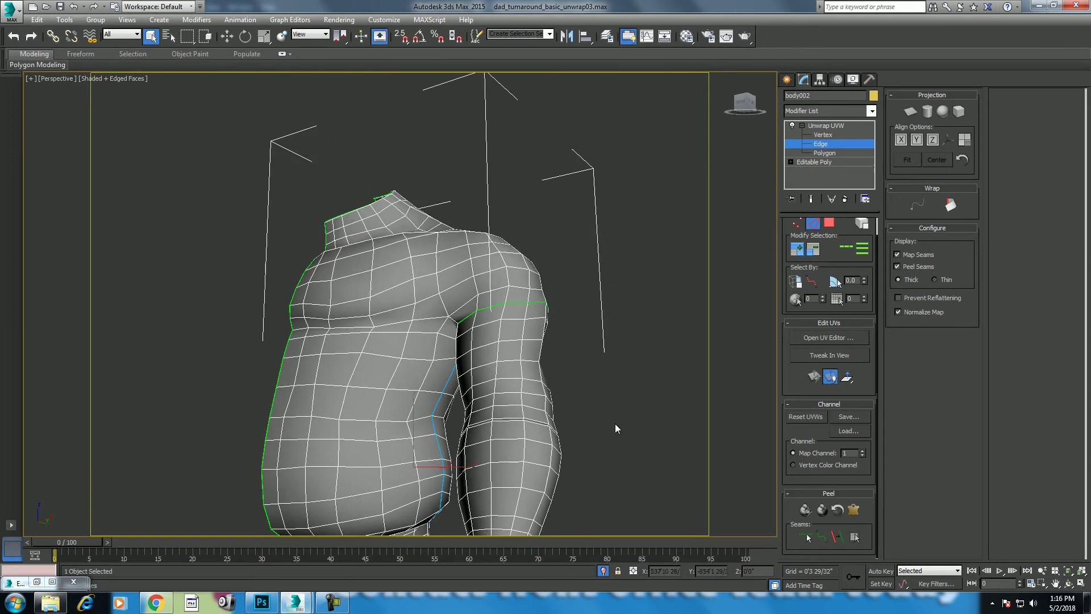
middle_click_drag(514, 313, 470, 326, "alt")
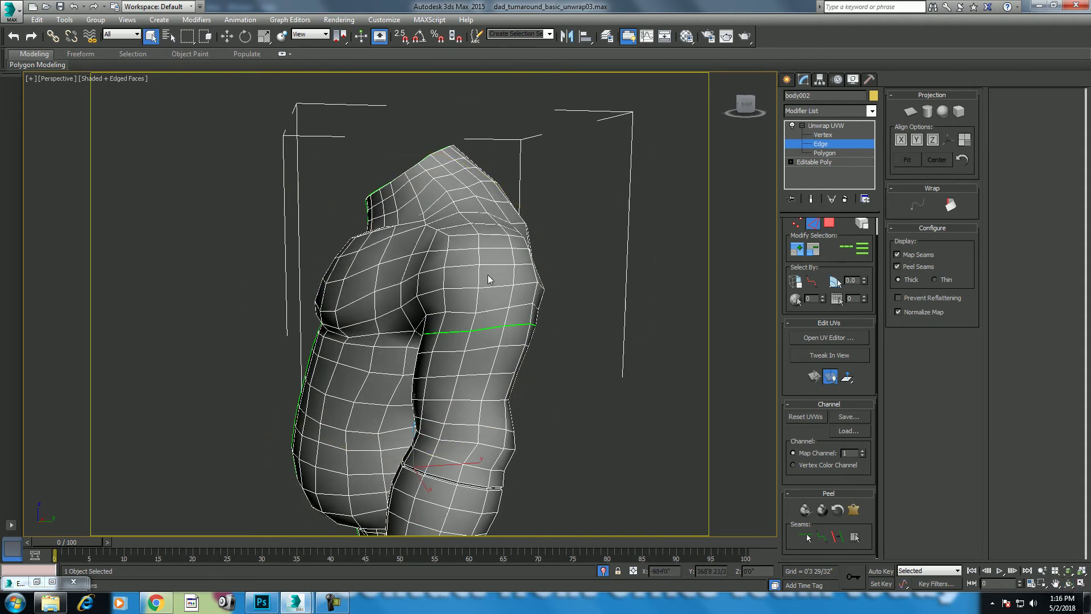
left_click(511, 274)
left_click(847, 246)
Inspect the whole figure from the front view in wireframe.
mouse_move(481, 511)
middle_mouse_down()
mouse_move(515, 357)
mouse_move(538, 312)
middle_mouse_up()
key("f")
scroll(549, 356, "down", 5)
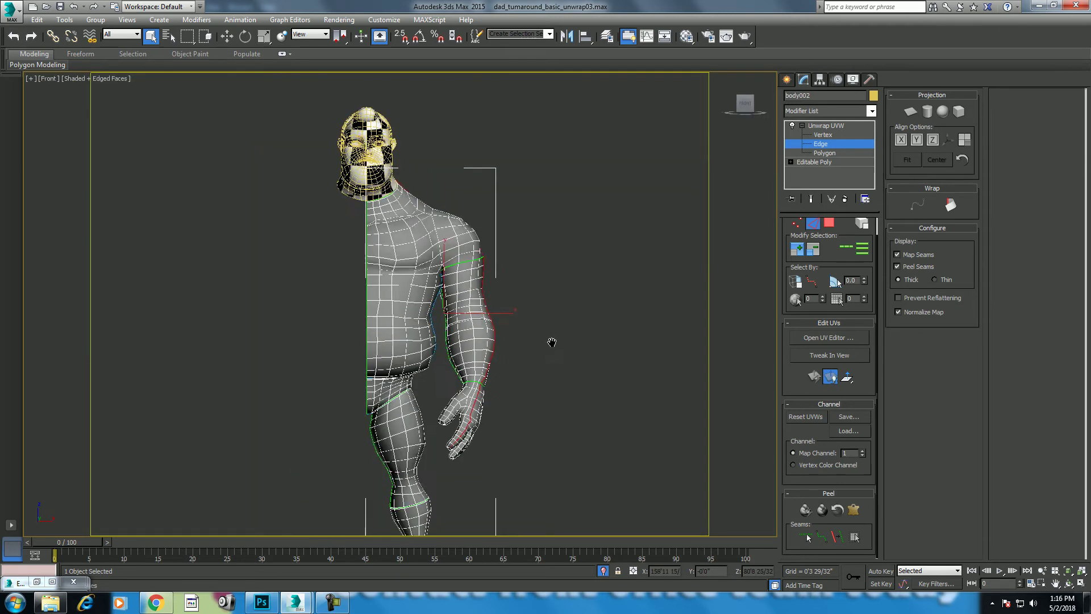
scroll(551, 342, "up", 2)
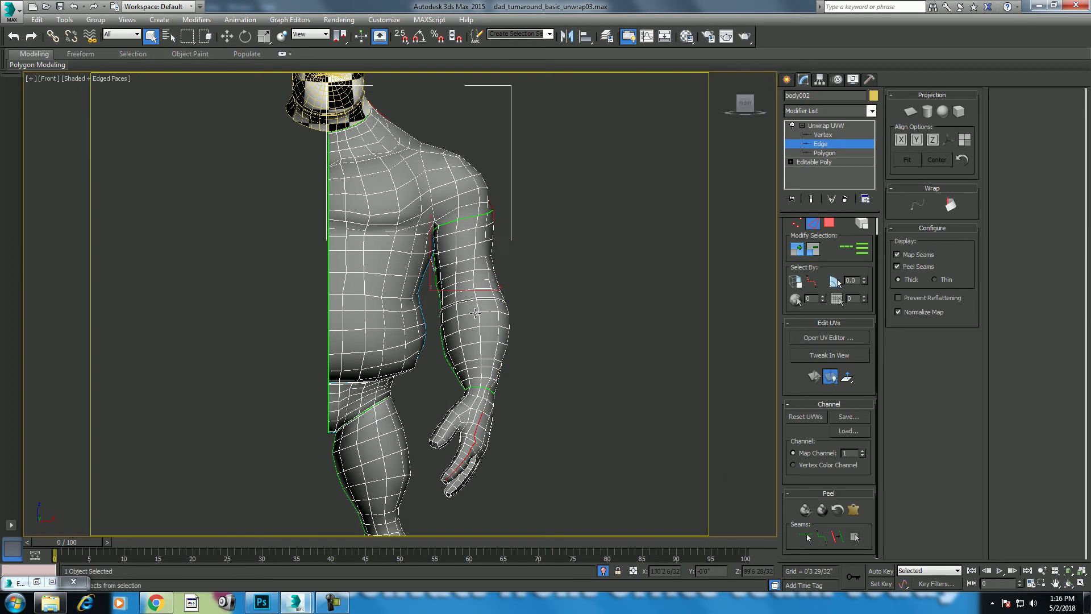
scroll(360, 239, "up", 2)
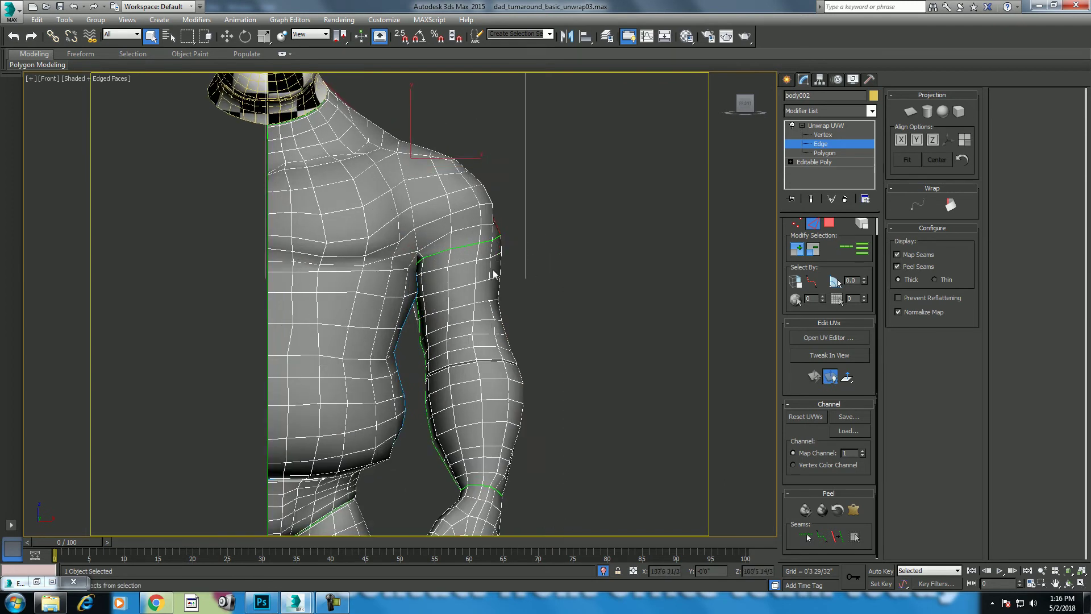
scroll(498, 277, "down", 2)
key("F3")
middle_click_drag(504, 296, 518, 242)
scroll(580, 273, "down", 1)
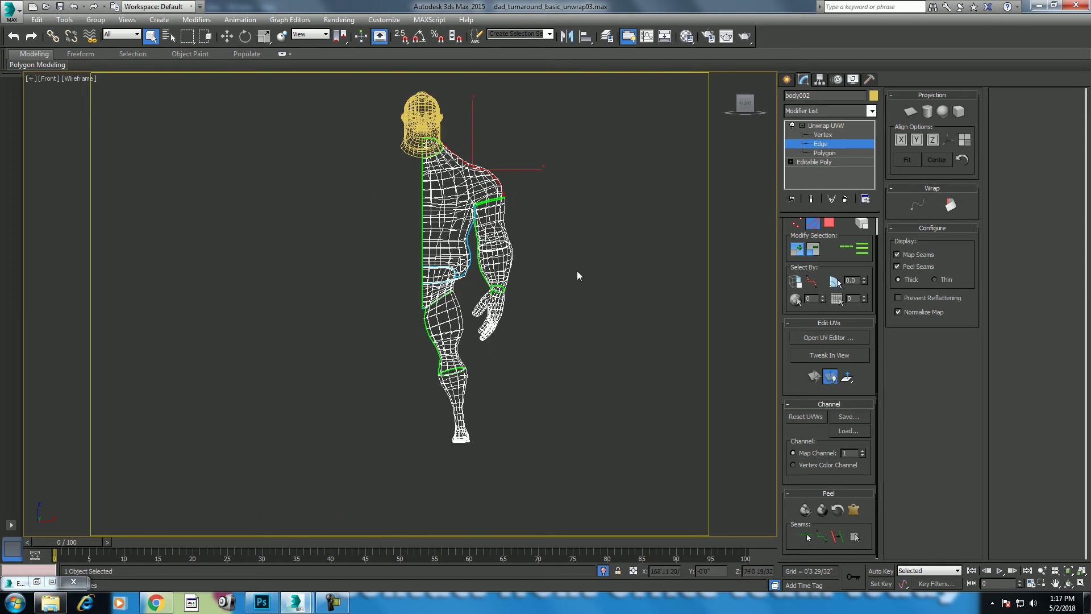
scroll(546, 378, "up", 3)
In shaded perspective, seam the shoulder edge loop from behind, then frame the chest and arm.
key("p")
scroll(540, 376, "up", 3)
key("F3")
scroll(540, 375, "down", 3)
scroll(623, 435, "down", 1)
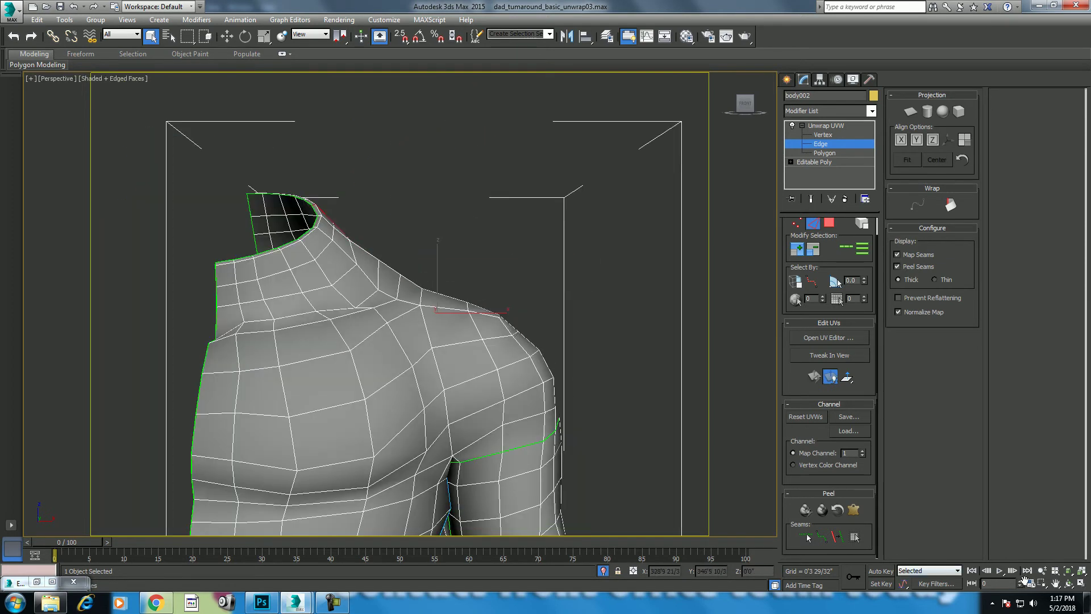
left_click(1068, 583)
left_click_drag(398, 341, 617, 370)
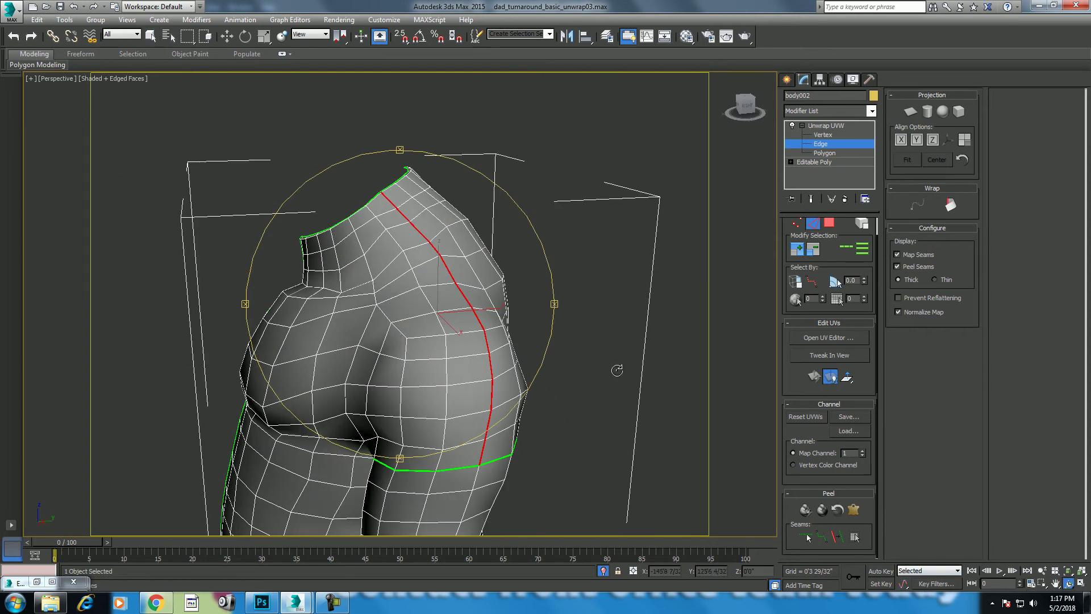
left_click(838, 536)
mouse_move(367, 319)
left_mouse_down()
mouse_move(348, 276)
mouse_move(431, 278)
left_mouse_up()
key("Escape")
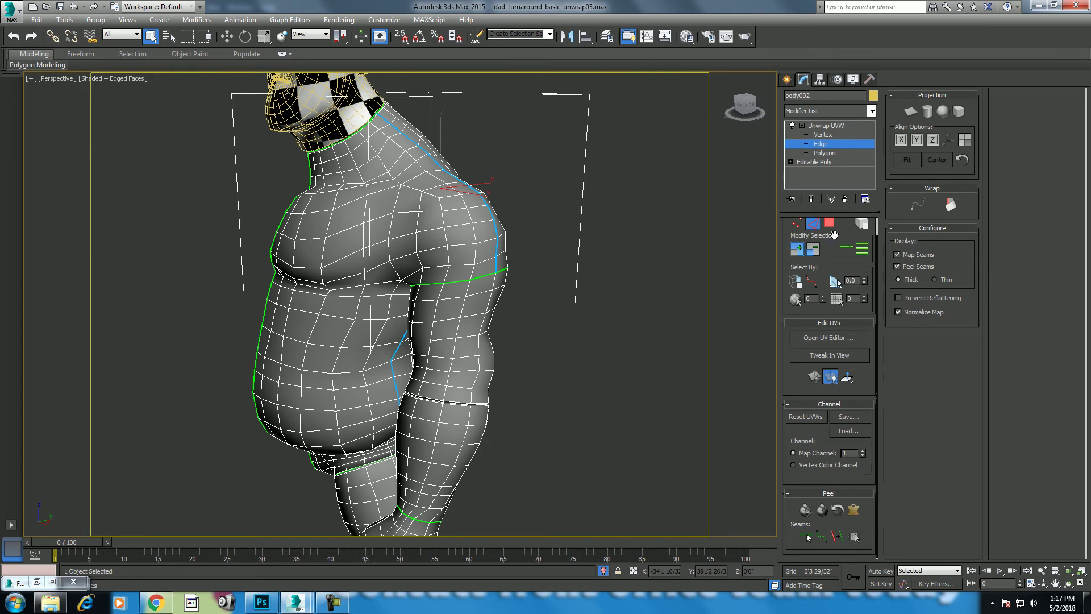
At polygon level, grow a belly polygon to the seams and open the front torso in the UV editor.
key("3")
left_click(227, 345)
left_click(291, 343)
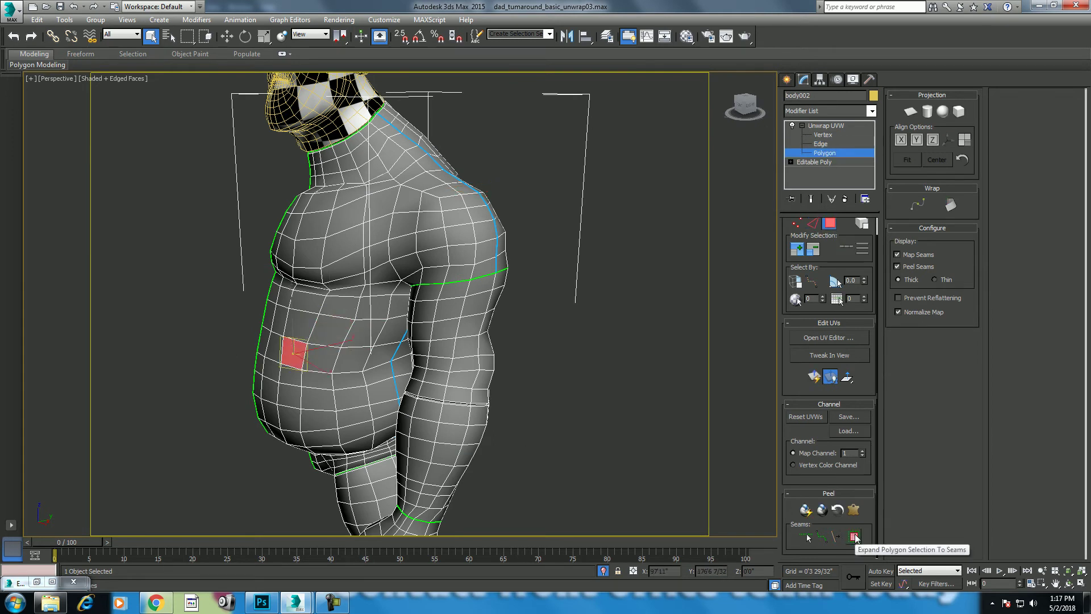
left_click(856, 537)
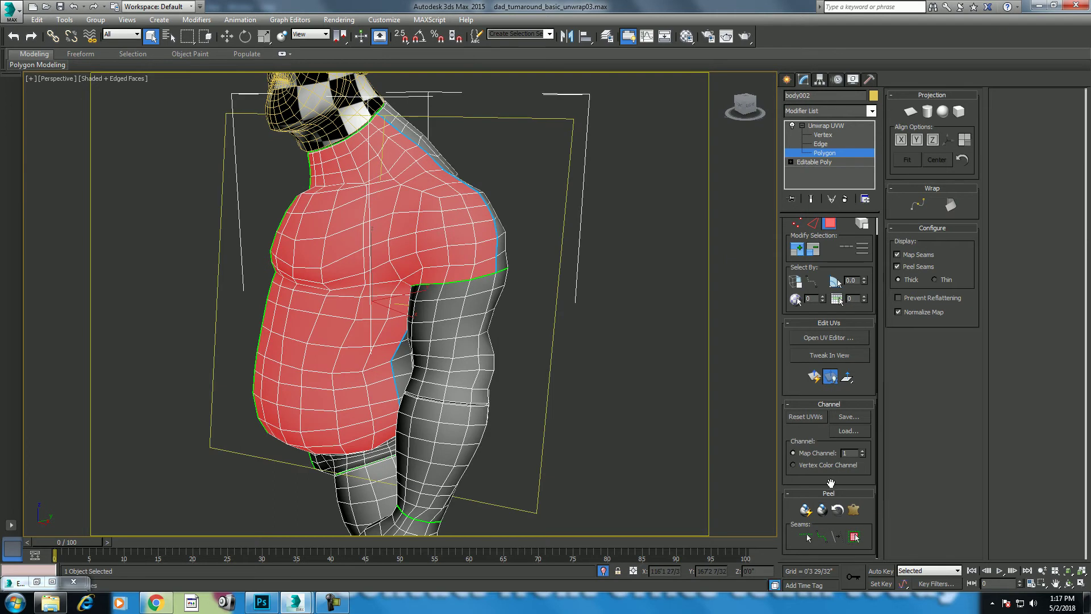
left_click(831, 337)
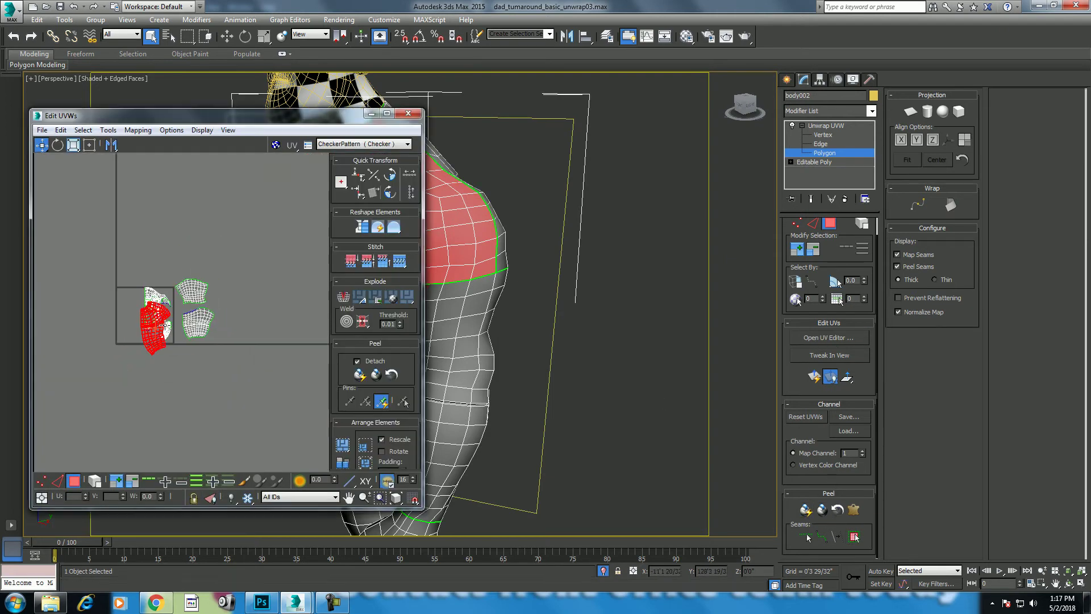
Move the torso UV island aside to the right and bring the shoulder into view.
scroll(132, 317, "up", 2)
left_click_drag(144, 307, 275, 253)
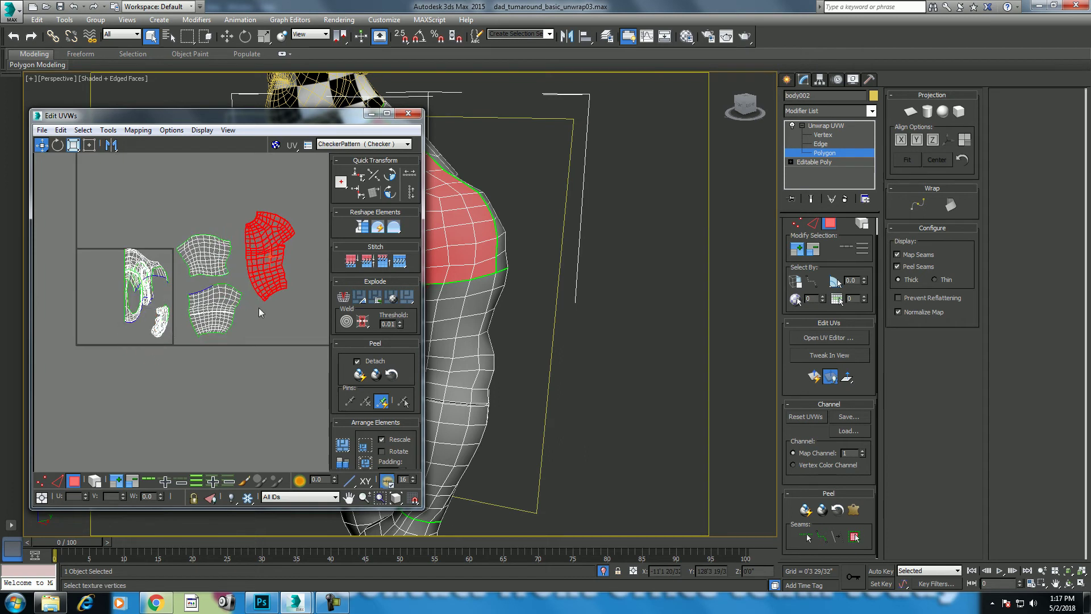
scroll(258, 308, "up", 2)
scroll(664, 333, "up", 3)
mouse_move(632, 319)
middle_mouse_down()
mouse_move(625, 363)
mouse_move(623, 335)
middle_mouse_up()
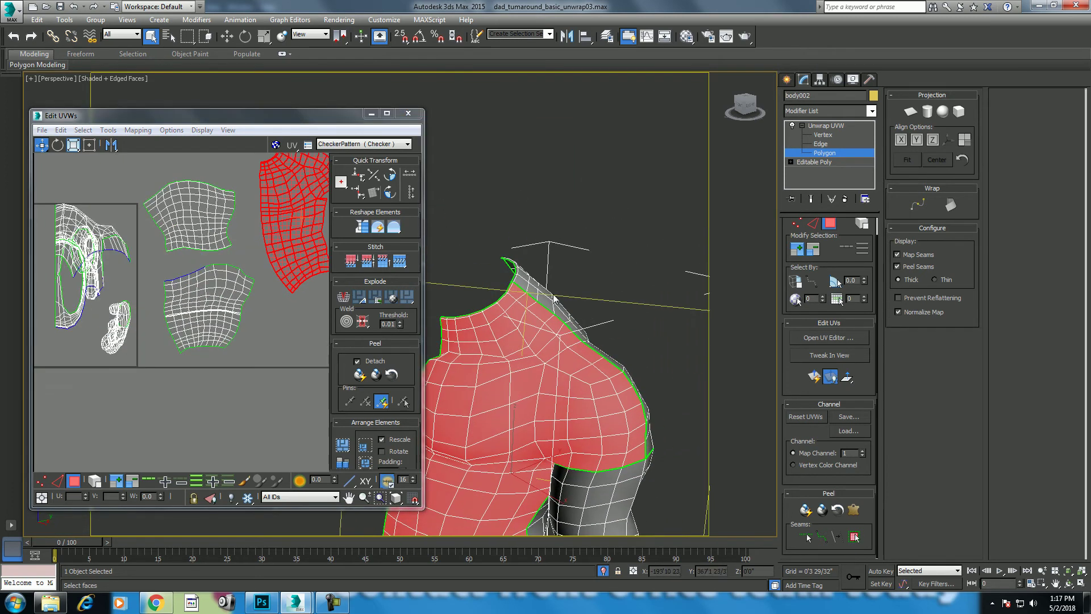
Expand a shoulder polygon to its seams, Quick Peel it, and move the island among the others.
left_click(545, 300)
left_click(854, 537)
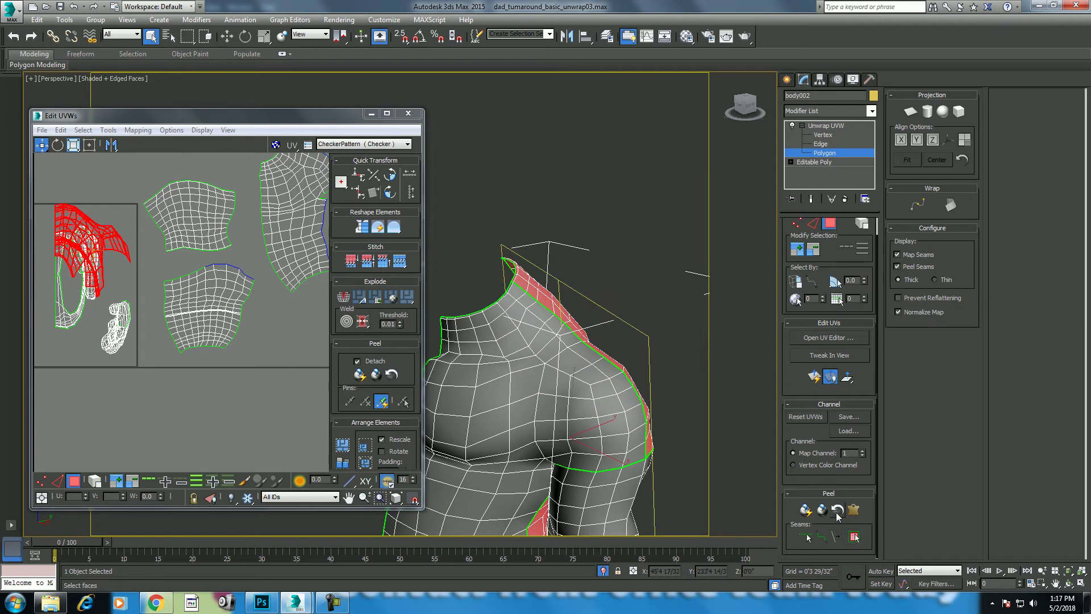
left_click(805, 509)
middle_click_drag(171, 289, 183, 342)
left_click_drag(183, 341, 267, 452)
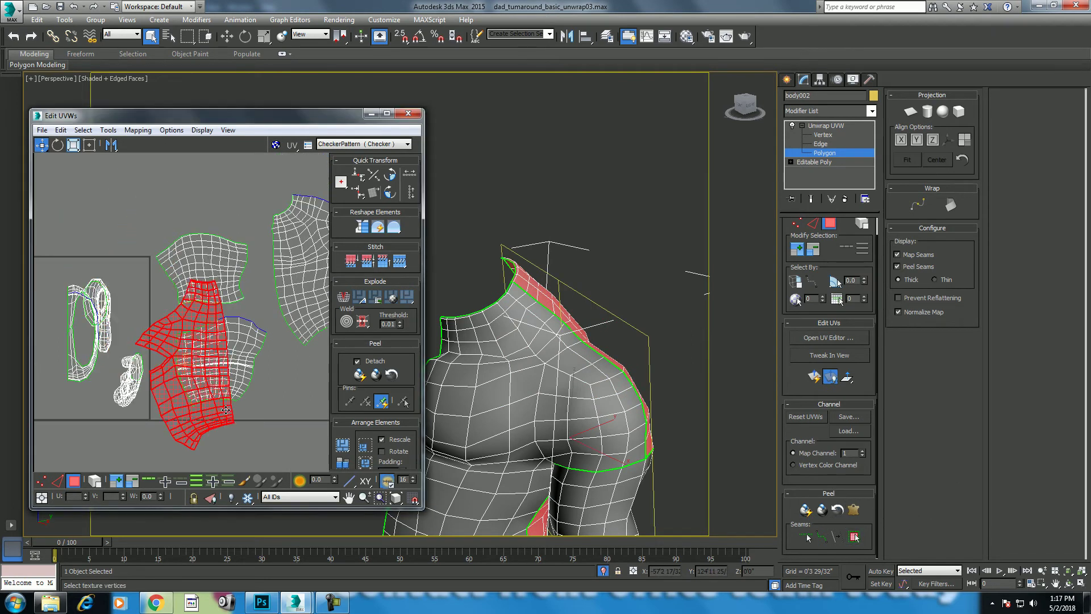
Maximize the UV editor and reposition the newly peeled island.
left_click(386, 115)
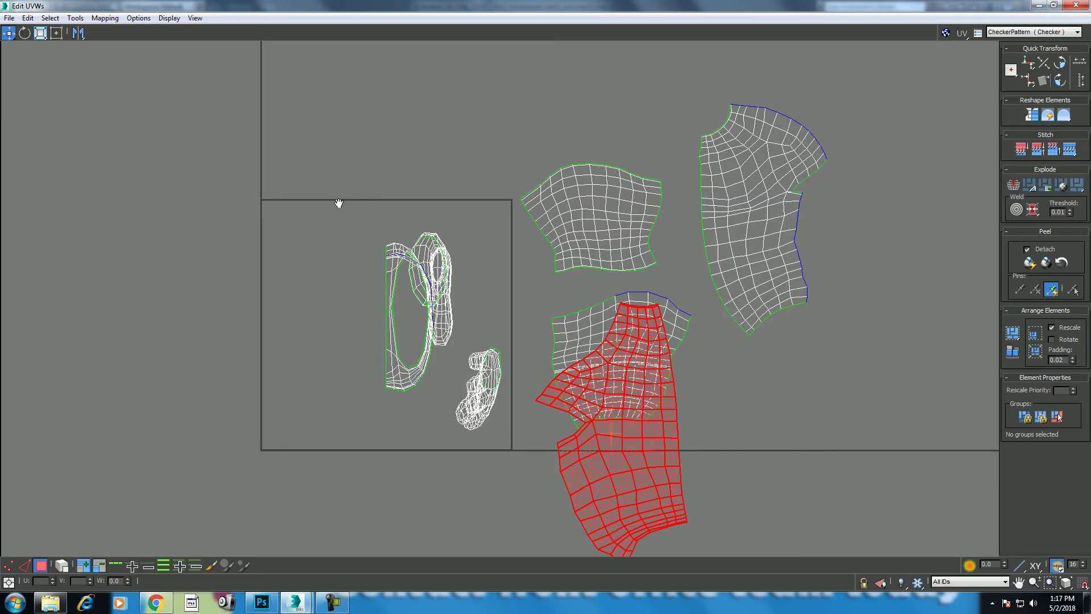
middle_click_drag(492, 268, 451, 321)
mouse_move(364, 332)
left_mouse_down()
mouse_move(596, 391)
mouse_move(729, 220)
left_mouse_up()
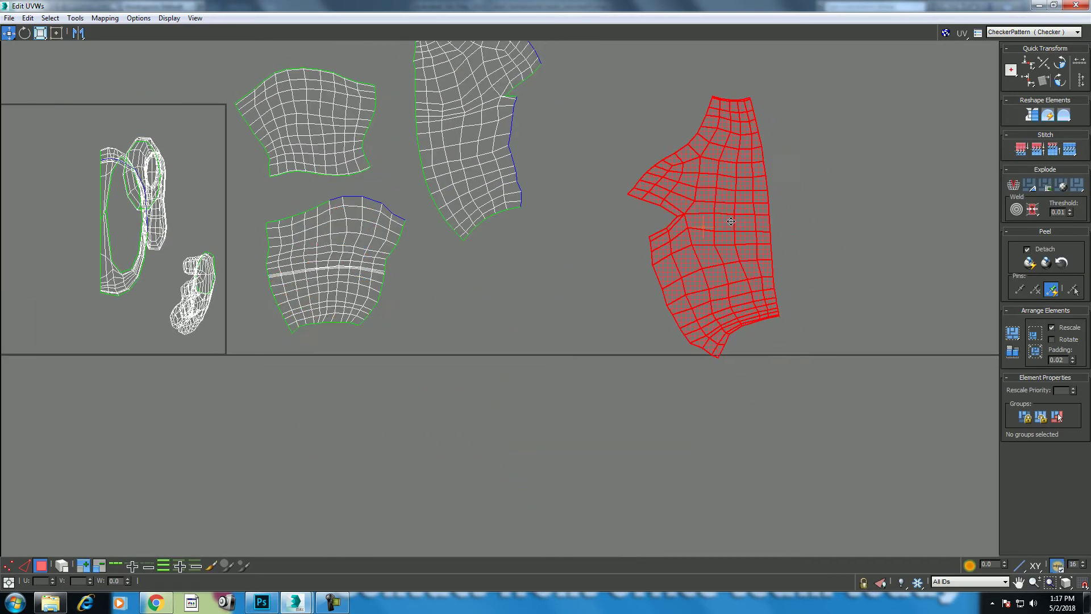
middle_click_drag(709, 261, 330, 335)
left_click_drag(521, 350, 486, 357)
middle_click_drag(486, 357, 514, 317)
left_click_drag(478, 267, 500, 275)
key("e")
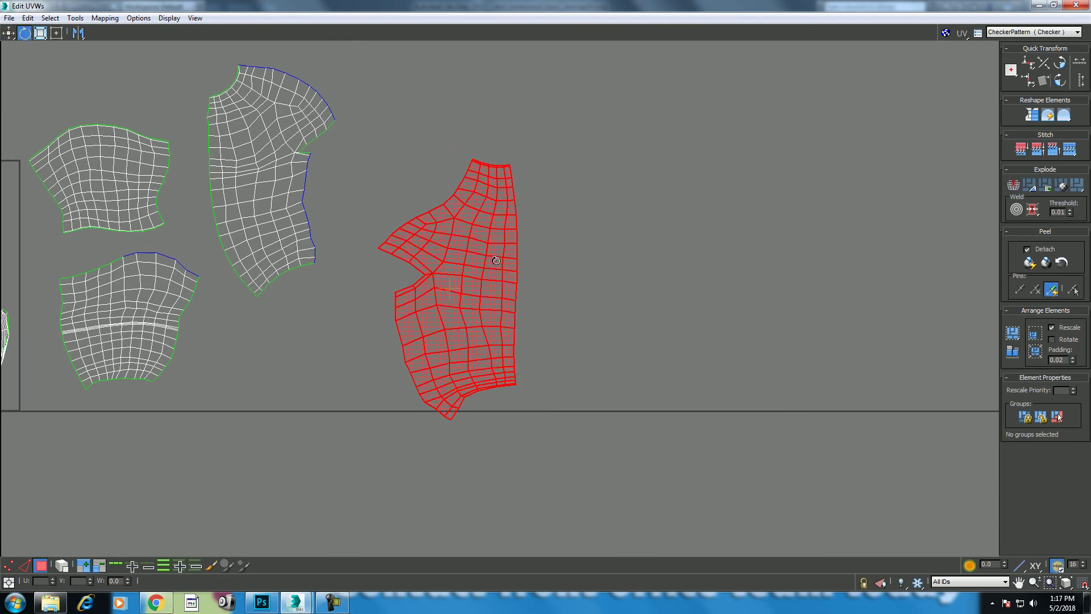
In vertex mode, marquee-select the vertices along the island's right edge.
left_click(662, 190)
key("1")
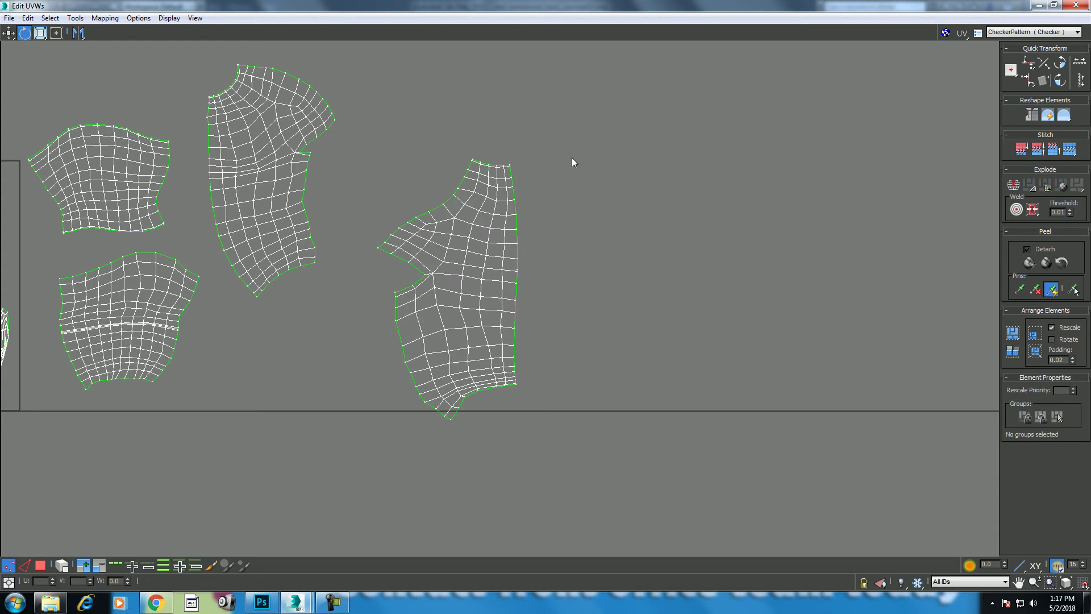
left_click_drag(519, 407, 507, 410)
scroll(541, 261, "up", 2)
scroll(569, 260, "up", 2)
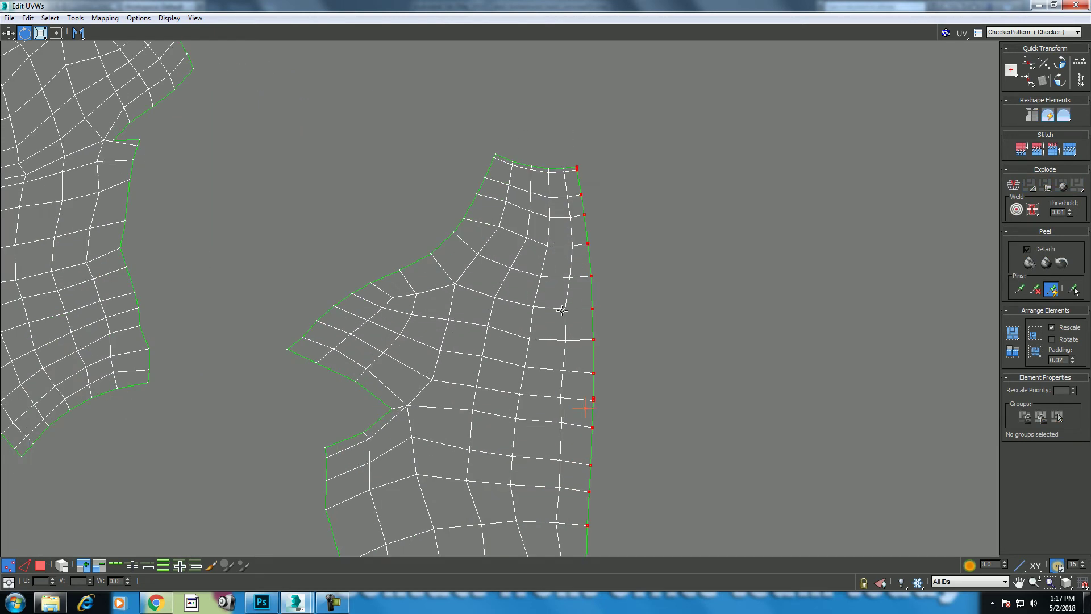
middle_click_drag(573, 261, 508, 95)
scroll(551, 308, "up", 1)
middle_click_drag(568, 309, 553, 271)
scroll(591, 273, "down", 2)
scroll(634, 275, "down", 1)
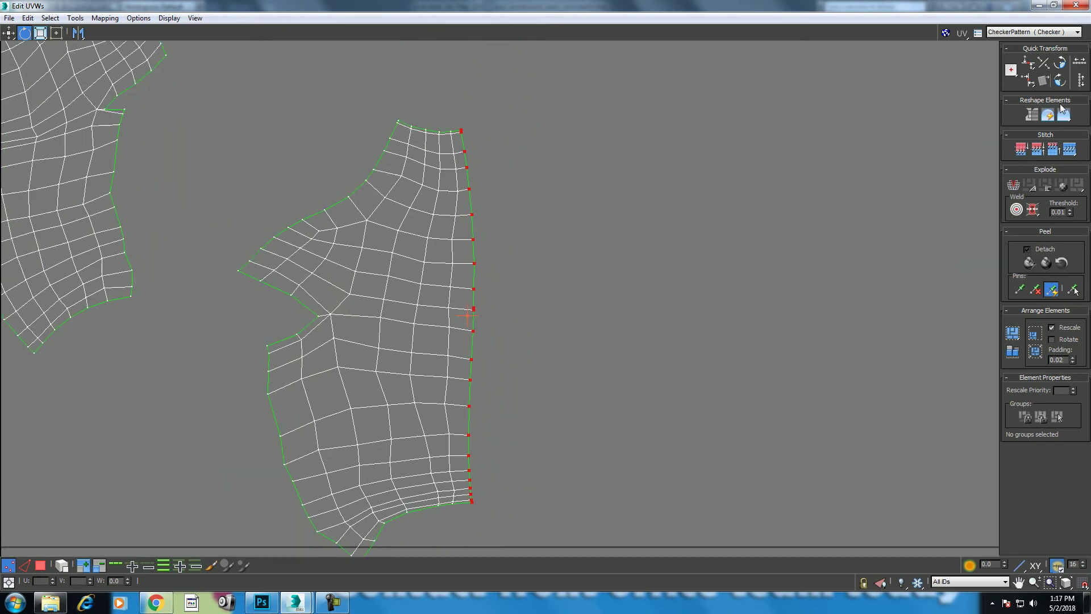
Align the selected edge vertices into one vertical line.
left_click(1032, 81)
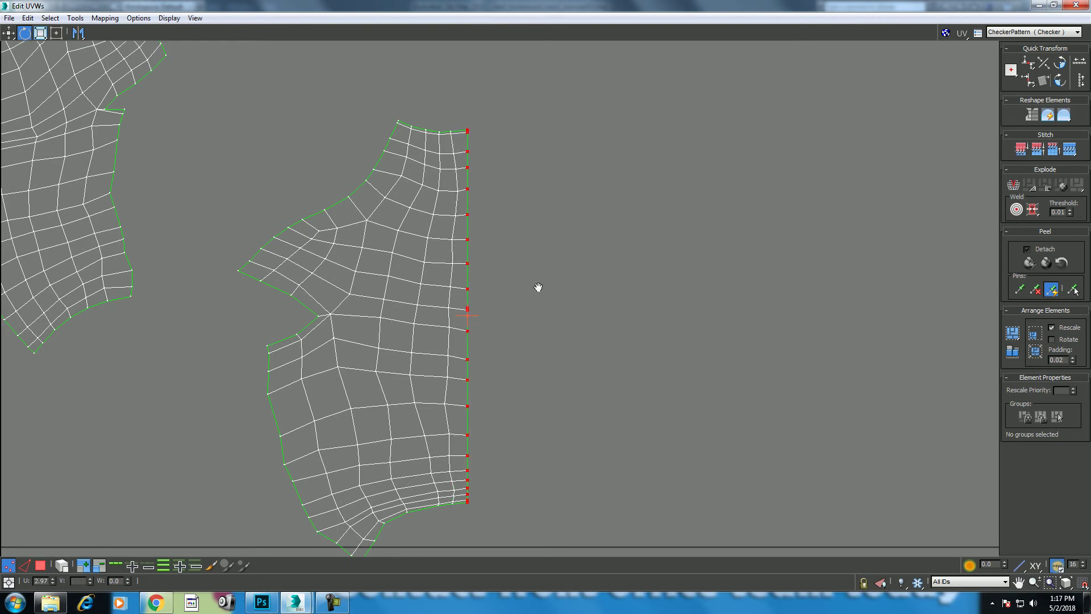
scroll(538, 287, "down", 1)
scroll(535, 267, "down", 2)
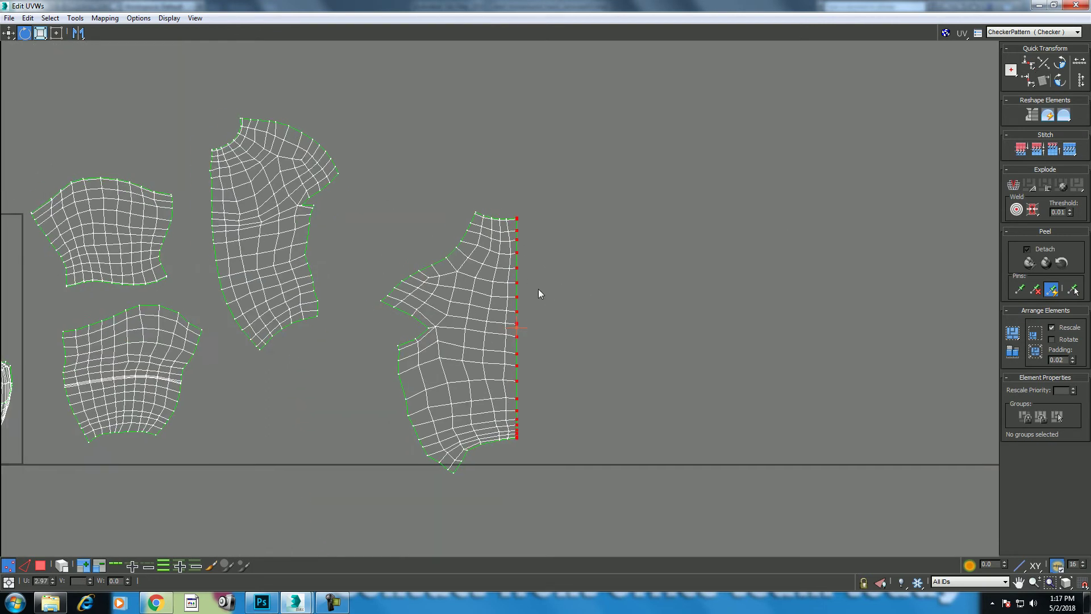
left_click_drag(339, 205, 309, 250)
Select the whole middle island by element and move it to the right.
left_click(61, 565)
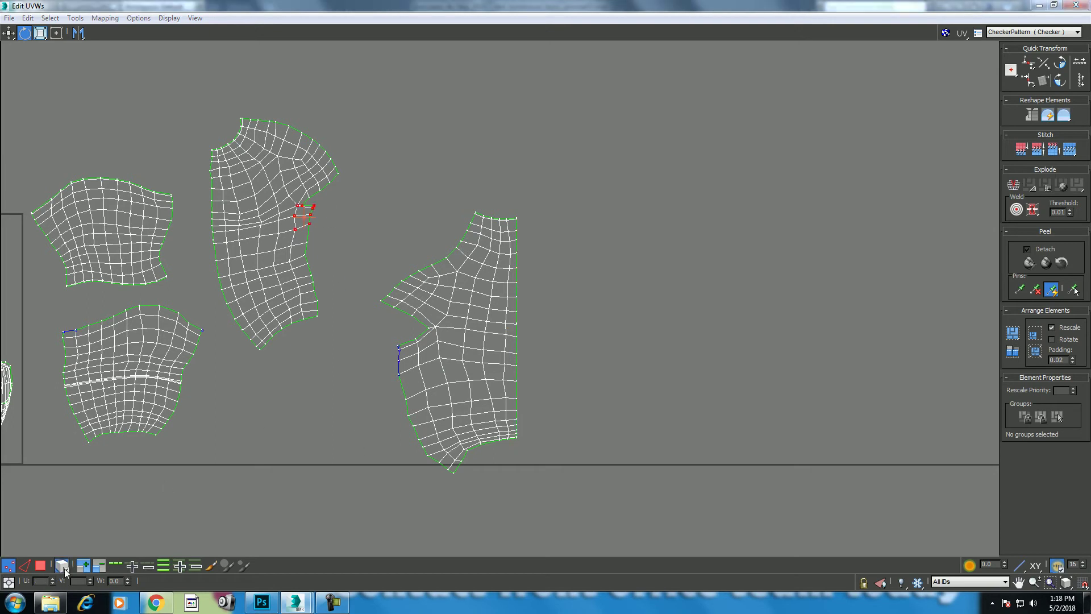
left_click(253, 319)
key("w")
left_click_drag(275, 208, 669, 264)
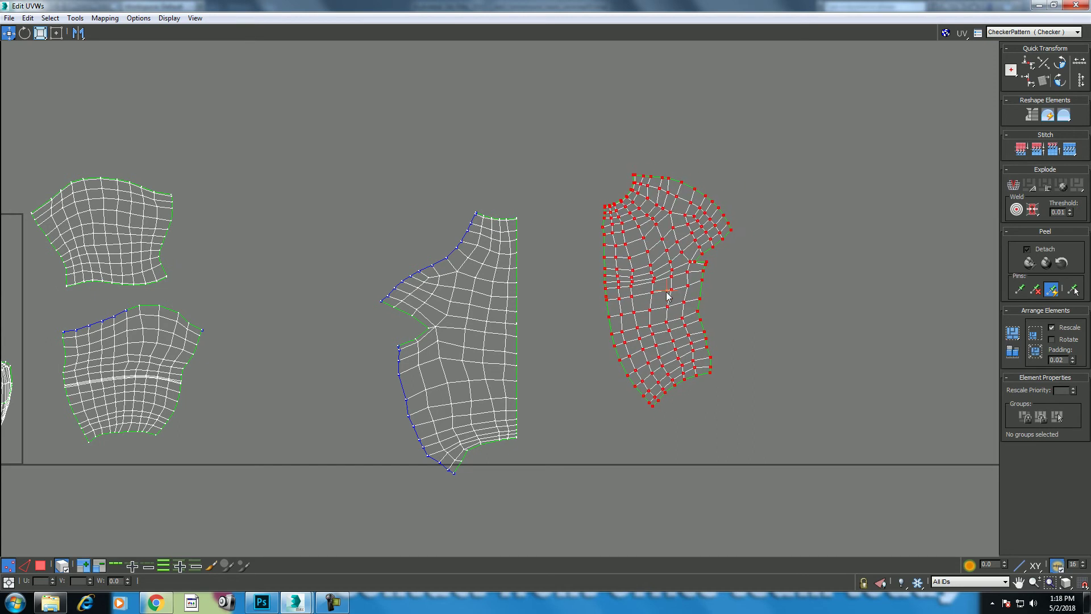
Clear the selection and select the vertices down the piece's curved left edge.
scroll(503, 307, "up", 2)
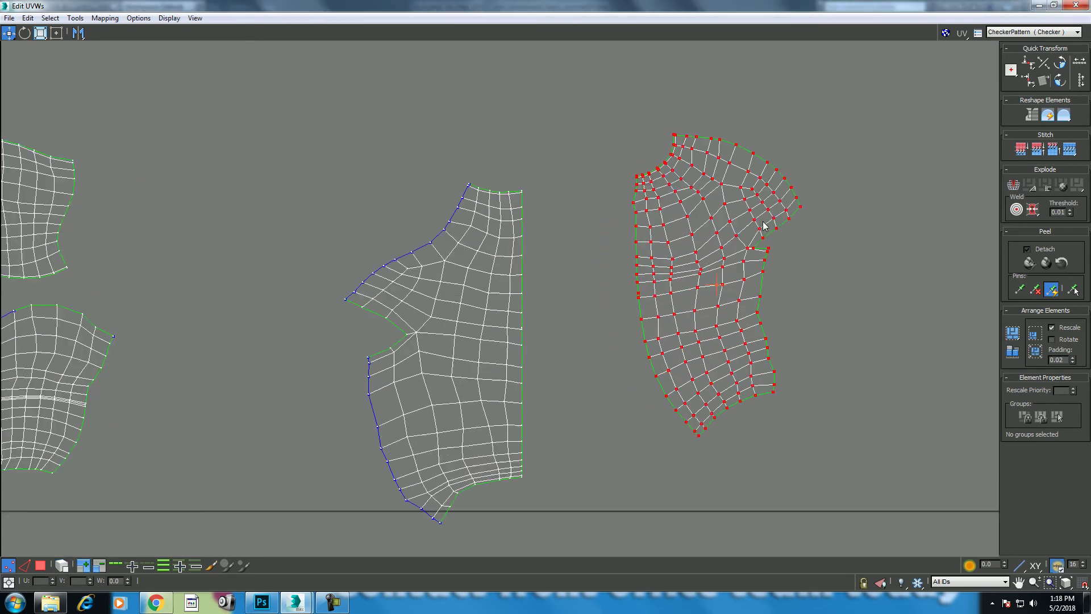
left_click(557, 264)
scroll(636, 184, "up", 2)
scroll(590, 256, "up", 3)
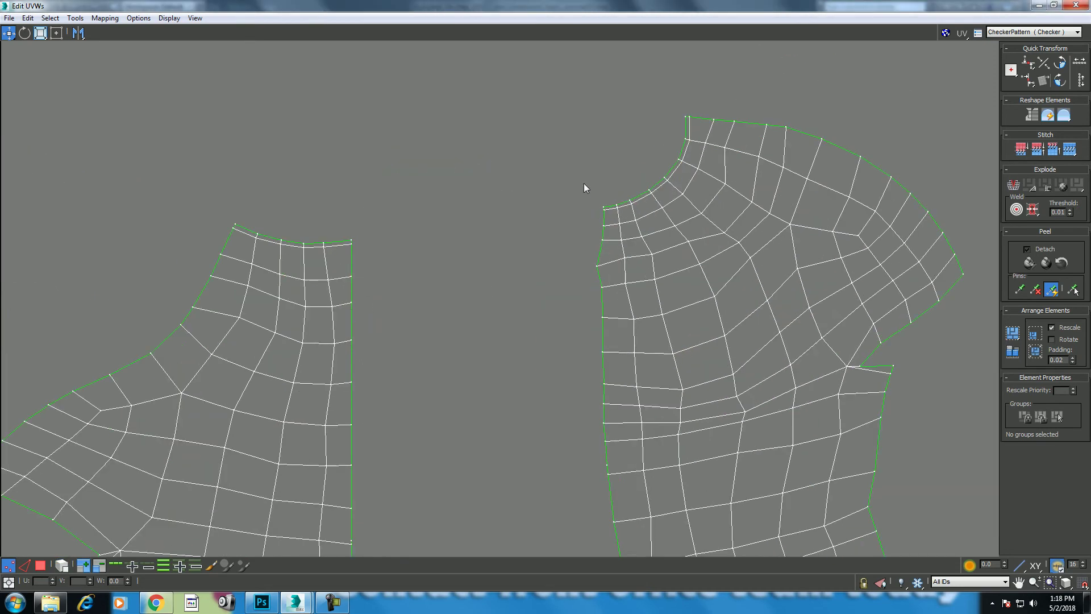
left_click_drag(607, 293, 590, 261, "ctrl")
middle_click_drag(585, 310, 572, 234)
middle_click_drag(610, 374, 588, 248)
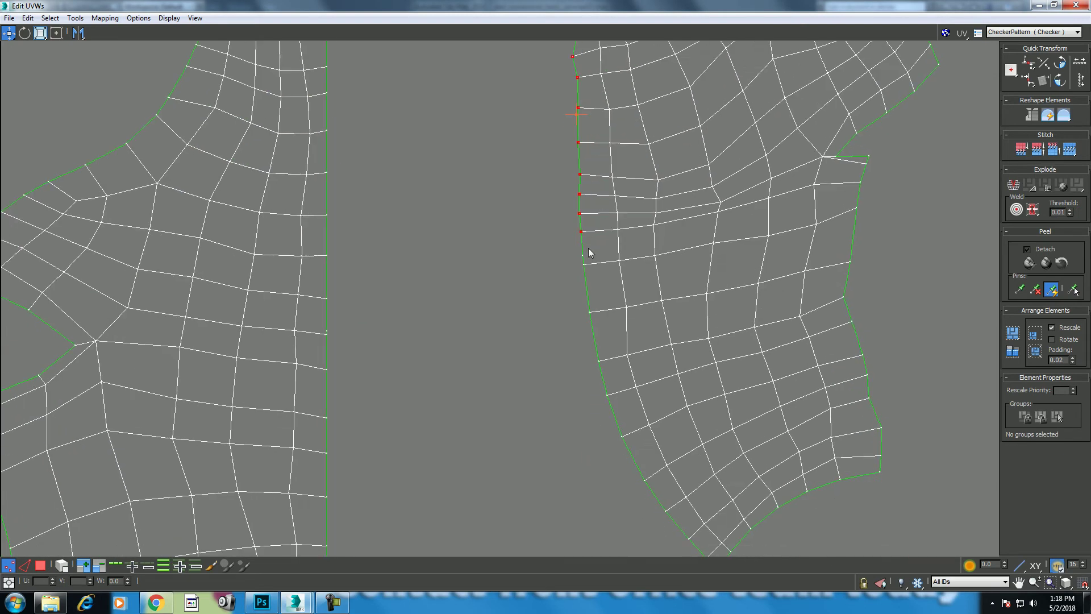
scroll(603, 331, "down", 1)
scroll(582, 296, "down", 1)
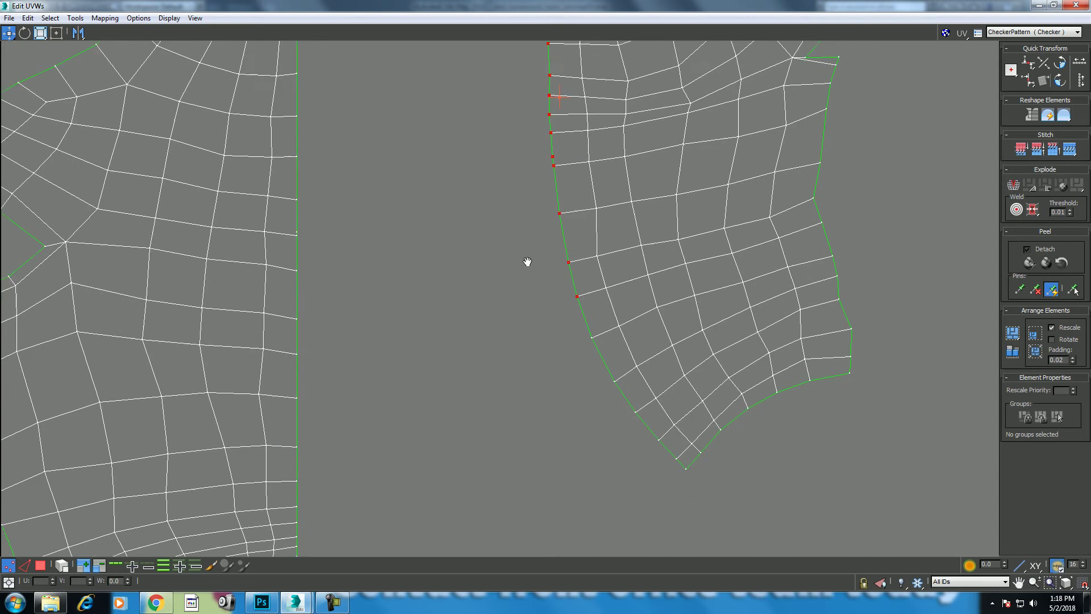
scroll(572, 281, "down", 1)
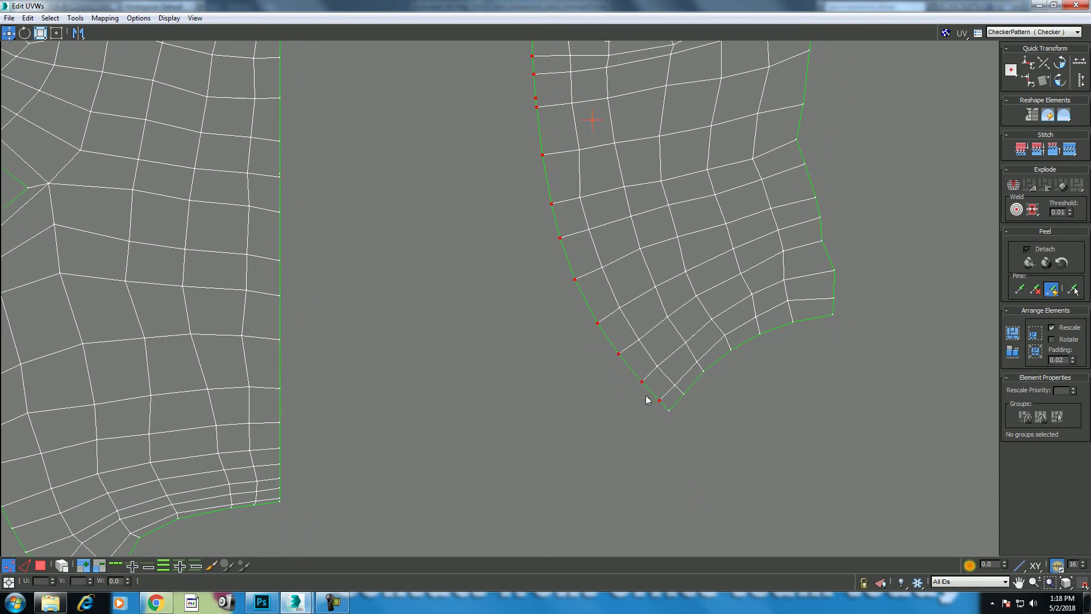
Align the right shell's seam vertices vertically, shift them left, and invert the vertex selection.
left_click(1033, 86)
scroll(696, 247, "down", 1)
middle_click_drag(737, 169, 696, 247)
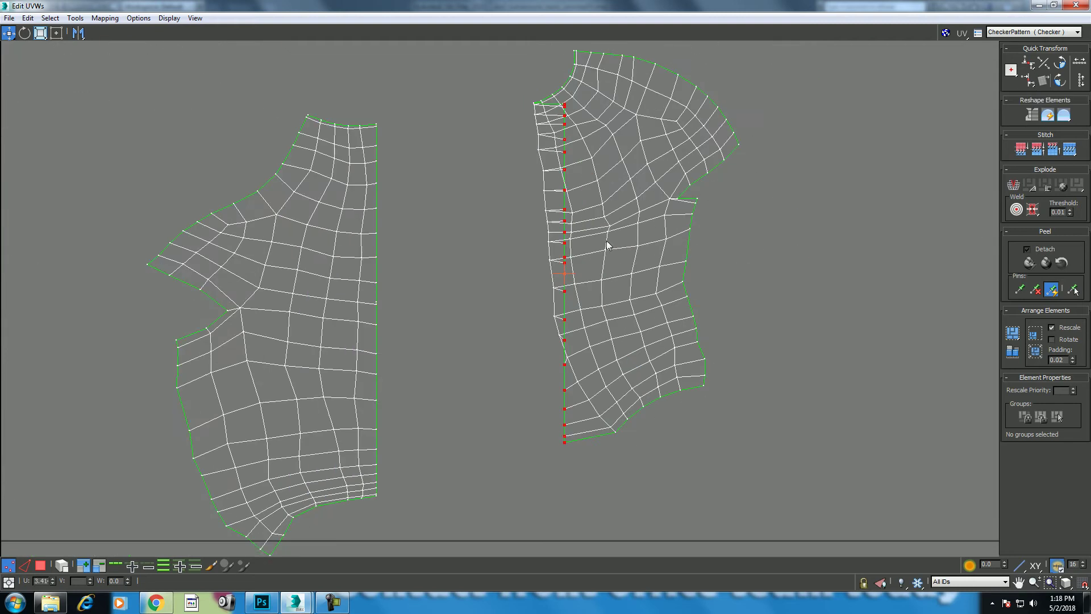
left_click_drag(567, 212, 527, 211)
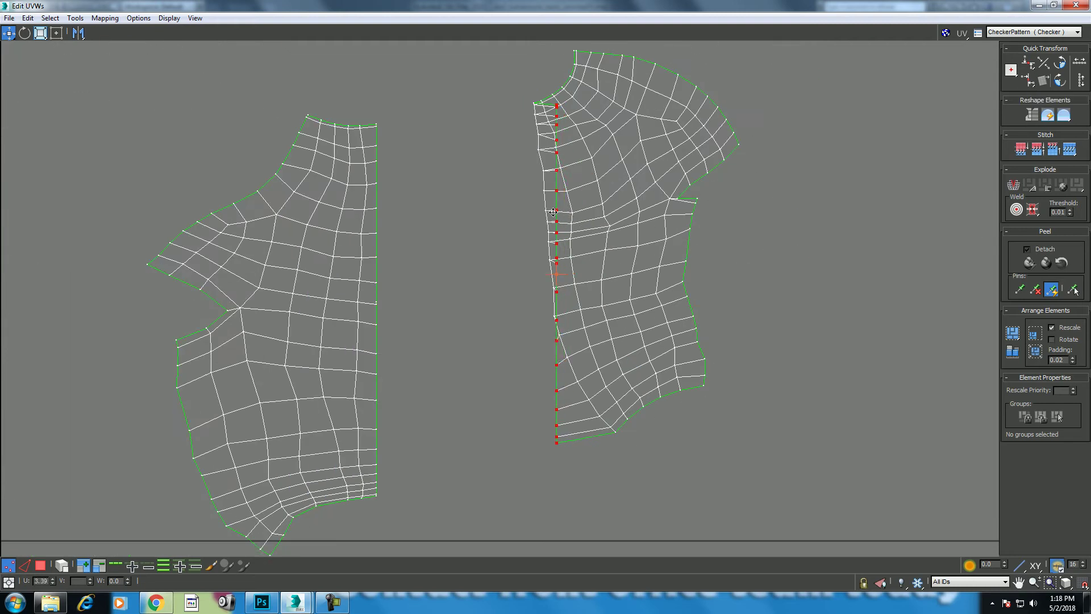
middle_click_drag(557, 206, 454, 233)
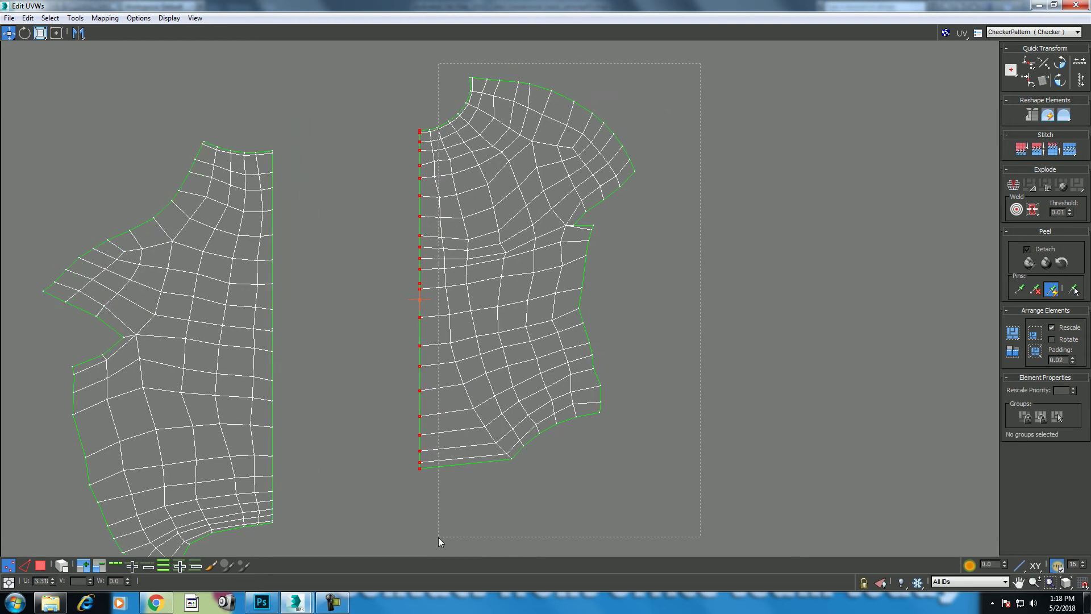
key("ctrl+i")
Relax the right shell's vertices using Relax By Polygon Angles.
right_click(542, 311)
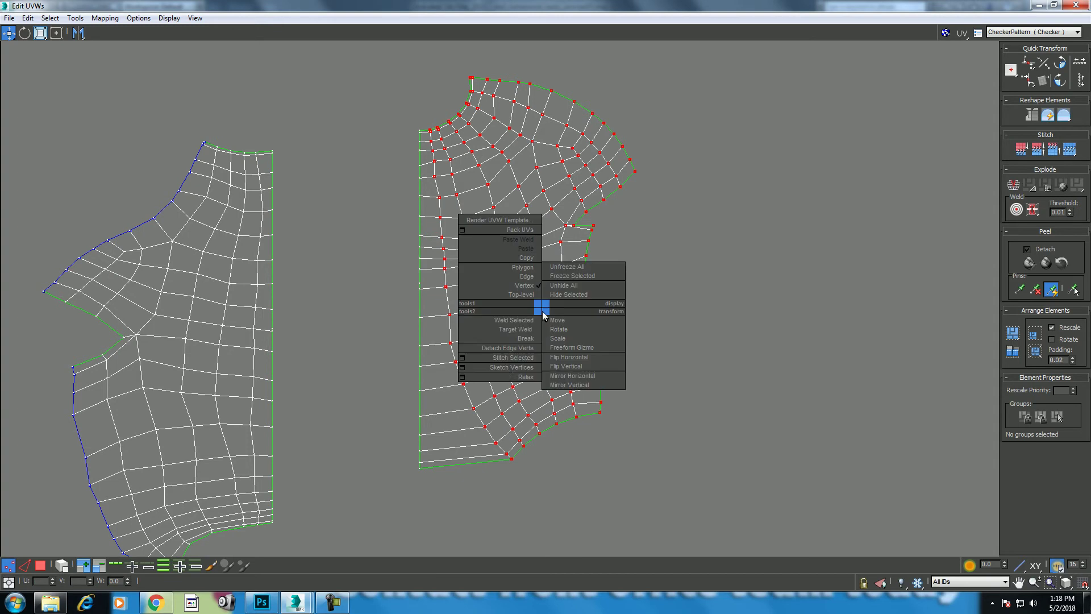
left_click(465, 377)
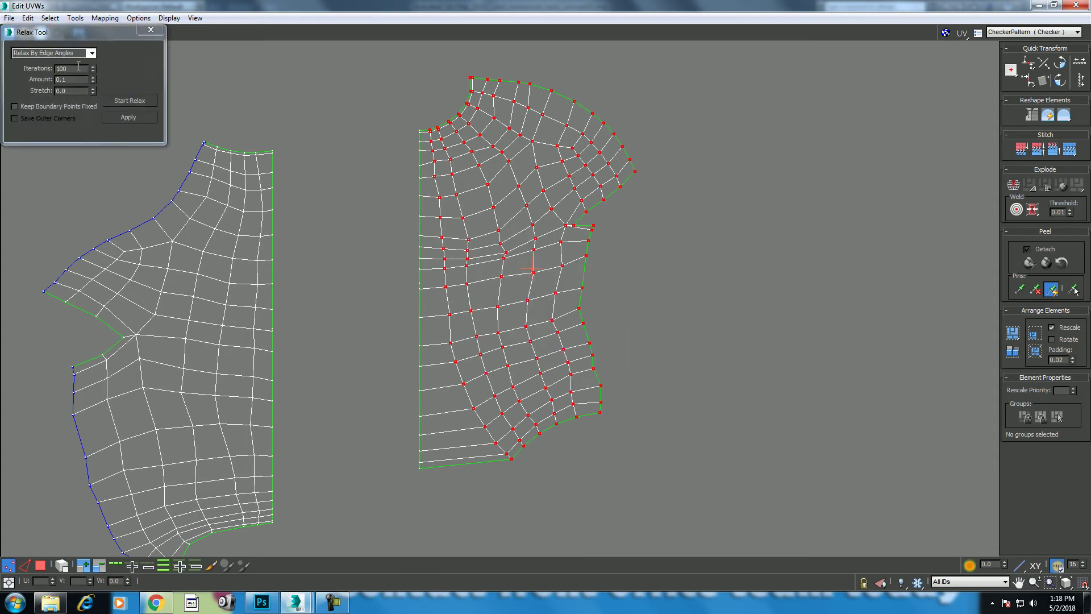
left_click(92, 53)
left_click(79, 63)
left_click(138, 101)
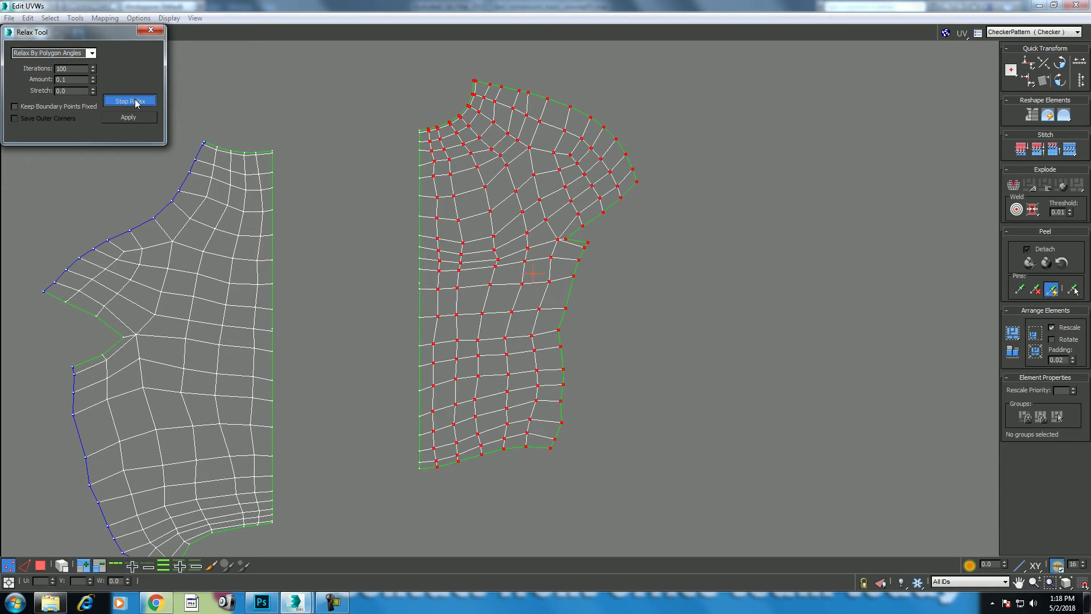
middle_click_drag(329, 296, 432, 233)
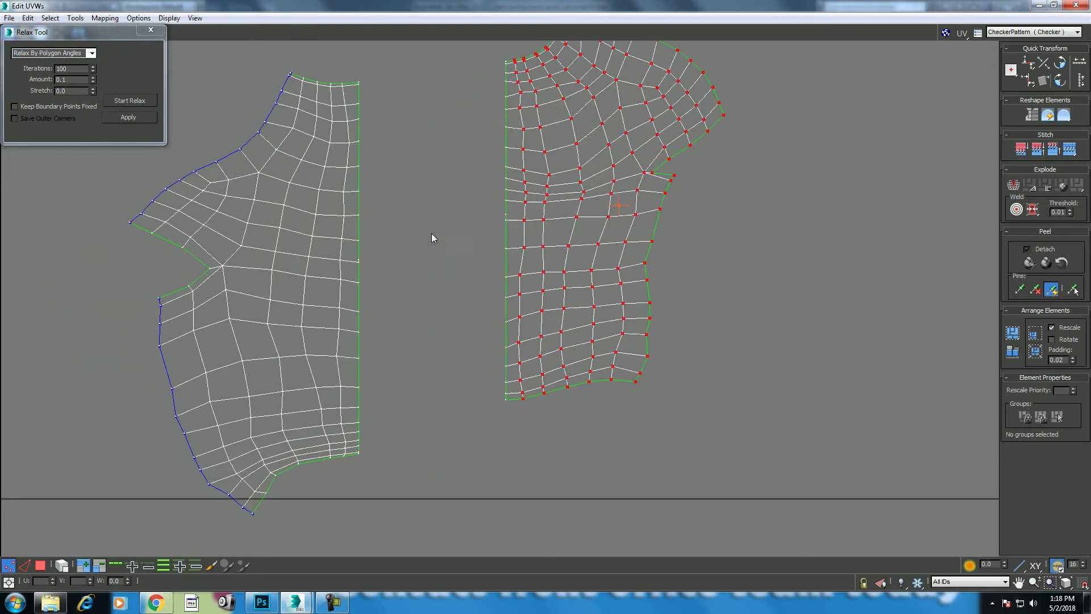
left_click(153, 99)
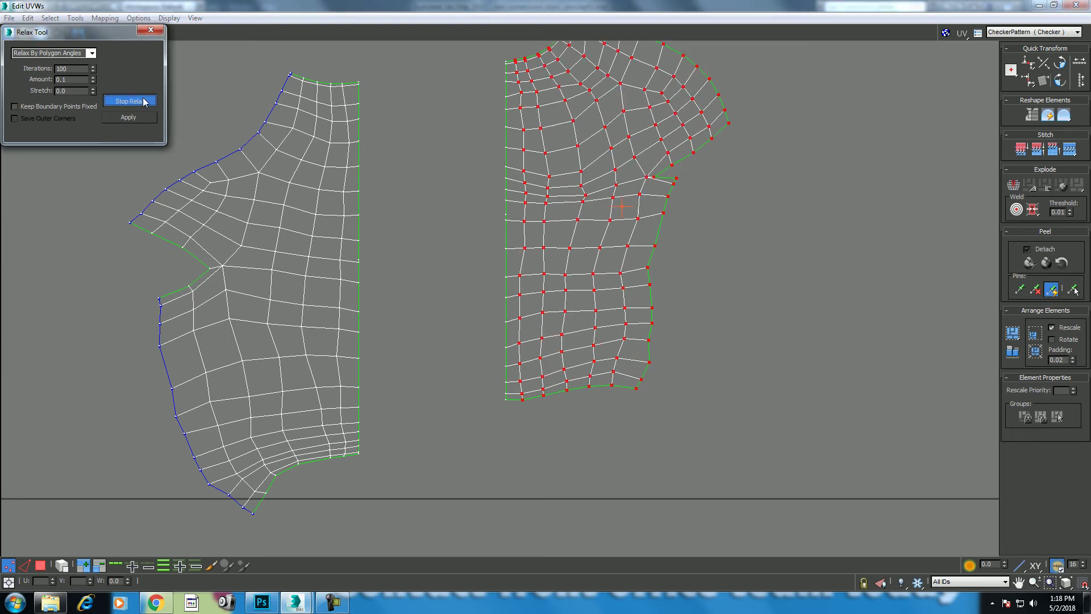
Select the middle shell's vertices, relax them the same way, and close the Relax Tool.
scroll(392, 222, "down", 1)
scroll(341, 159, "down", 1)
scroll(307, 91, "down", 1)
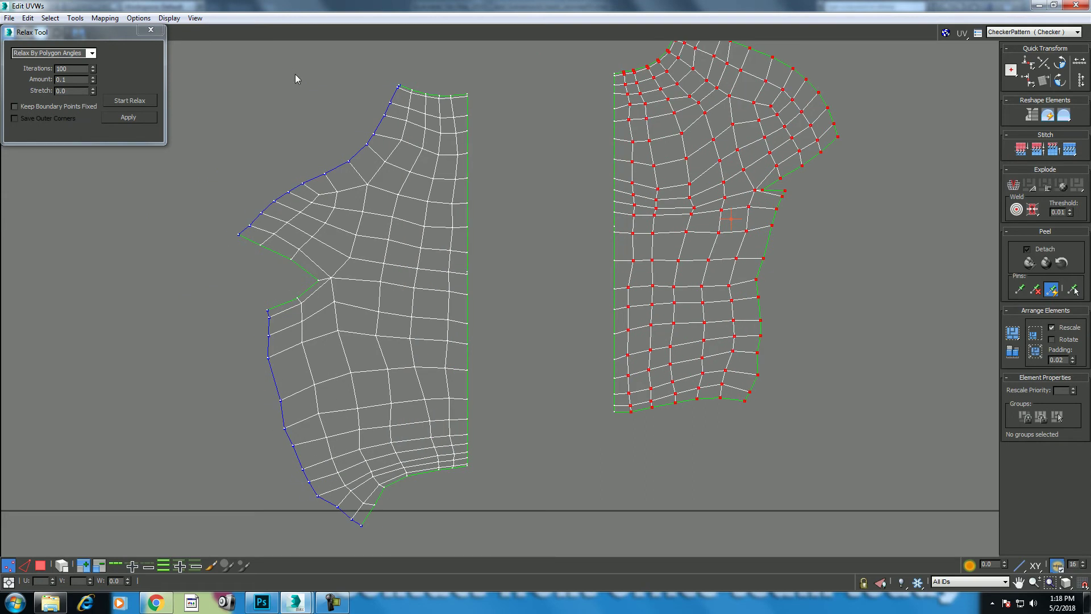
scroll(304, 102, "down", 1)
left_click_drag(280, 89, 446, 473)
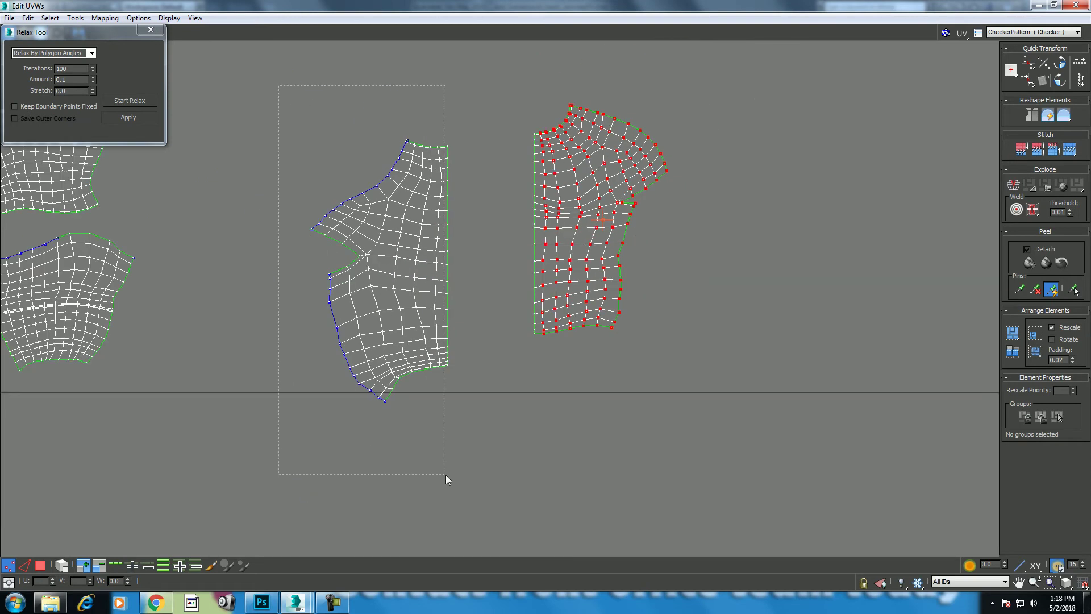
left_click(134, 101)
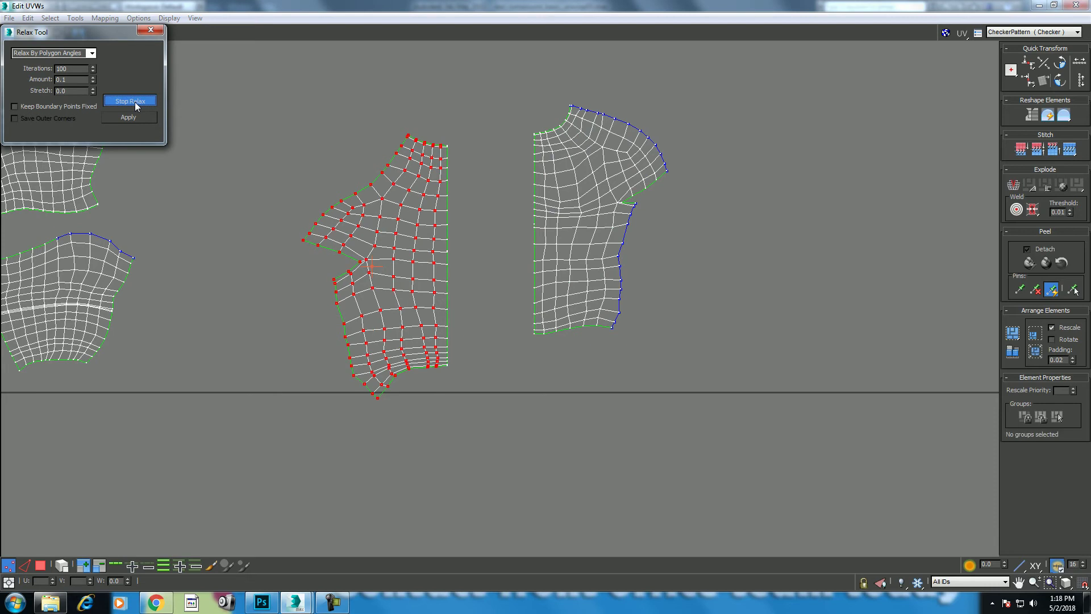
left_click(135, 102)
left_click(163, 31)
scroll(564, 221, "down", 2)
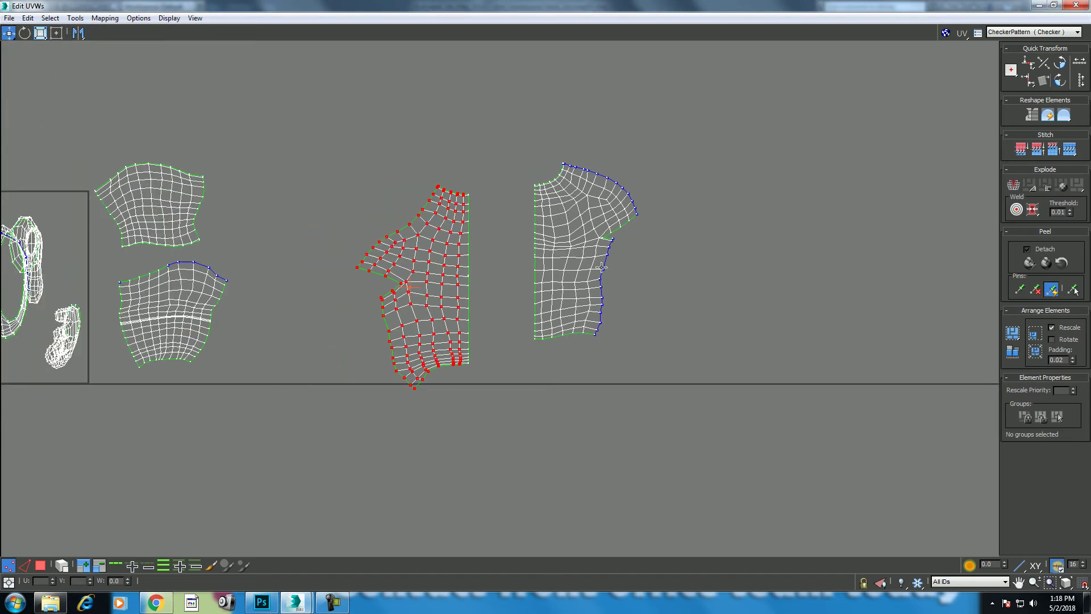
Maximize Edit UVWs and move the middle shell up to the top using Select by Element.
double_click(113, 7)
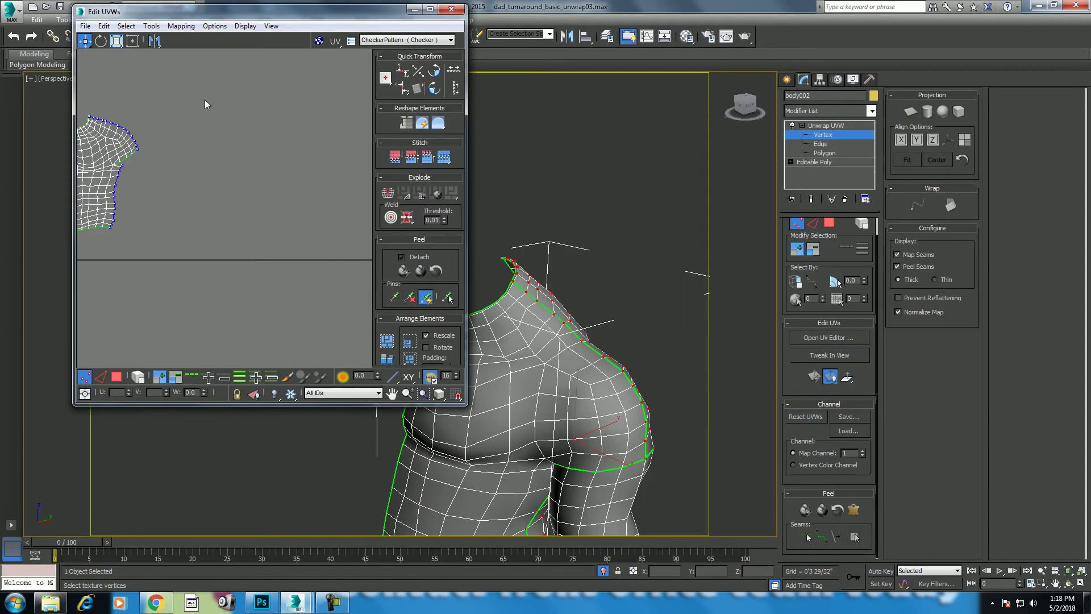
left_click(431, 9)
middle_click_drag(12, 179, 85, 173)
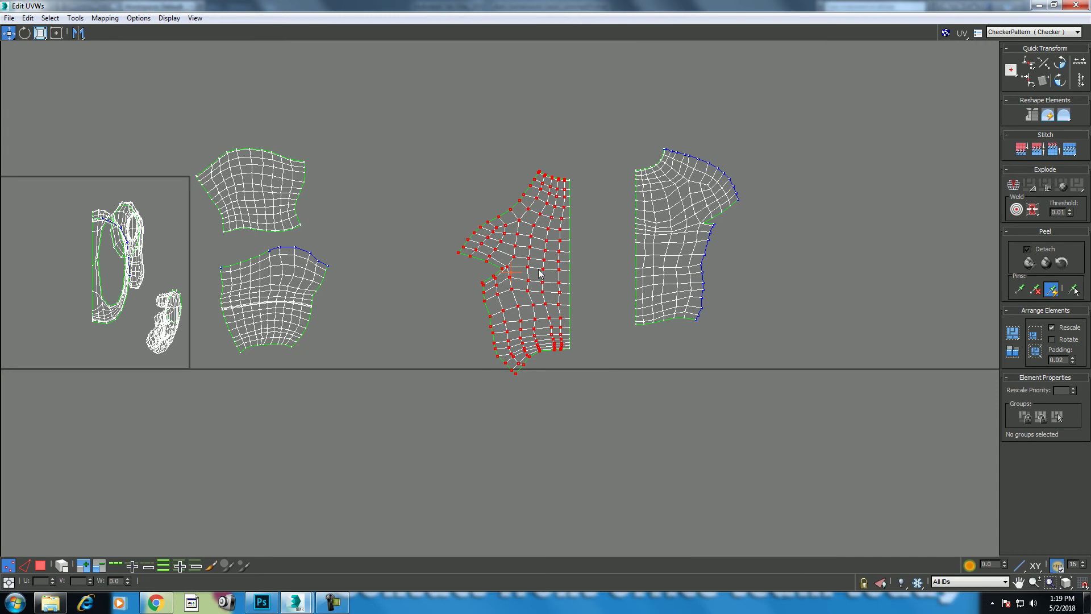
left_click(484, 408)
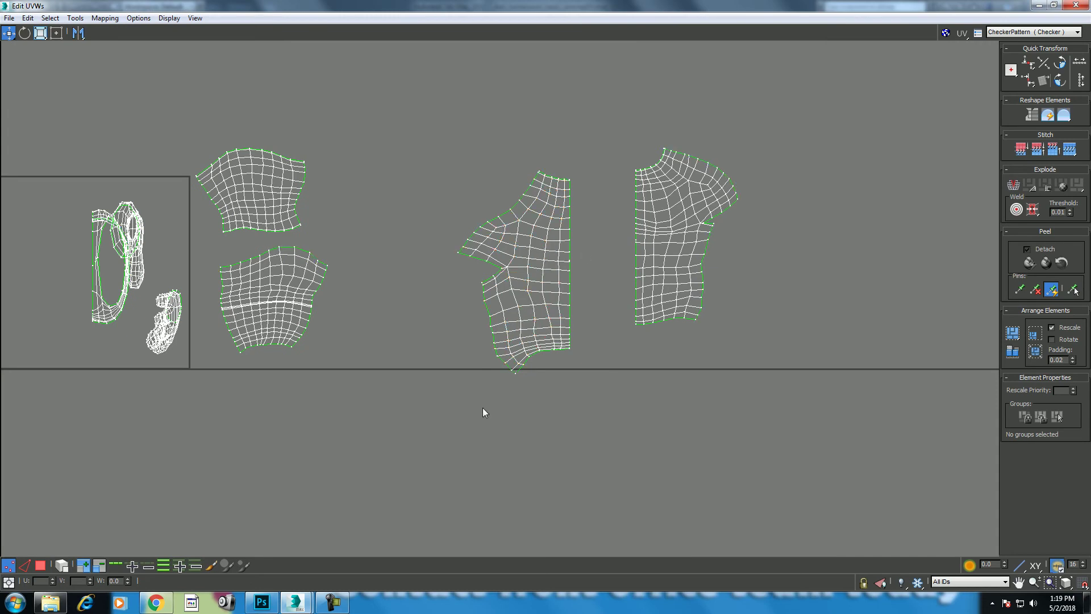
left_click(66, 568)
left_click(489, 328)
left_click_drag(533, 306, 491, 115)
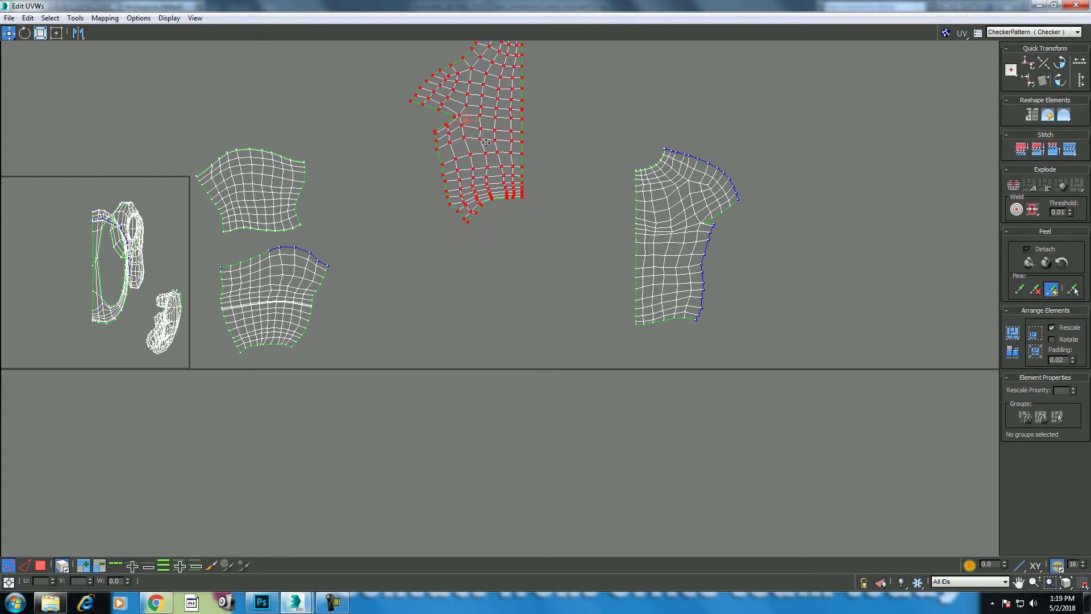
Select the right UV shell and restore the editor to show the head and torso.
middle_click_drag(579, 208, 555, 242)
left_click_drag(555, 242, 759, 458)
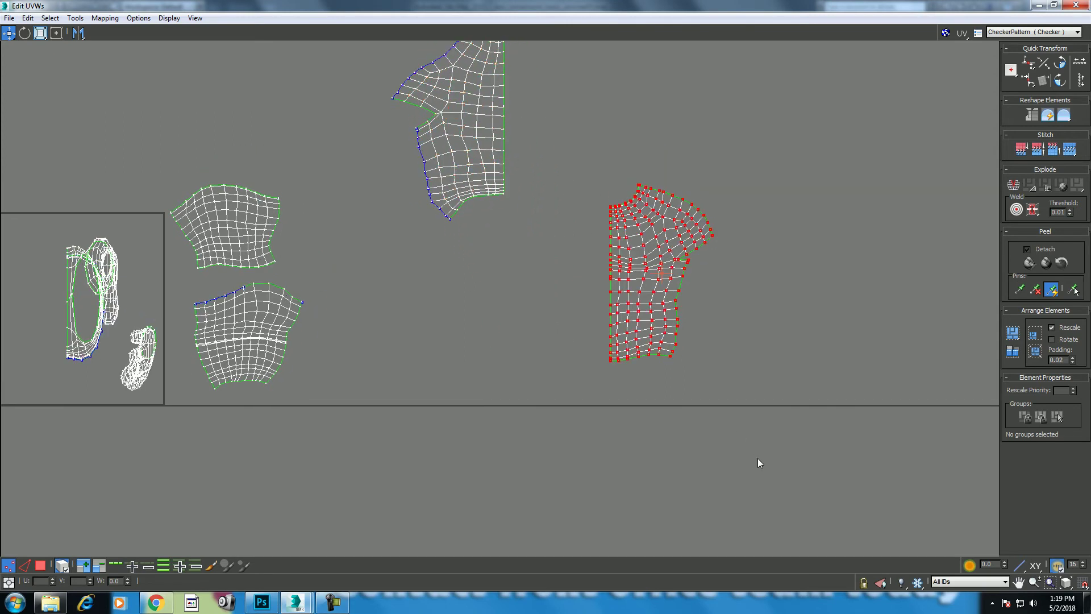
left_click(1055, 5)
middle_click_drag(515, 370, 510, 327)
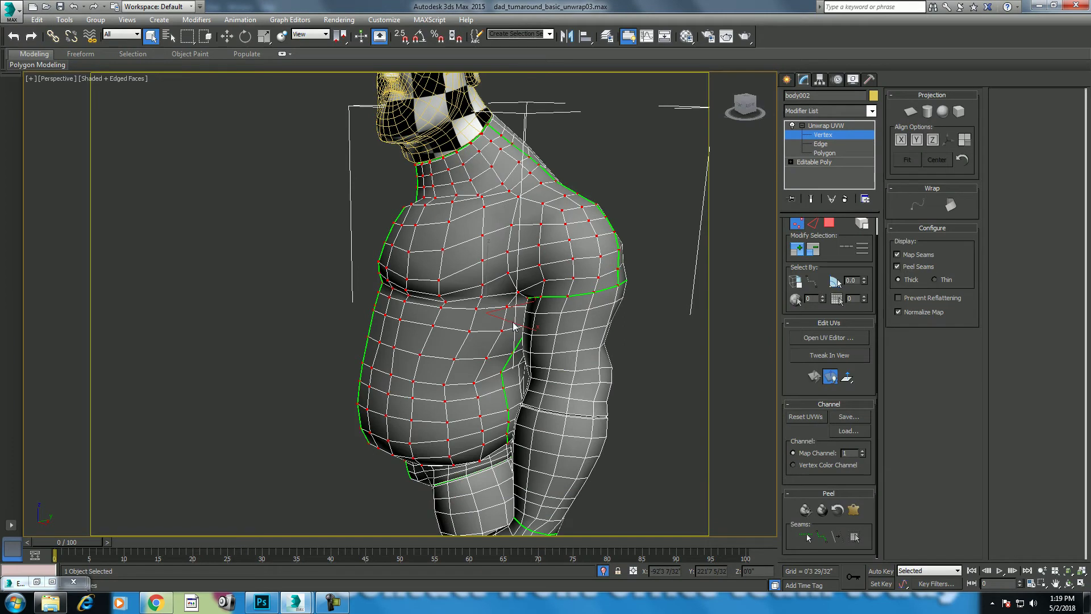
Orbit to the hip, select its polygon band out to the seams, and preview it in the UV editor.
middle_click_drag(517, 324, 575, 462)
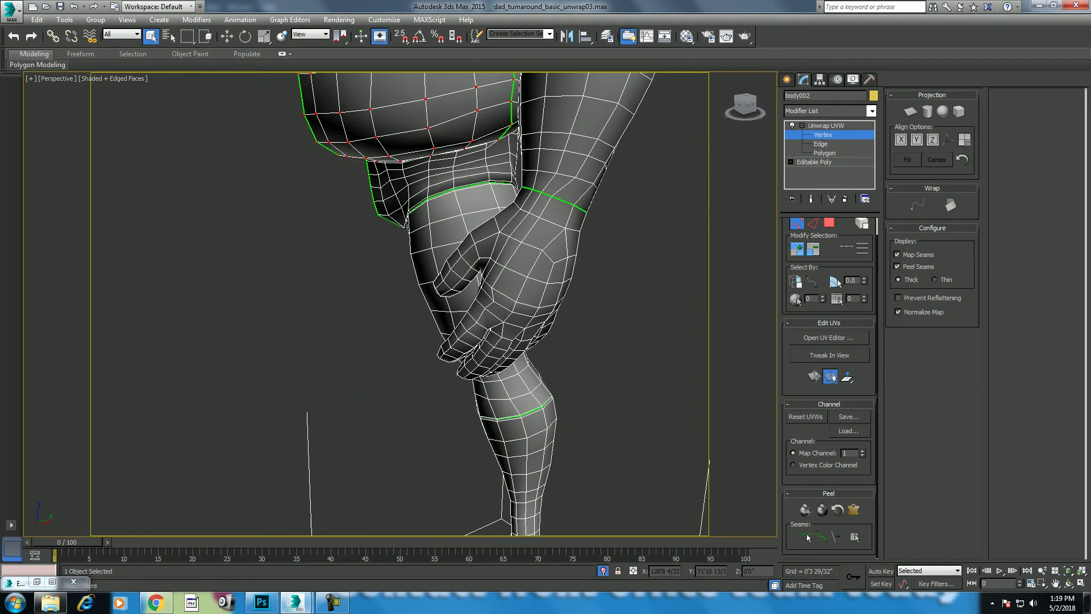
left_click(1068, 584)
mouse_move(436, 353)
left_mouse_down()
mouse_move(439, 301)
mouse_move(323, 378)
mouse_move(388, 328)
left_mouse_up()
right_click(389, 328)
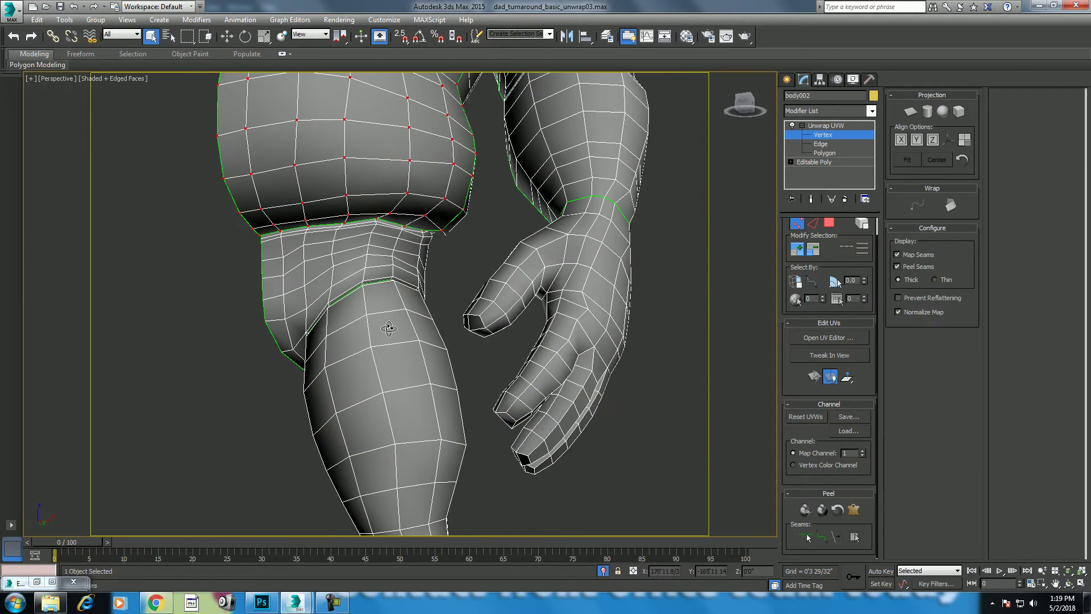
left_click(830, 223)
left_click(372, 271)
left_click(854, 538)
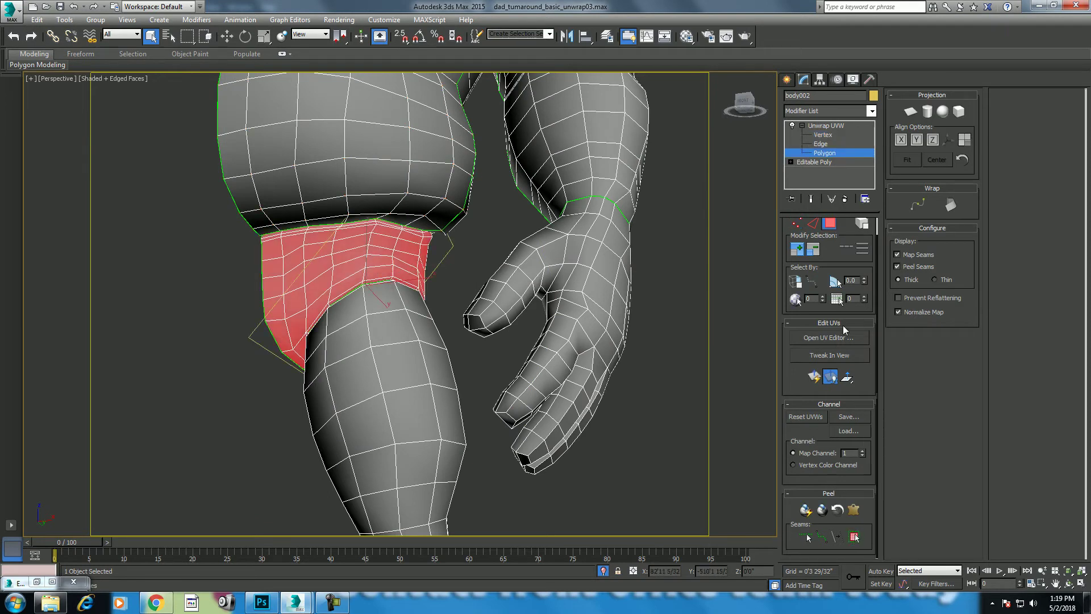
left_click(830, 337)
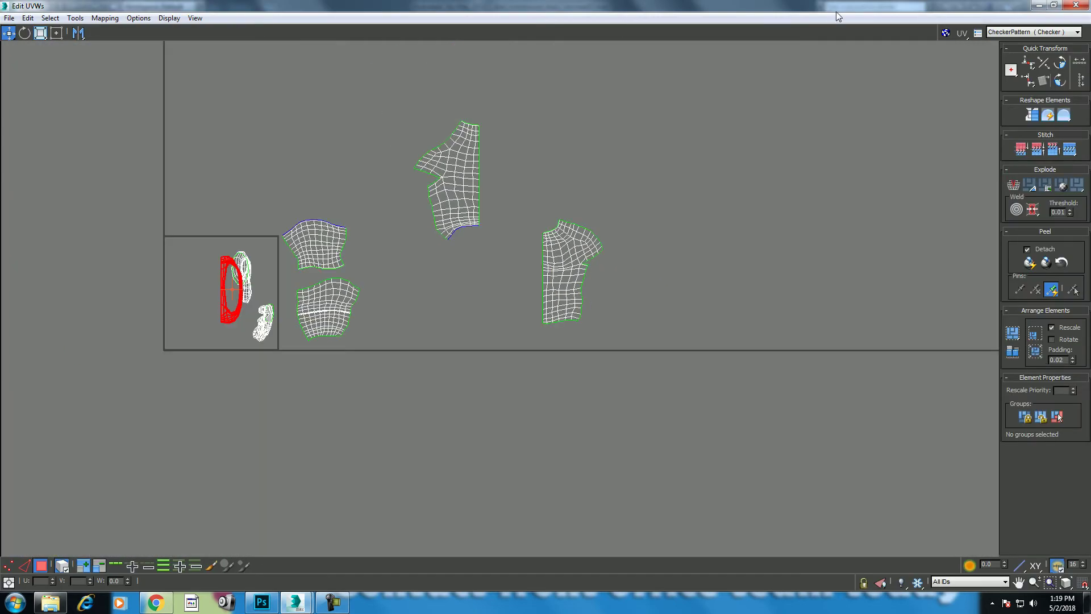
scroll(236, 302, "up", 5)
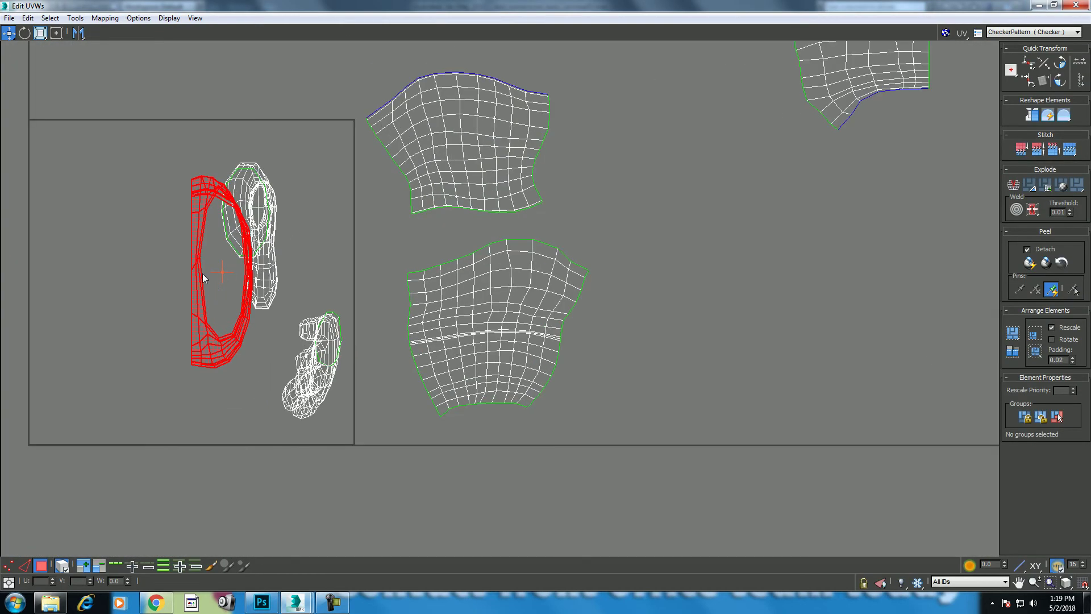
left_click(1039, 6)
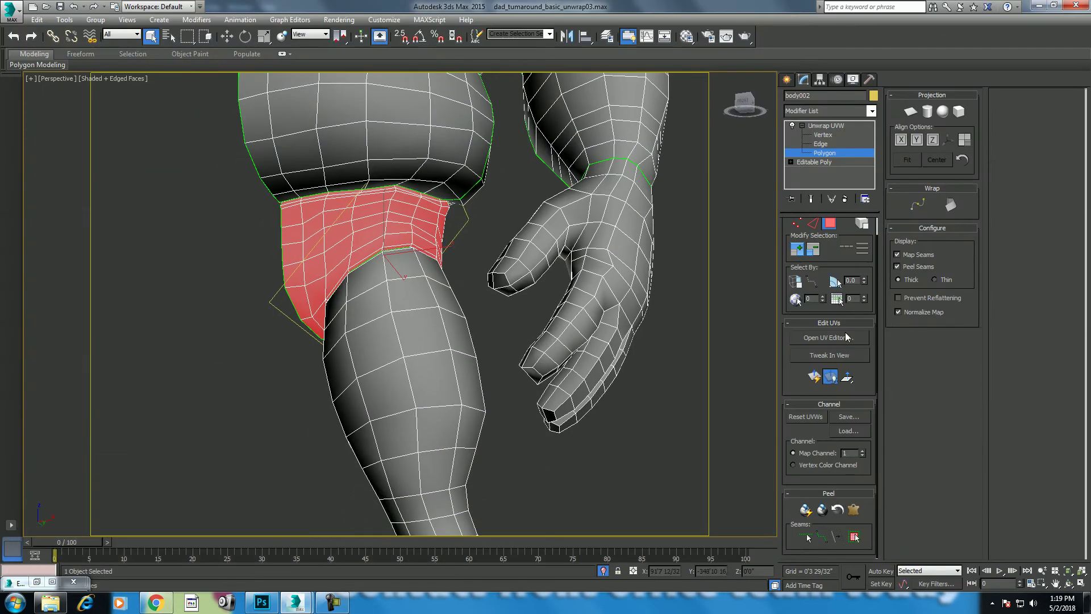
Switch Unwrap UVW to Edge level and zoom in on the hip and upper leg seams.
left_click(815, 224)
left_click(1069, 583)
mouse_move(305, 336)
left_mouse_down()
mouse_move(372, 303)
mouse_move(410, 309)
mouse_move(426, 265)
mouse_move(384, 427)
left_mouse_up()
mouse_move(423, 358)
middle_mouse_down("alt")
mouse_move(442, 292)
mouse_move(424, 289)
middle_mouse_up("alt")
scroll(437, 293, "up", 2)
scroll(422, 290, "up", 3)
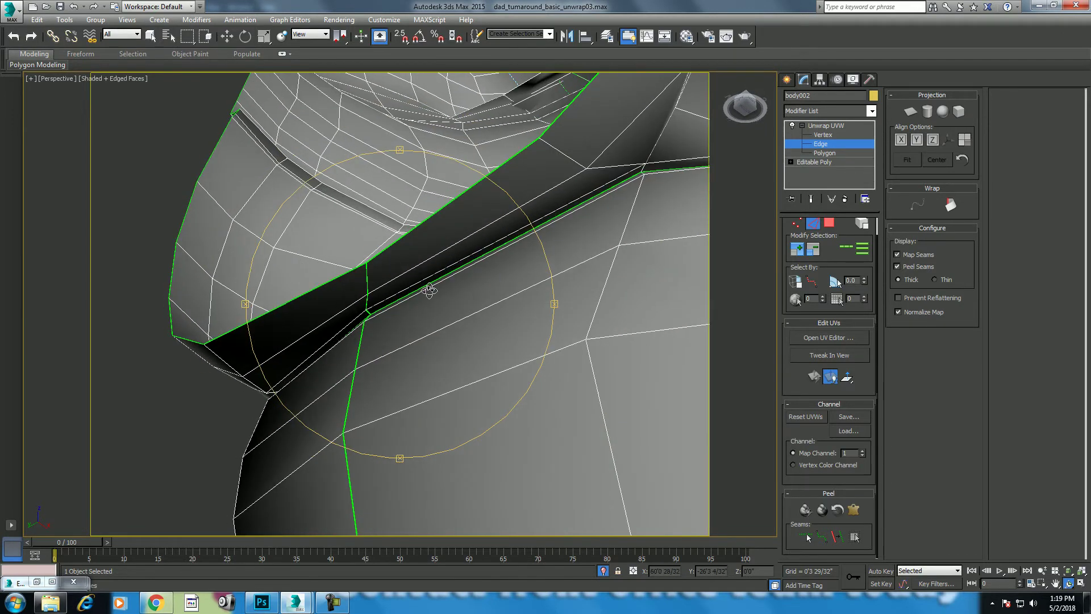
scroll(426, 290, "up", 1)
scroll(430, 291, "up", 2)
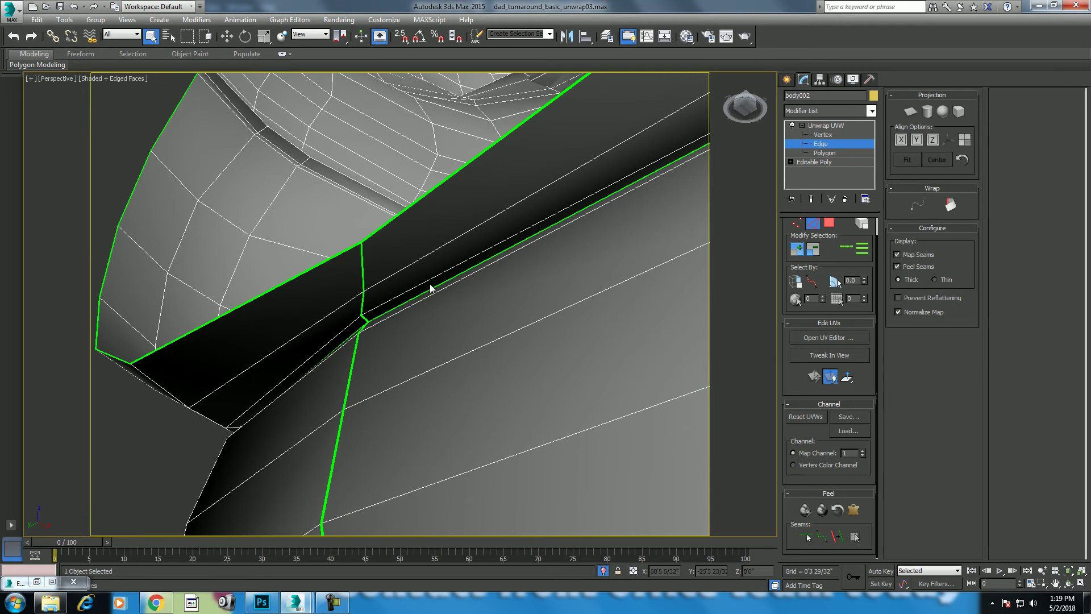
scroll(412, 297, "down", 2)
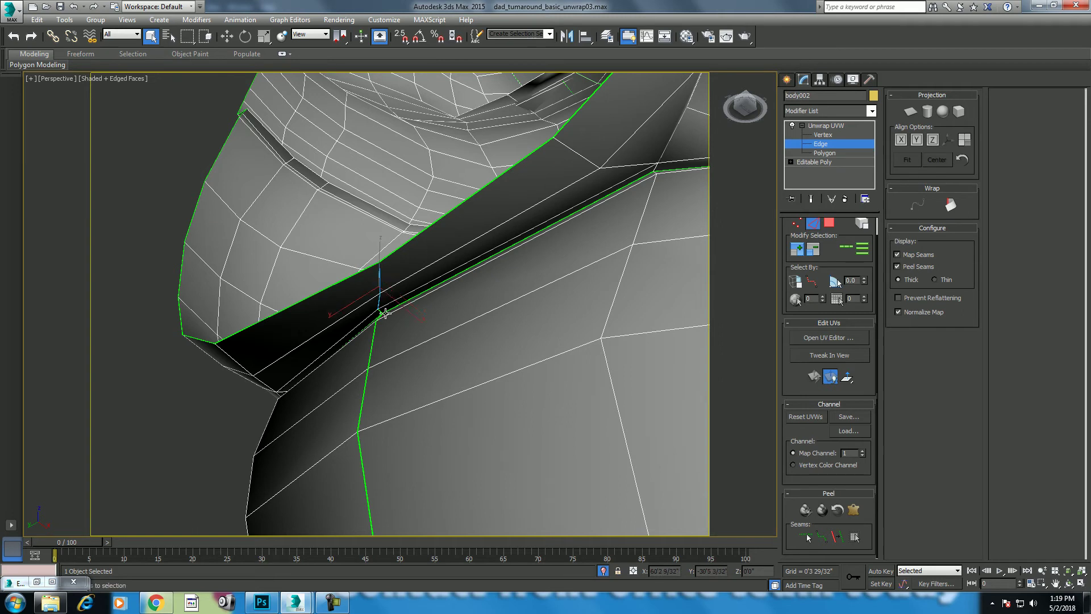
Orbit around to inspect the shoulder and neck seams.
left_click(1069, 583)
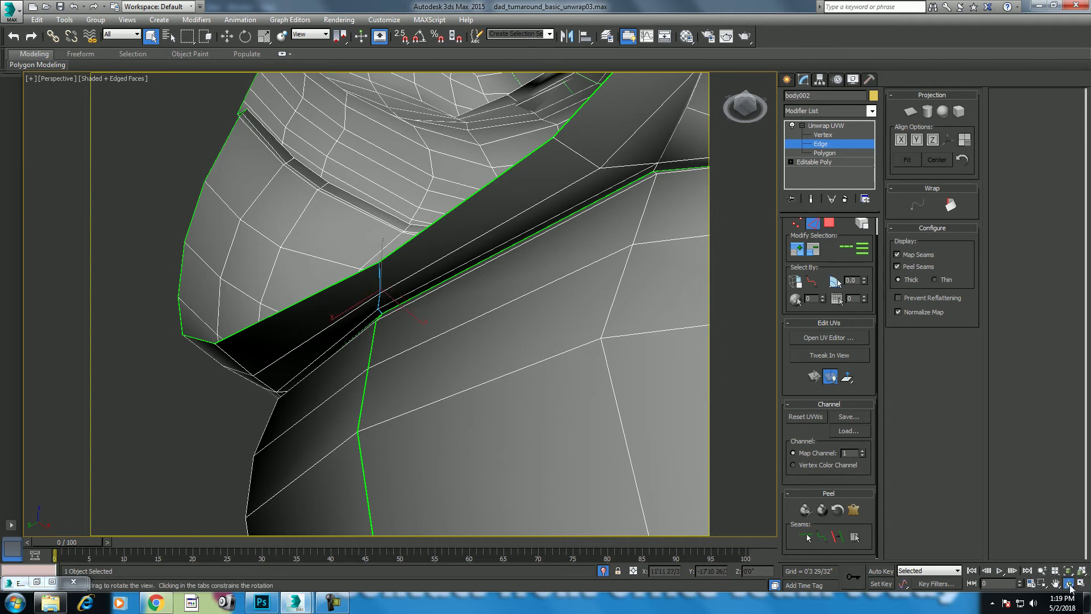
mouse_move(469, 350)
left_mouse_down()
mouse_move(509, 336)
mouse_move(593, 415)
left_mouse_up()
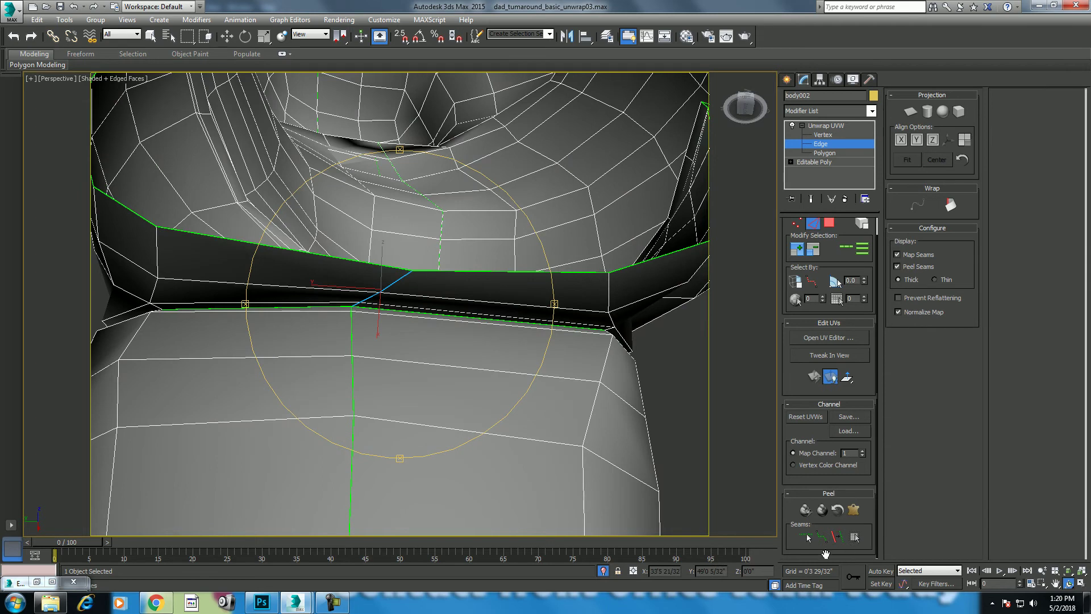
mouse_move(436, 330)
left_mouse_down()
mouse_move(375, 300)
mouse_move(429, 313)
mouse_move(426, 355)
mouse_move(417, 327)
mouse_move(786, 312)
left_mouse_up()
At Polygon level, Quick Peel the selected hip band into a flat UV island.
key("q")
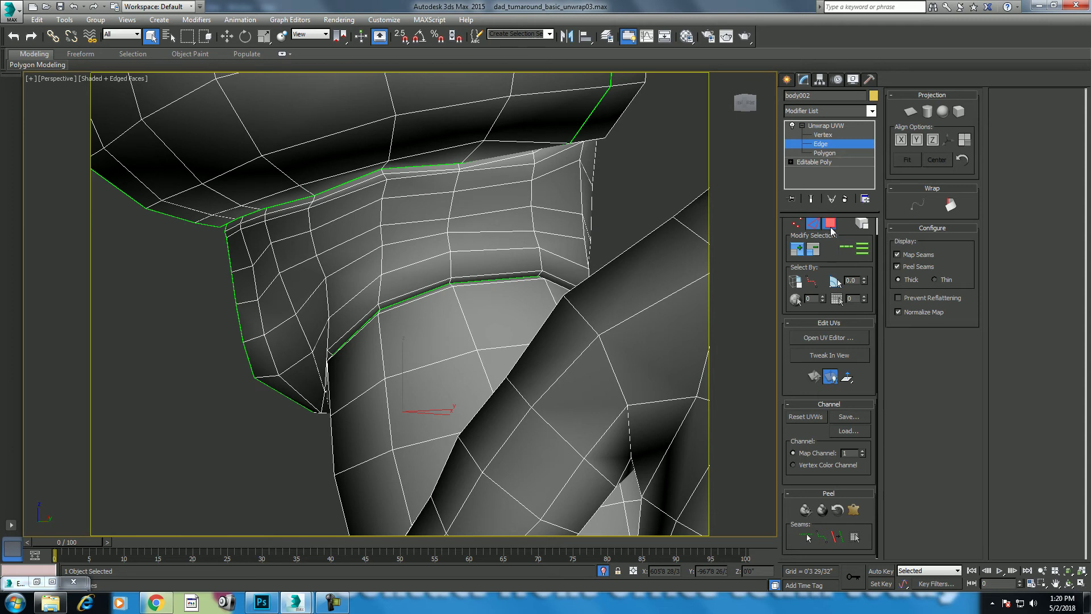
left_click(830, 224)
left_click(849, 338)
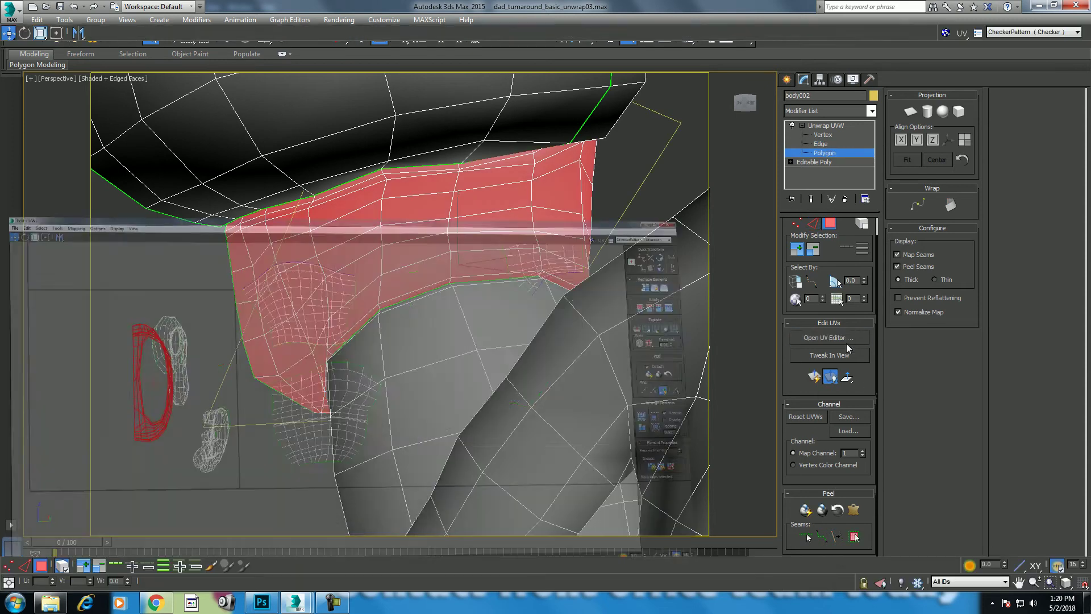
left_click_drag(989, 8, 387, 70)
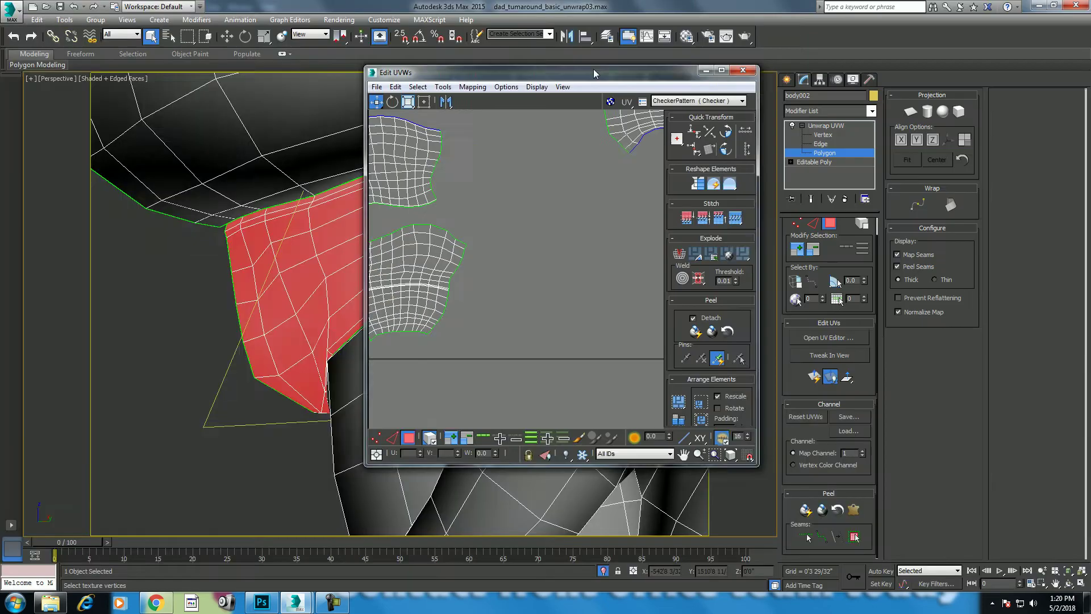
scroll(330, 316, "down", 3)
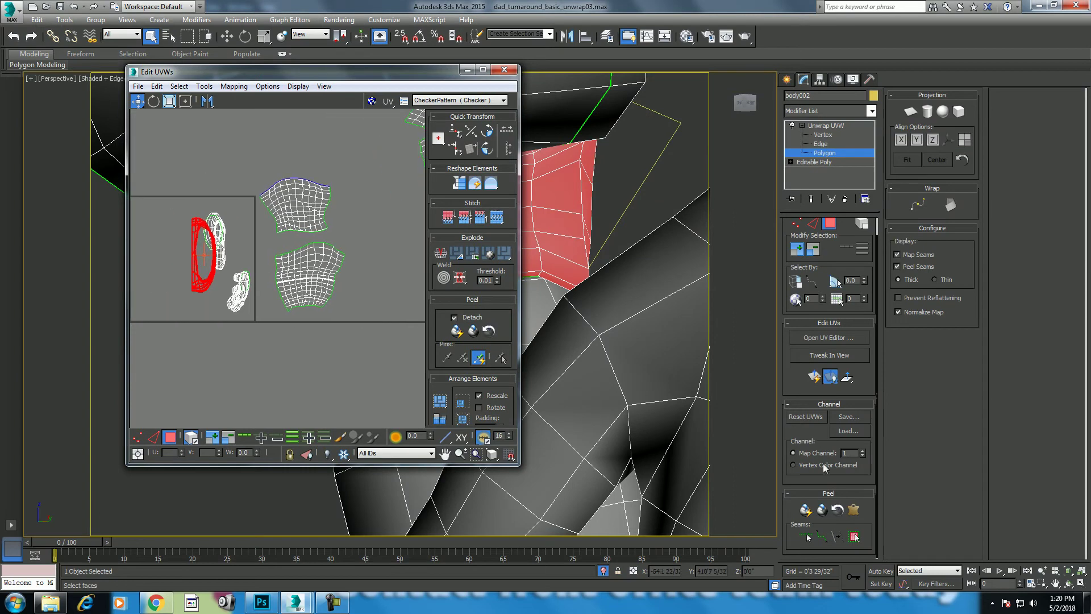
left_click(807, 511)
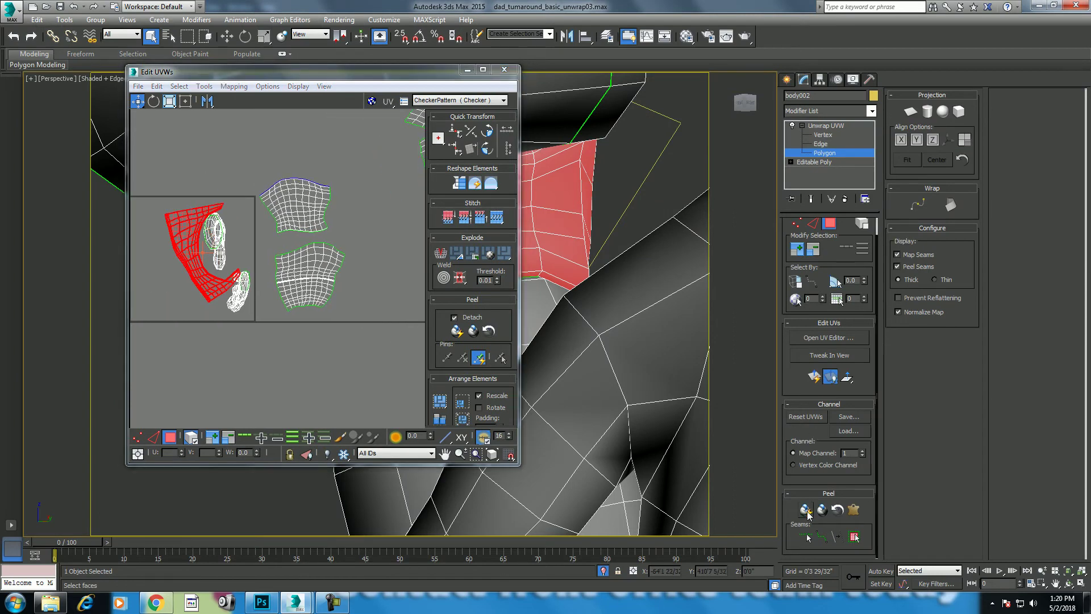
scroll(316, 336, "up", 2)
left_click_drag(296, 72, 585, 32)
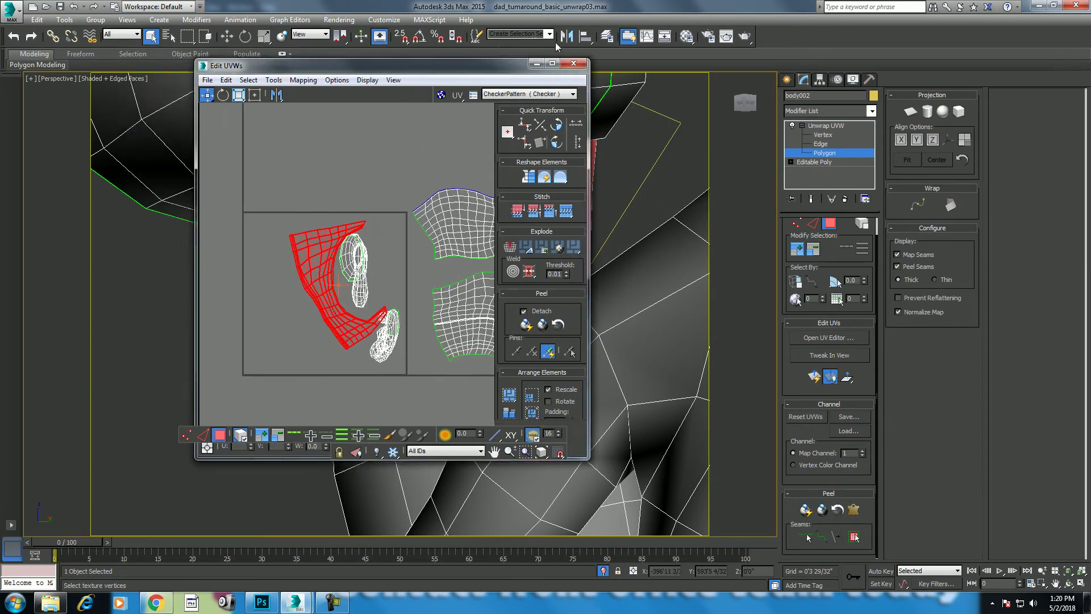
key("z")
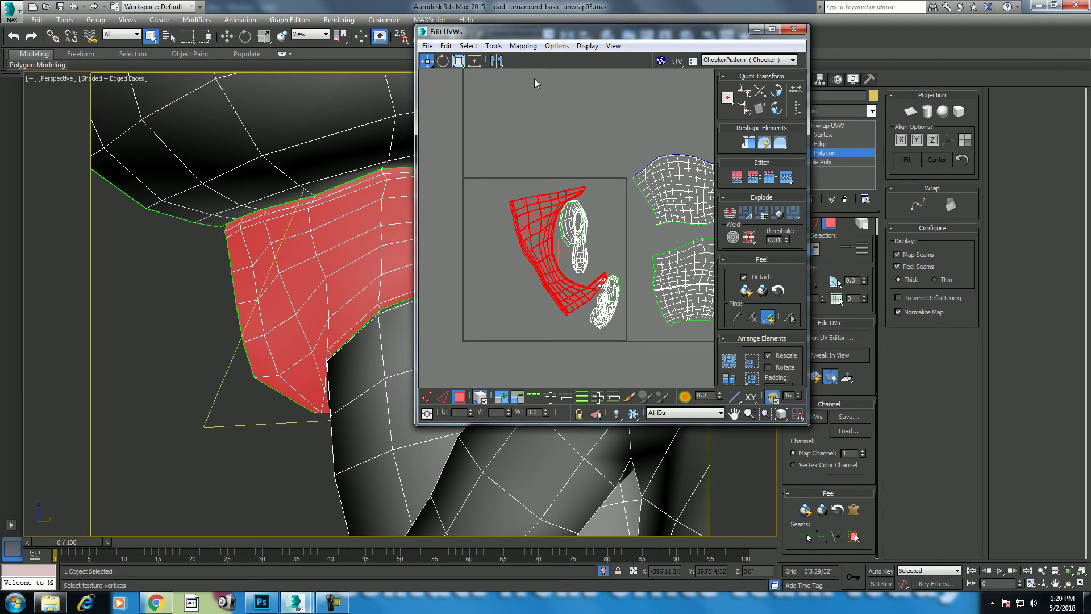
Rotate the peeled island about -119° and move it to the top of the UV layout.
left_click(443, 61)
left_click_drag(530, 233, 775, 140)
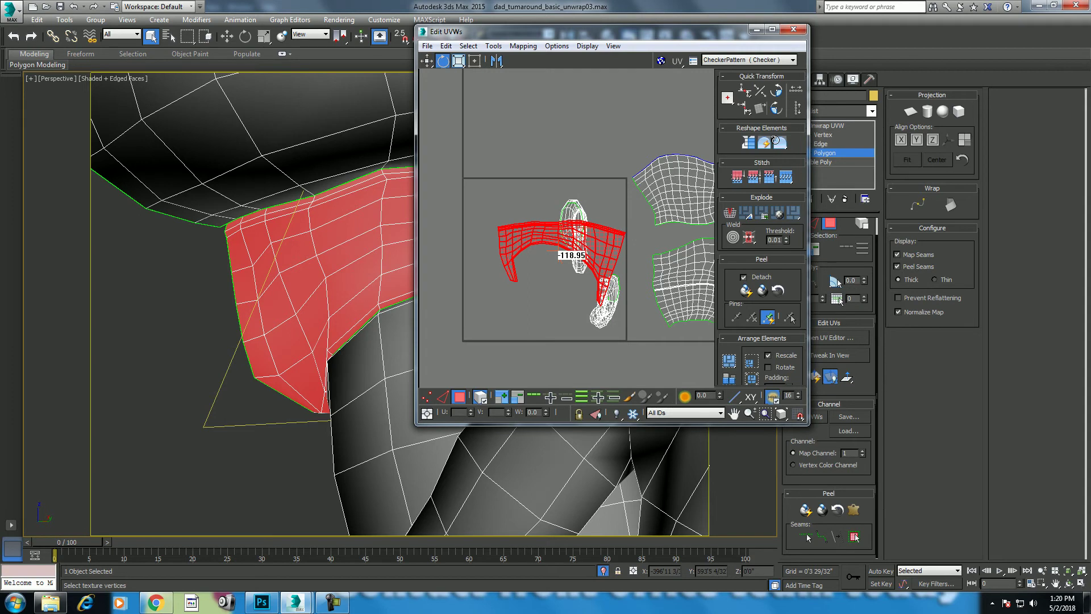
left_click(426, 61)
left_click_drag(557, 232, 557, 105)
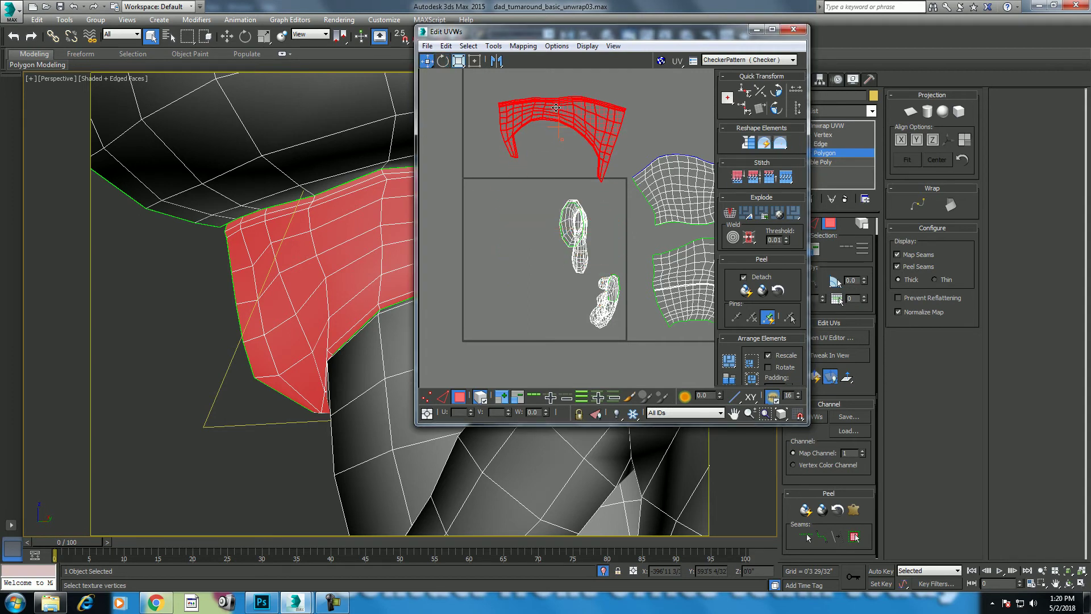
middle_click_drag(301, 231, 259, 234, "alt")
right_click(260, 233)
left_click(240, 223)
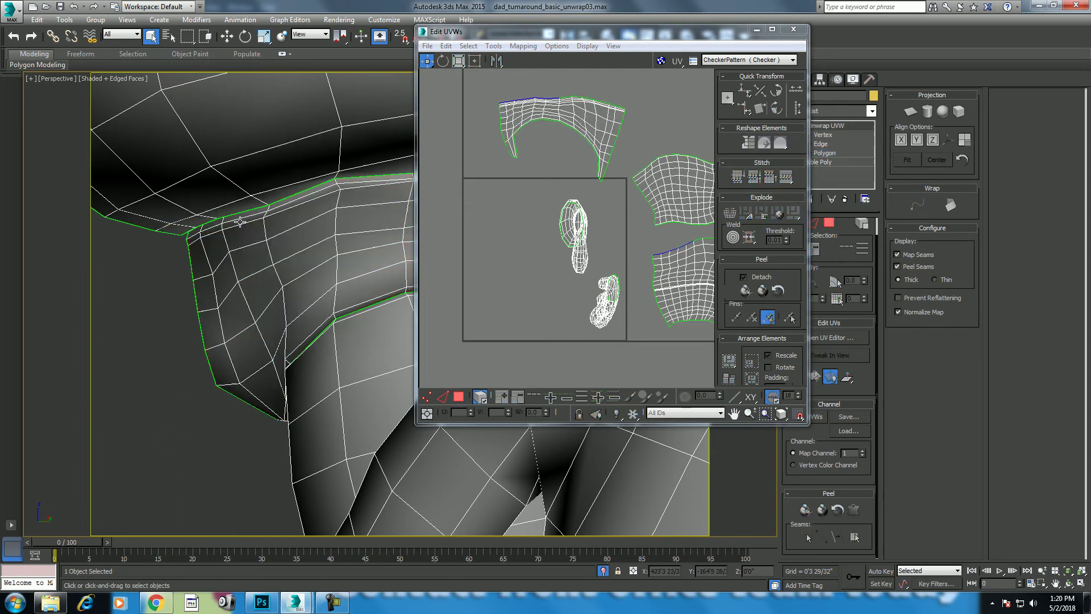
key("m")
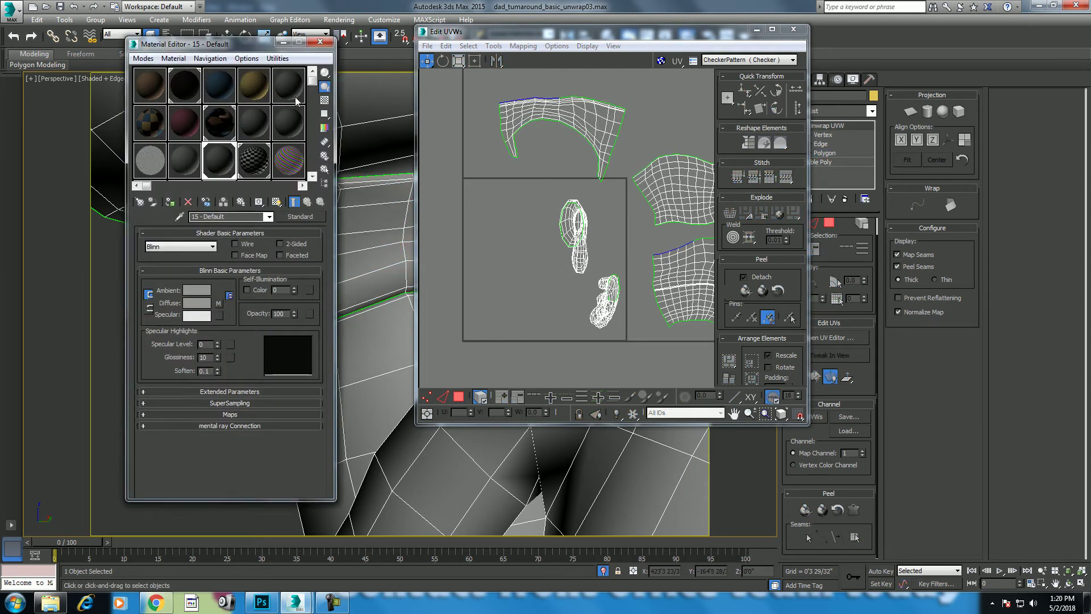
left_click(289, 161)
left_click(170, 202)
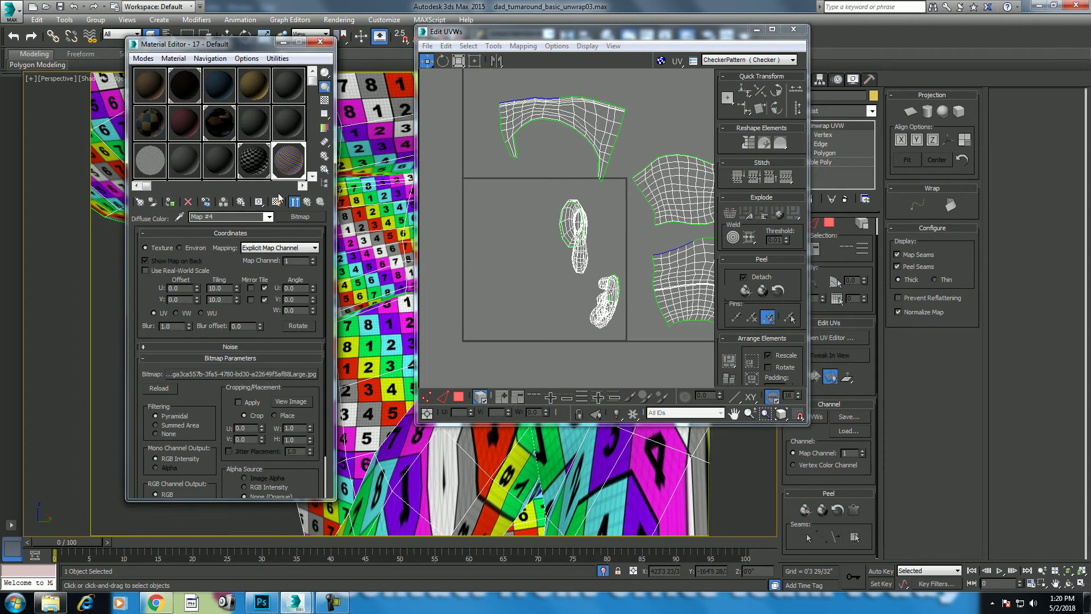
left_click(320, 42)
scroll(339, 395, "down", 3)
middle_click_drag(330, 392, 333, 417)
scroll(557, 250, "down", 3)
mouse_move(580, 227)
middle_mouse_down()
mouse_move(617, 203)
mouse_move(573, 206)
middle_mouse_up()
middle_click_drag(295, 330, 343, 333, "alt")
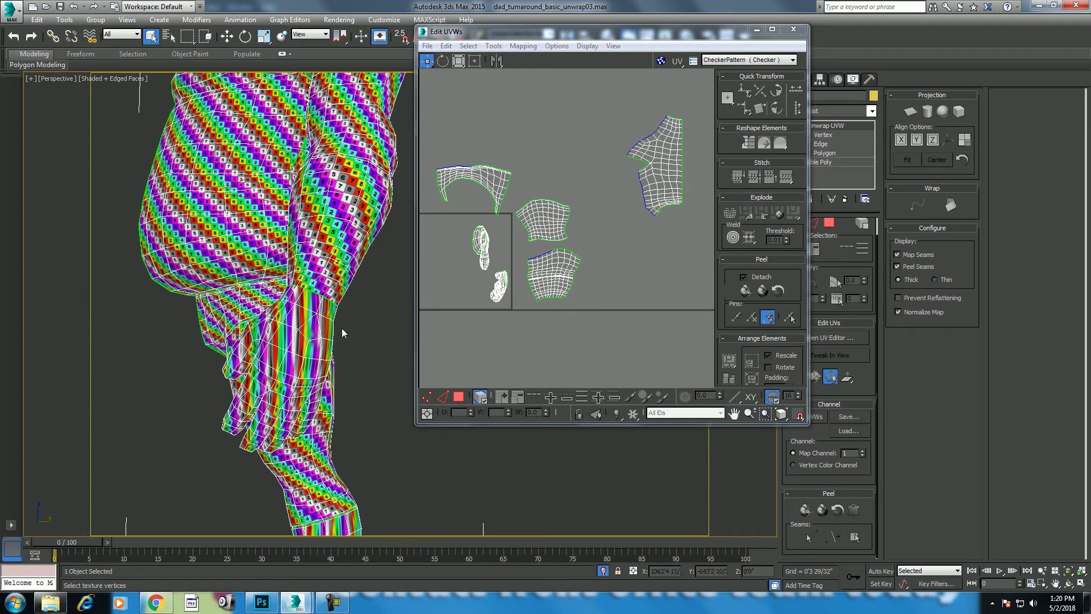
key("m")
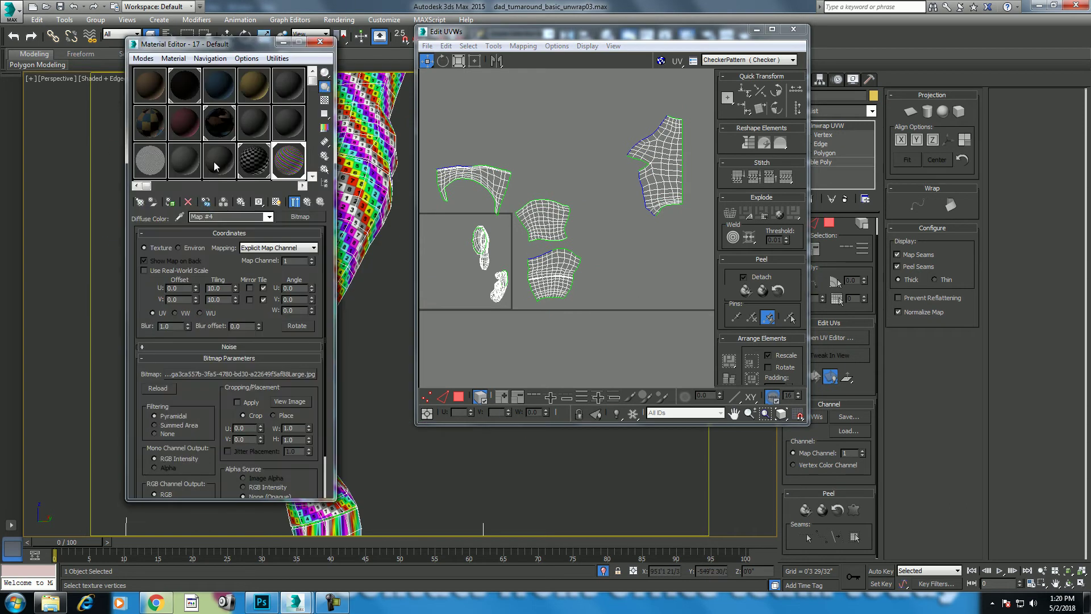
left_click(215, 165)
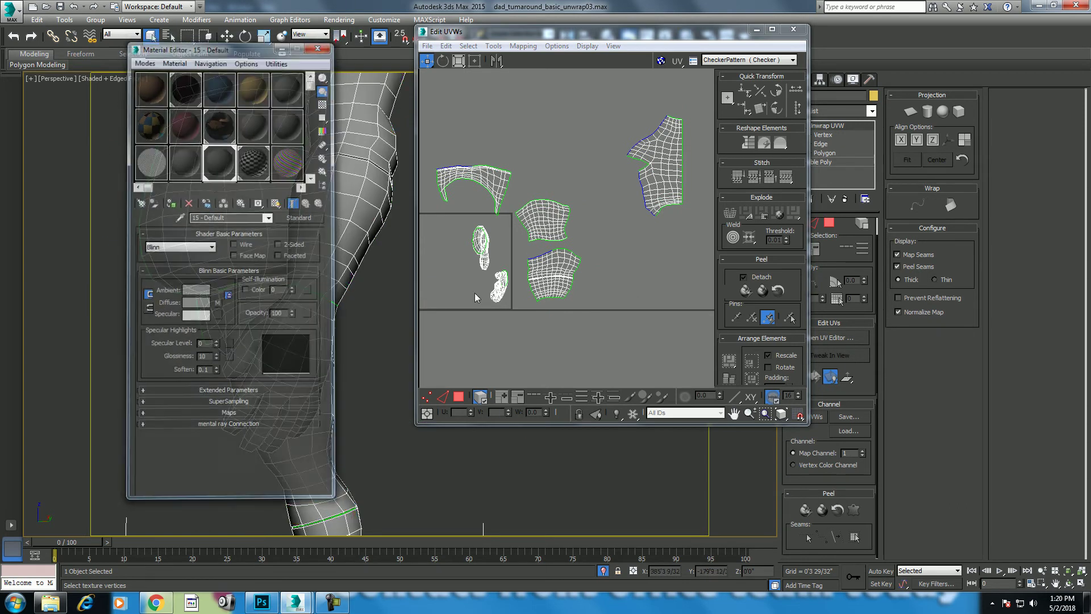
Close the Material Editor and orbit around the arm and hand.
left_click(321, 42)
left_click(1069, 584)
left_click_drag(365, 400, 279, 370)
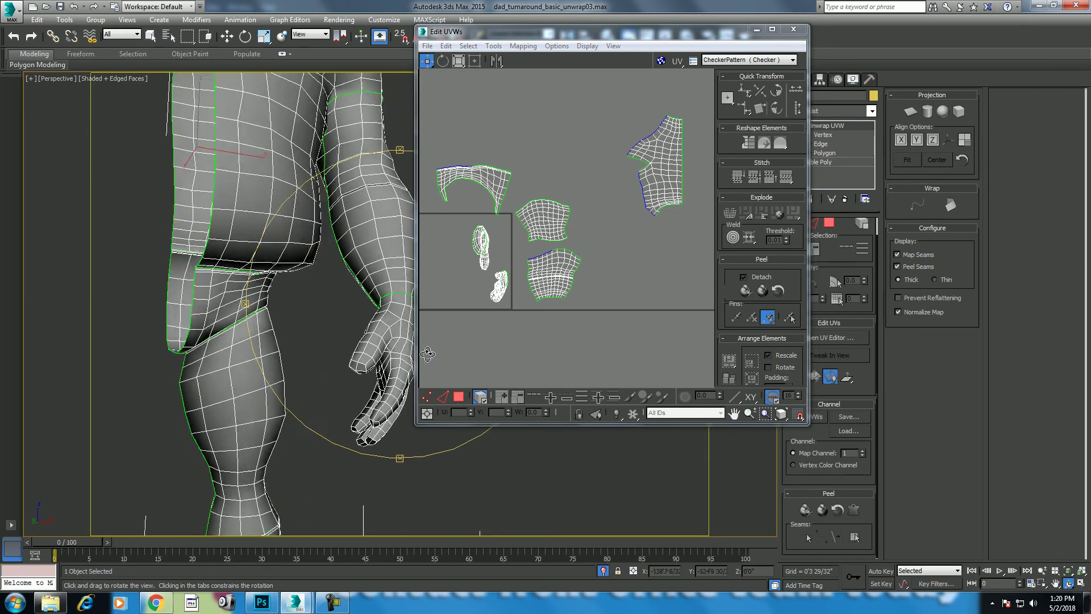
scroll(298, 361, "up", 5)
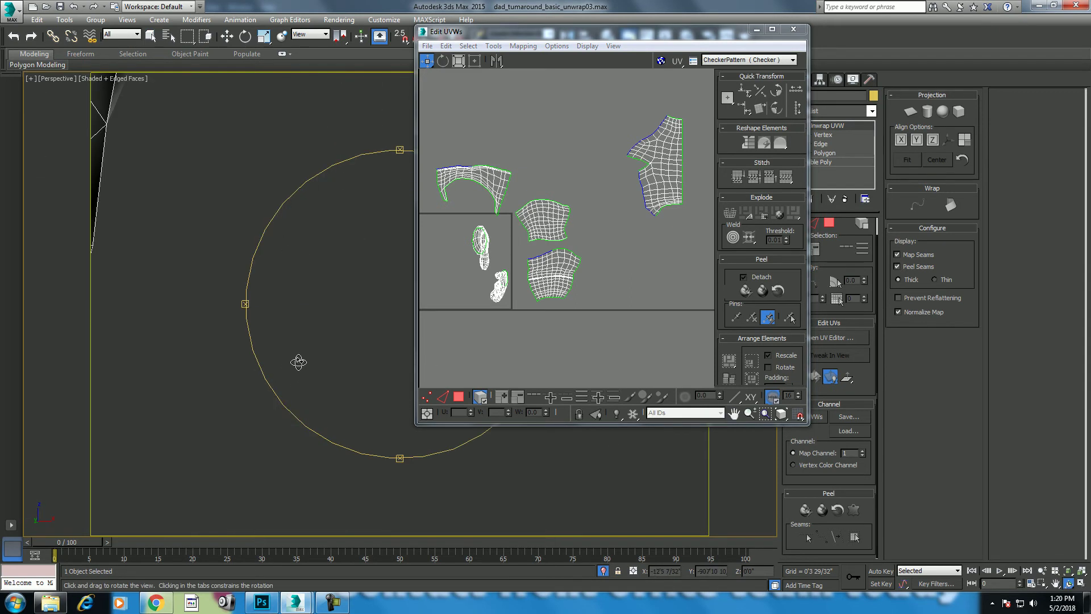
scroll(299, 375, "down", 3)
middle_click_drag(299, 375, 346, 334)
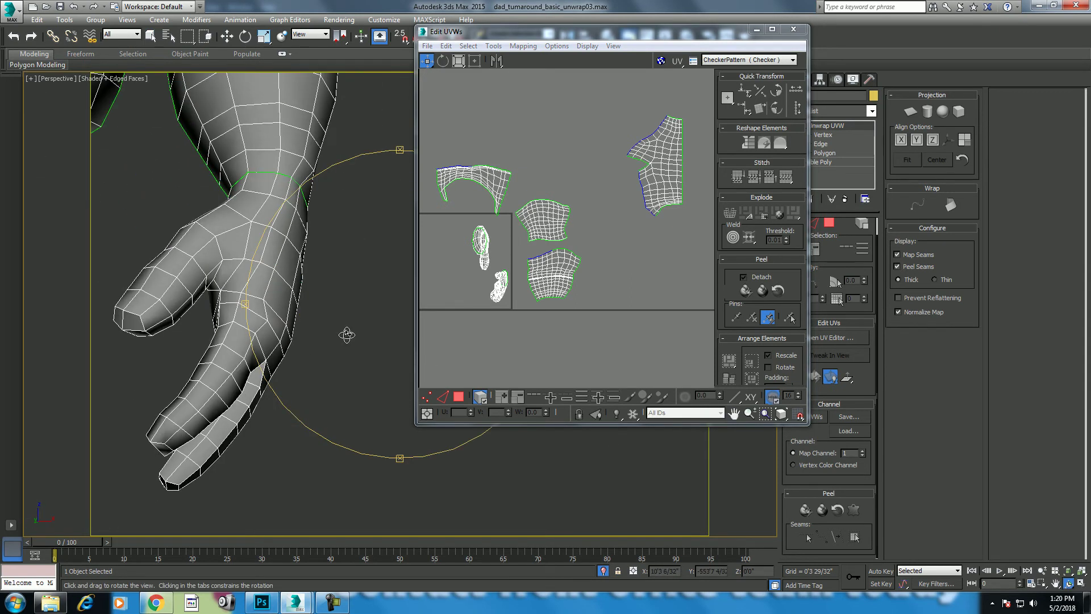
mouse_move(349, 335)
left_mouse_down()
mouse_move(407, 332)
mouse_move(381, 325)
mouse_move(316, 353)
left_mouse_up()
scroll(316, 353, "down", 3)
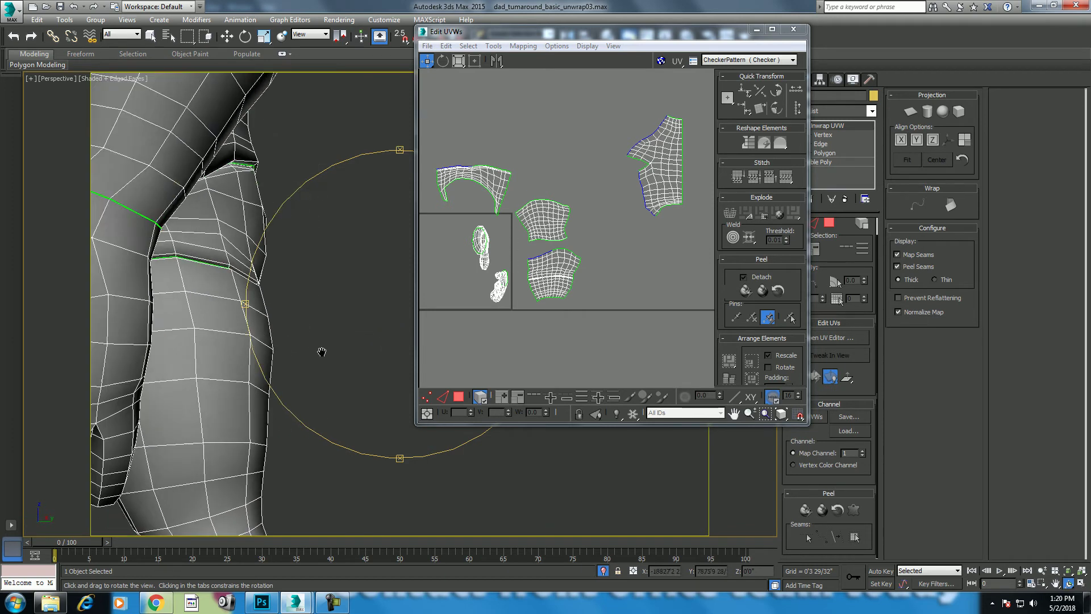
Orbit the body to a rear three-quarter view and close the Edit UVWs window.
left_click_drag(687, 36, 888, 134)
mouse_move(328, 325)
left_mouse_down()
mouse_move(445, 324)
mouse_move(230, 373)
mouse_move(351, 315)
left_mouse_up()
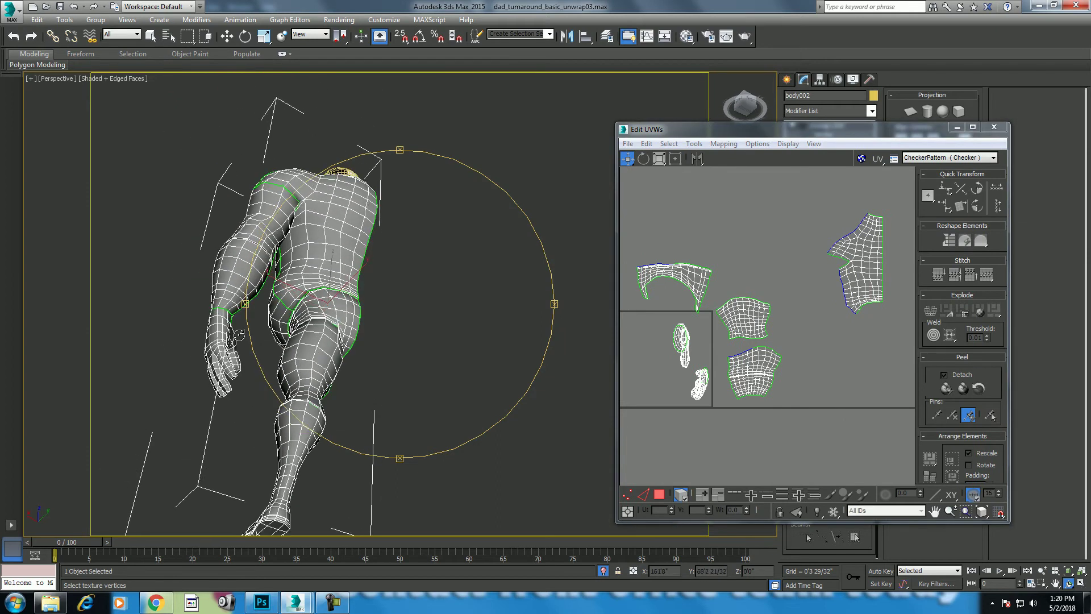
scroll(350, 315, "up", 4)
scroll(350, 314, "up", 2)
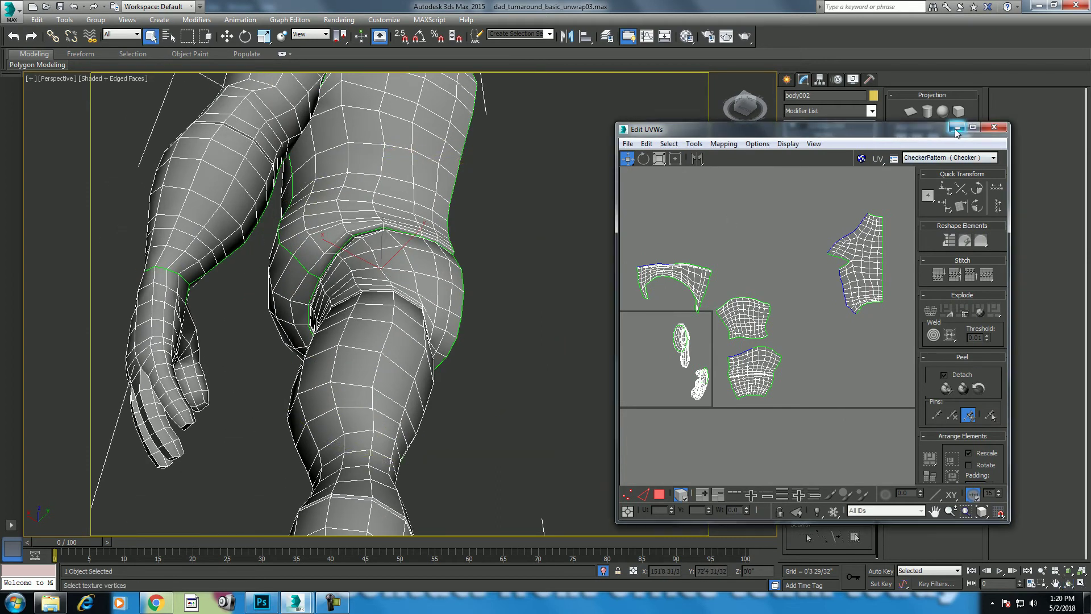
left_click(994, 127)
At Edge level, loop-select the edges from the wrist down the arm and orbit to check.
left_click(811, 225)
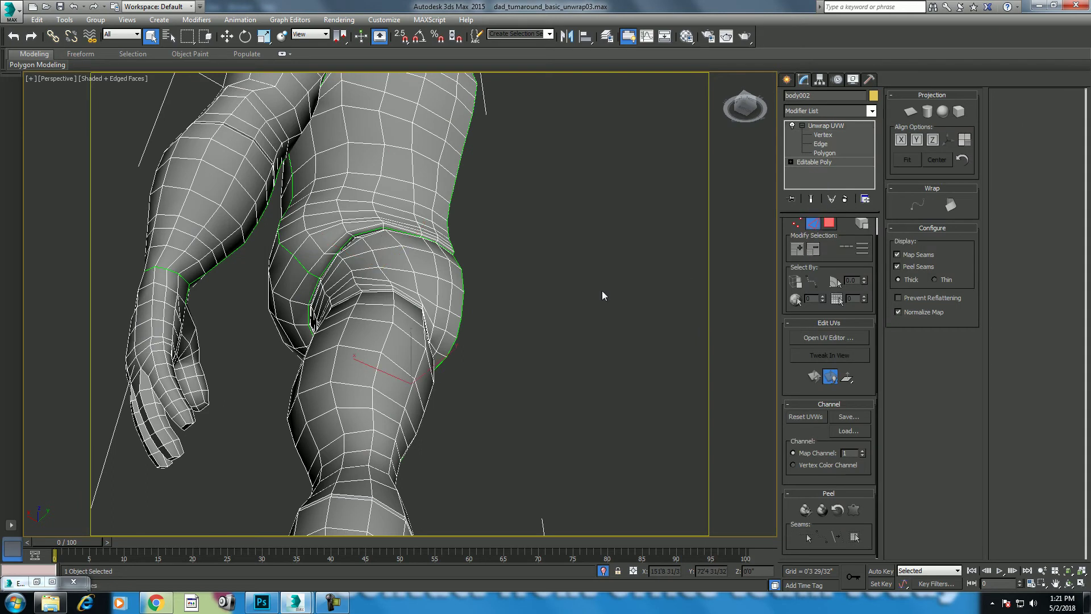
scroll(199, 335, "up", 2)
left_click(202, 269)
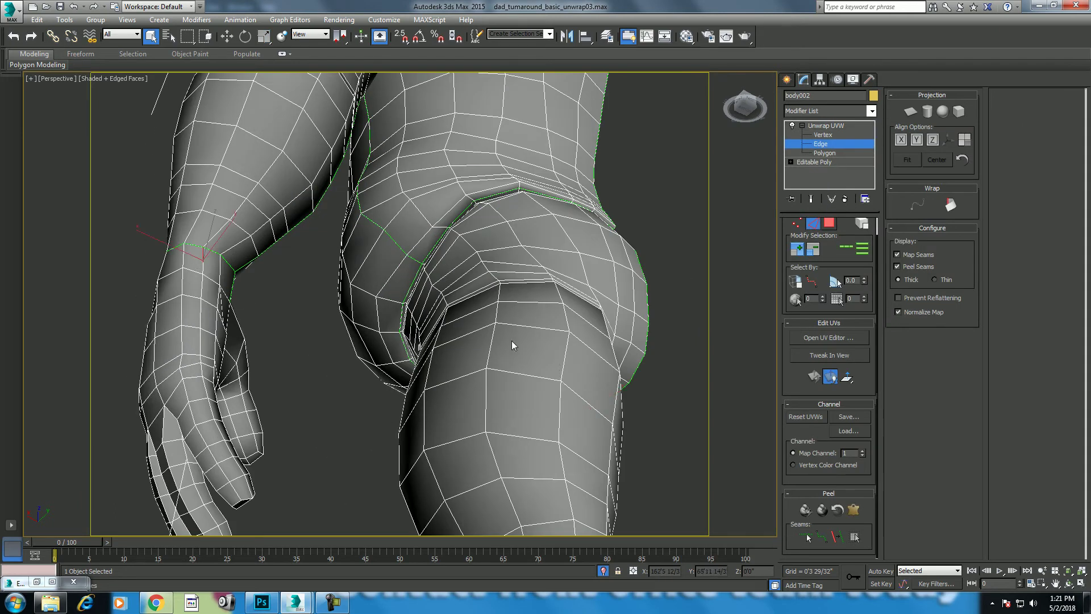
left_click(846, 250)
middle_click_drag(275, 371, 341, 418, "alt")
left_click(1070, 584)
mouse_move(340, 367)
left_mouse_down()
mouse_move(499, 377)
mouse_move(494, 385)
mouse_move(574, 347)
mouse_move(562, 319)
mouse_move(534, 353)
mouse_move(480, 377)
mouse_move(519, 360)
mouse_move(523, 345)
left_mouse_up()
scroll(506, 353, "up", 3)
right_click(523, 345)
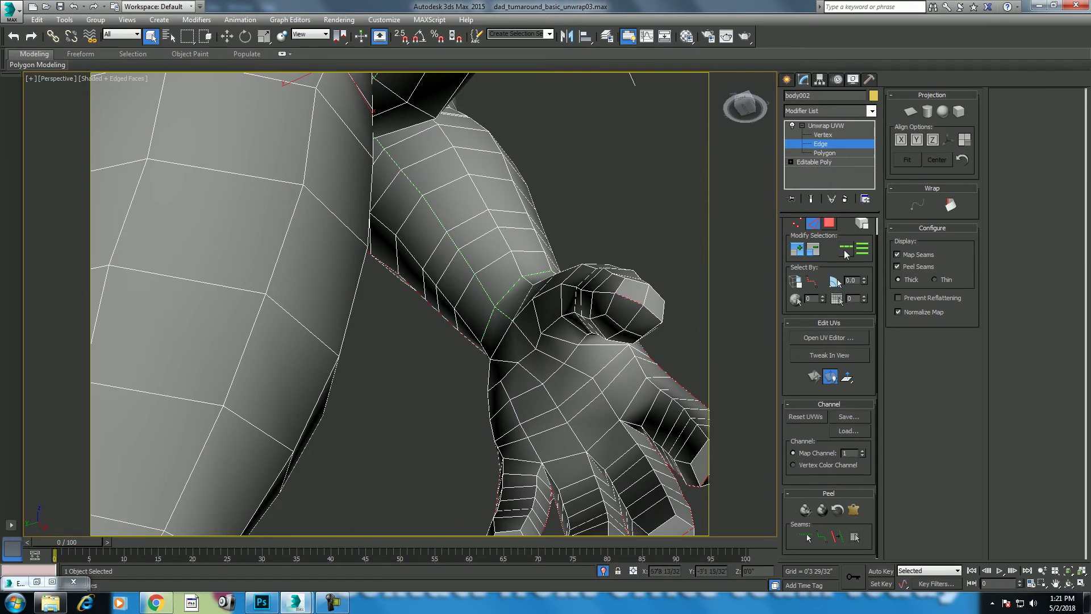
mouse_move(592, 378)
middle_mouse_down()
mouse_move(540, 444)
mouse_move(546, 407)
middle_mouse_up()
In Front view, deselect the loop's shoulder, upper-arm and forearm edges.
key("f")
scroll(528, 415, "up", 3)
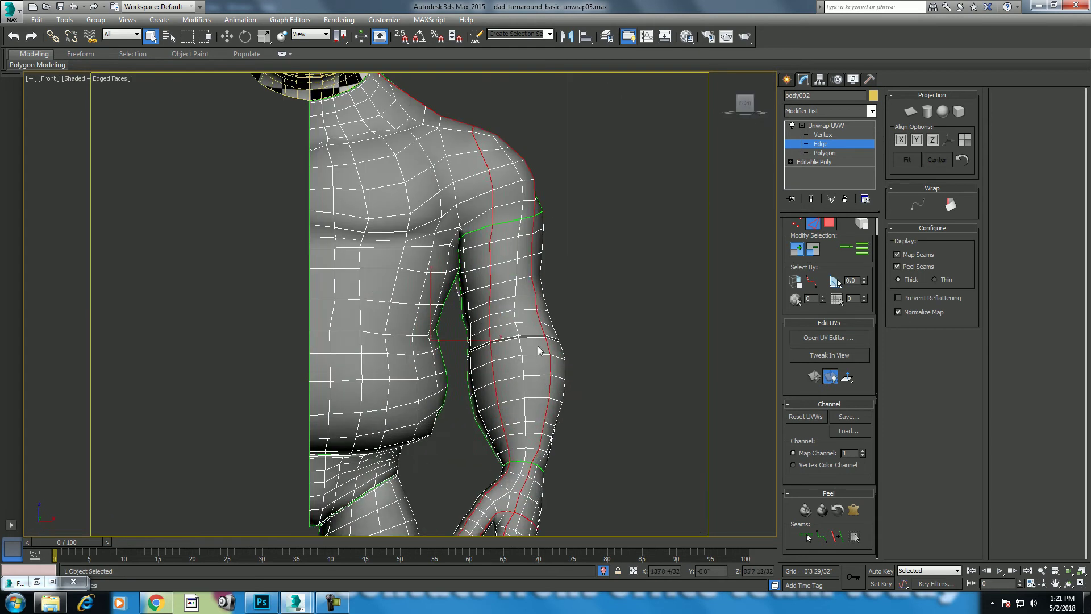
middle_click_drag(544, 369, 566, 405)
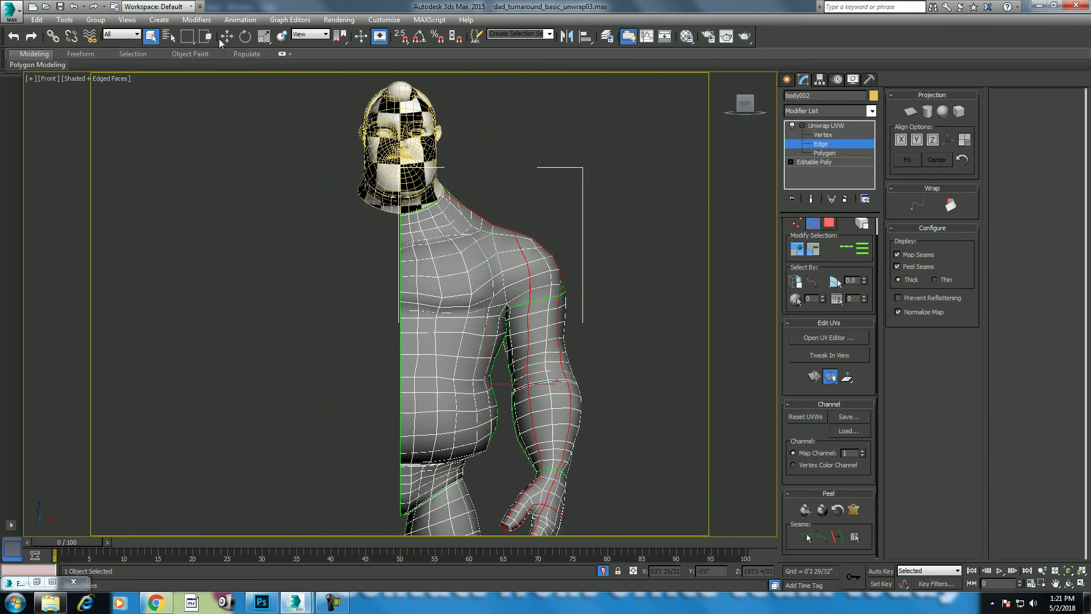
left_click_drag(628, 304, 628, 304, "alt")
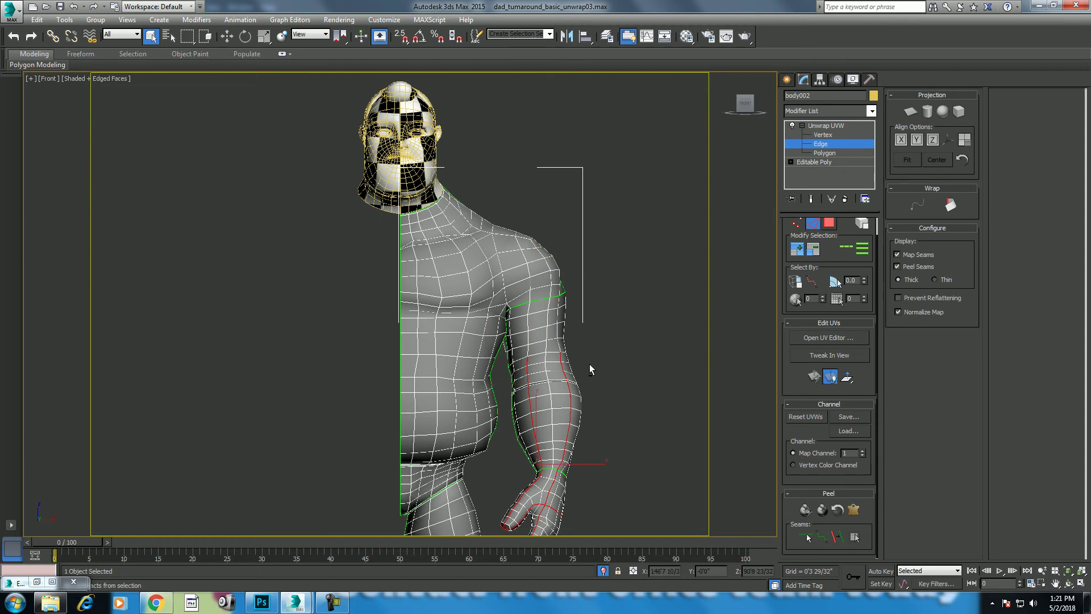
left_click_drag(617, 460, 616, 461, "alt")
scroll(586, 324, "up", 2)
mouse_move(617, 460)
middle_mouse_down()
mouse_move(585, 324)
mouse_move(537, 353)
mouse_move(531, 317)
mouse_move(593, 301)
mouse_move(505, 331)
middle_mouse_up()
Return to Perspective and zoom in close around the hand.
key("p")
scroll(568, 346, "up", 3)
key("F4")
key("F4")
mouse_move(491, 337)
middle_mouse_down("alt")
mouse_move(524, 314)
mouse_move(499, 304)
mouse_move(484, 369)
mouse_move(540, 290)
middle_mouse_up("alt")
scroll(486, 340, "up", 2)
key("q")
key("F3")
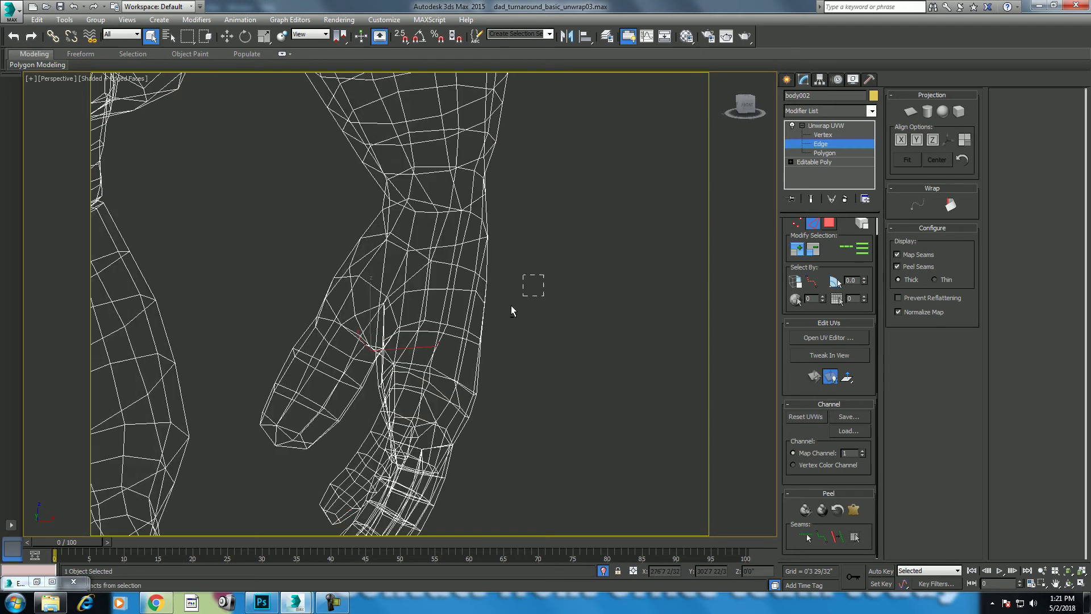
Box-select the hand outline edges, drop the outer wrist edges, and add two neighbouring edges.
left_click_drag(544, 274, 454, 346)
left_click_drag(504, 178, 455, 286, "alt")
left_click(436, 347, "ctrl")
left_click(434, 323, "ctrl")
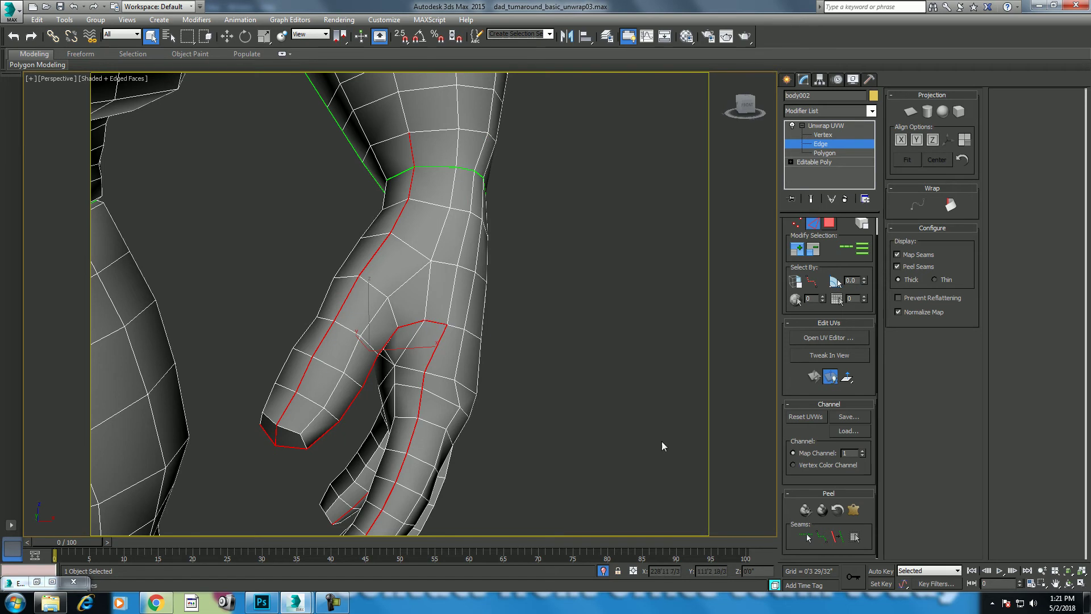
left_click(1068, 584)
left_click_drag(299, 369, 368, 310)
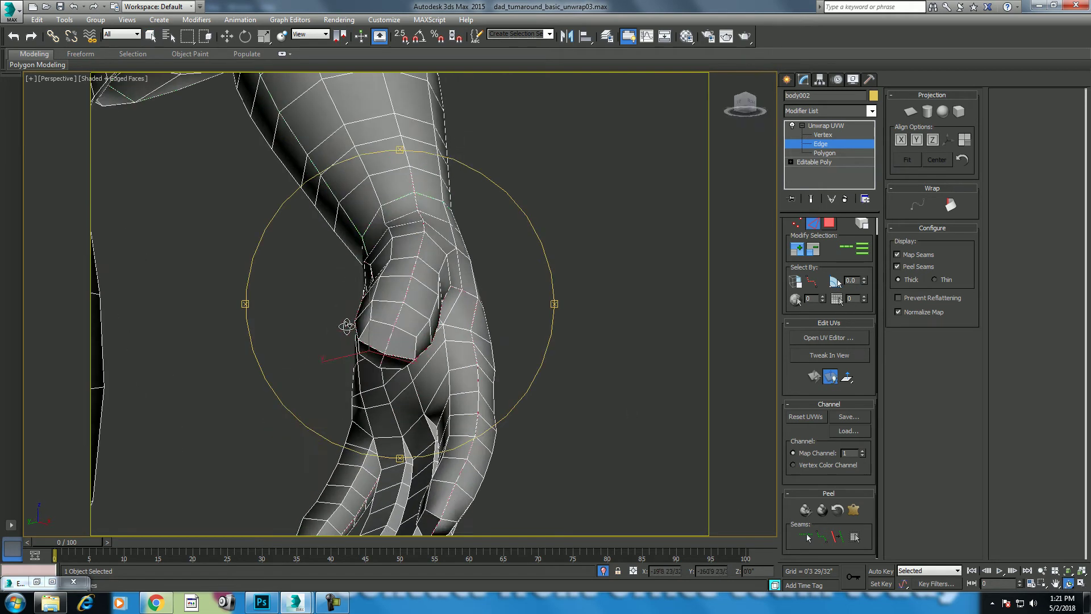
right_click(368, 310)
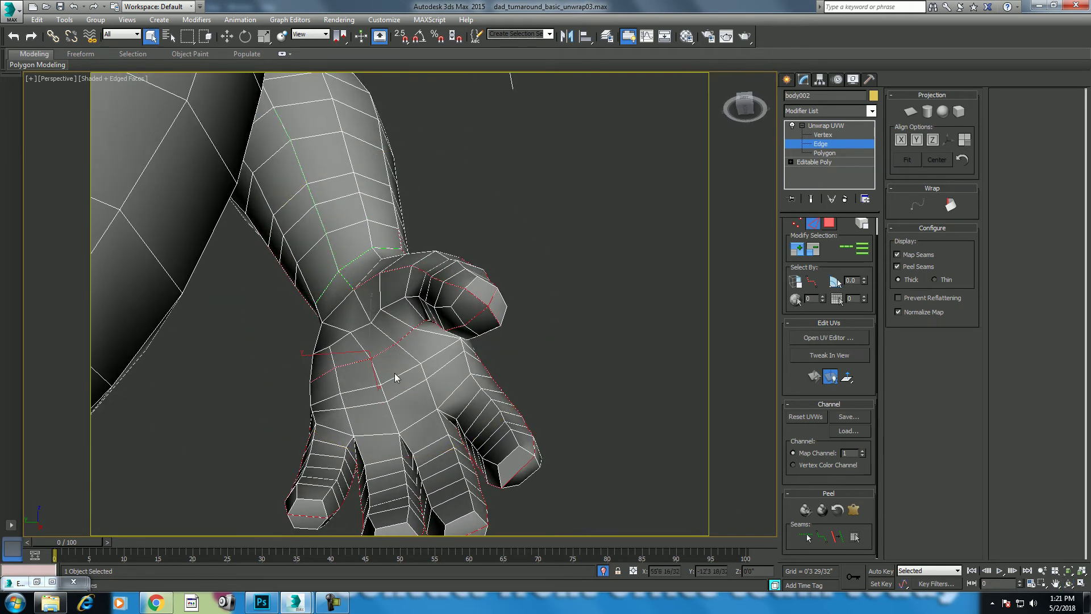
Toggle wireframe with F3 and orbit around the hand to check the seam edges.
key("F3")
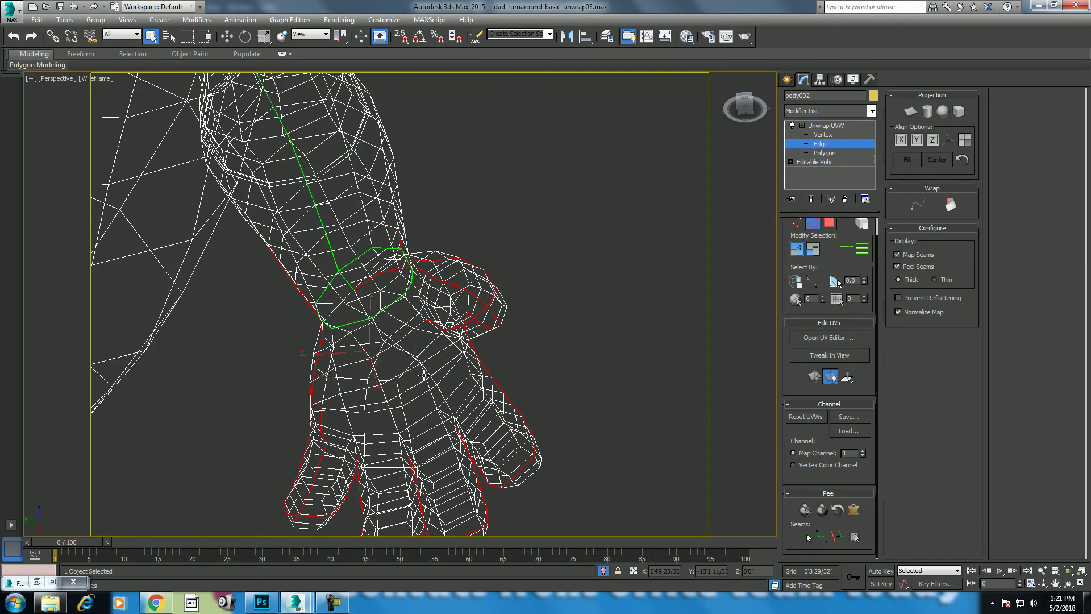
key("F3")
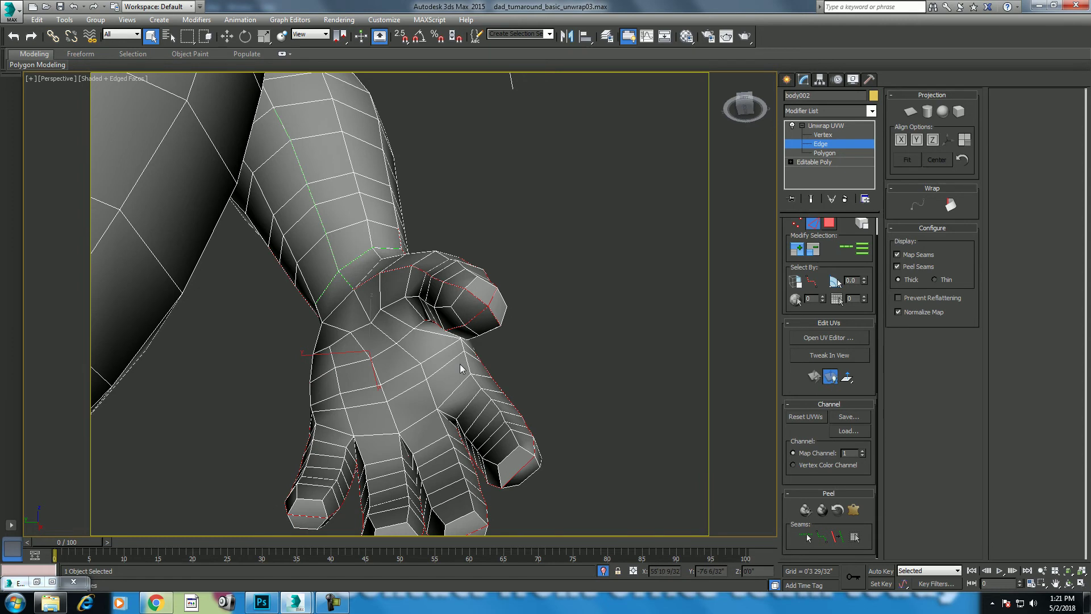
key("F3")
left_click(1069, 584)
mouse_move(499, 364)
left_mouse_down()
mouse_move(476, 321)
mouse_move(426, 309)
left_mouse_up()
right_click(426, 309)
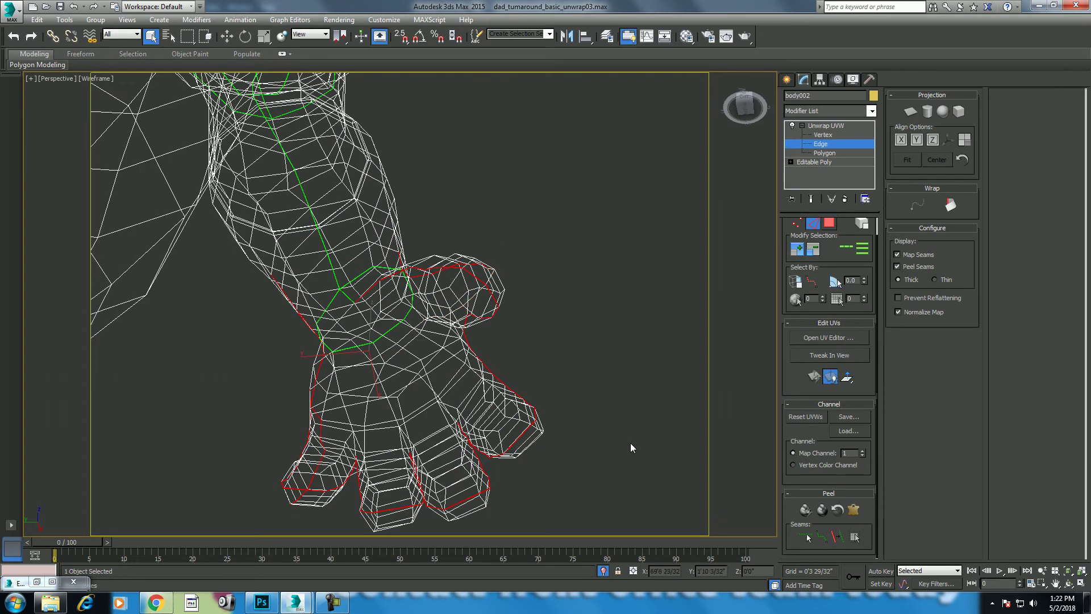
Select a wrist edge and extend it as a loop down the side of the hand.
key("F3")
left_click(1069, 584)
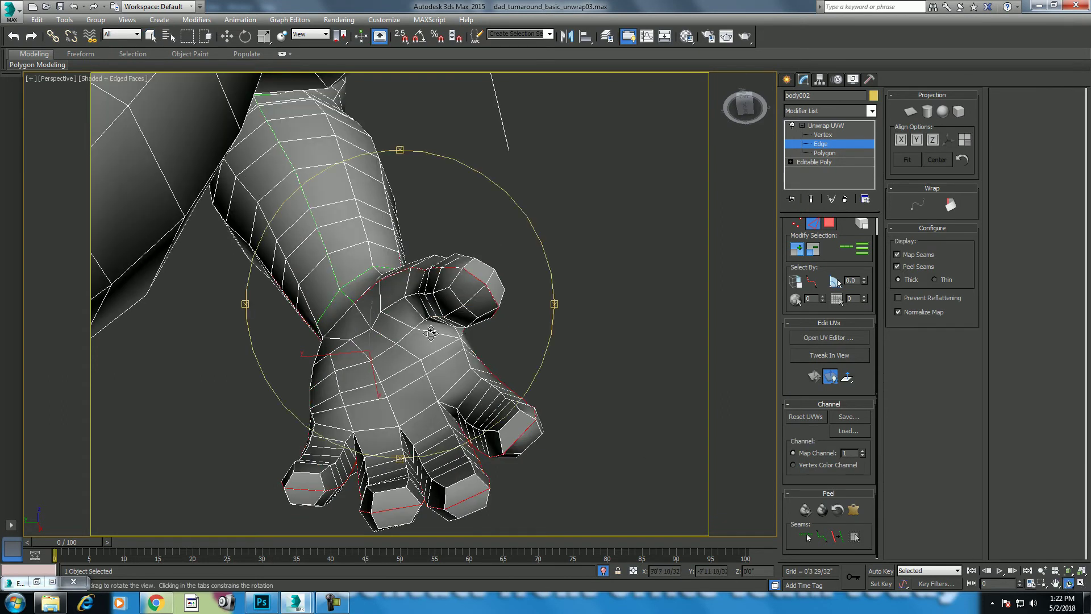
left_click_drag(432, 333, 347, 324)
right_click(348, 325)
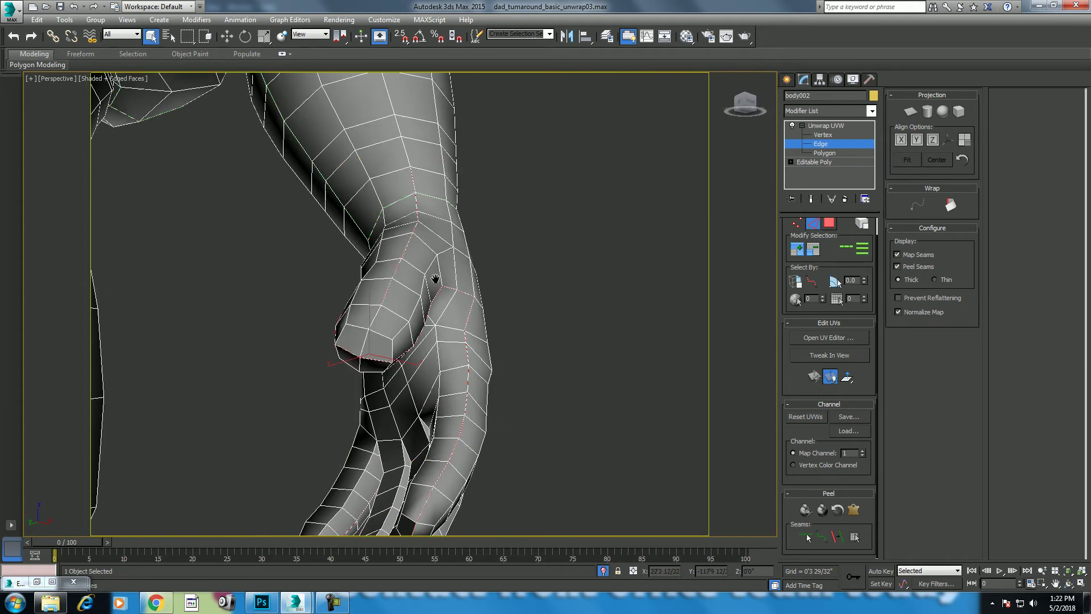
key("F3")
key("F3")
key("F3")
left_click(424, 283)
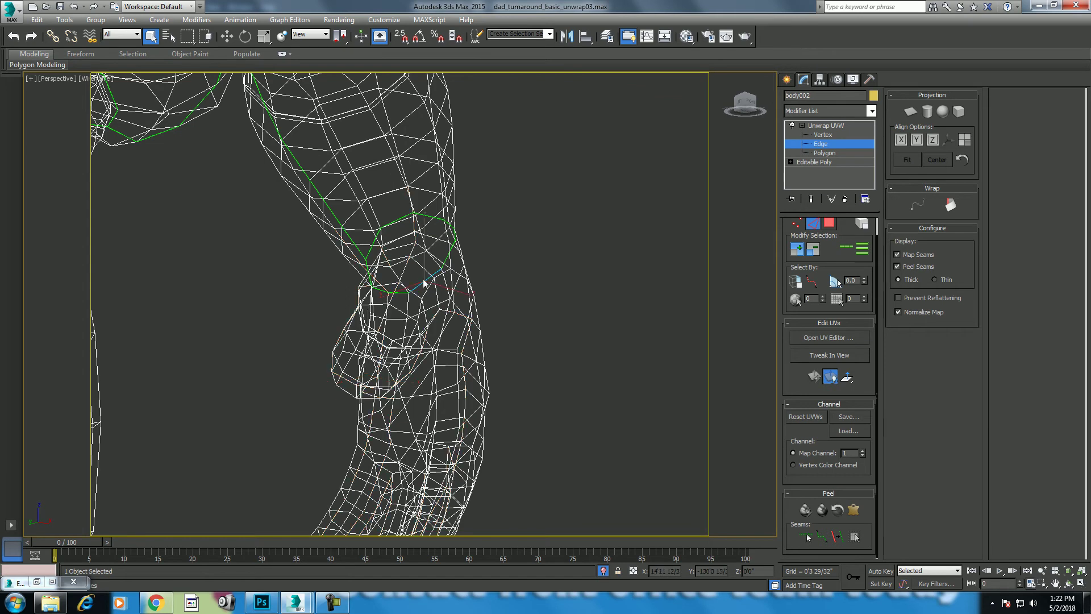
key("alt+l")
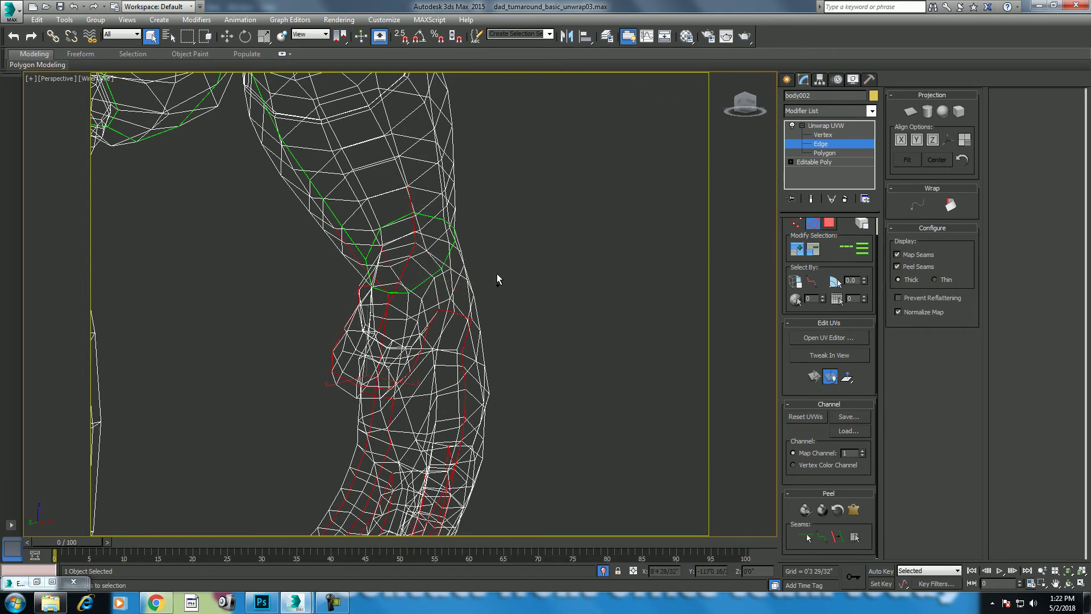
Orbit around the hand to inspect the edge path along the fingers, thumb and palm.
key("F3")
key("F3")
left_click(1069, 589)
left_click_drag(421, 295, 450, 275)
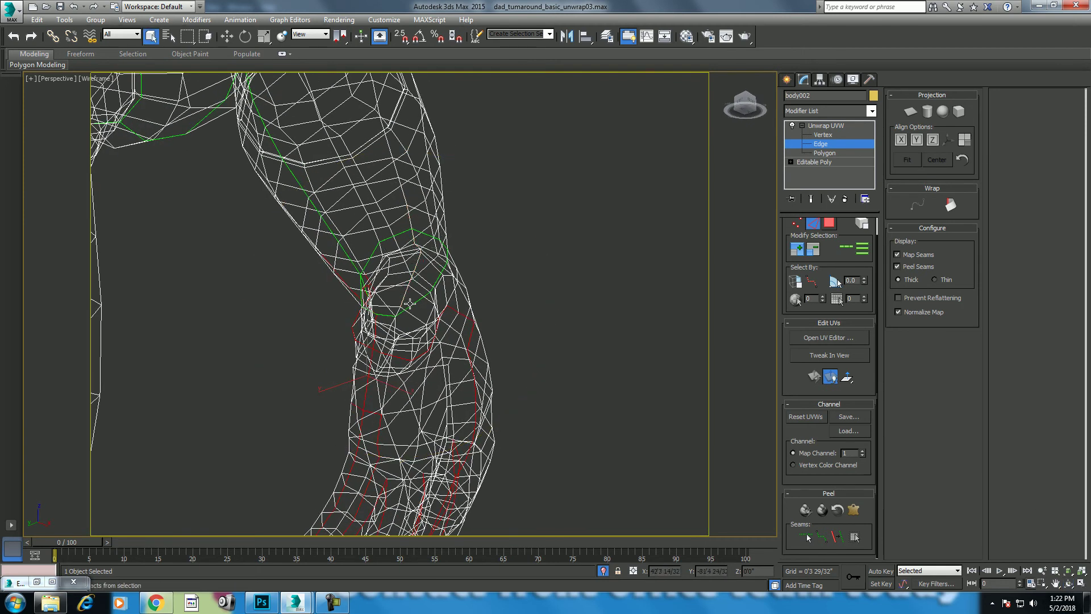
key("F3")
key("F3")
left_click(1069, 584)
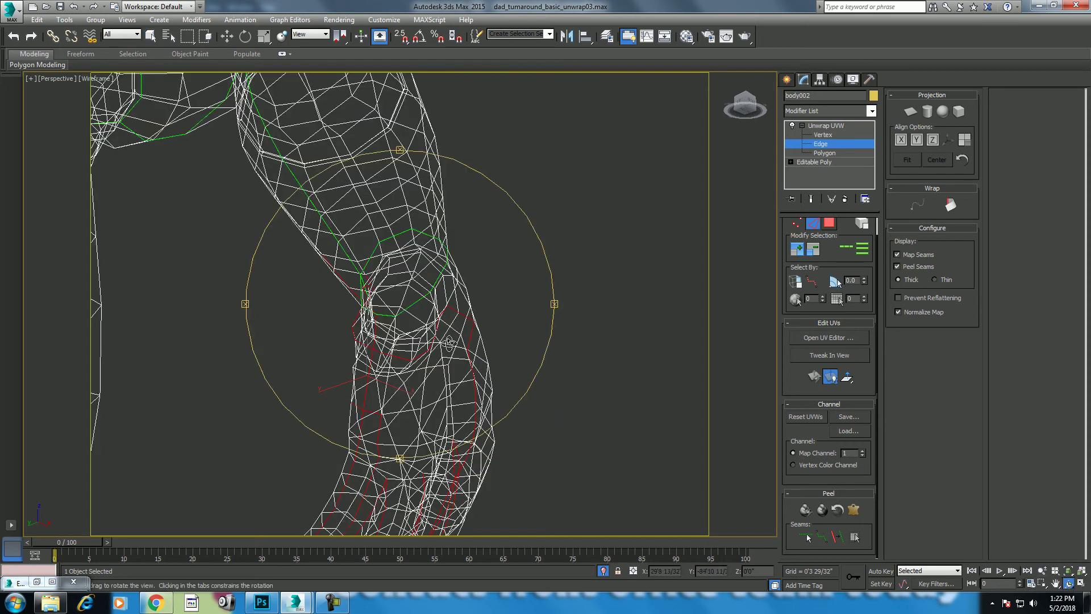
mouse_move(511, 319)
left_mouse_down()
mouse_move(544, 336)
mouse_move(389, 137)
left_mouse_up()
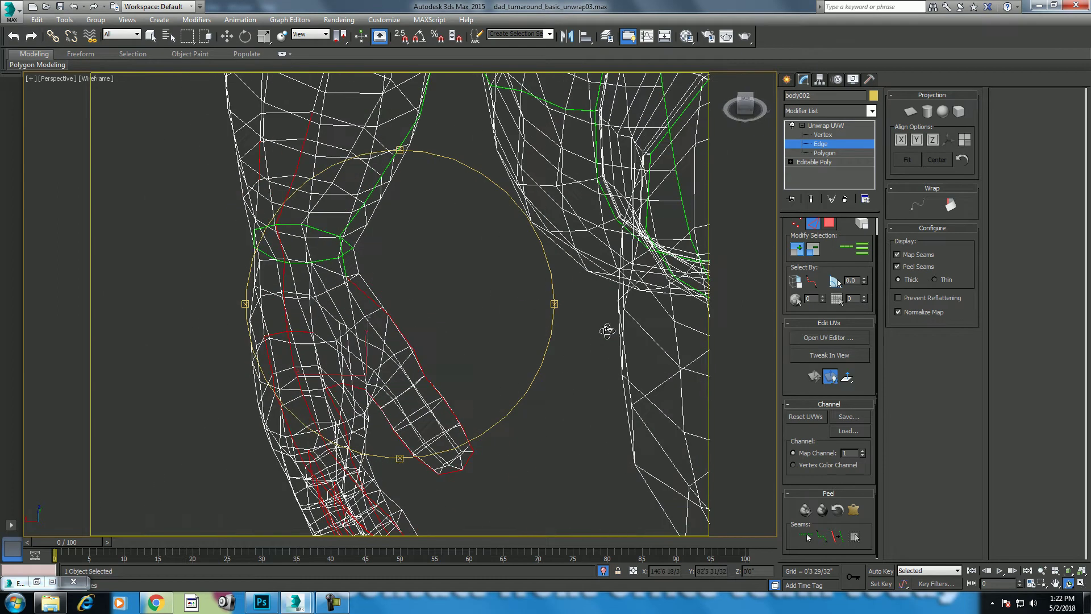
right_click(389, 137)
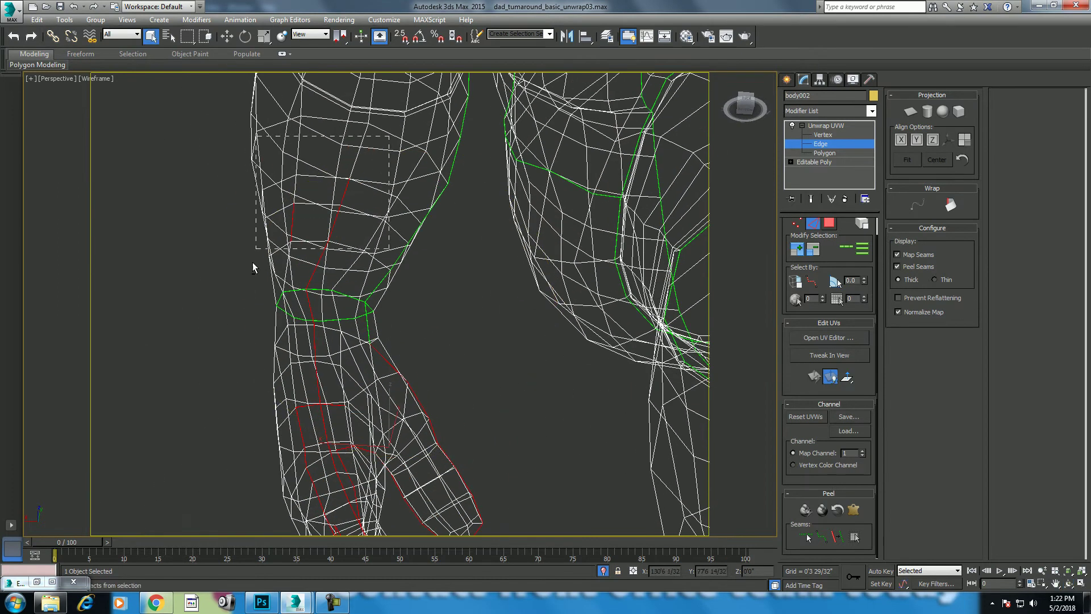
key("F3")
key("F3")
key("F3")
key("F3")
middle_click_drag(490, 392, 500, 239, "alt")
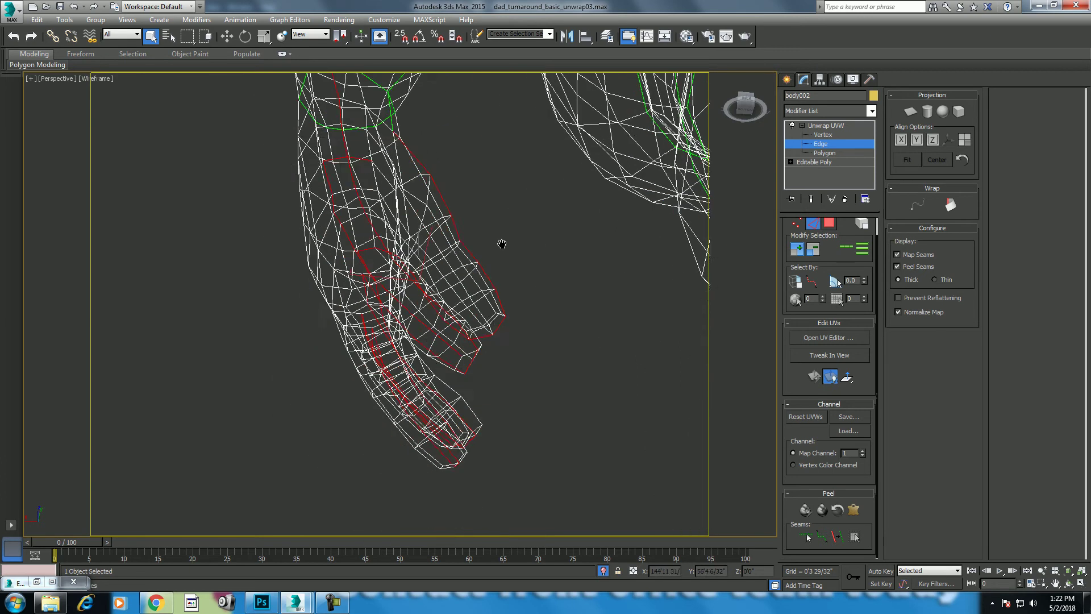
left_click(1069, 584)
left_click_drag(416, 341, 479, 359)
key("F3")
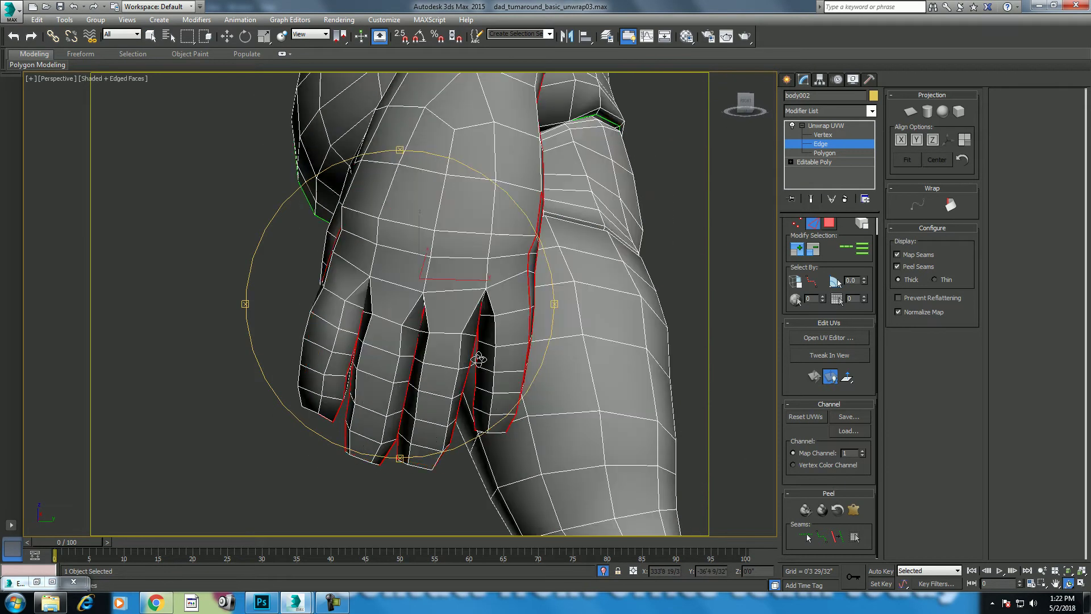
mouse_move(413, 306)
left_mouse_down()
mouse_move(558, 317)
mouse_move(587, 294)
mouse_move(287, 316)
left_mouse_up()
Deselect the stray hand edges, including those along the hand's lower outer border.
scroll(295, 322, "up", 3)
right_click(234, 209)
middle_click_drag(319, 224, 259, 208, "alt")
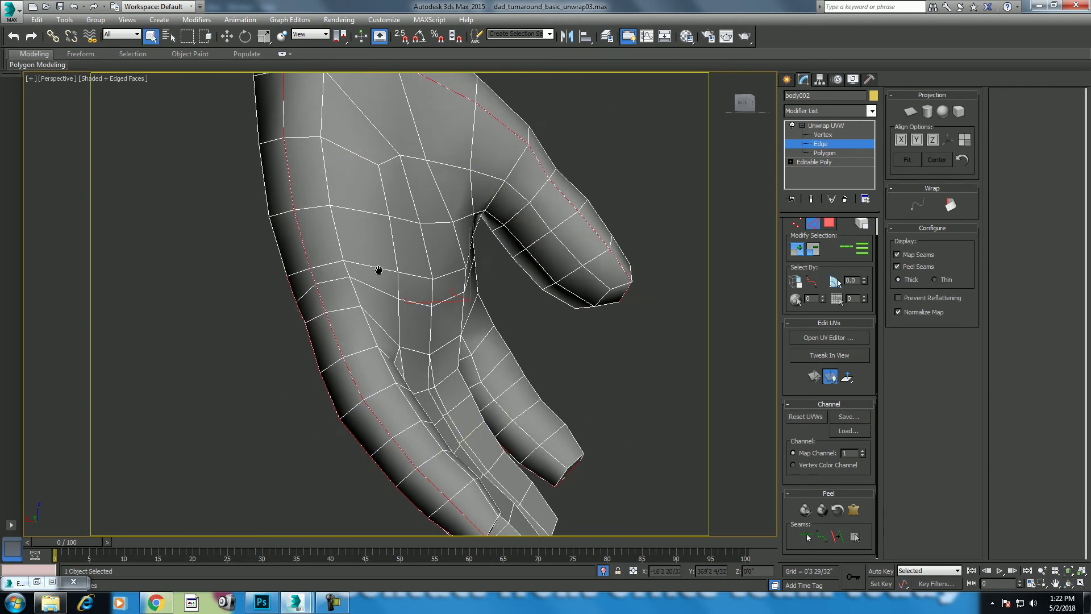
key("F3")
left_click_drag(238, 201, 277, 238, "alt")
middle_click_drag(269, 263, 227, 271)
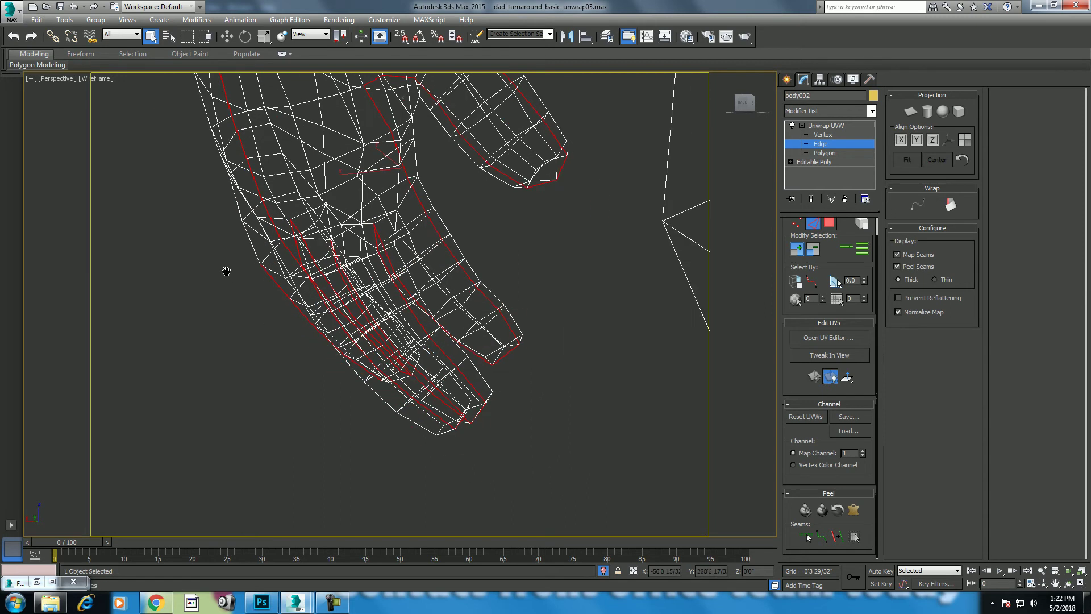
scroll(276, 355, "up", 2)
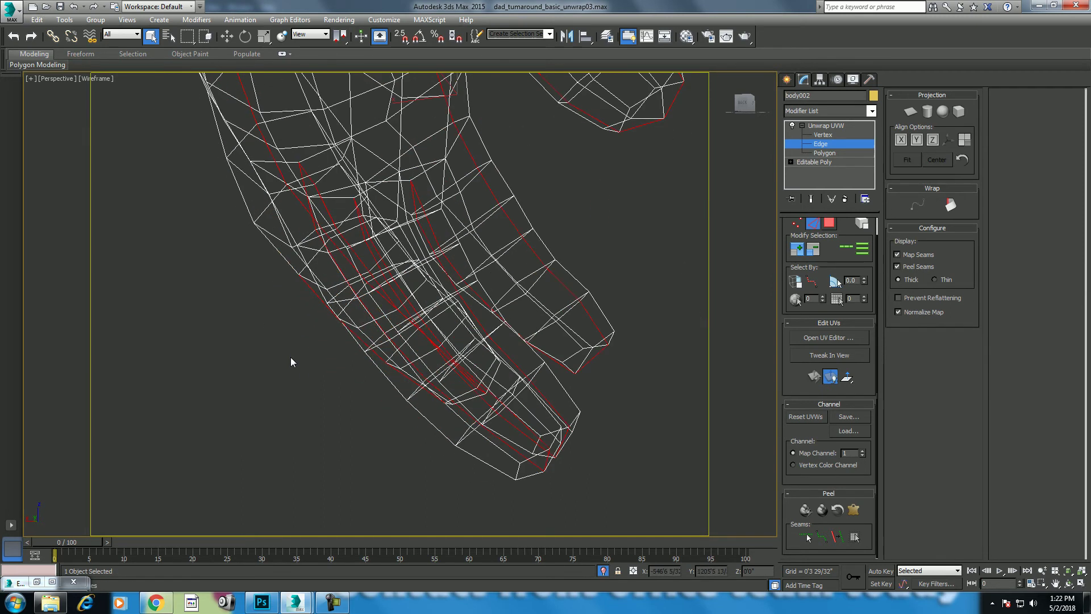
left_click(1071, 584)
left_click_drag(448, 369, 417, 371)
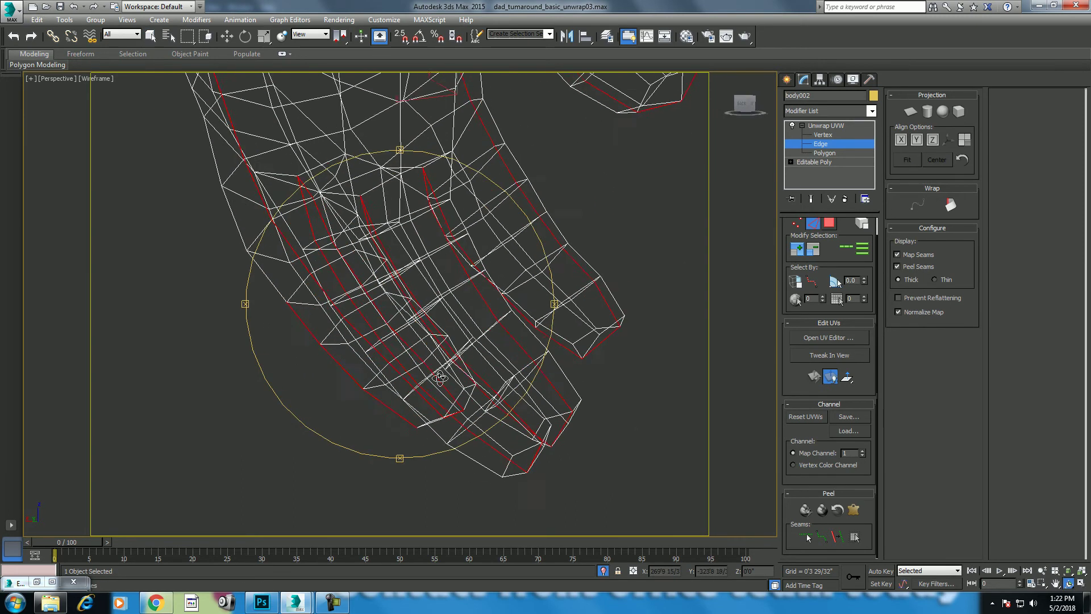
key("q")
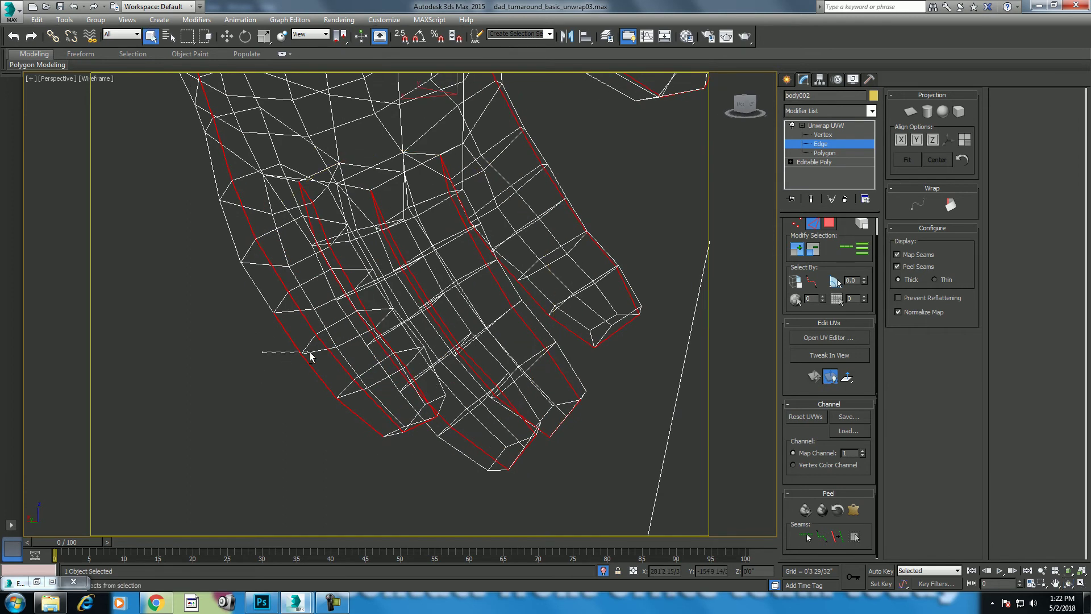
left_click(337, 405, "alt")
Convert the remaining hand edge selection into peel seams along the fingers.
key("F3")
left_click(1070, 584)
mouse_move(398, 296)
left_mouse_down()
mouse_move(309, 354)
mouse_move(407, 373)
mouse_move(370, 319)
mouse_move(427, 389)
mouse_move(379, 252)
mouse_move(387, 160)
left_mouse_up()
key("Escape")
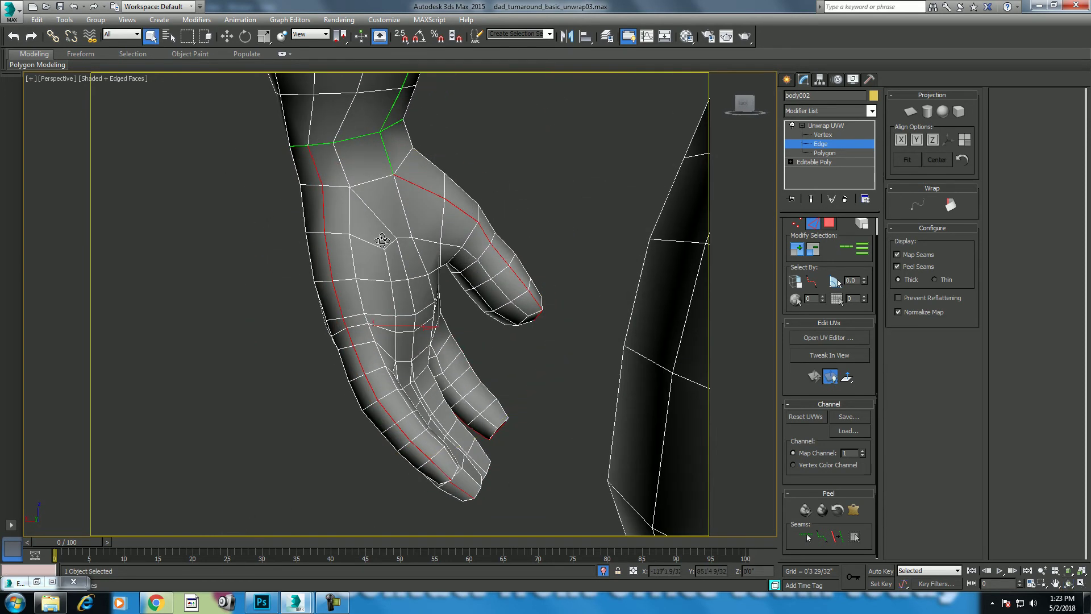
left_click(1074, 585)
mouse_move(488, 341)
left_mouse_down()
mouse_move(277, 320)
mouse_move(335, 261)
mouse_move(404, 232)
mouse_move(572, 256)
mouse_move(655, 288)
mouse_move(731, 268)
mouse_move(738, 307)
left_mouse_up()
left_click(841, 543)
left_click_drag(429, 268, 432, 282)
scroll(432, 282, "up", 3)
right_click(435, 223)
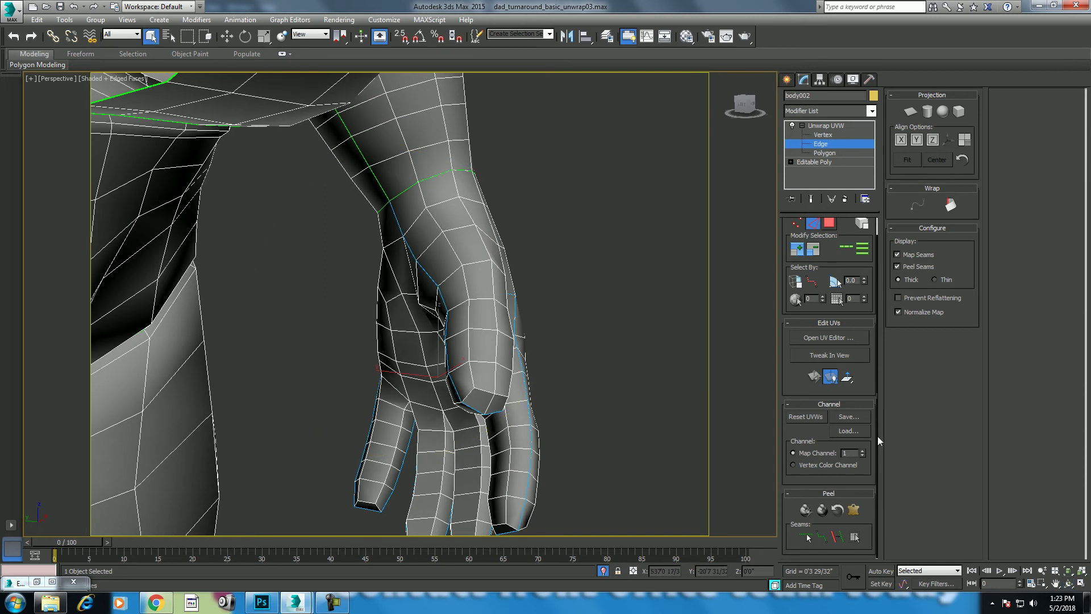
In the UV editor, select the hand's small UV island in polygon mode.
left_click(827, 338)
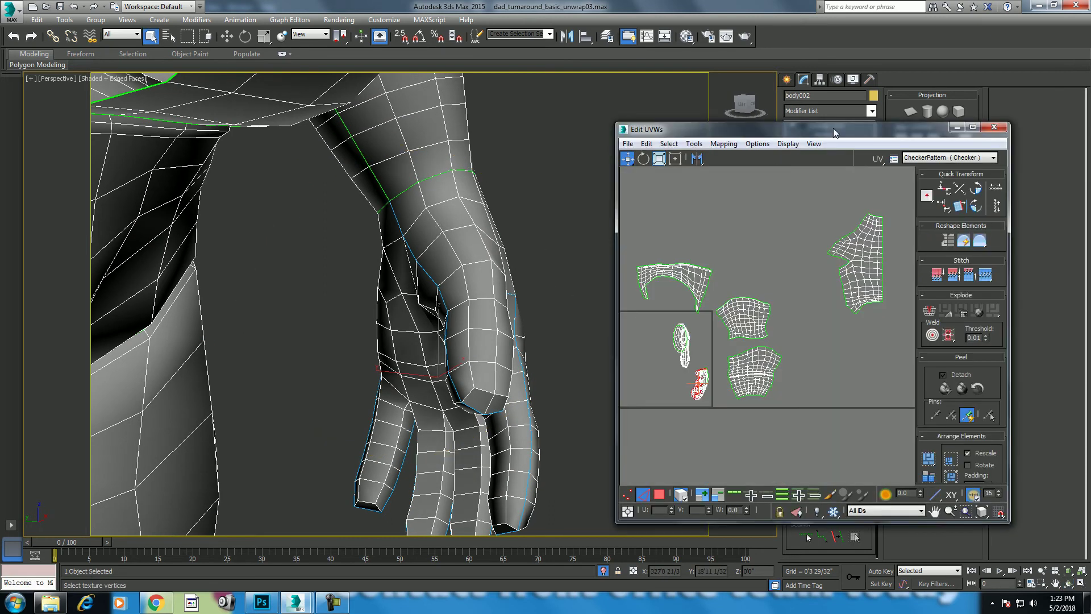
mouse_move(828, 129)
left_mouse_down()
mouse_move(454, 171)
mouse_move(216, 166)
left_mouse_up()
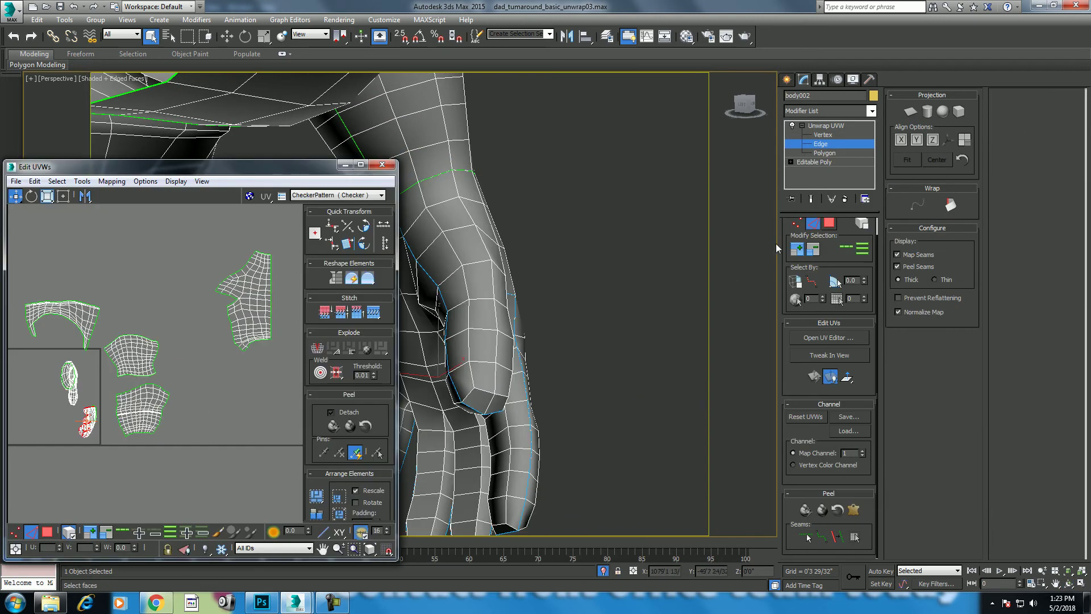
left_click(829, 223)
left_click(506, 312)
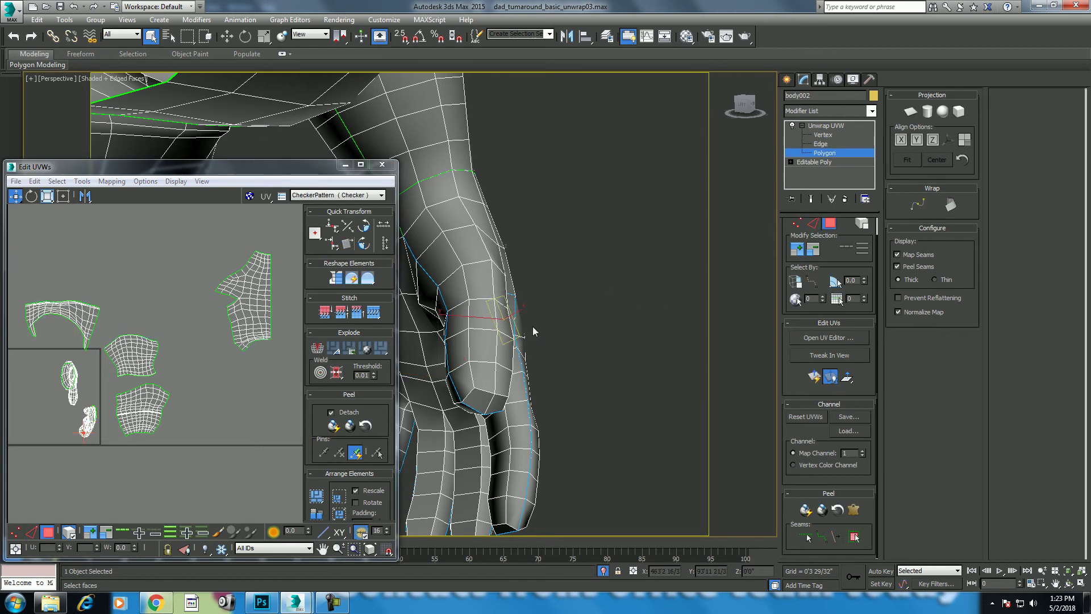
left_click(858, 539)
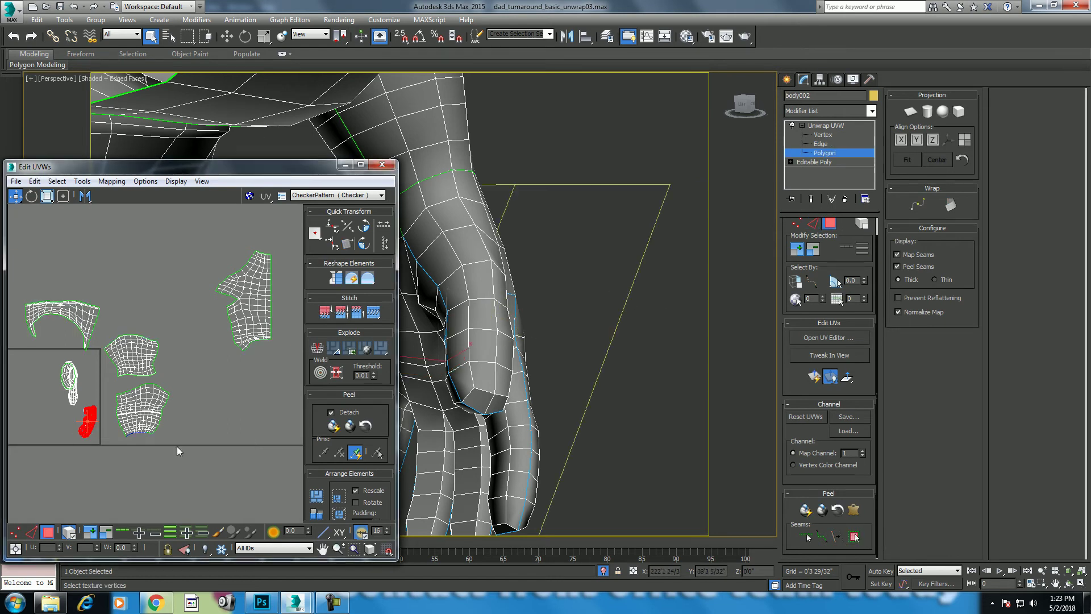
scroll(178, 351, "up", 2)
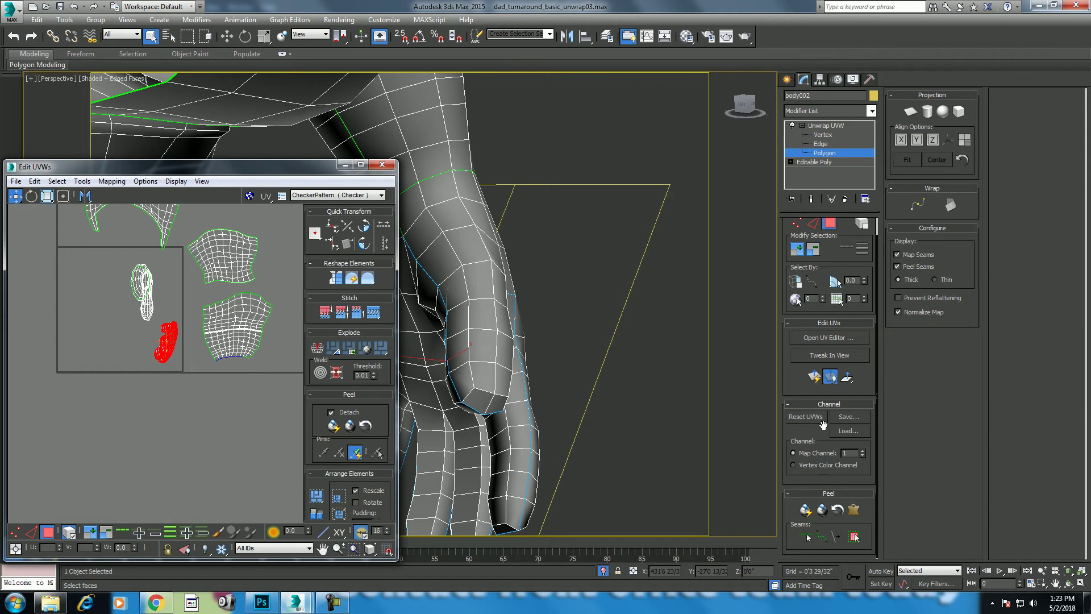
Quick Peel the hand island flat and move it aside.
left_click(806, 509)
scroll(150, 339, "up", 2)
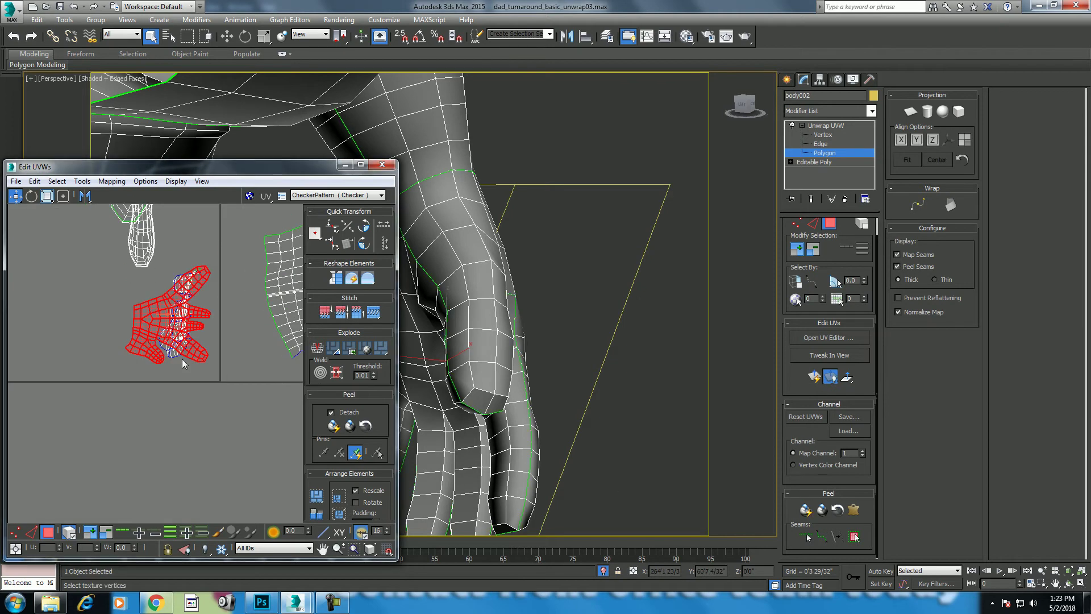
left_click_drag(51, 338, 196, 428)
scroll(689, 510, "up", 2)
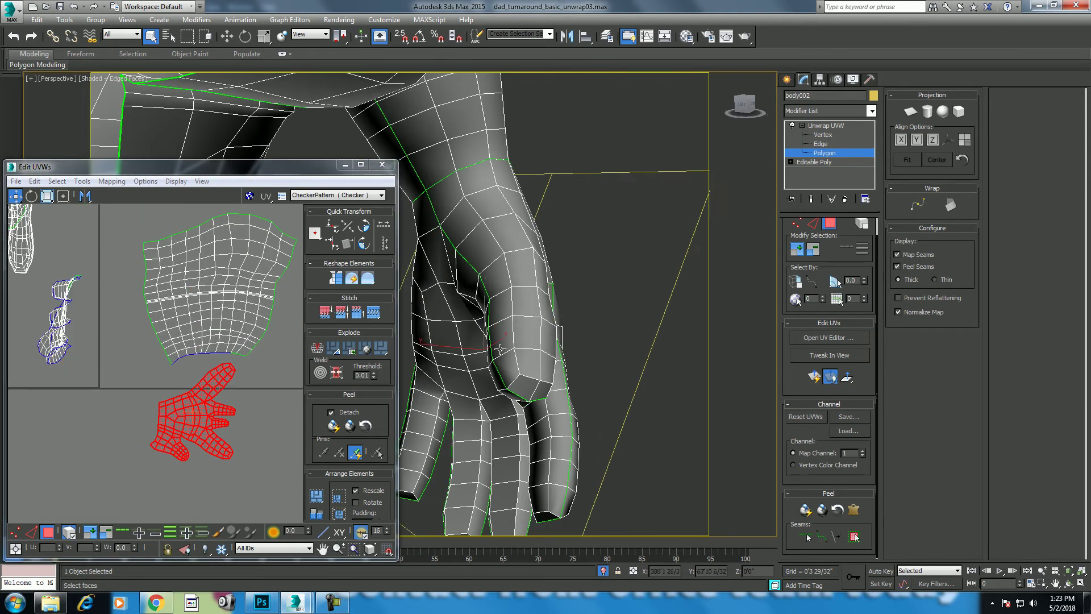
left_click(689, 510)
Select the red island and Quick Peel it flat, redoing the peel after an undo.
left_click(678, 512)
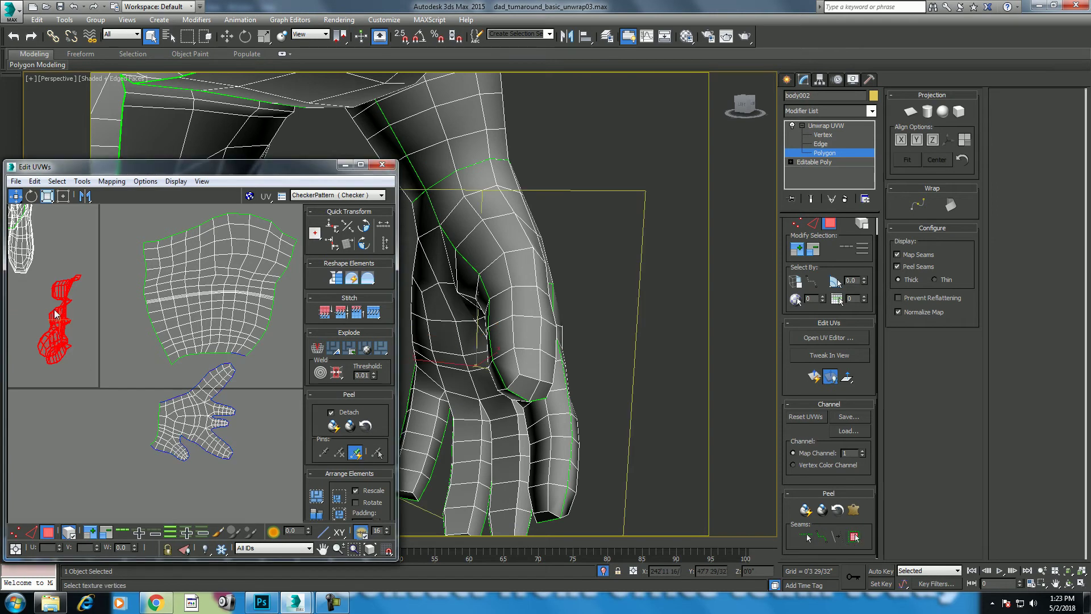
middle_click_drag(350, 379, 364, 398)
left_click(806, 508)
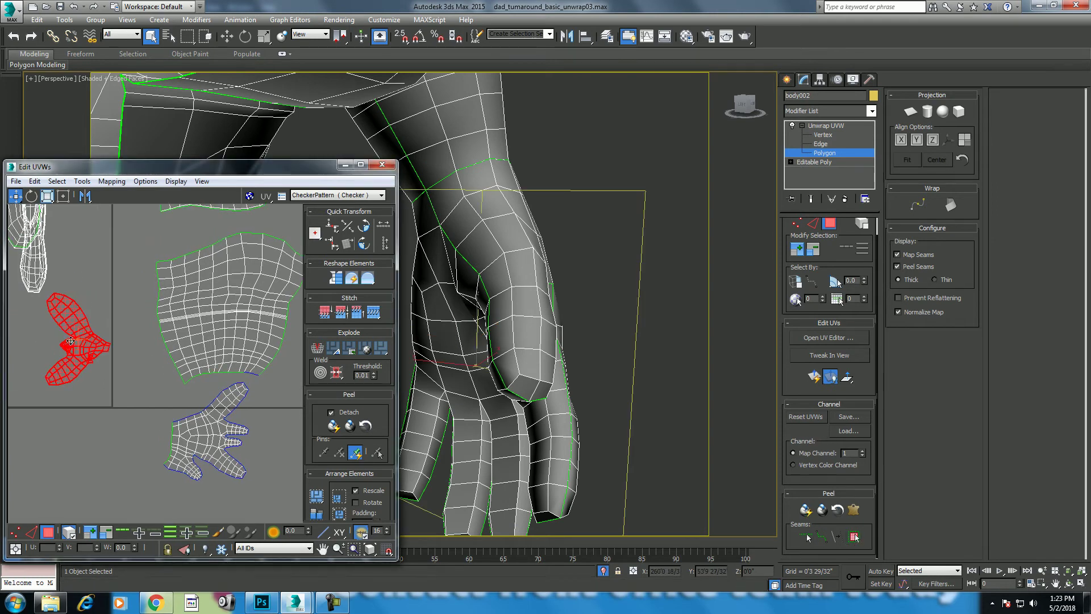
scroll(150, 317, "up", 2)
scroll(150, 316, "up", 1)
key("ctrl+z")
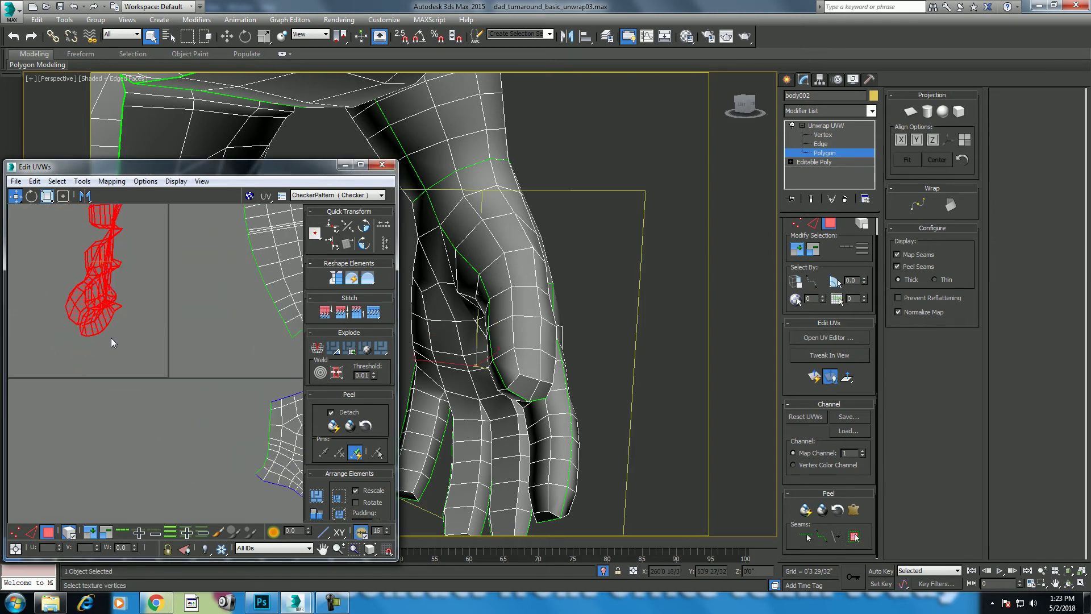
left_click(806, 508)
scroll(150, 321, "up", 2)
scroll(150, 321, "up", 1)
Maximize the Edit UVWs window and frame the red and hand islands.
left_click(361, 165)
middle_click_drag(604, 281, 341, 312)
scroll(398, 324, "down", 2)
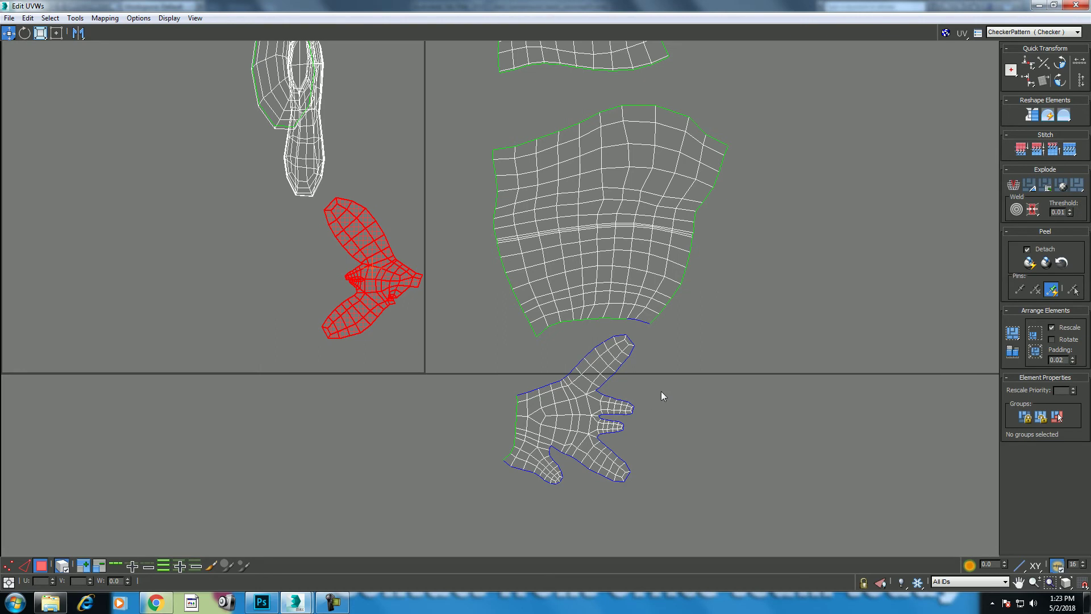
middle_click_drag(581, 421, 540, 347)
Relax the red island using Relax By Polygon Angles.
right_click(385, 230)
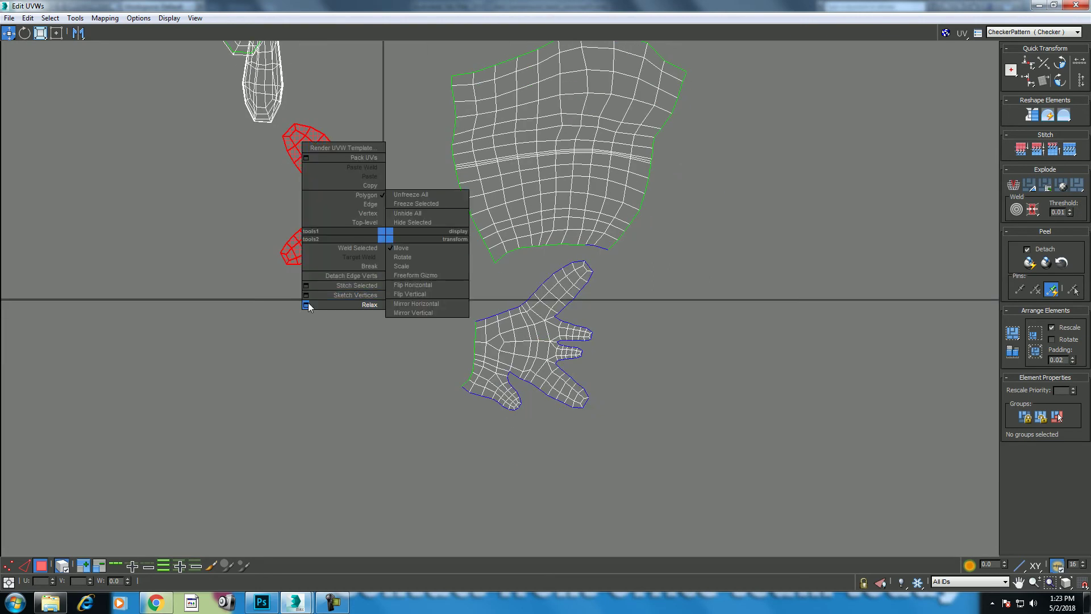
left_click(311, 306)
left_click(91, 53)
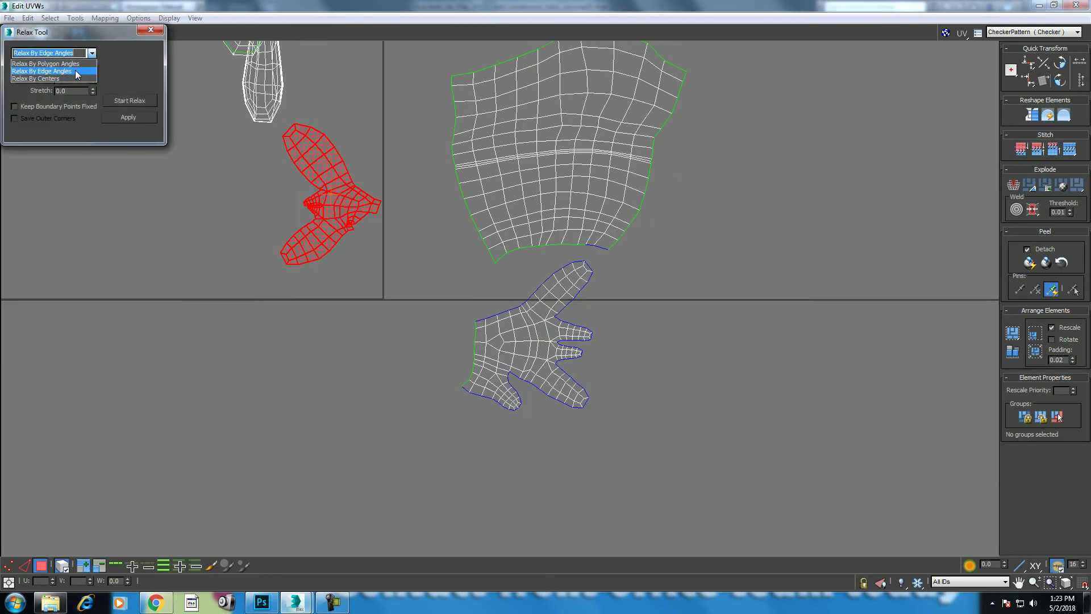
left_click(80, 75)
left_click(130, 102)
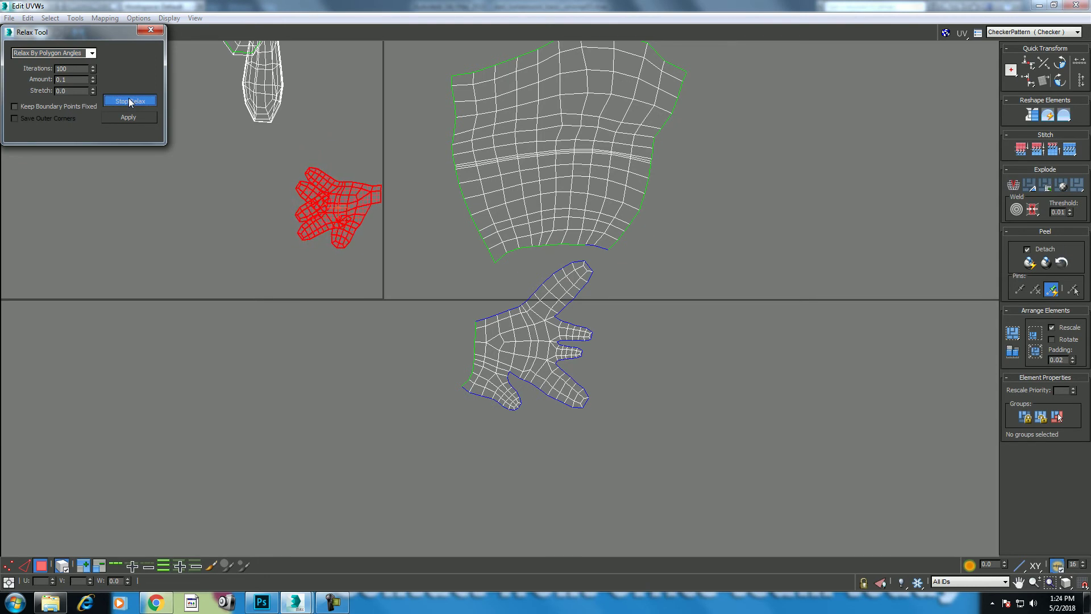
left_click(130, 101)
scroll(500, 378, "up", 2)
Relax the hand UV island by polygon angles in two passes.
left_click(507, 382)
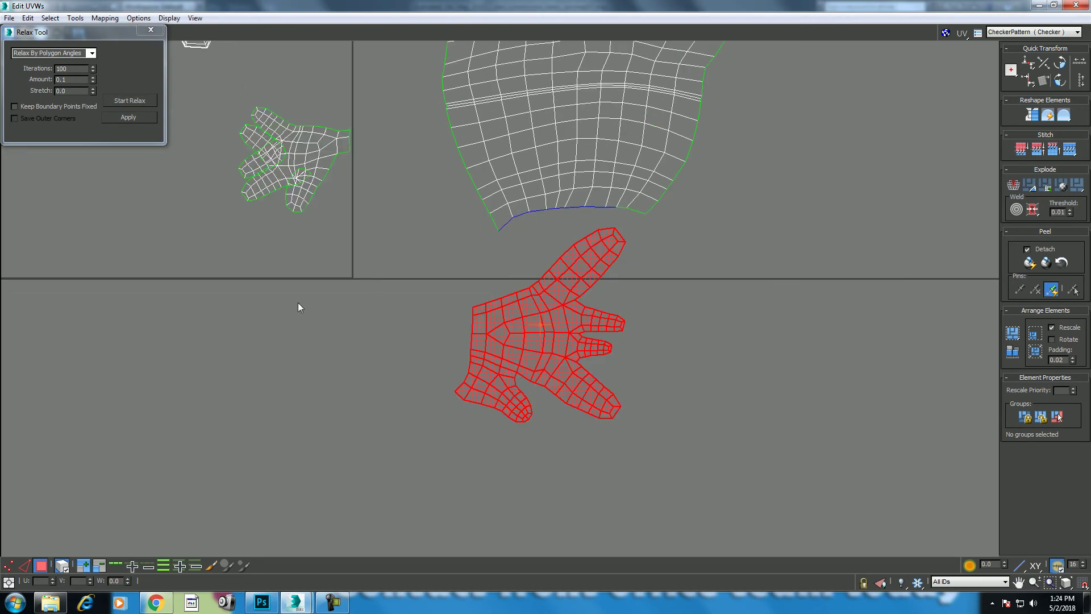
left_click(132, 101)
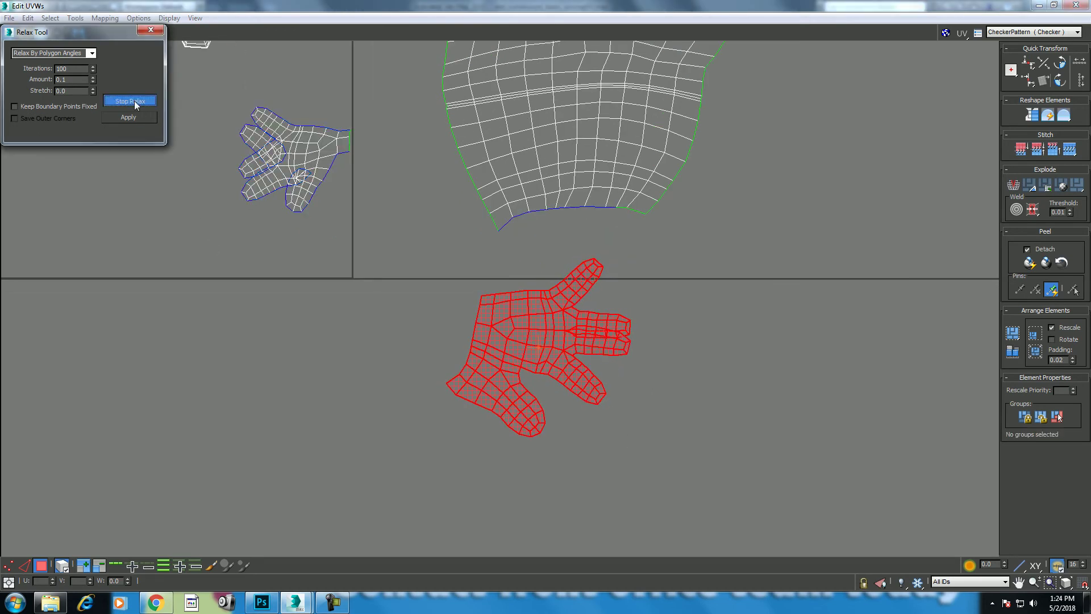
left_click(135, 104)
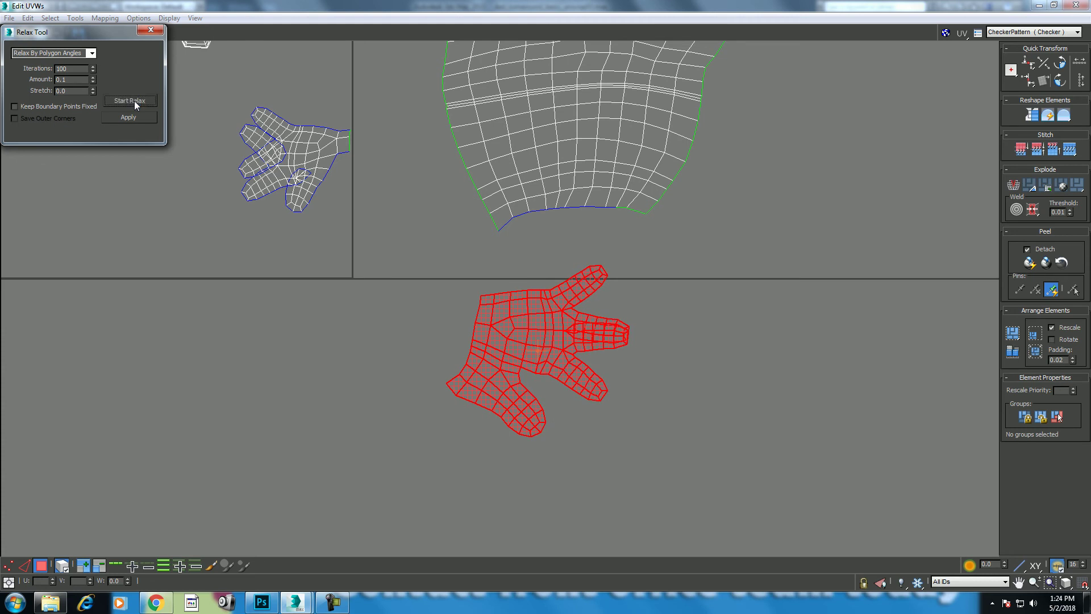
left_click(135, 104)
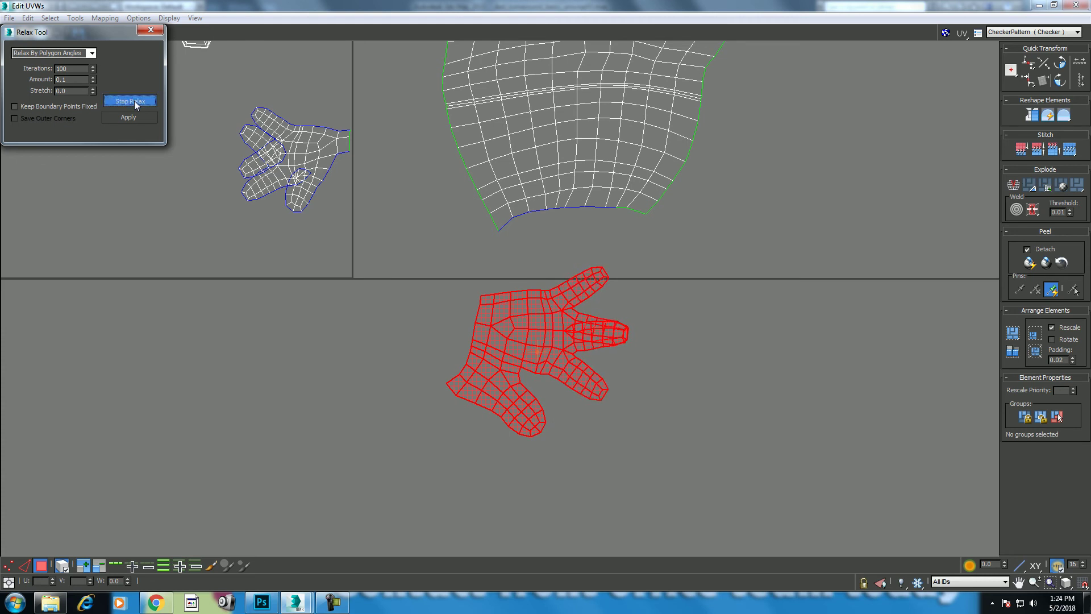
left_click(128, 102)
Reframe on the hand island, then close the Relax Tool and Edit UVWs window.
scroll(775, 346, "up", 3)
scroll(736, 340, "up", 1)
middle_click_drag(735, 340, 694, 354)
scroll(445, 397, "down", 3)
scroll(557, 329, "down", 2)
middle_click_drag(557, 329, 494, 347)
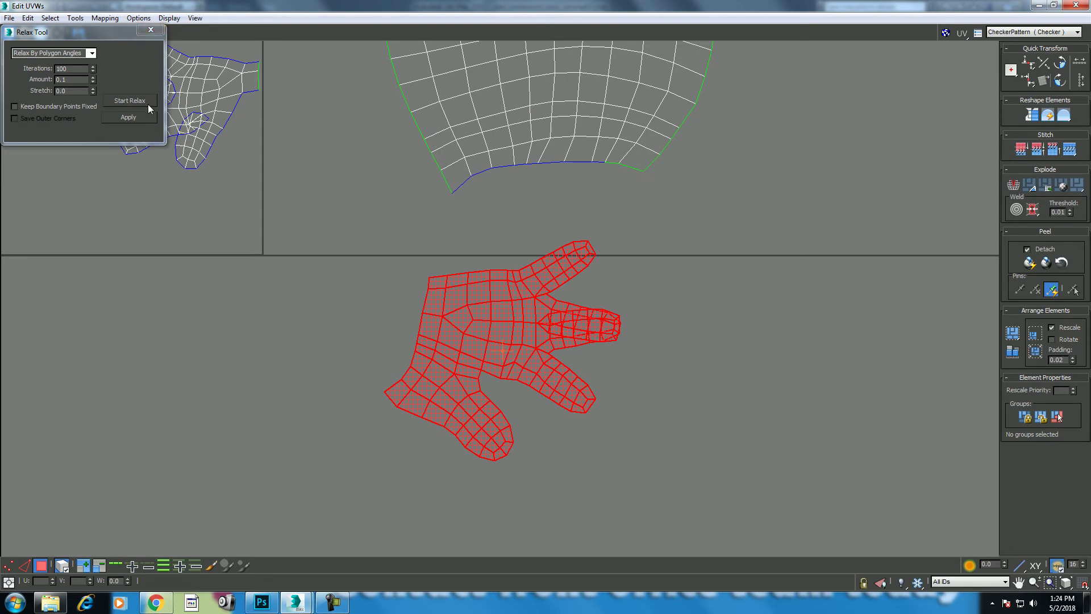
left_click(151, 31)
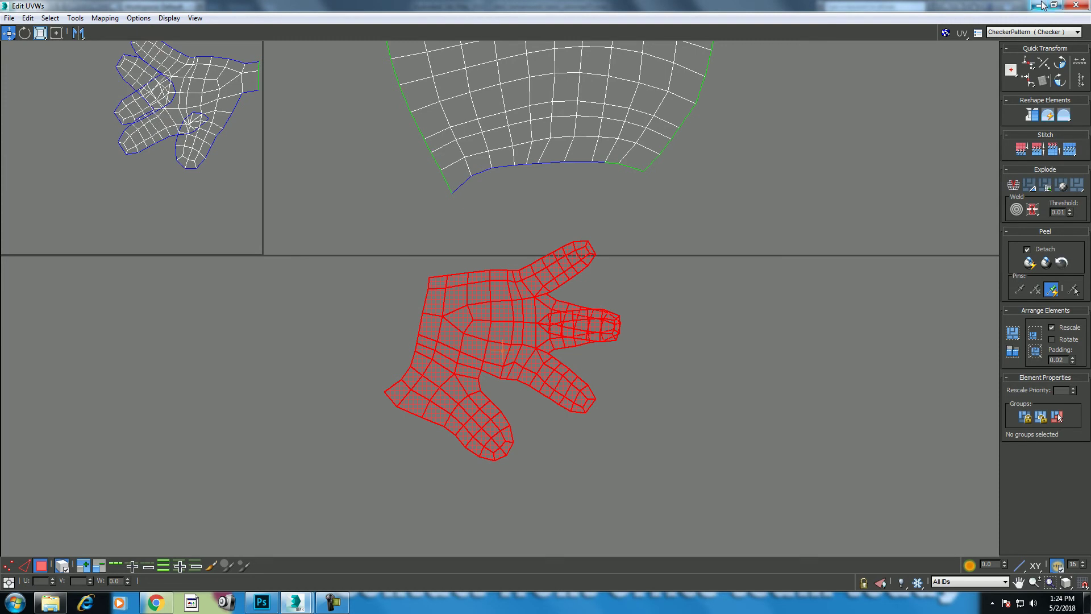
left_click(1076, 5)
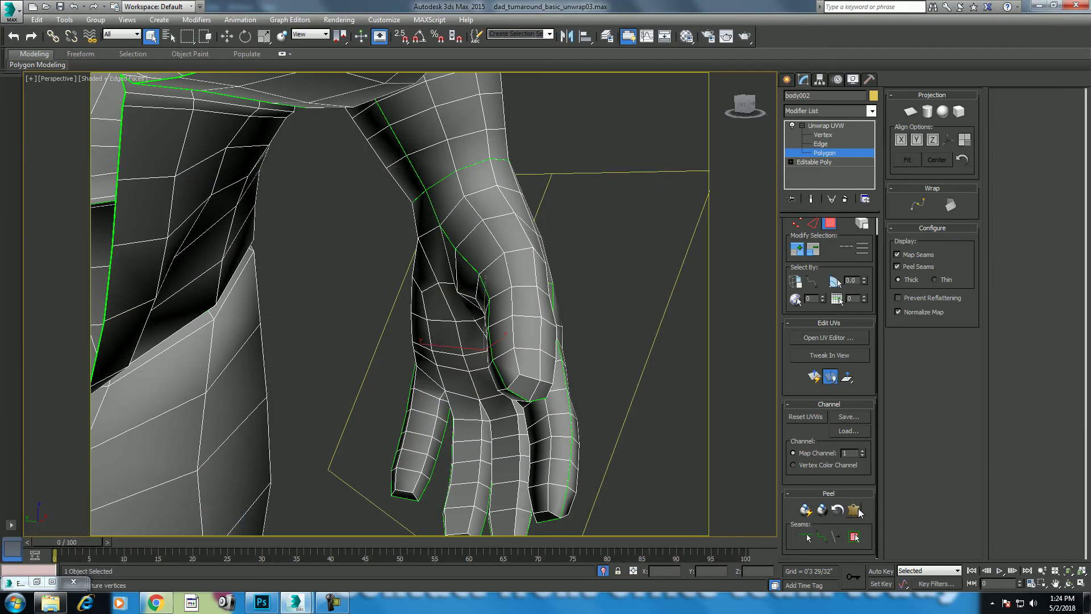
Start Pelt Map on the hand polygons and scale up the stretcher circle.
left_click(856, 508)
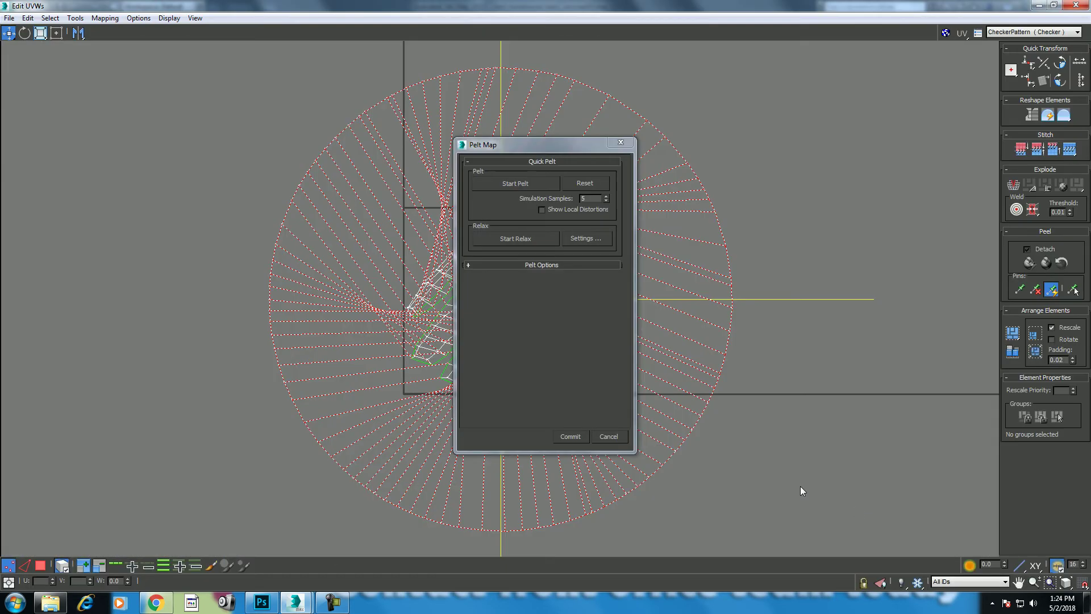
left_click_drag(540, 147, 876, 103)
left_click(878, 221)
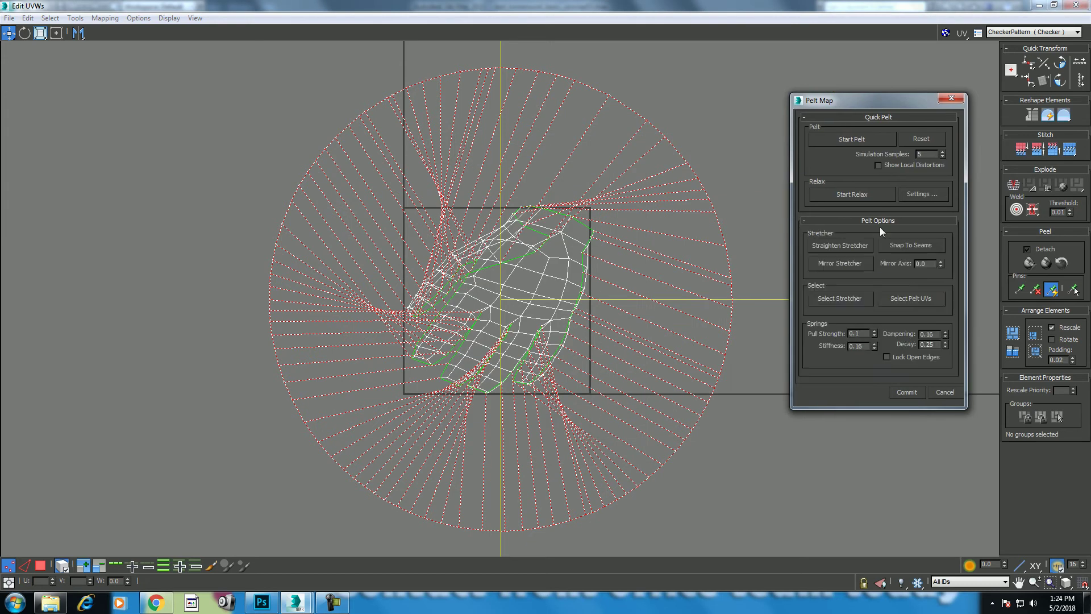
left_click(847, 298)
left_click(833, 301)
left_click(40, 32)
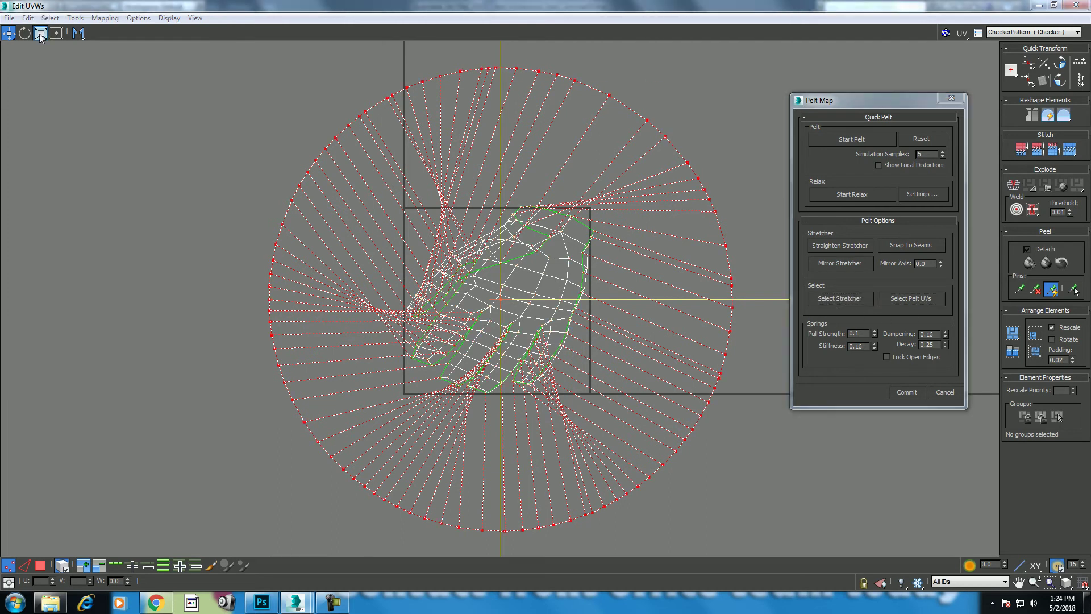
left_click_drag(361, 113, 385, 64)
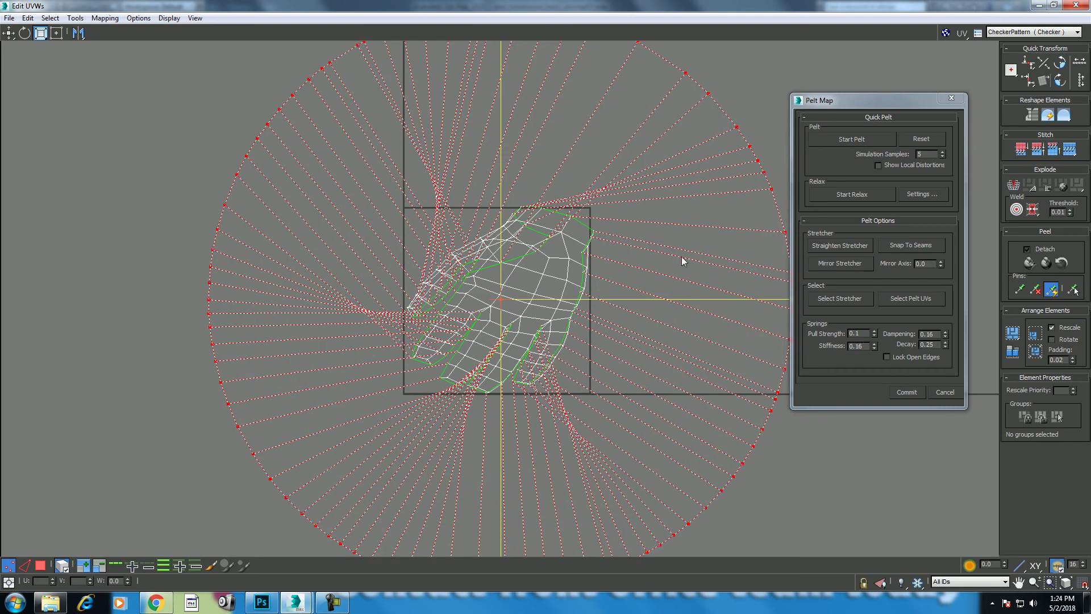
Alternate relax and pelt passes to flatten the hand UVs, then commit.
left_click(903, 298)
left_click(847, 194)
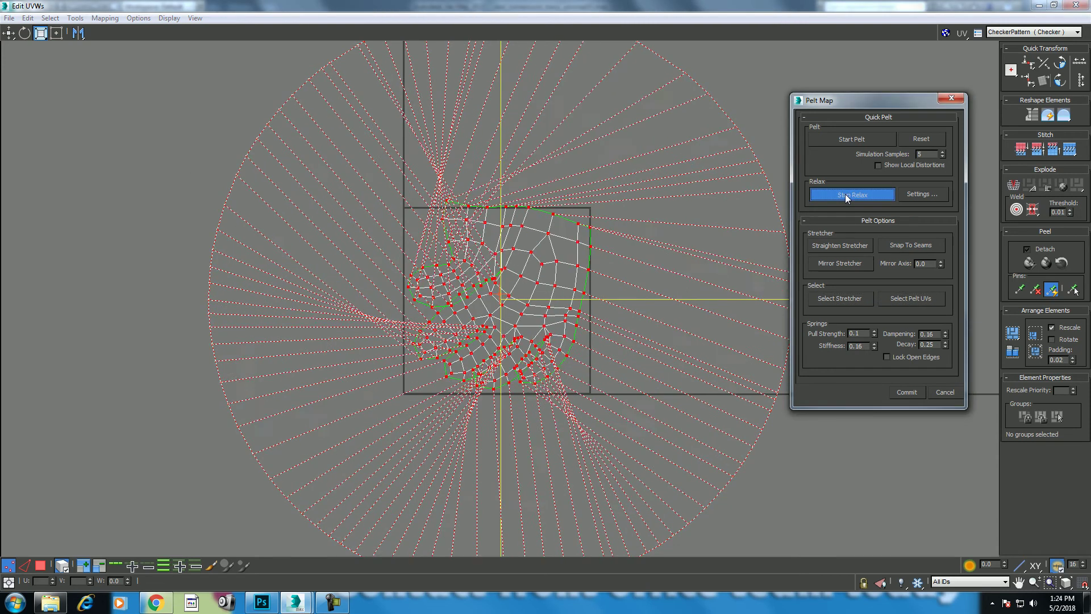
left_click(844, 195)
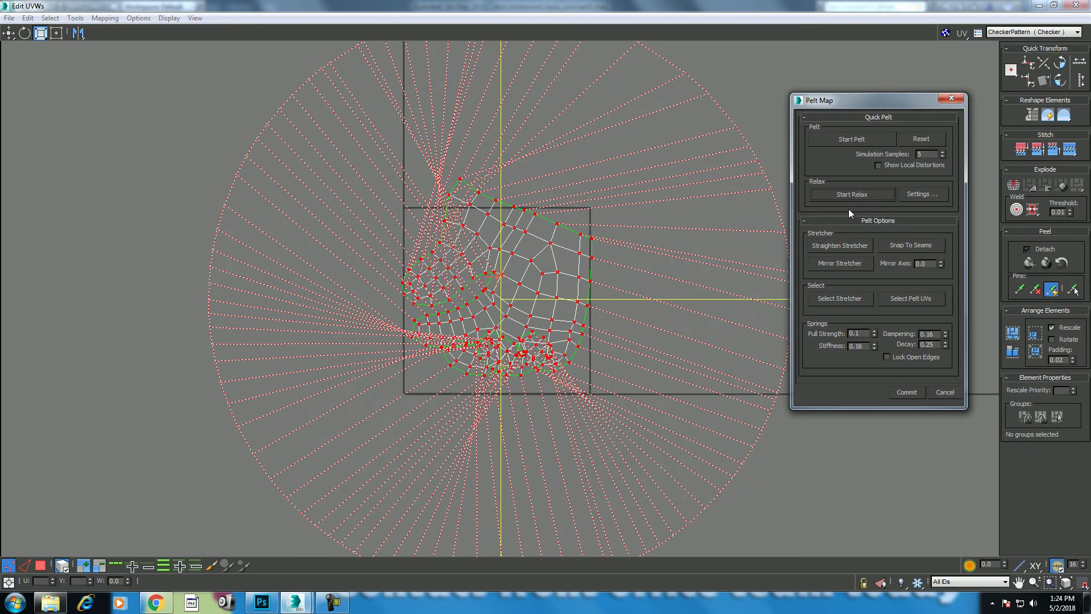
left_click(852, 140)
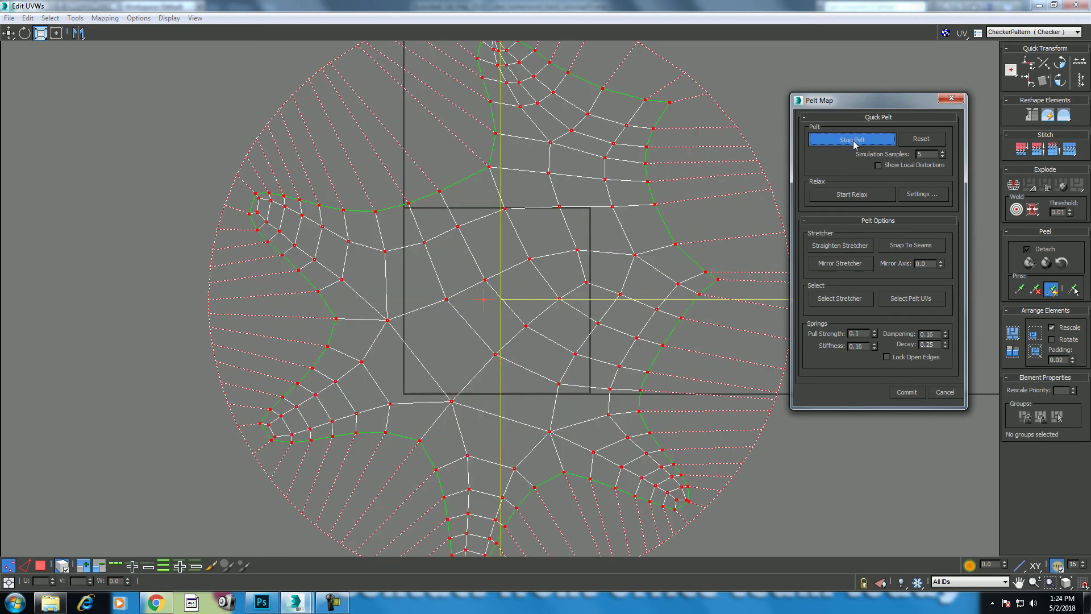
middle_click_drag(485, 309, 349, 284)
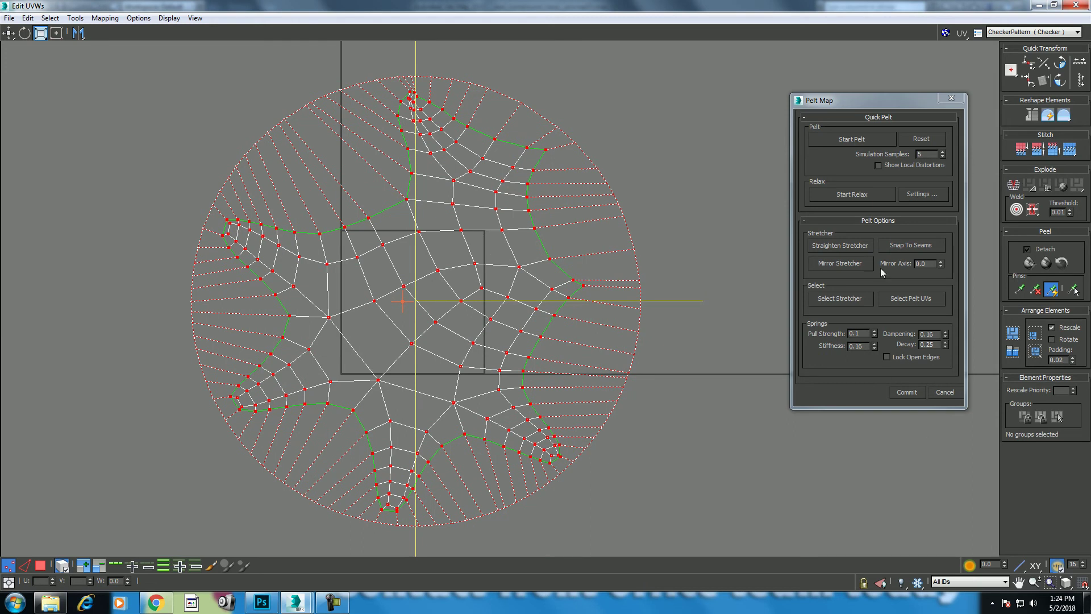
left_click(849, 195)
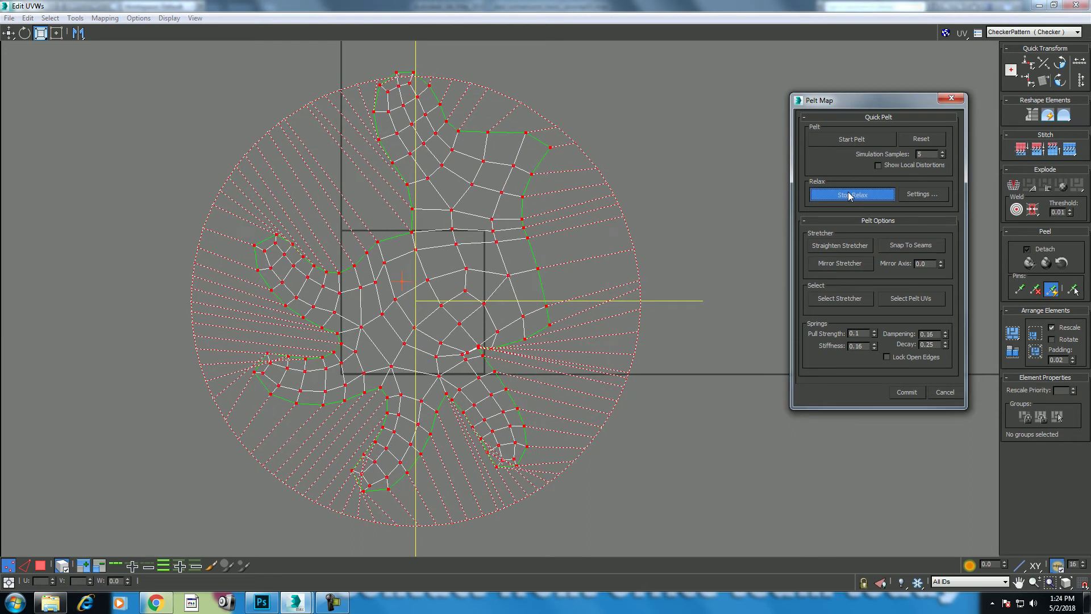
left_click(850, 195)
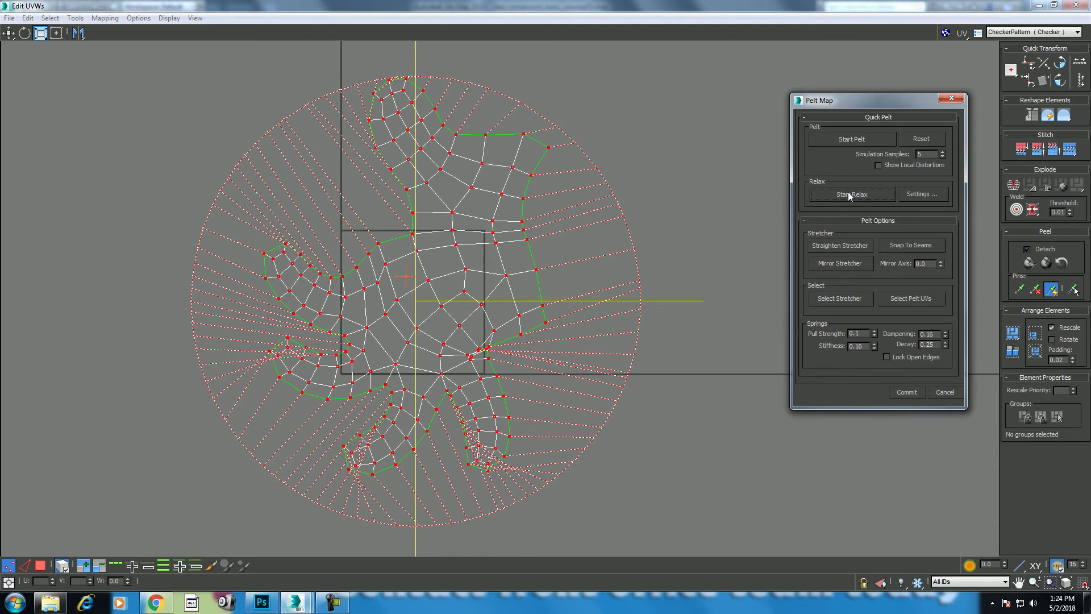
left_click(852, 139)
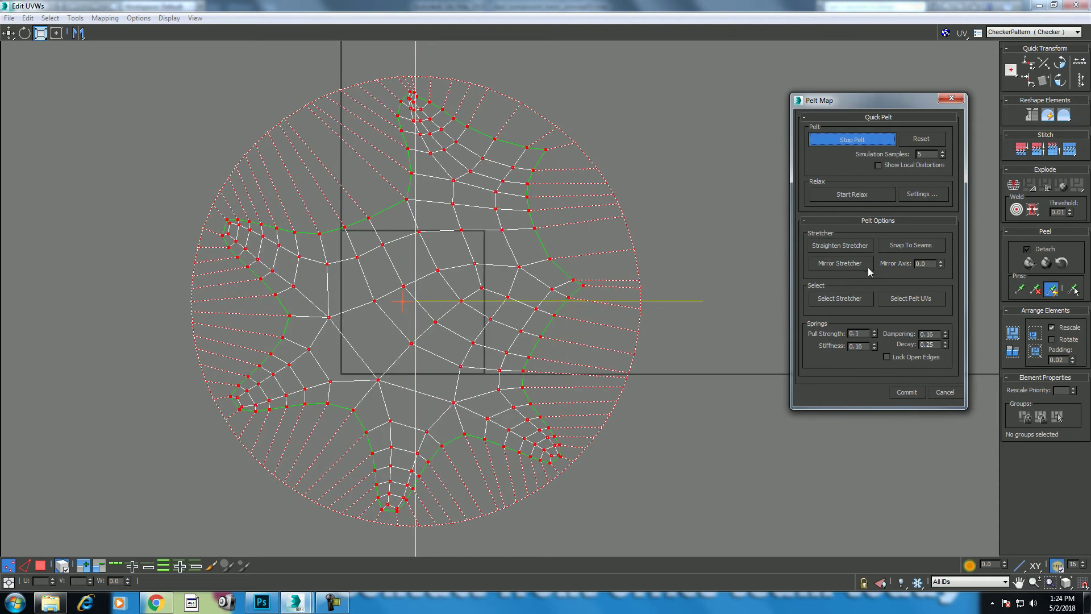
left_click(907, 392)
Relax the pelted hand island using Relax By Polygon Angles.
right_click(539, 306)
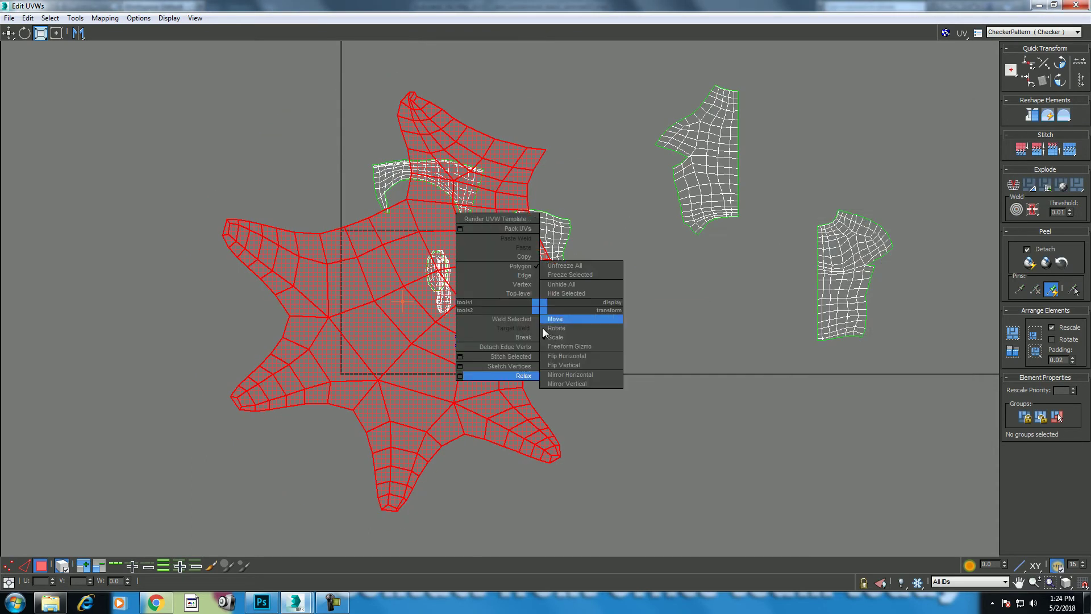
left_click(460, 377)
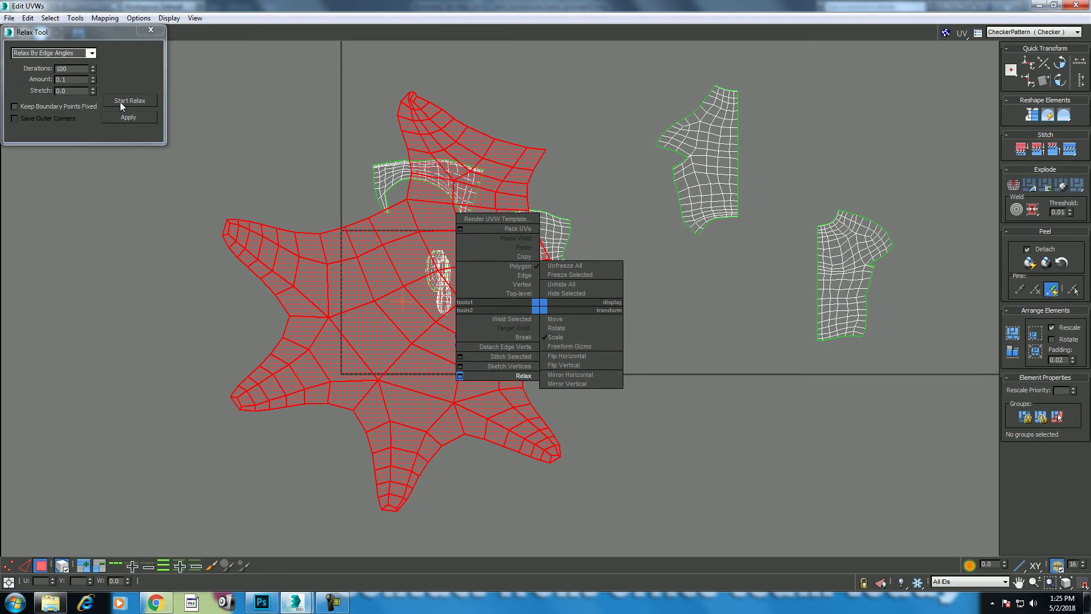
left_click(123, 107)
left_click(122, 106)
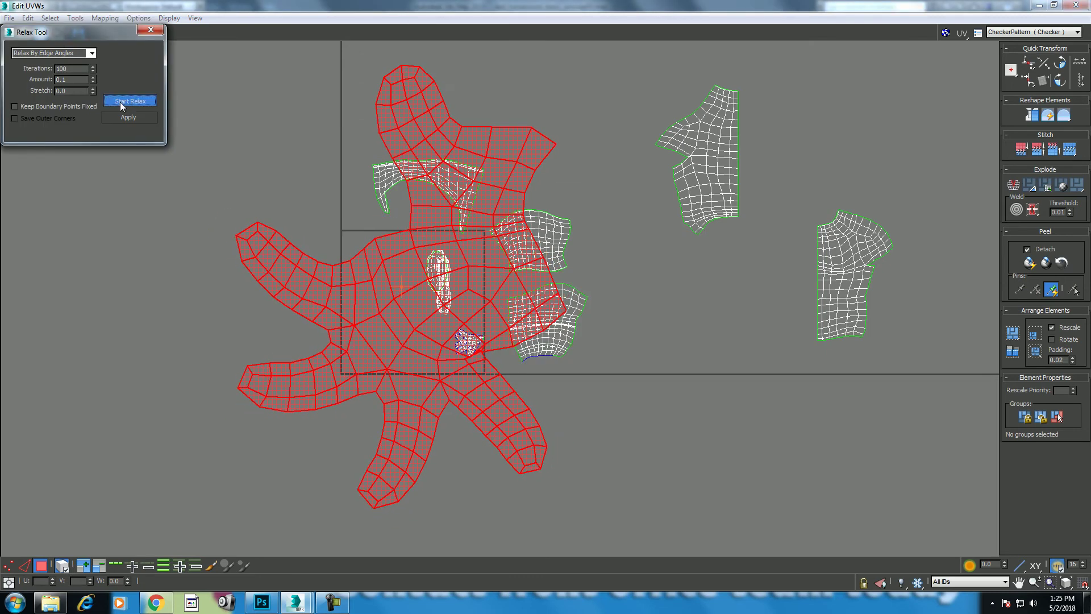
left_click(91, 54)
left_click(46, 62)
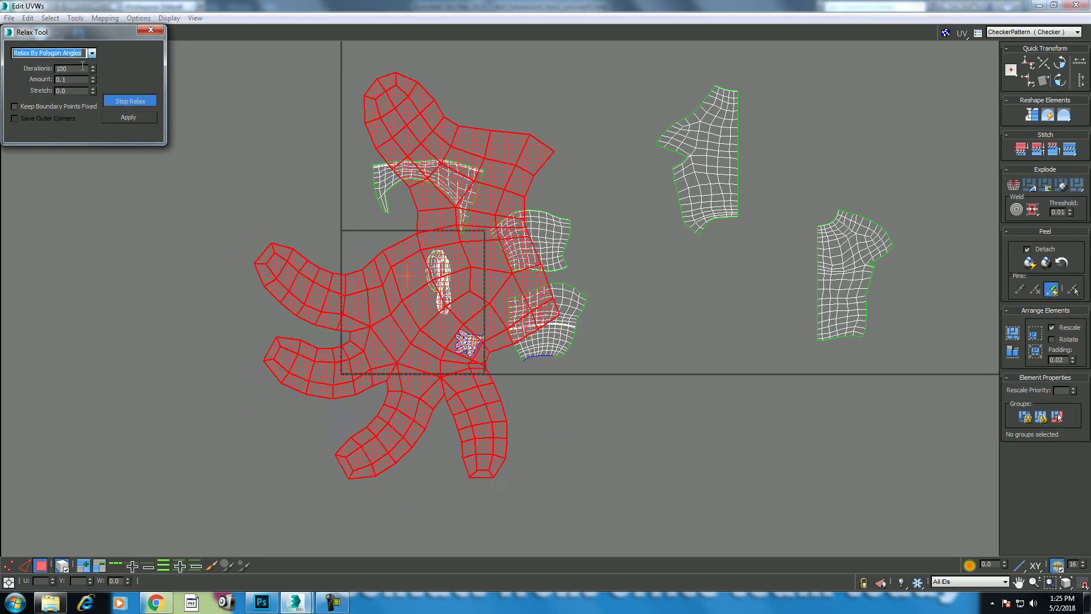
left_click(132, 103)
left_click(131, 103)
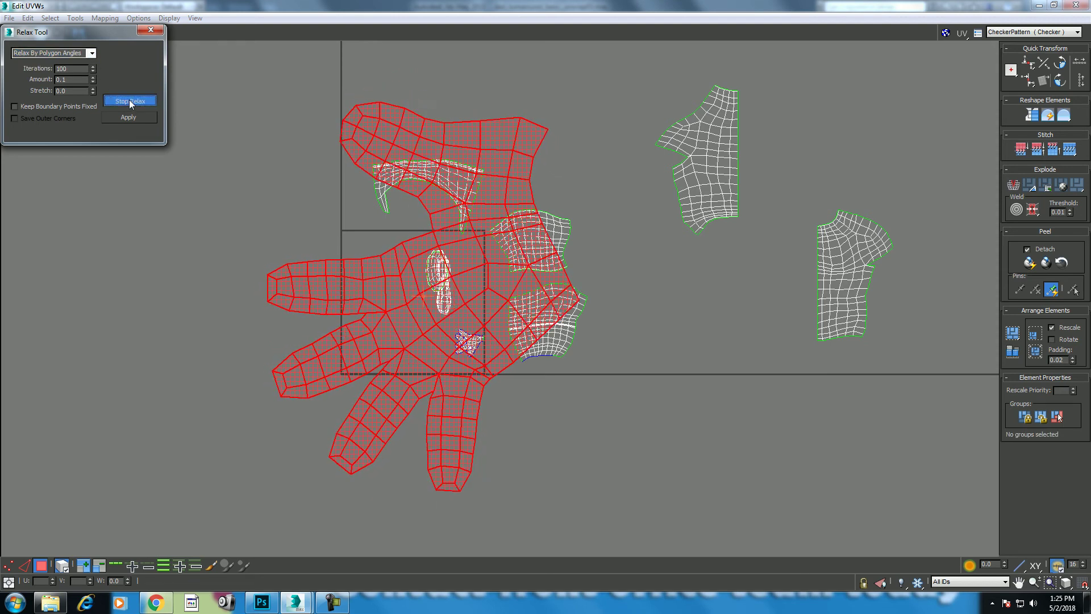
left_click(131, 102)
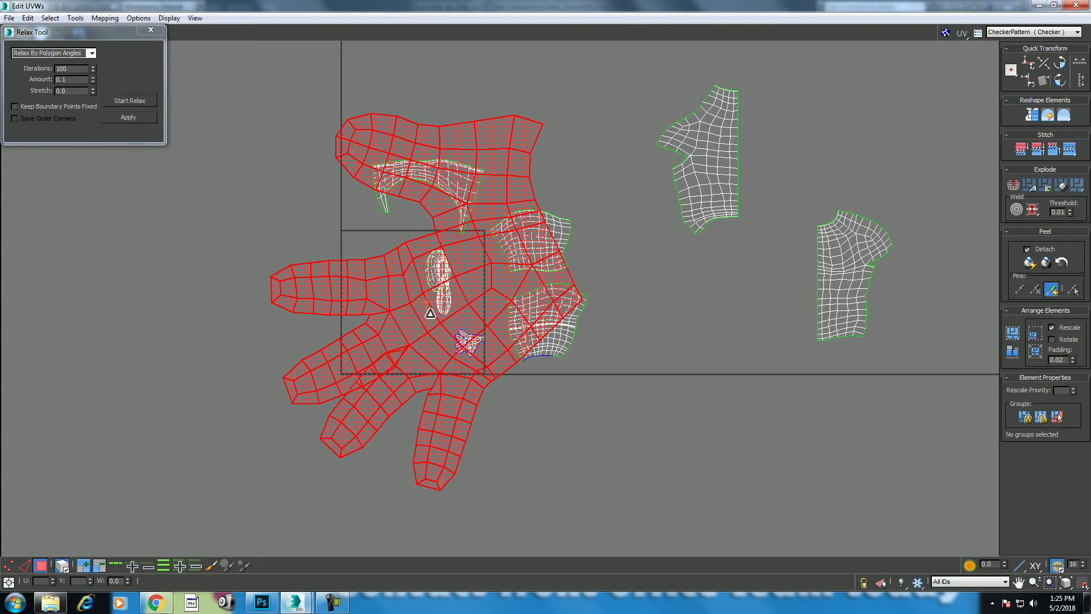
Reframe the relaxed hand, close the Relax Tool, and return to moving UVs.
middle_click_drag(499, 319, 544, 261)
scroll(444, 131, "up", 3)
middle_click_drag(198, 108, 198, 138)
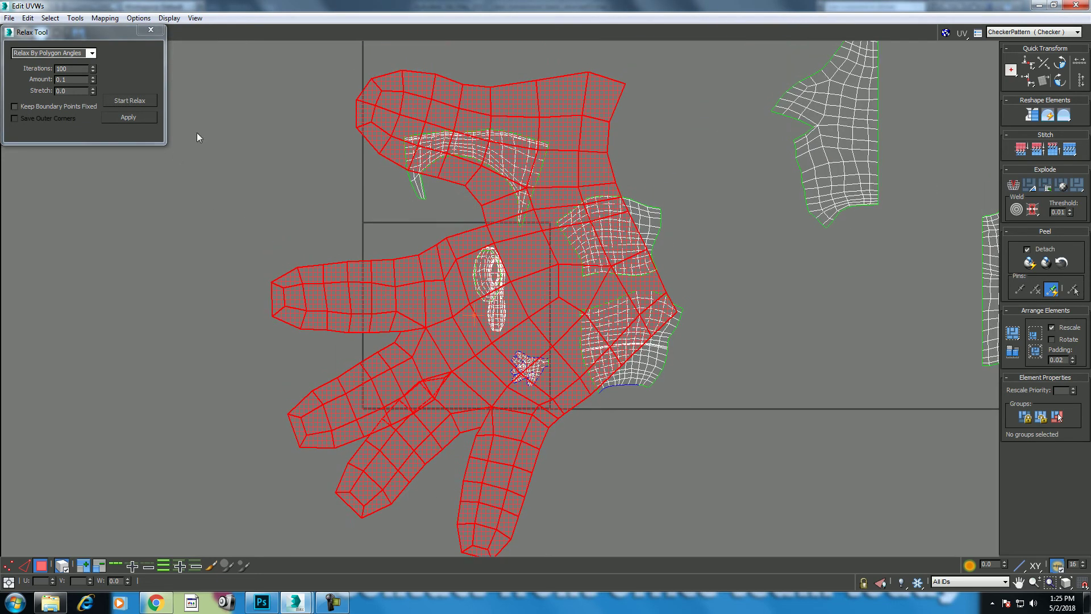
left_click(151, 29)
middle_click_drag(517, 361, 468, 306)
left_click(12, 35)
Move the hand UV shell down-left and bring its fingers into view.
left_click_drag(413, 307, 212, 415)
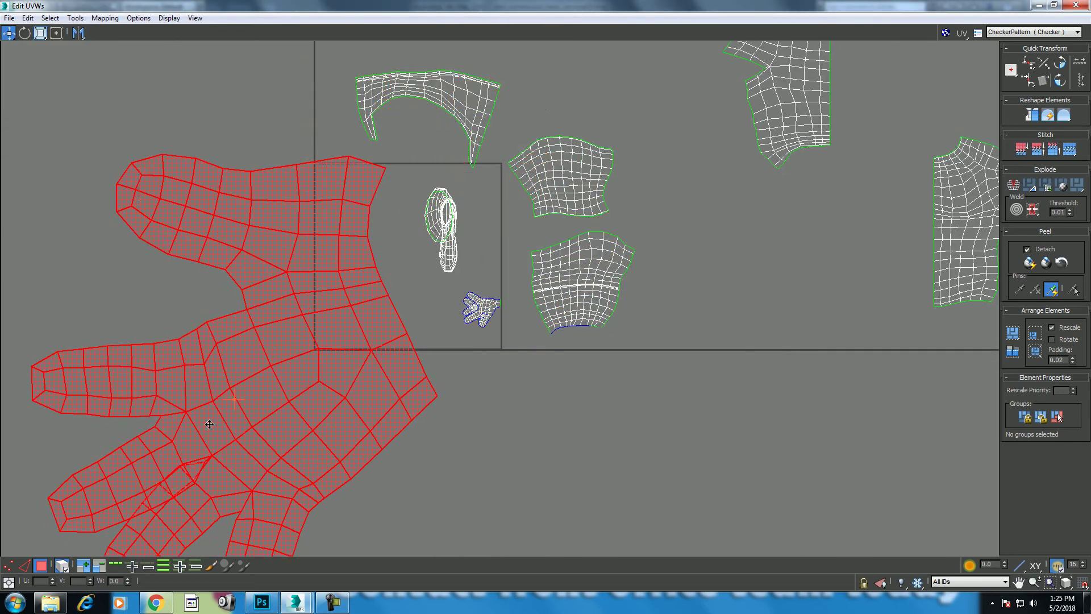
middle_click_drag(152, 460, 483, 307)
scroll(482, 307, "up", 2)
middle_click_drag(540, 282, 509, 324)
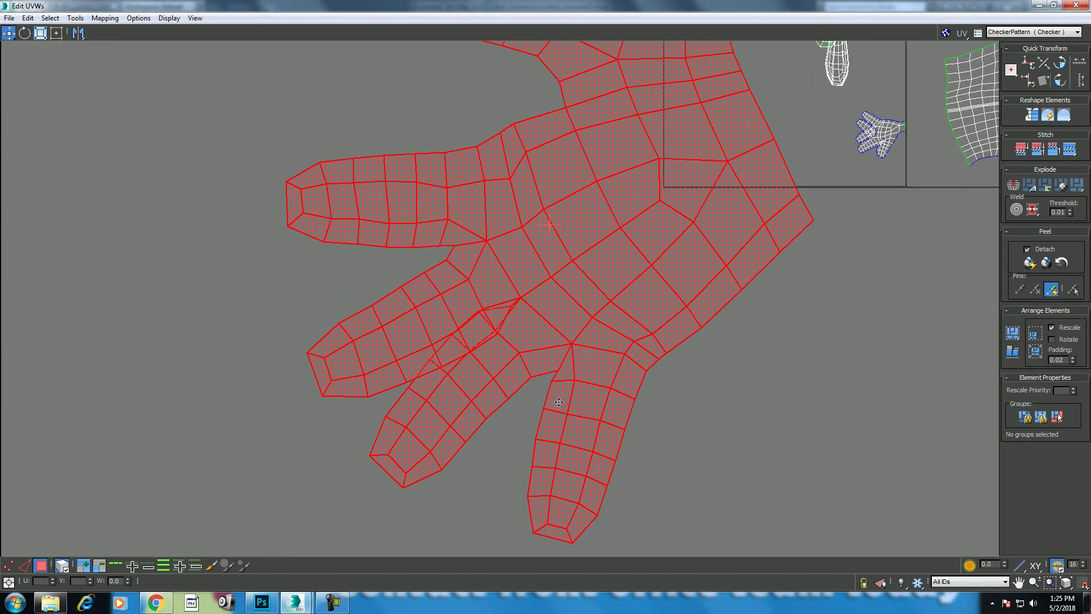
left_click(522, 385)
scroll(367, 453, "up", 1)
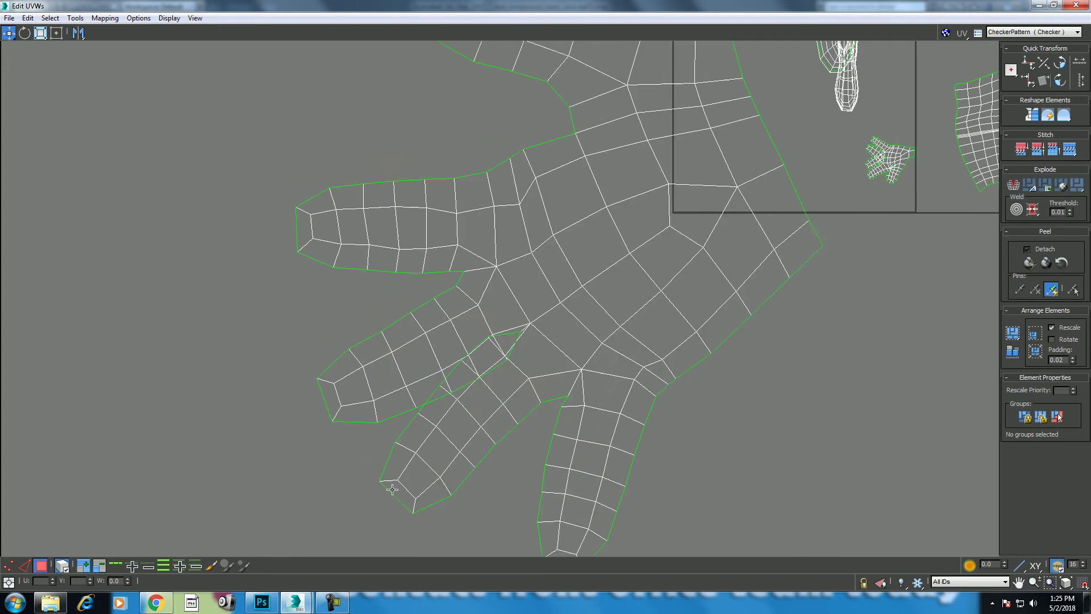
In vertex mode, drag the overlapping finger-crease vertices apart to close the gap.
key("1")
scroll(457, 416, "up", 2)
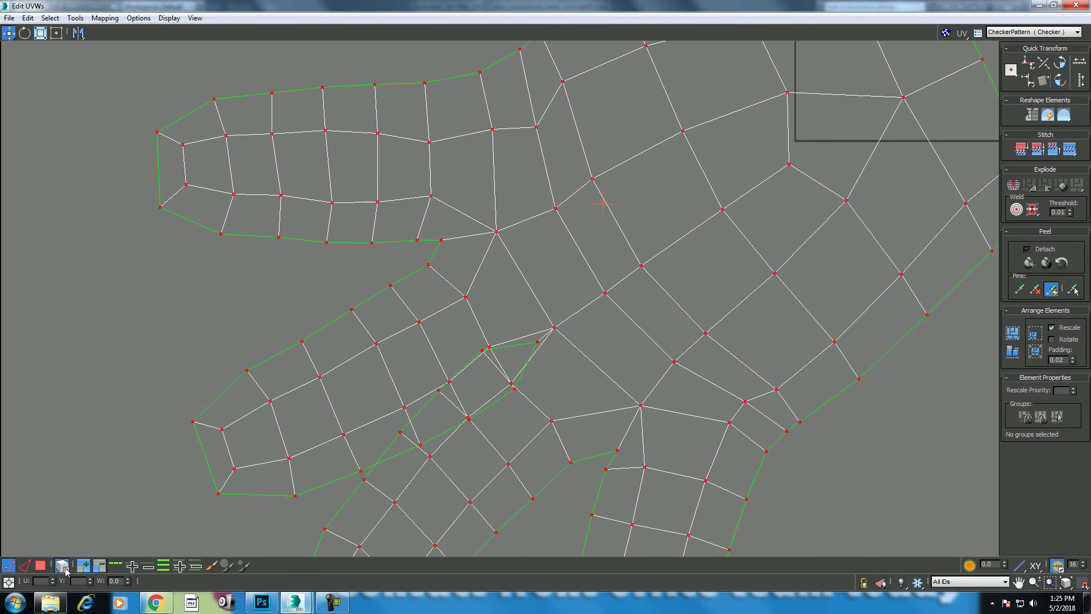
left_click(513, 389)
left_click_drag(515, 392, 495, 365)
left_click_drag(469, 421, 459, 401)
left_click_drag(420, 443, 410, 424)
left_click_drag(481, 352, 495, 362)
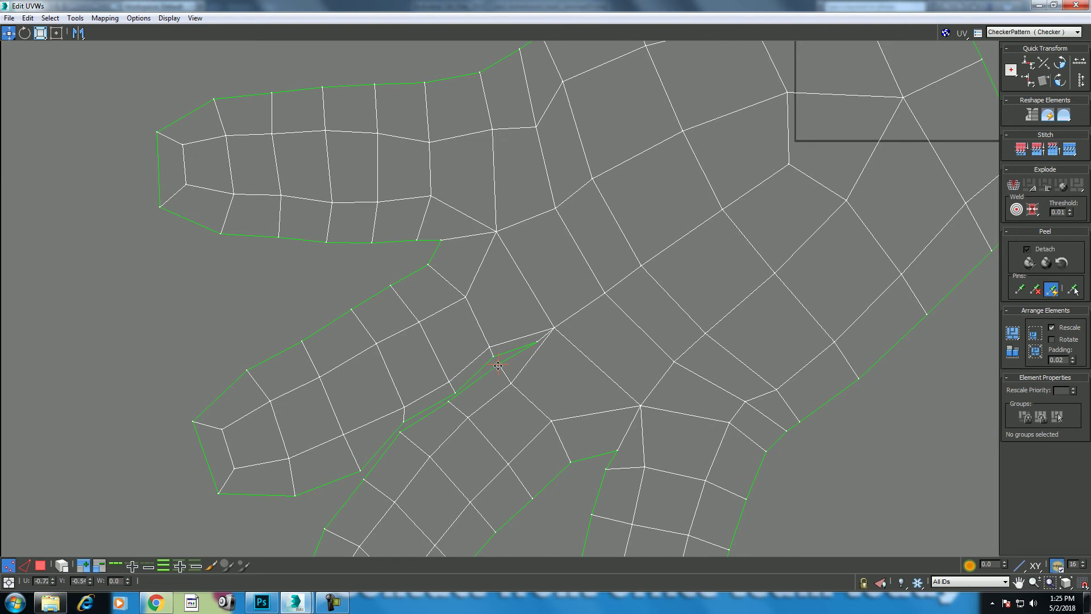
scroll(512, 322, "down", 2)
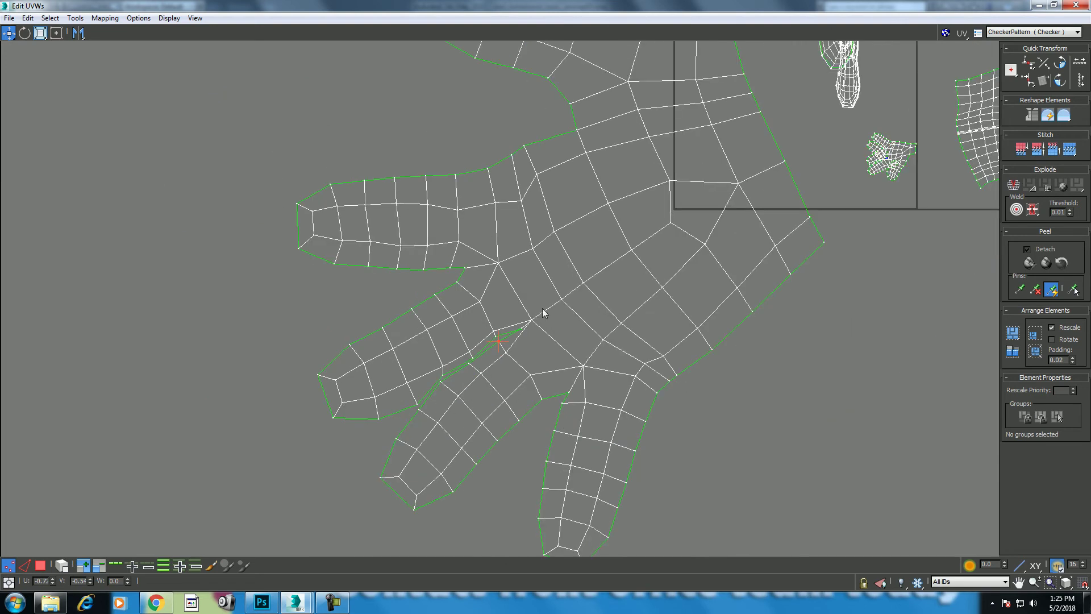
Relax the selected finger-base vertices with the Relax Tool.
right_click(435, 377)
left_click(355, 446)
left_click(122, 101)
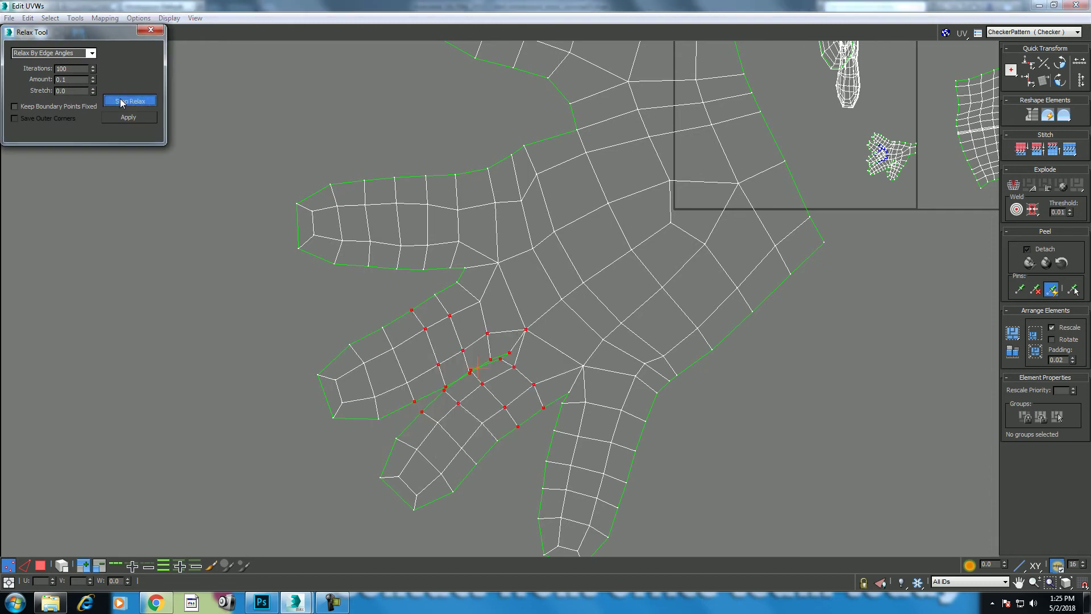
left_click(123, 101)
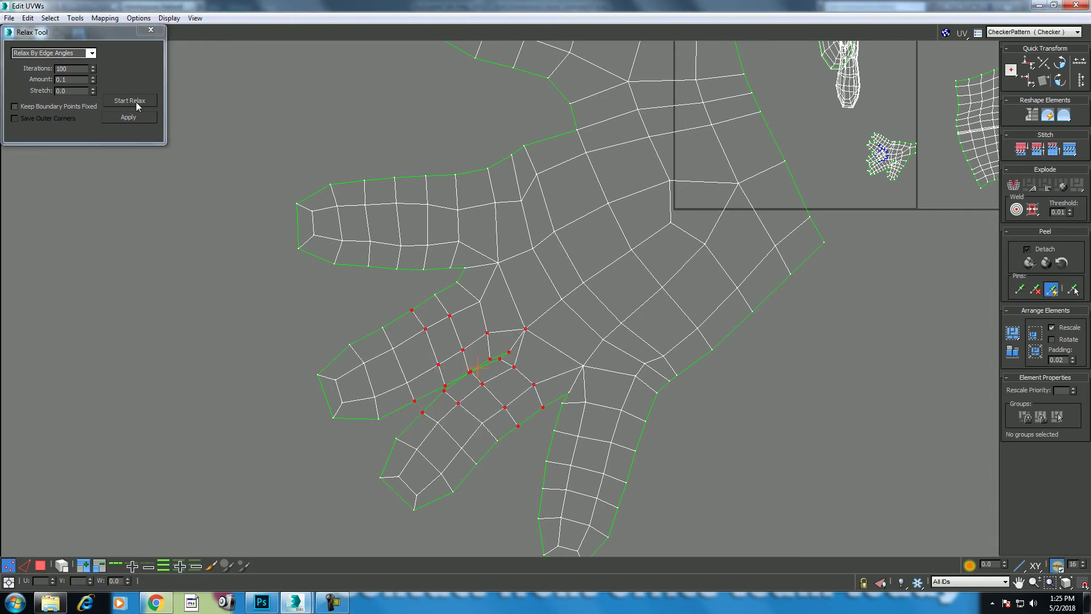
left_click(137, 103)
Relax the thumb-tip vertices, then close Relax and shrink the UV editor window.
left_click_drag(370, 416, 486, 514)
left_click(124, 114)
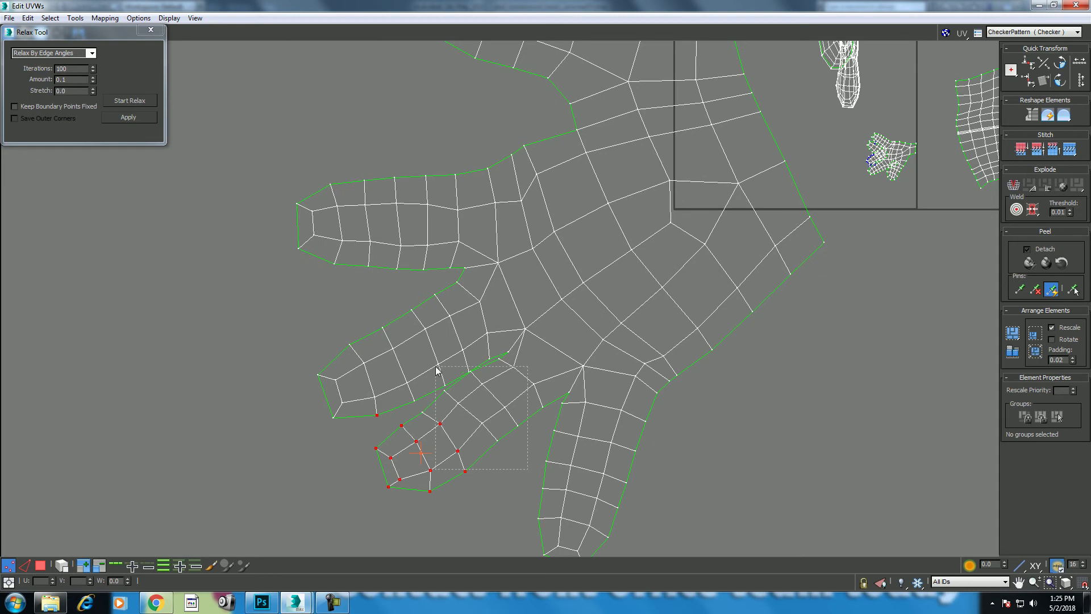
left_click(154, 120)
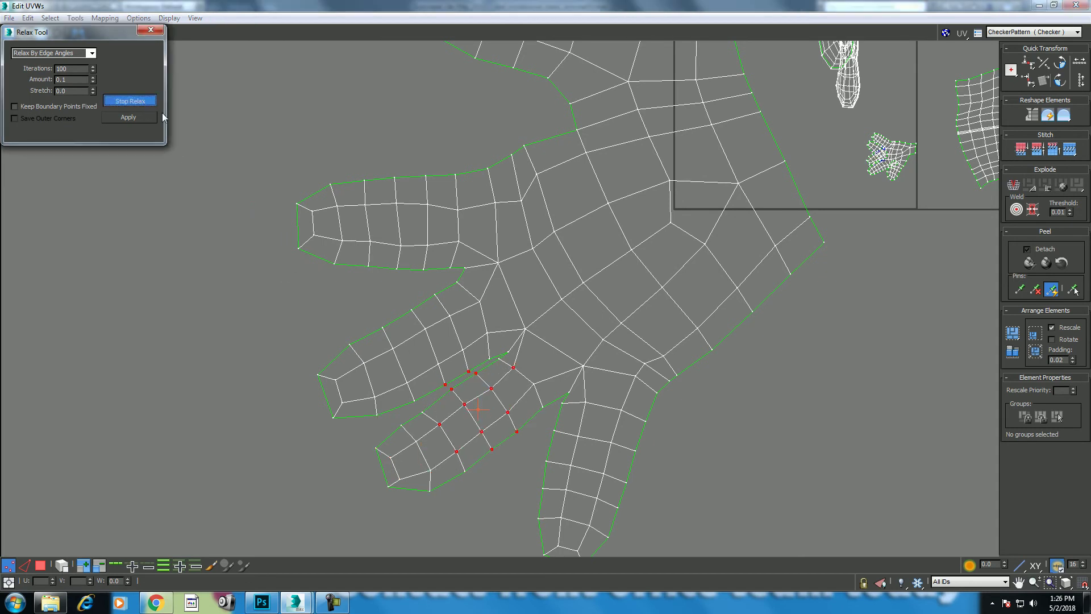
middle_click_drag(563, 354, 565, 365)
scroll(591, 339, "down", 2)
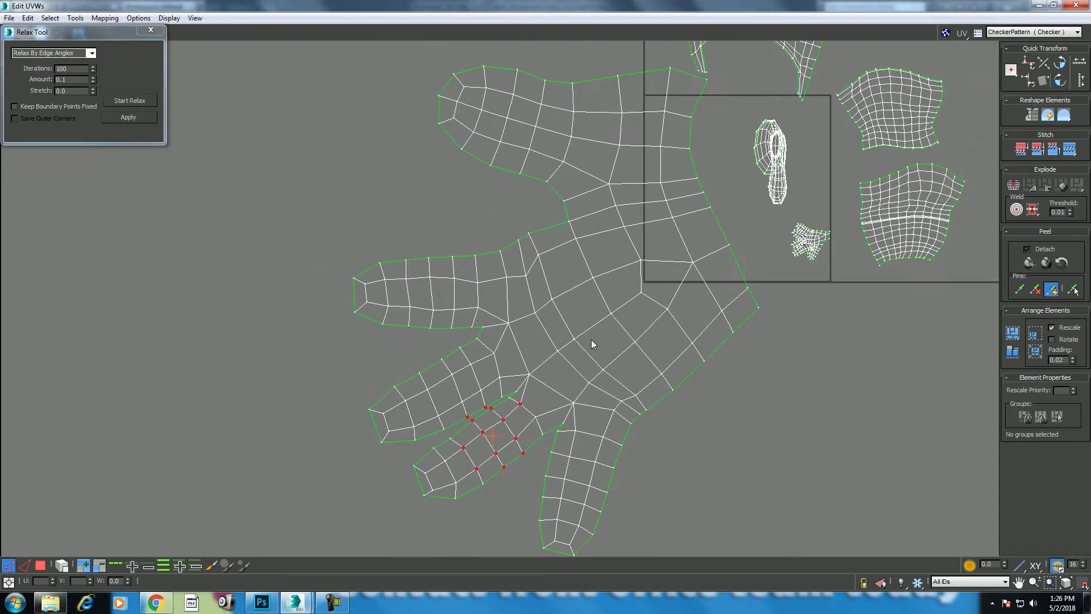
scroll(619, 317, "down", 1)
left_click(150, 30)
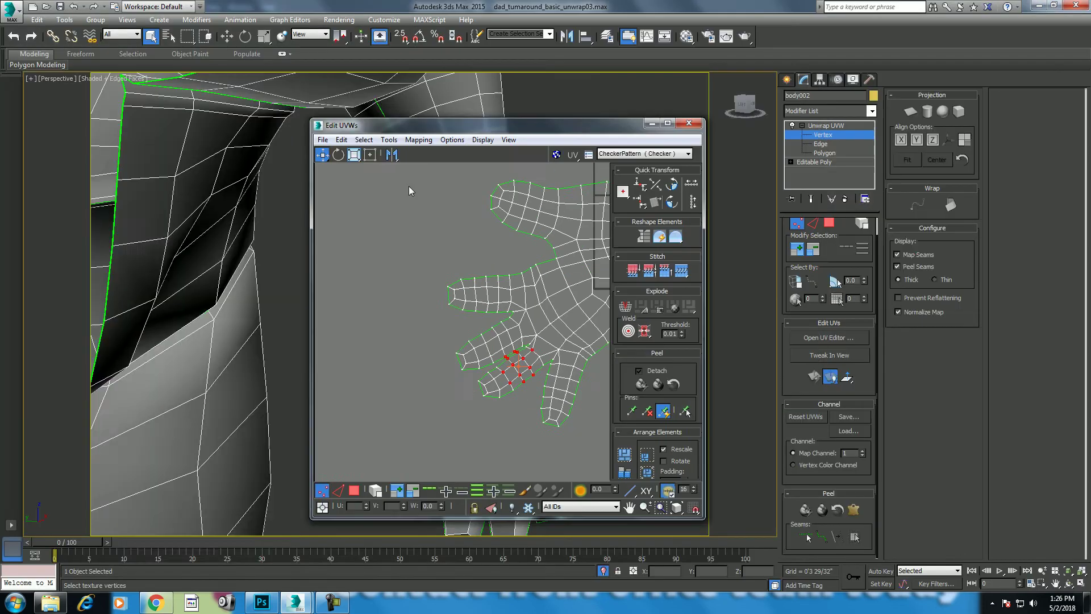
left_click_drag(171, 5, 271, 139)
scroll(370, 383, "down", 3)
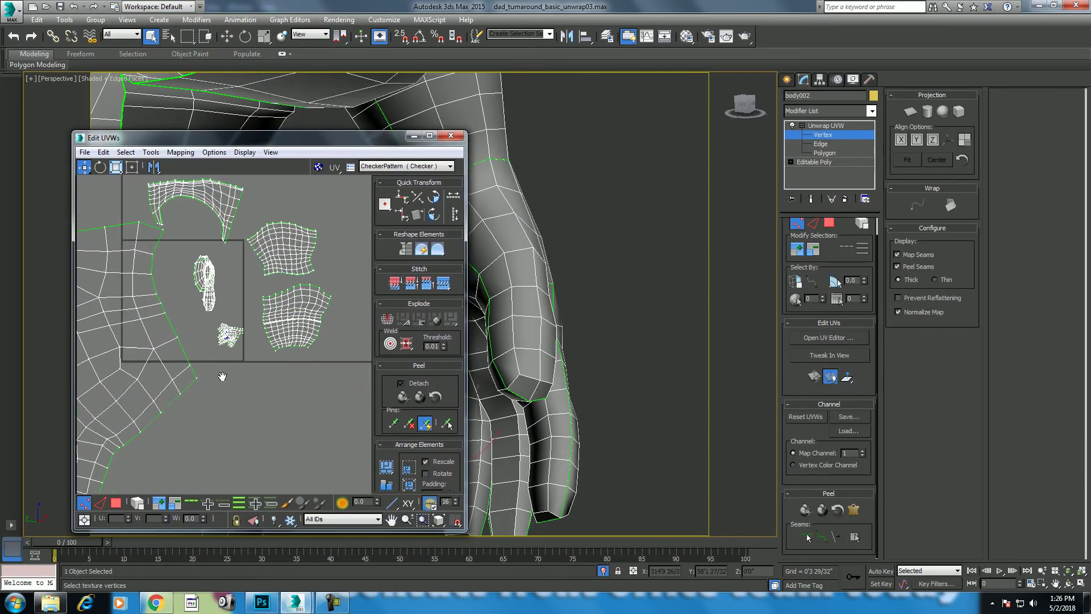
Pelt-map the small hand shell's polygons and enlarge the stretcher circle around it.
middle_click_drag(227, 360, 238, 374)
key("3")
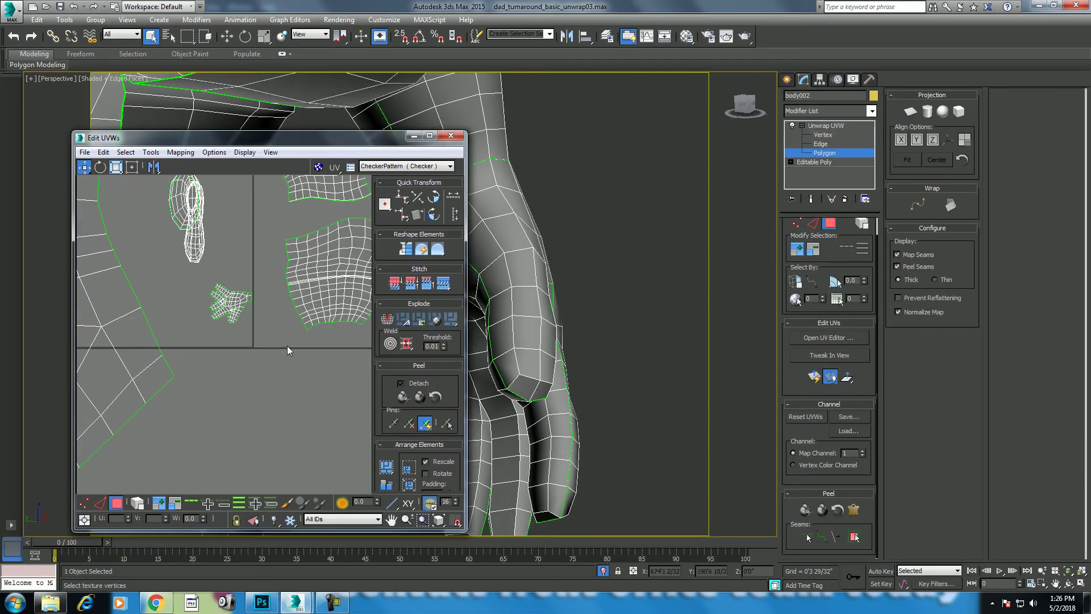
left_click_drag(288, 345, 209, 283)
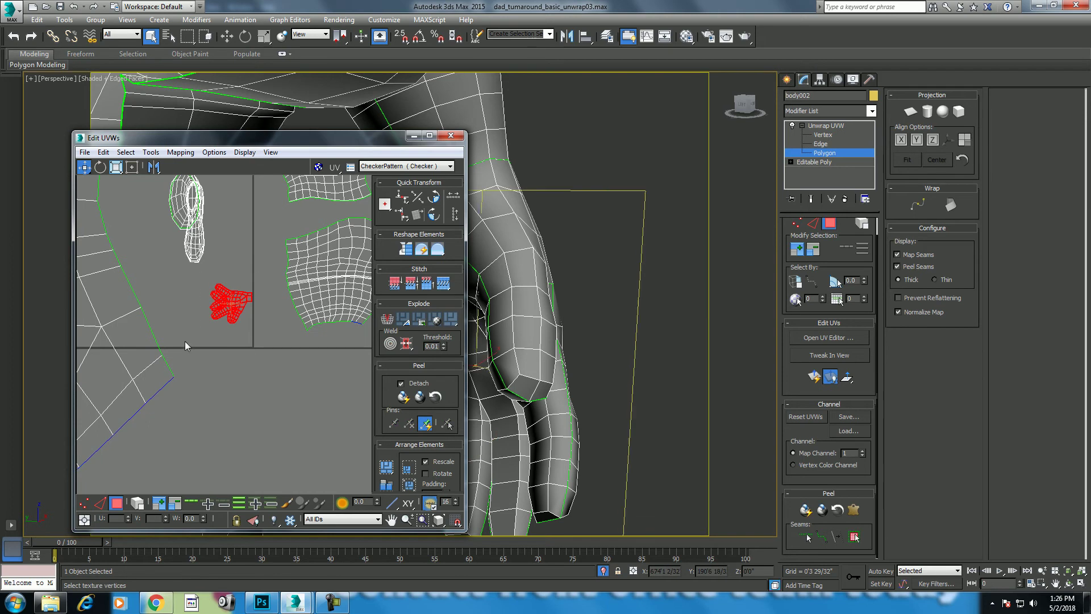
left_click(854, 510)
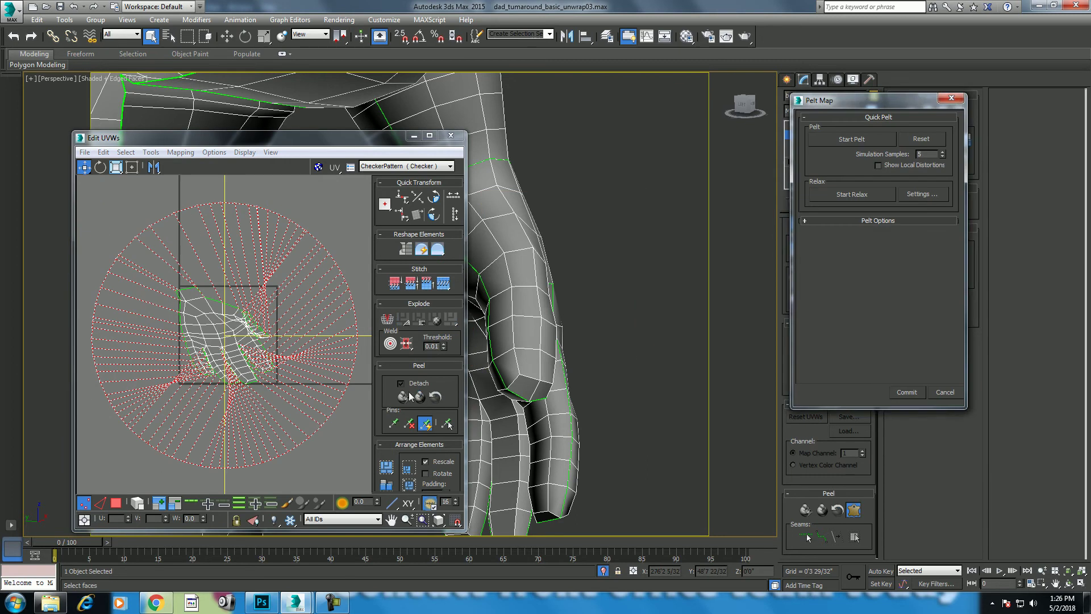
left_click(880, 221)
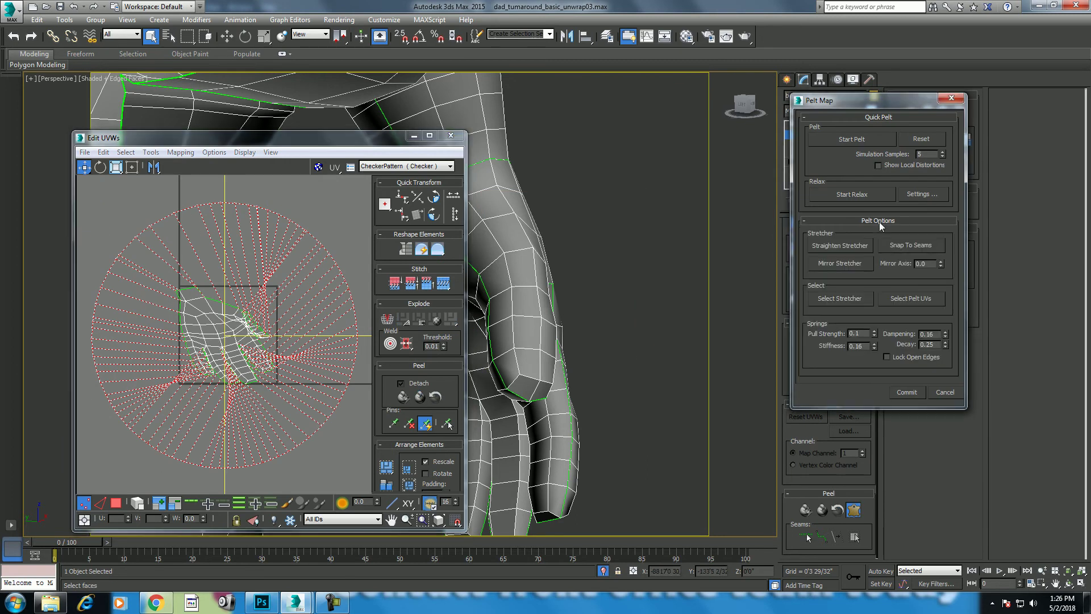
left_click(842, 299)
left_click(115, 169)
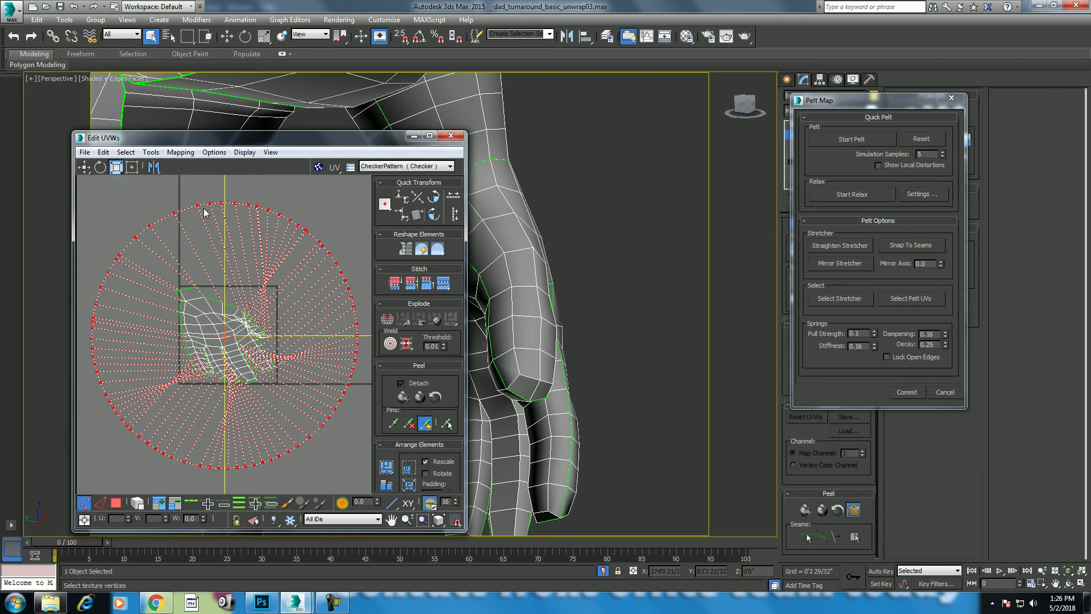
left_click_drag(205, 213, 199, 194)
Select the pelt UVs, run Start Pelt and Start Relax, and commit.
left_click(915, 298)
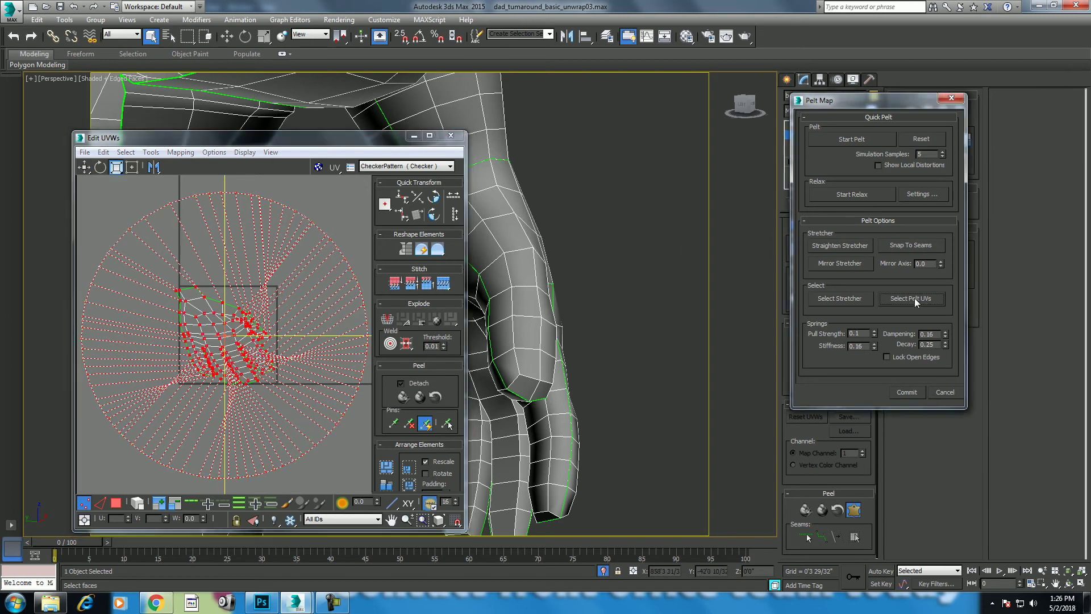
left_click(844, 141)
left_click(837, 142)
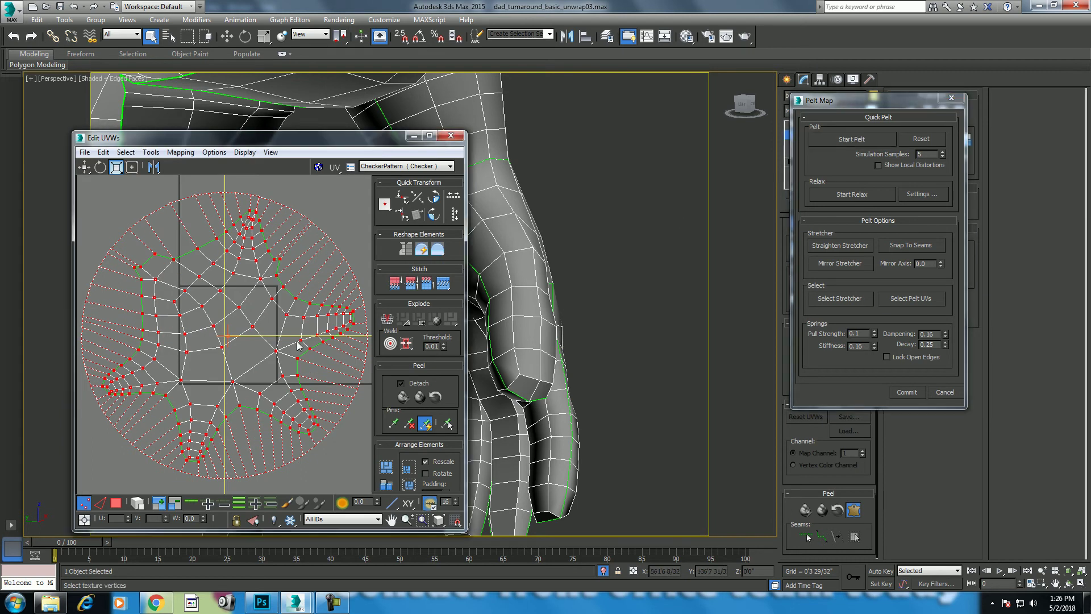
left_click(857, 195)
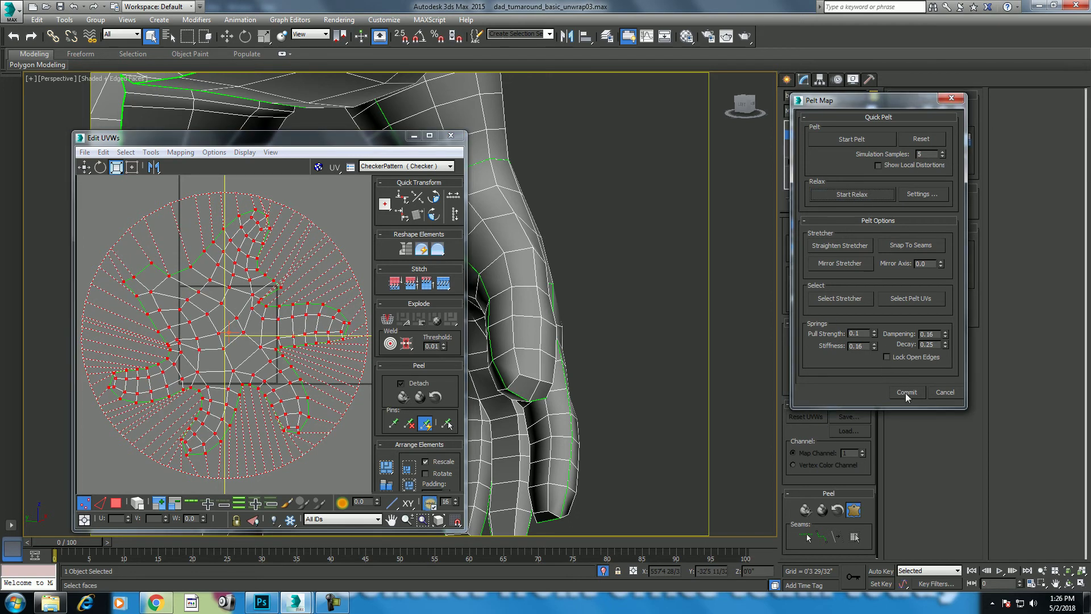
left_click(908, 394)
Relax the pelted hand by Polygon Angles, then maximize Edit UVWs and close the Relax Tool.
right_click(271, 311)
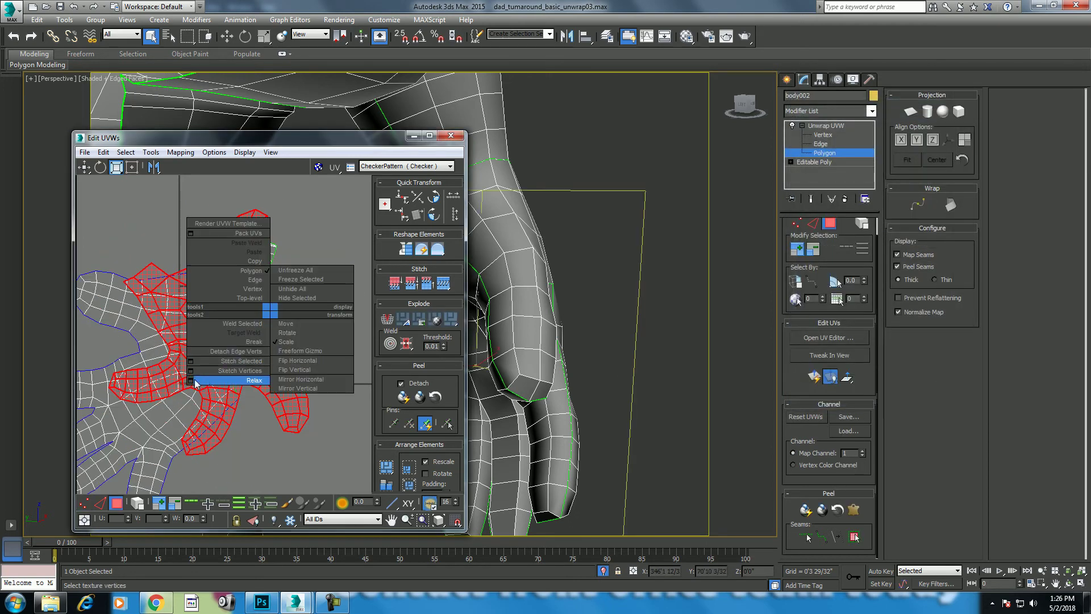
left_click(196, 383)
left_click_drag(191, 171, 528, 191)
left_click(503, 208)
left_click(458, 217)
left_click(537, 256)
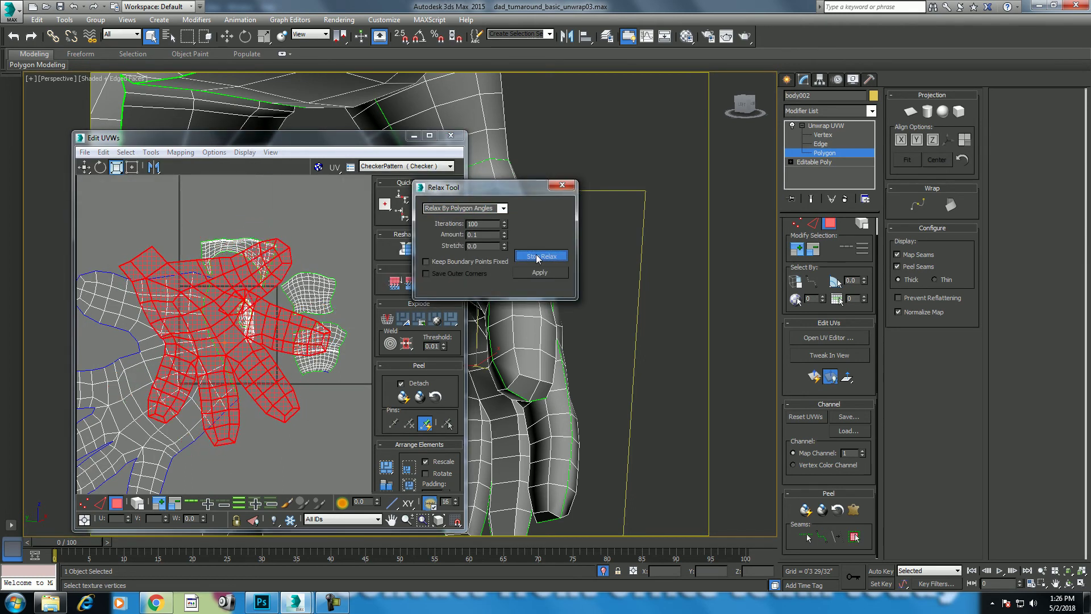
left_click(538, 257)
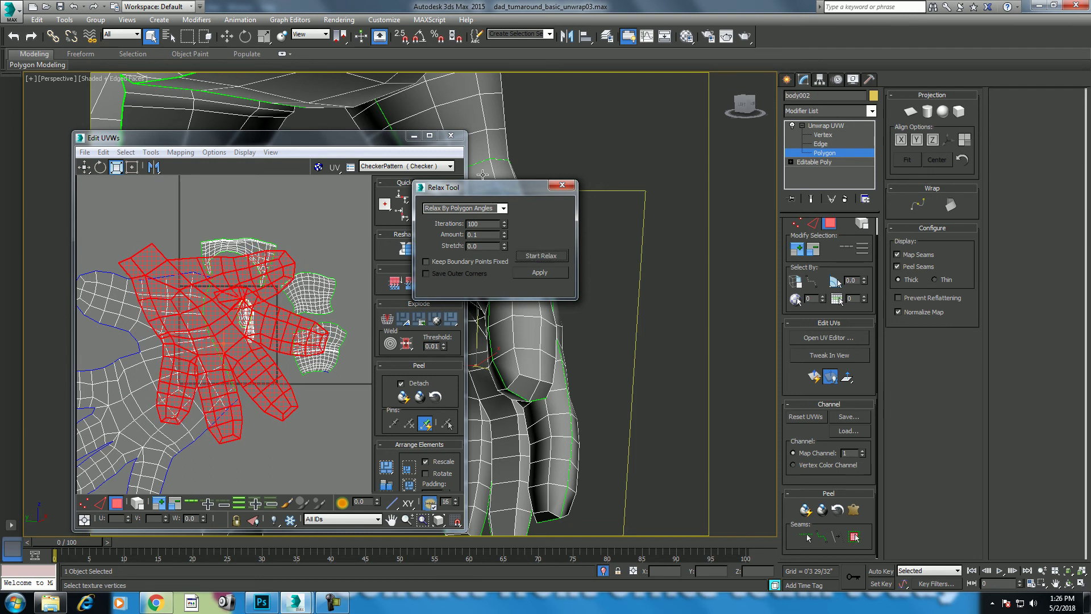
left_click(430, 136)
left_click(563, 185)
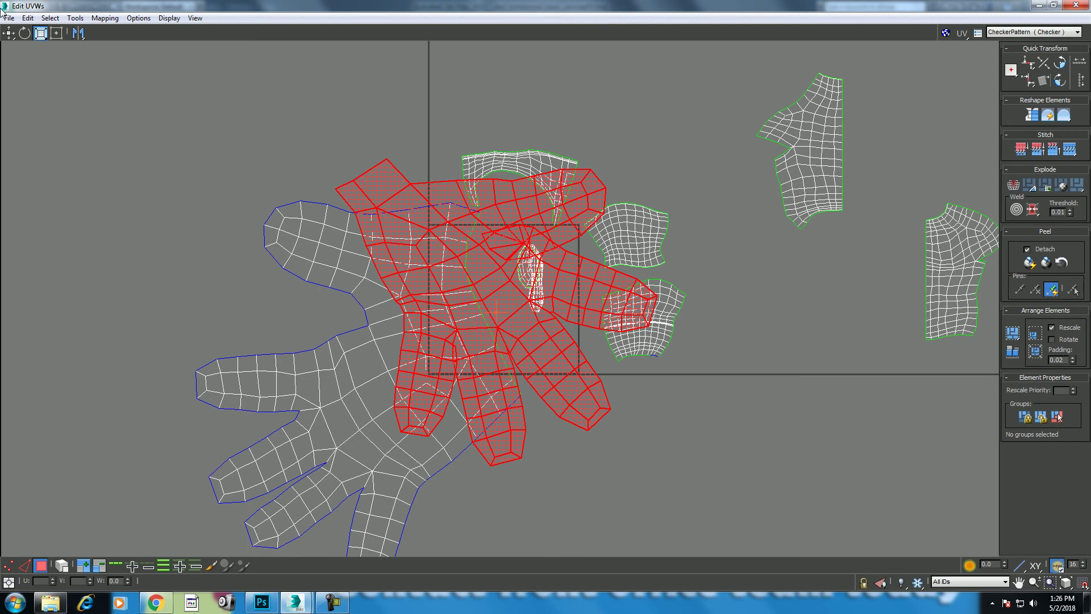
Move the relaxed hand shell off the other hand piece and reframe the view.
left_click(9, 33)
middle_click_drag(587, 358, 454, 307)
left_click_drag(349, 222, 625, 397)
middle_click_drag(626, 397, 414, 259)
scroll(415, 258, "up", 2)
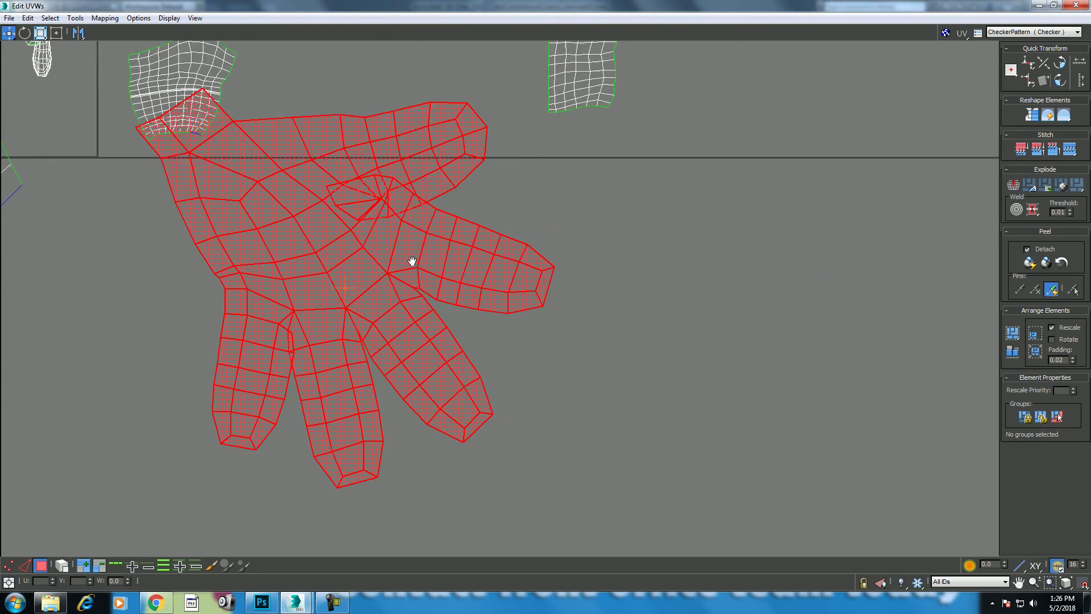
left_click_drag(422, 273, 460, 291)
left_click(576, 252)
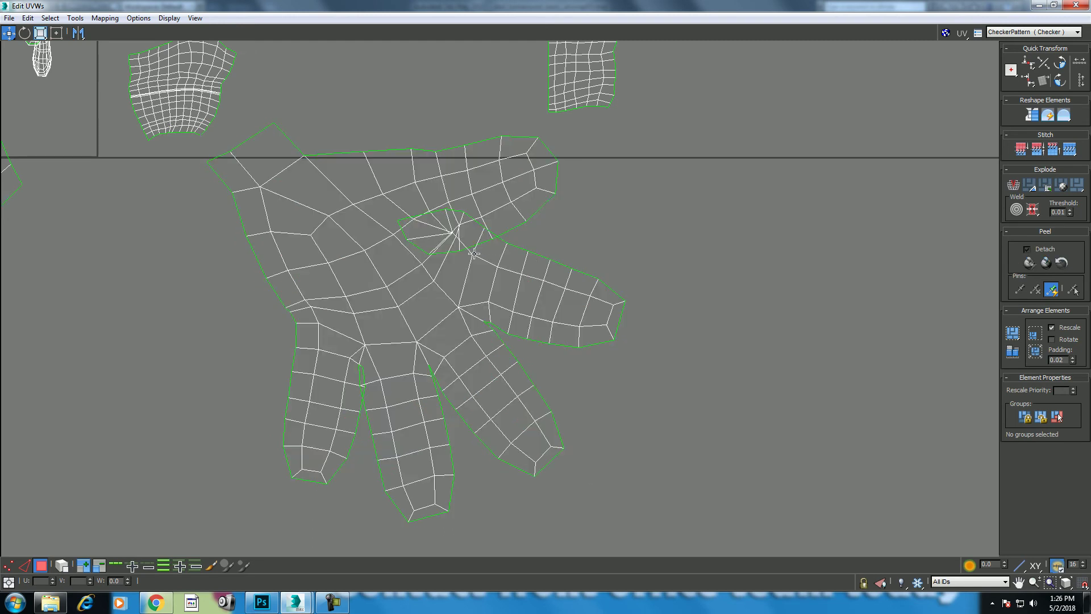
middle_click_drag(458, 254, 452, 273)
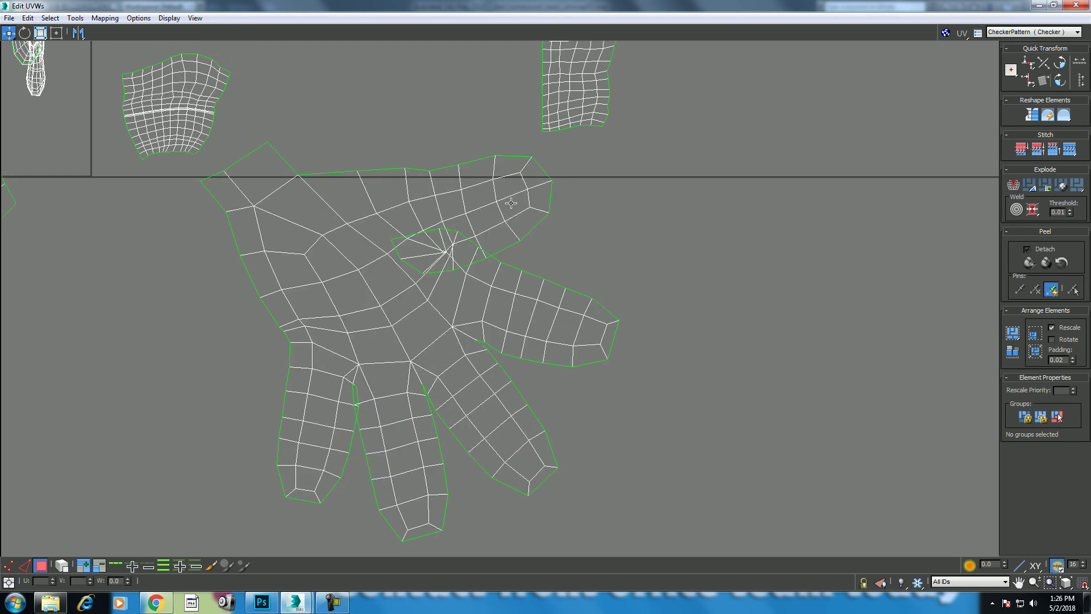
middle_click_drag(523, 207, 544, 232)
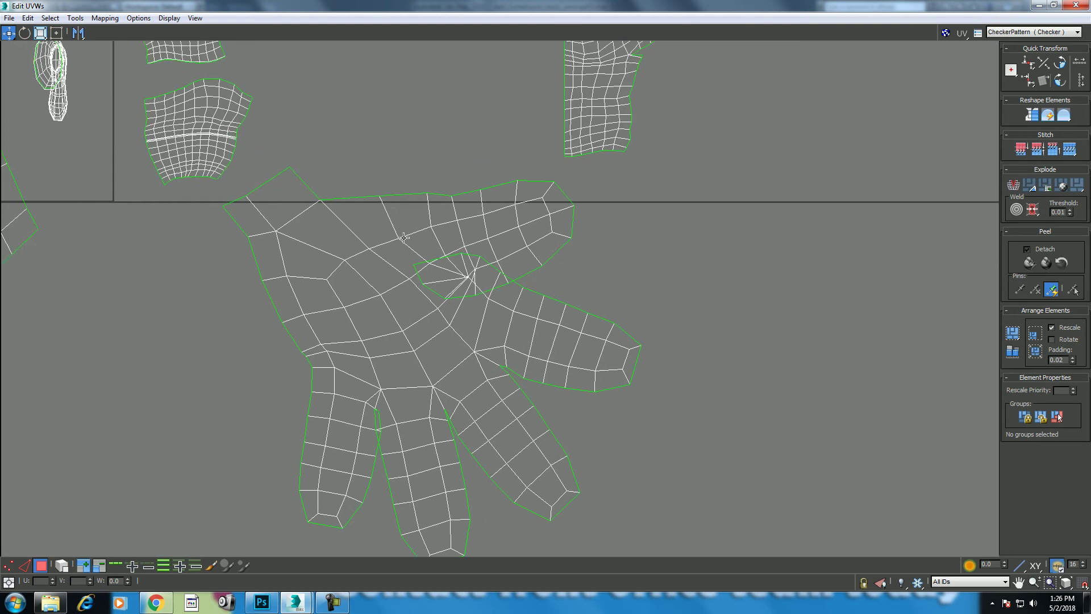
scroll(442, 274, "down", 1)
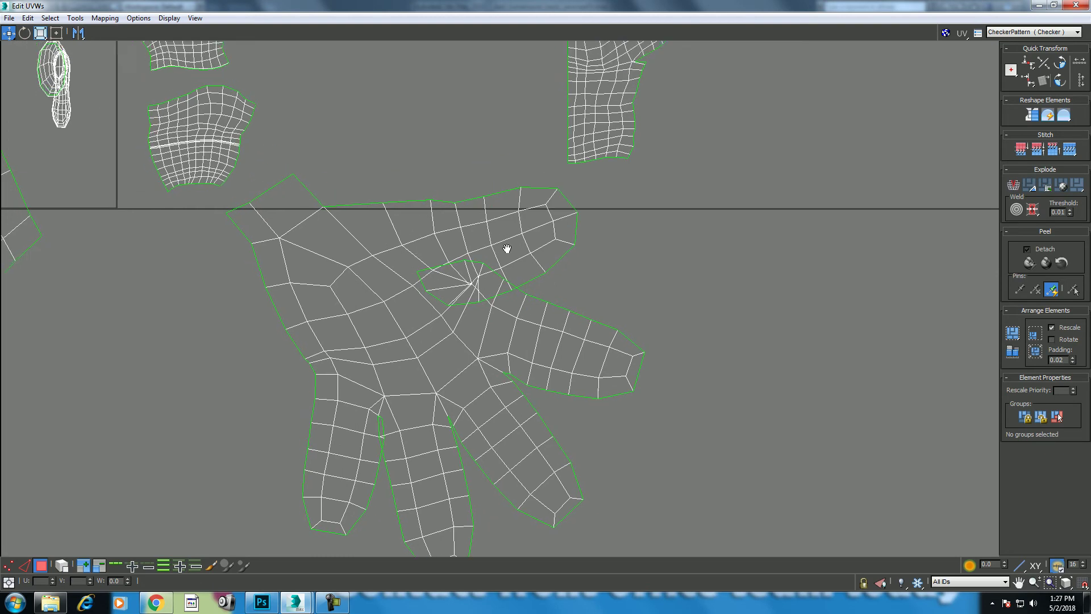
scroll(507, 246, "down", 3)
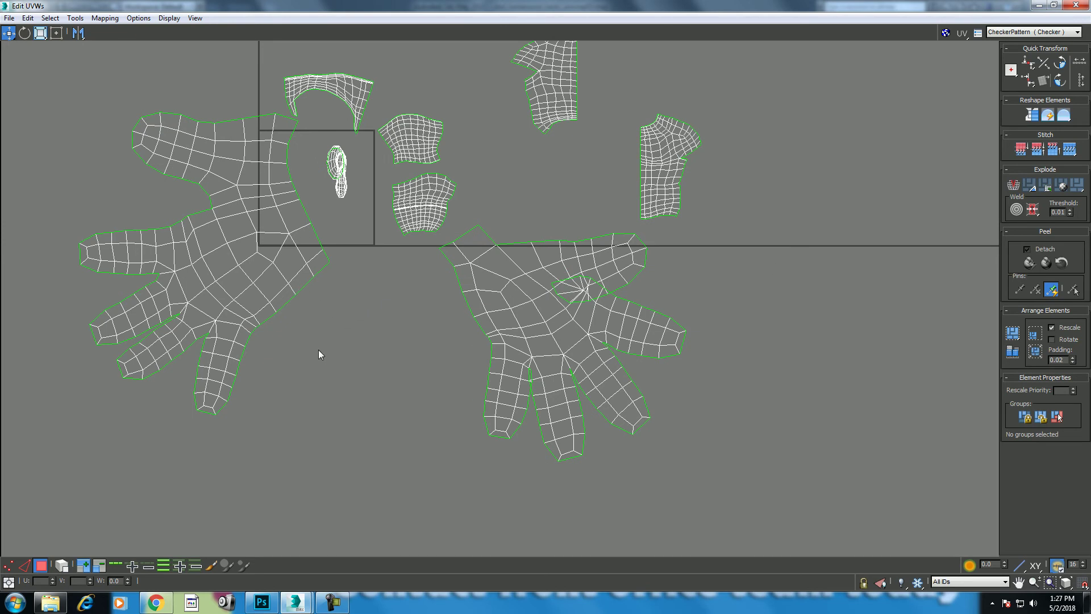
In Edge mode, select only the palm-side border edge of the left hand piece.
key("2")
left_click(132, 565)
middle_click_drag(300, 179, 310, 192)
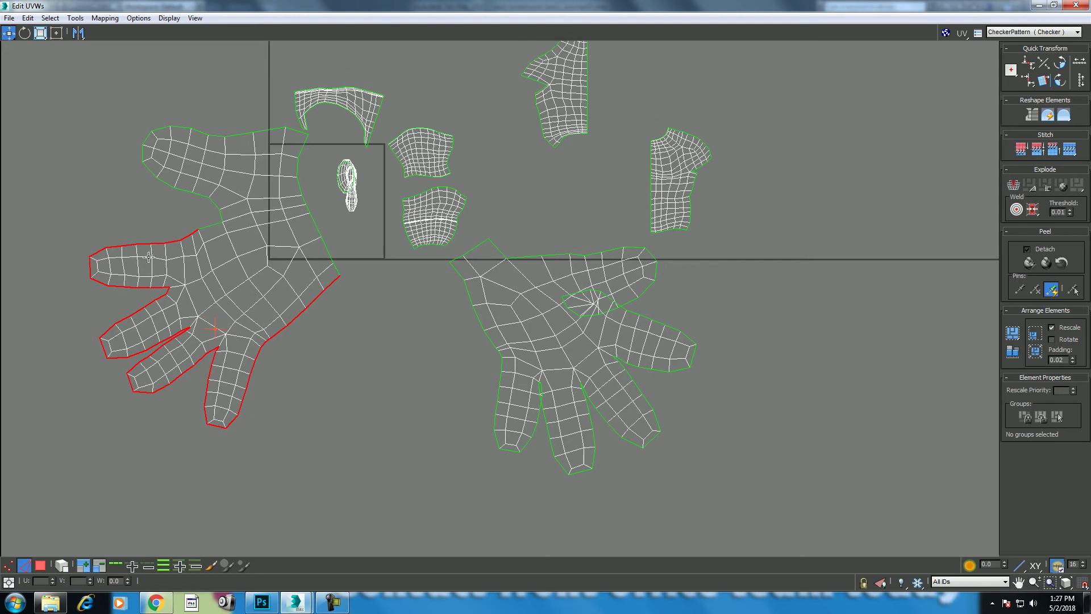
left_click_drag(162, 307, 123, 275, "alt")
left_click_drag(105, 347, 224, 458, "alt")
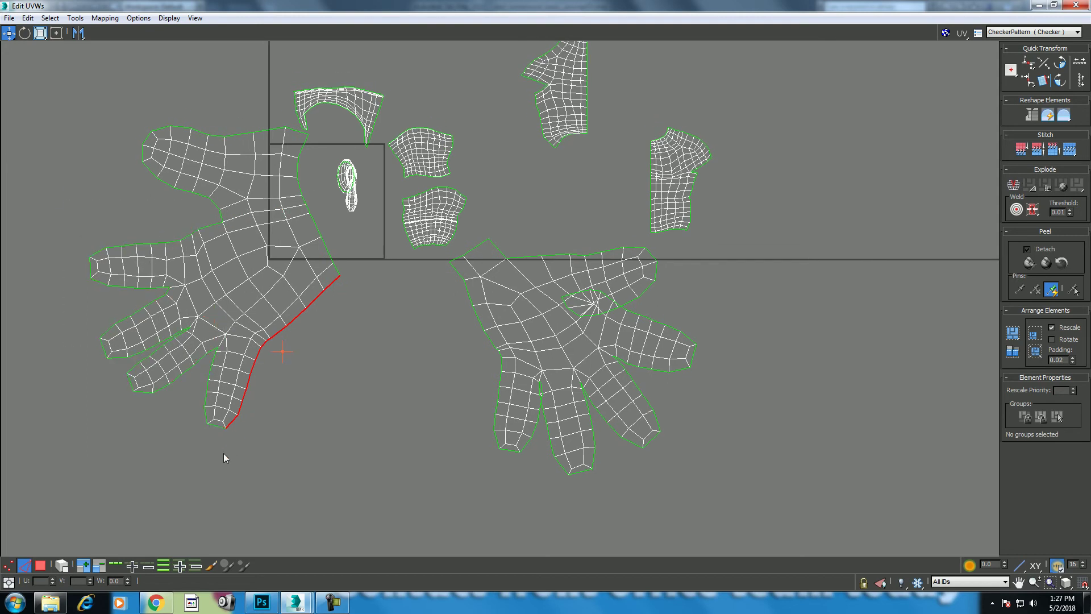
Stitch the hand pieces with Stitch Selected and select the combined shell.
right_click(377, 392)
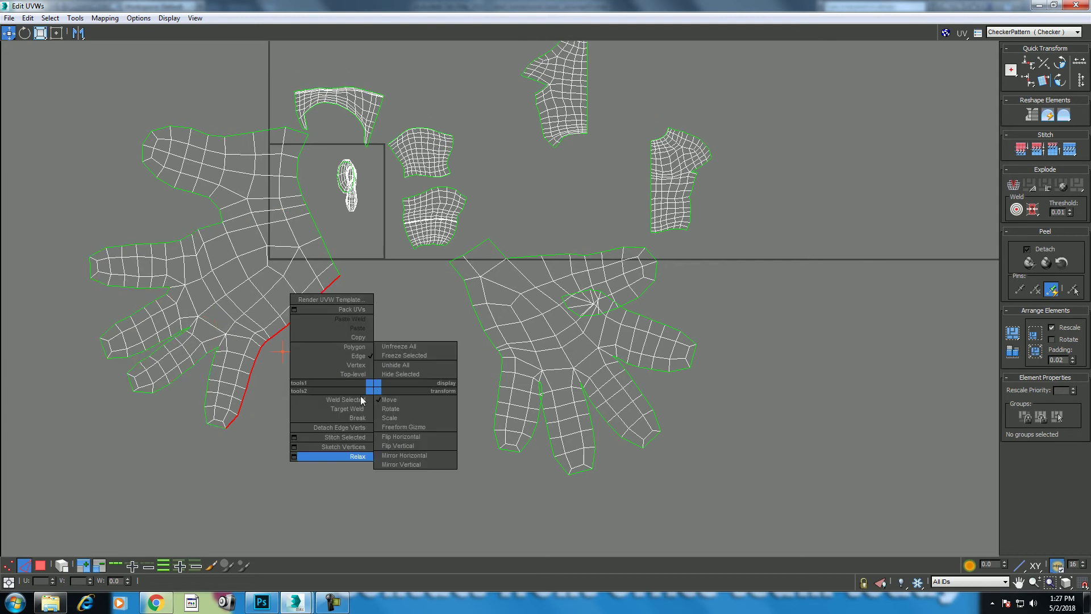
left_click(356, 435)
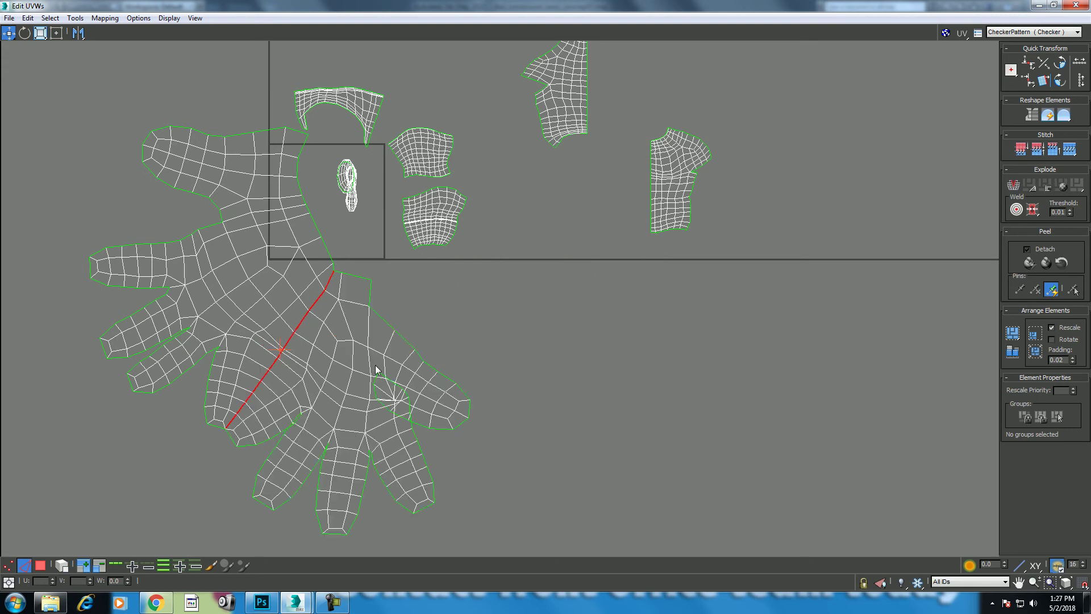
left_click(62, 565)
left_click(380, 348)
Relax the stitched hand shell by Polygon Angles, then close the Relax Tool and deselect.
right_click(509, 305)
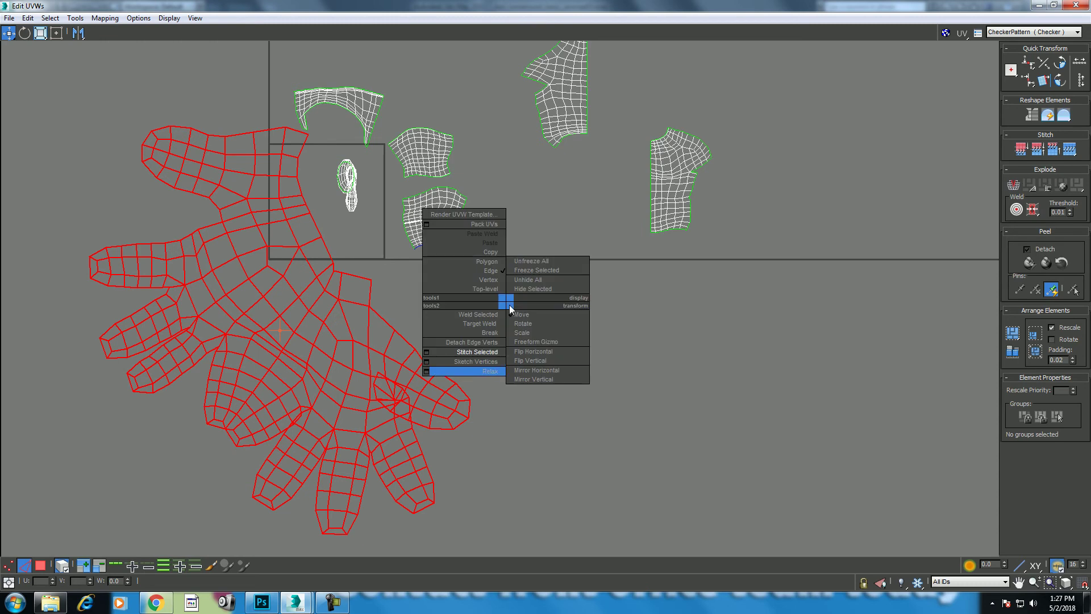
left_click(428, 372)
left_click(90, 53)
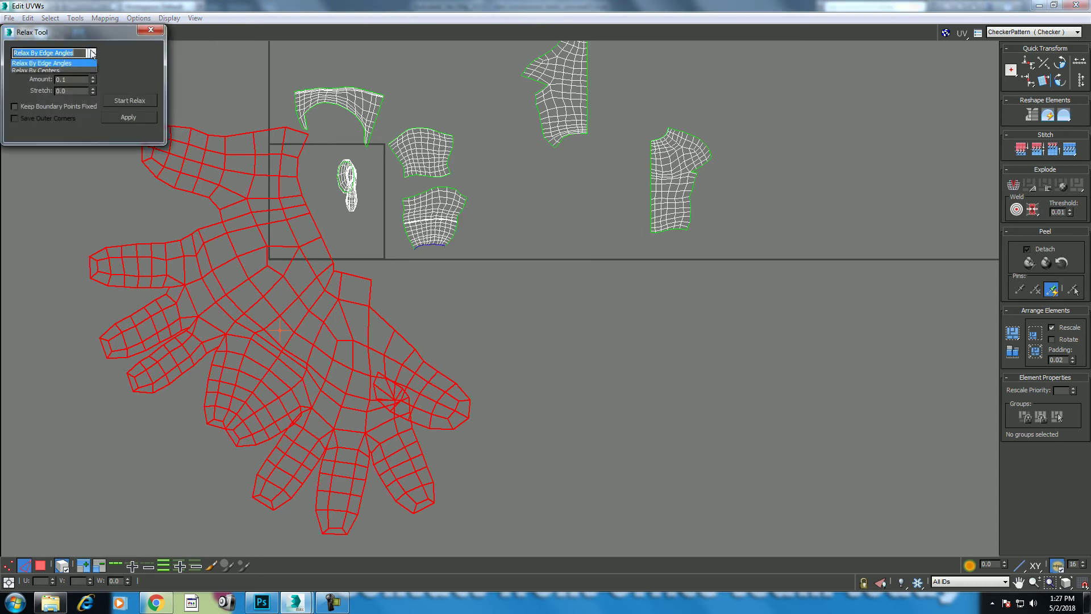
left_click(81, 66)
left_click(120, 102)
left_click(119, 101)
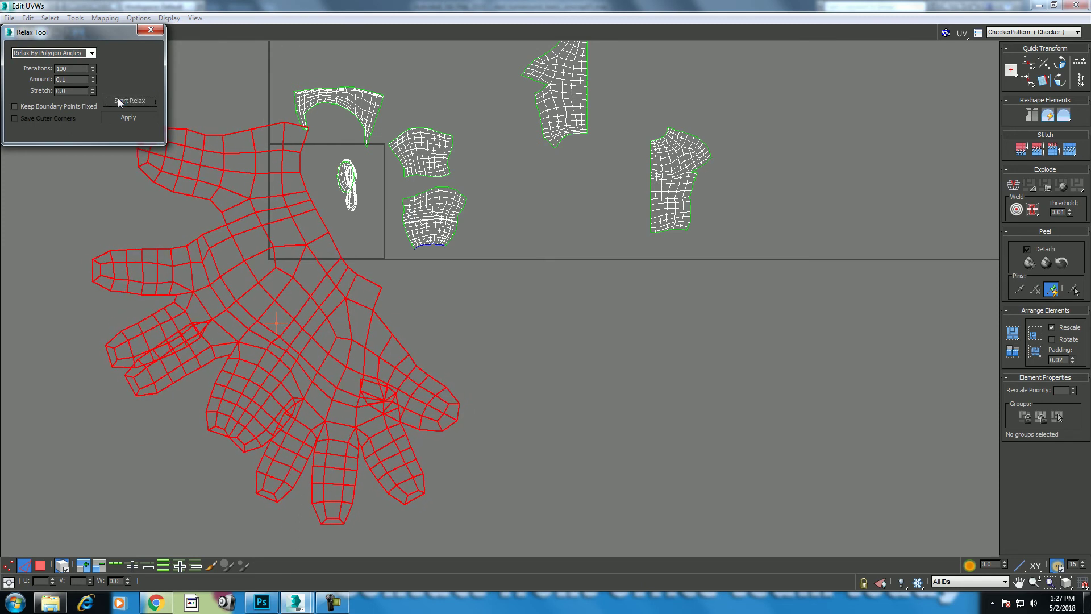
left_click(150, 30)
scroll(460, 354, "down", 1)
scroll(499, 322, "down", 3)
left_click(432, 351)
Relax the faces around the palm's central pole.
middle_click_drag(432, 350, 500, 373)
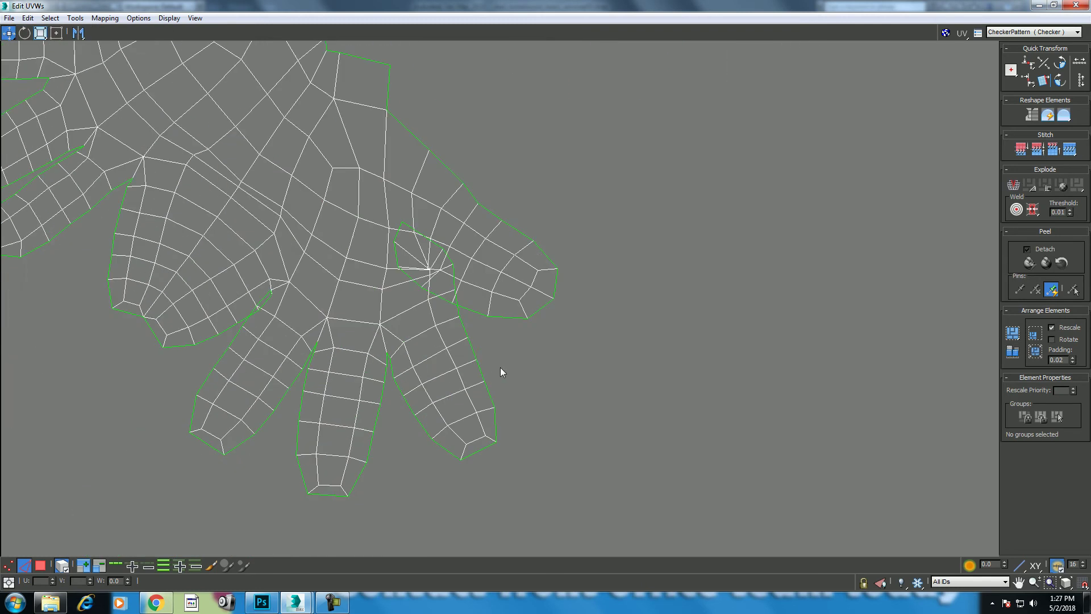
left_click(384, 284)
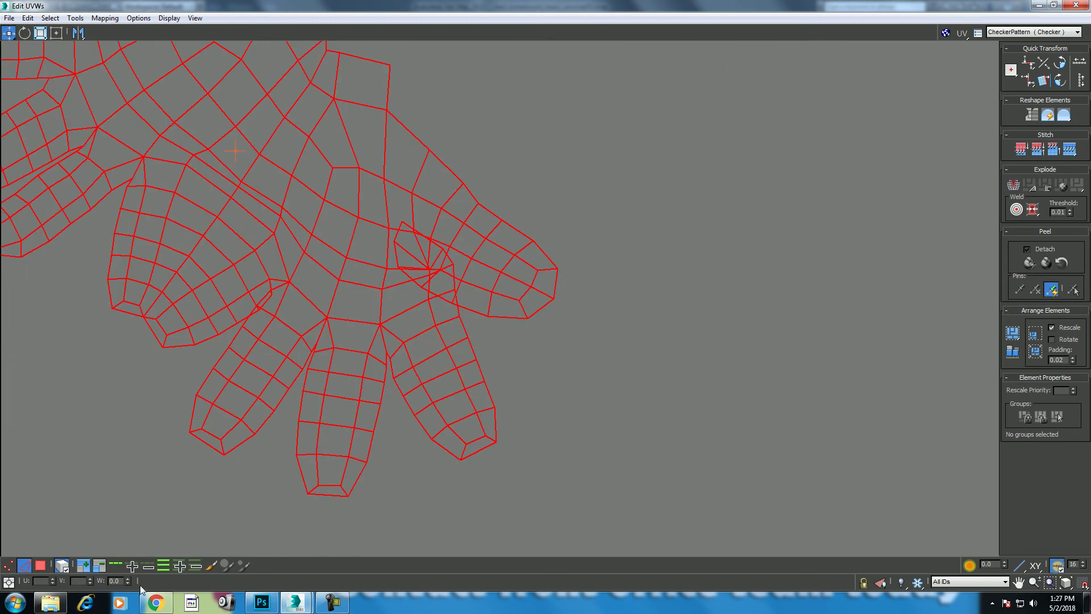
left_click(508, 355)
left_click(382, 225)
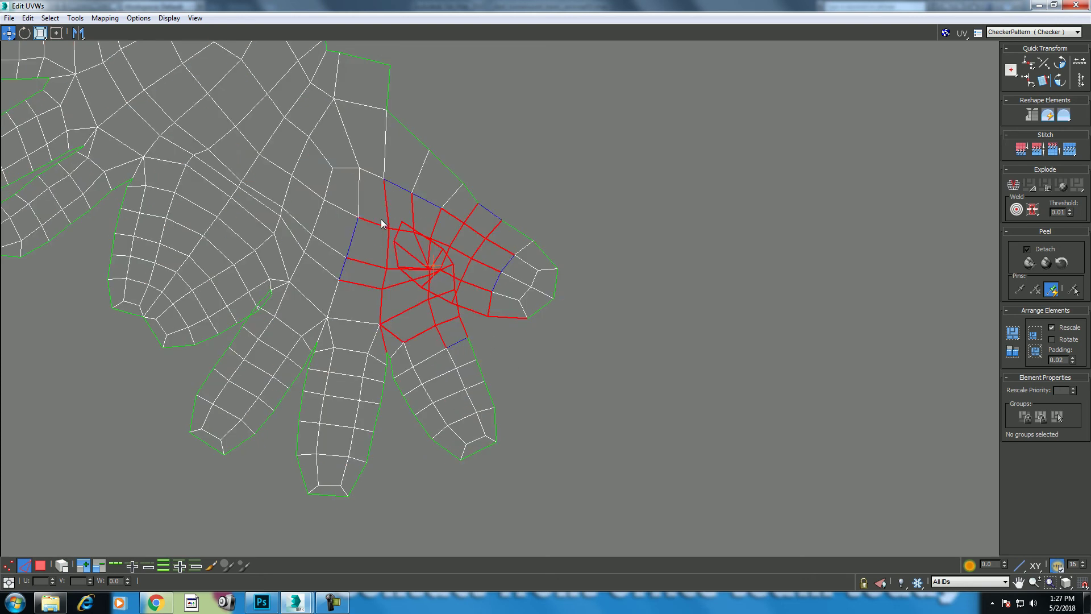
right_click(418, 235)
left_click(333, 300)
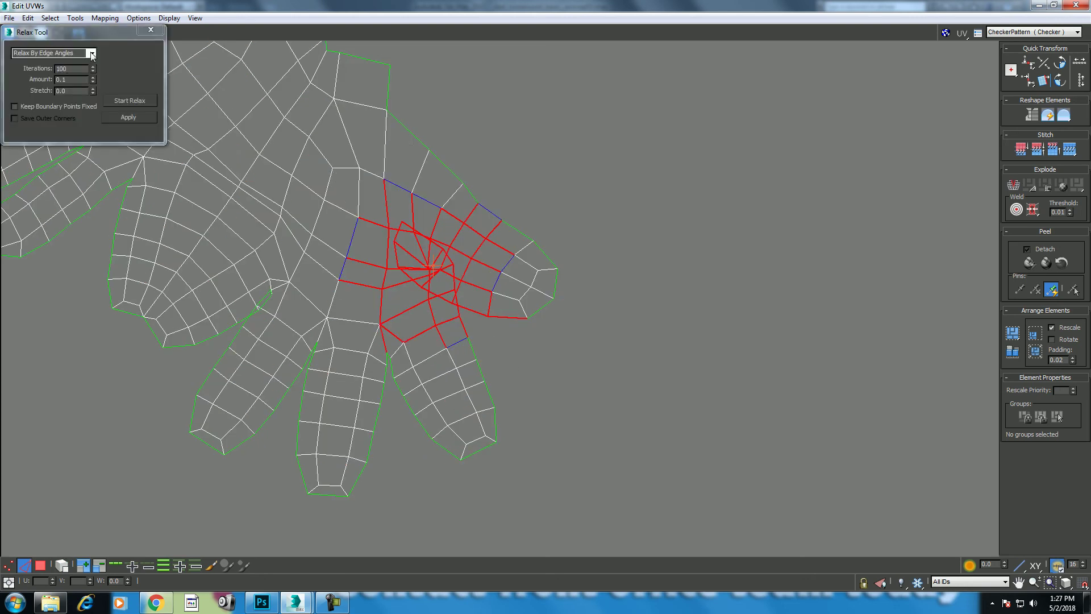
left_click(123, 97)
left_click(123, 97)
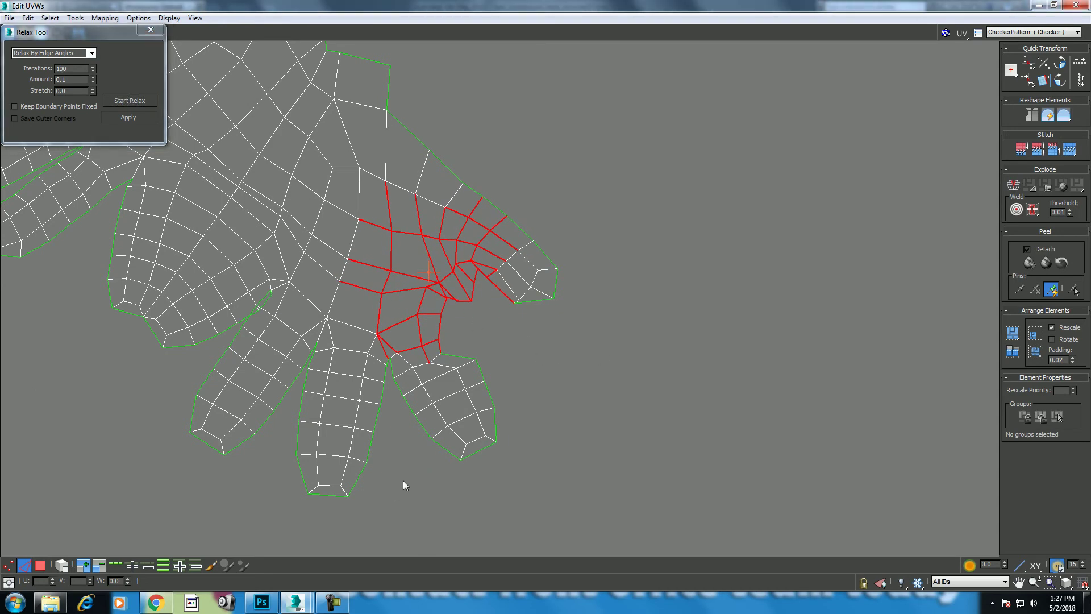
Relax the lower finger, thumb tip and thumb base faces in turn.
left_click_drag(503, 348, 392, 475)
left_click(142, 100)
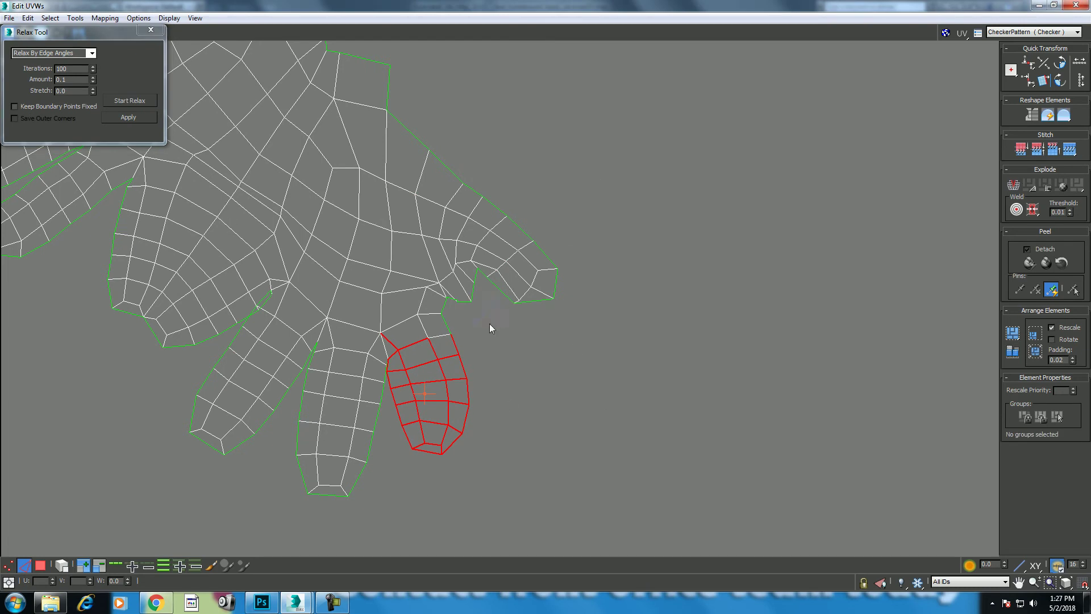
left_click(509, 279)
left_click(136, 101)
left_click(136, 101)
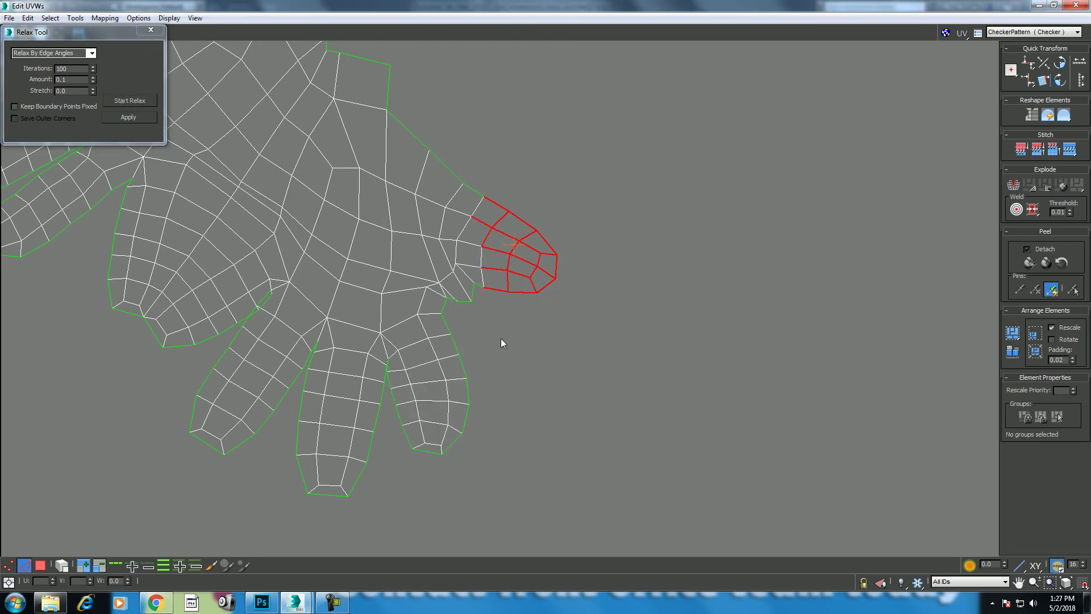
left_click(431, 264)
left_click(138, 102)
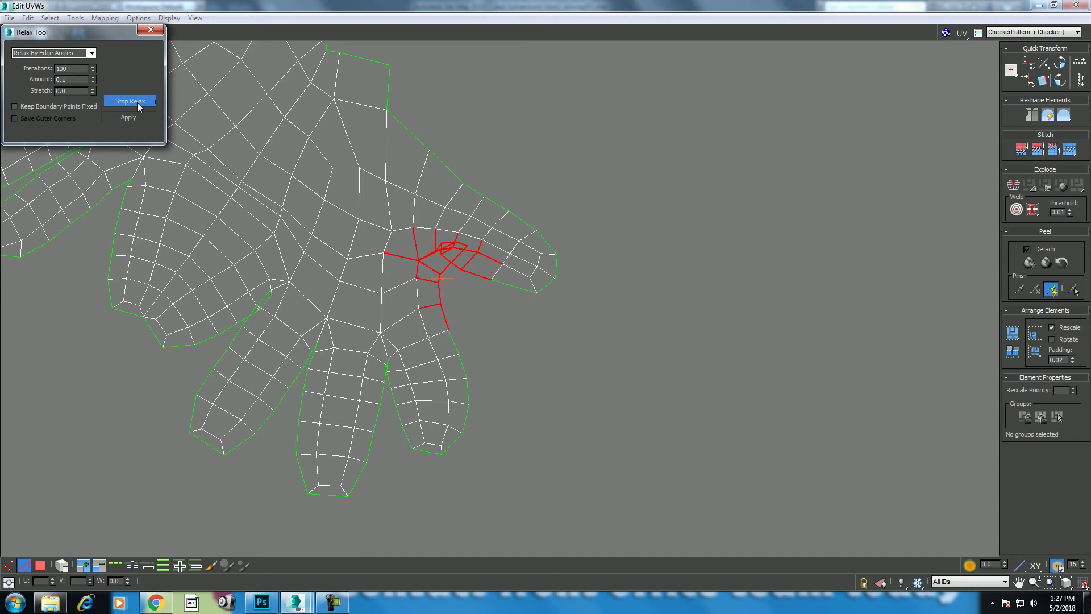
left_click(137, 102)
Grow the selection across the whole thumb and relax it.
left_click(508, 288)
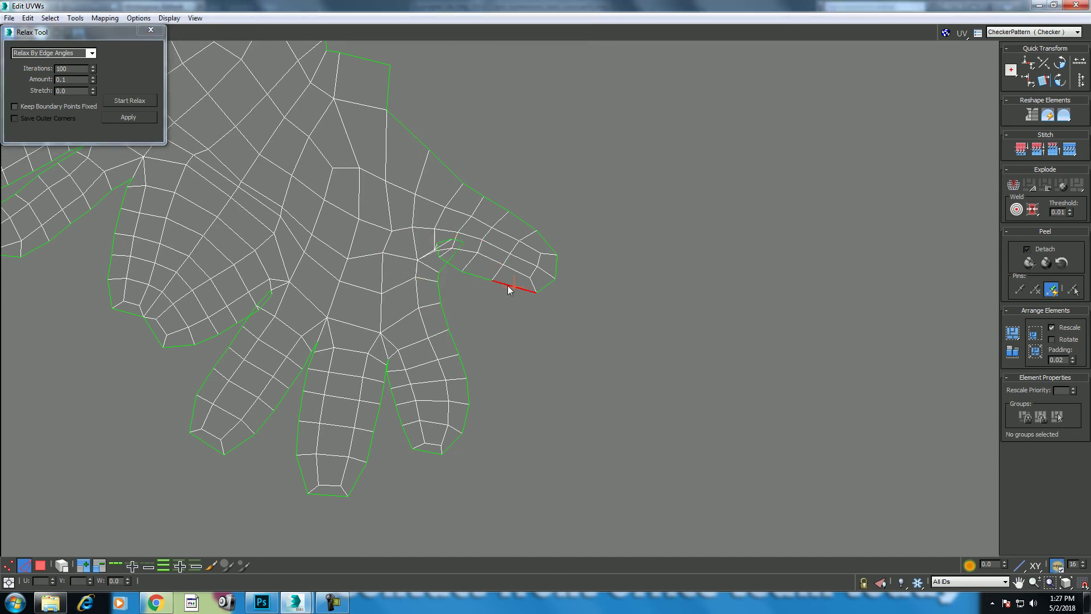
key("ctrl+Page_Up")
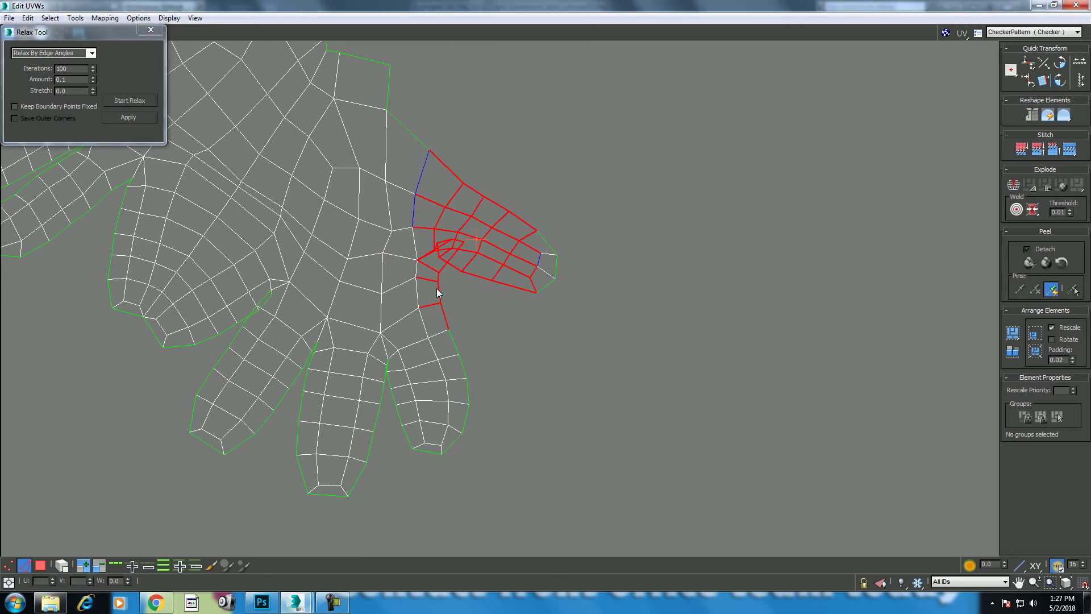
left_click(146, 105)
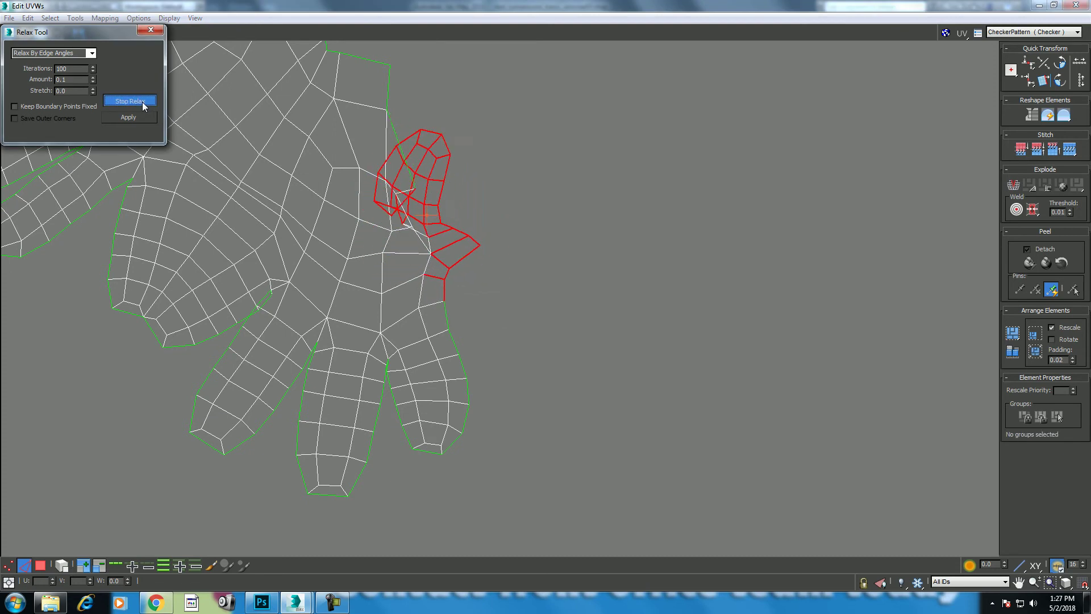
left_click(144, 105)
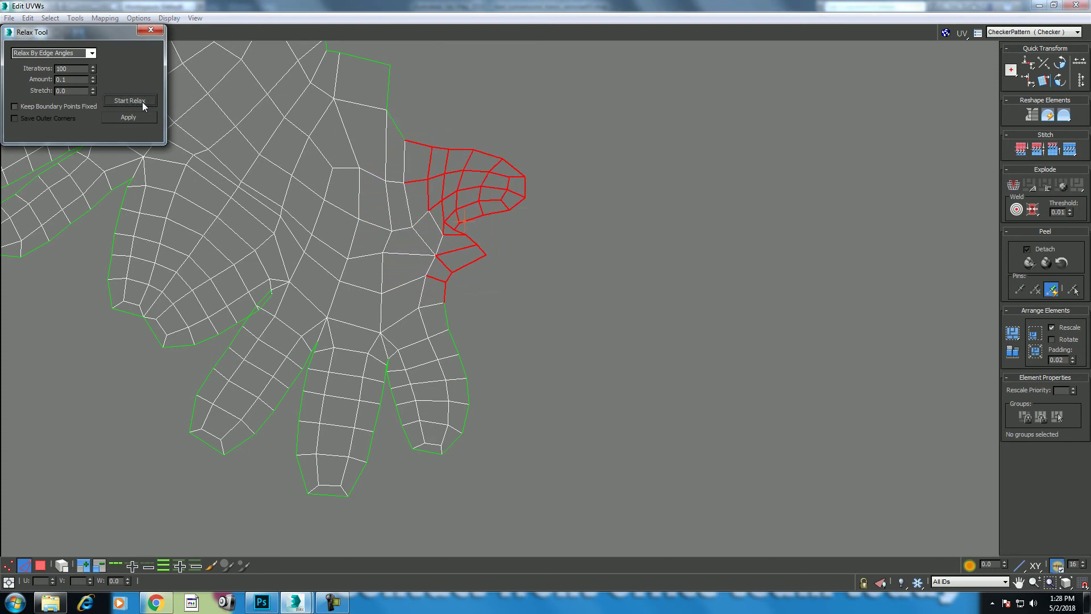
left_click(150, 30)
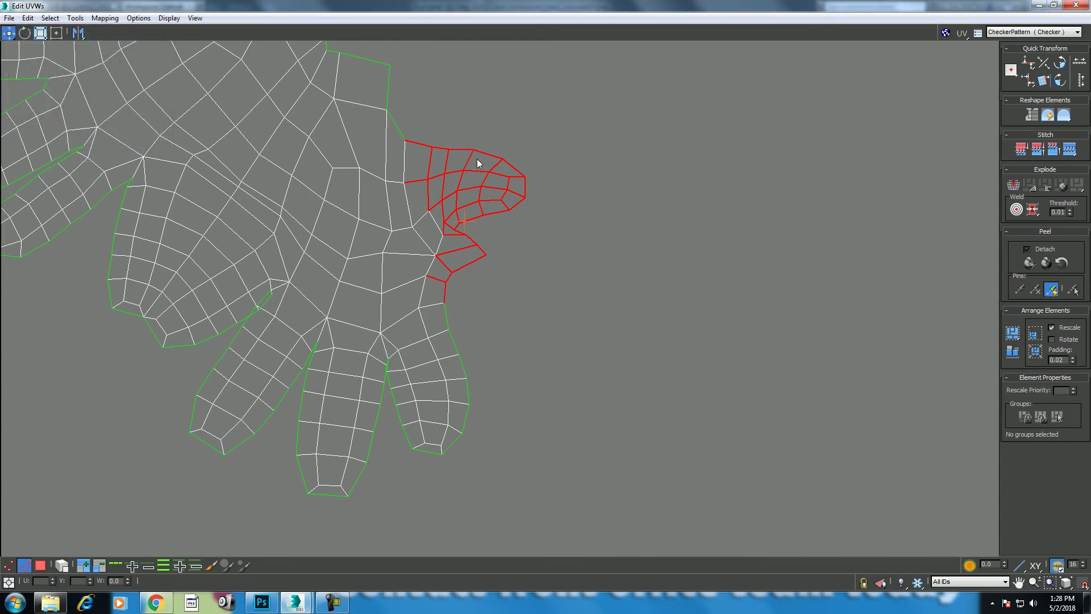
Nudge the thumb UVs right, relax them again, and float the UV editor to the right.
left_click_drag(499, 188, 504, 188)
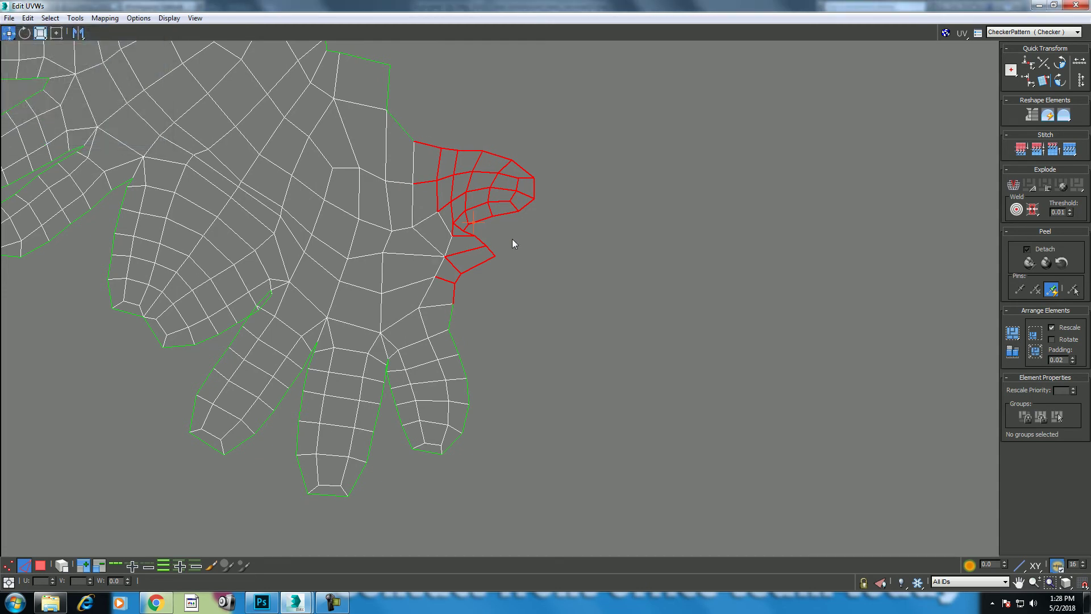
right_click(502, 227)
left_click(432, 304)
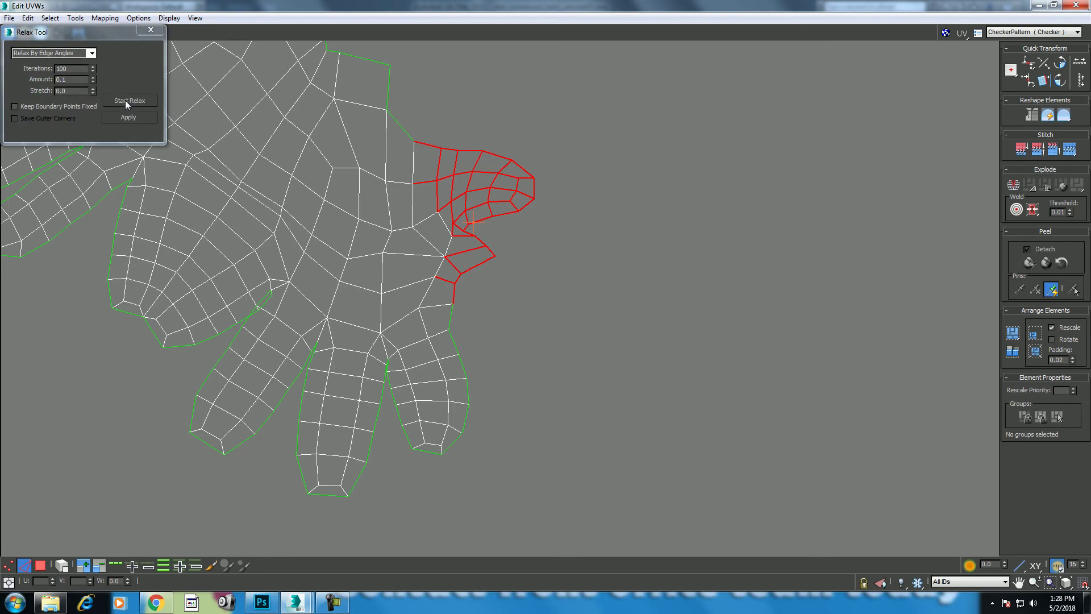
left_click(125, 100)
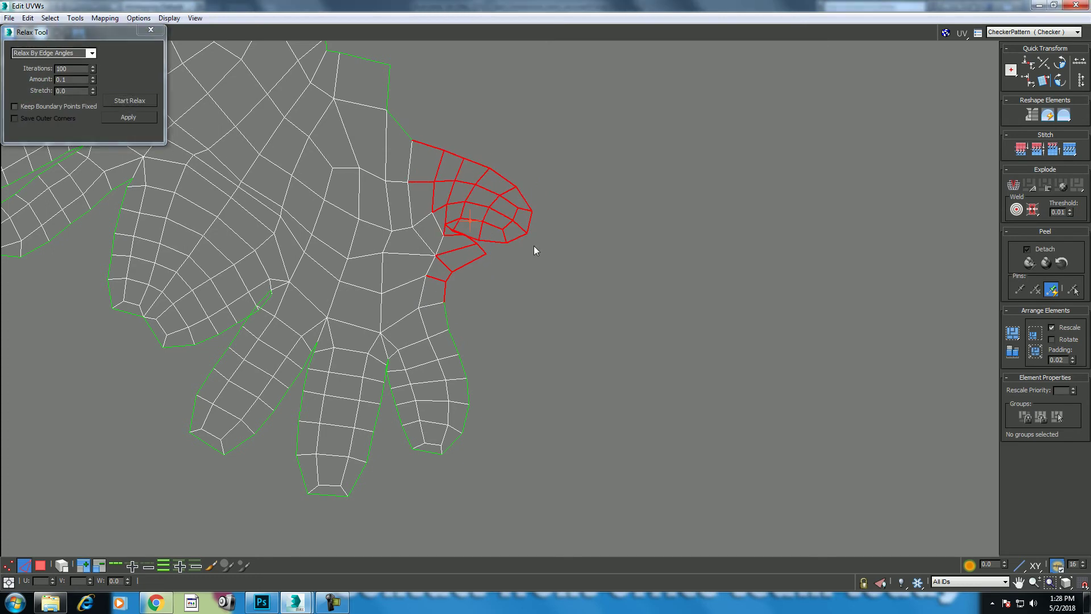
left_click(150, 31)
scroll(258, 134, "down", 3)
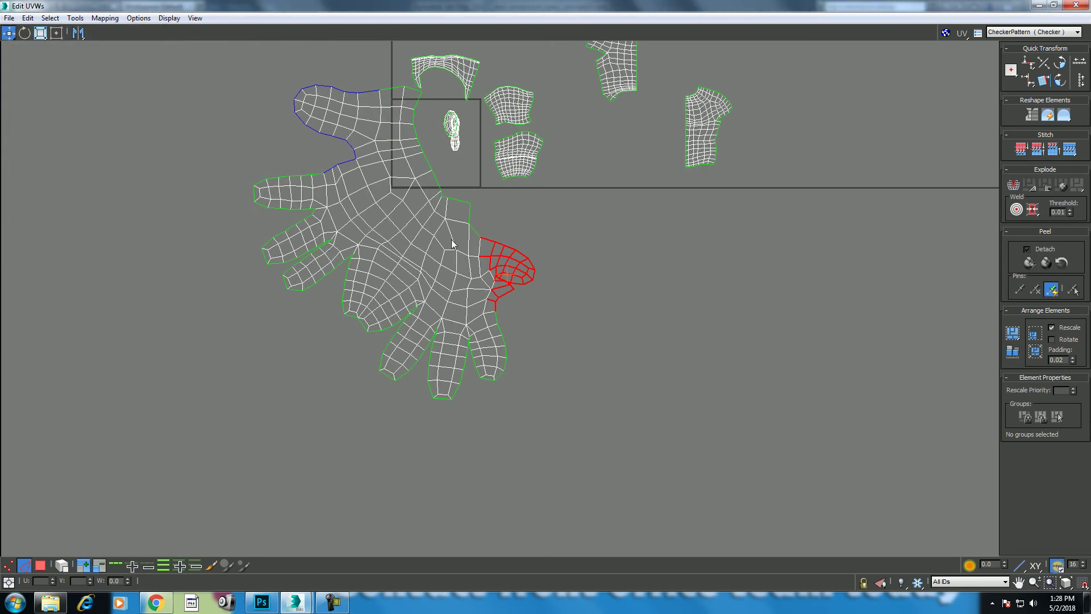
scroll(587, 293, "up", 2)
left_click(1054, 6)
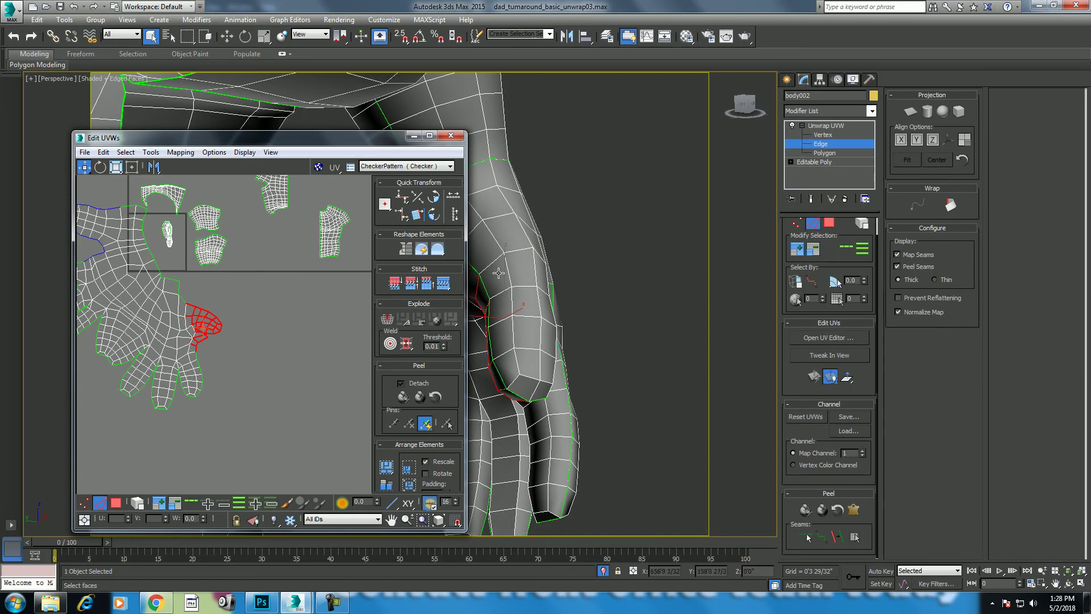
left_click_drag(302, 139, 921, 147)
Display the checker texture on the model from the material editor.
scroll(577, 366, "down", 4)
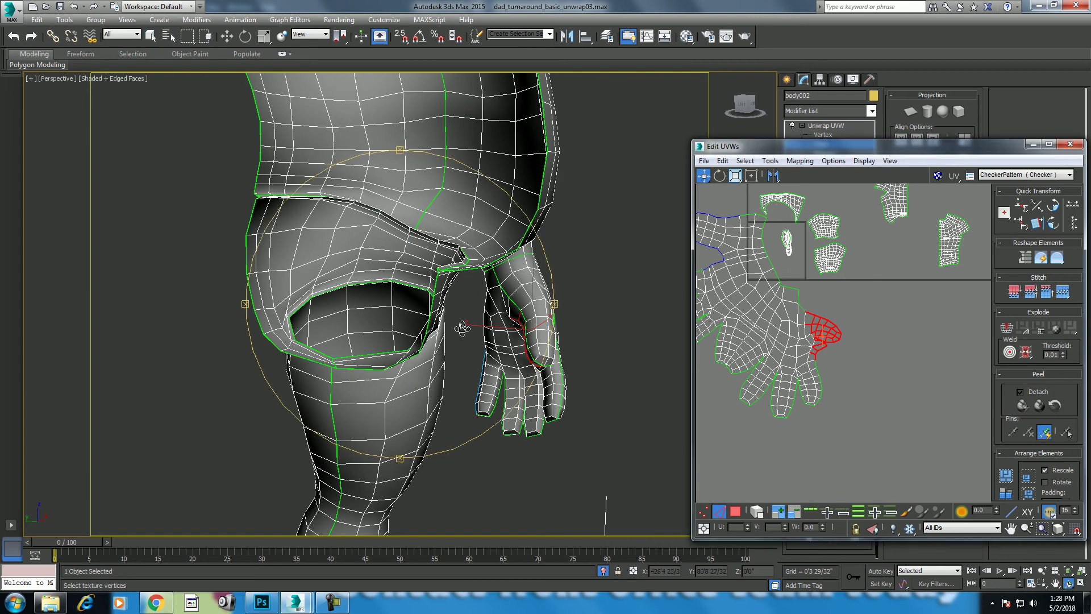
middle_click_drag(463, 329, 478, 284, "alt")
left_click(687, 35)
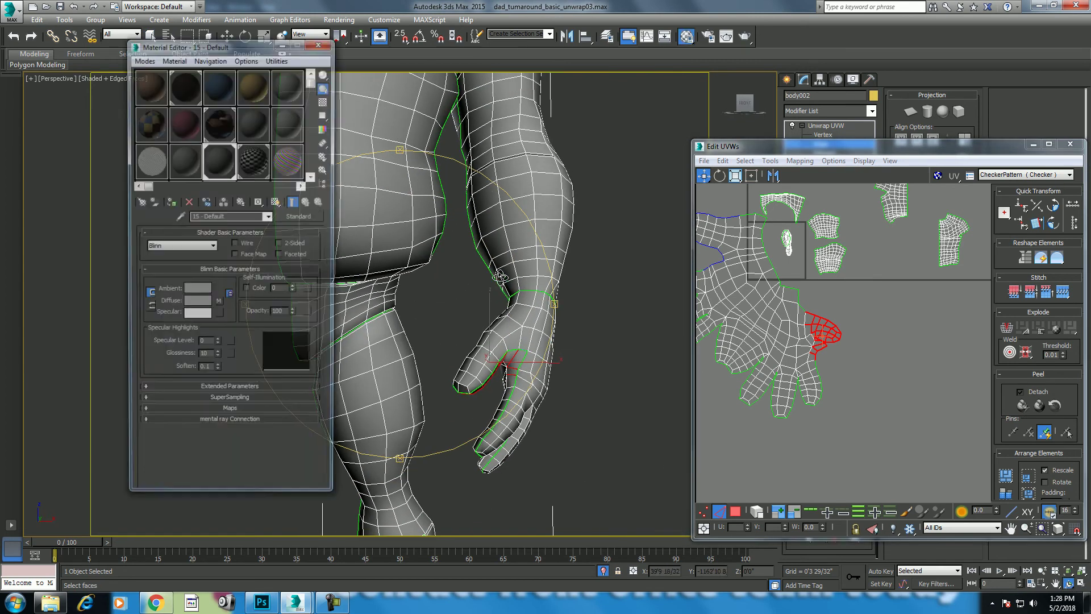
left_click(293, 202)
scroll(451, 311, "up", 5)
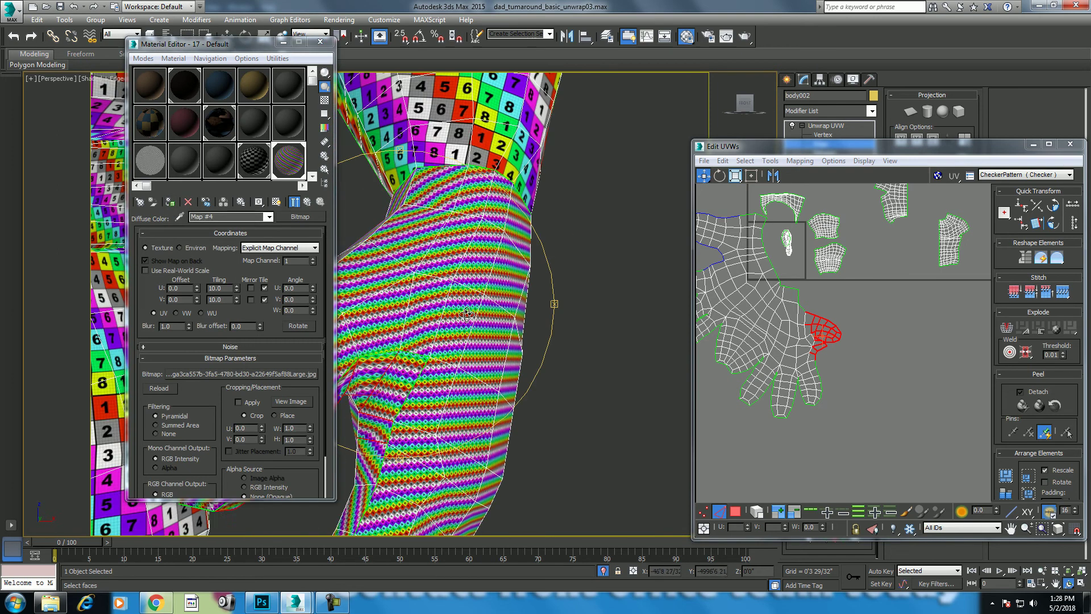
mouse_move(886, 319)
middle_mouse_down()
mouse_move(910, 328)
mouse_move(917, 355)
middle_mouse_up()
Select the whole hand UV shell, shrink it and move it up and right.
right_click(907, 344)
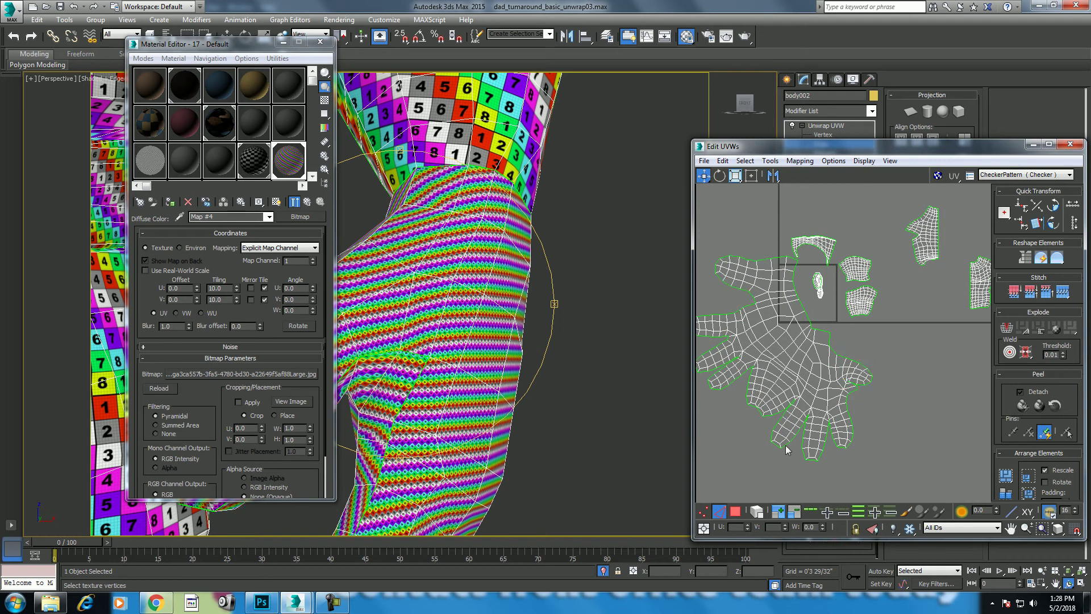
key("ctrl+Page_Up")
key("ctrl+Page_Up")
key("ctrl+Page_Up")
left_click(756, 511)
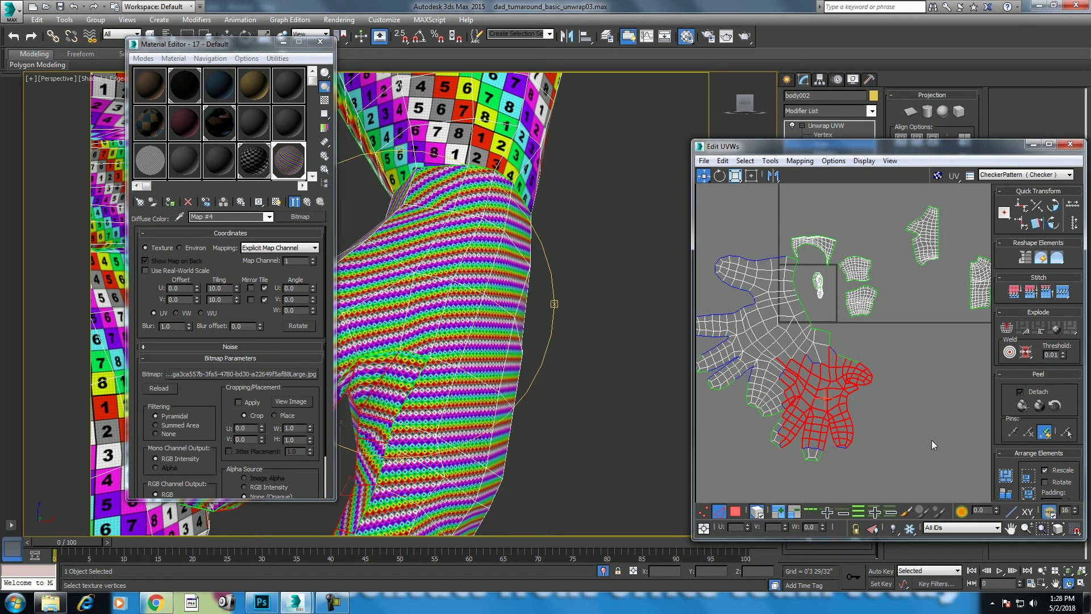
left_click(858, 444)
key("r")
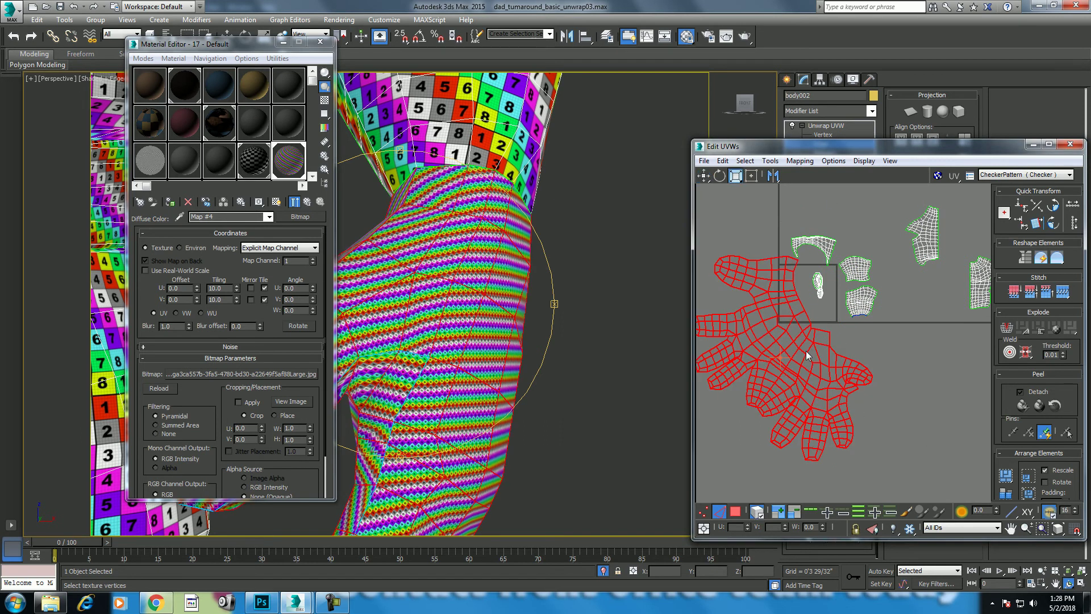
left_click_drag(807, 355, 800, 435)
key("w")
left_click_drag(783, 361, 832, 332)
scroll(847, 326, "up", 3)
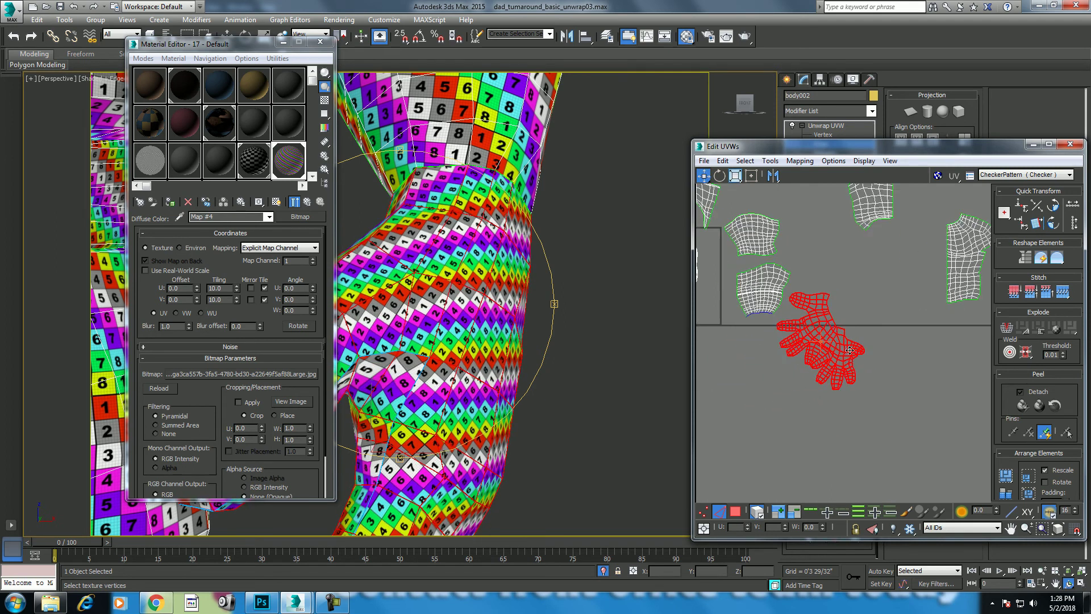
scroll(847, 327, "up", 1)
Shrink the hand shell further, move it left and down, and rotate it.
key("r")
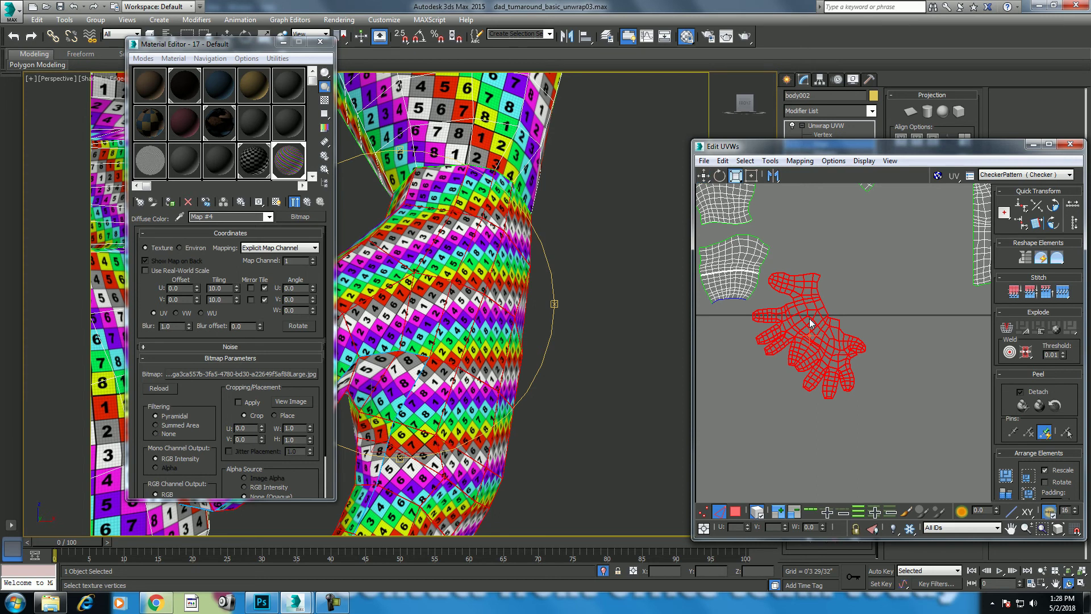
mouse_move(809, 323)
left_mouse_down()
mouse_move(794, 352)
mouse_move(763, 346)
left_mouse_up()
key("w")
middle_click_drag(801, 330, 811, 362)
key("r")
key("e")
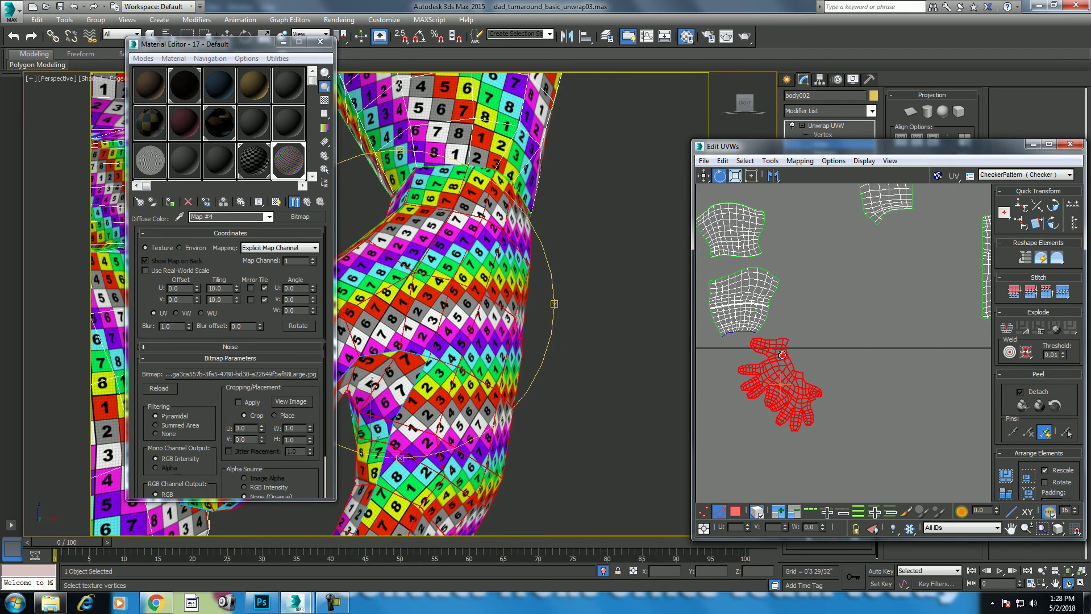
left_click_drag(782, 354, 785, 375)
scroll(784, 375, "up", 3)
mouse_move(886, 276)
middle_mouse_down()
mouse_move(918, 377)
mouse_move(905, 388)
middle_mouse_up()
Nudge the hand shell up and left, then pan the viewport to check the hand.
left_click(704, 176)
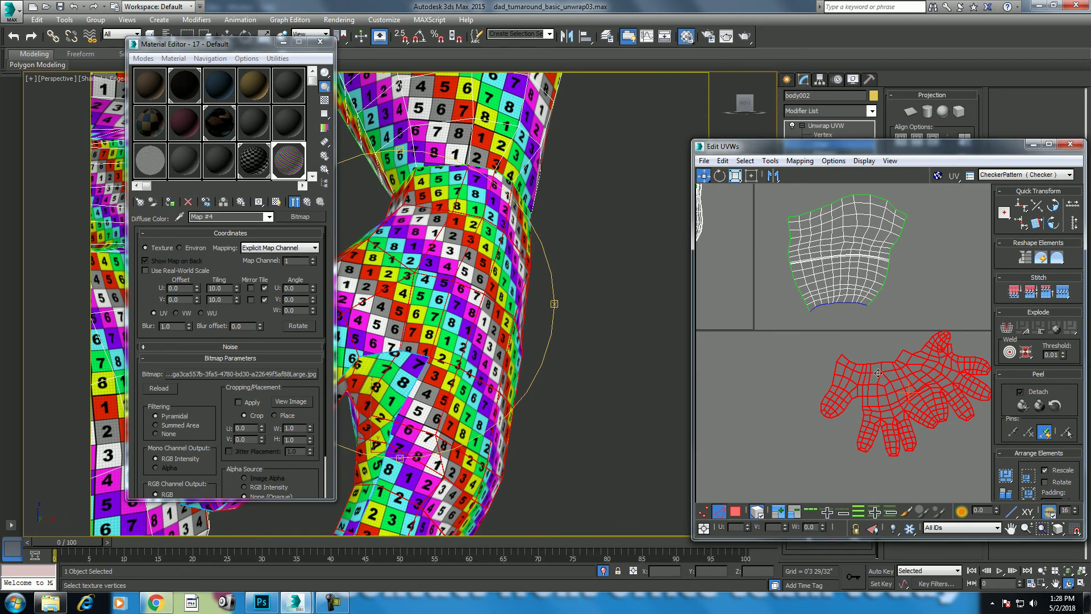
mouse_move(878, 374)
left_mouse_down()
mouse_move(842, 342)
mouse_move(864, 367)
left_mouse_up()
key("r")
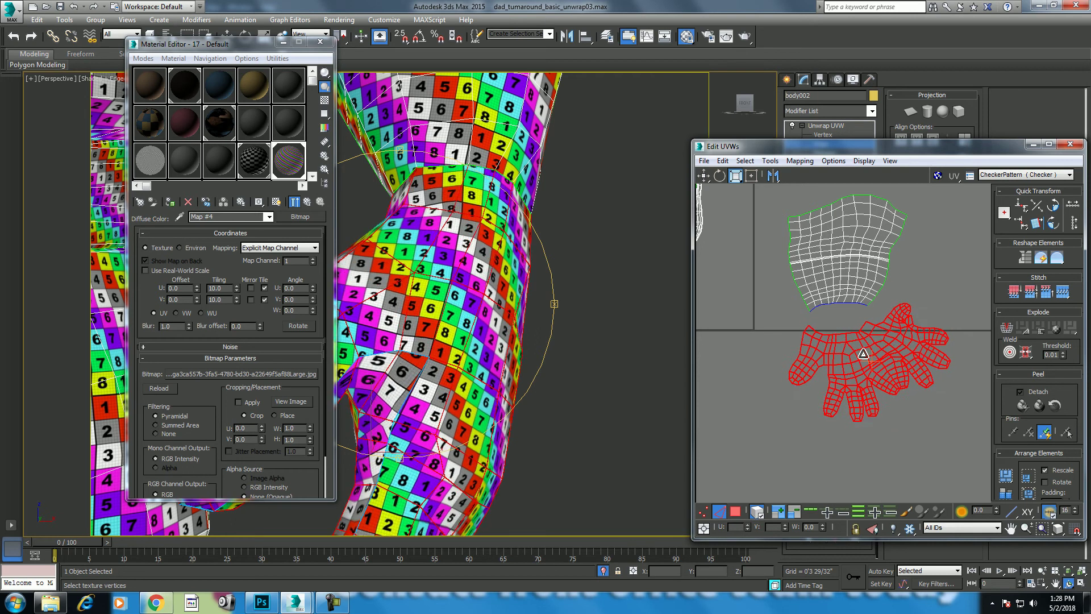
scroll(473, 320, "down", 4)
mouse_move(473, 320)
middle_mouse_down()
mouse_move(445, 275)
mouse_move(497, 435)
middle_mouse_up()
Deselect the hand UV shell and minimize the Edit UVWs editor.
right_click(462, 285)
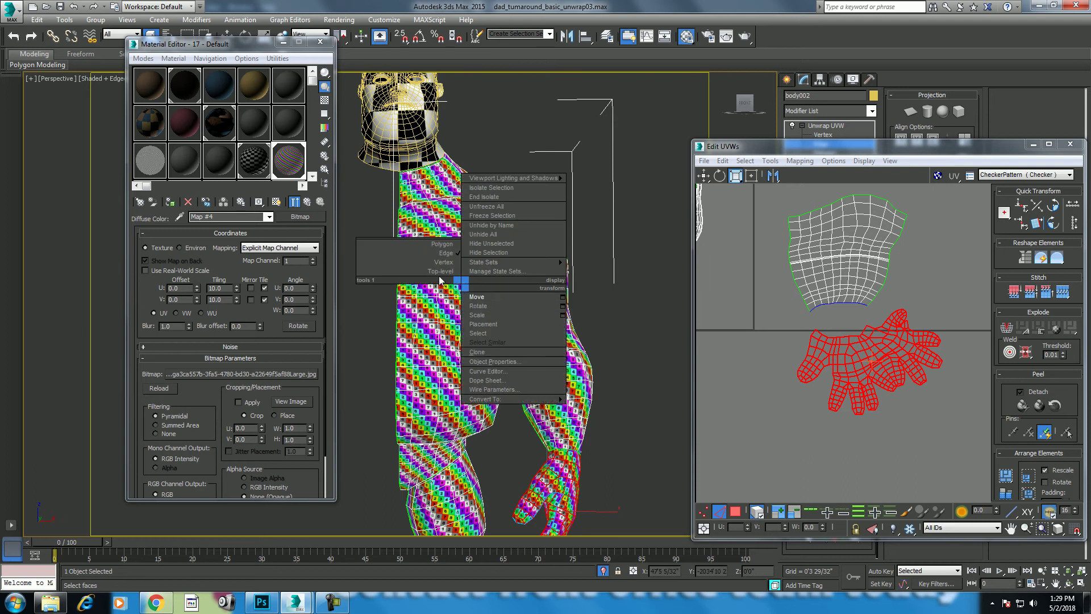
left_click(476, 306)
scroll(764, 290, "down", 3)
scroll(764, 290, "down", 2)
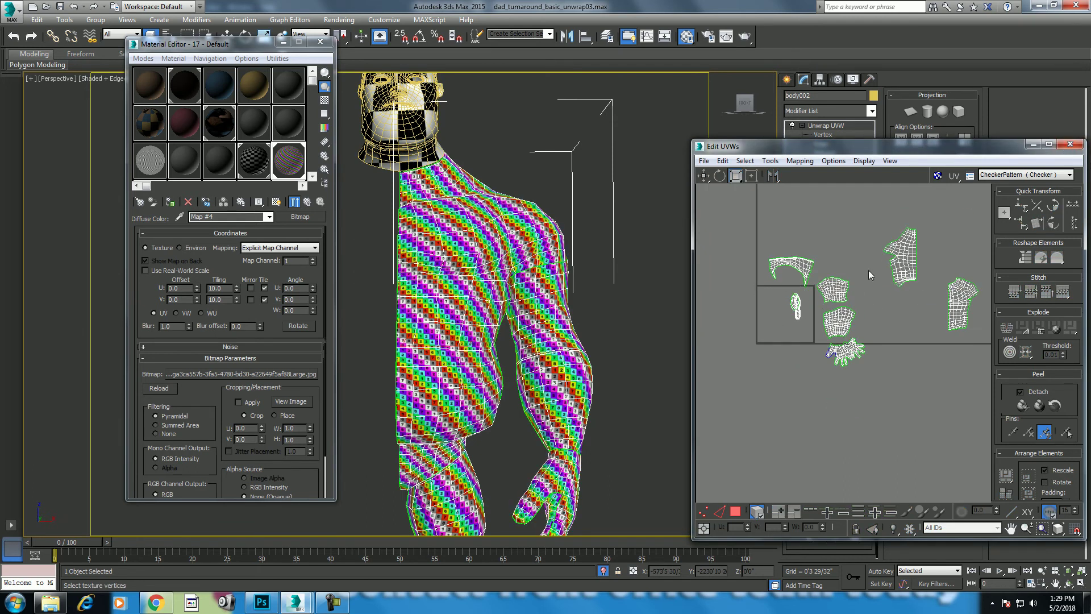
middle_click_drag(881, 270, 881, 283)
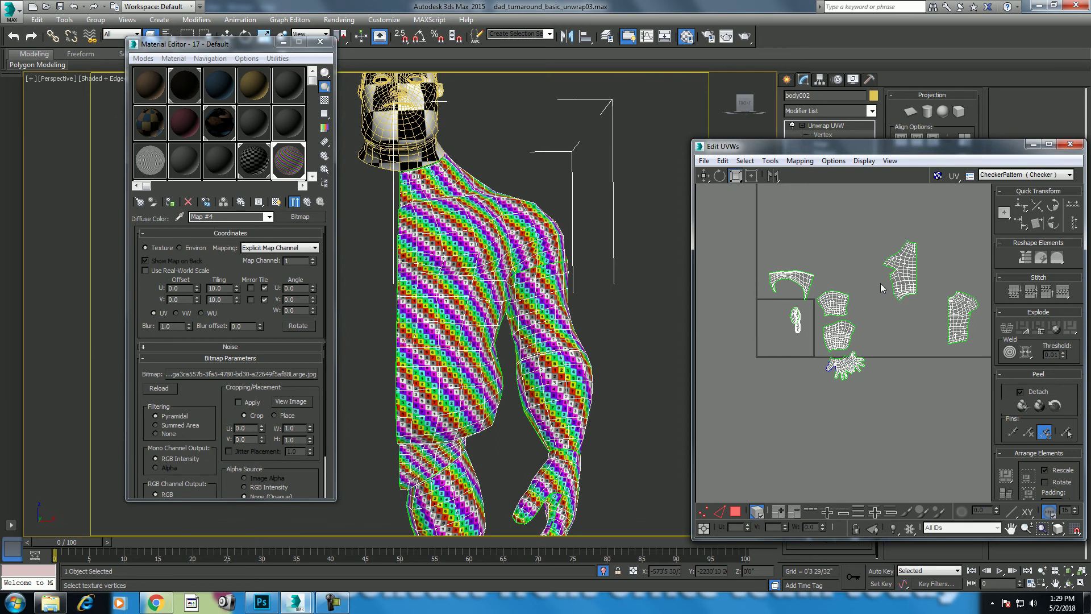
left_click(1033, 144)
Clear the selection, reselect body002 and unhide all hidden objects from the quad menu.
right_click(442, 190)
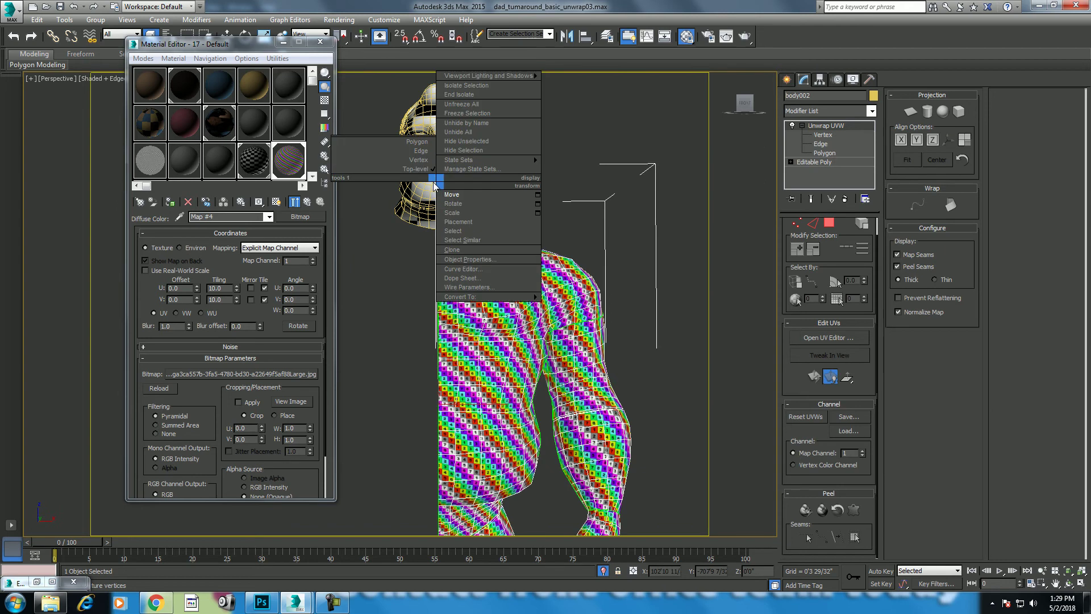
left_click(431, 195)
right_click(454, 199)
left_click(472, 206)
left_click(437, 204)
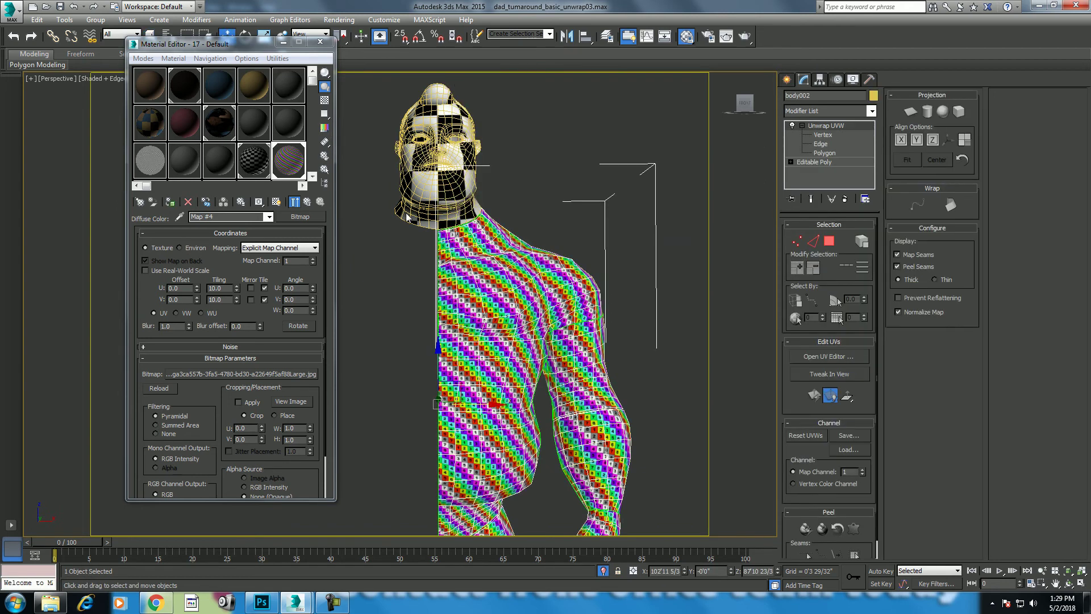
scroll(407, 216, "down", 3)
scroll(449, 265, "down", 3)
right_click(530, 253)
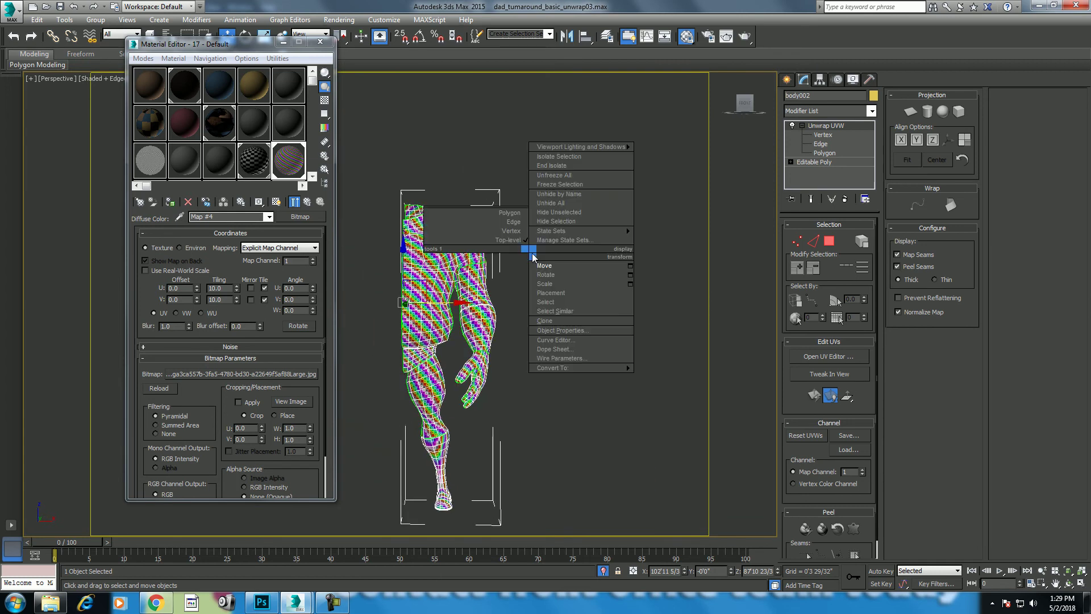
left_click(571, 203)
left_click(396, 183)
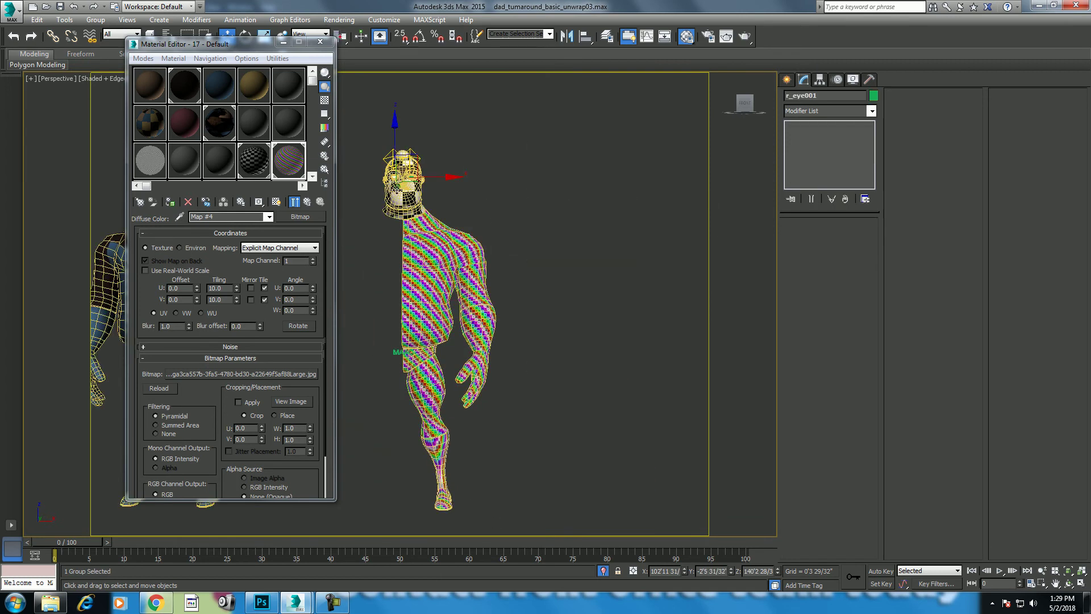
Select the body002 mesh and display the viewport in wireframe with F3.
scroll(401, 205, "up", 3)
scroll(408, 208, "up", 2)
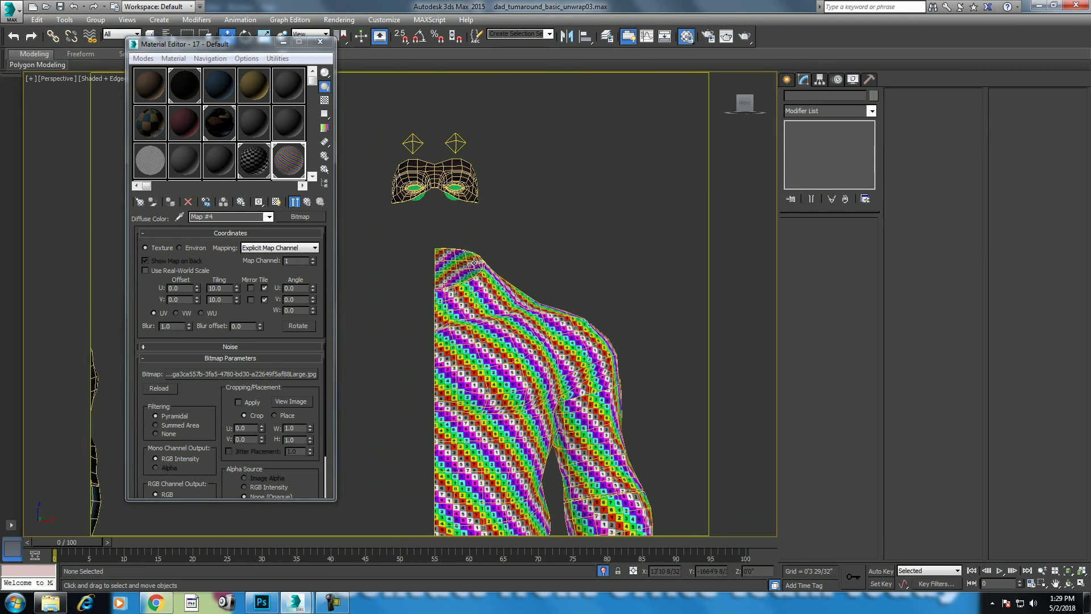
scroll(471, 264, "down", 2)
left_click(460, 261)
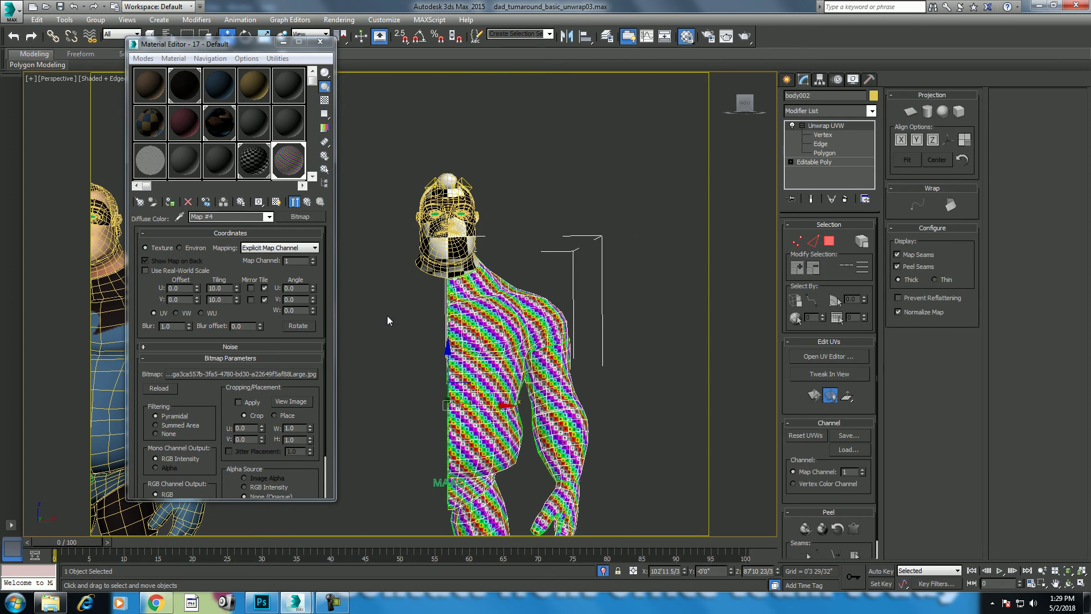
key("F3")
middle_click_drag(368, 284, 421, 296)
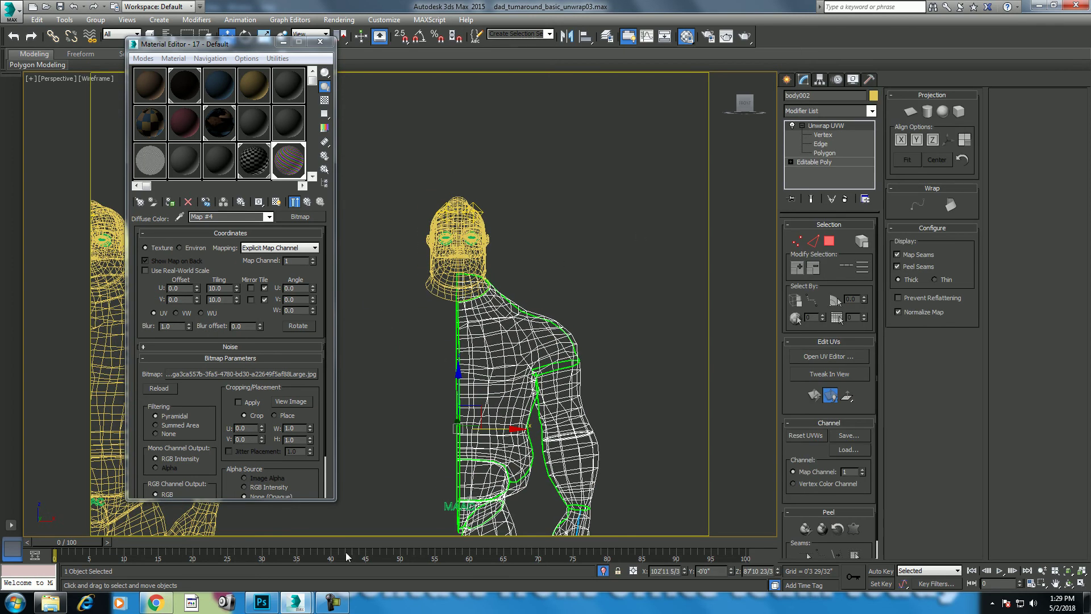
Select the head's whole face by element at Polygon level and apply a Planar projection to it.
left_click(332, 601)
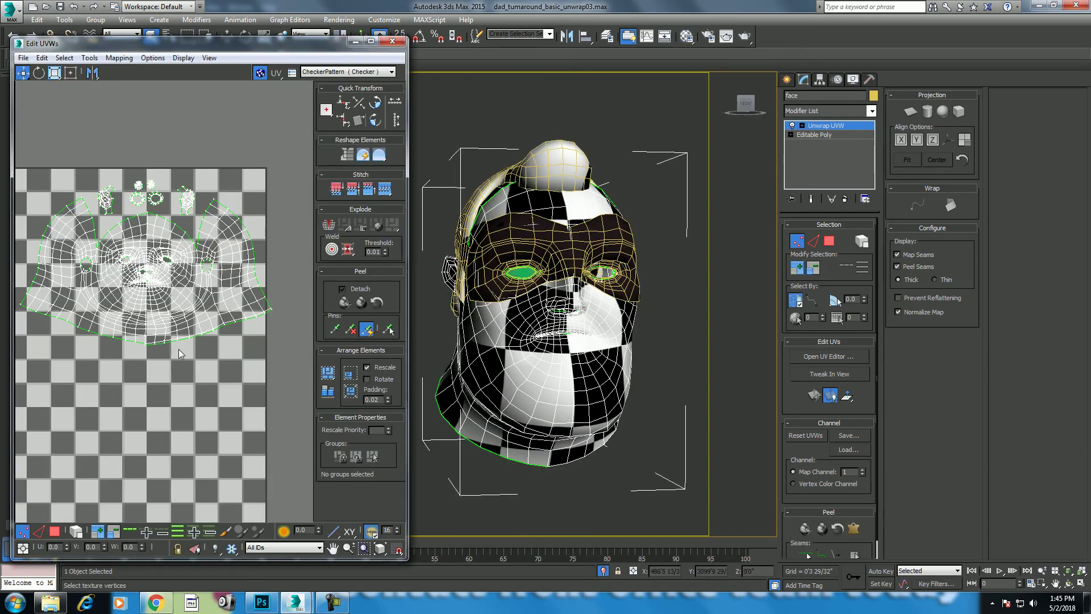
scroll(179, 349, "up", 1)
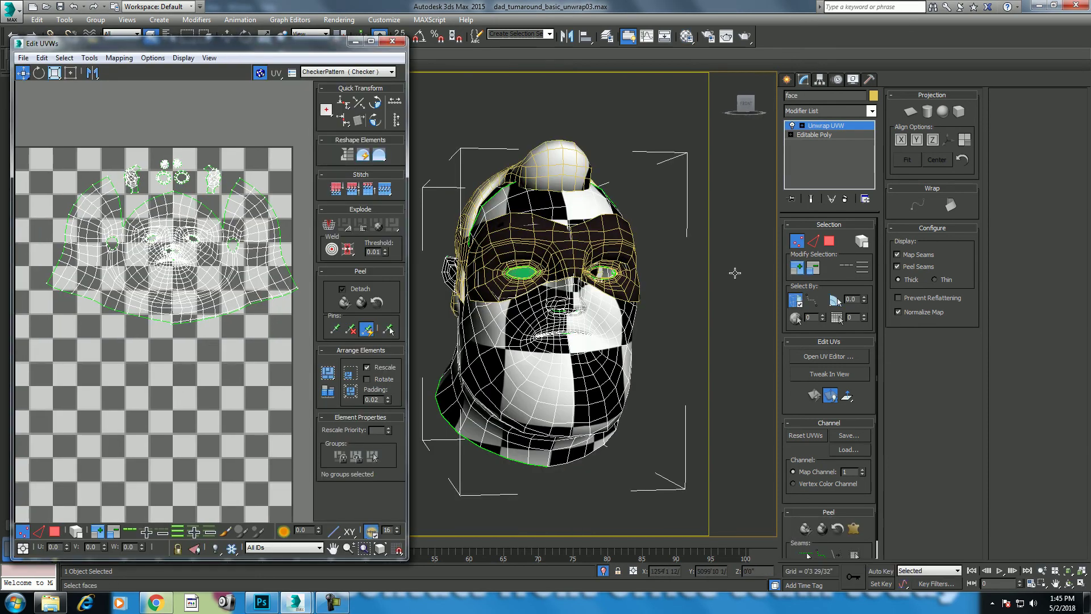
left_click(803, 126)
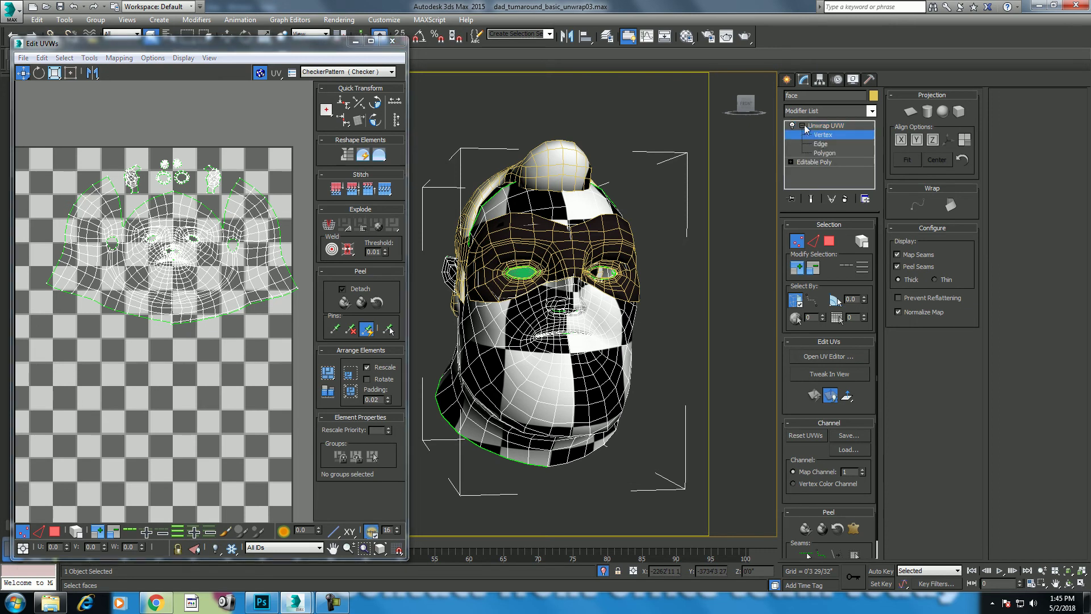
left_click(825, 152)
scroll(164, 310, "down", 2)
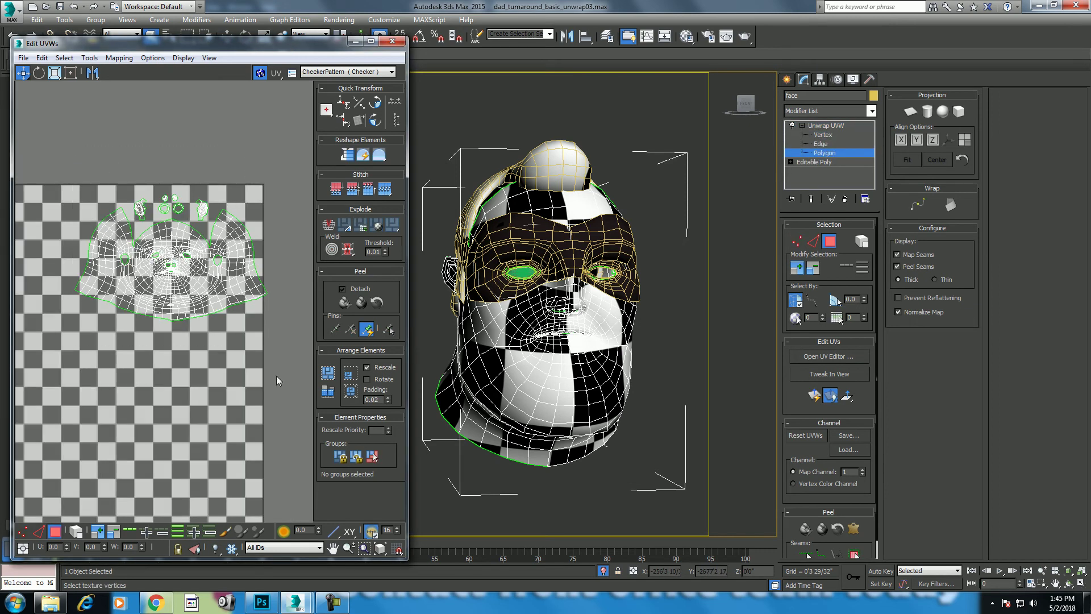
key("ctrl+a")
scroll(170, 284, "up", 2)
left_click_drag(273, 333, 98, 249)
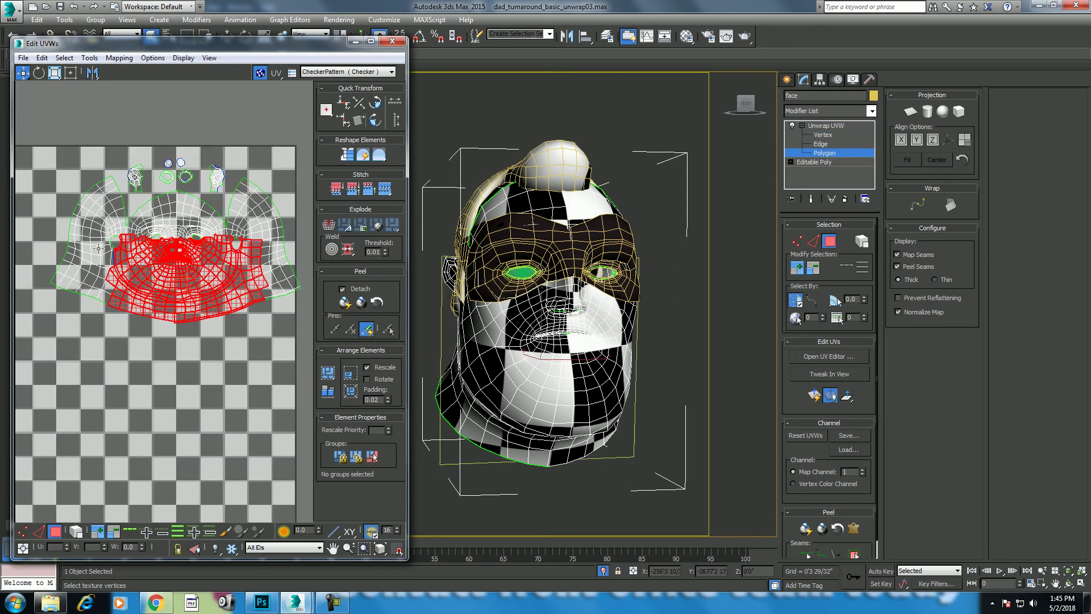
left_click(76, 532)
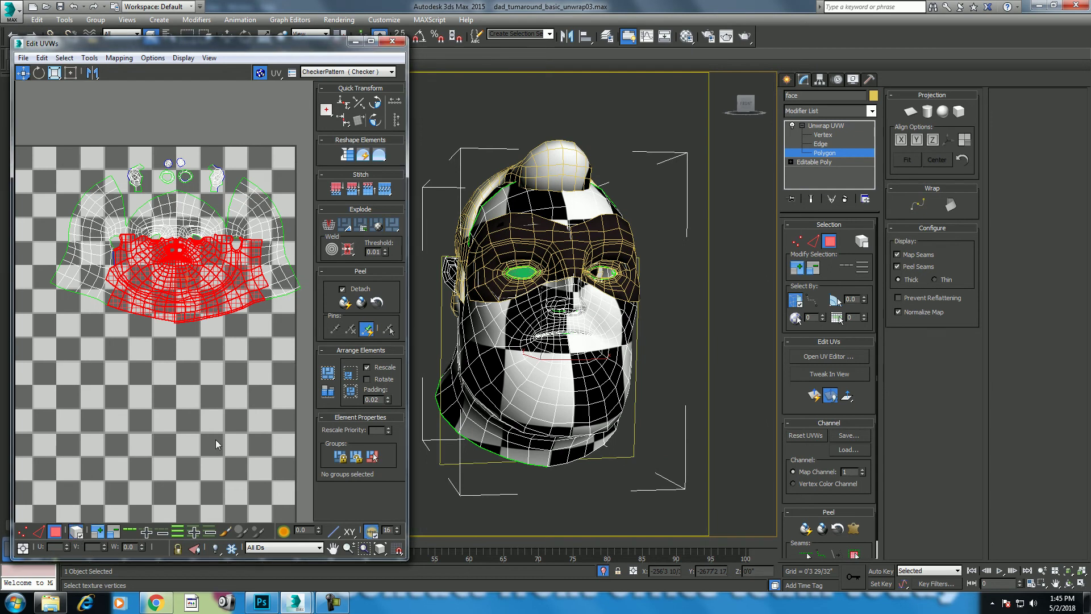
left_click(122, 257)
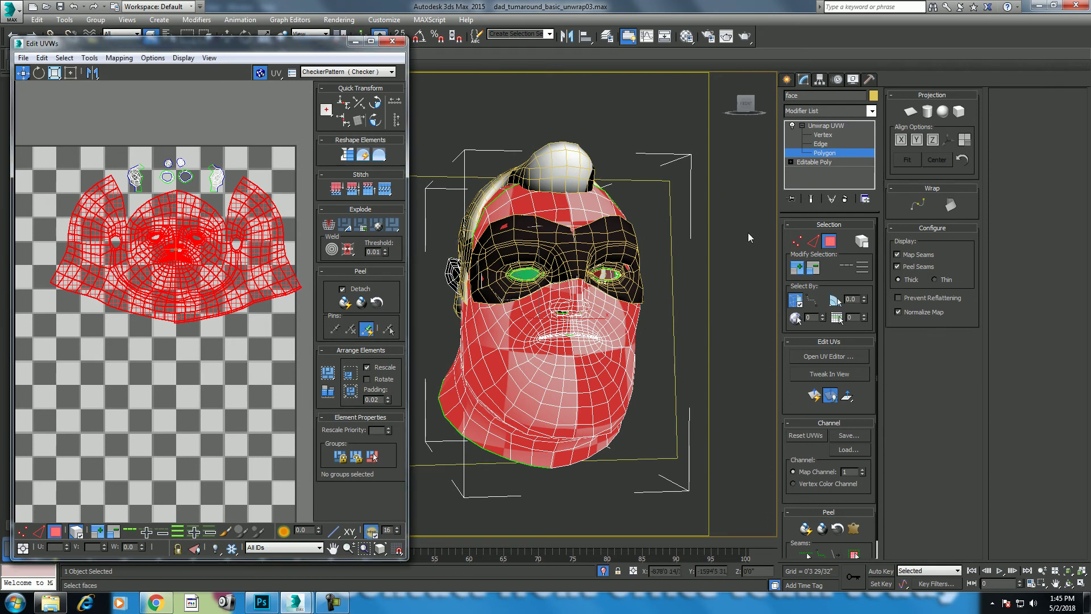
left_click(912, 112)
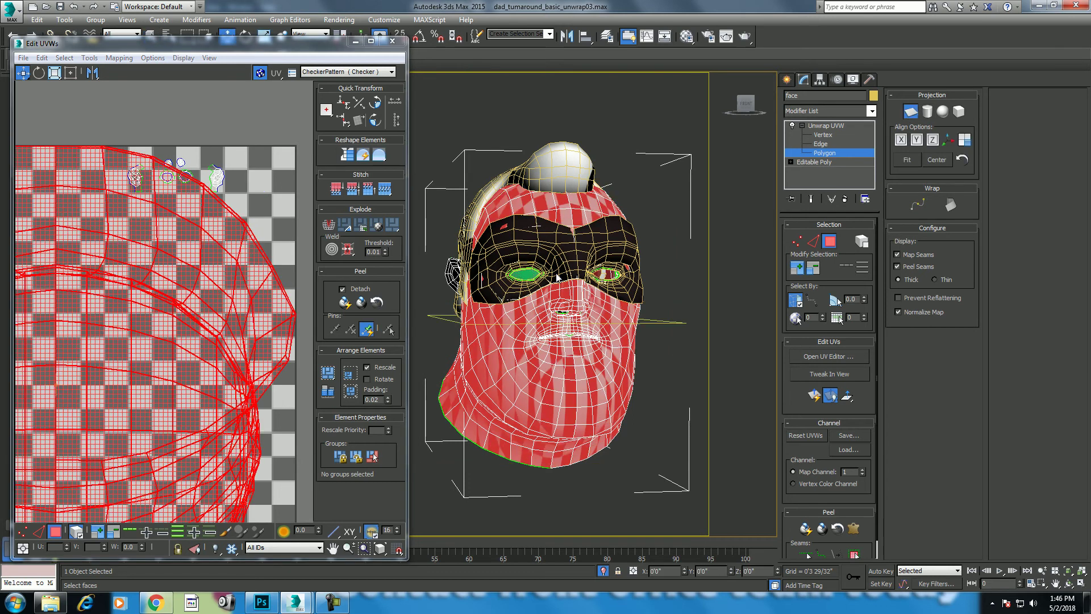
Recentre the head in the viewport and switch Unwrap UVW to Edge selection.
mouse_move(563, 381)
middle_mouse_down()
mouse_move(584, 390)
mouse_move(585, 378)
mouse_move(646, 353)
mouse_move(502, 313)
middle_mouse_up()
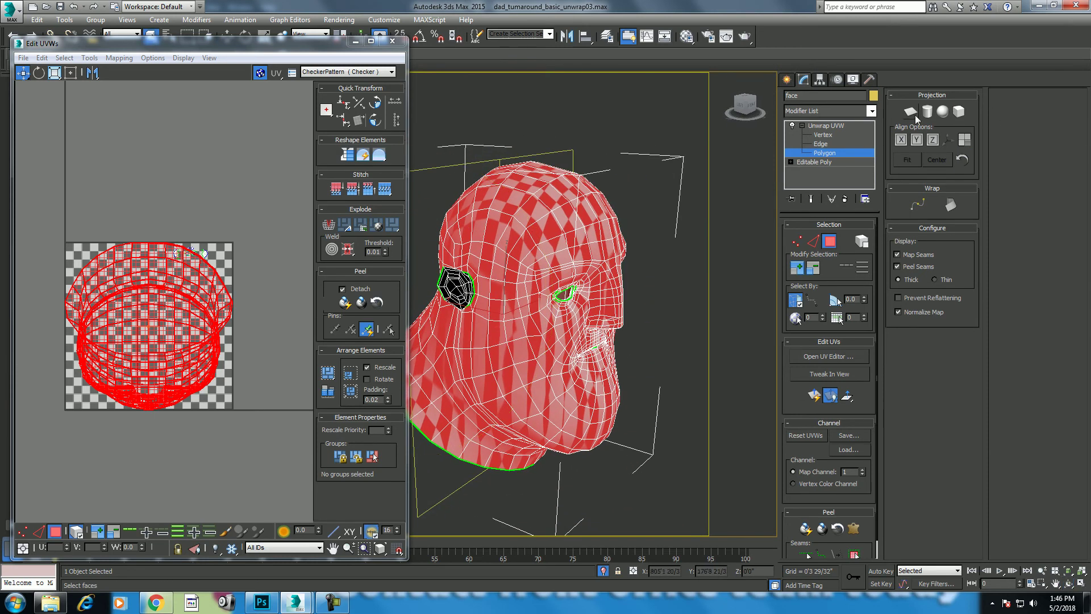
left_click(814, 241)
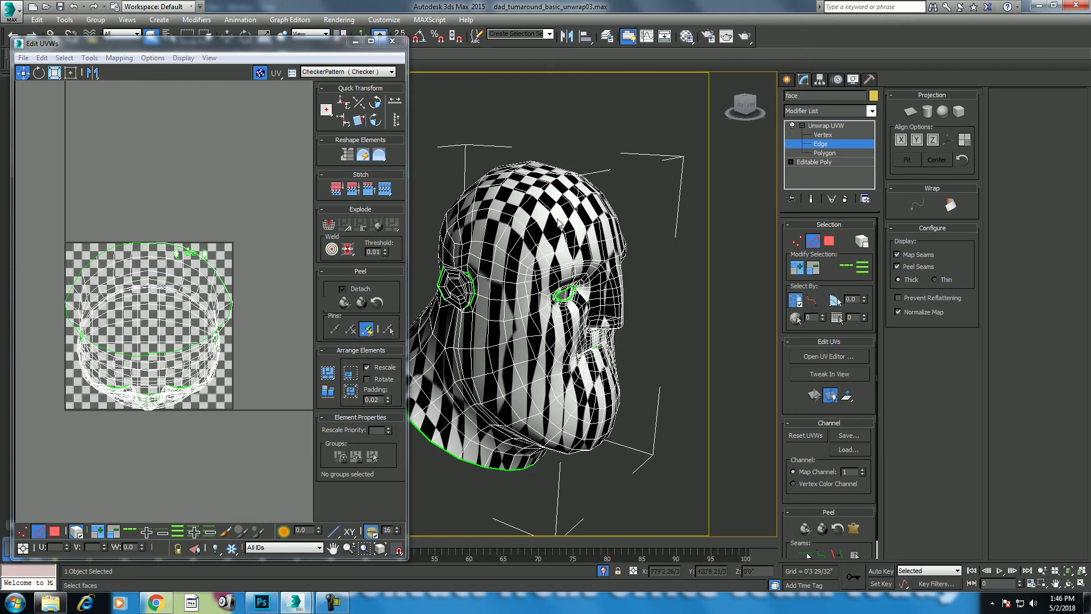
Select an edge on top of the head, extend it into a loop and reorient the view.
left_click(499, 235)
left_click(846, 268)
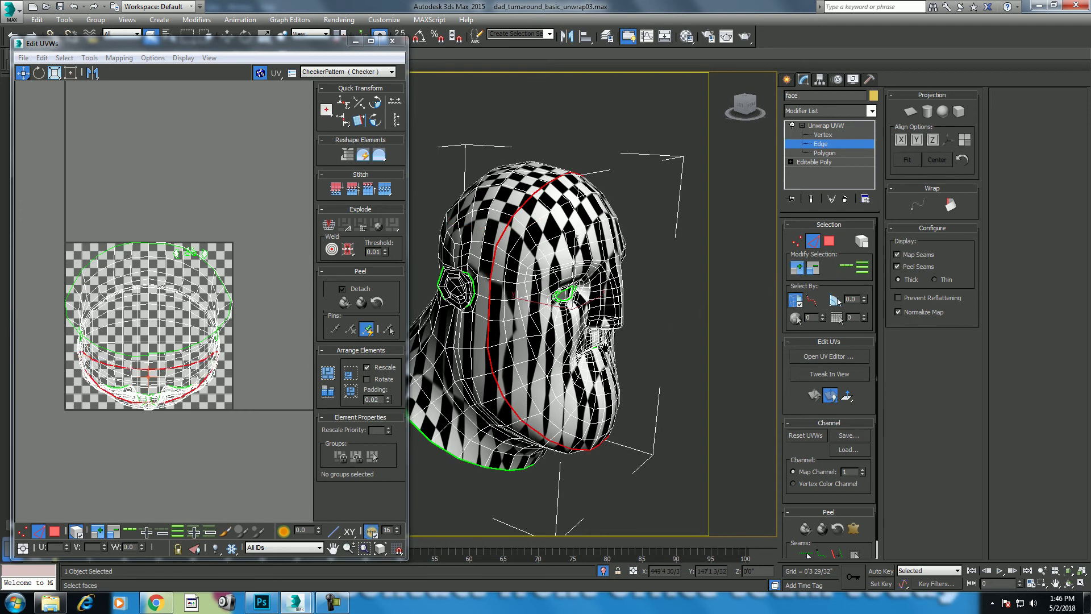
key("l")
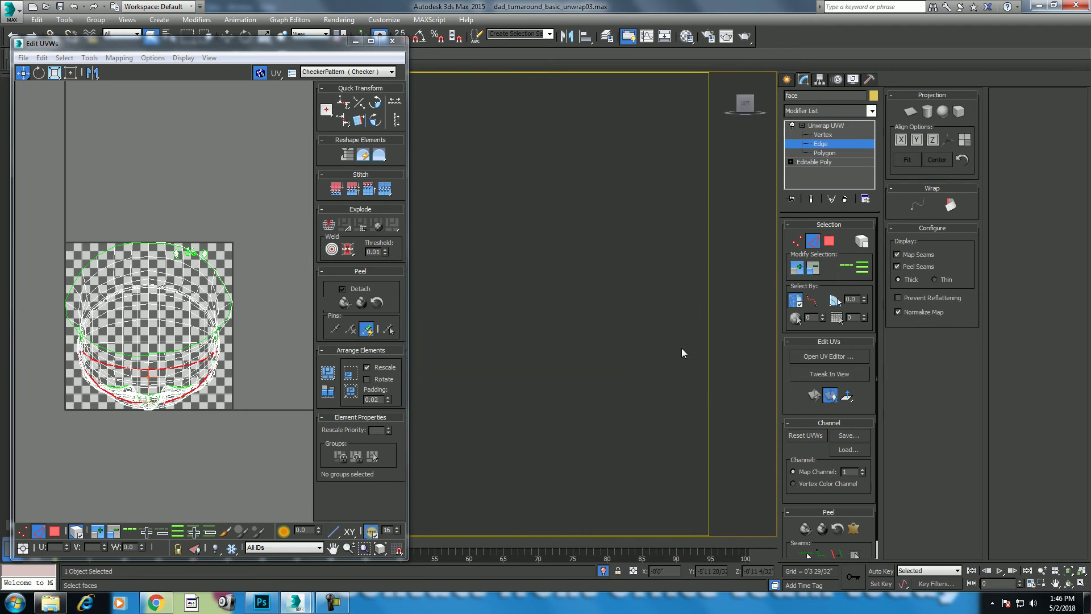
mouse_move(554, 343)
middle_mouse_down()
mouse_move(653, 350)
mouse_move(667, 337)
middle_mouse_up()
scroll(653, 350, "up", 2)
scroll(657, 329, "down", 4)
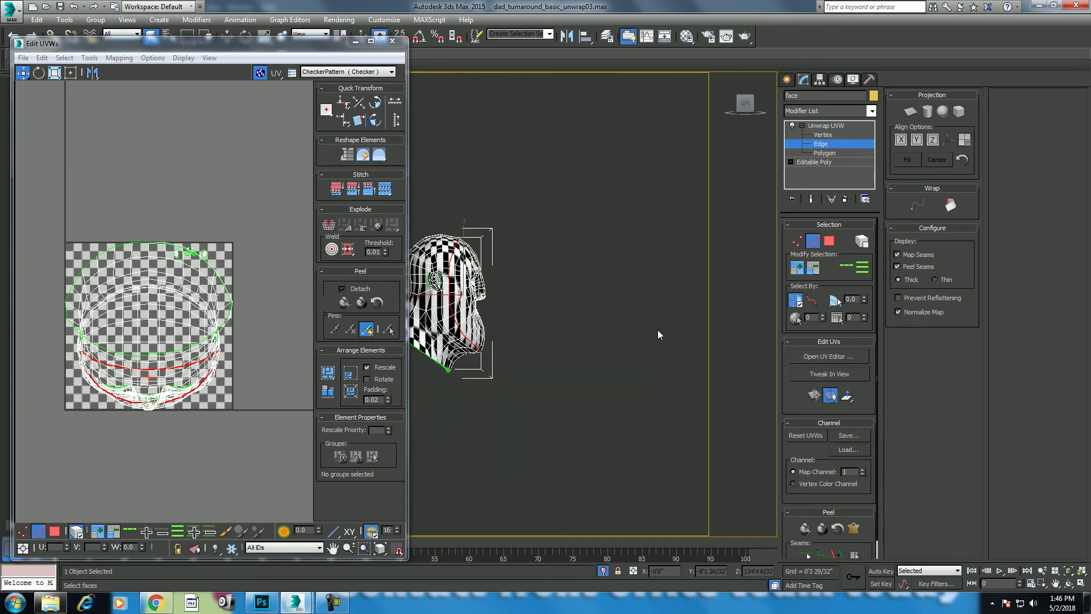
left_click(1069, 583)
mouse_move(490, 334)
left_mouse_down()
mouse_move(471, 360)
mouse_move(475, 351)
left_mouse_up()
right_click(475, 351)
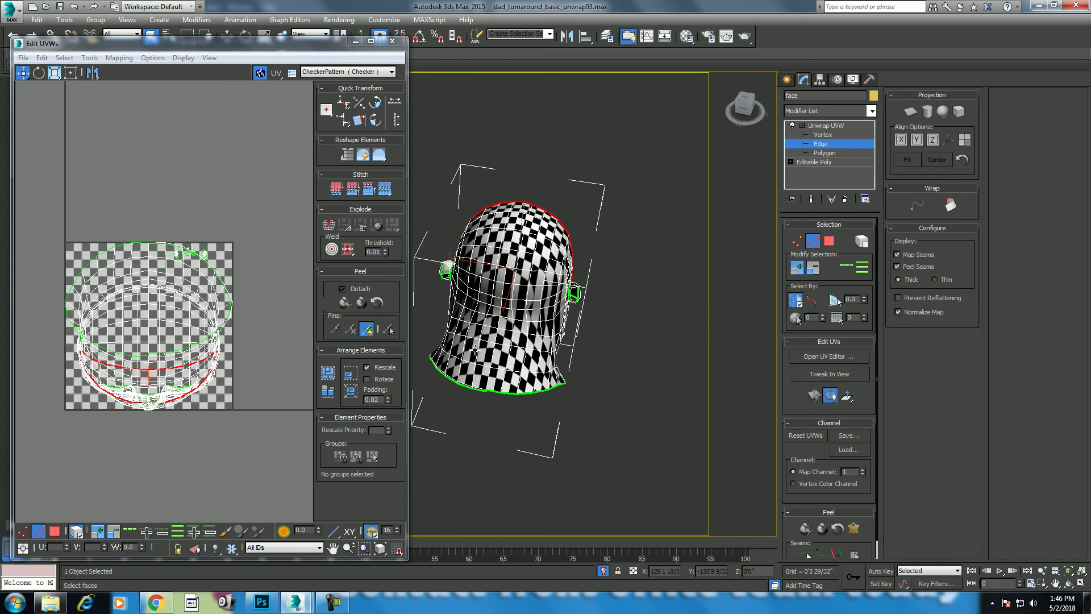
Select a vertical edge on the head and loop it, viewing it from the left in wireframe.
left_click(507, 259)
key("t")
key("z")
scroll(552, 323, "up", 3)
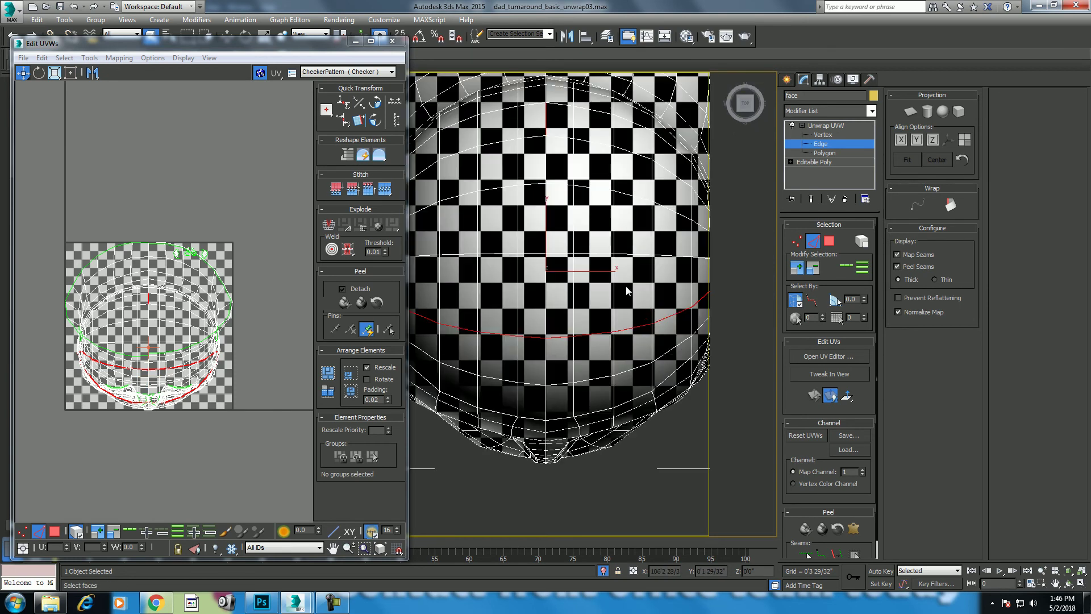
left_click(546, 312)
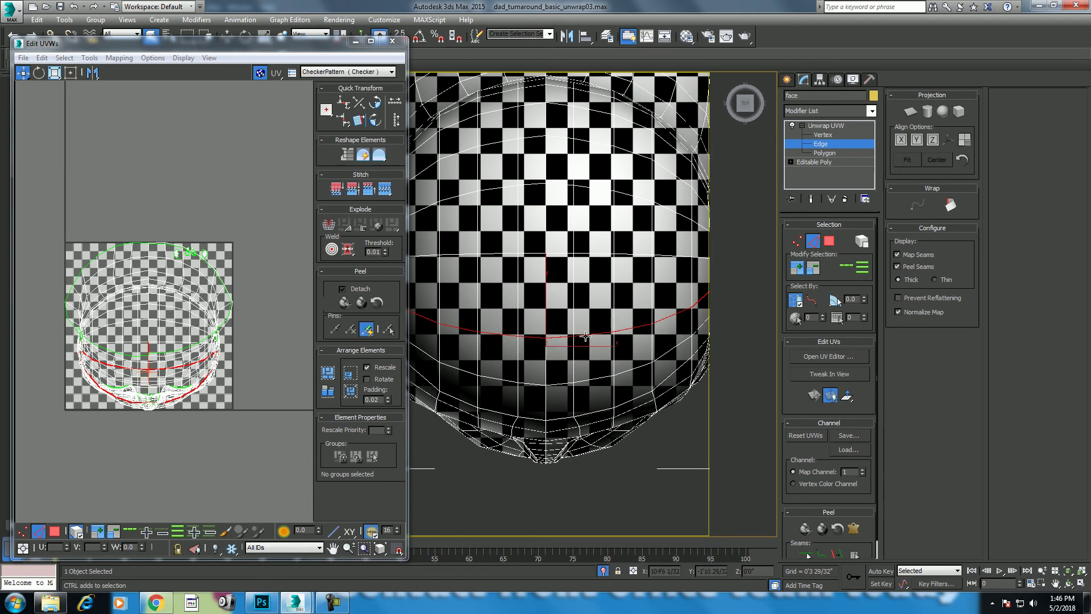
left_click(848, 270)
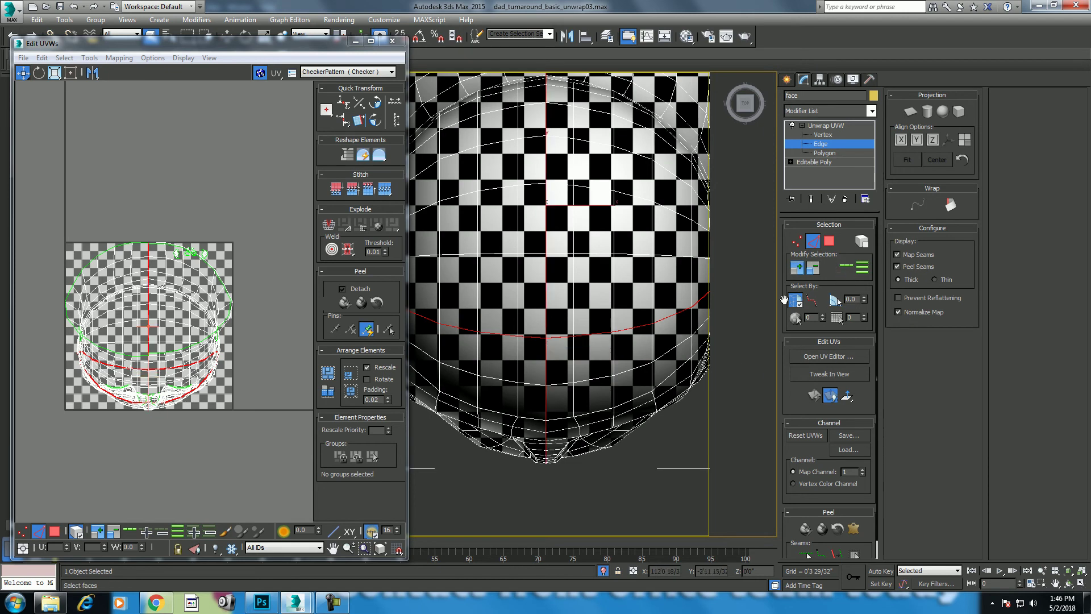
middle_click_drag(597, 341, 572, 363, "alt")
key("l")
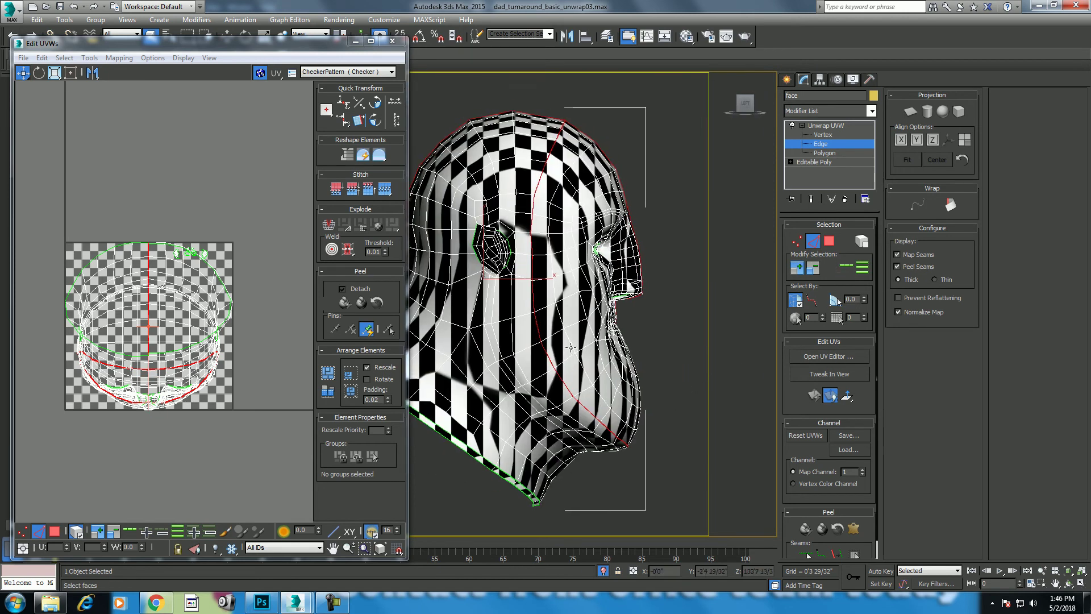
key("F3")
mouse_move(652, 285)
middle_mouse_down()
mouse_move(628, 329)
mouse_move(633, 277)
mouse_move(640, 328)
mouse_move(606, 285)
mouse_move(572, 292)
middle_mouse_up()
left_click_drag(648, 462, 509, 315)
middle_click_drag(564, 277, 567, 297)
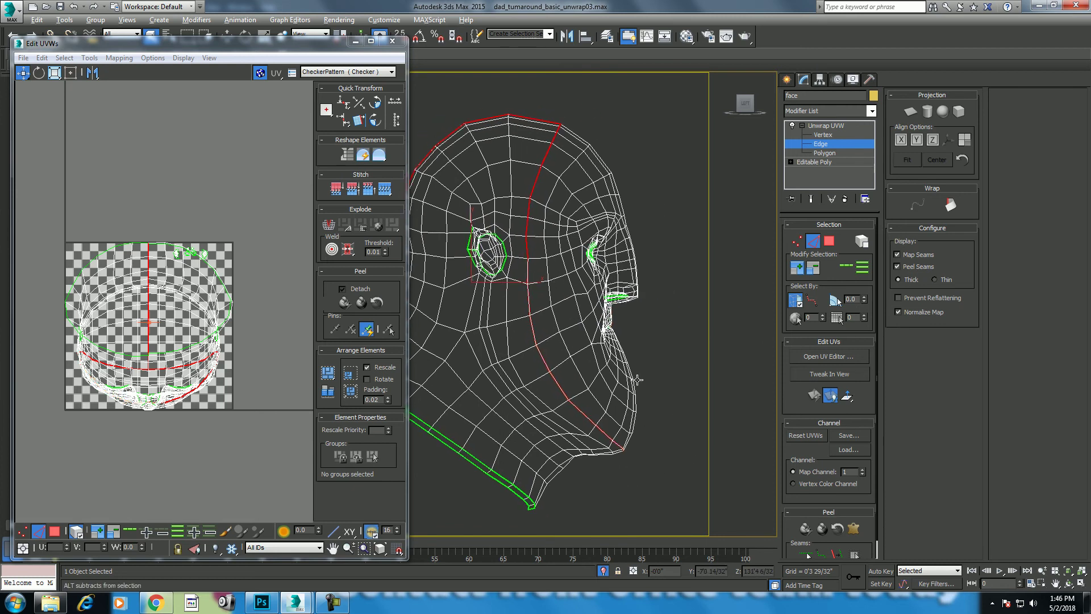
Toggle point-to-point edge selection, then orbit back to a shaded side profile of the head.
left_click(806, 301)
left_click(810, 298)
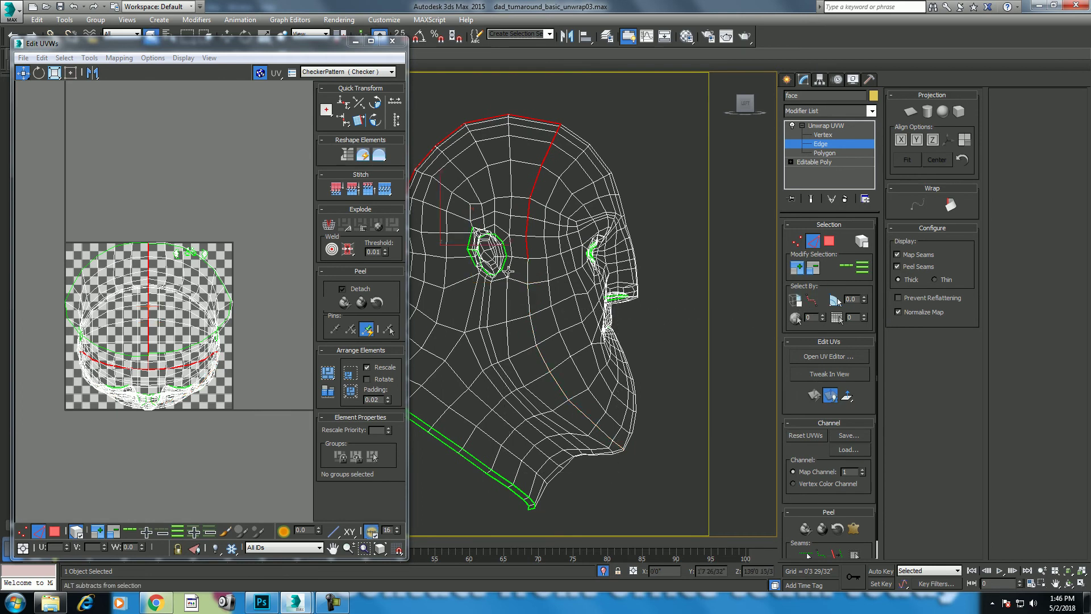
scroll(509, 278, "down", 3)
scroll(562, 325, "up", 1)
scroll(568, 332, "down", 1)
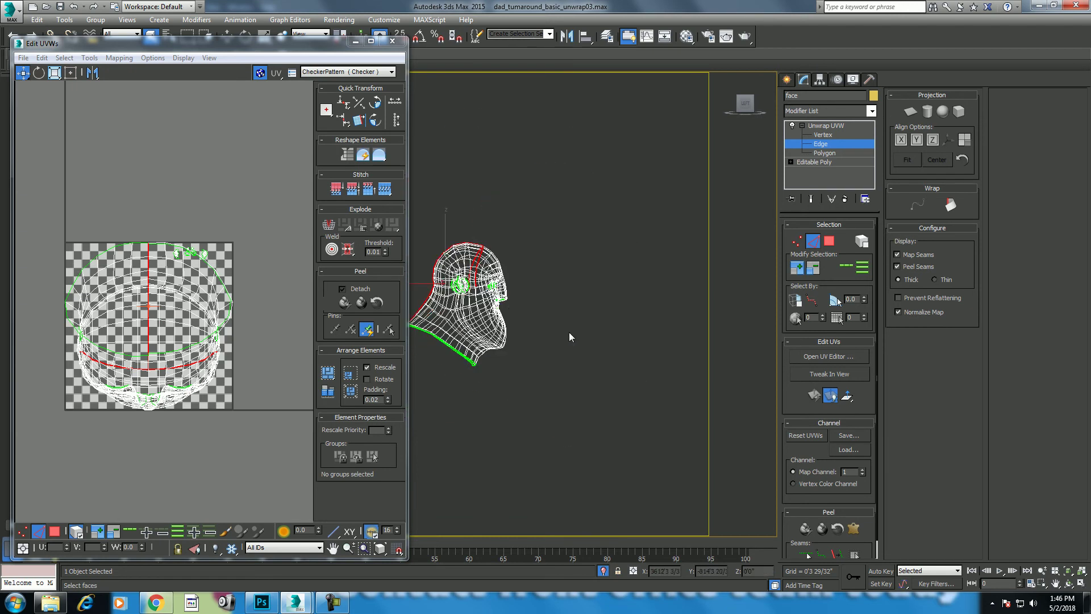
scroll(569, 332, "up", 4)
left_click(1068, 584)
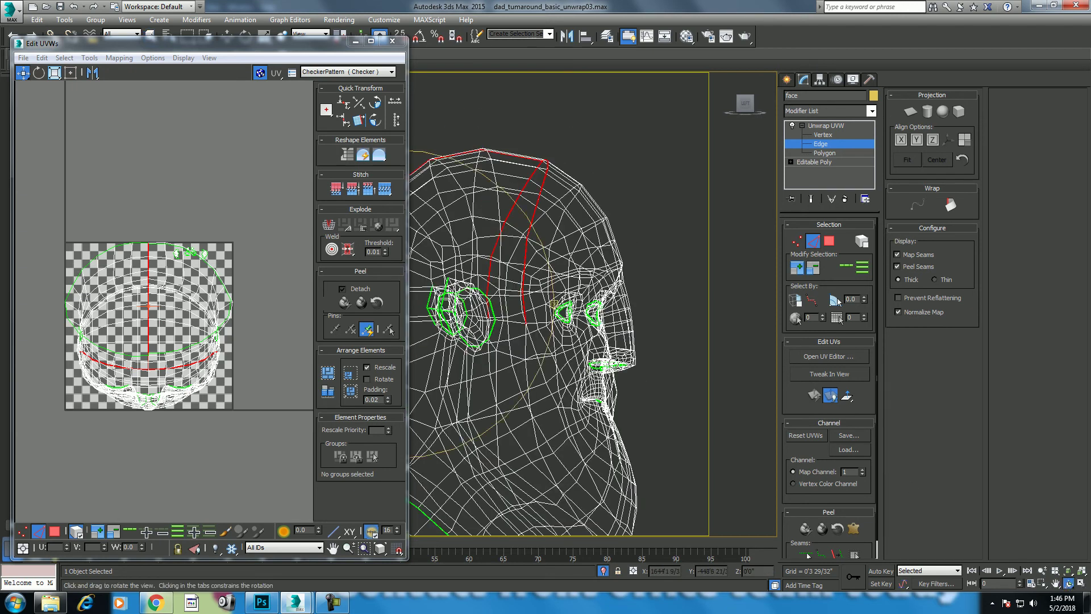
mouse_move(612, 364)
left_mouse_down()
mouse_move(585, 290)
mouse_move(568, 296)
mouse_move(519, 263)
left_mouse_up()
scroll(541, 304, "up", 3)
scroll(554, 304, "down", 2)
key("F3")
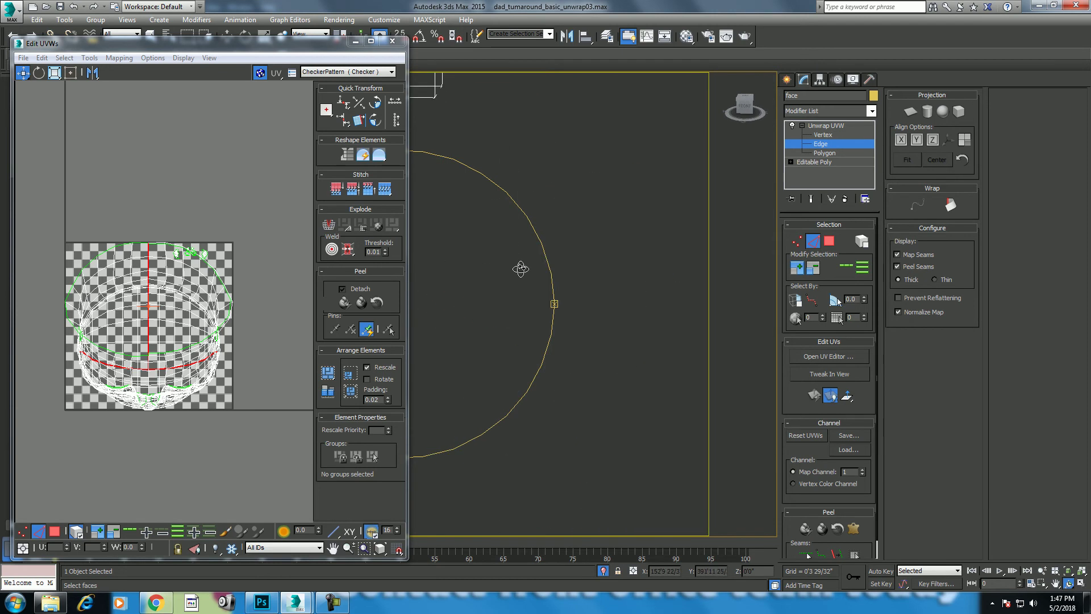
left_click_drag(541, 315, 511, 319)
left_click_drag(688, 295, 714, 388)
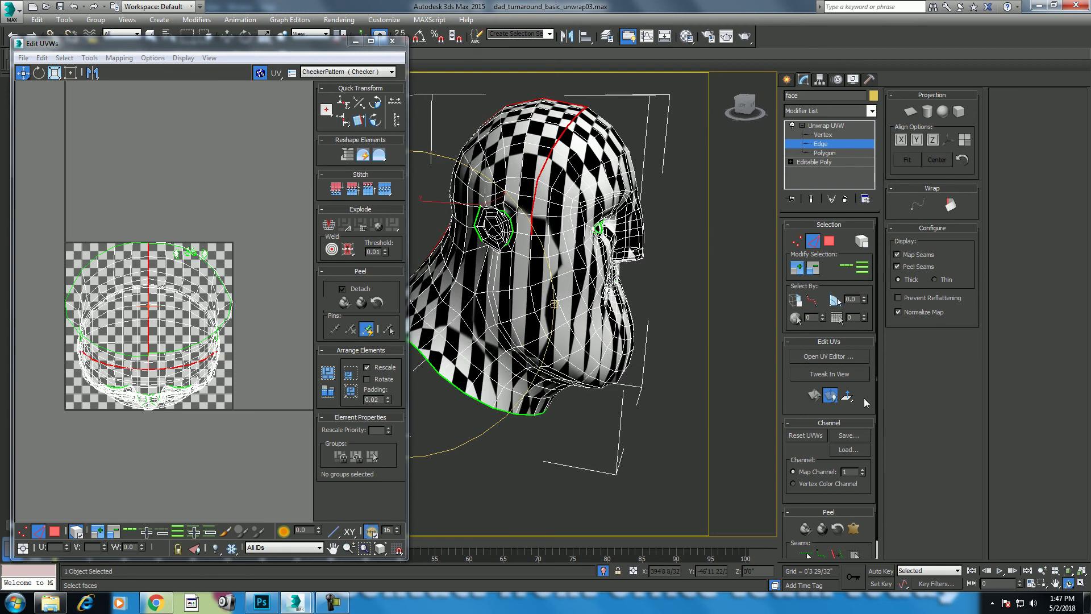
scroll(850, 483, "down", 1)
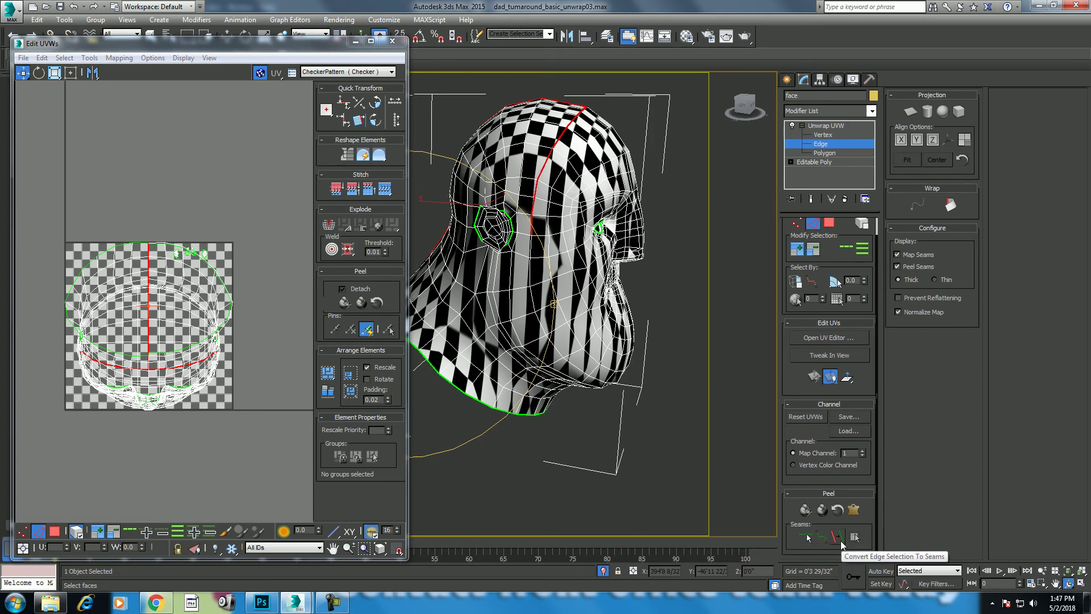
Convert the selected edge loop into UV seams and return to Polygon selection.
left_click(842, 543)
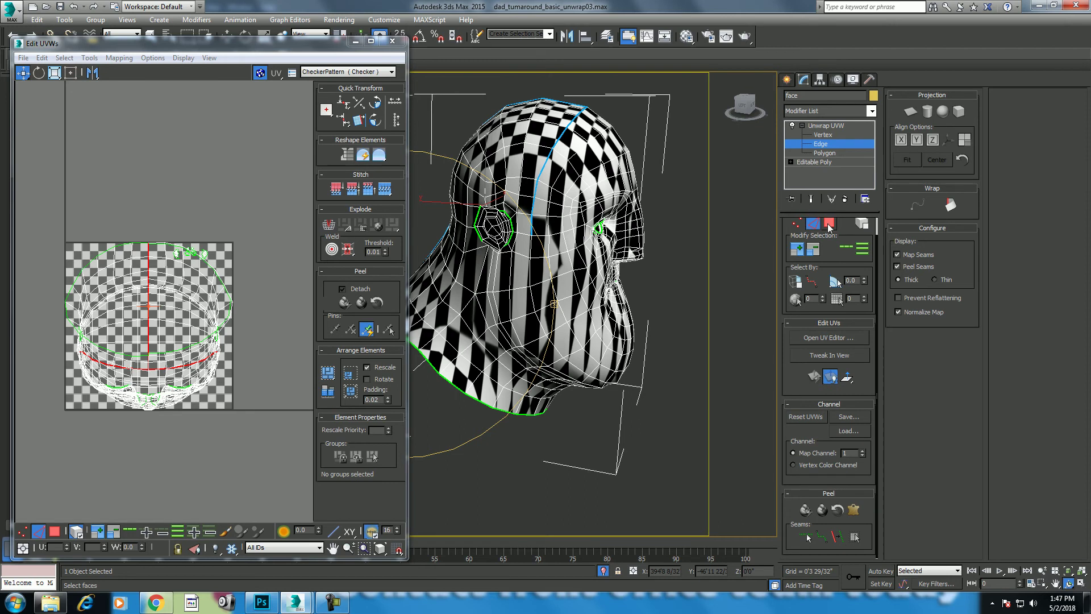
left_click(824, 153)
left_click(646, 192)
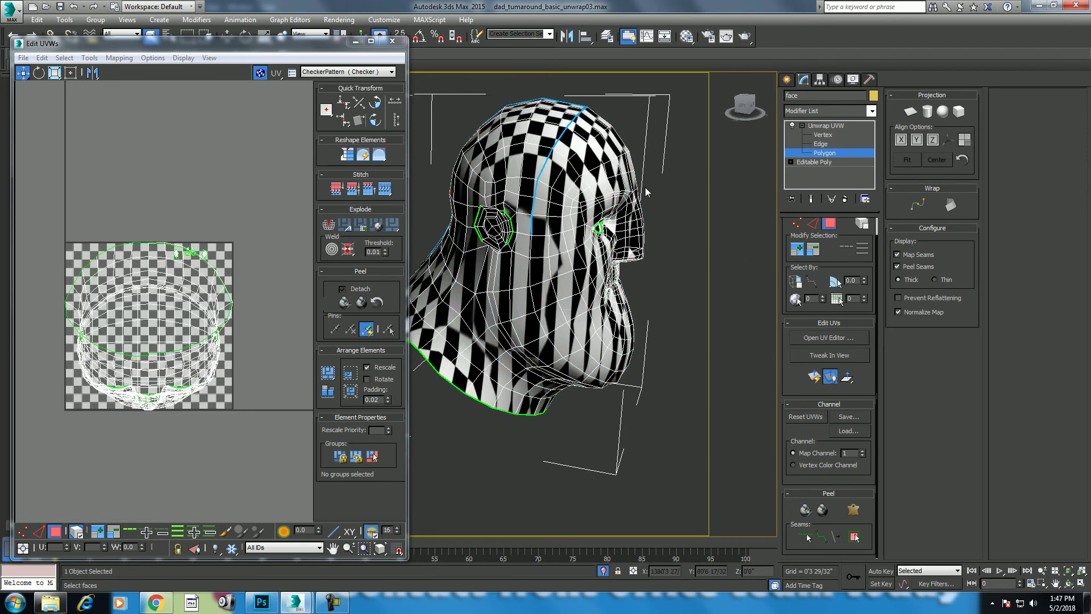
Expand the selection to the seams, Quick Peel the head and move its UVs onto the checker area.
left_click(854, 537)
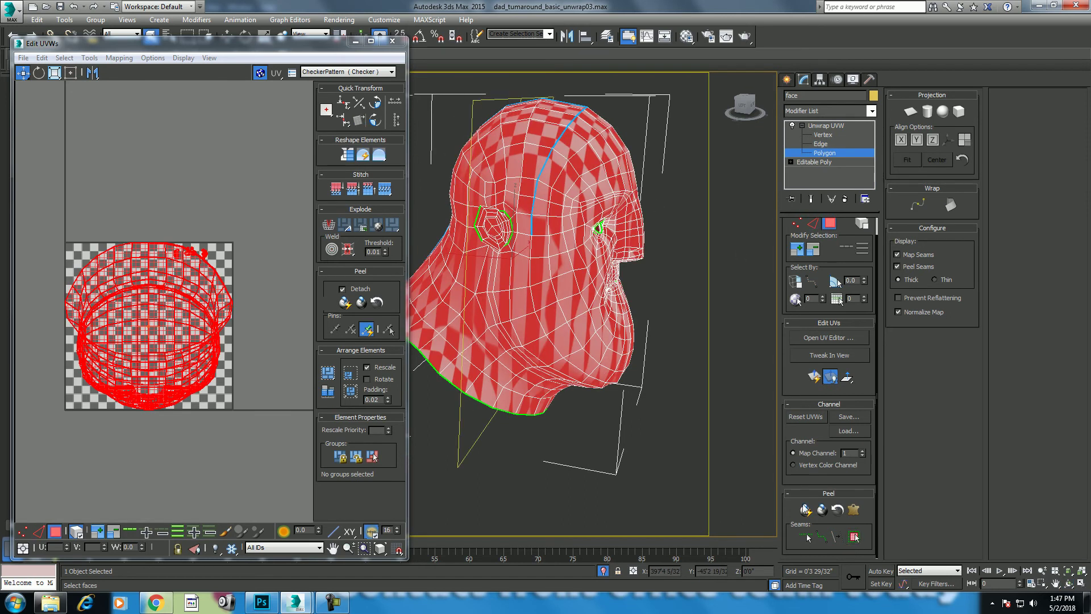
left_click(806, 510)
scroll(264, 245, "up", 2)
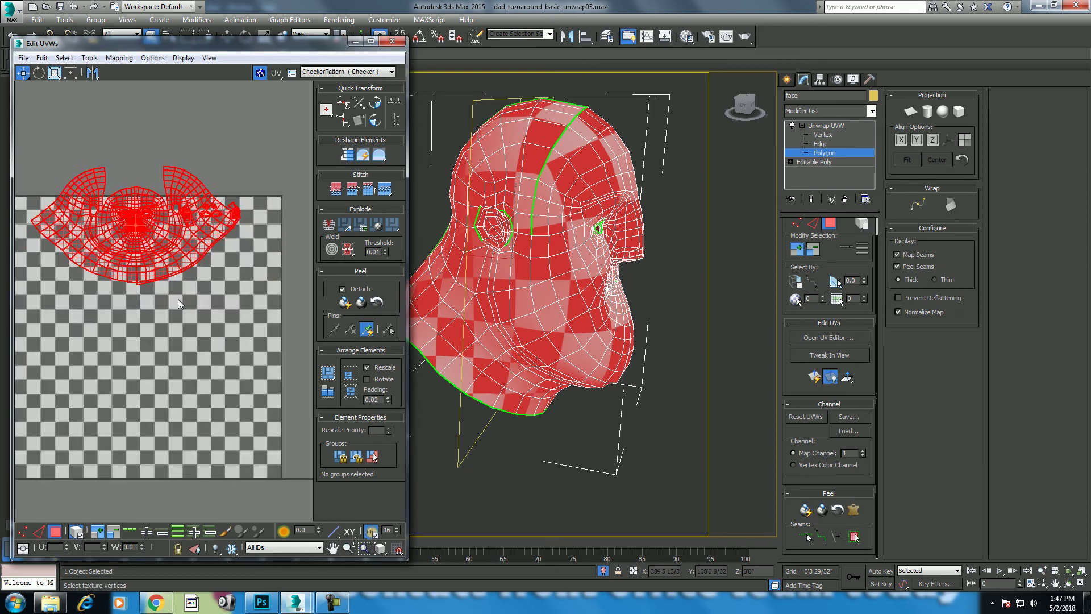
scroll(264, 244, "up", 2)
left_click(371, 41)
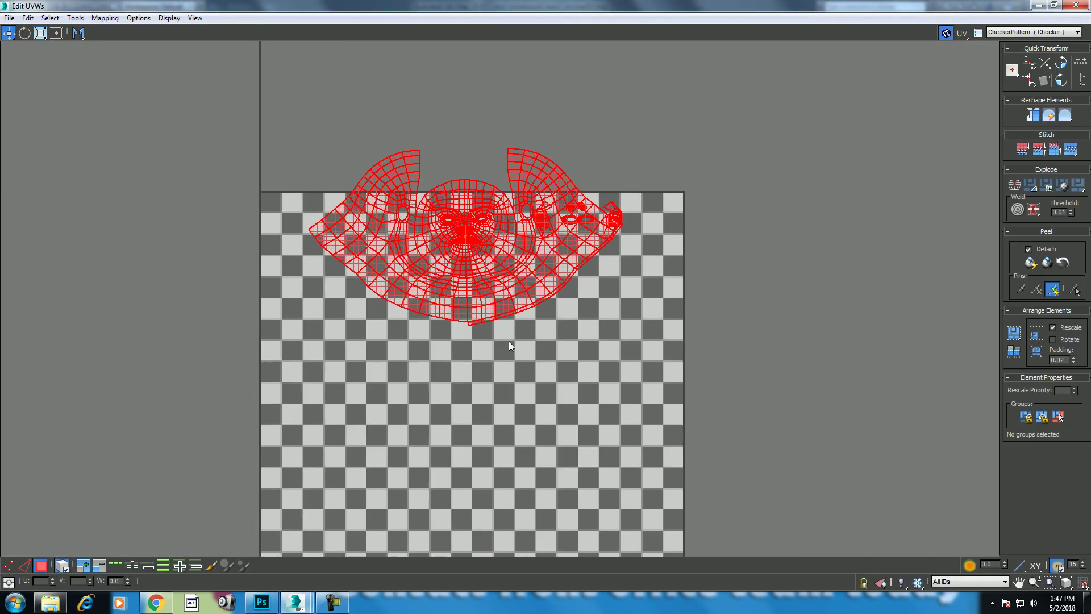
left_click_drag(505, 268, 550, 303)
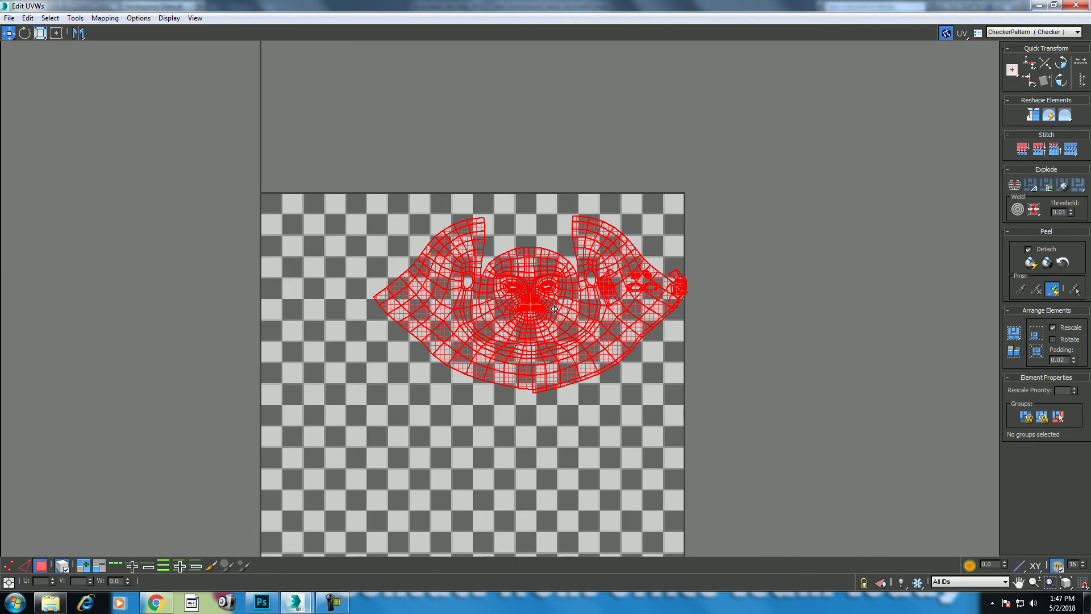
left_click(1039, 5)
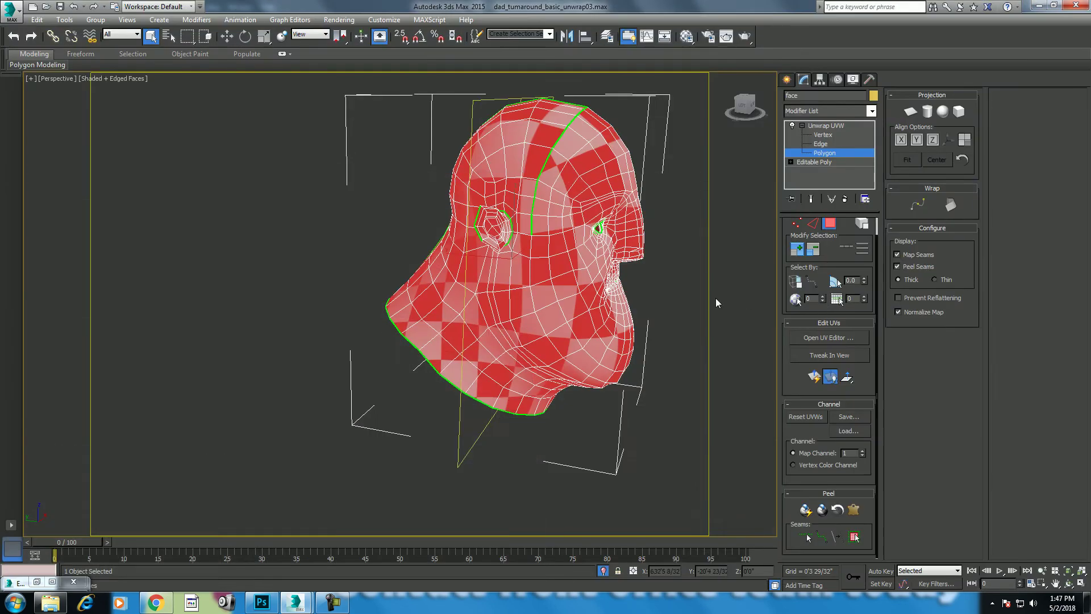
Assign the numbered checker material to the head from the Material Editor.
middle_click_drag(581, 367, 553, 362)
left_click(686, 36)
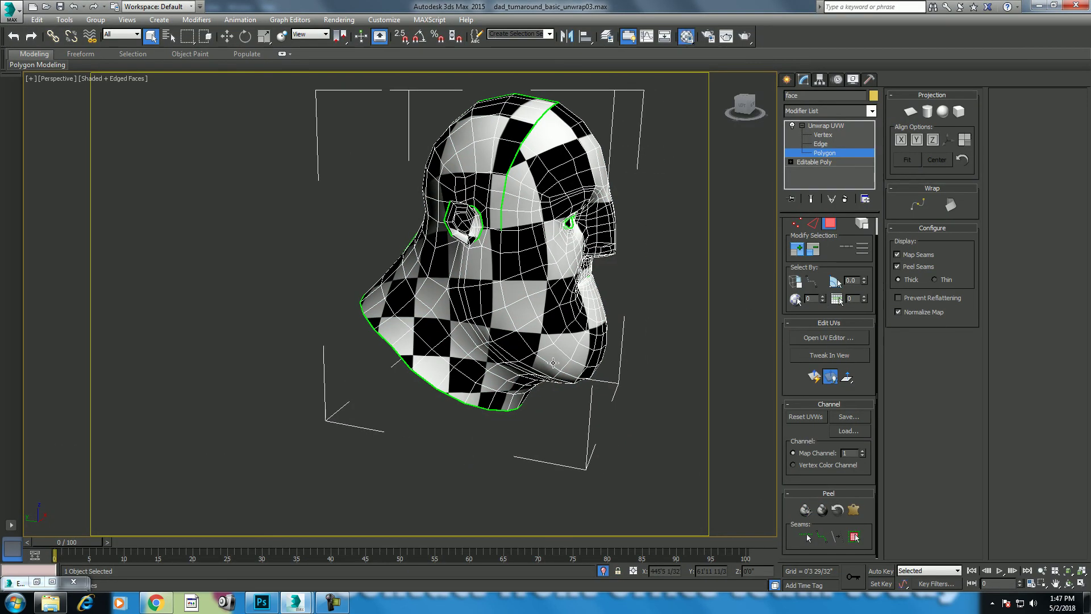
left_click(143, 248)
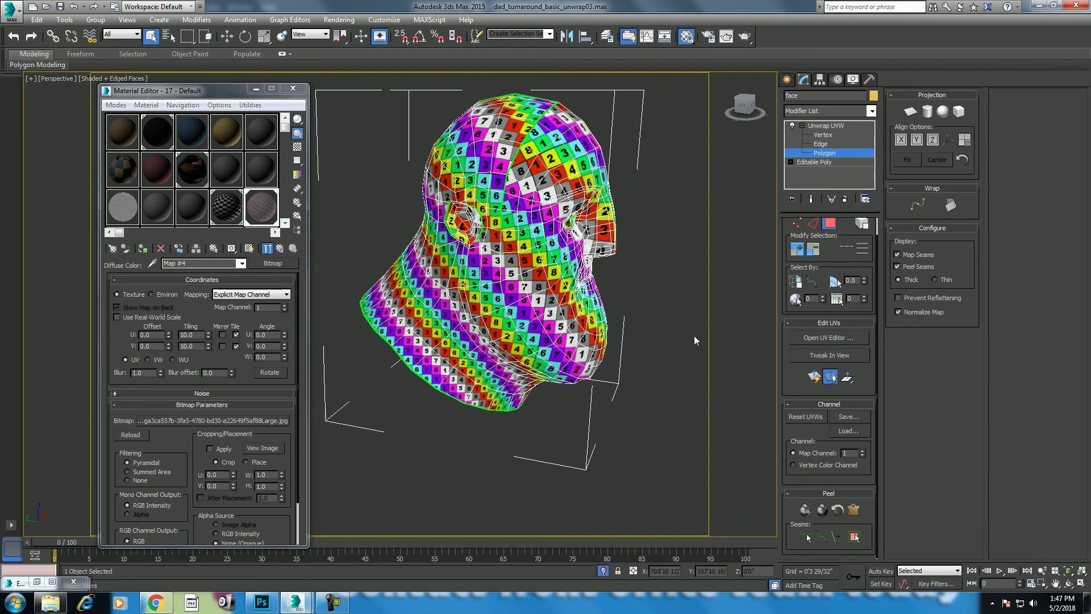
Orbit and zoom in to check the face's checker squares, then close the Material Editor.
left_click(1068, 584)
left_click_drag(496, 335, 441, 321)
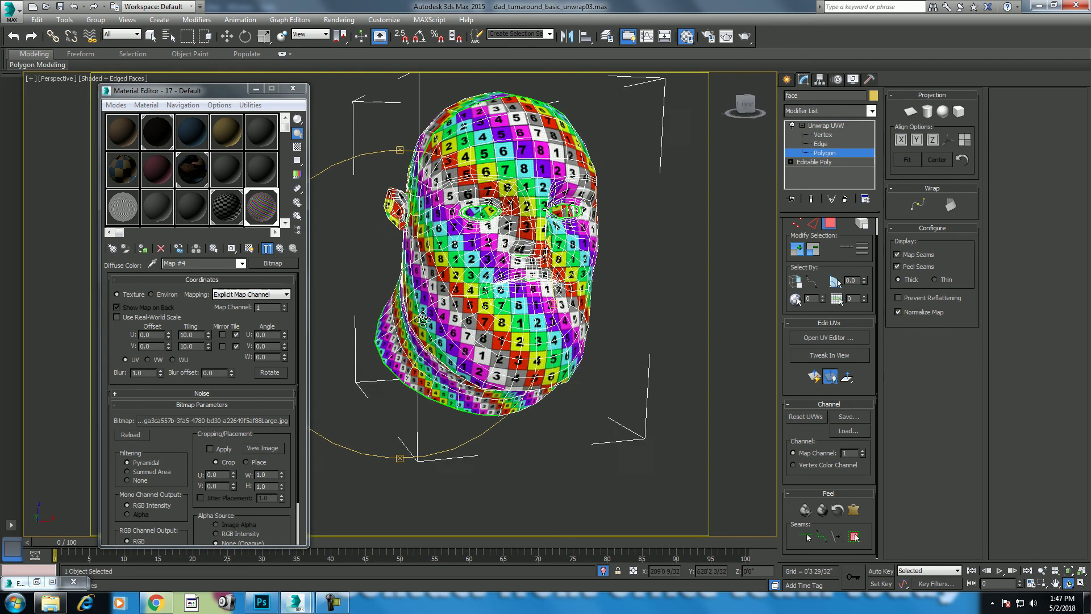
scroll(443, 306, "up", 3)
scroll(452, 284, "up", 1)
scroll(461, 250, "up", 2)
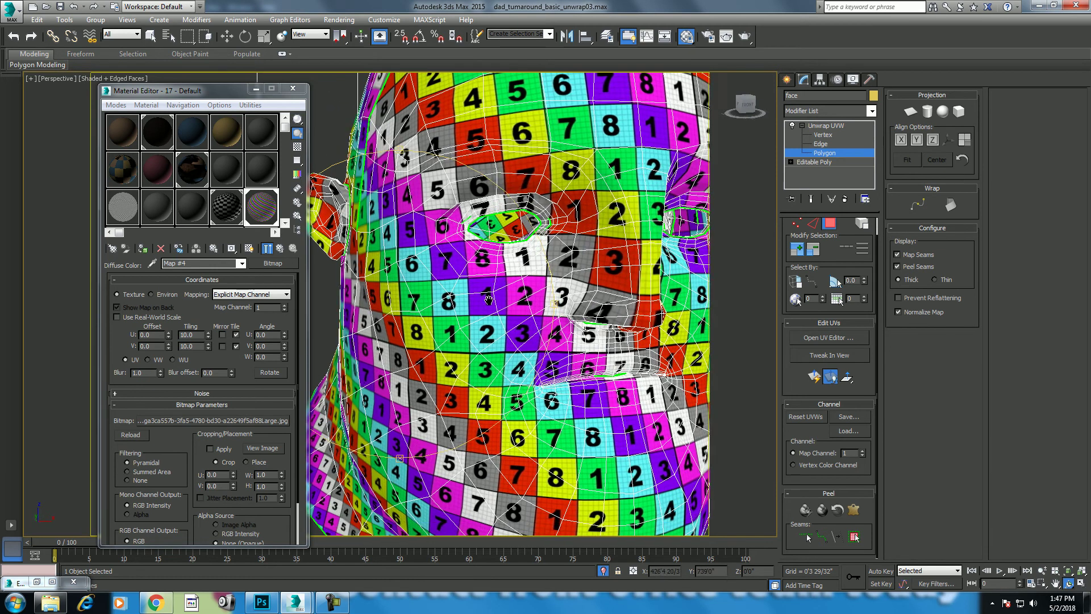
scroll(467, 229, "up", 2)
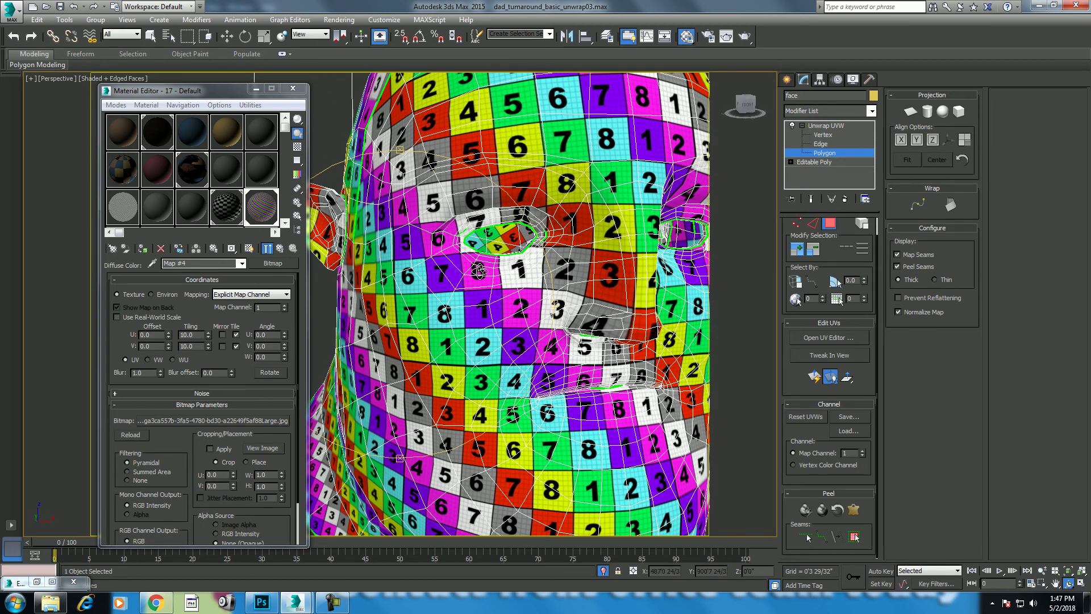
middle_click_drag(586, 341, 511, 277)
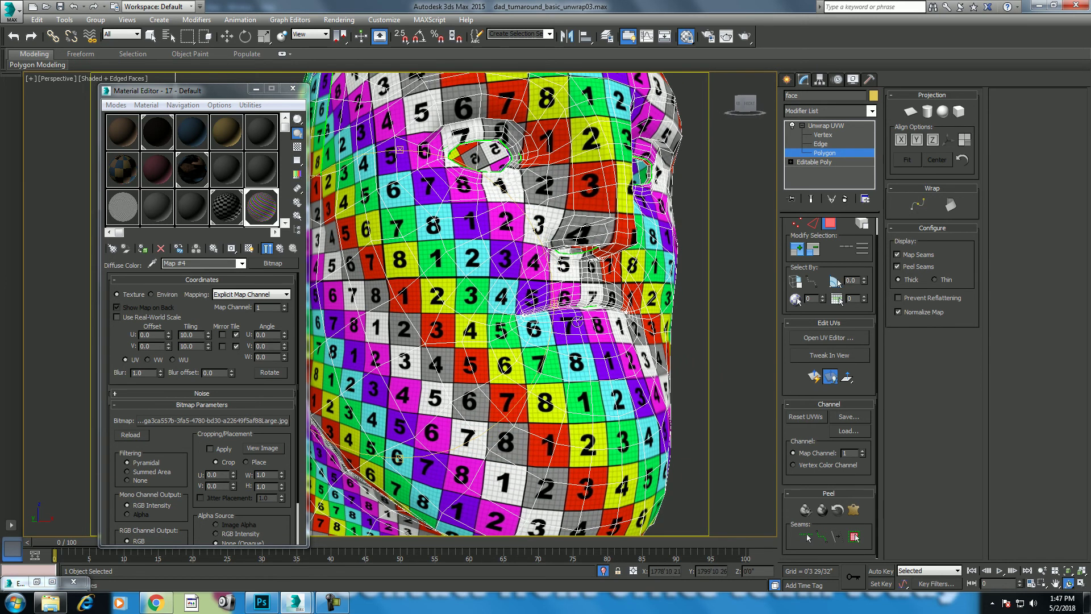
middle_click_drag(576, 323, 549, 351, "alt")
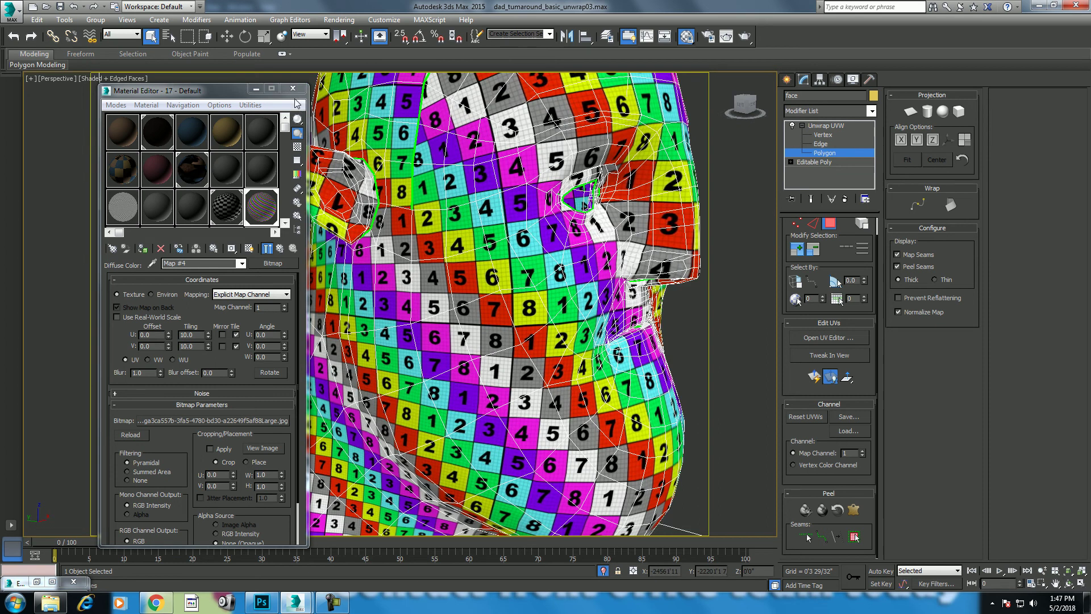
left_click(293, 88)
right_click(494, 267)
Unhide all objects, switch the viewport to wireframe and select body001.
left_click(525, 234)
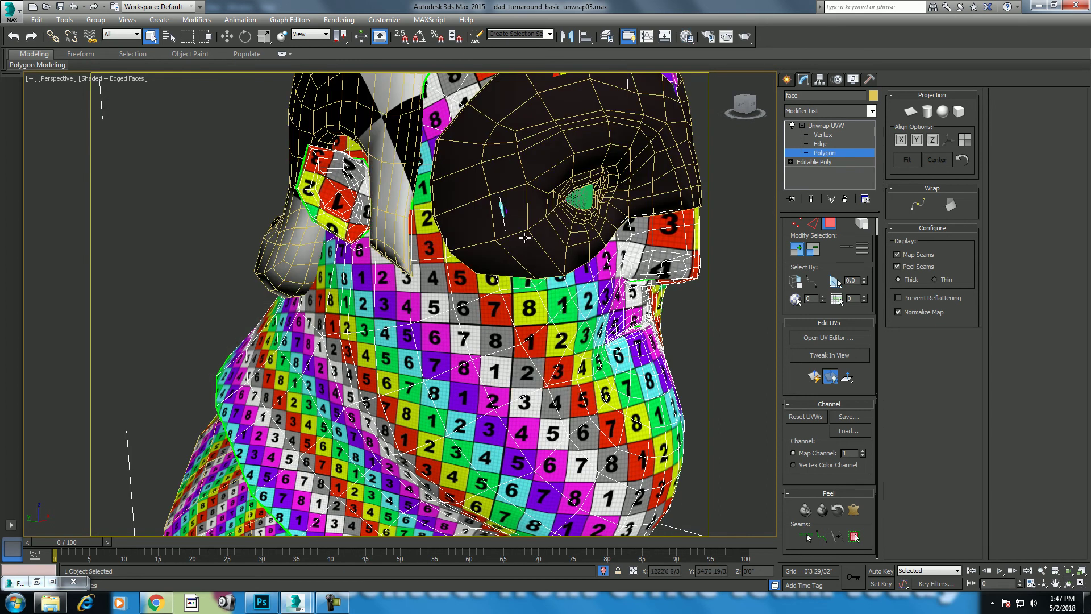
scroll(525, 237, "down", 5)
scroll(459, 217, "up", 4)
right_click(459, 218)
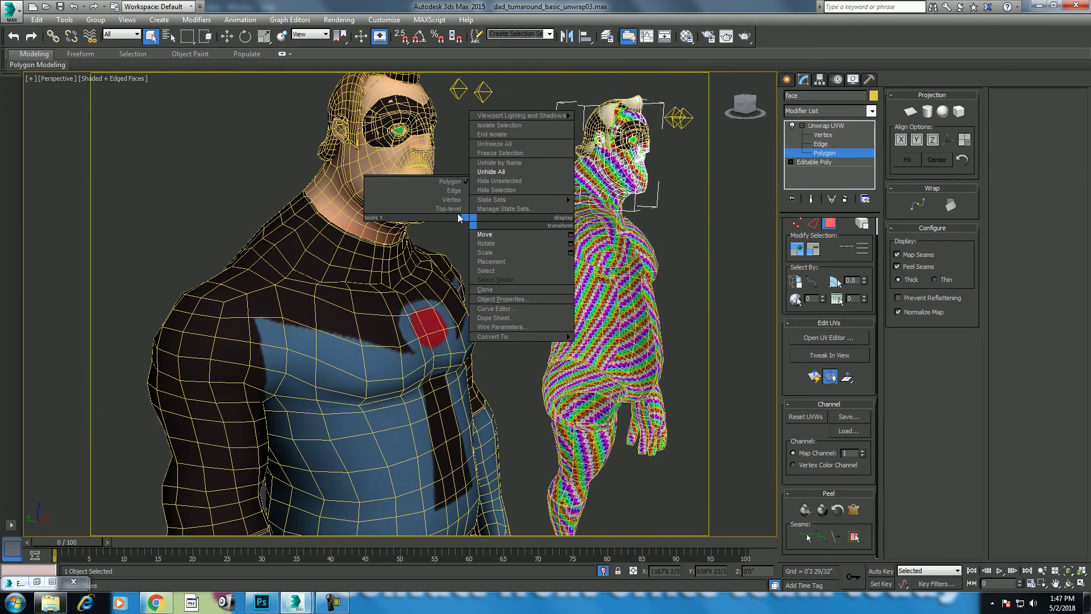
key("Escape")
key("F3")
key("F3")
right_click(401, 212)
left_click(387, 208)
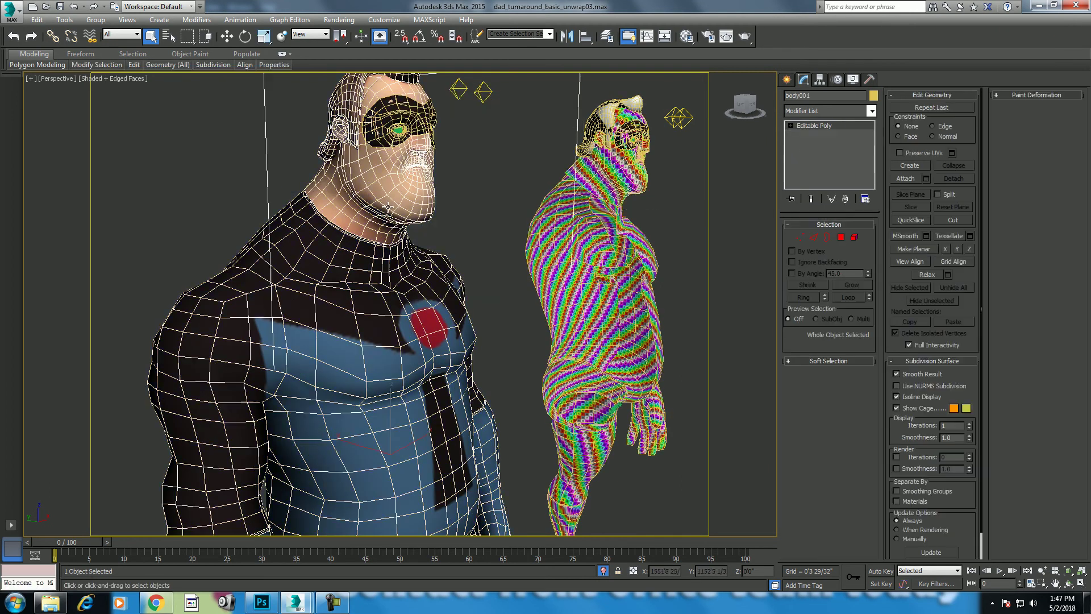
Orbit the Perspective view so both characters face front-on, then select the right checkered figure.
scroll(387, 208, "down", 3)
scroll(387, 208, "down", 2)
scroll(475, 415, "down", 2)
scroll(475, 415, "down", 1)
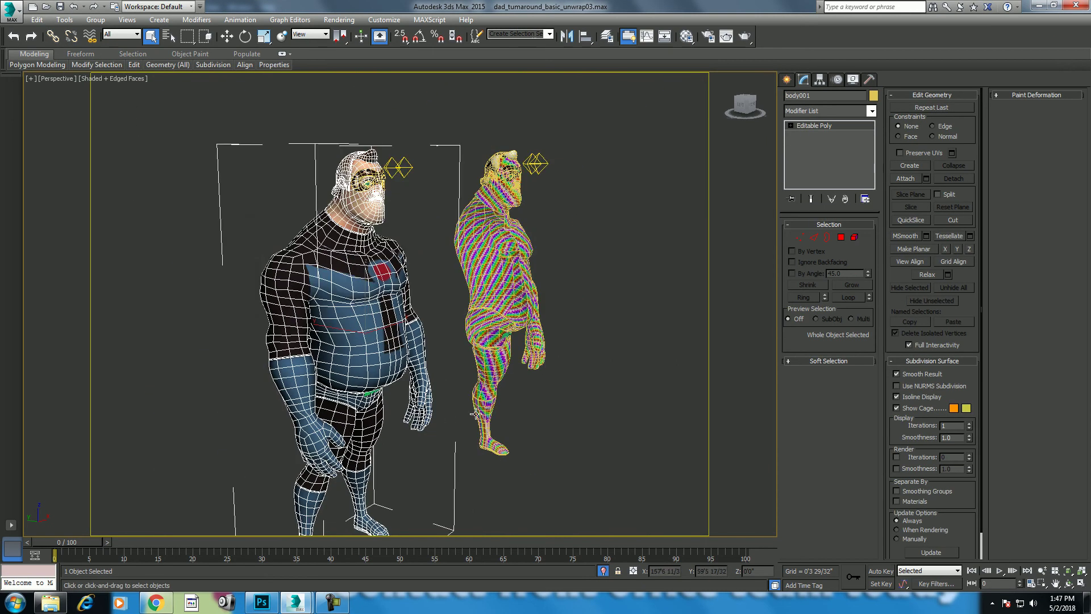
scroll(512, 432, "up", 2)
scroll(625, 483, "up", 1)
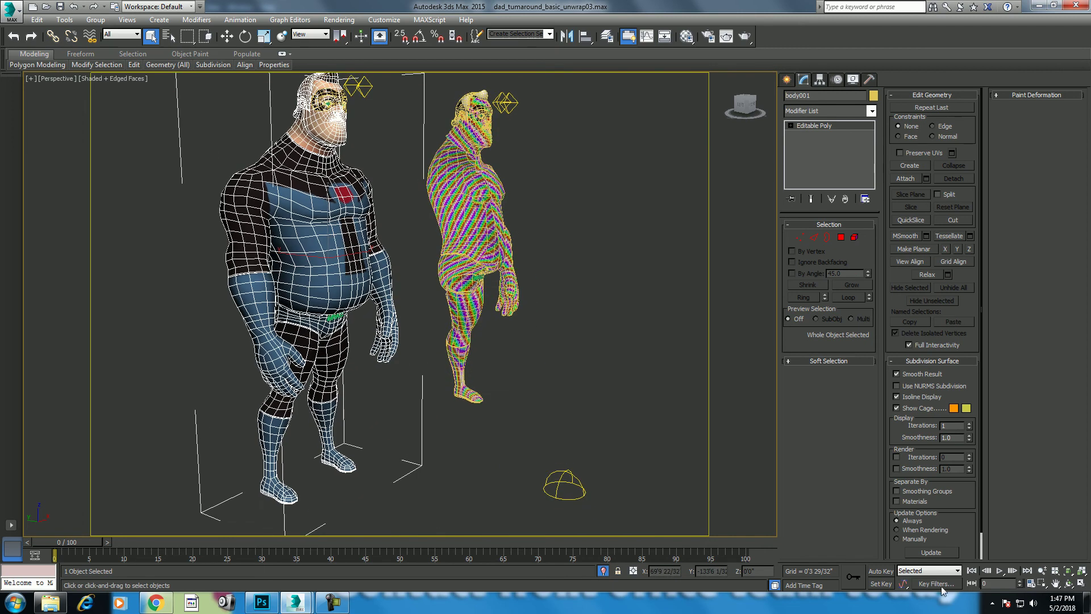
left_click(1068, 583)
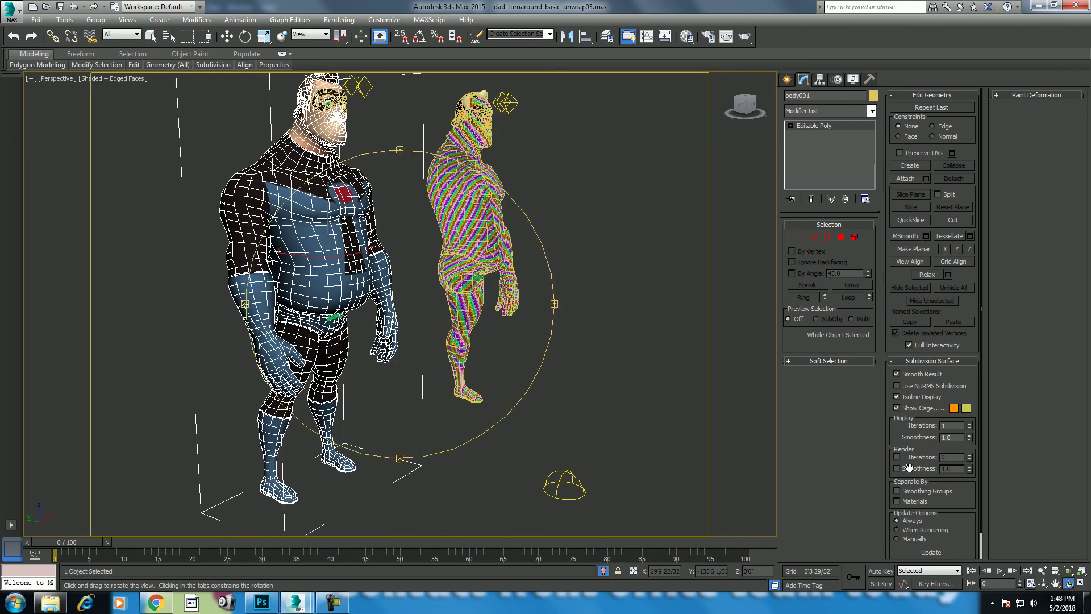
left_click_drag(405, 272, 358, 262)
right_click(702, 247)
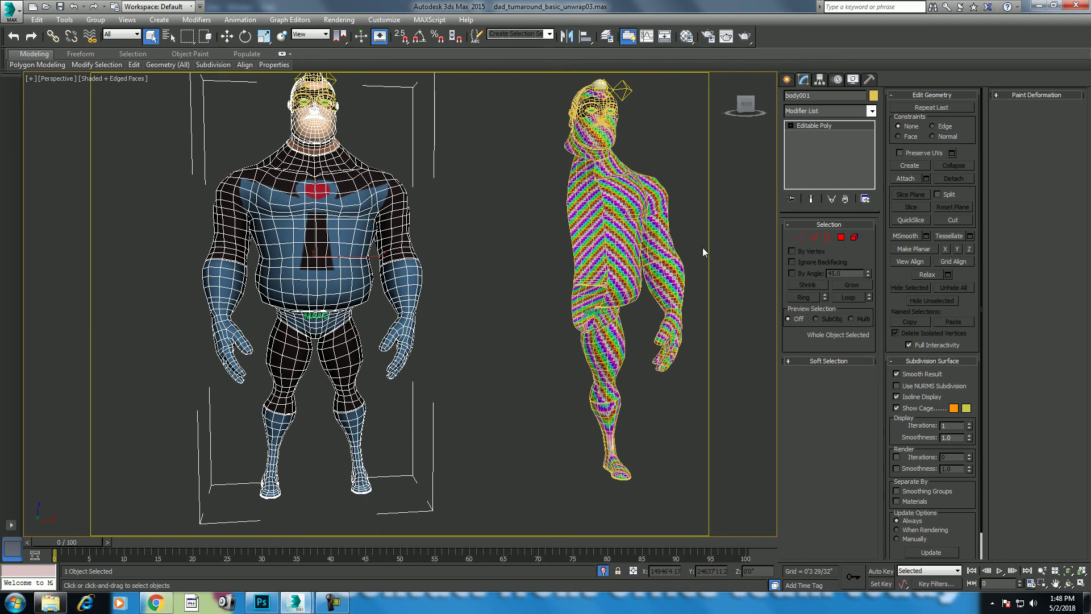
left_click(624, 227)
Add a Symmetry modifier to the right checkered figure.
left_click(834, 111)
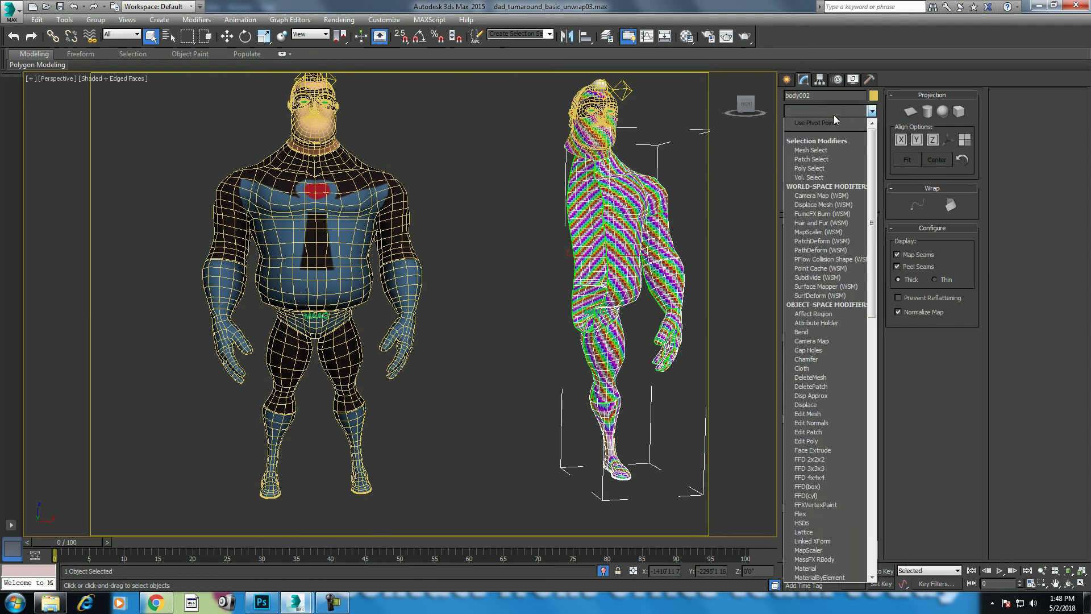
type("sy")
key("Return")
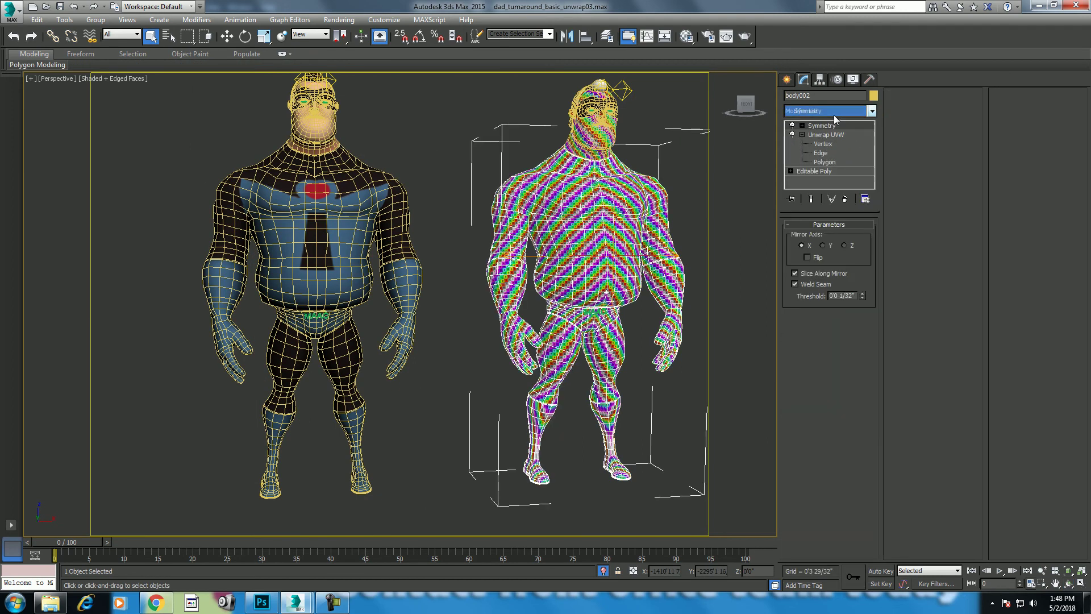
middle_click_drag(576, 327, 574, 337)
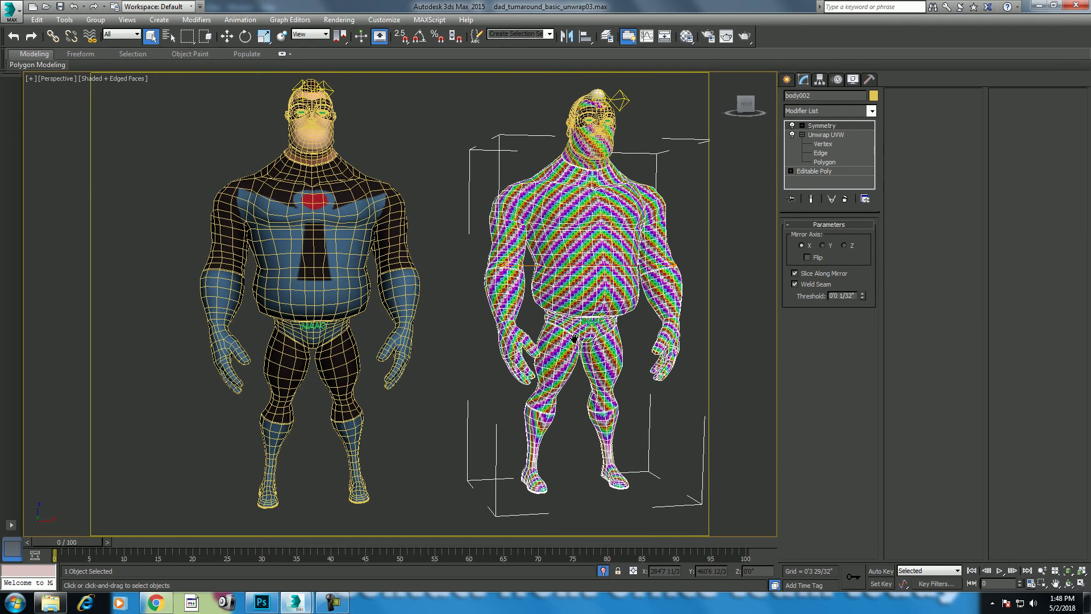
Select the left textured figure and add an Unwrap UVW modifier to it.
right_click(443, 392)
left_click(455, 397)
left_click(403, 370)
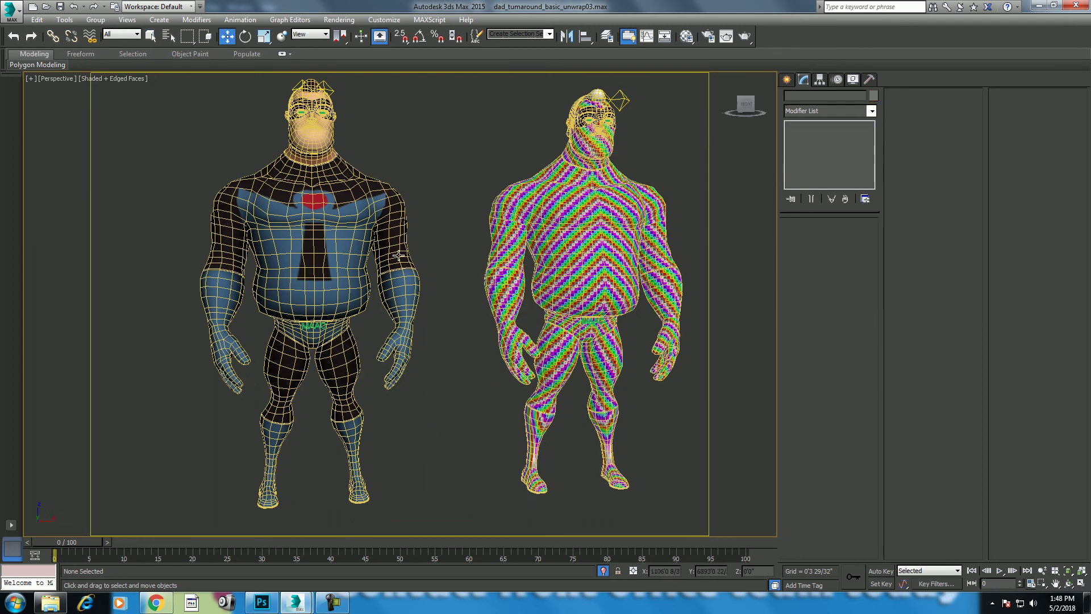
left_click(399, 256)
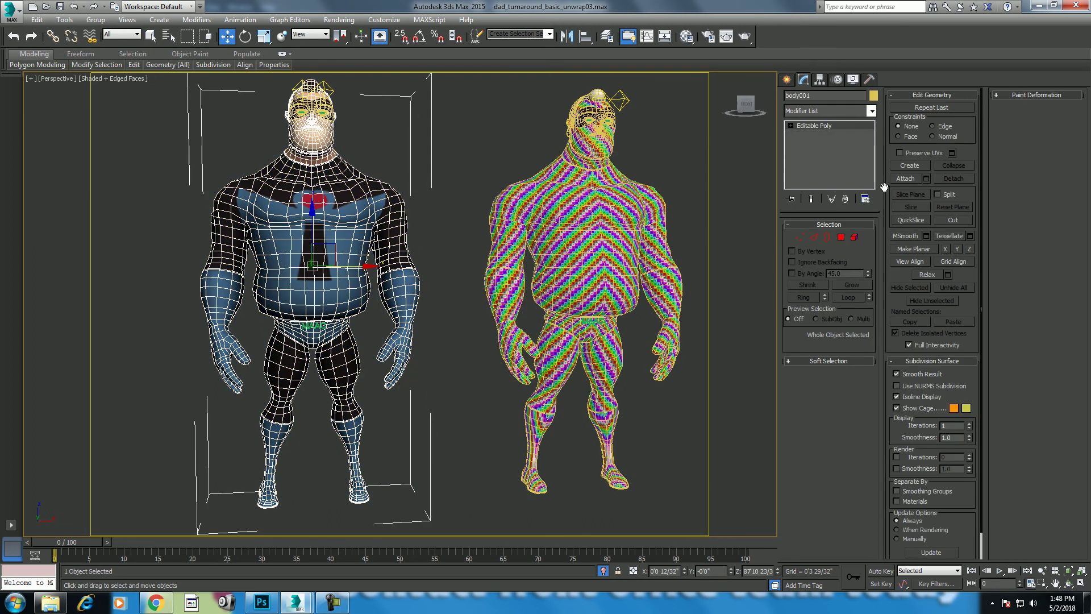
left_click(842, 111)
scroll(843, 112, "down", 10)
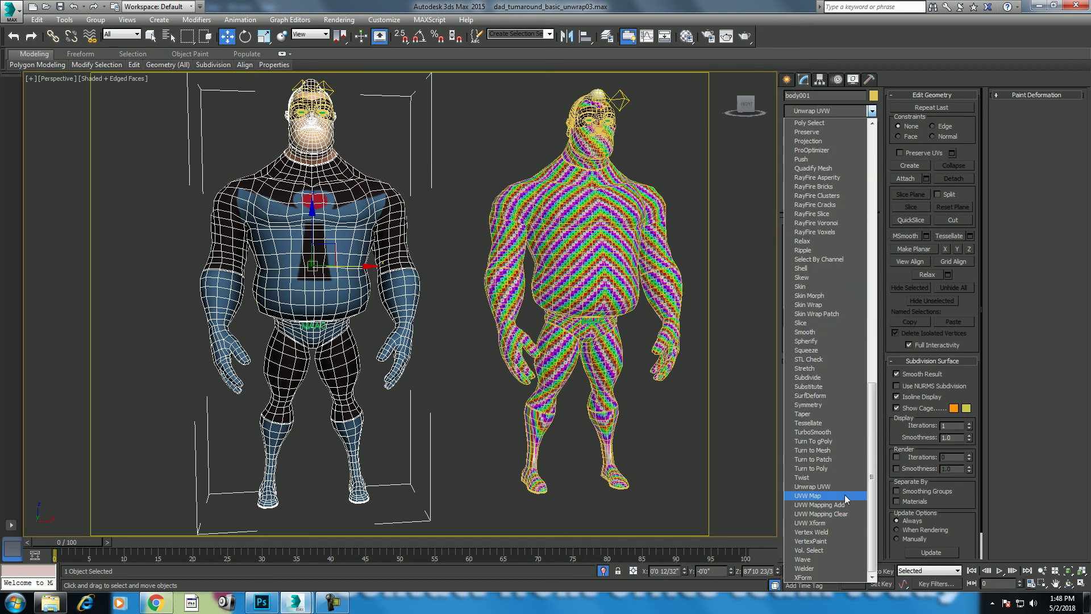
left_click(844, 488)
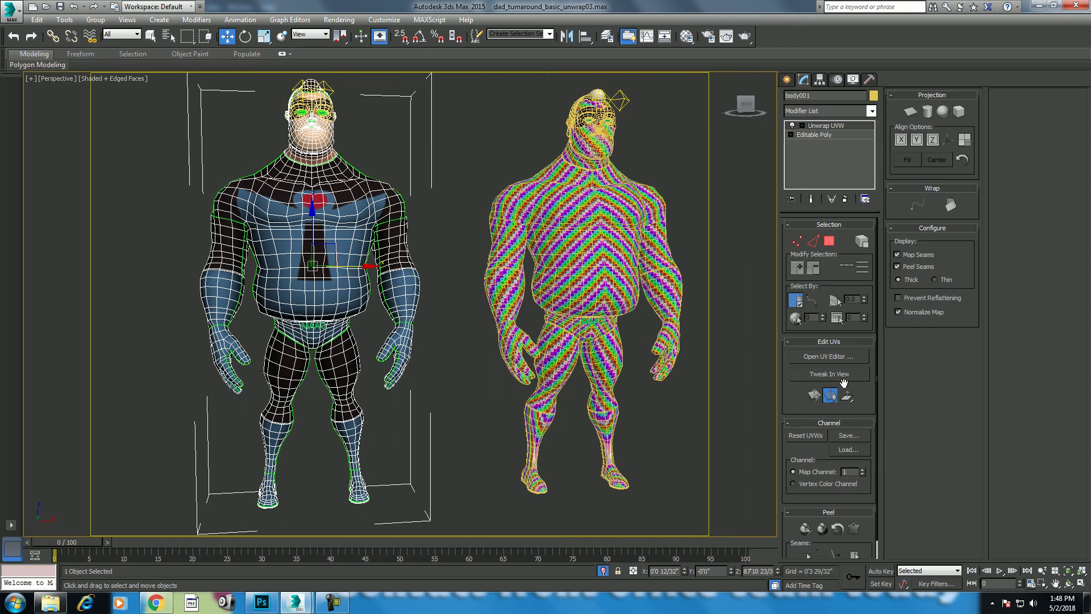
Inspect the existing UV layout in the UV editor, then minimize it.
scroll(284, 281, "down", 3)
scroll(189, 264, "down", 1)
scroll(190, 264, "up", 2)
mouse_move(189, 264)
middle_mouse_down()
mouse_move(208, 270)
mouse_move(150, 299)
mouse_move(169, 287)
middle_mouse_up()
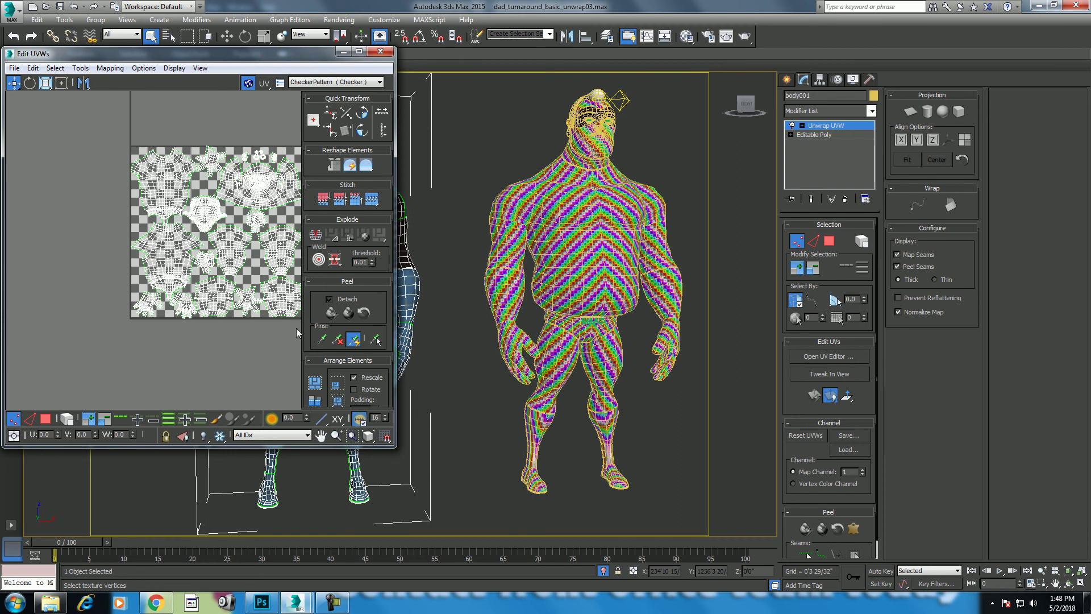
left_click(342, 51)
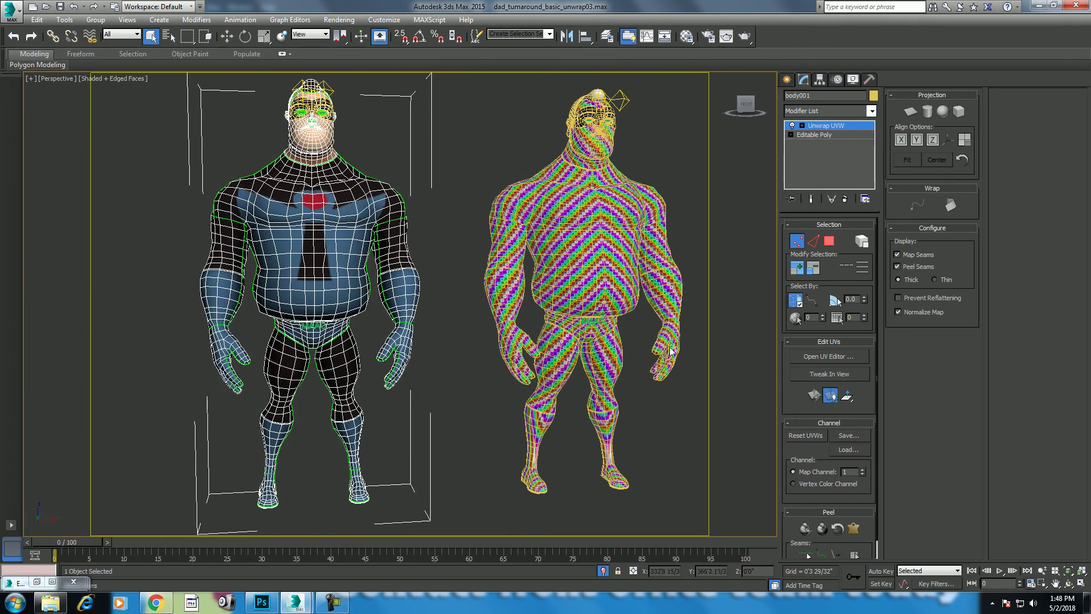
Set the environment background colour to grey value 84 and render a test image.
left_click(339, 20)
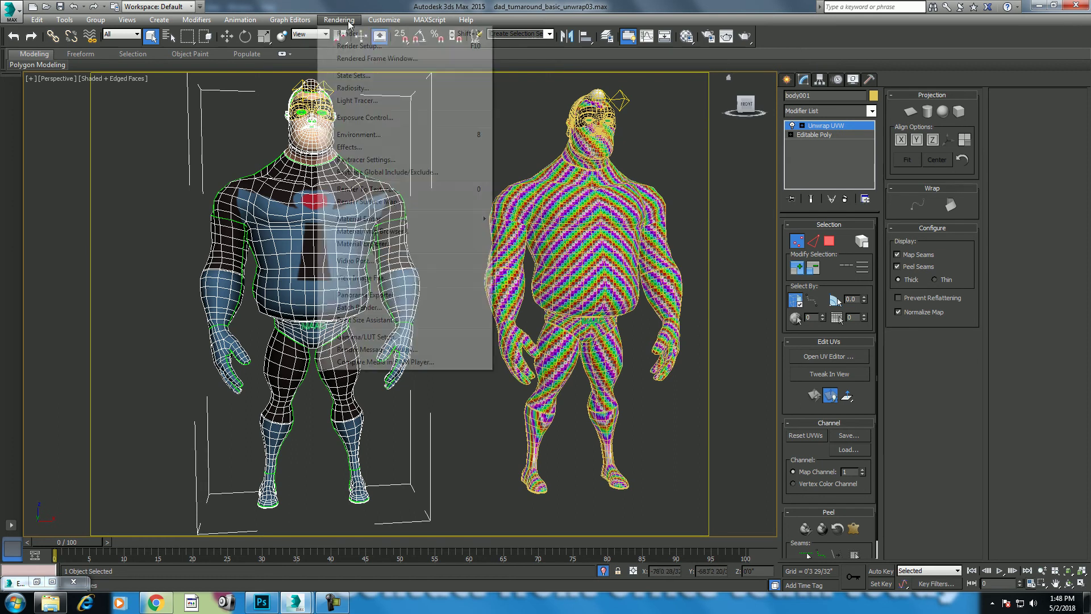
left_click(418, 132)
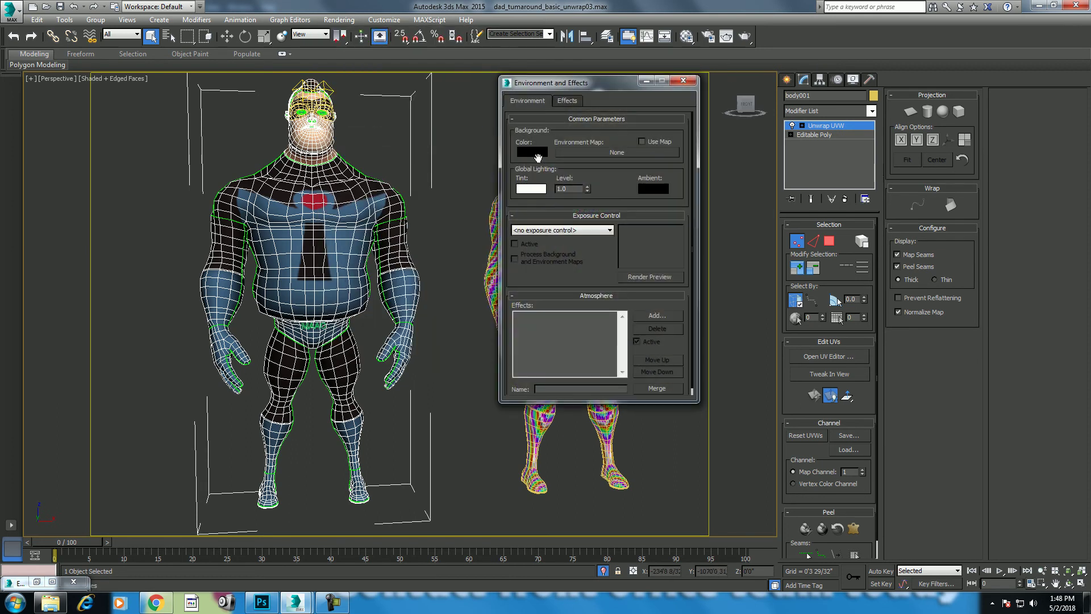
left_click(538, 157)
left_click(332, 94)
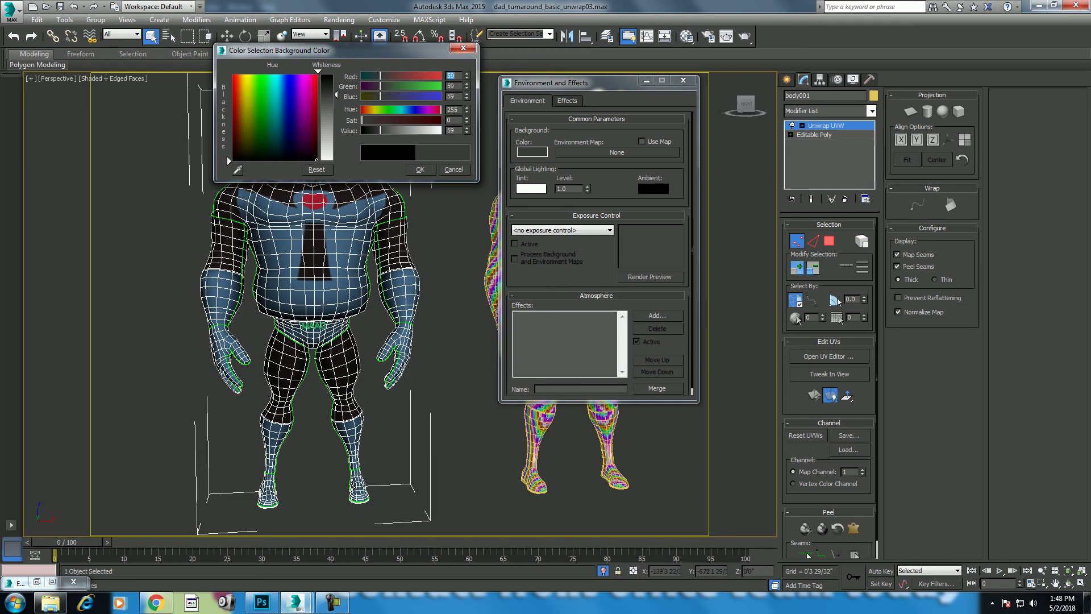
left_click_drag(336, 94, 336, 103)
left_click(419, 170)
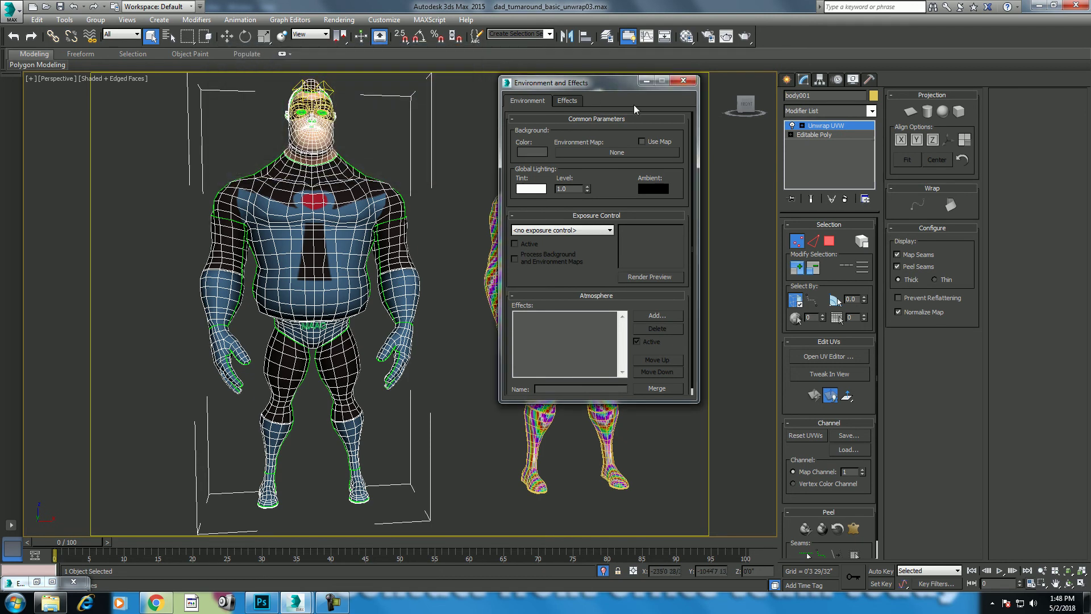
left_click(683, 80)
left_click(745, 37)
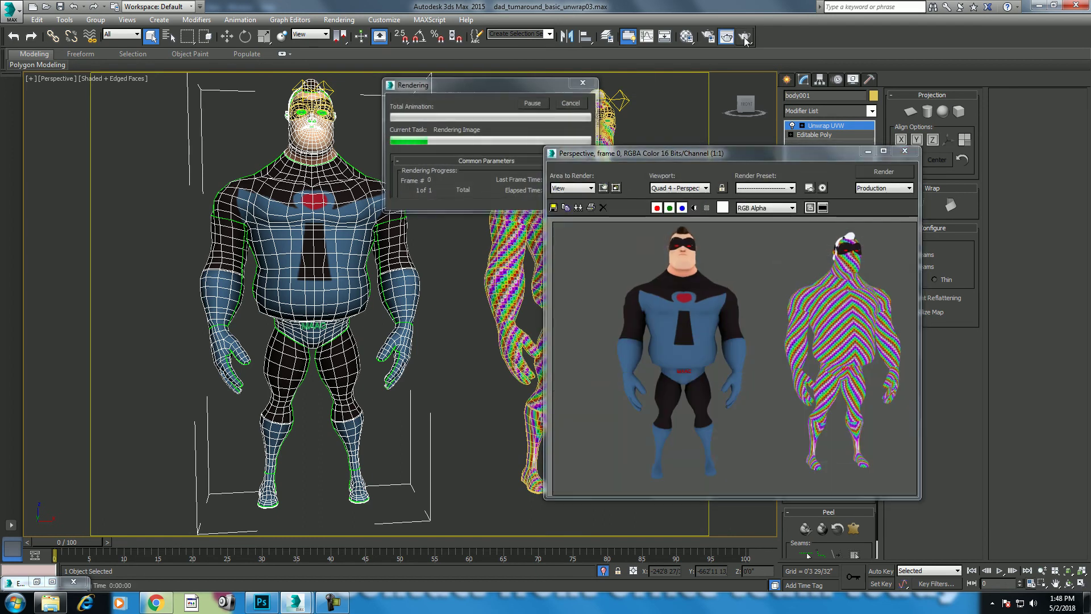
Place a Standard Skylight on the ground below the characters.
left_click(912, 154)
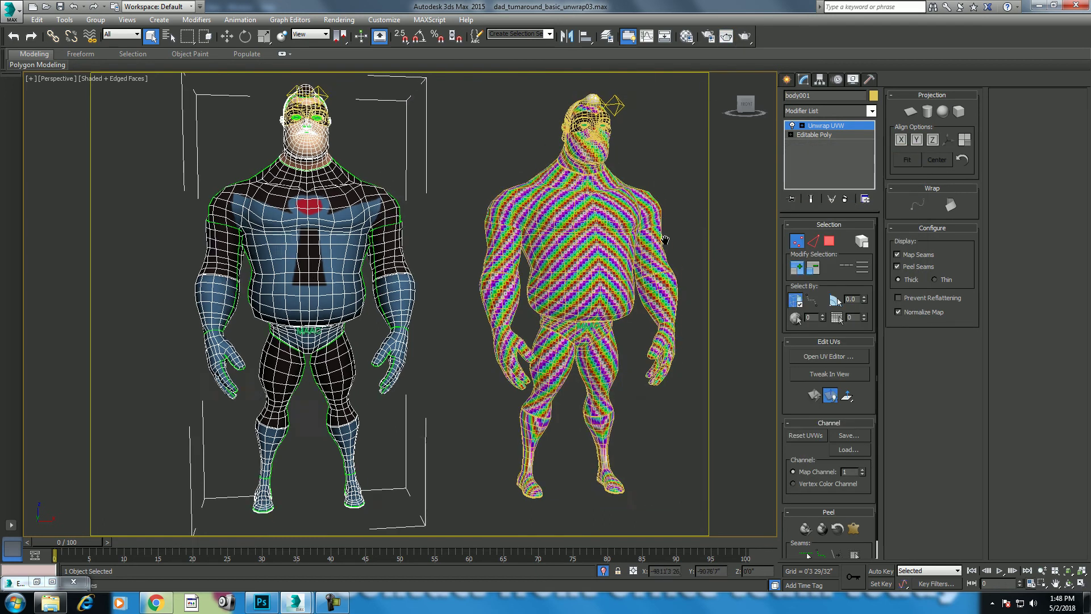
middle_click_drag(739, 228, 648, 250, "alt")
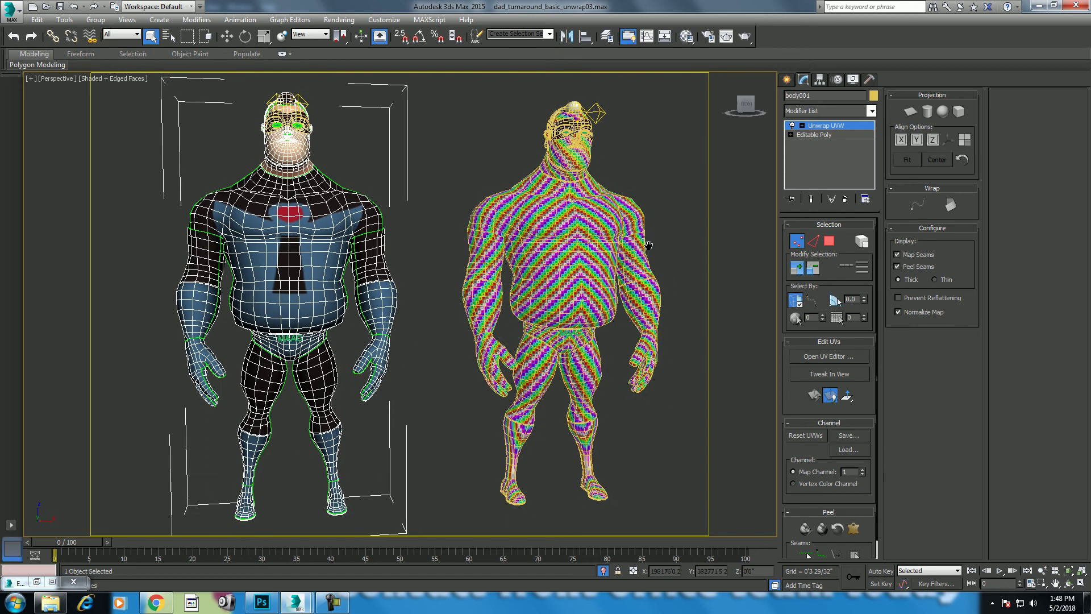
left_click(793, 82)
left_click(817, 98)
left_click(814, 113)
left_click(807, 130)
left_click(852, 175)
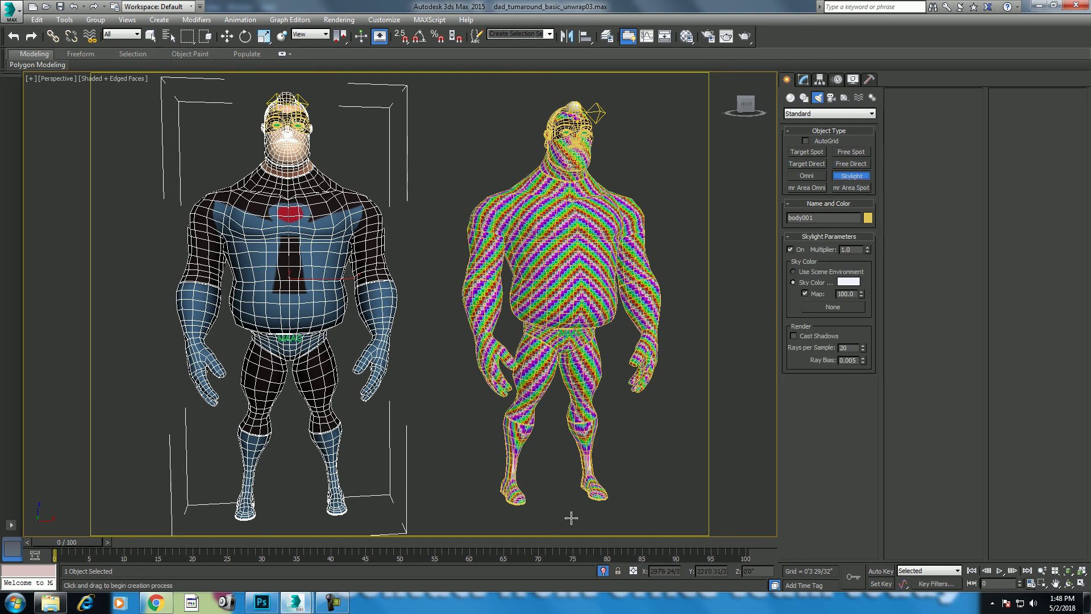
left_click_drag(434, 494, 424, 493)
Render the scene lit by the skylight with Cast Shadows enabled.
right_click(426, 493)
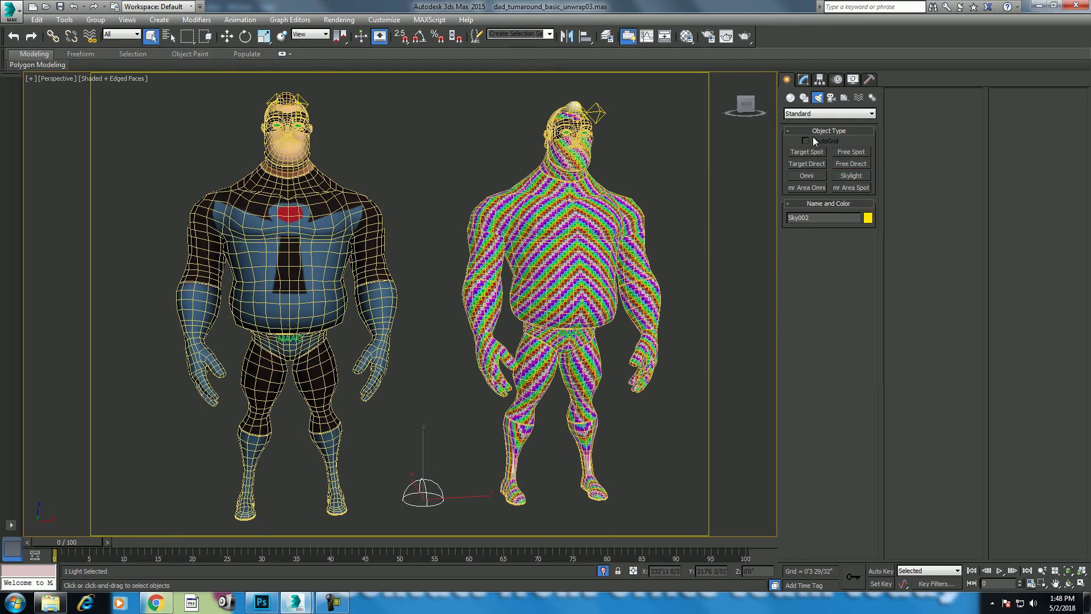
left_click(804, 79)
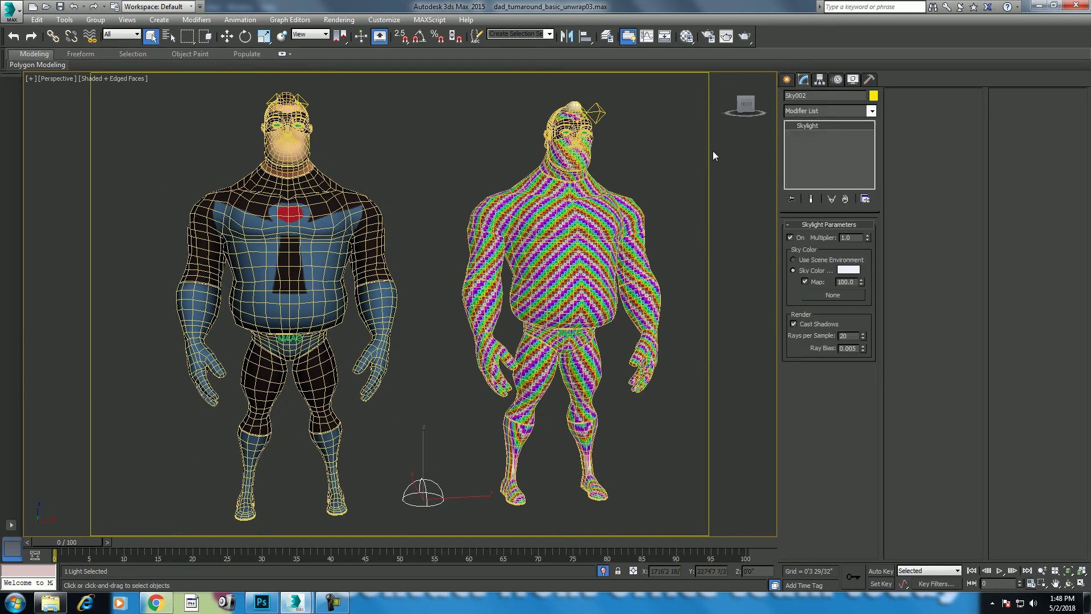
left_click(745, 40)
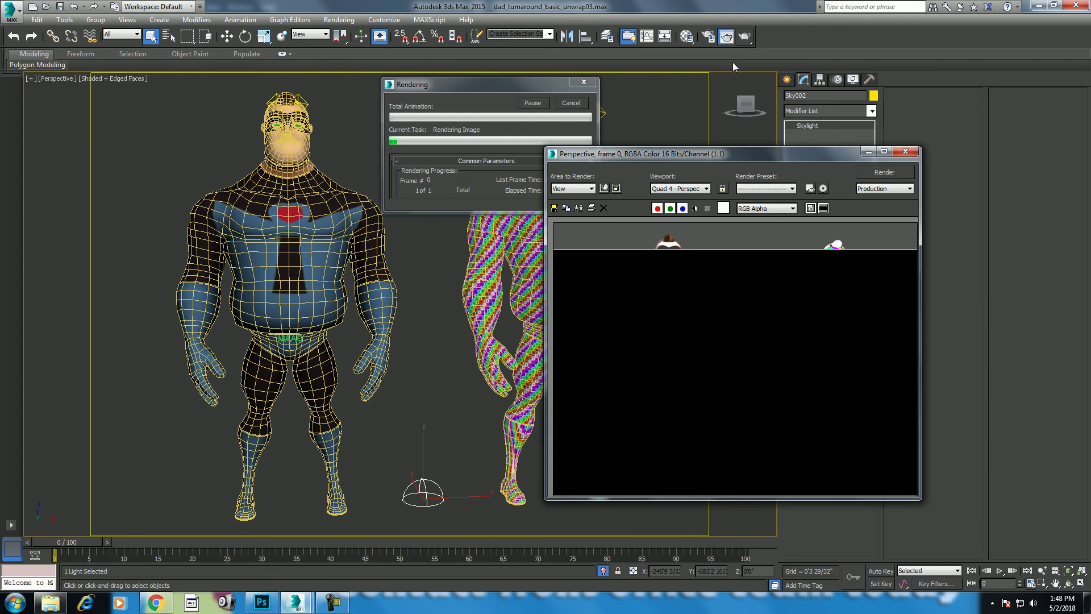
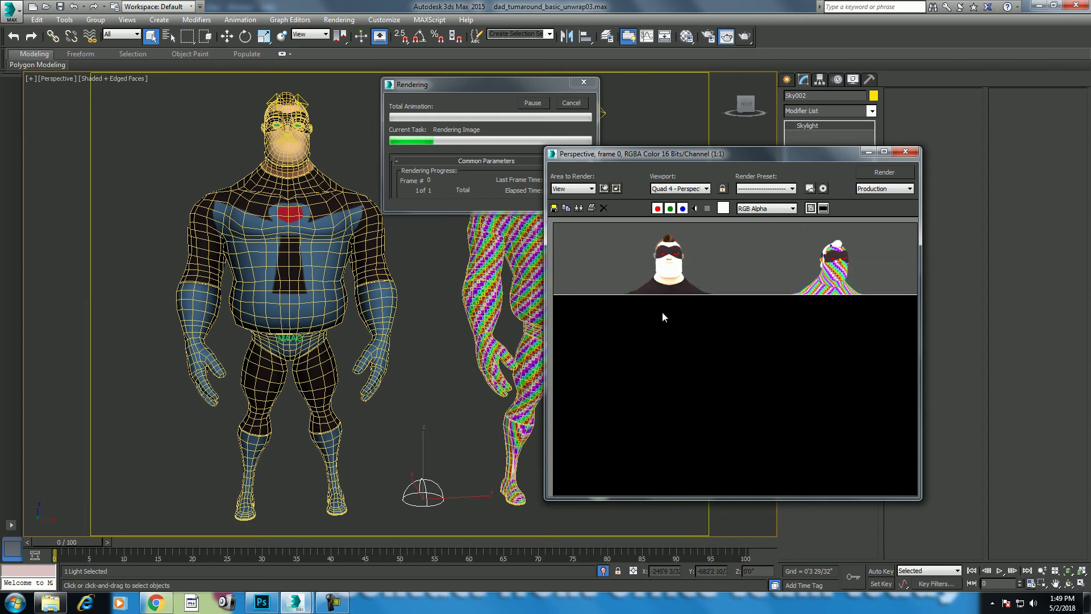
Cancel the running render, pick the Skylight Multiplier value, rerun the production render, then reselect the body.
left_click(578, 106)
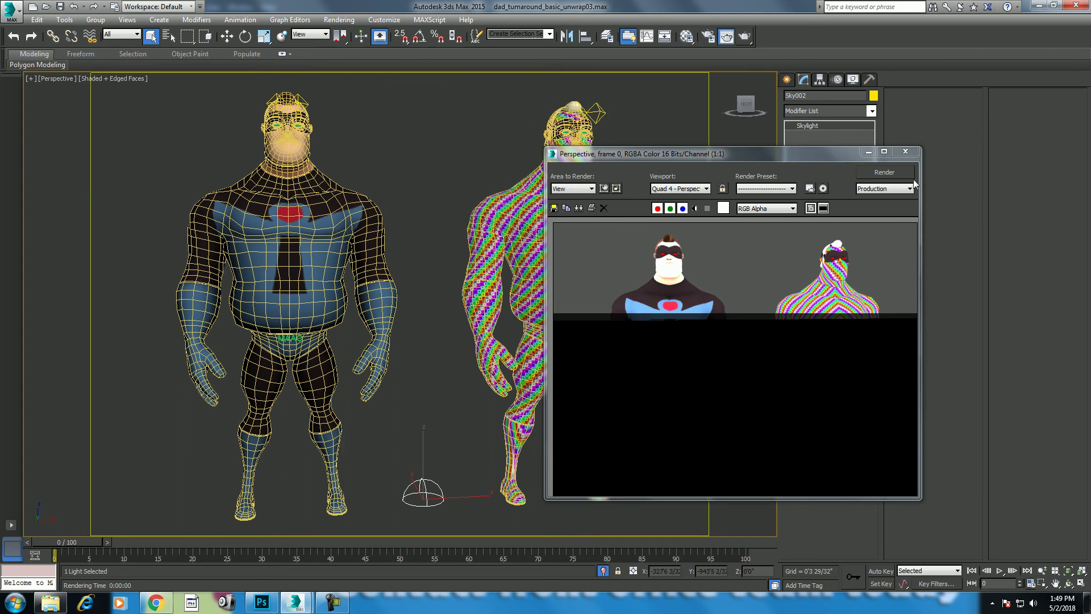
left_click(905, 151)
double_click(859, 239)
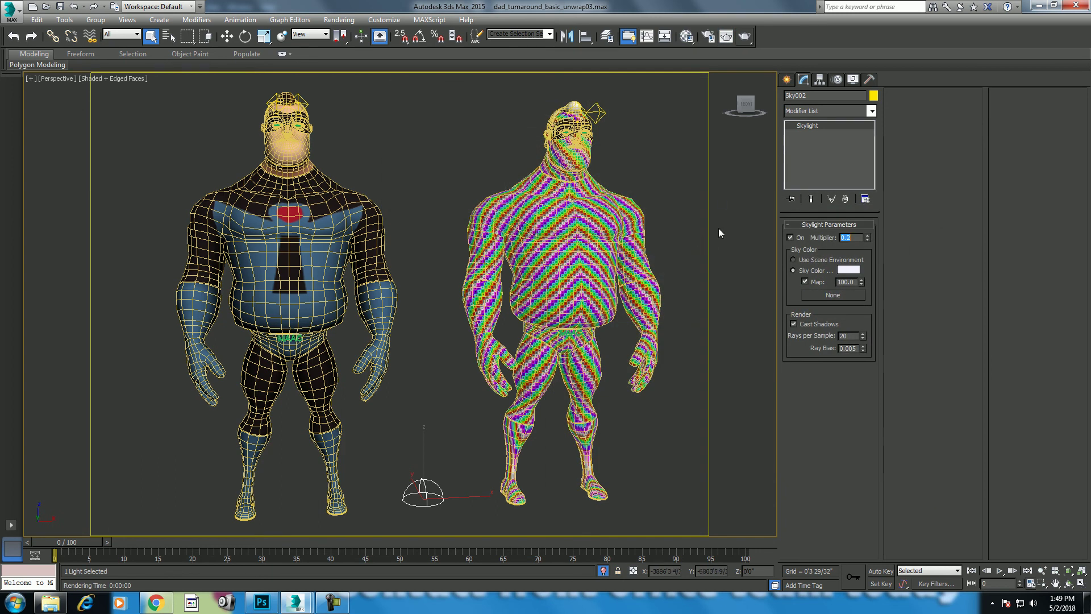
left_click(727, 37)
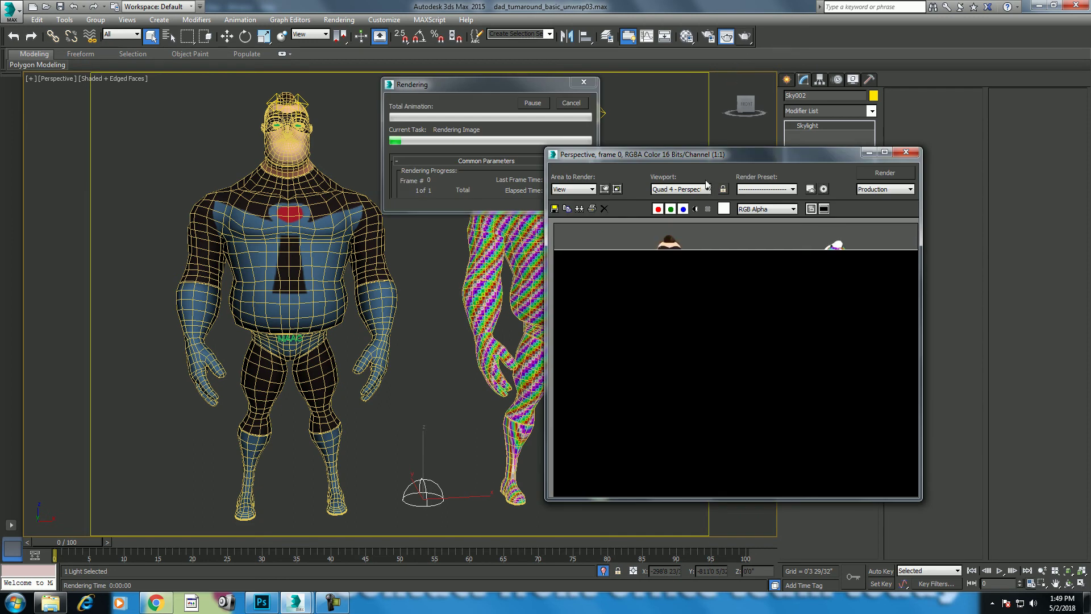
left_click(332, 602)
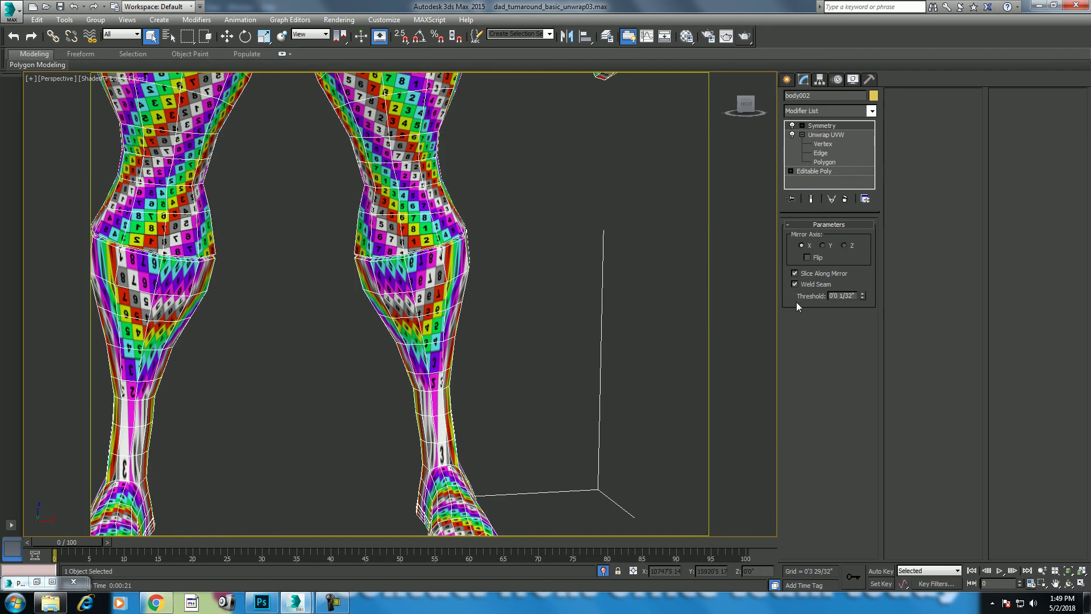
Make Unwrap UVW the active modifier, then open the UV Editor and minimize it.
left_click(826, 137)
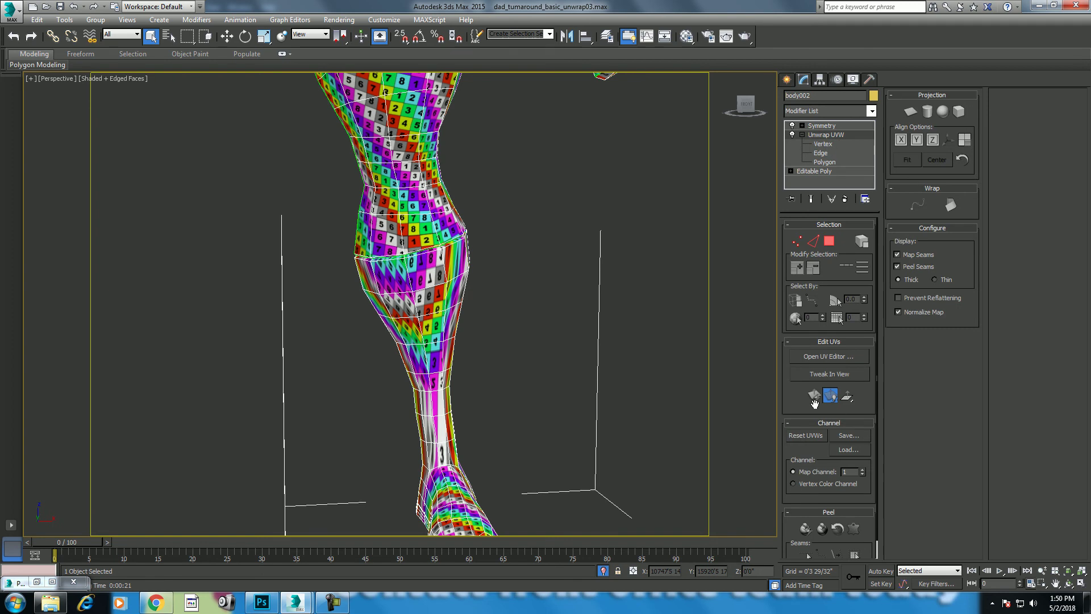
middle_click_drag(484, 280, 483, 267)
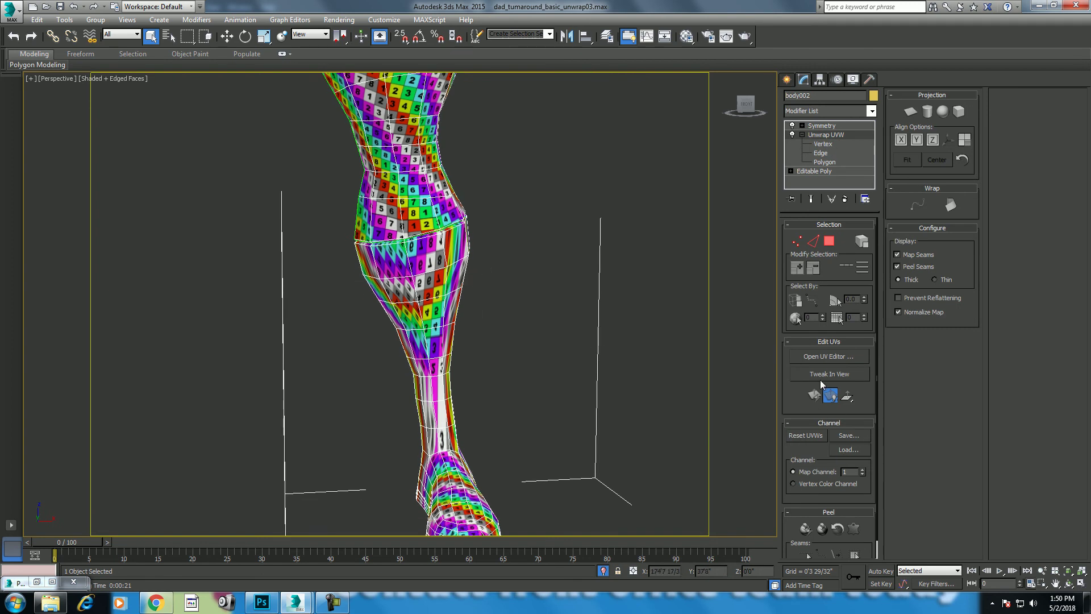
left_click(843, 362)
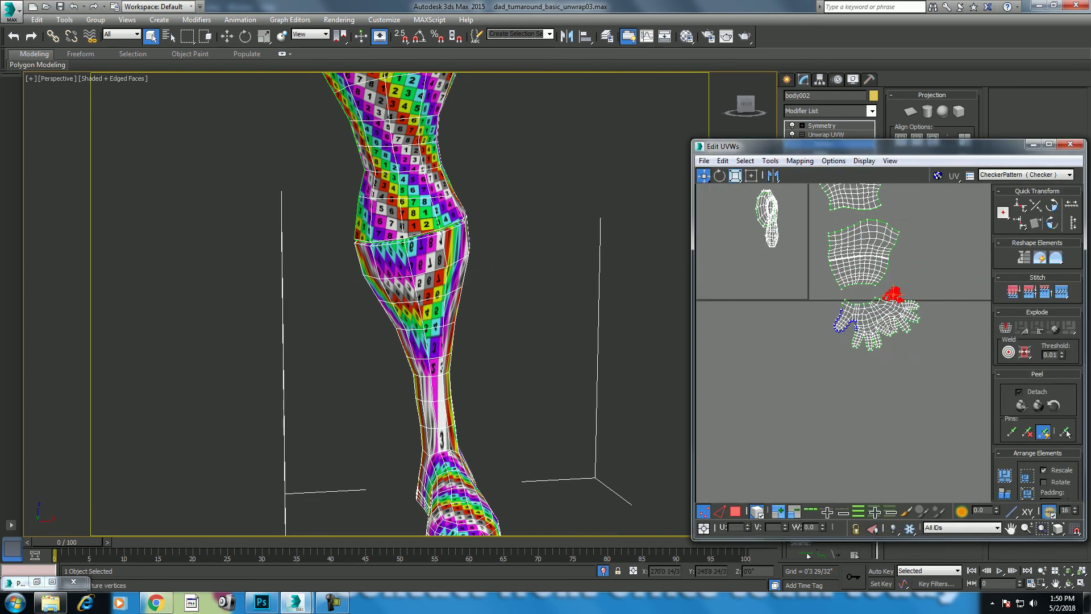
scroll(558, 292, "up", 3)
scroll(557, 290, "up", 1)
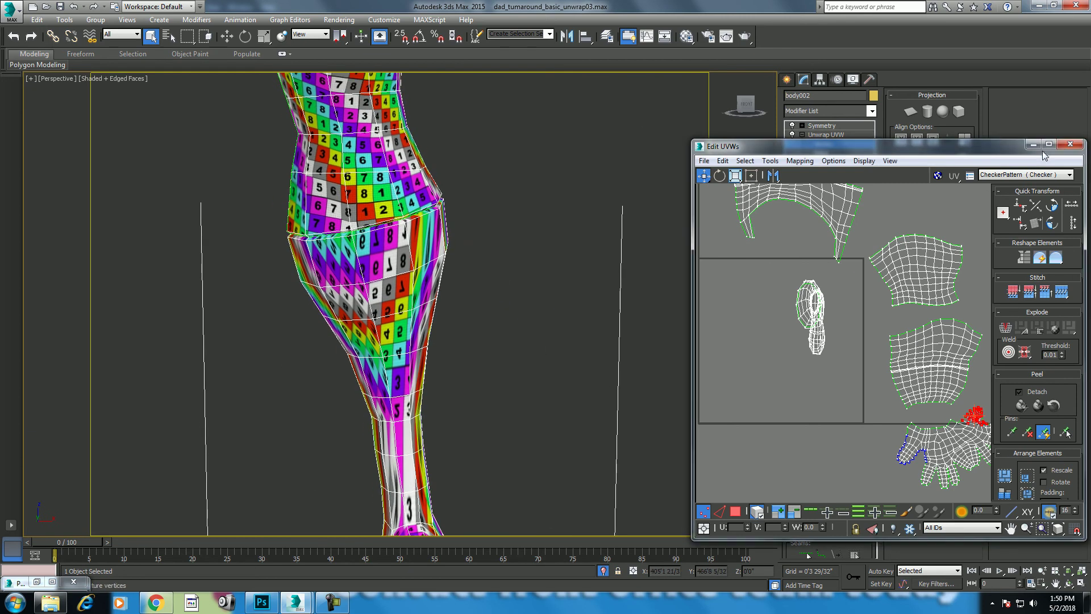
left_click(341, 603)
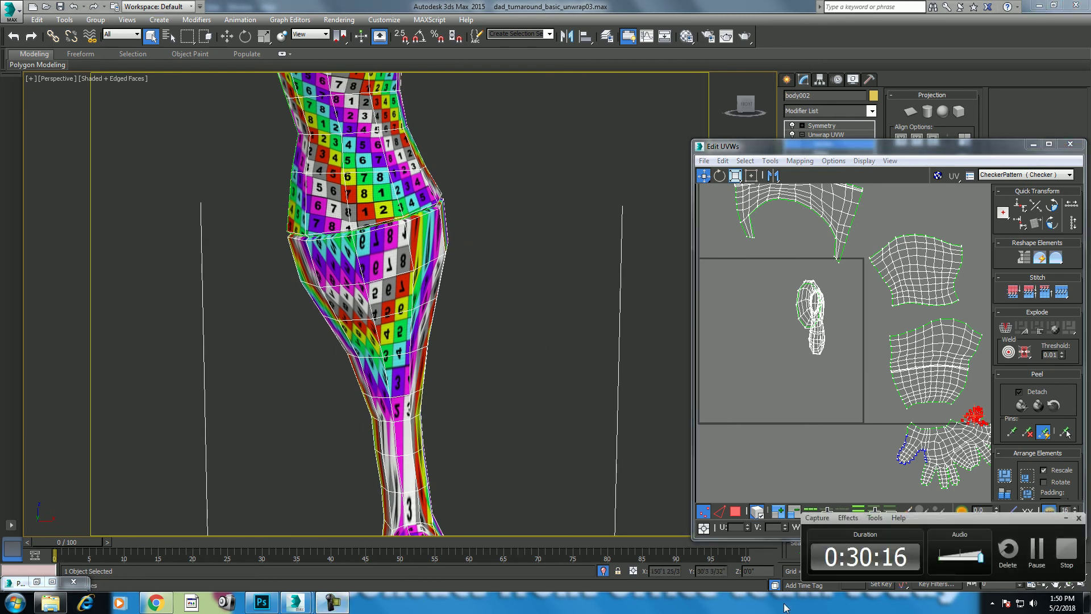
left_click(1033, 144)
middle_click_drag(425, 296, 566, 287)
mouse_move(432, 311)
middle_mouse_down("alt")
mouse_move(409, 311)
mouse_move(729, 250)
middle_mouse_up("alt")
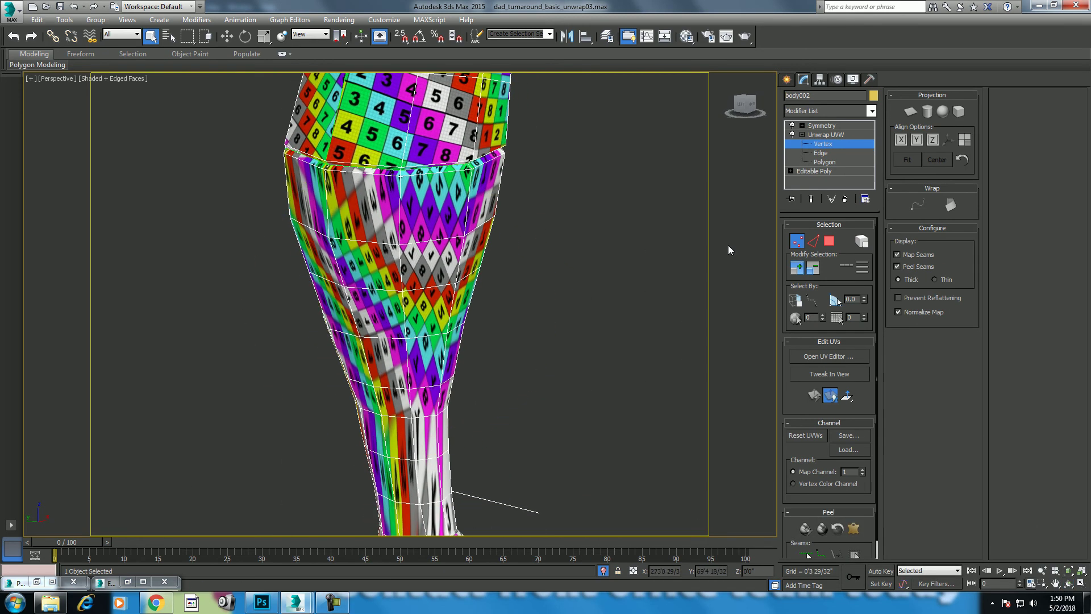
Give the leg a plain grey default material and switch to Edge sub-object mode.
key("m")
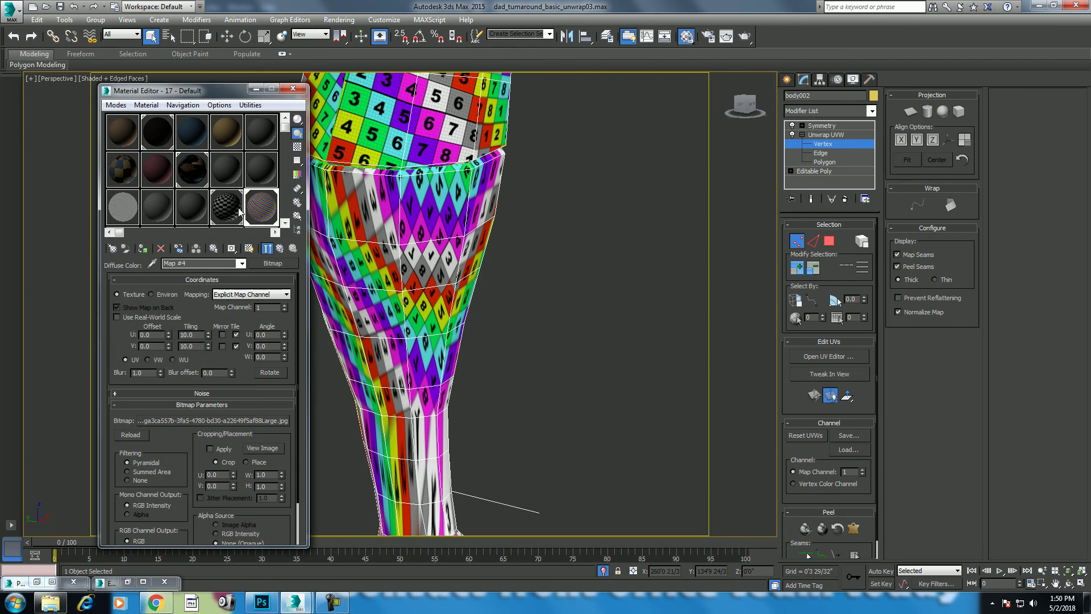
left_click(143, 248)
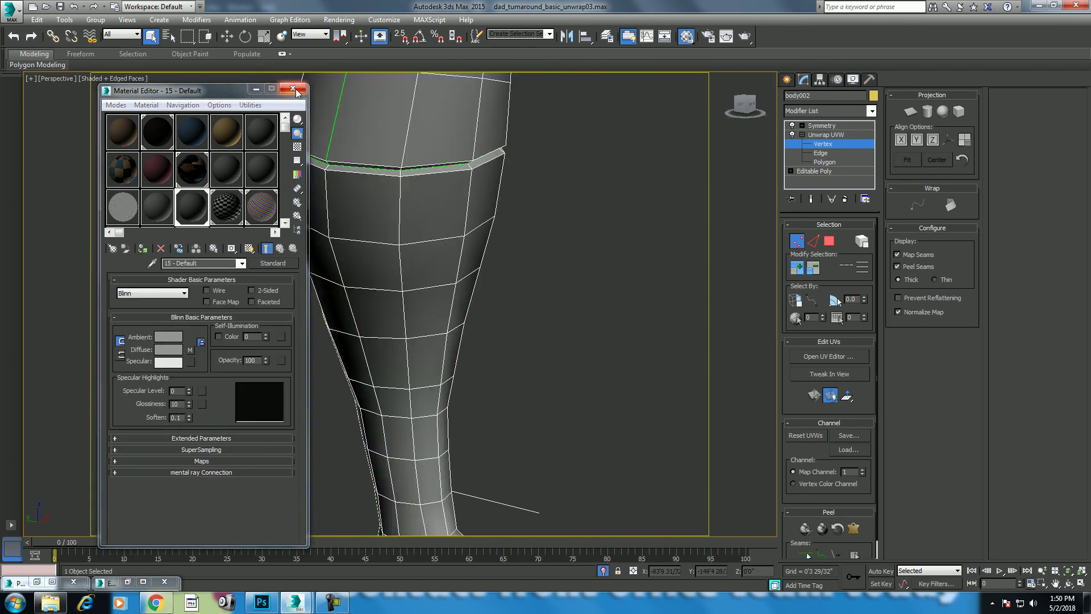
left_click(293, 89)
middle_click_drag(390, 273, 487, 267, "alt")
left_click(810, 244)
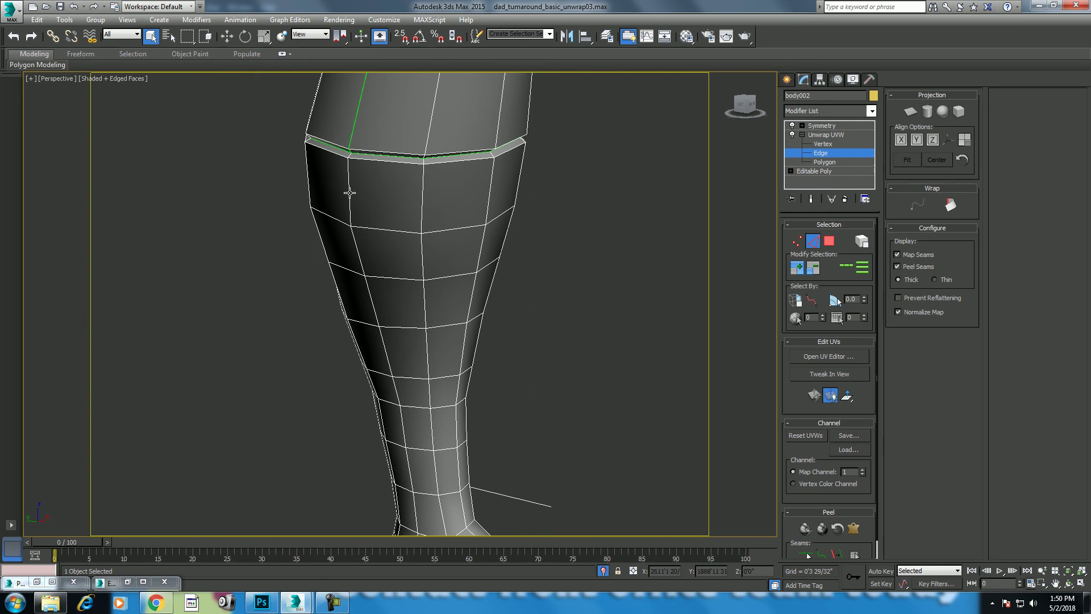
Loop the seam edge down the leg, deselecting thigh and right-side edges in Front wireframe.
left_click(846, 267)
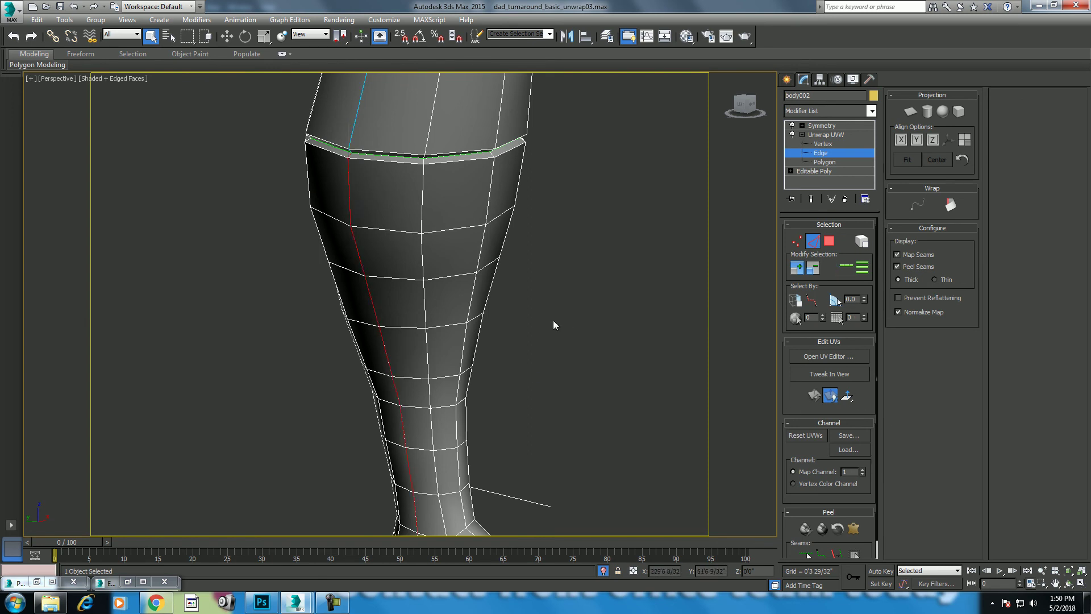
scroll(554, 319, "down", 4)
mouse_move(545, 348)
middle_mouse_down("alt")
mouse_move(574, 399)
mouse_move(549, 239)
middle_mouse_up("alt")
key("f")
key("F3")
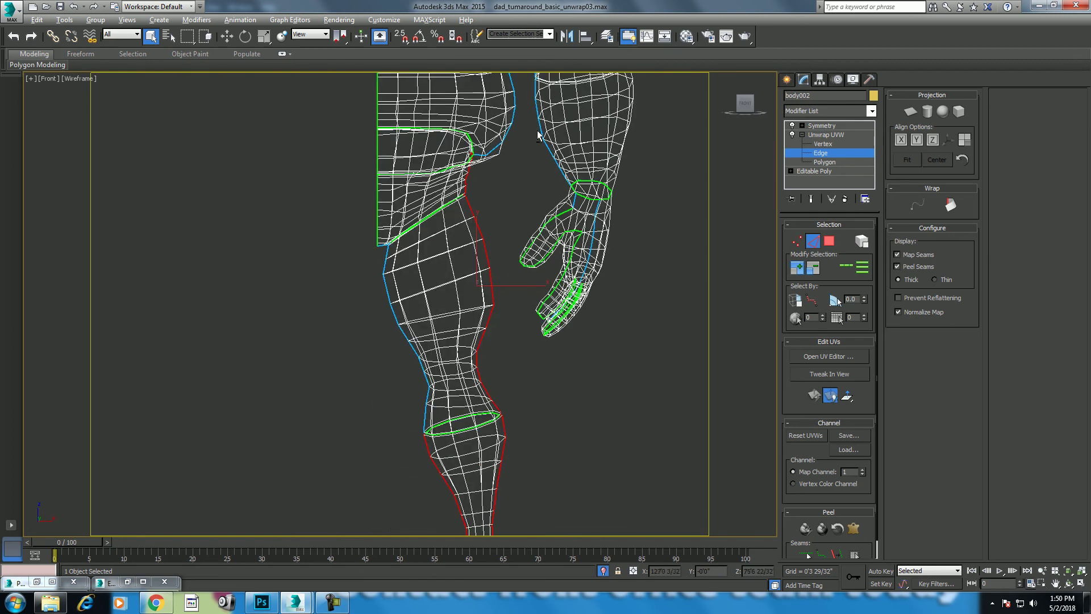
left_click_drag(360, 306, 522, 279, "alt")
scroll(537, 440, "up", 2)
scroll(568, 397, "up", 2)
scroll(551, 381, "up", 2)
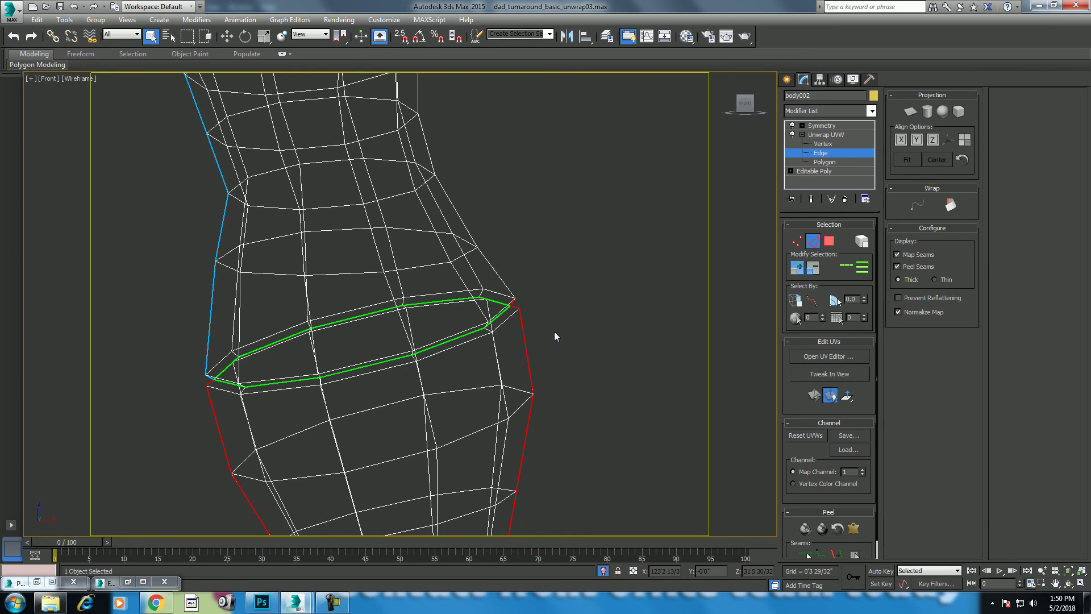
scroll(555, 336, "down", 2)
scroll(520, 381, "down", 2)
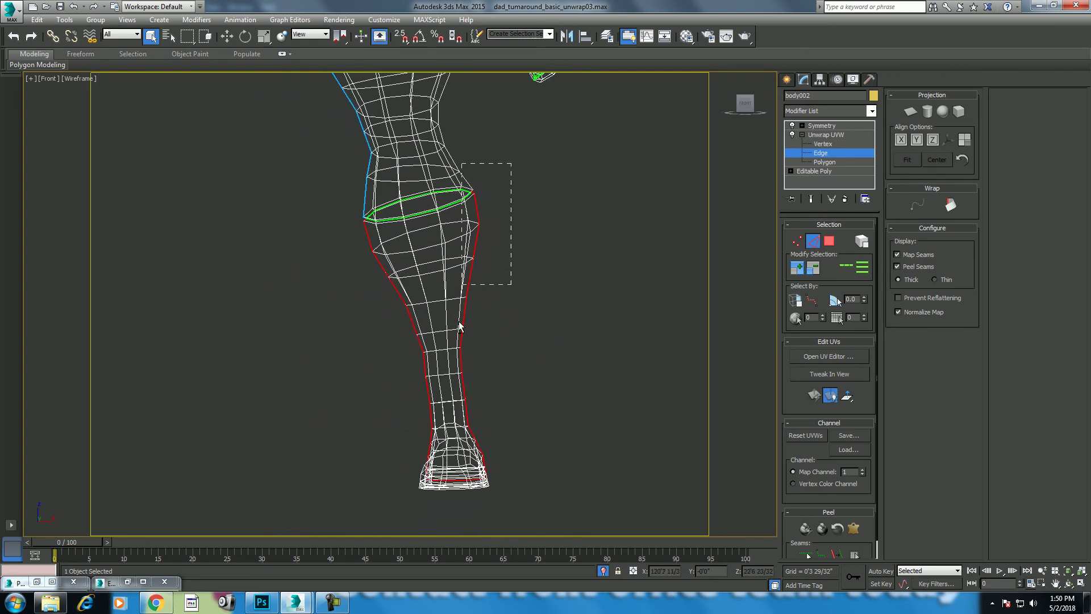
left_click_drag(459, 427, 460, 428, "alt")
scroll(537, 433, "up", 2)
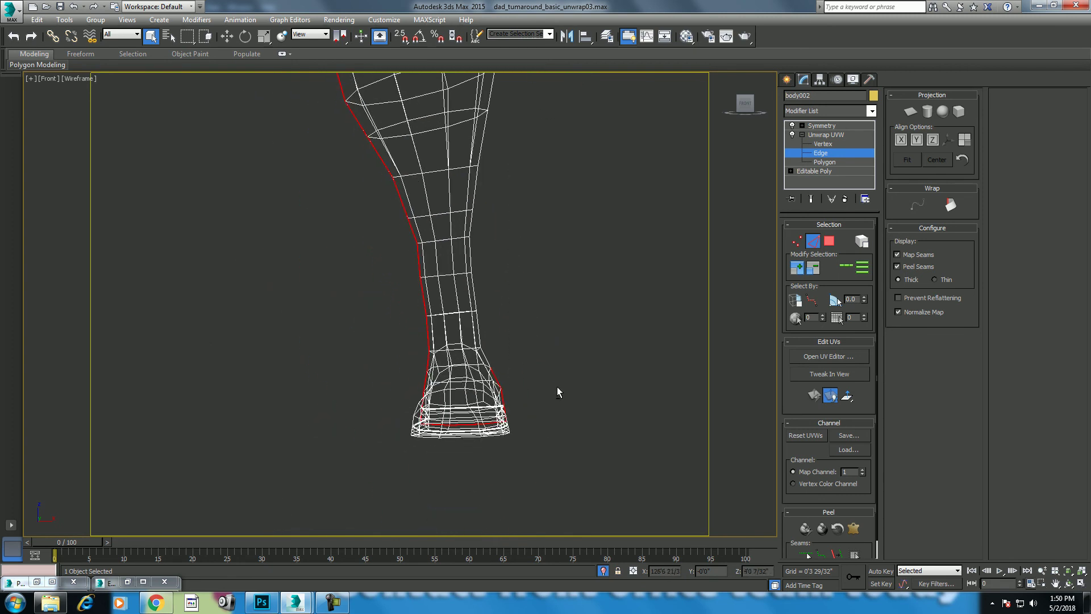
Select the edge along the sole in shaded perspective and extend it into a full loop.
key("p")
key("F3")
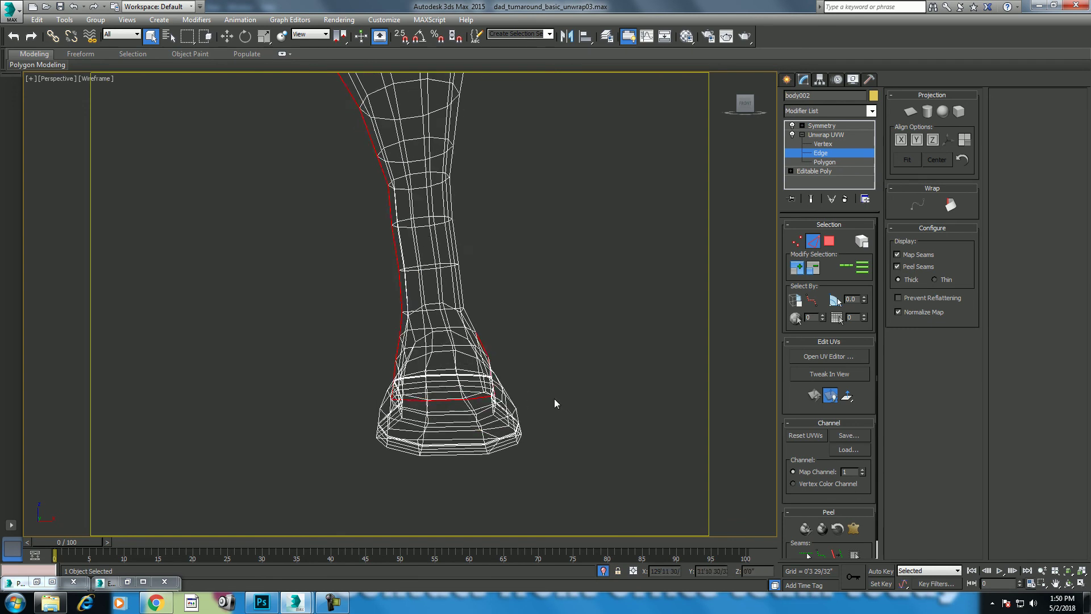
left_click(1068, 583)
left_click_drag(272, 394, 413, 363)
scroll(365, 365, "down", 1)
right_click(369, 361)
scroll(373, 356, "up", 3)
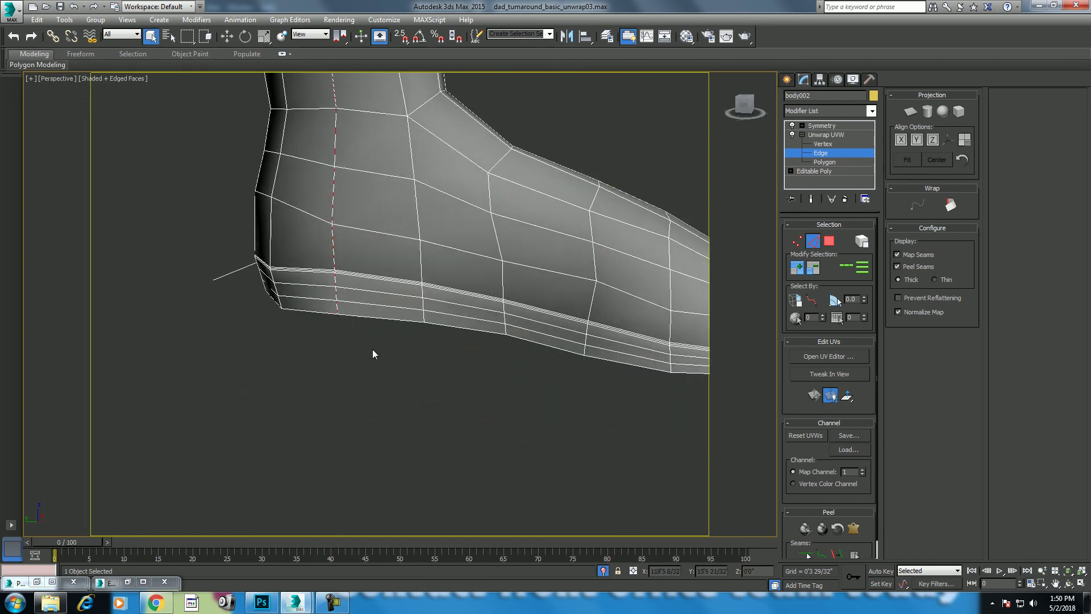
scroll(390, 329, "up", 3)
left_click(369, 281)
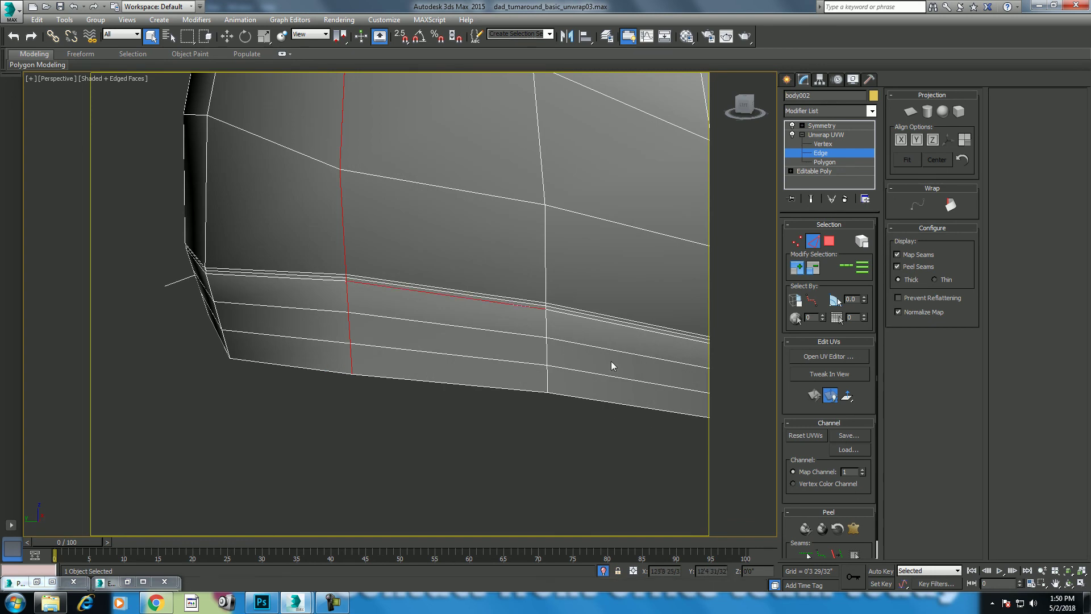
left_click(851, 272)
scroll(521, 344, "down", 3)
key("f")
scroll(477, 341, "up", 1)
Deselect two stray seam edges on the foot in the Front wireframe view.
scroll(488, 242, "up", 2)
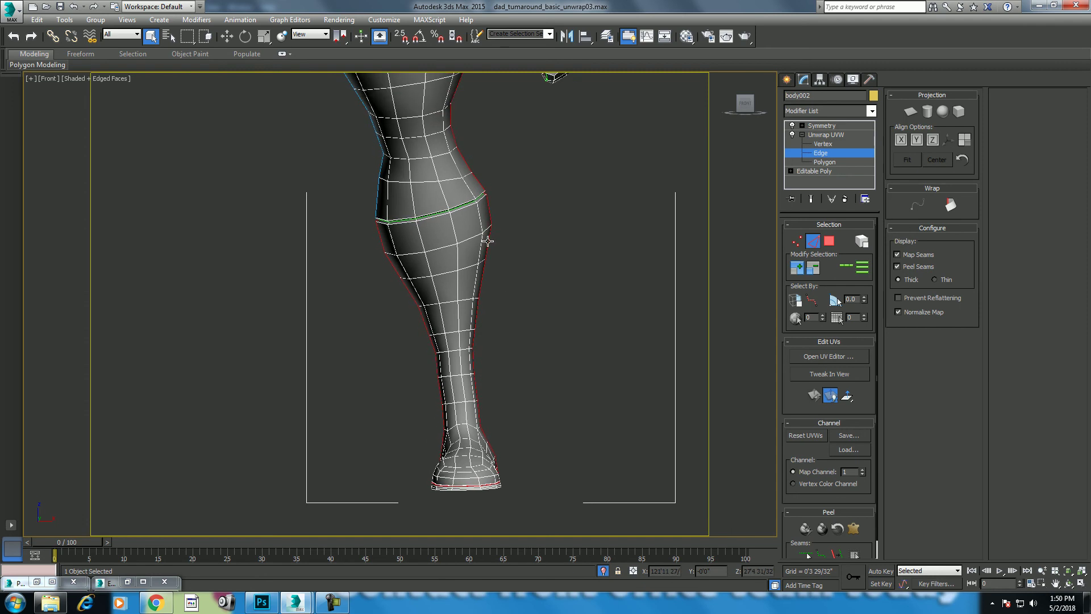
scroll(438, 324, "down", 3)
middle_click_drag(441, 250, 438, 291)
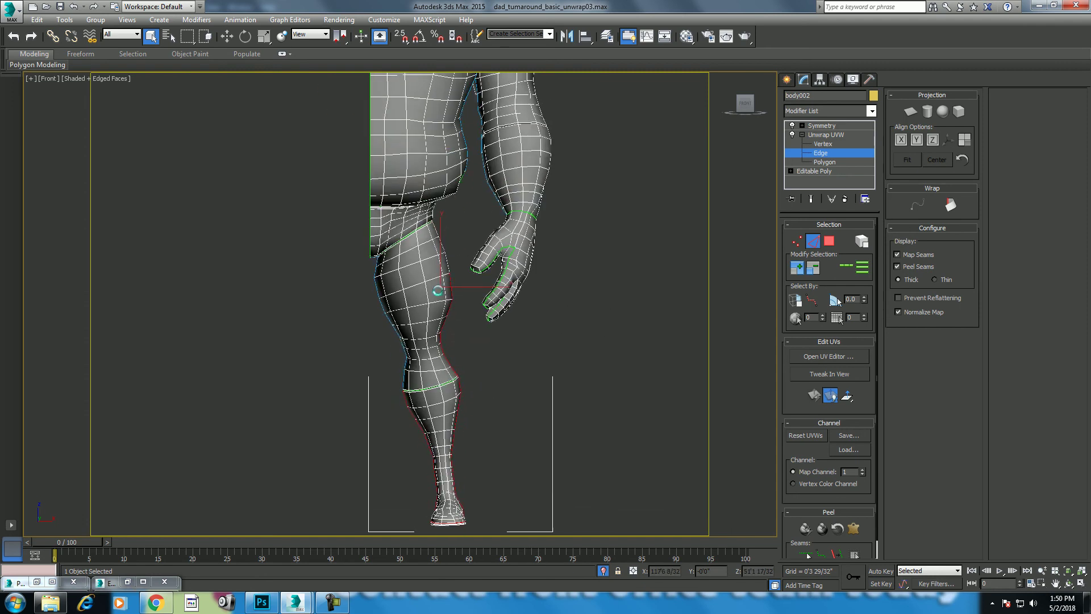
key("F3")
scroll(438, 291, "down", 3)
scroll(494, 258, "up", 4)
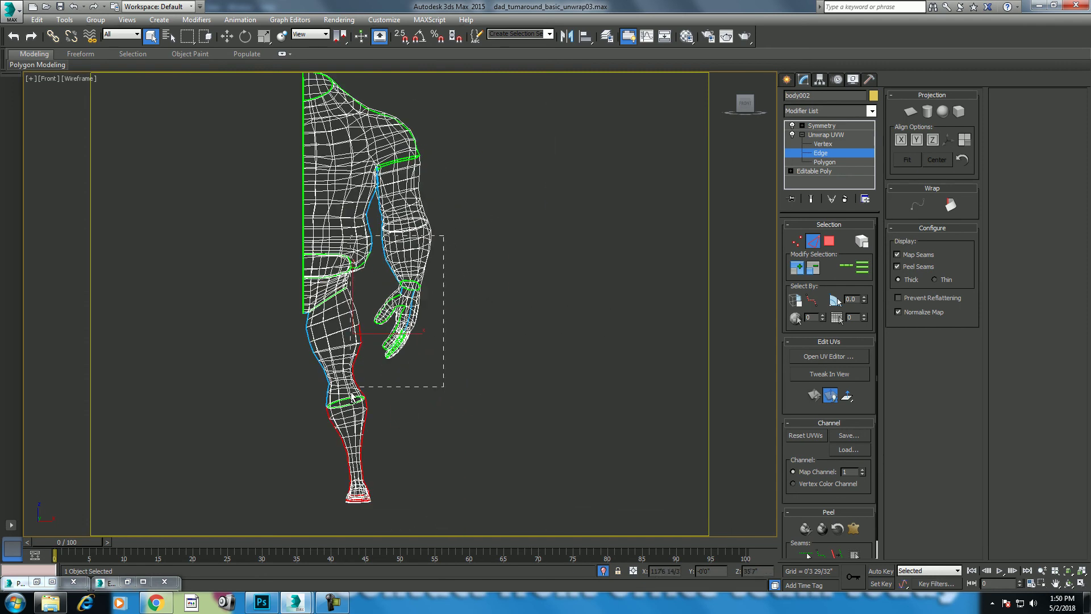
middle_click_drag(354, 397, 524, 176)
scroll(555, 232, "up", 1)
scroll(565, 241, "up", 2)
left_click_drag(492, 365, 504, 361)
scroll(504, 360, "up", 3)
scroll(536, 288, "up", 3)
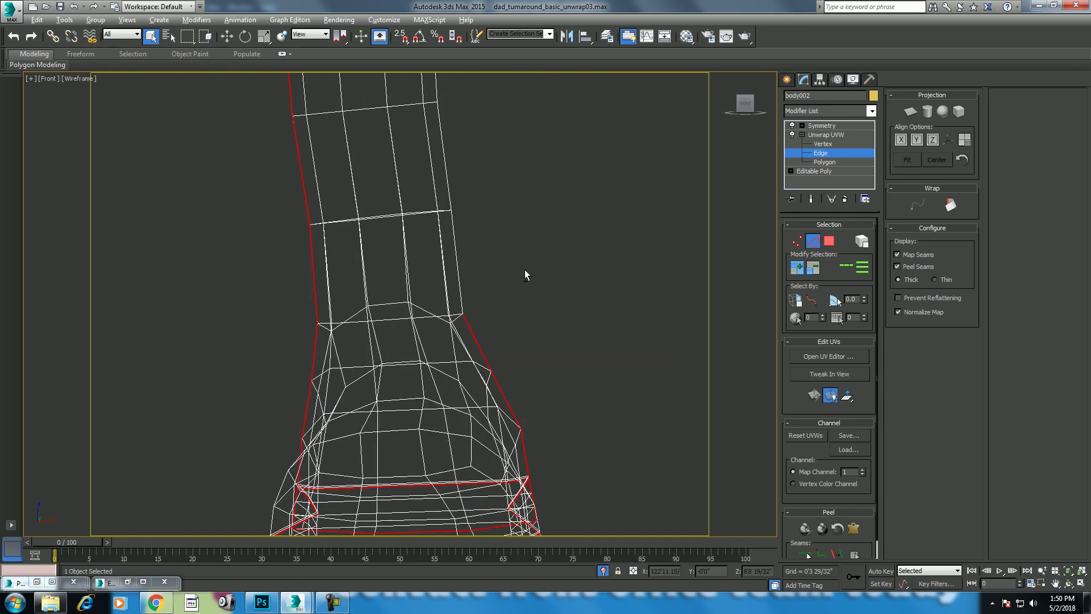
scroll(583, 291, "up", 2)
left_click_drag(526, 348, 525, 344, "alt")
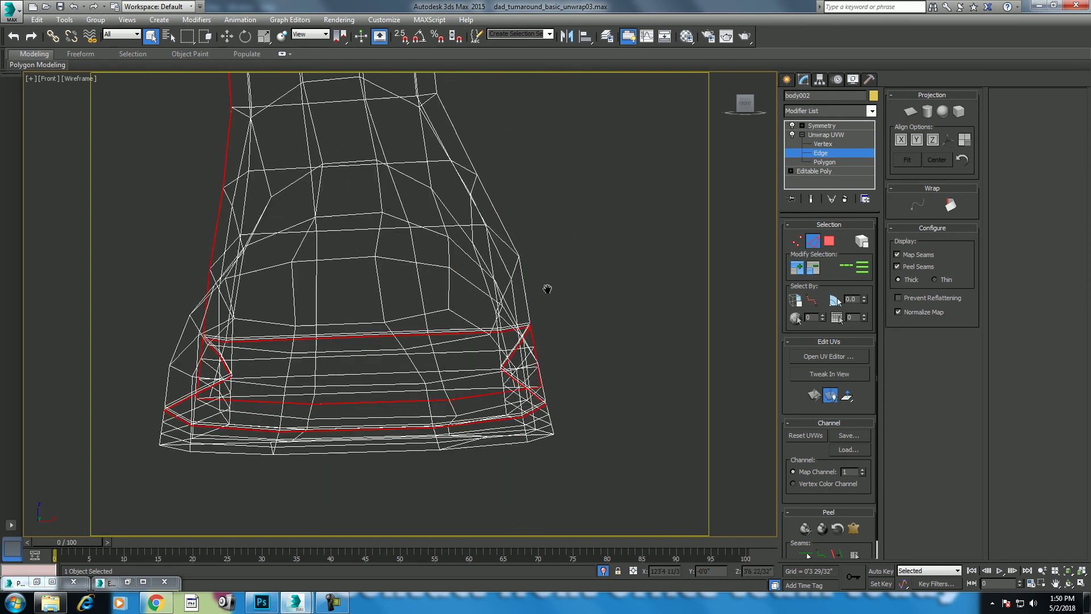
middle_click_drag(595, 411, 564, 333)
scroll(561, 325, "down", 3)
Deselect the lower seam segment at the heel in the Left view.
key("l")
scroll(461, 292, "down", 2)
middle_click_drag(524, 354, 534, 200)
scroll(432, 392, "up", 2)
scroll(341, 355, "up", 3)
scroll(398, 375, "up", 2)
scroll(476, 406, "up", 1)
left_click_drag(396, 337, 396, 336, "alt")
scroll(409, 332, "up", 2)
scroll(426, 318, "up", 2)
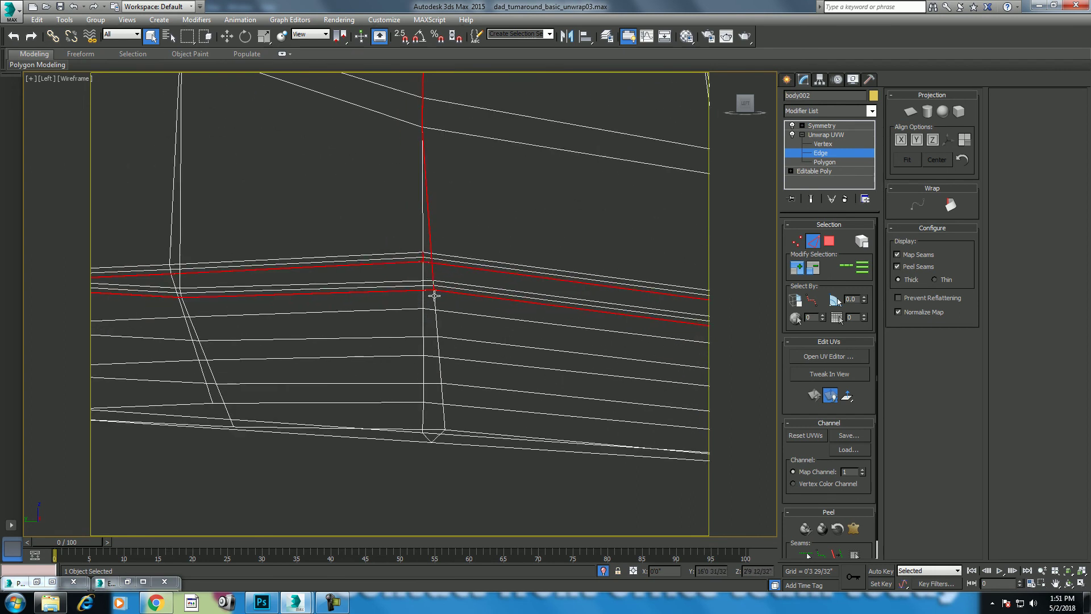
scroll(429, 310, "down", 5)
scroll(429, 310, "down", 3)
Convert the leg seams to an edge selection and switch to Polygon level.
key("p")
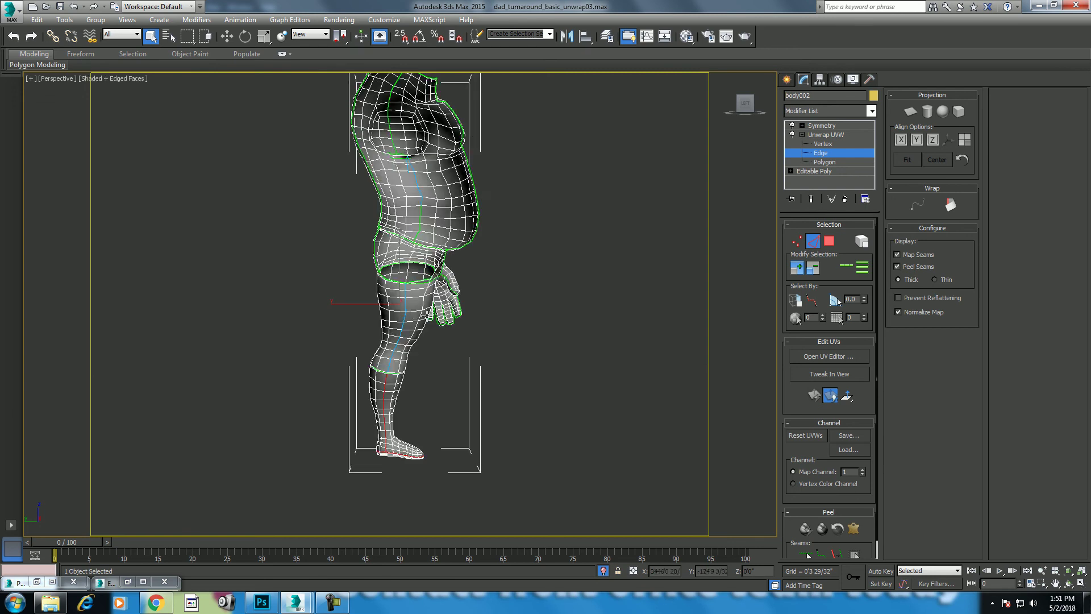
scroll(492, 319, "down", 3)
middle_click_drag(439, 360, 475, 243, "alt")
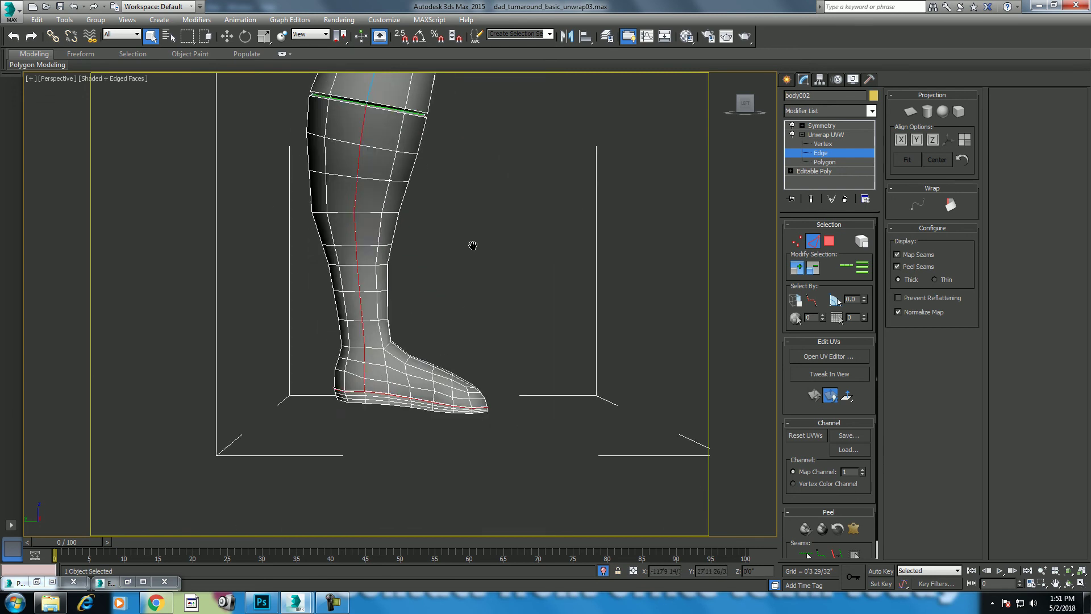
scroll(370, 409, "up", 2)
scroll(370, 409, "up", 3)
scroll(421, 346, "up", 2)
scroll(419, 336, "up", 2)
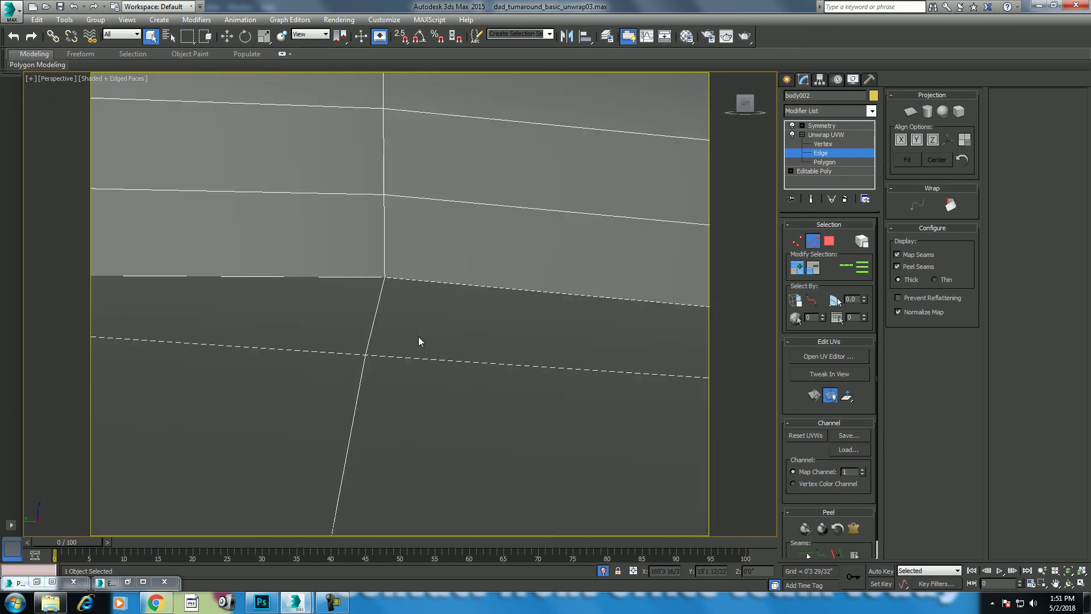
scroll(421, 336, "down", 3)
scroll(432, 335, "up", 3)
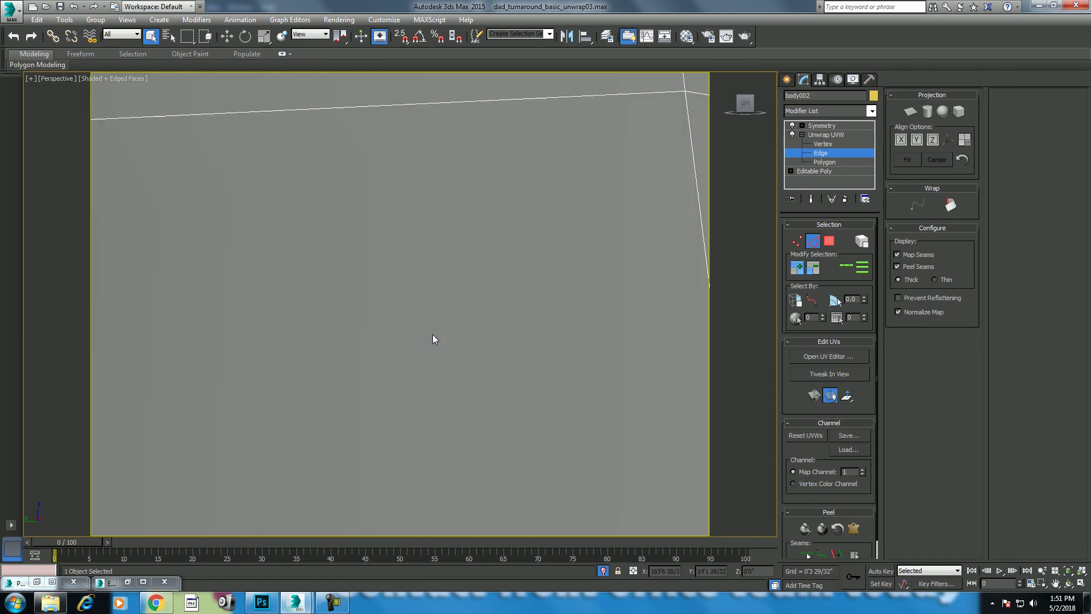
scroll(432, 334, "down", 2)
scroll(433, 336, "down", 3)
left_click(1069, 583)
mouse_move(467, 318)
left_mouse_down()
mouse_move(378, 324)
mouse_move(455, 347)
mouse_move(378, 311)
mouse_move(392, 346)
left_mouse_up()
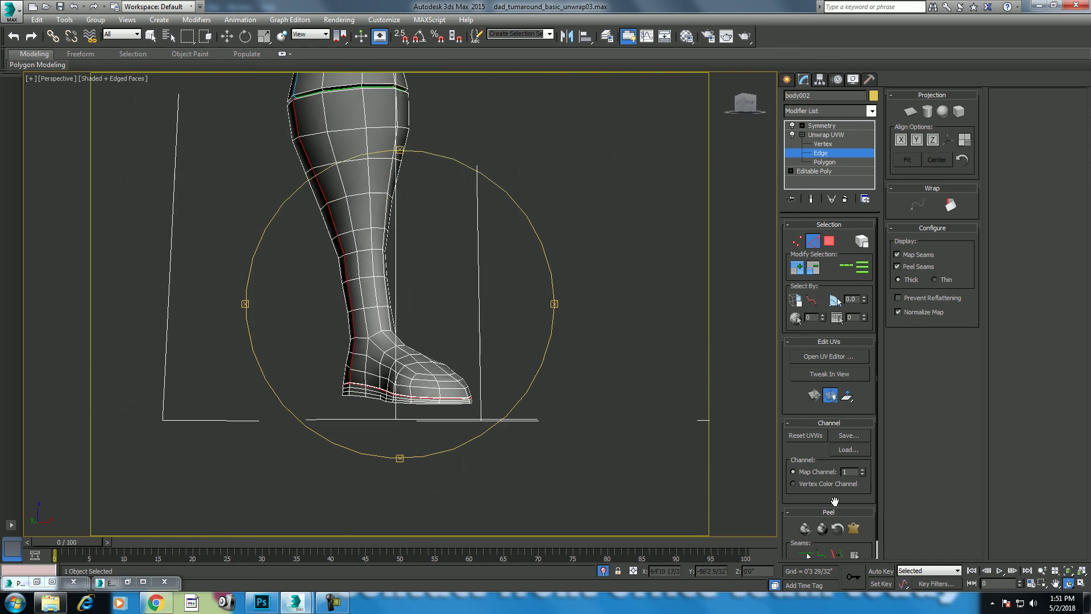
scroll(834, 501, "down", 1)
left_click(845, 541)
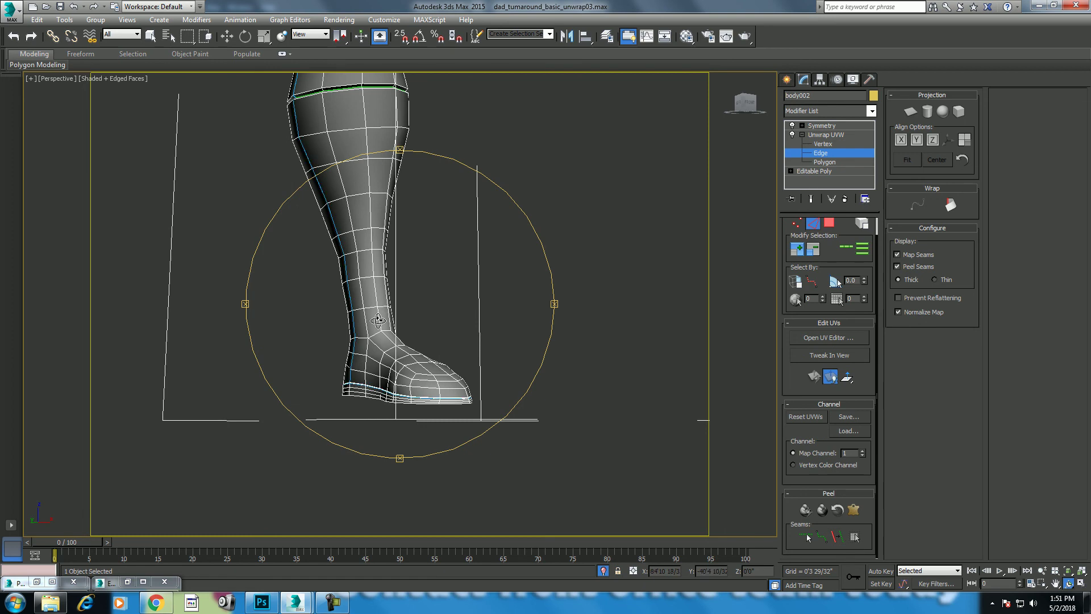
left_click_drag(378, 320, 386, 313)
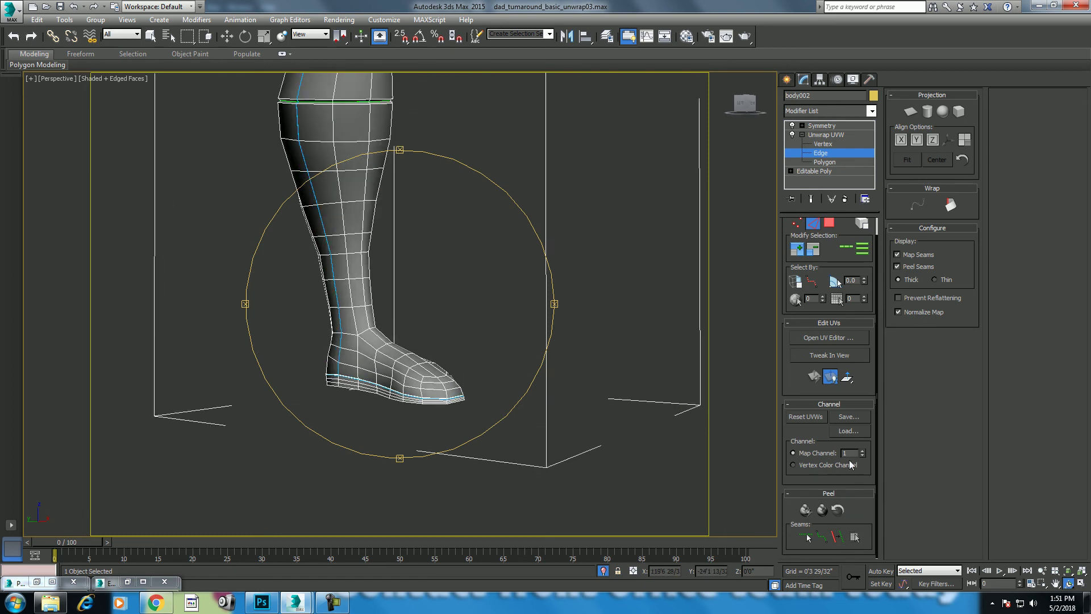
left_click(828, 224)
Select the leg and sole polygons, expanding each selection up to the seams.
left_click(352, 214)
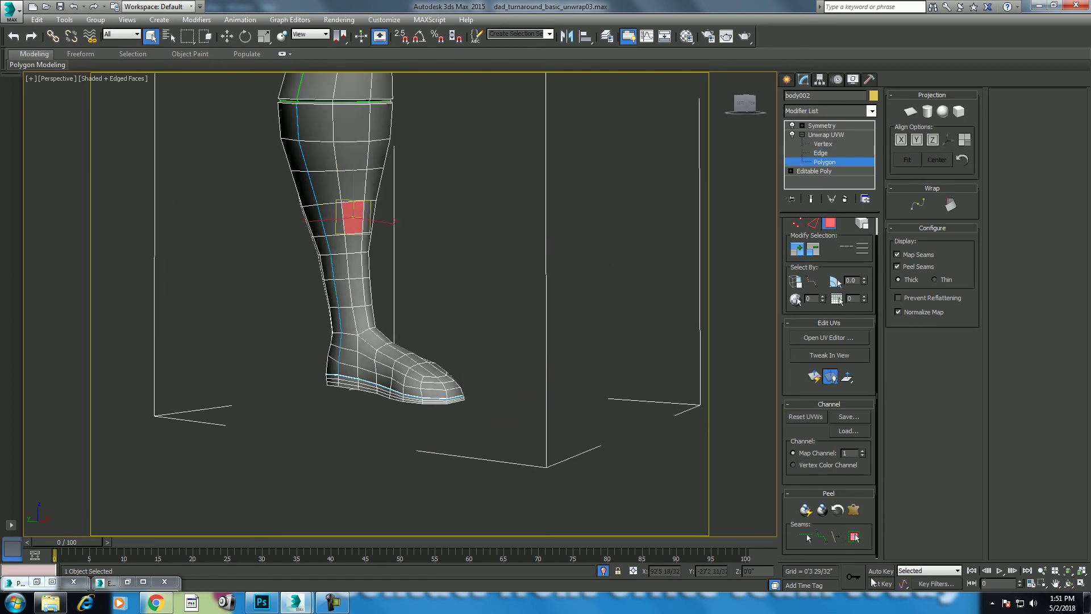
left_click(855, 537)
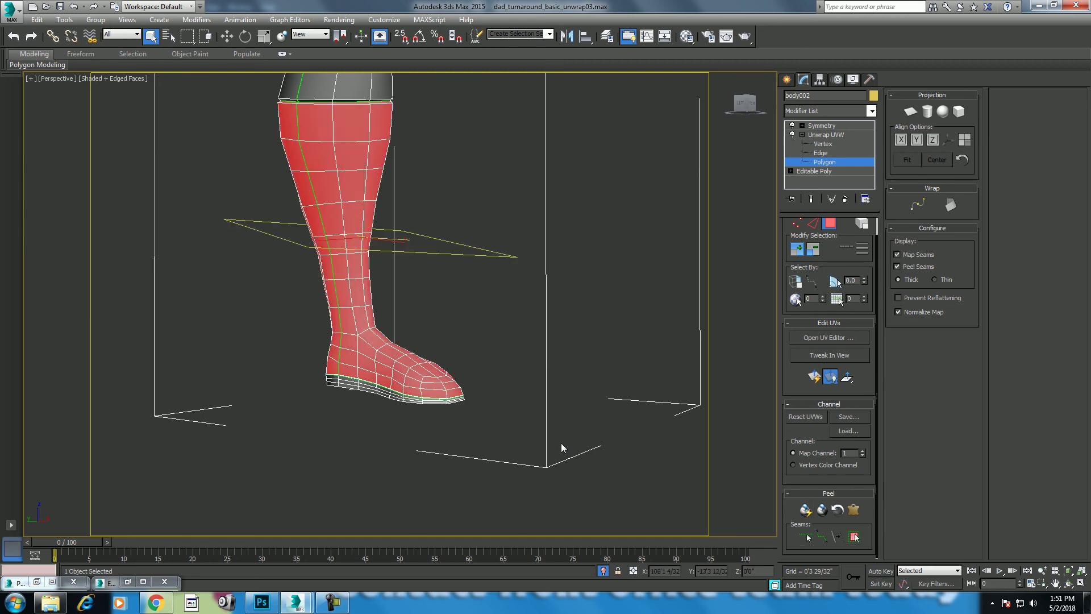
left_click(420, 402)
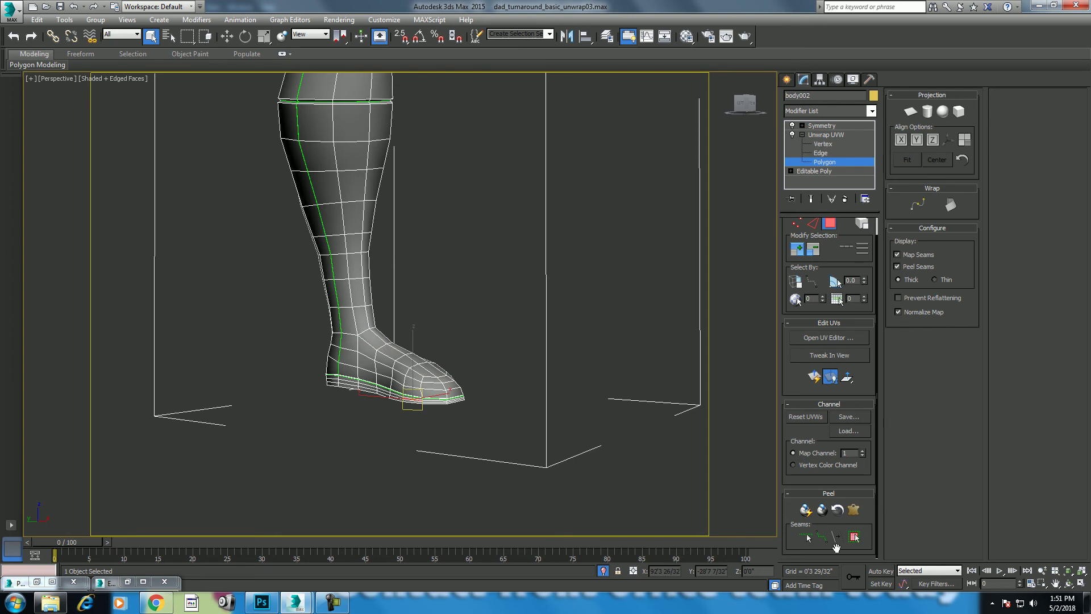
left_click(854, 538)
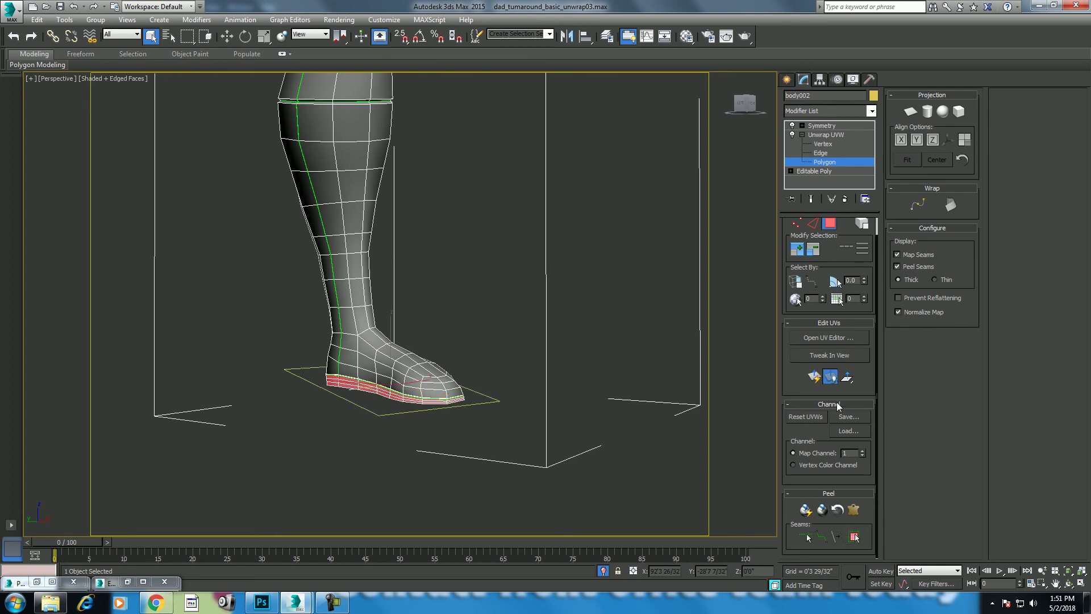
Select the leg-and-foot UV island in the UV Editor.
left_click(828, 340)
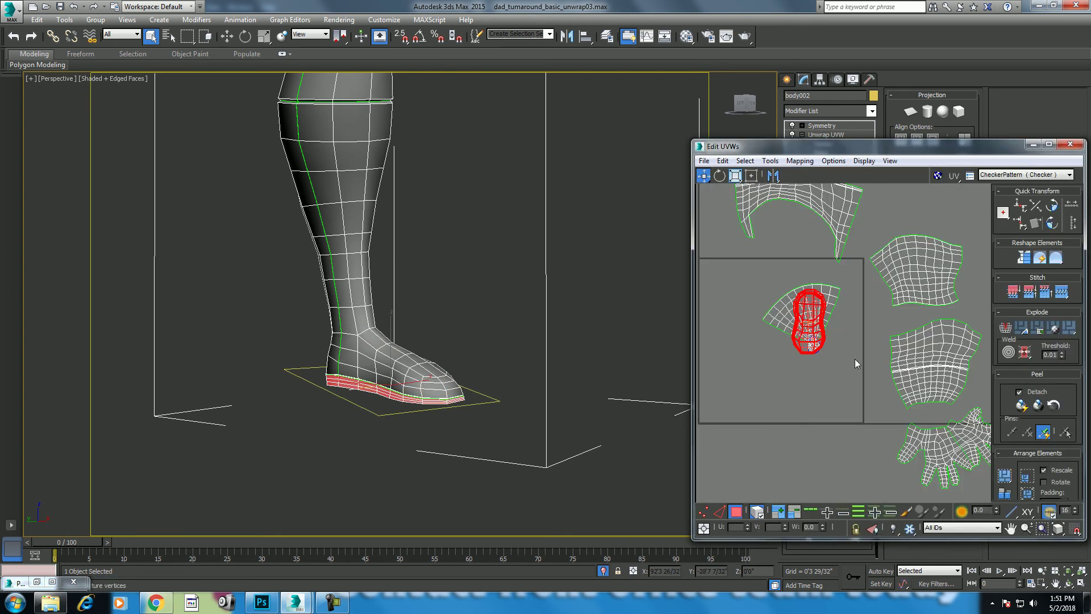
scroll(861, 332, "up", 2)
mouse_move(825, 361)
middle_mouse_down()
mouse_move(806, 374)
mouse_move(885, 347)
middle_mouse_up()
scroll(815, 355, "up", 2)
scroll(885, 347, "down", 2)
left_click(878, 244)
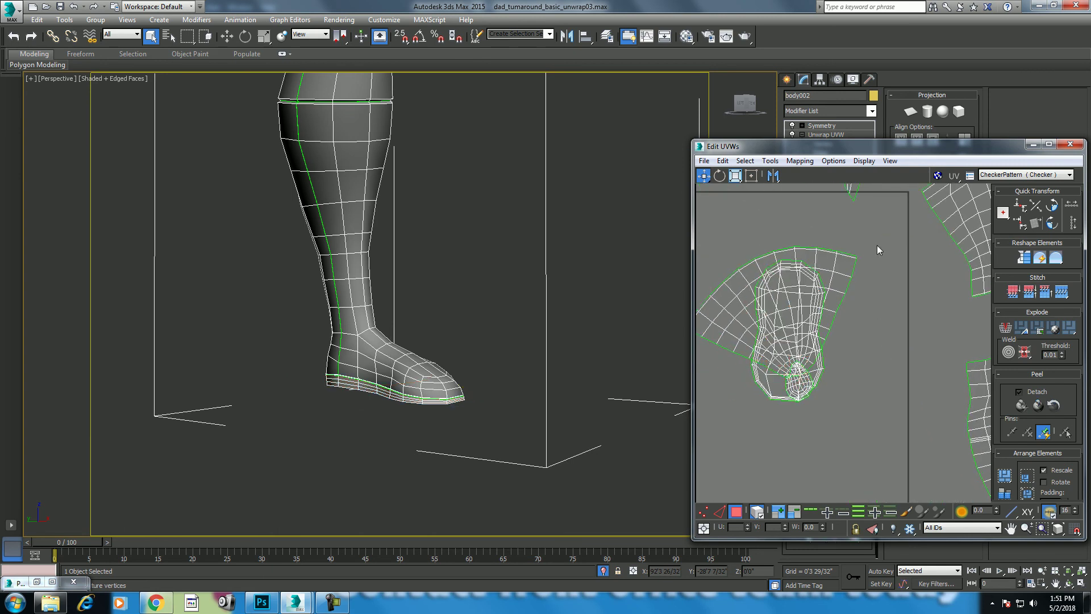
left_click_drag(878, 245, 837, 437)
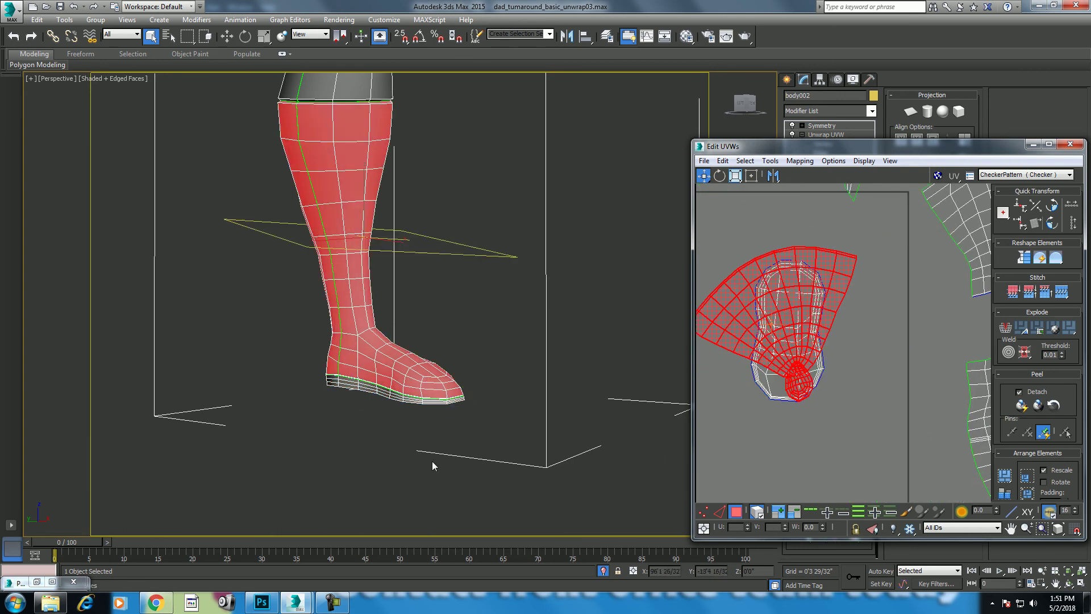
Relax the island by polygon angles, move it lower, and maximize the UV Editor.
right_click(848, 392)
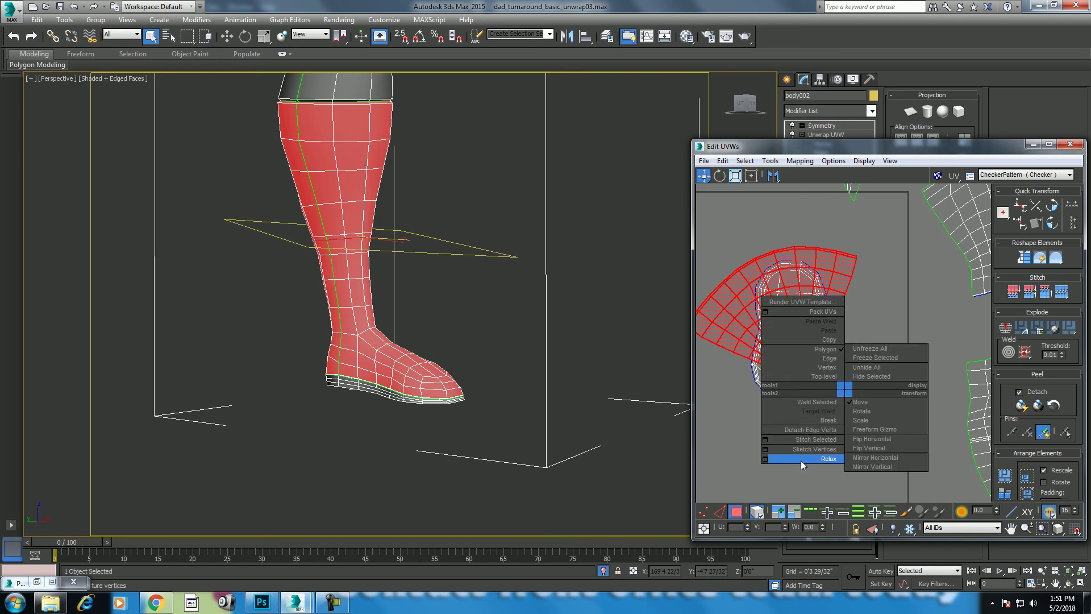
left_click(769, 458)
left_click(787, 195)
left_click(825, 245)
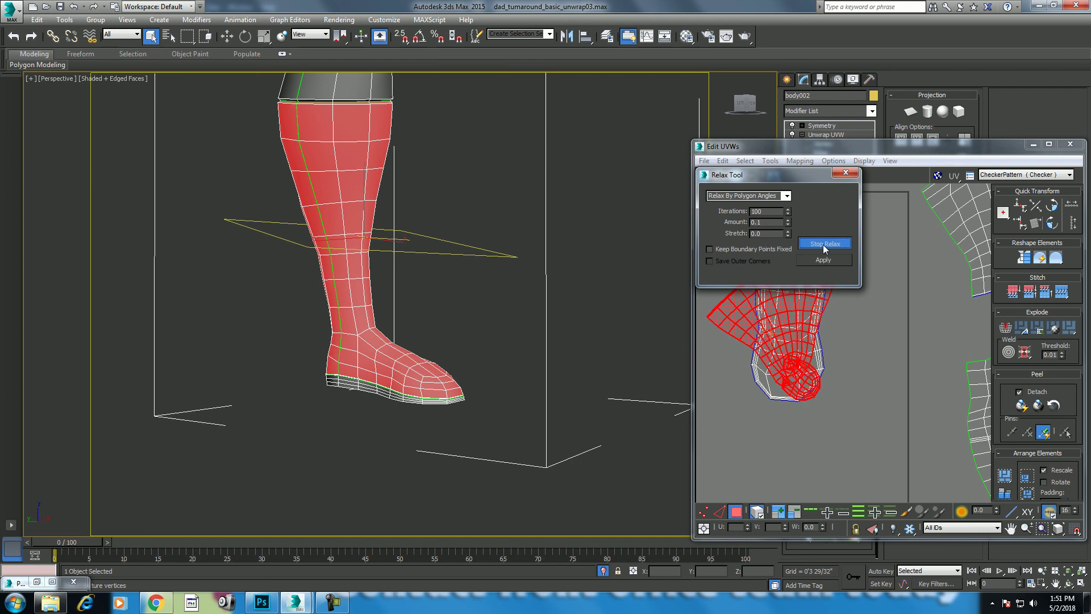
left_click(825, 244)
scroll(342, 401, "up", 3)
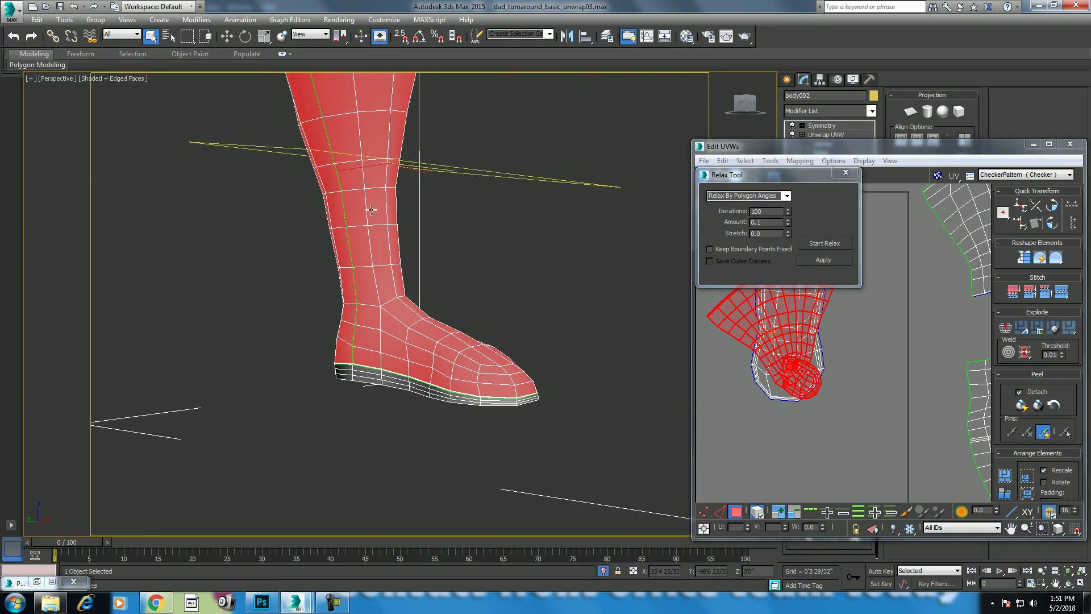
left_click(846, 172)
left_click_drag(792, 317, 796, 403)
scroll(848, 282, "up", 2)
scroll(847, 282, "up", 2)
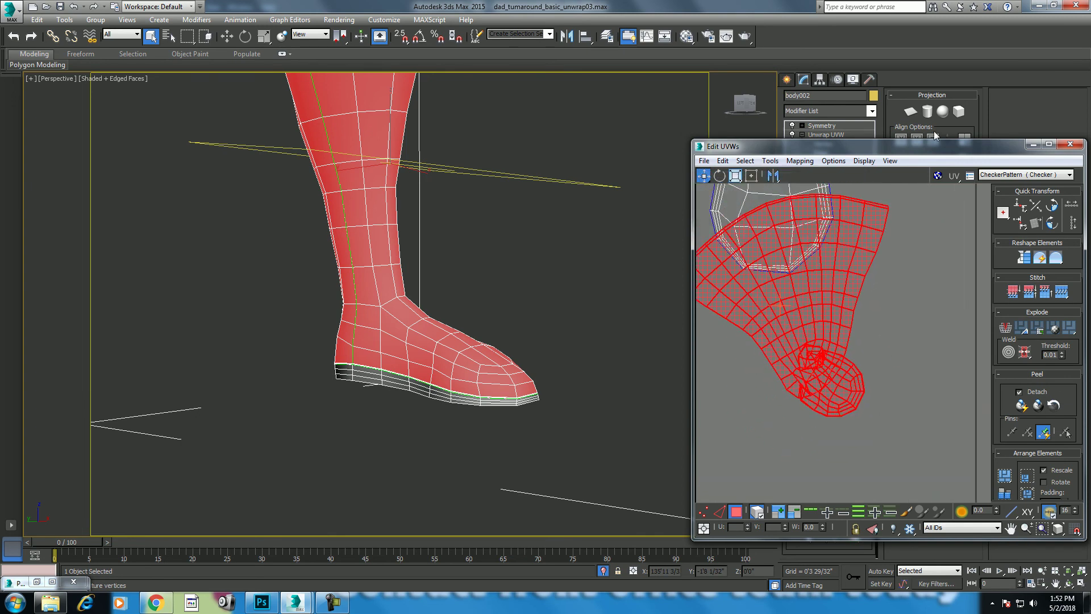
double_click(920, 151)
scroll(562, 364, "up", 2)
Relax the foot UV island by edge angles (100 iterations, amount 0.1).
scroll(563, 363, "down", 2)
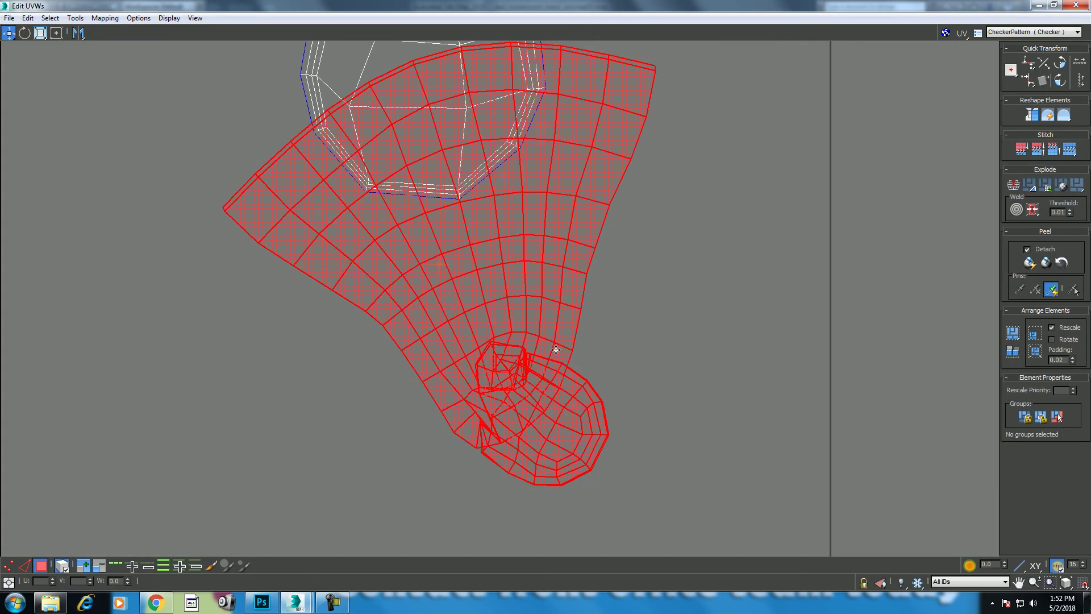
right_click(660, 388)
left_click(579, 457)
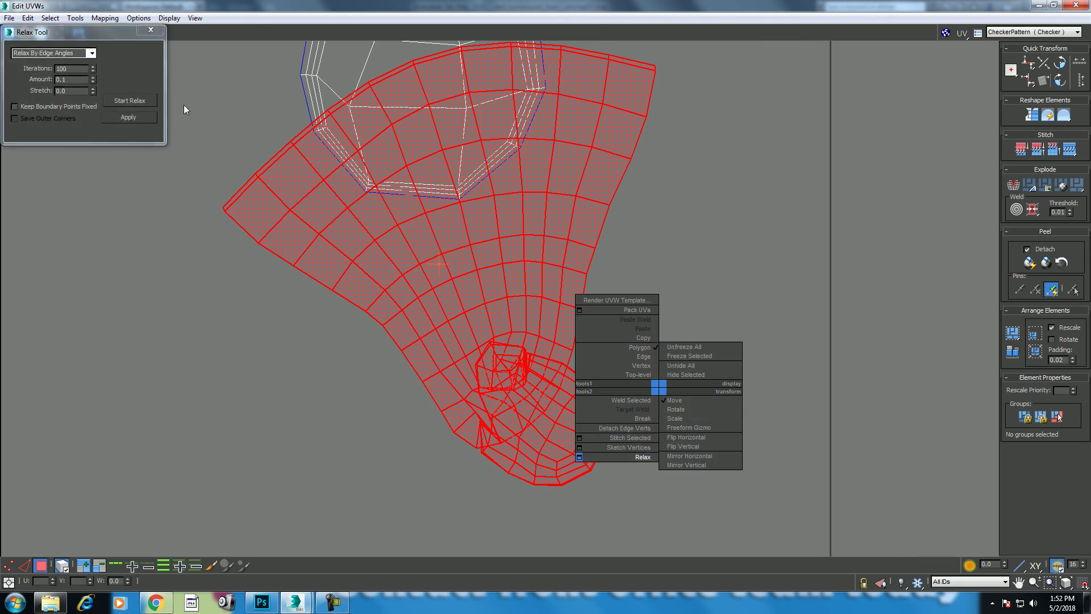
left_click(91, 52)
left_click(51, 61)
left_click(126, 101)
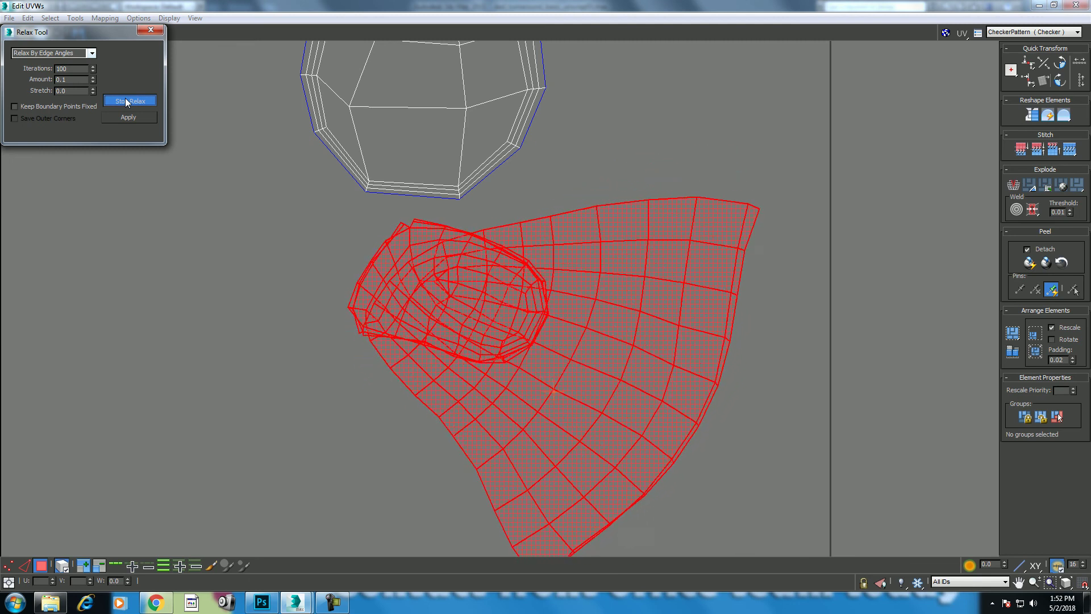
left_click(126, 101)
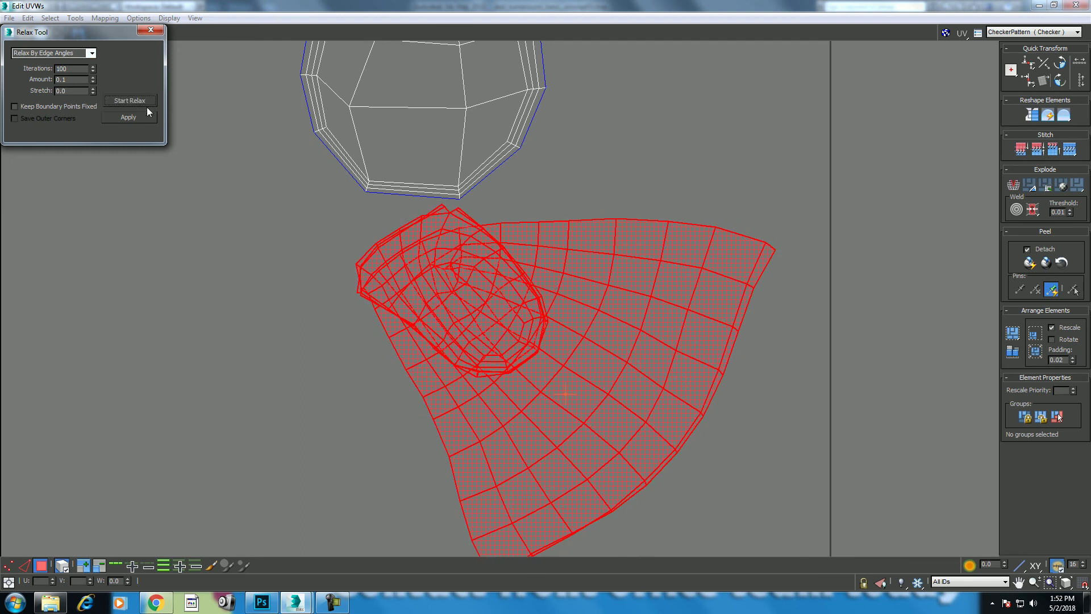
Close the UV Editor and loop the ankle edge into a full ring in Edge mode wireframe.
left_click(1039, 5)
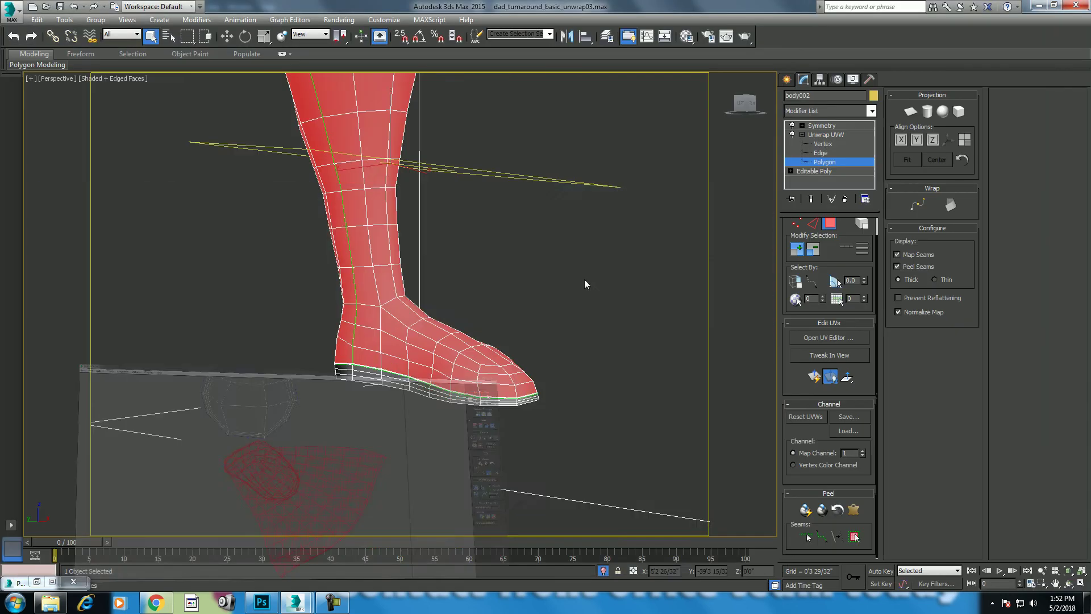
scroll(474, 358, "up", 2)
scroll(478, 370, "up", 2)
scroll(483, 381, "up", 2)
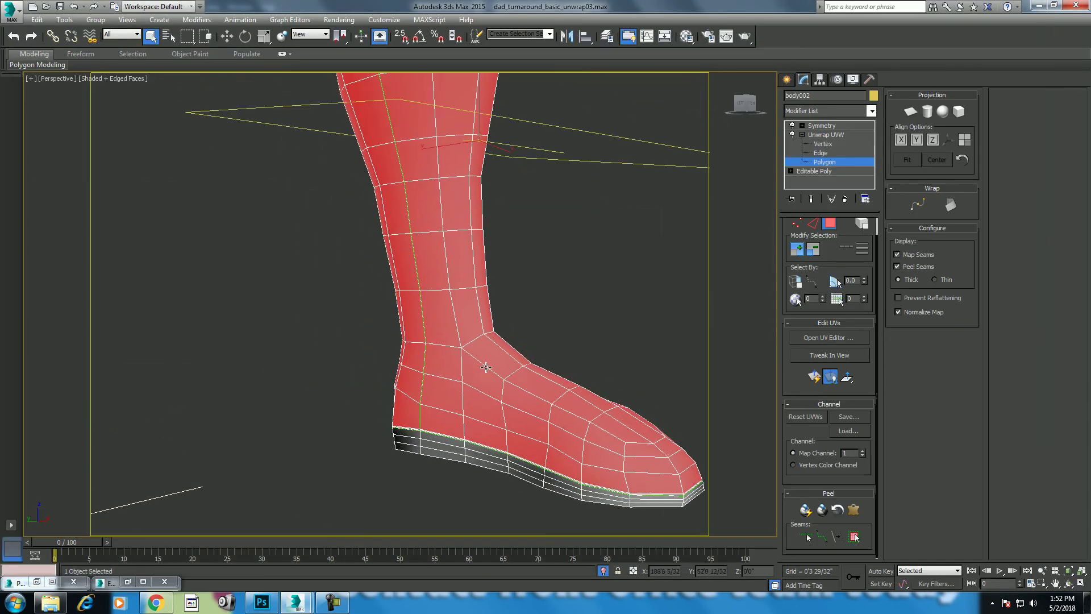
scroll(488, 393, "up", 2)
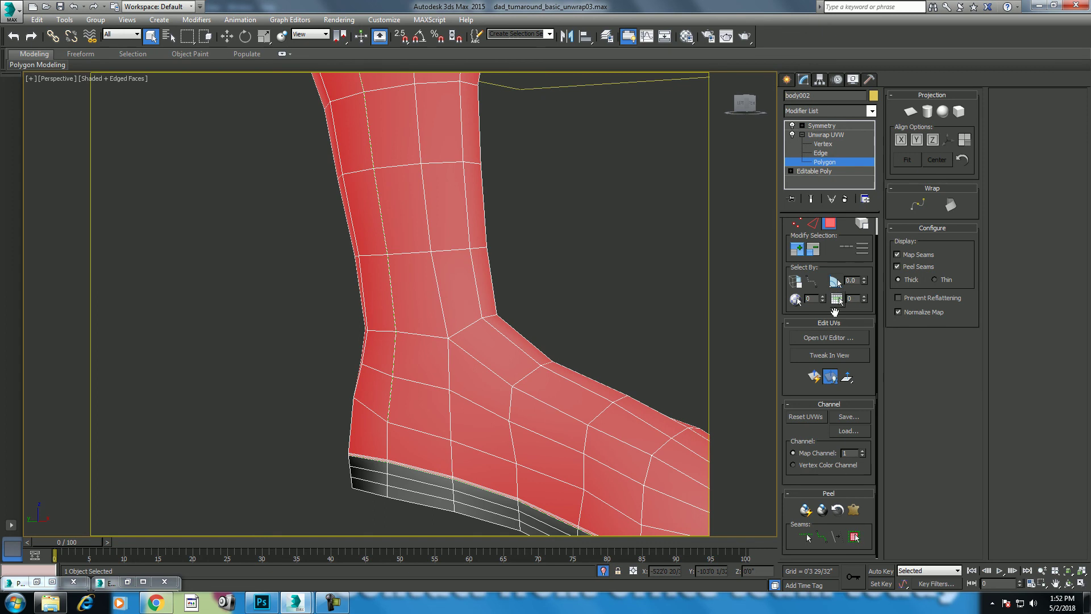
left_click(821, 153)
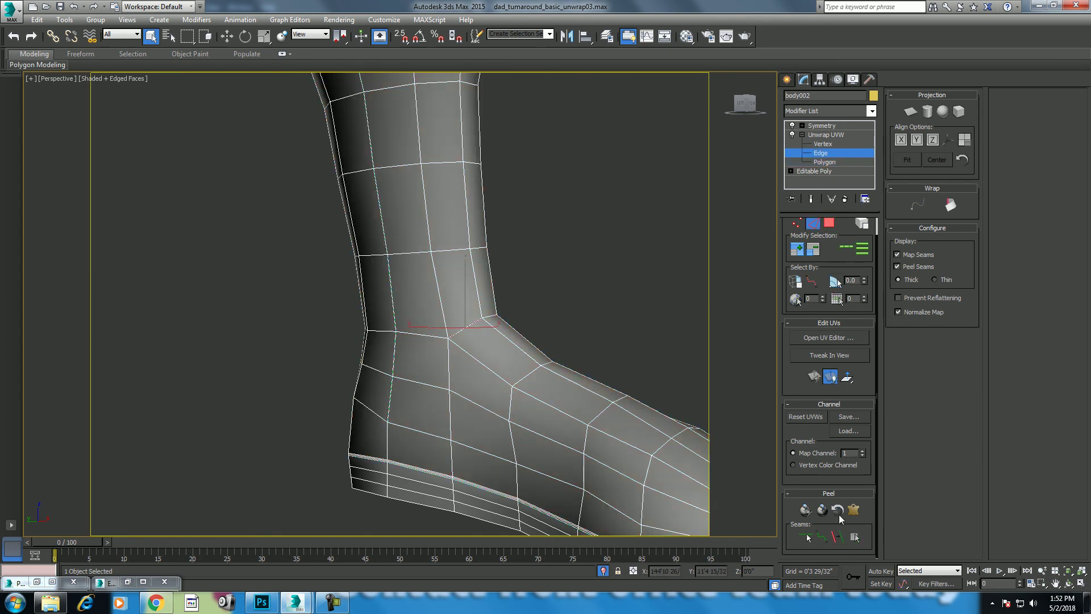
middle_click_drag(432, 307, 440, 313, "alt")
key("F3")
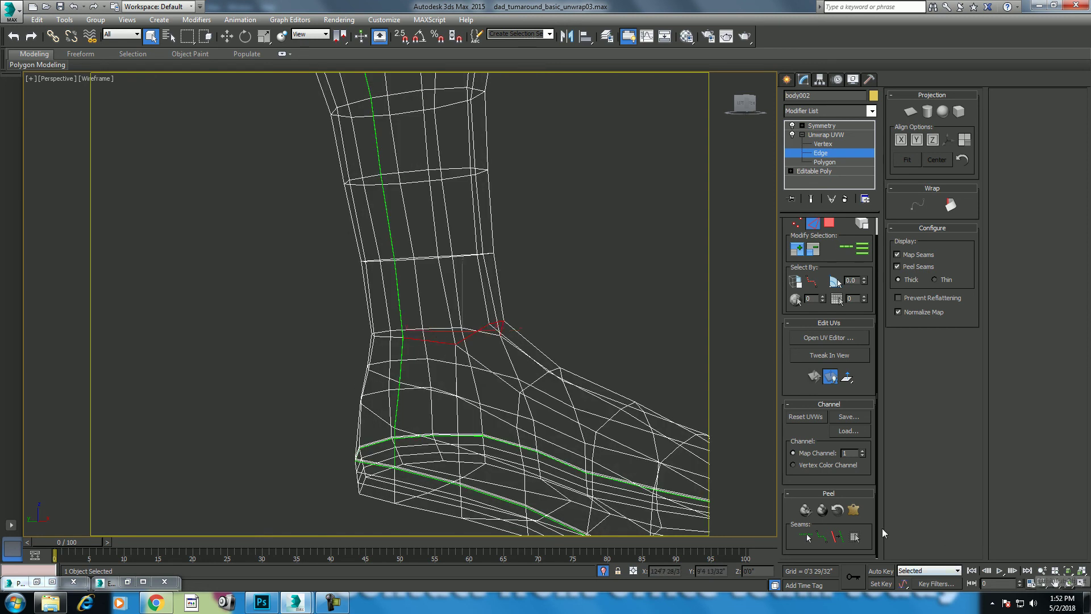
left_click(843, 247)
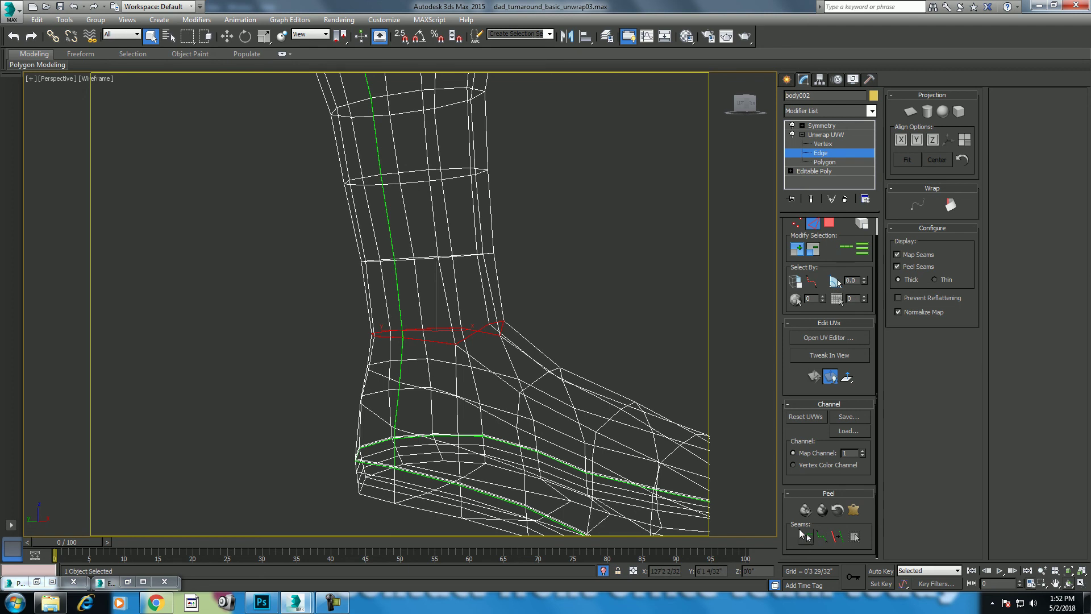
Split the UVs at the ankle edge loop and move the leg and foot shells apart.
left_click(127, 583)
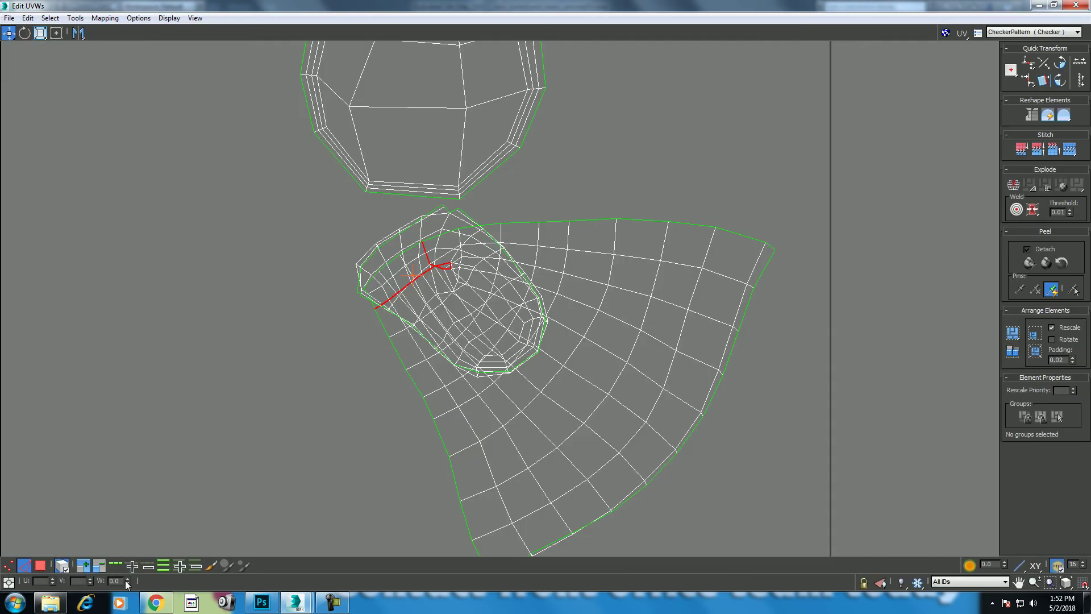
right_click(461, 305)
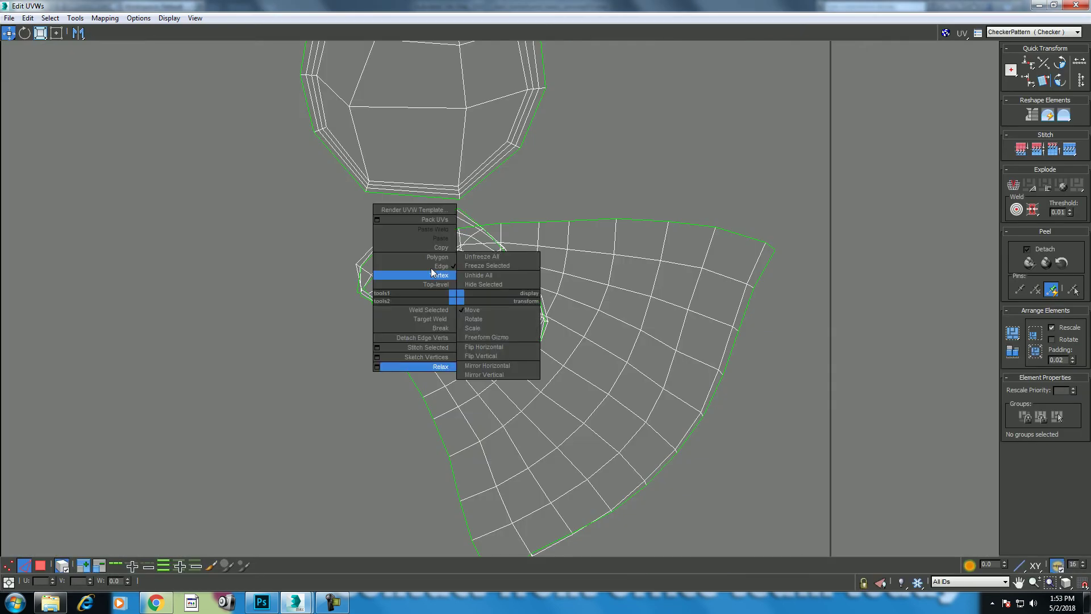
left_click(444, 335)
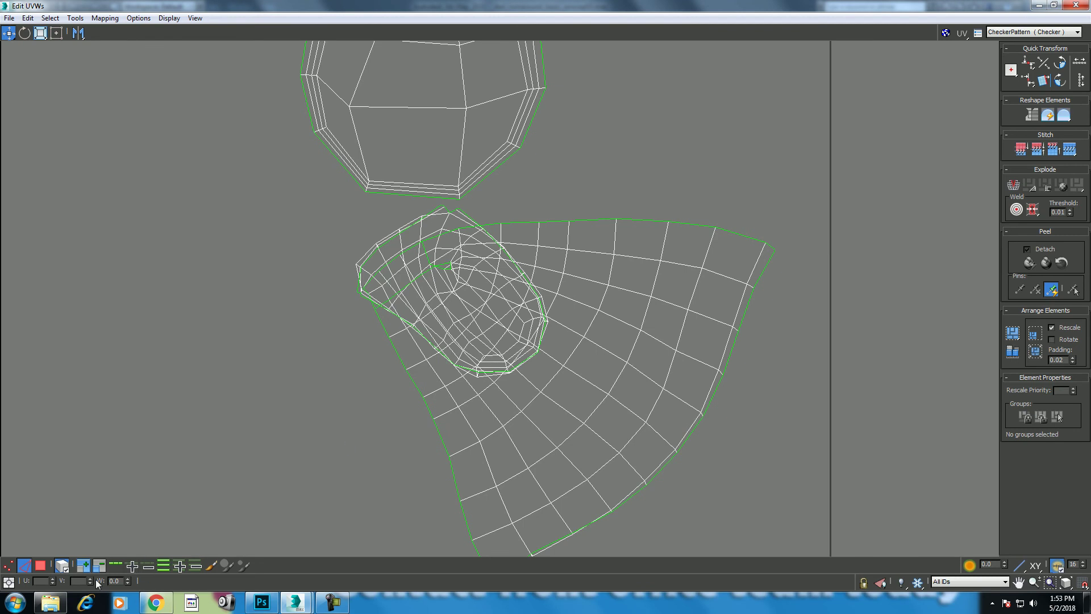
left_click(716, 315)
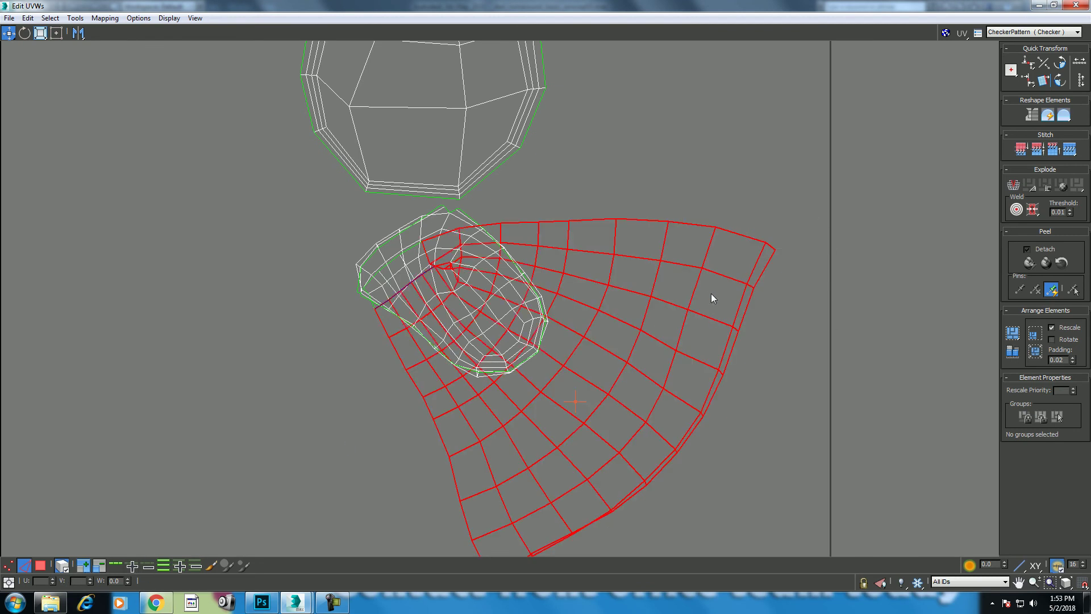
left_click_drag(701, 268, 908, 270)
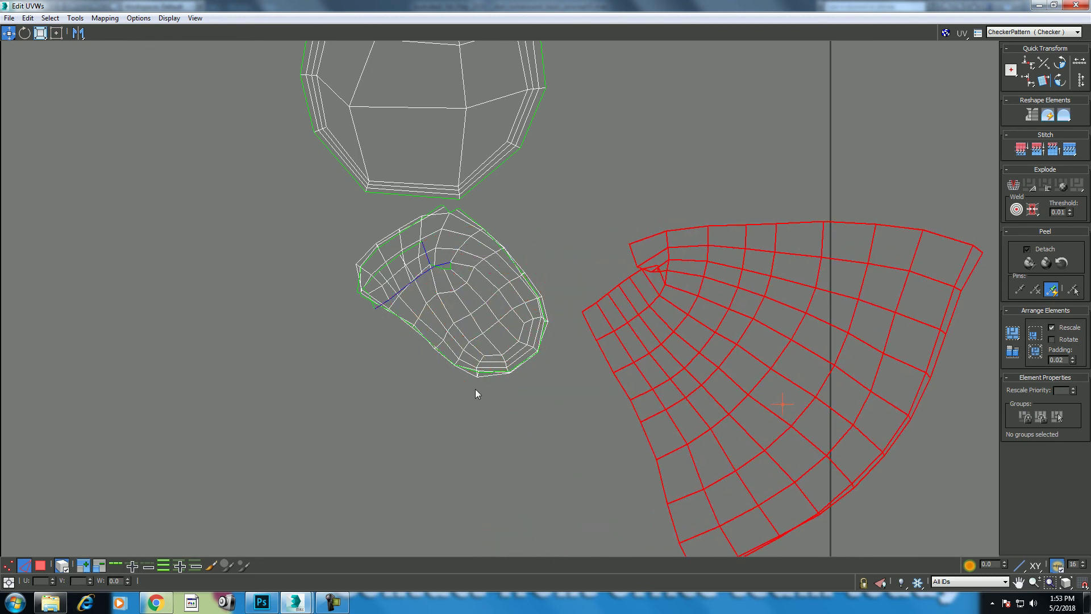
left_click(493, 345)
left_click_drag(471, 344, 439, 387)
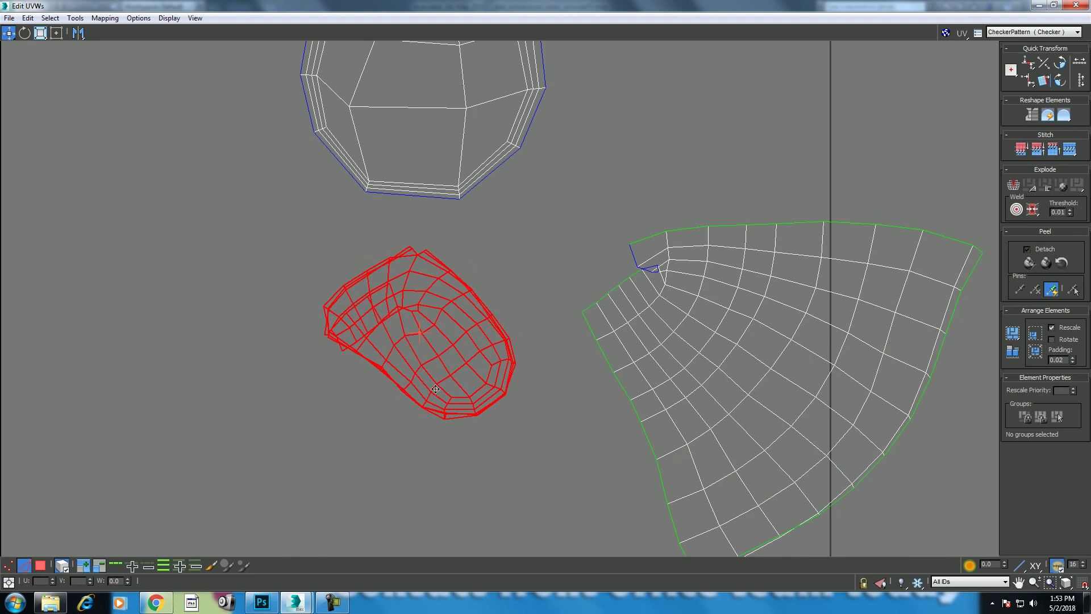
Relax the foot shell, first by Polygon Angles, then by Edge Angles.
right_click(406, 355)
left_click(326, 425)
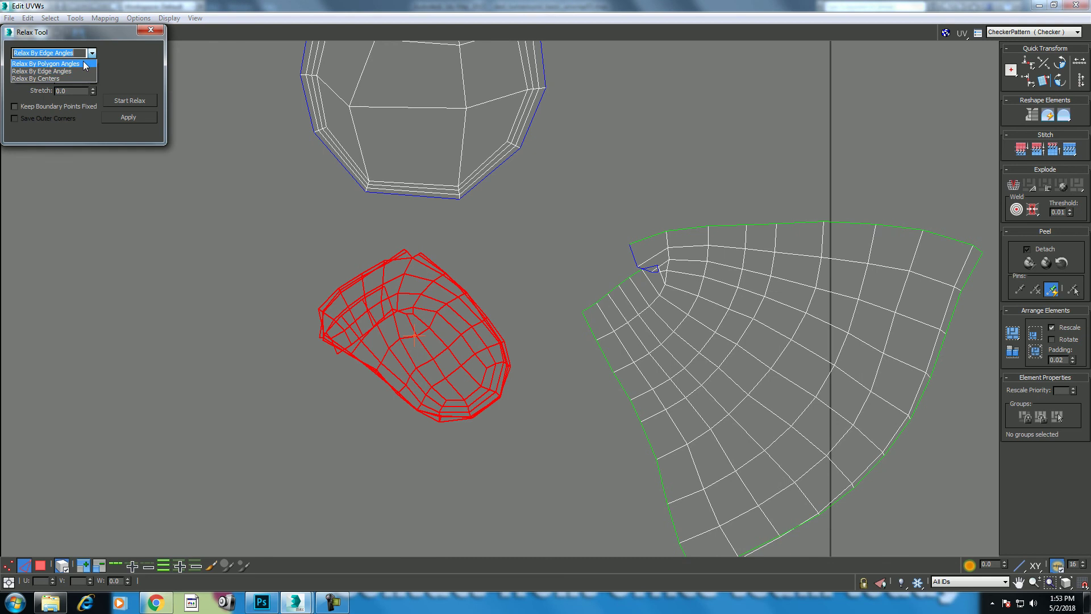
left_click(46, 63)
left_click(127, 101)
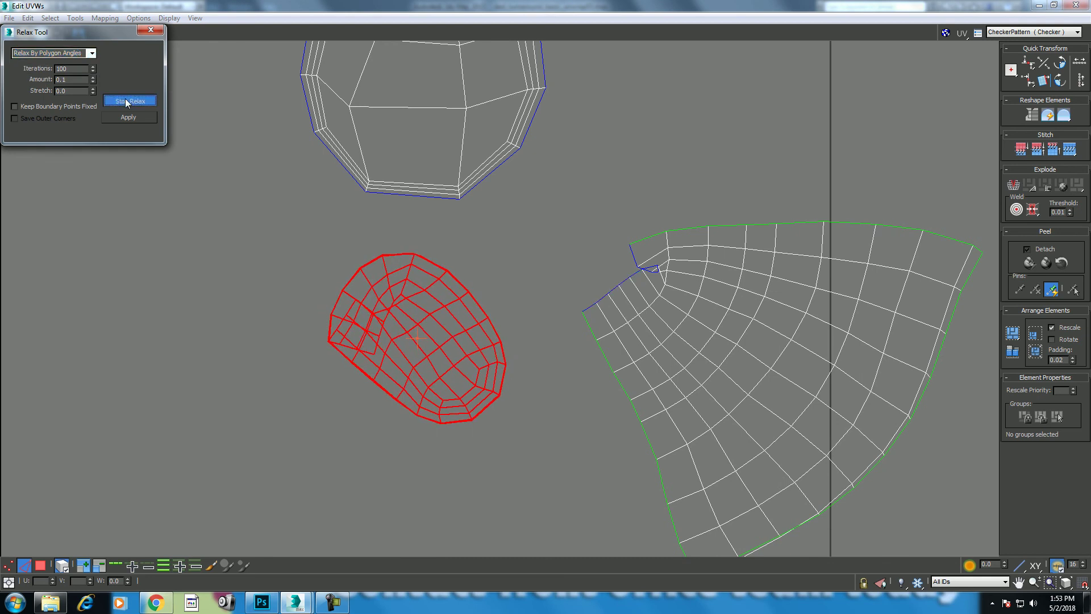
left_click(128, 101)
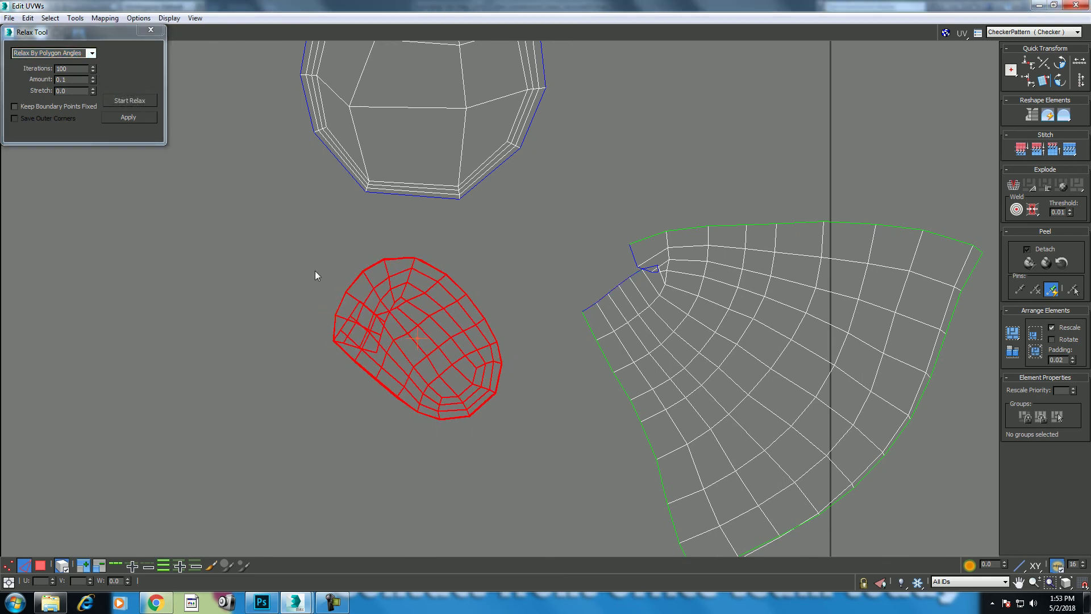
left_click(91, 53)
left_click(45, 66)
left_click(130, 100)
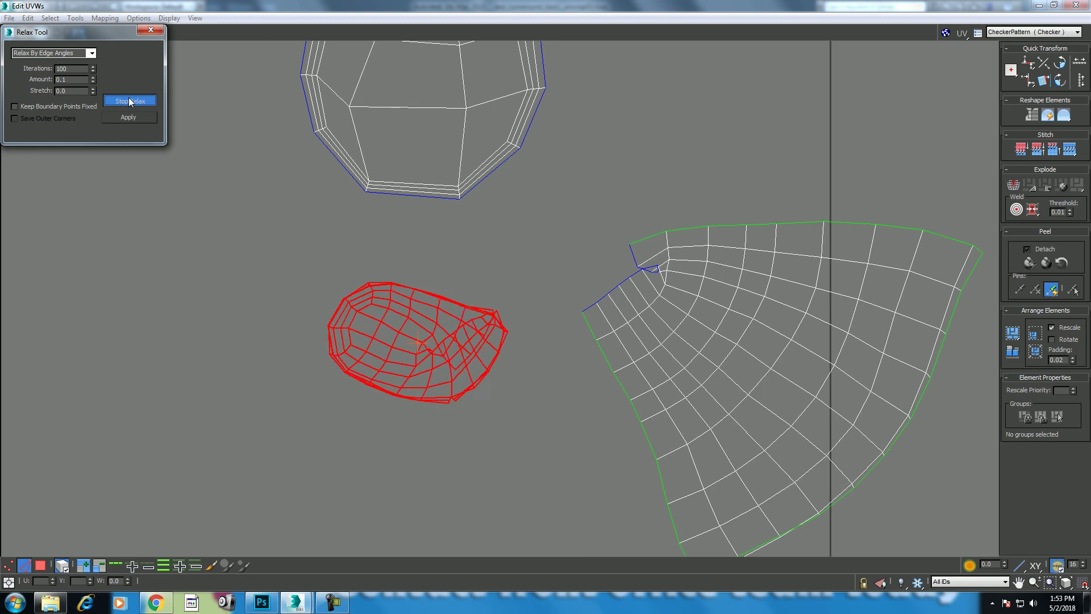
left_click(130, 101)
In vertex mode, relax the foot shell's right-side and inner UV vertices.
scroll(484, 279, "up", 4)
scroll(484, 279, "up", 2)
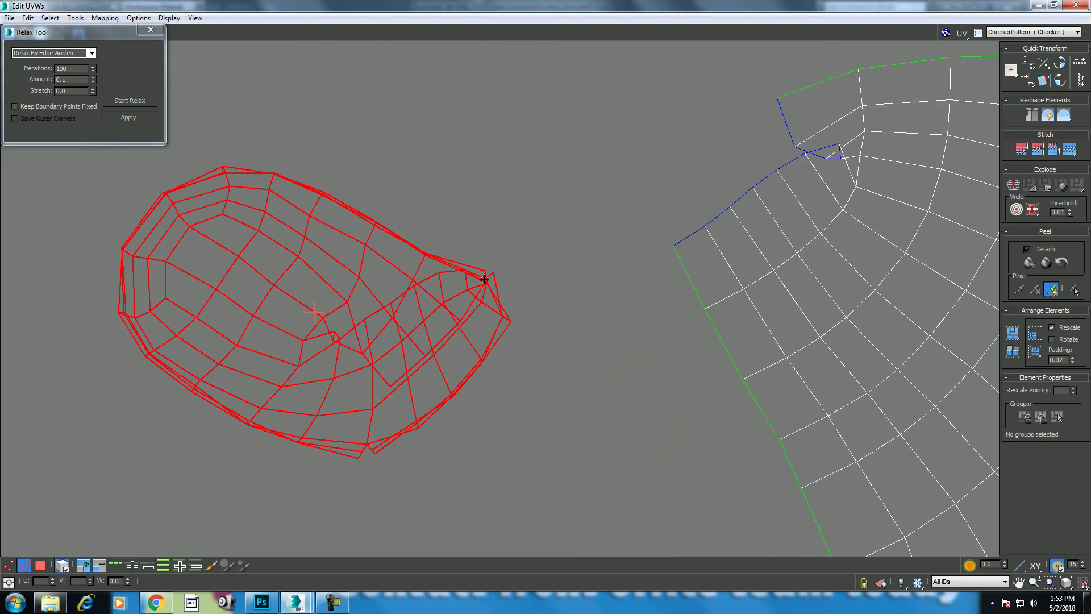
middle_click_drag(460, 351, 452, 332)
left_click(582, 187)
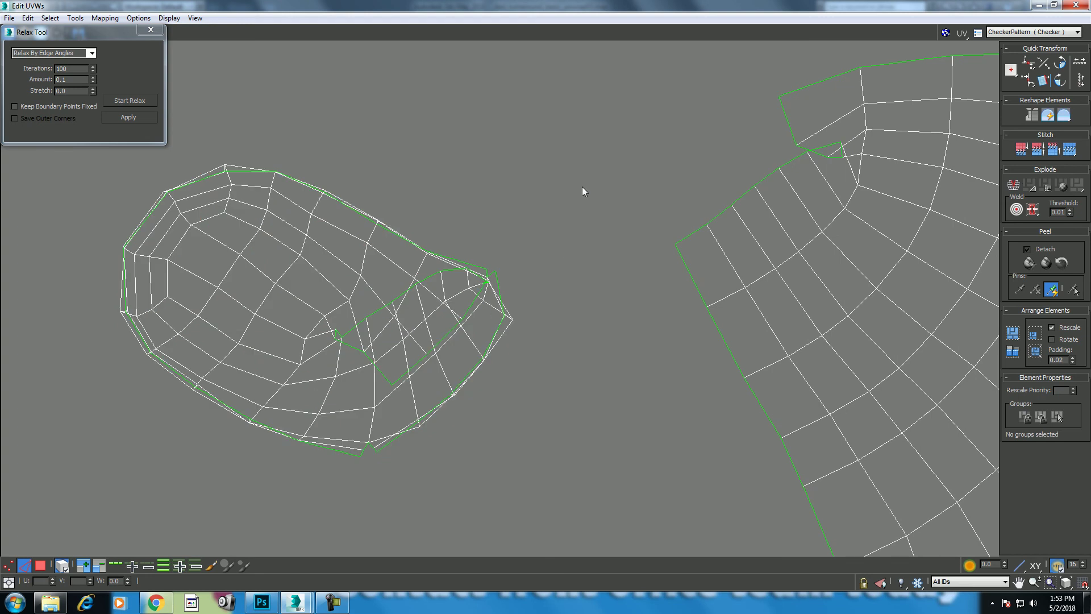
left_click_drag(331, 511, 329, 507)
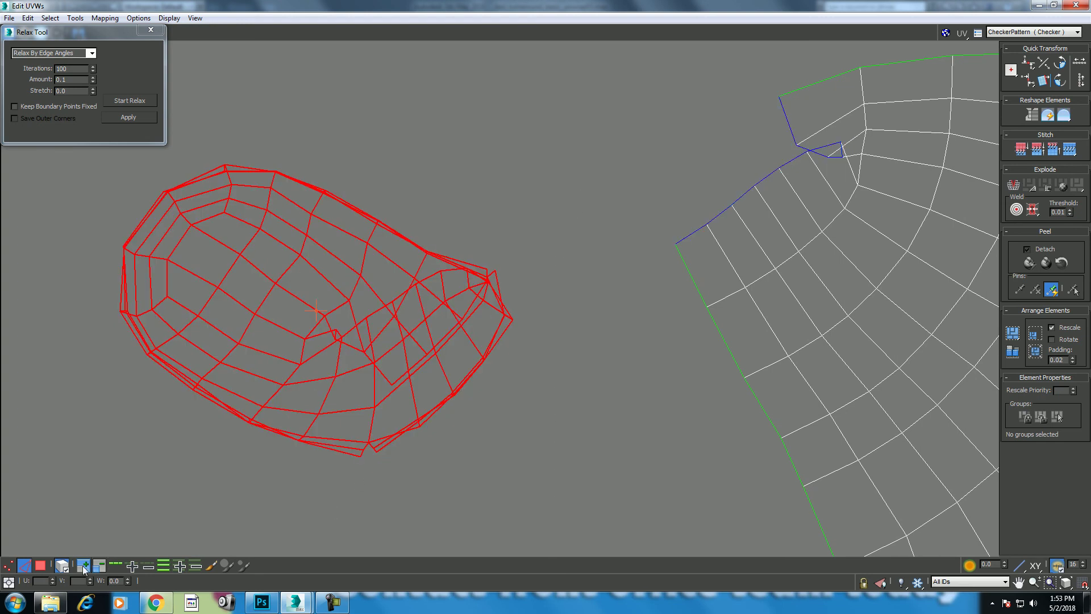
key("1")
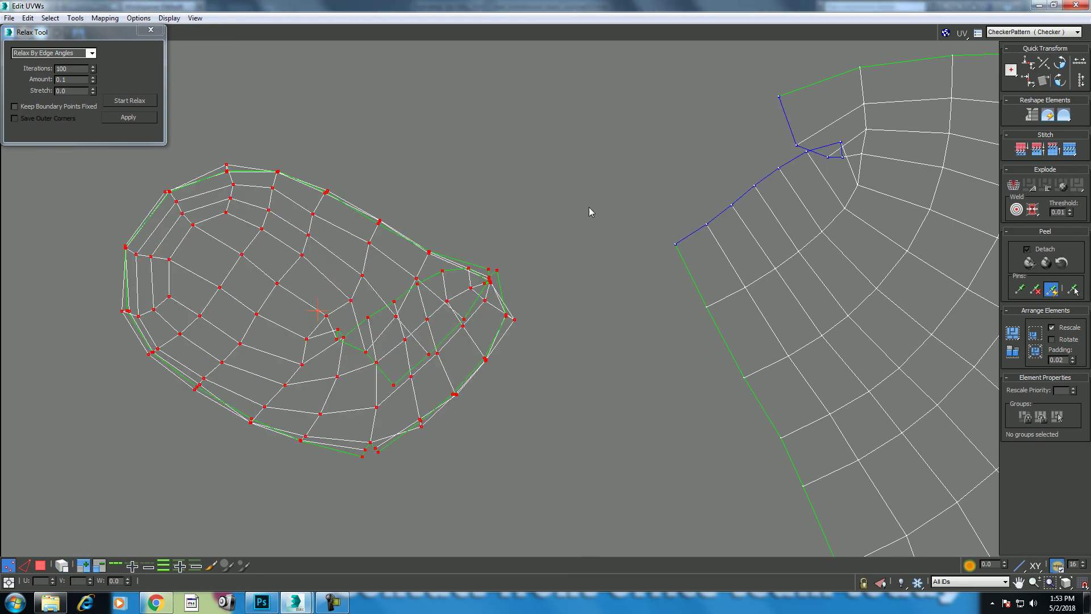
left_click_drag(318, 517, 319, 516)
right_click(407, 395)
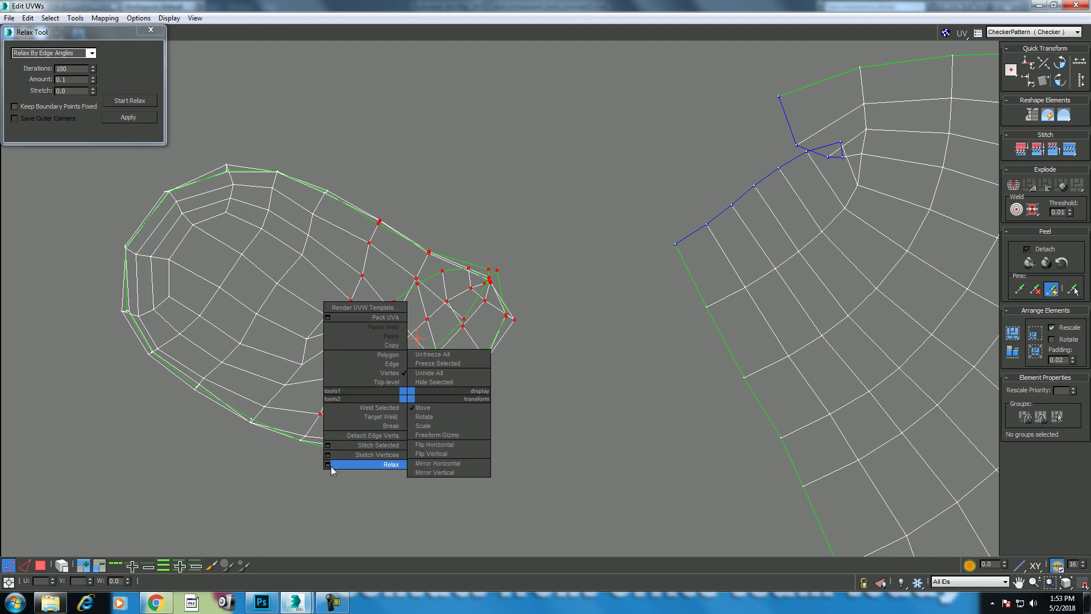
left_click(136, 101)
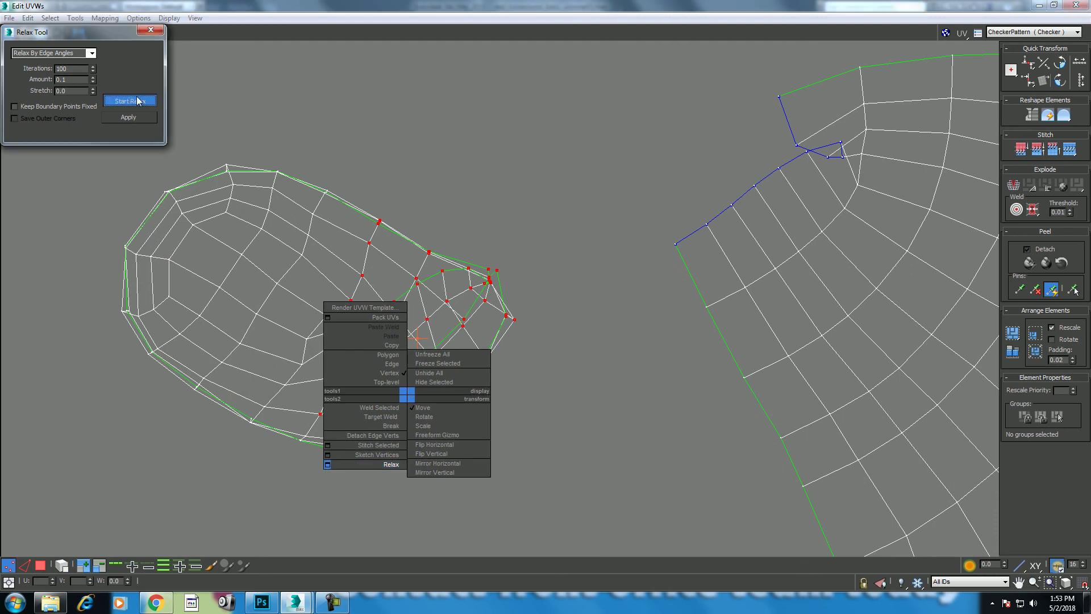
left_click(137, 103)
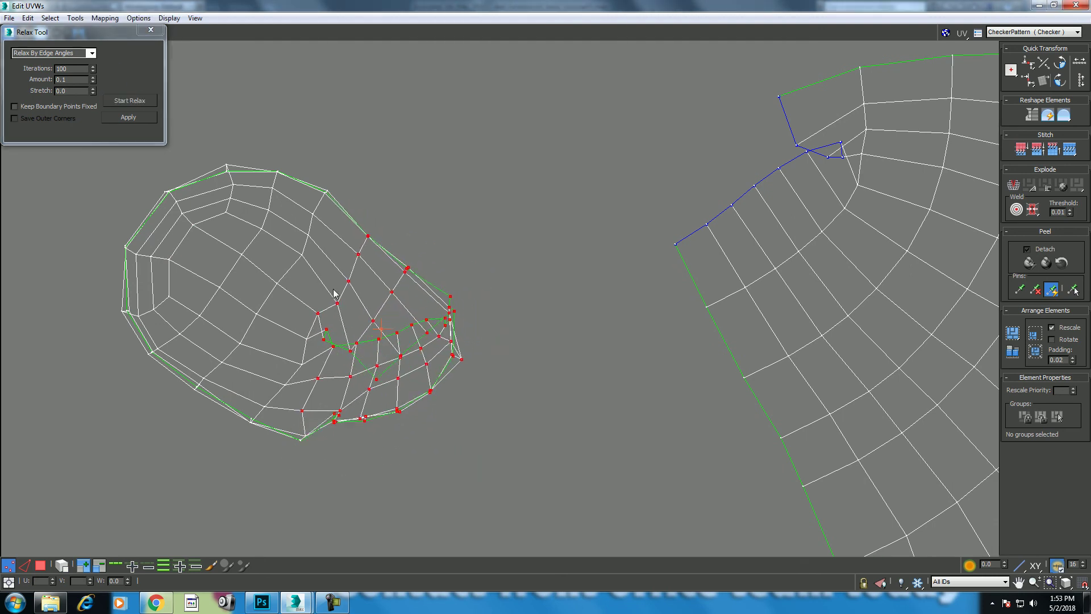
left_click_drag(594, 555, 216, 219, "ctrl")
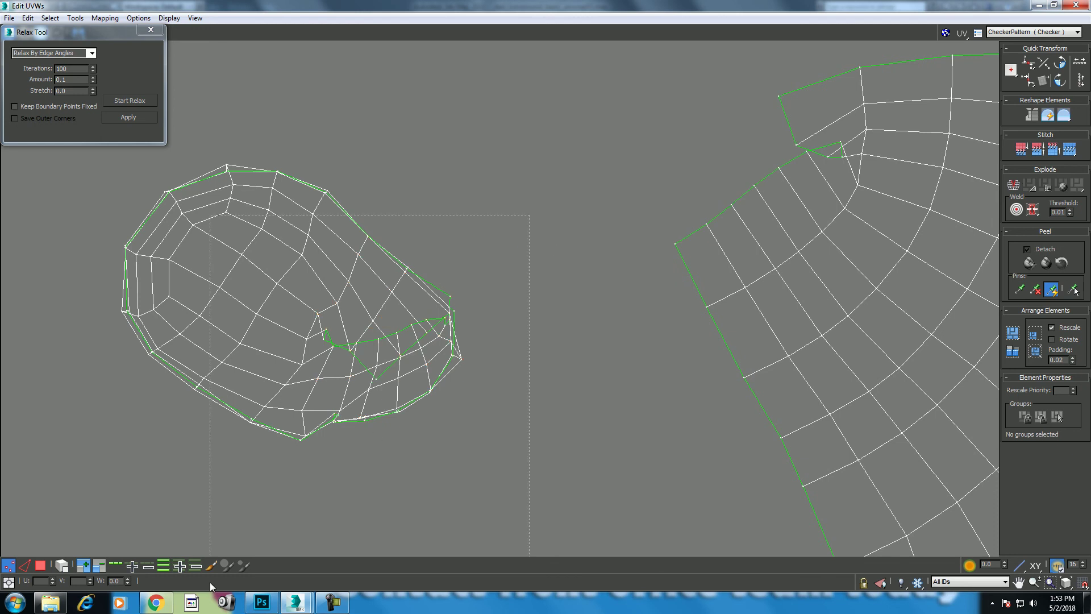
left_click(142, 102)
Relax the foot shell's left and top vertices, settling on the Polygon Angles method.
left_click_drag(222, 448, 123, 547)
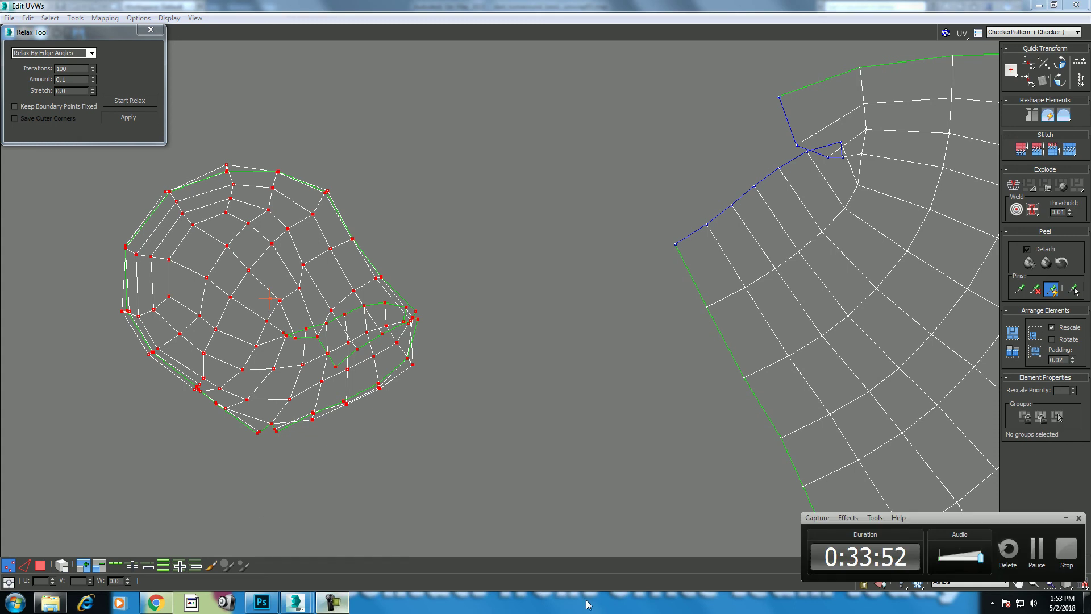
middle_click_drag(462, 322, 513, 265)
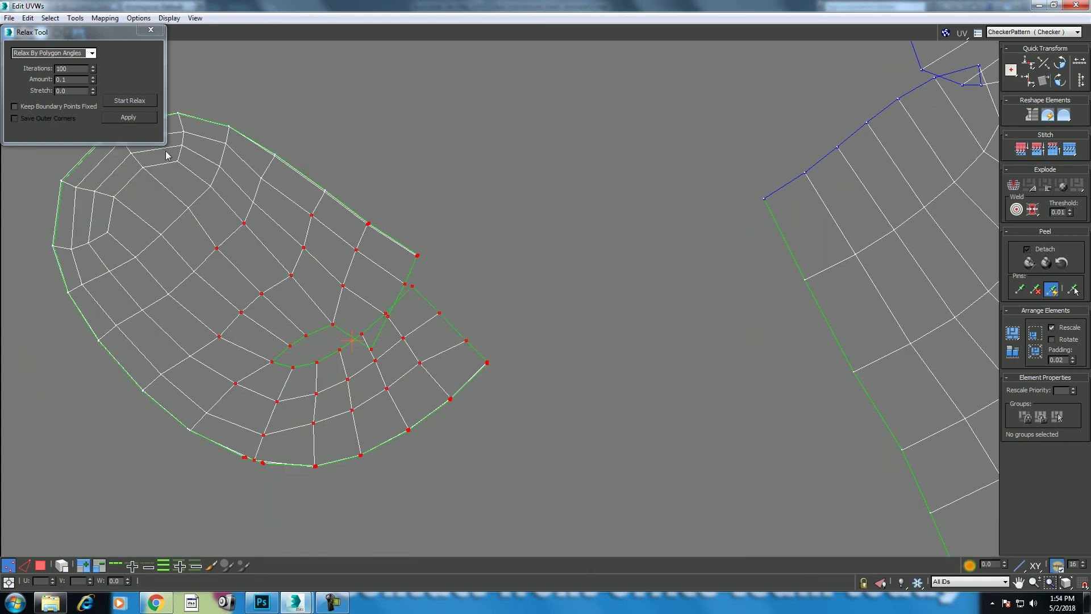
left_click(141, 102)
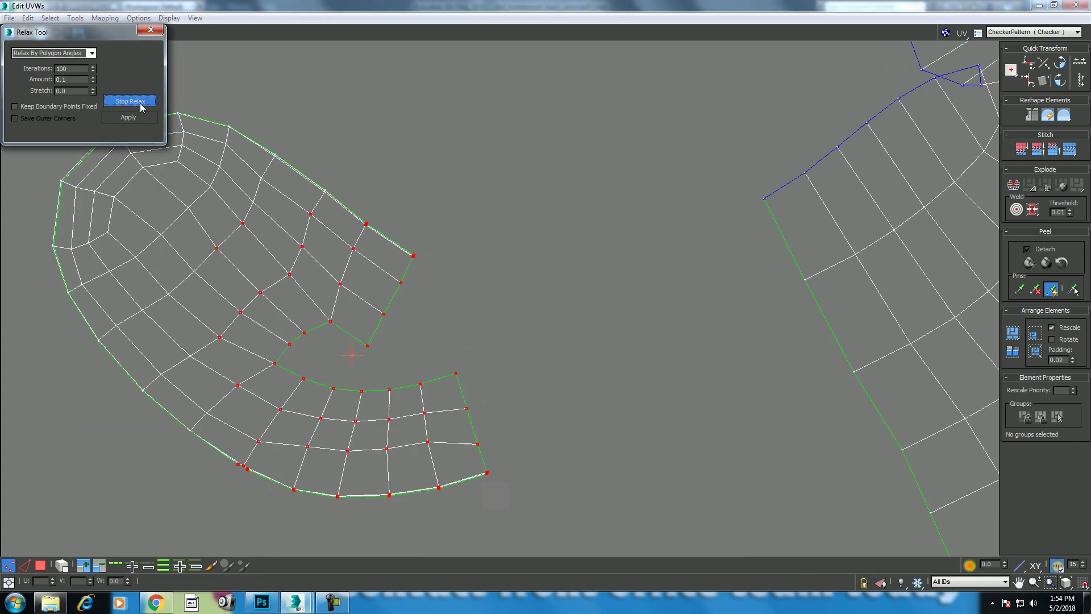
left_click(89, 53)
left_click(86, 71)
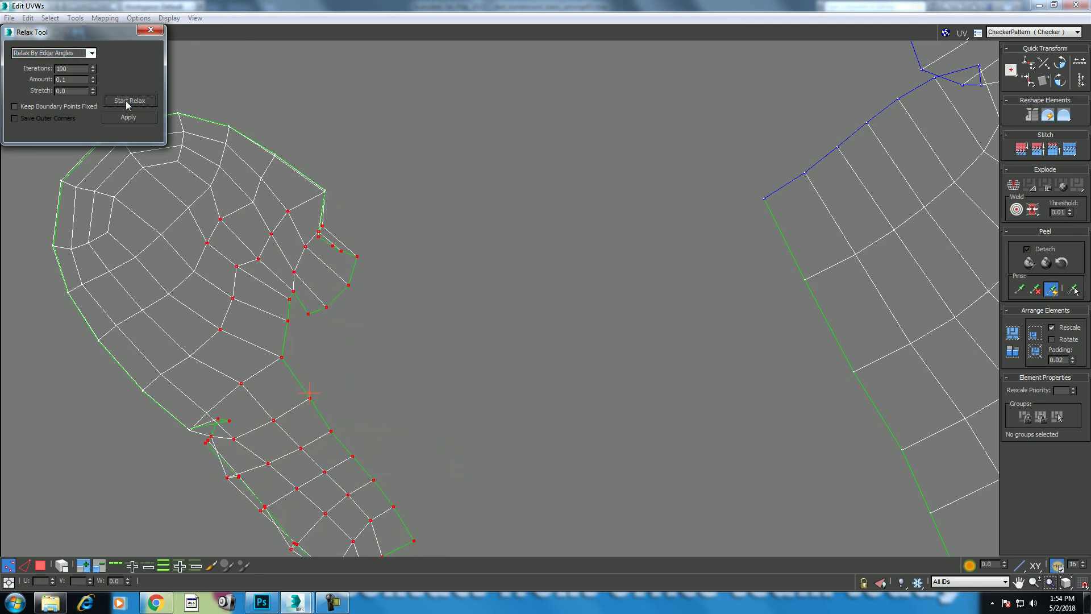
left_click(91, 53)
left_click(90, 53)
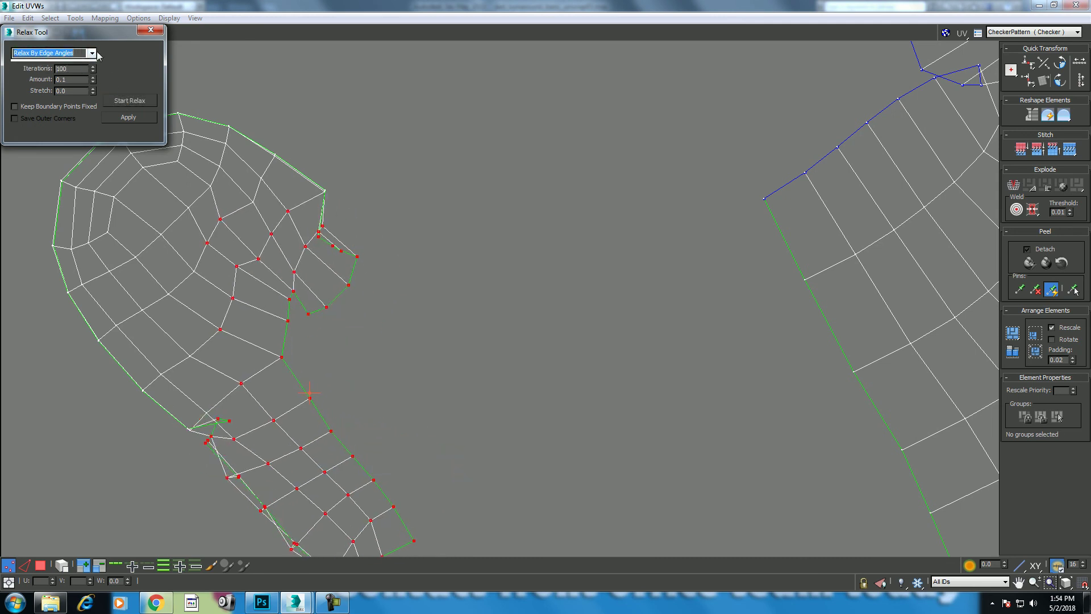
left_click(83, 63)
left_click(130, 100)
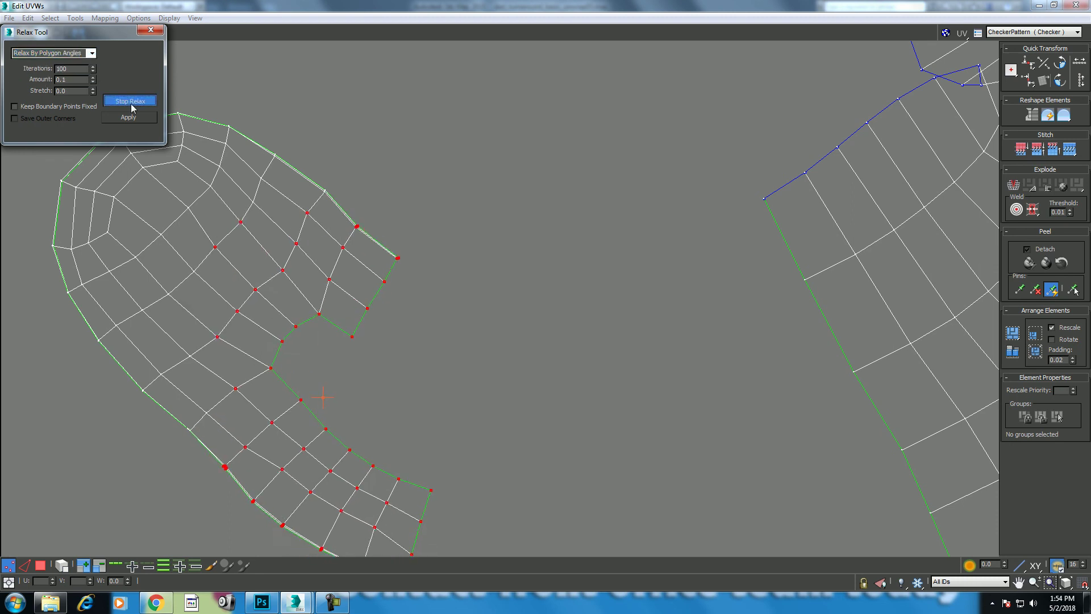
Select the vertices along the leg shell's cut edge and start relaxing them.
scroll(610, 354, "down", 3)
middle_click_drag(609, 350, 640, 407)
left_click_drag(766, 339, 766, 340)
left_click(141, 104)
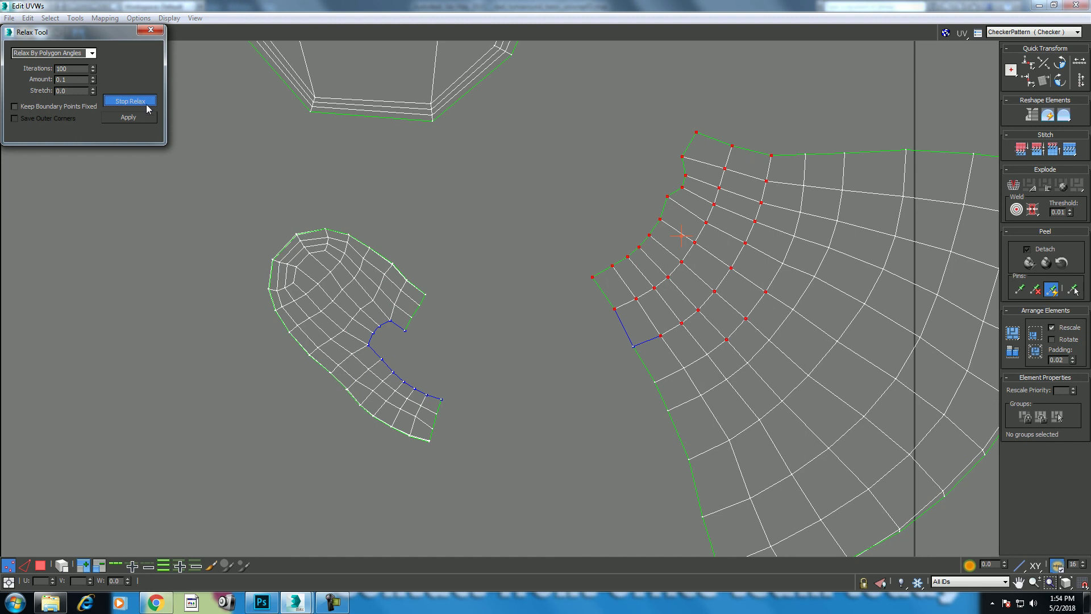
Stop the relax and switch to edge mode with nothing selected.
left_click(146, 107)
left_click(614, 284)
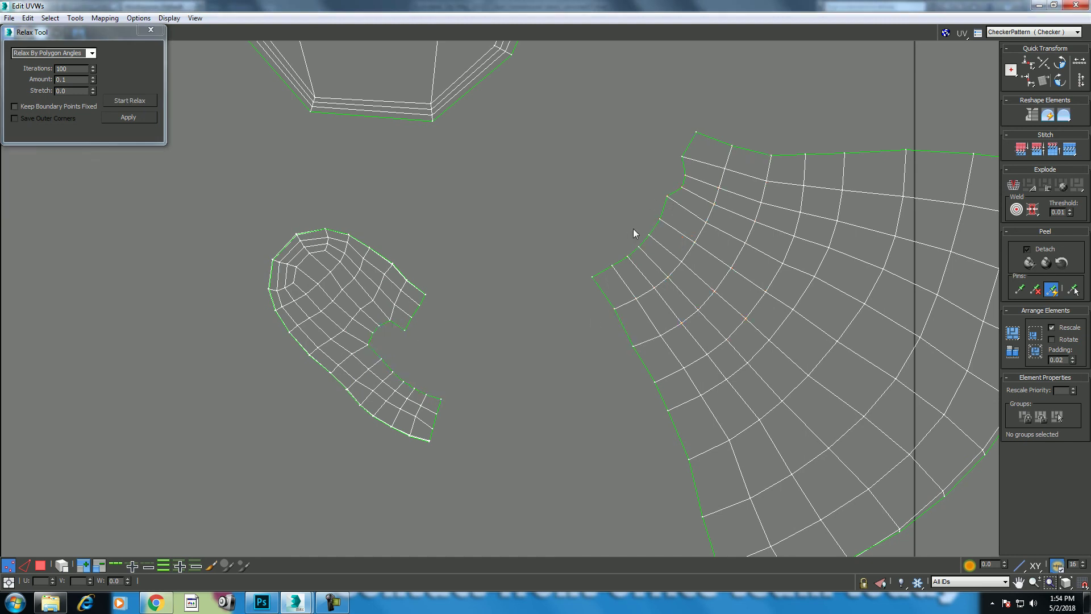
key("2")
left_click(690, 151)
Select the open seam edges on the leg shell and the matching foot shell.
left_click(116, 569)
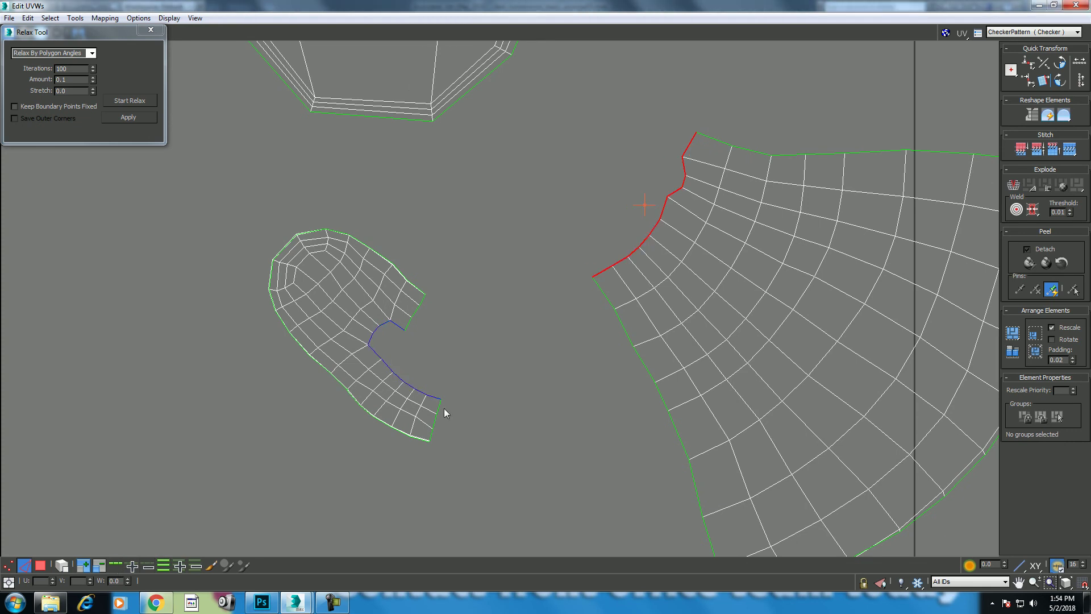
right_click(592, 276)
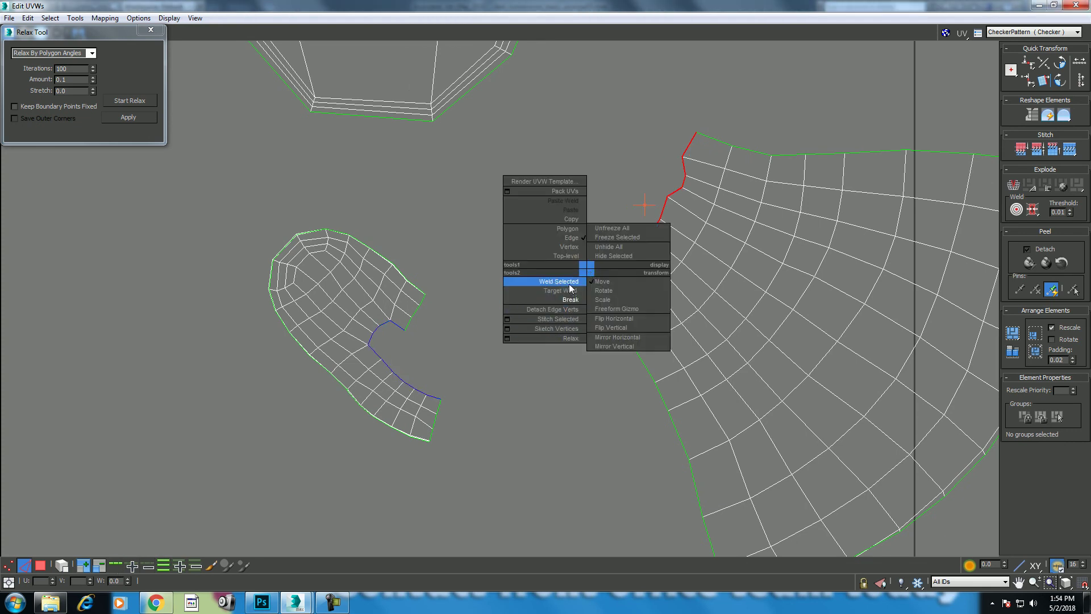
left_click(567, 284)
left_click(513, 350)
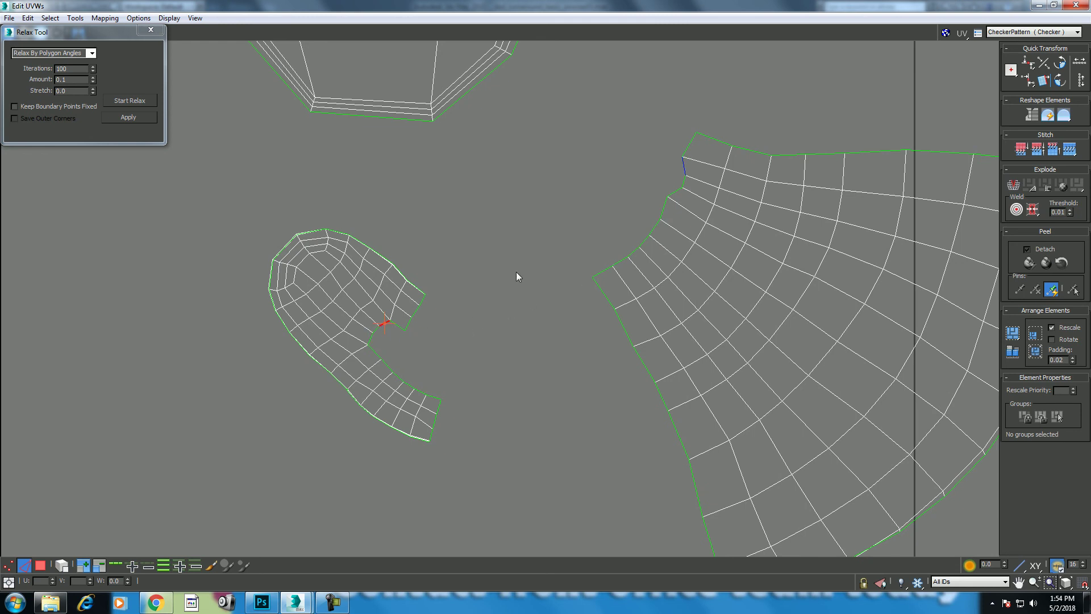
left_click(117, 564)
scroll(415, 367, "up", 2)
Weld the leg shell to the foot at the first edge and stitch the open seam loop.
right_click(415, 342)
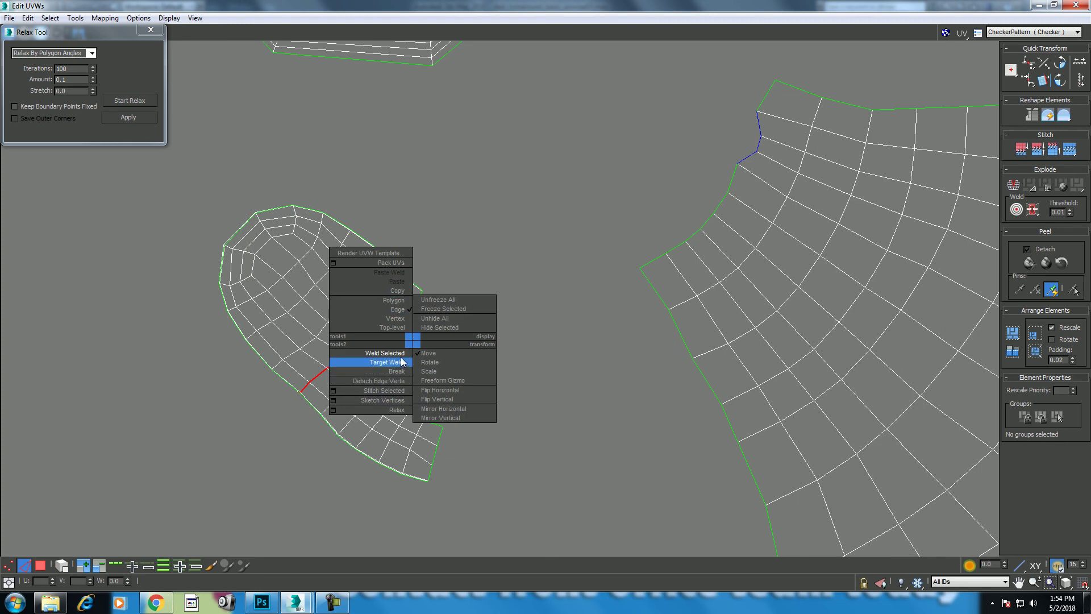
left_click(400, 356)
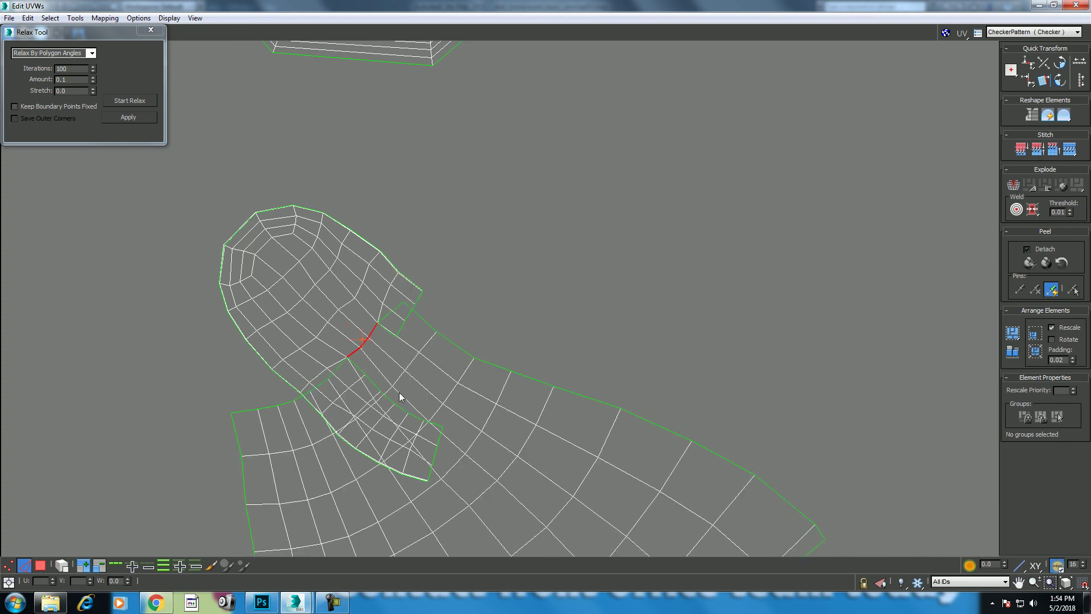
left_click(395, 308)
double_click(336, 371)
right_click(336, 370)
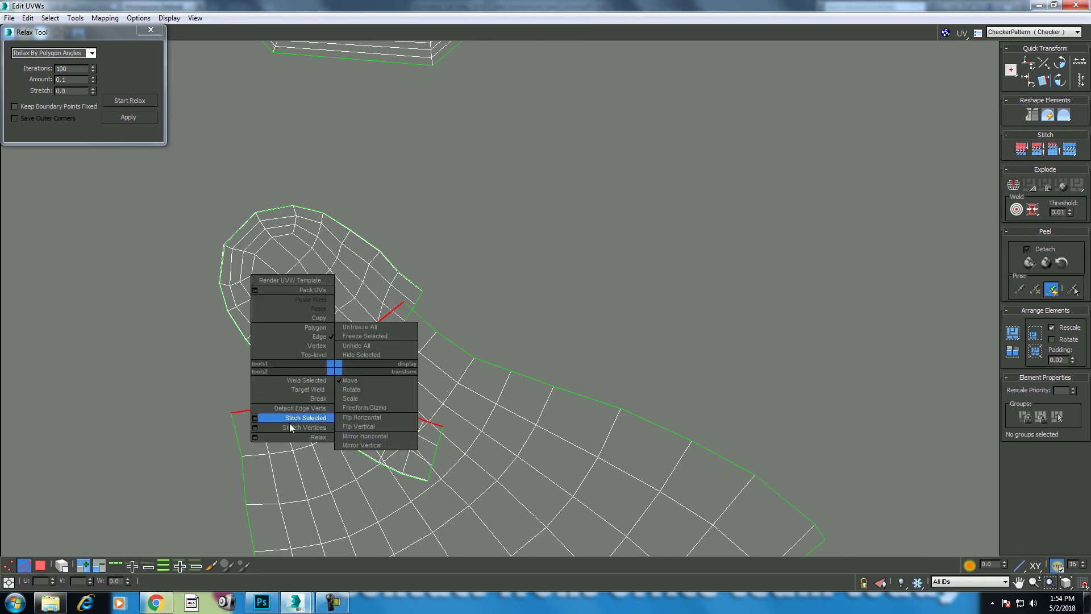
left_click(310, 419)
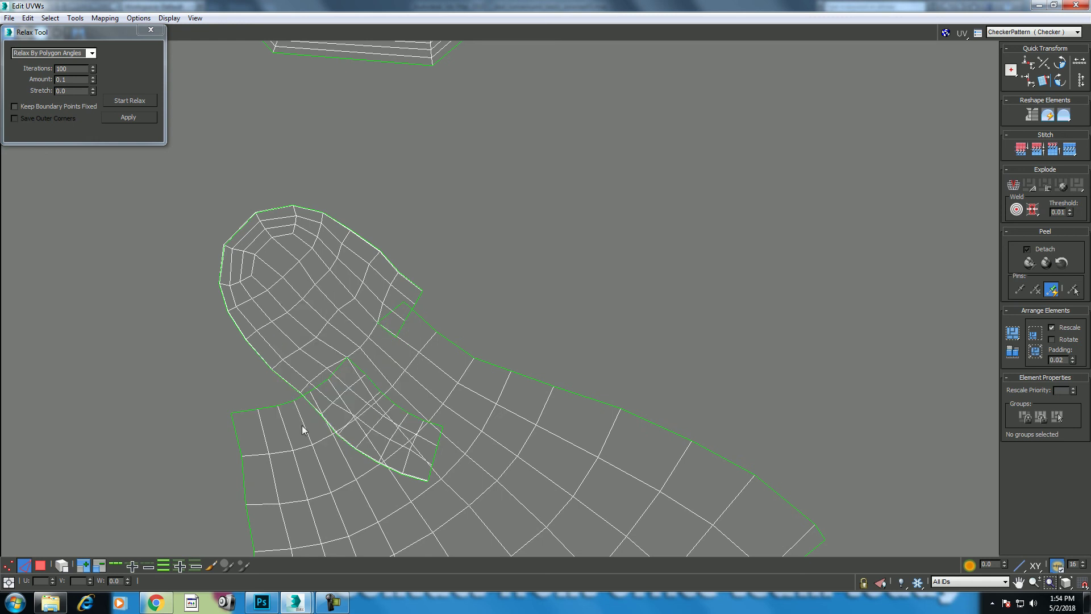
Stitch the remaining seam edges, then marquee-select the joined foot-and-leg shell.
right_click(395, 320)
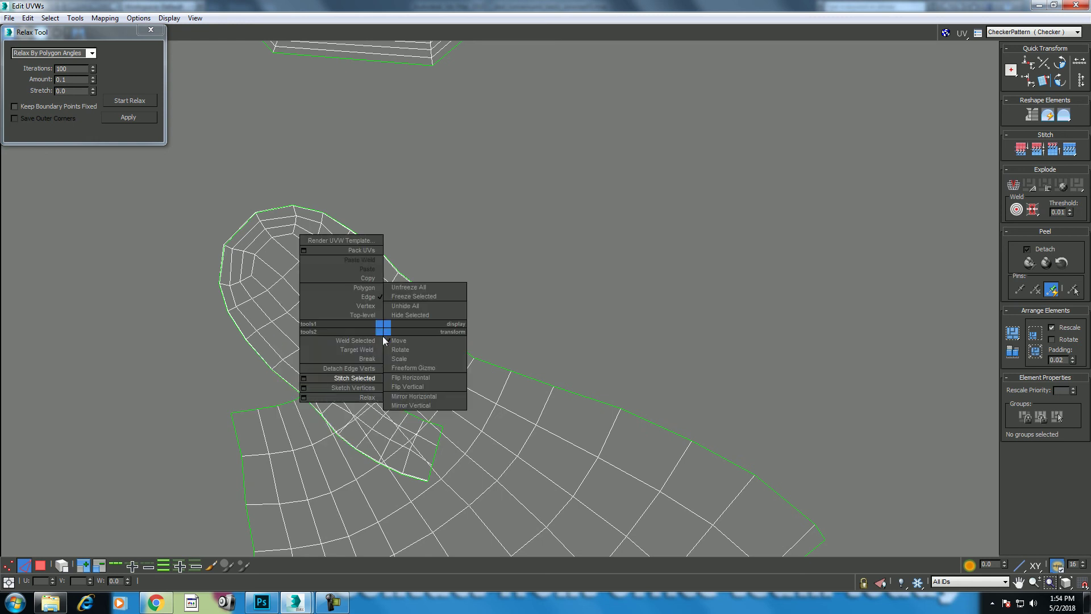
left_click(370, 380)
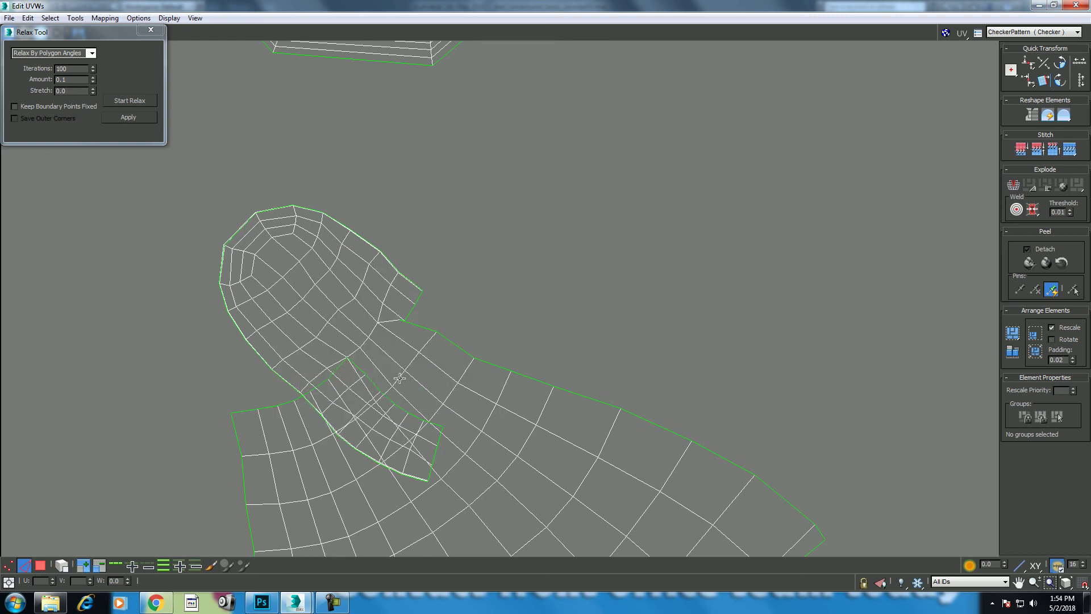
right_click(317, 388)
left_click(278, 438)
scroll(358, 370, "down", 3)
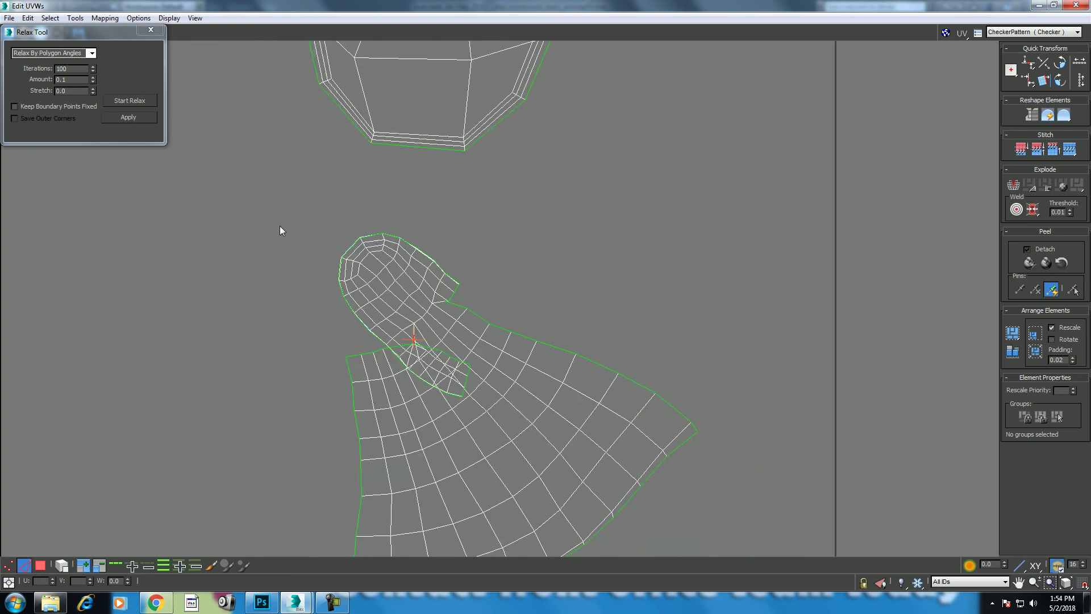
left_click_drag(282, 220, 513, 415)
right_click(506, 351)
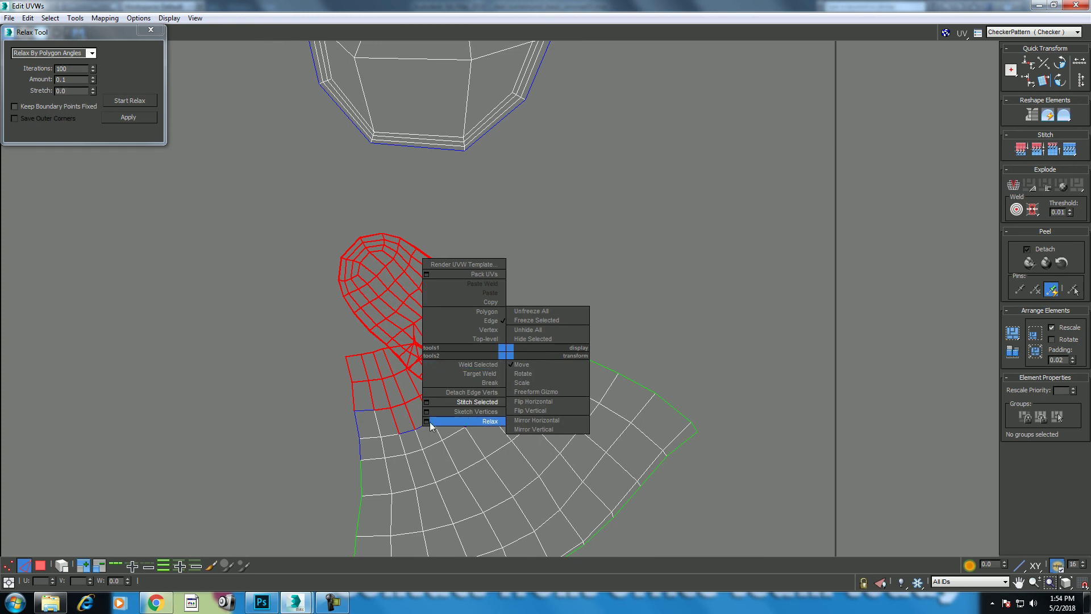
Briefly relax the joined shell, then undo twice to separate the foot and leg islands.
left_click(125, 102)
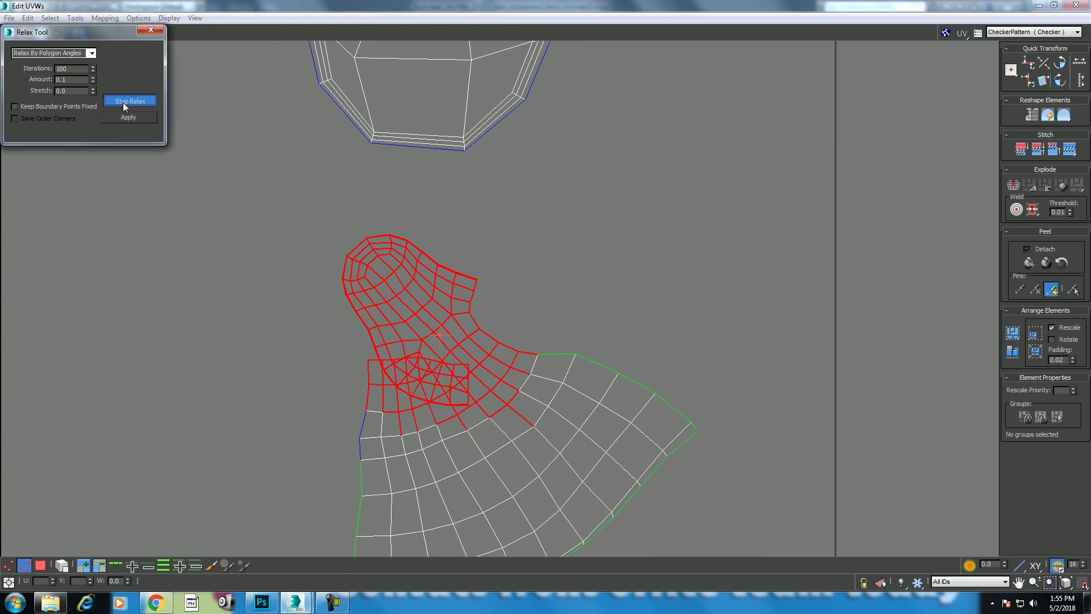
left_click(124, 107)
left_click(559, 297)
scroll(479, 382, "up", 2)
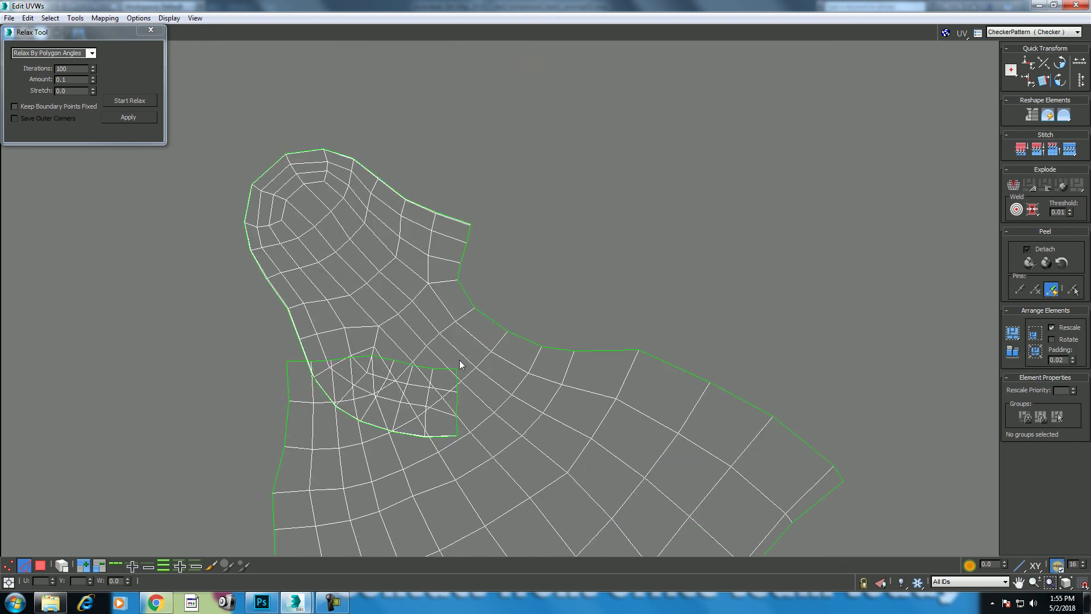
key("ctrl+z")
key("ctrl+z")
key("ctrl+z")
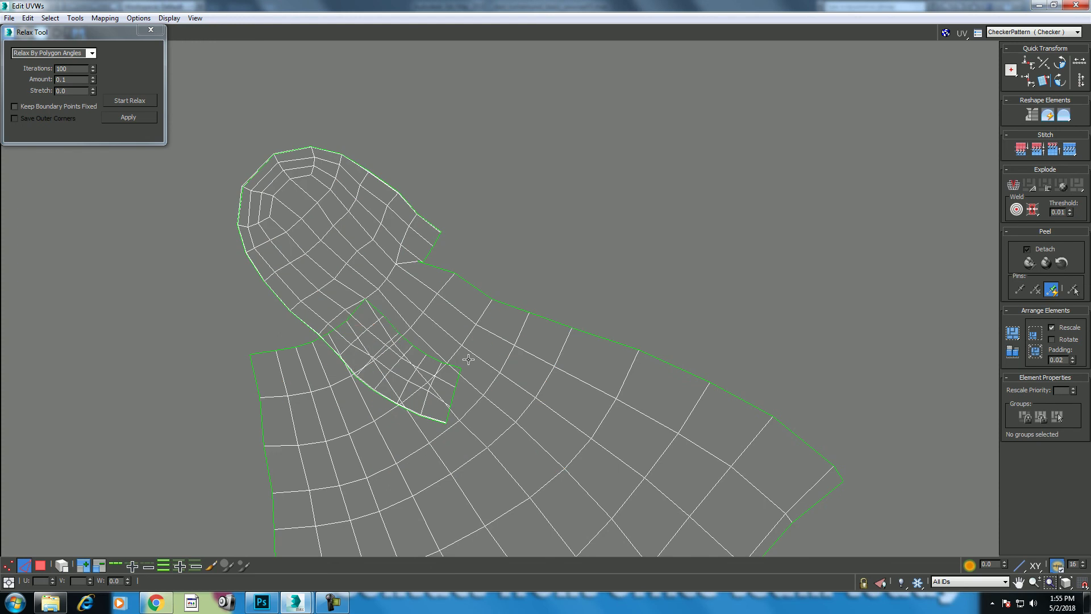
key("ctrl+z")
key("ctrl+z")
scroll(488, 361, "down", 3)
scroll(466, 340, "down", 2)
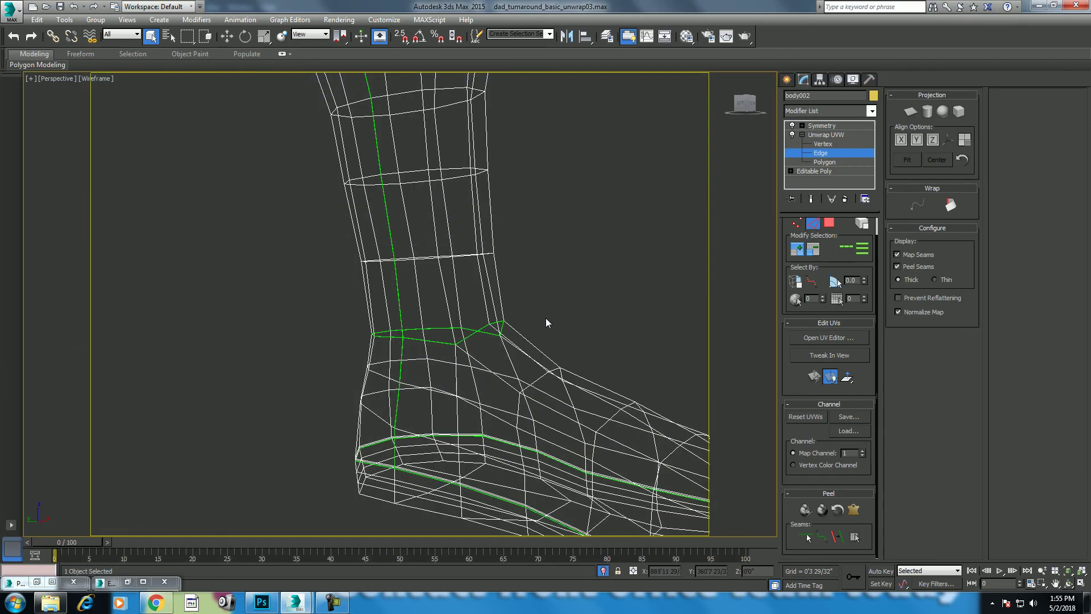
Select the Symmetry modifier, Unhide All objects, and orbit to a front view of both characters.
right_click(461, 207)
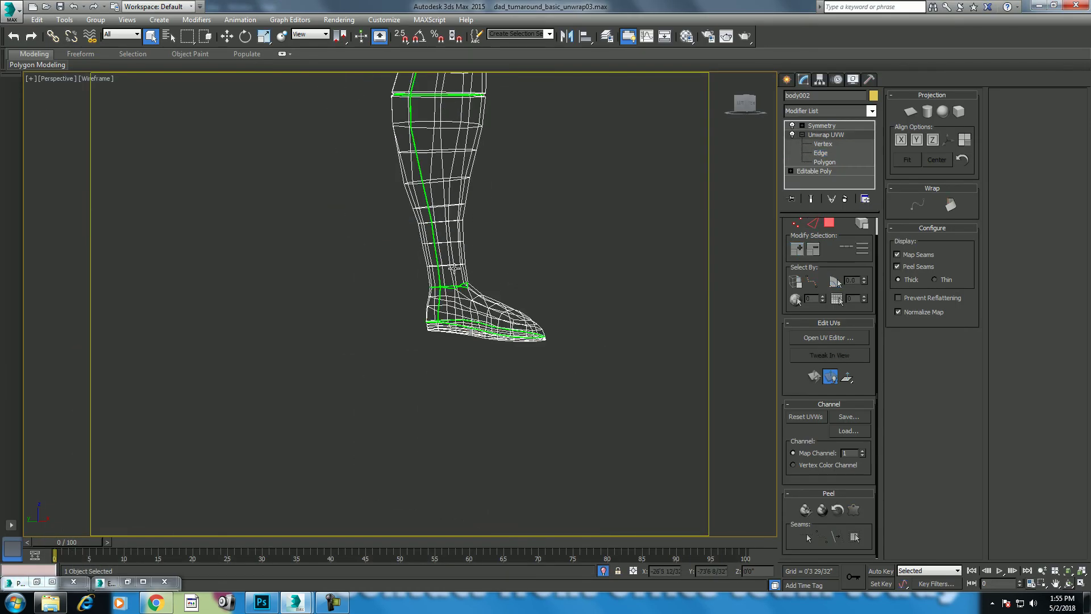
left_click(839, 126)
scroll(480, 257, "down", 3)
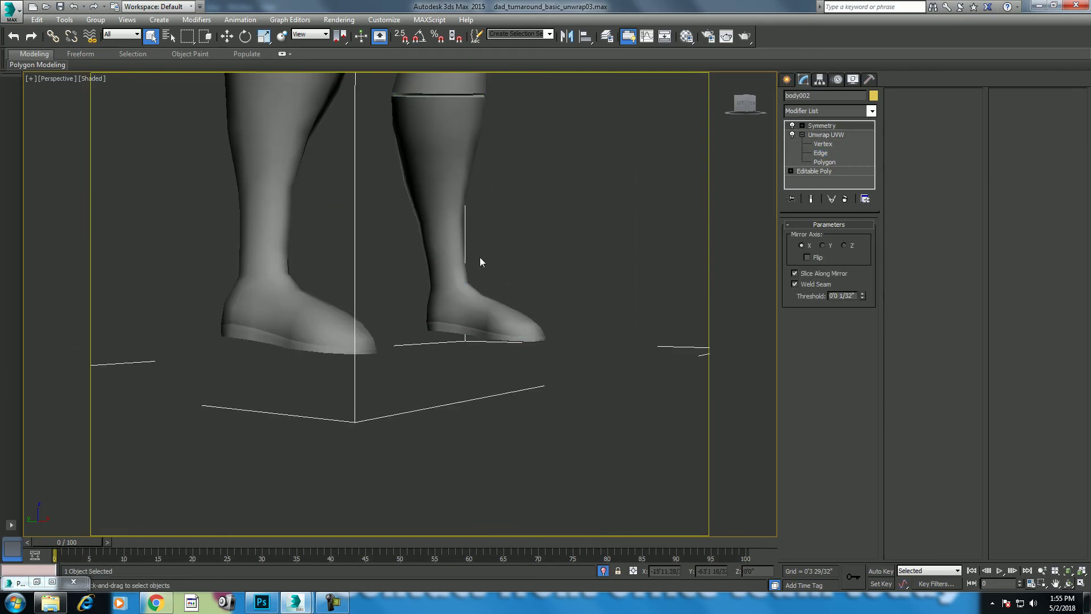
scroll(473, 324, "down", 3)
right_click(606, 253)
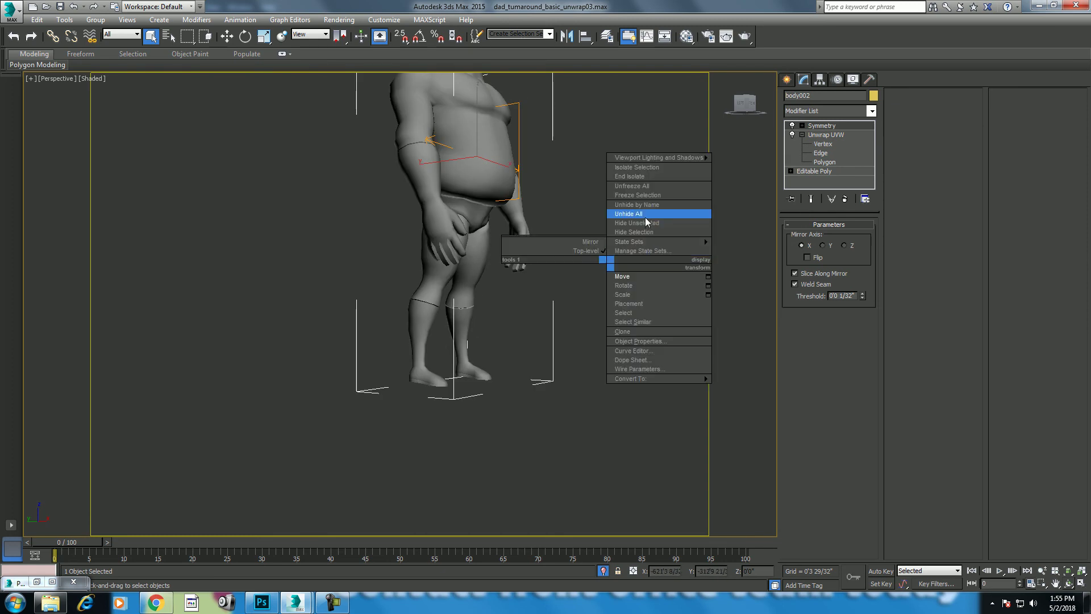
left_click(646, 217)
left_click(1067, 586)
mouse_move(449, 266)
left_mouse_down()
mouse_move(451, 331)
mouse_move(457, 318)
left_mouse_up()
Assign the rainbow checker material from the Material Editor to the body.
right_click(452, 327)
key("m")
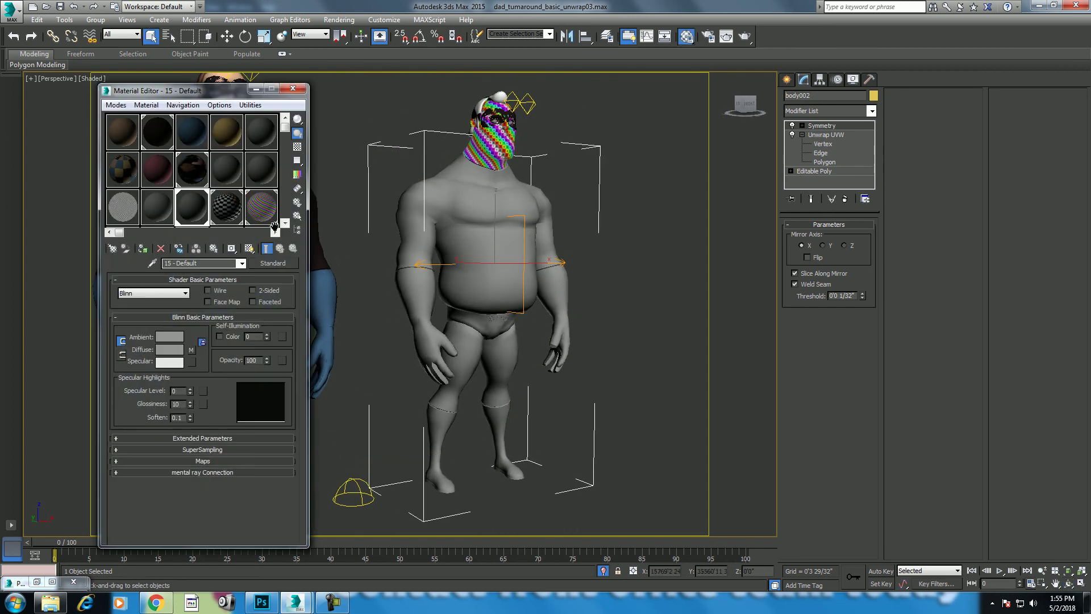
left_click(259, 209)
left_click(143, 248)
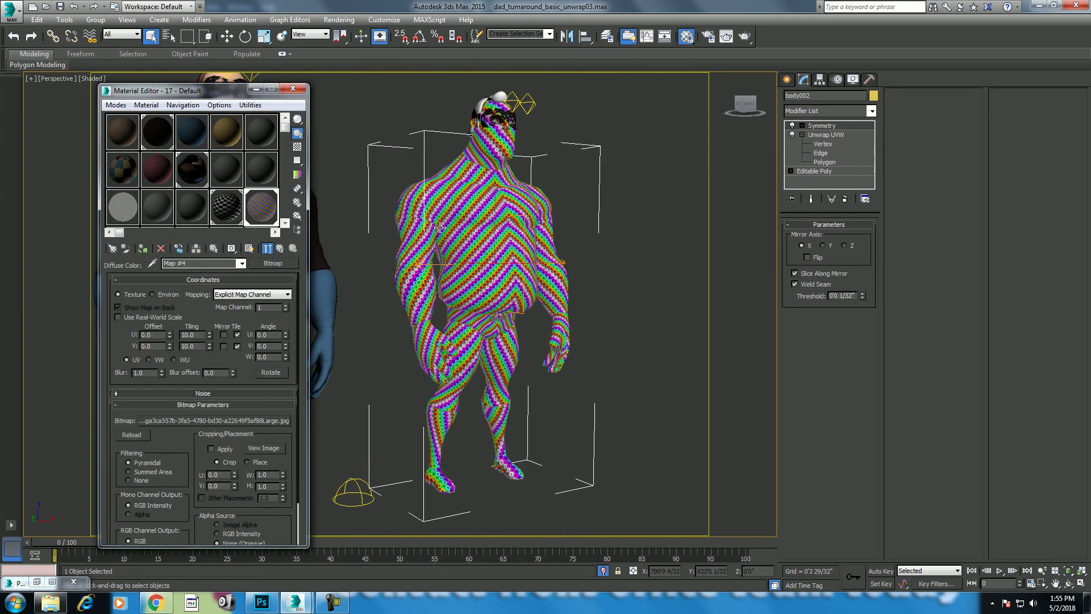
left_click(303, 89)
Zoom out to frame both characters and start a production test render.
scroll(608, 312, "up", 3)
scroll(608, 317, "down", 3)
left_click(1042, 570)
left_click_drag(654, 445, 624, 410)
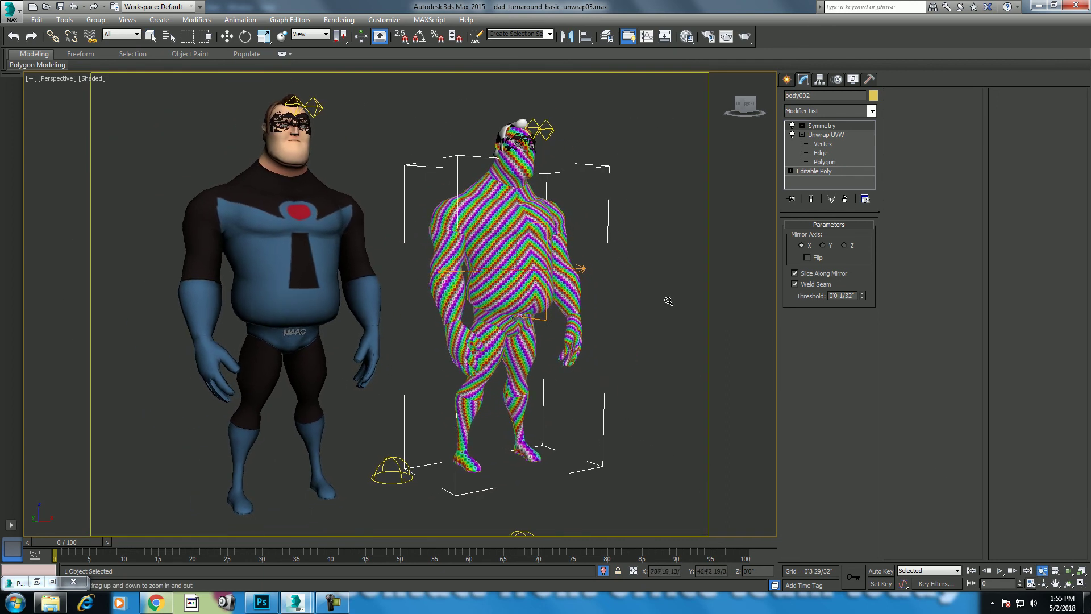
left_click(747, 36)
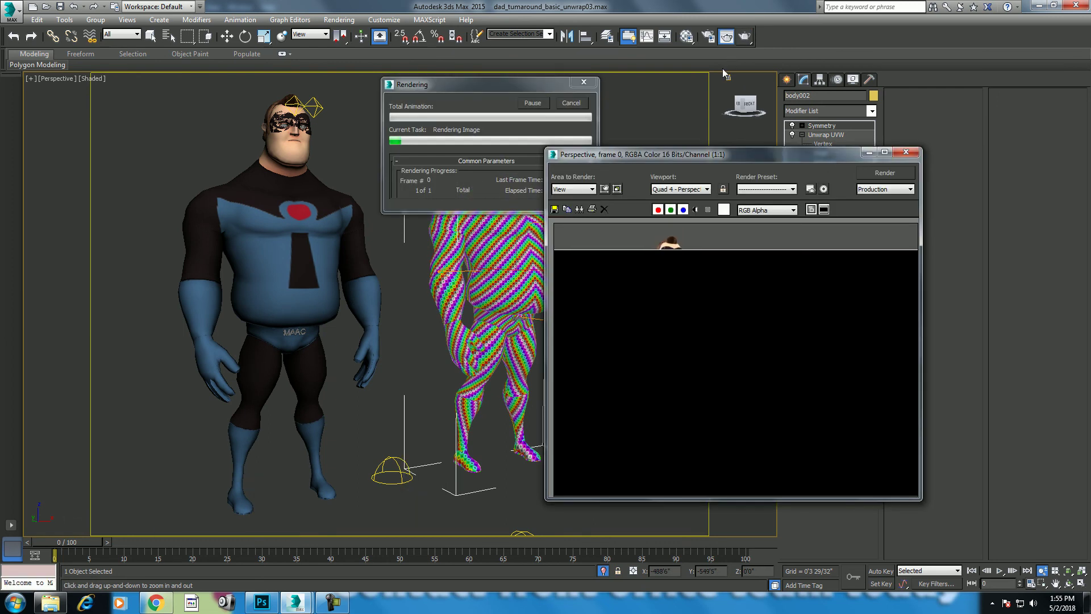